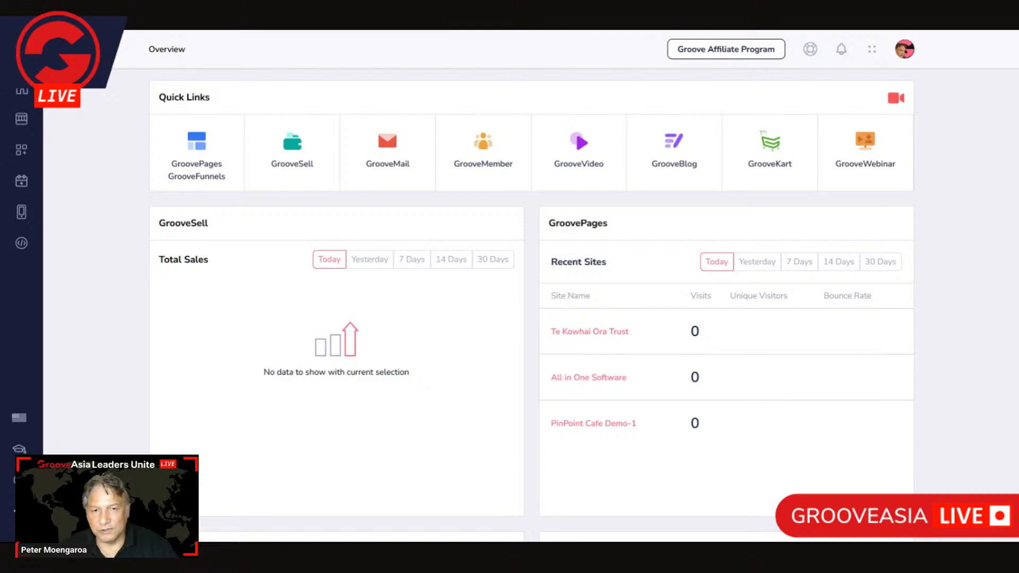
- Open the PinPoint Cafe Demo-1 site from GroovePages in the page editor
{"action": "mouse_move", "coordinate": [878, 146]}
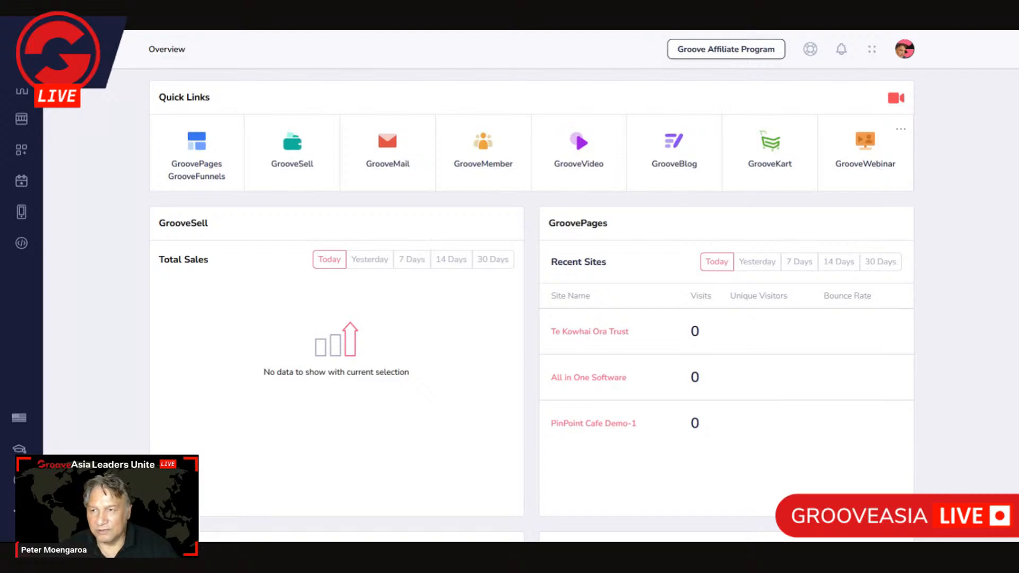
{"action": "left_click", "coordinate": [22, 150]}
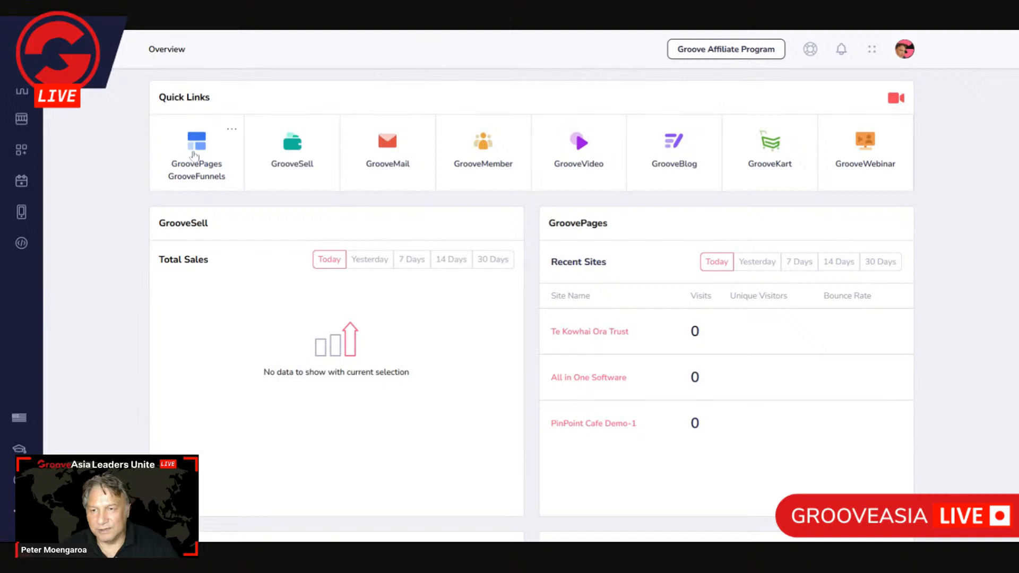
{"action": "left_click", "coordinate": [483, 188]}
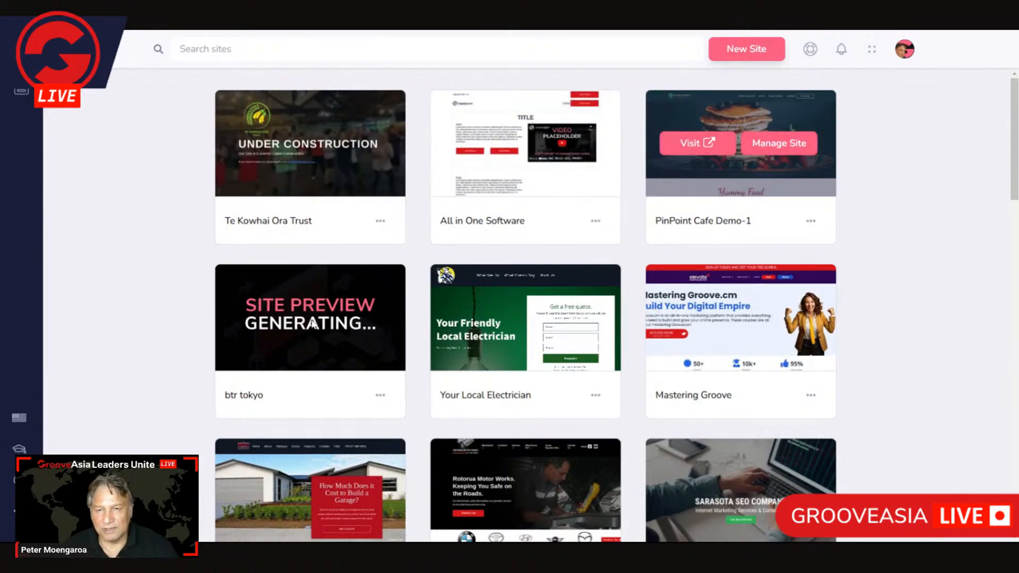
{"action": "left_click", "coordinate": [485, 266]}
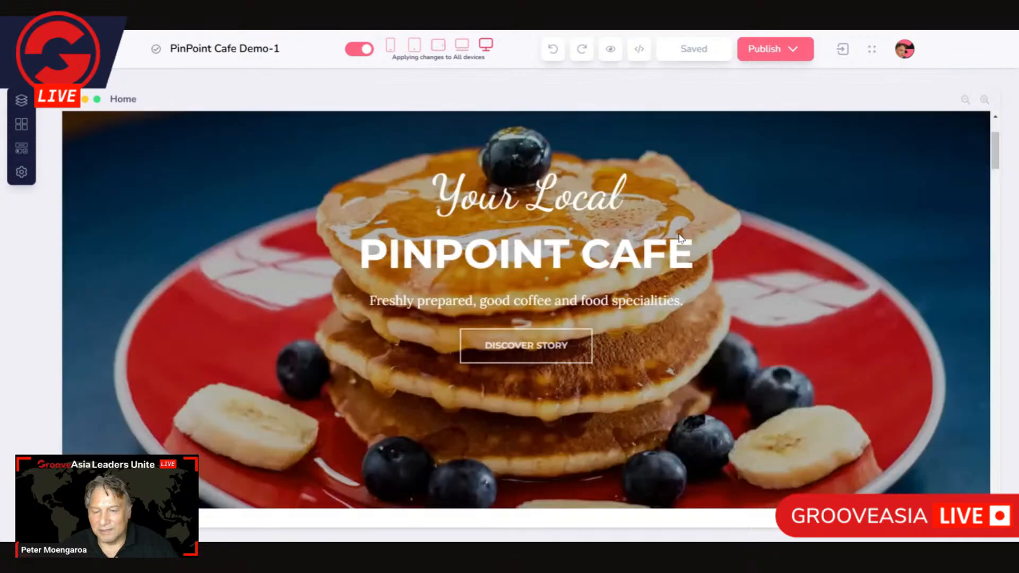
- Look over the home page's header, hero banner and Yummy Food section
{"action": "scroll", "coordinate": [681, 238], "scroll_direction": "down", "scroll_amount": 10}
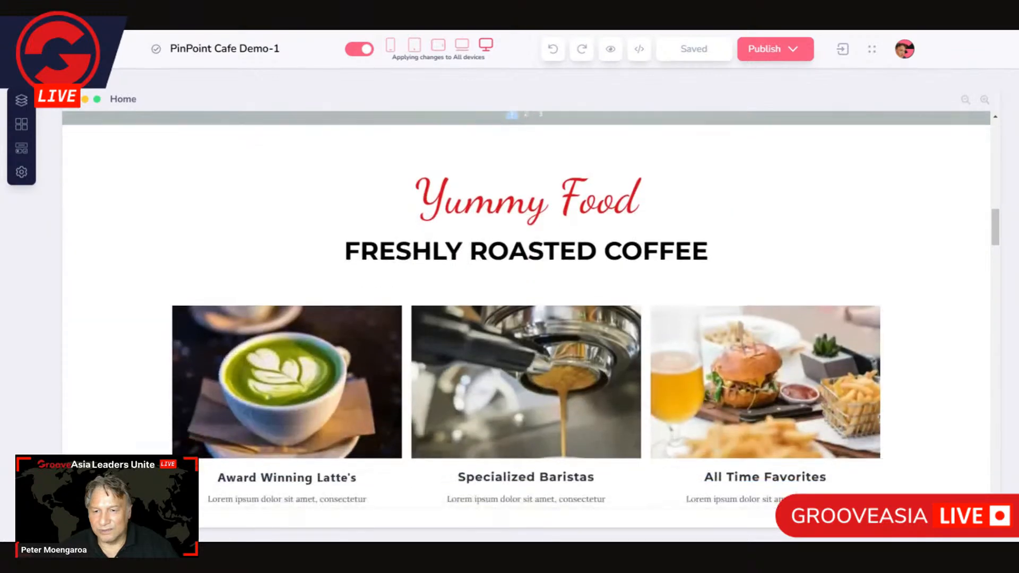
{"action": "scroll", "coordinate": [681, 239], "scroll_direction": "up", "scroll_amount": 9}
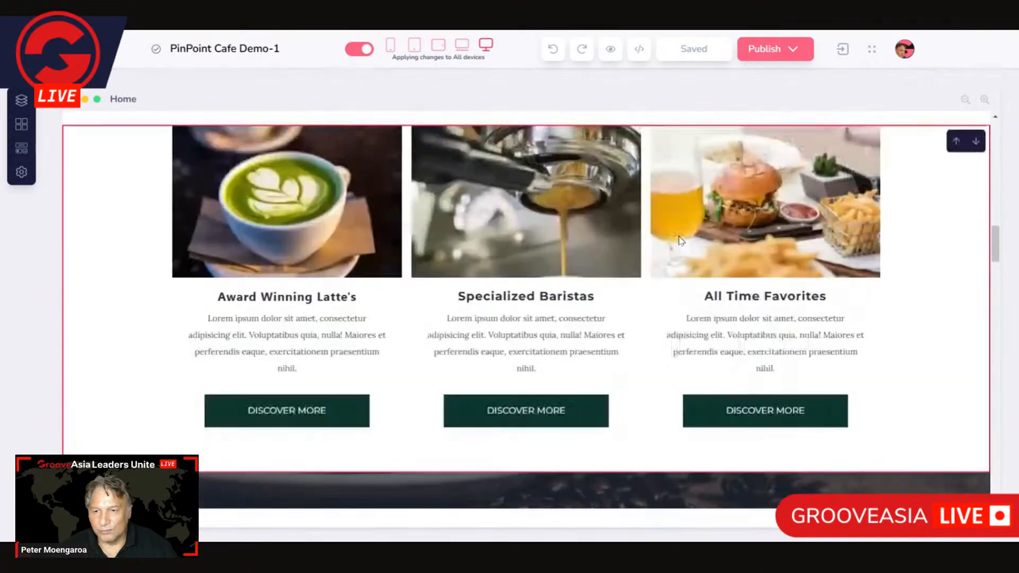
{"action": "scroll", "coordinate": [681, 242], "scroll_direction": "up", "scroll_amount": 4}
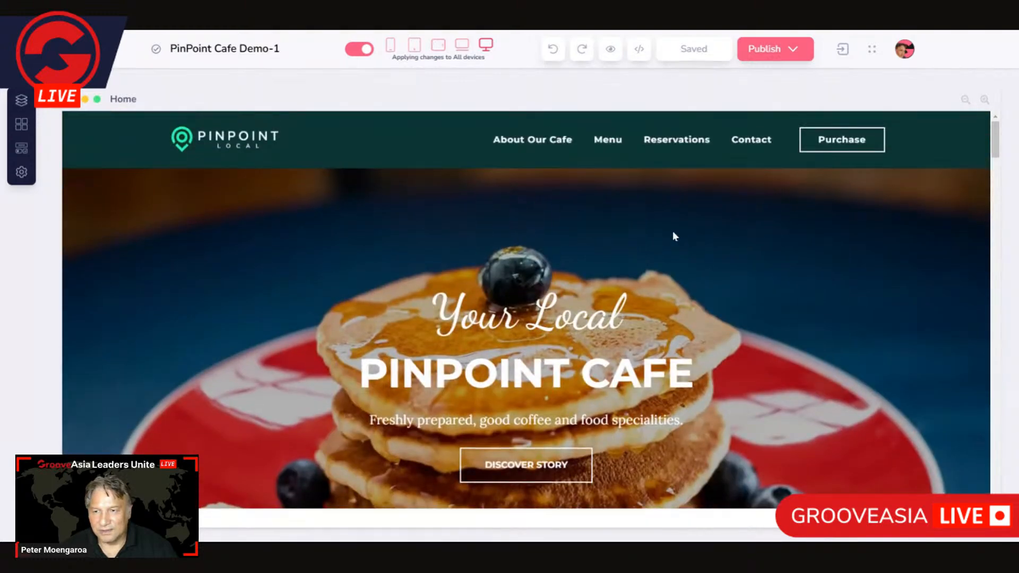
{"action": "left_click", "coordinate": [596, 201]}
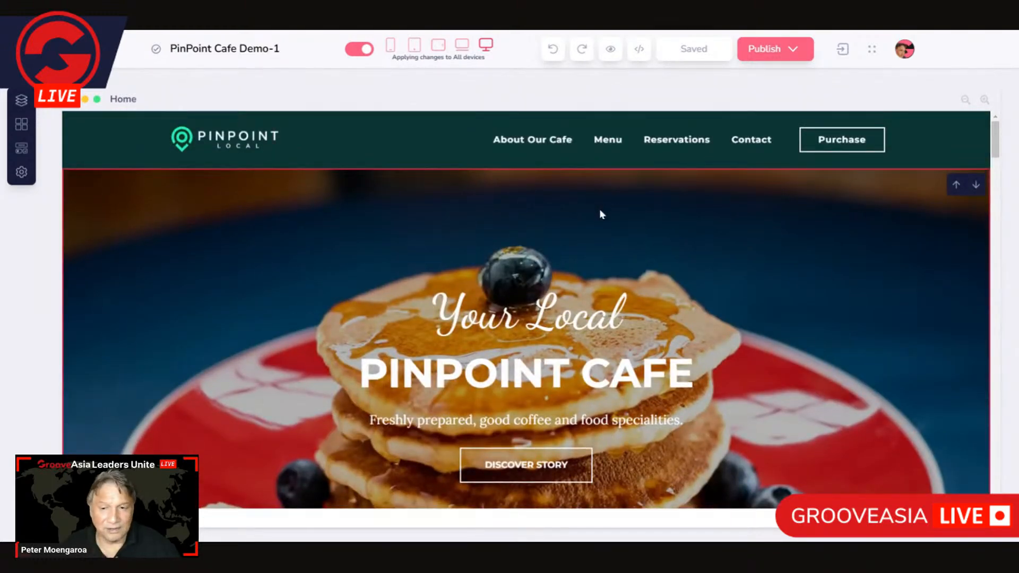
{"action": "scroll", "coordinate": [636, 230], "scroll_direction": "down", "scroll_amount": 2}
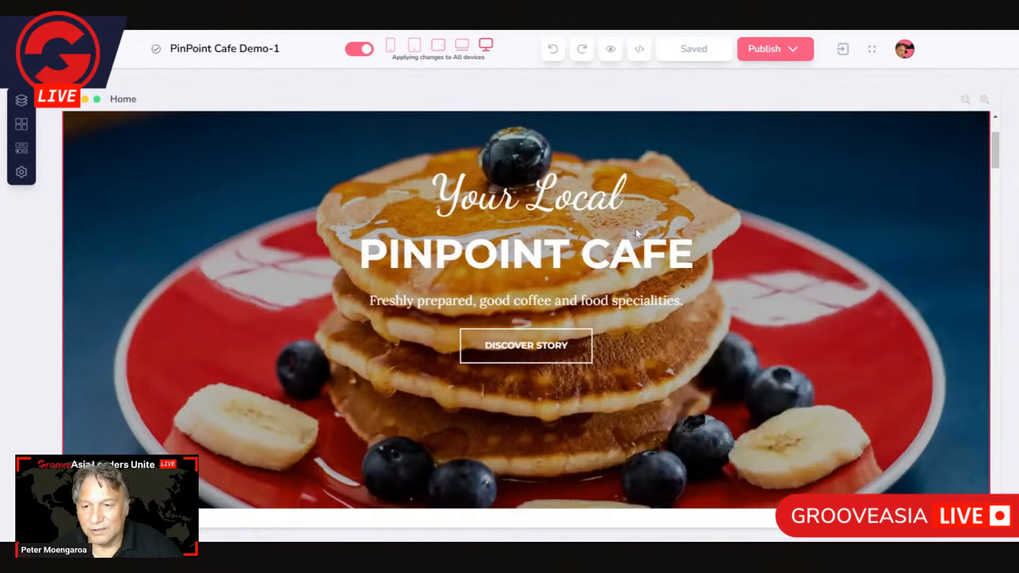
{"action": "scroll", "coordinate": [636, 229], "scroll_direction": "up", "scroll_amount": 2}
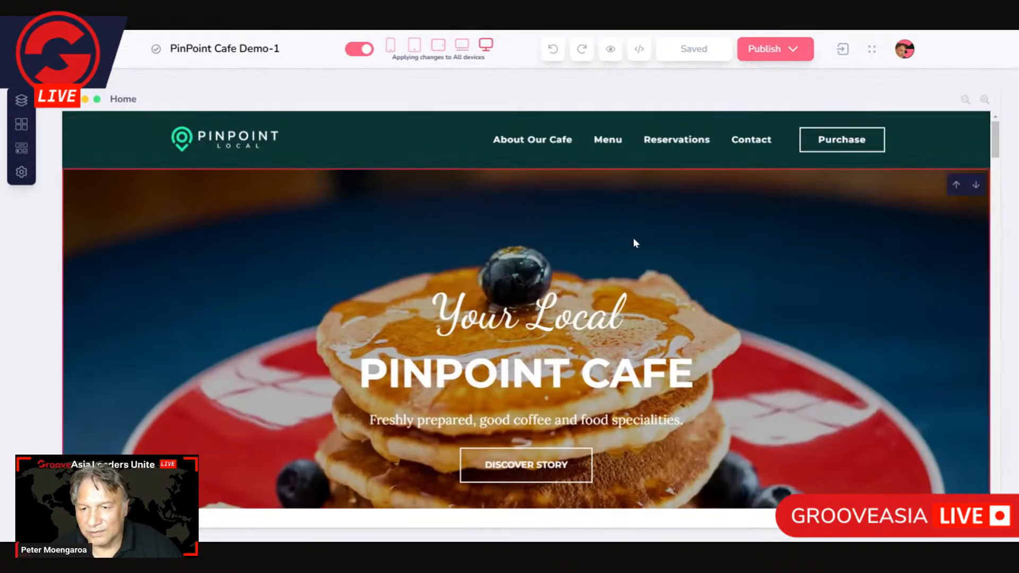
{"action": "scroll", "coordinate": [633, 238], "scroll_direction": "down", "scroll_amount": 1}
{"action": "scroll", "coordinate": [630, 251], "scroll_direction": "down", "scroll_amount": 2}
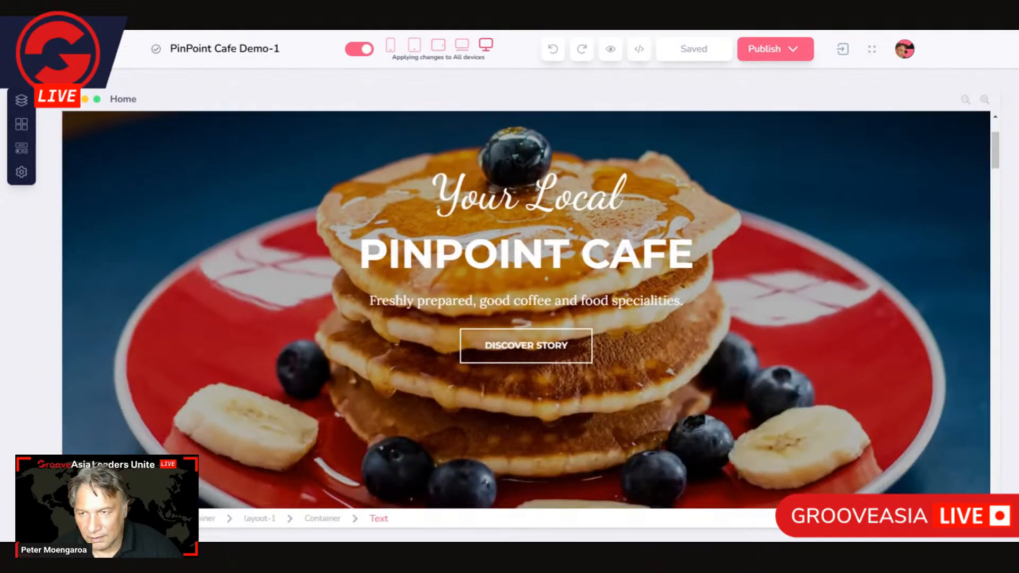
- Review the website's page list, including the primary navigation pages and the hidden pages area, alongside the home page
{"action": "left_click", "coordinate": [21, 100]}
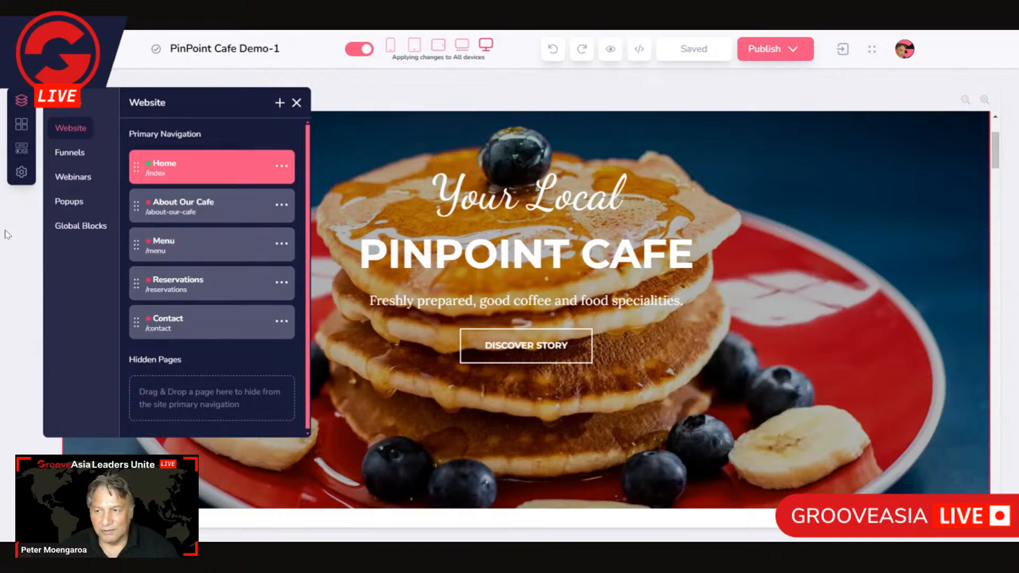
{"action": "left_click", "coordinate": [297, 103]}
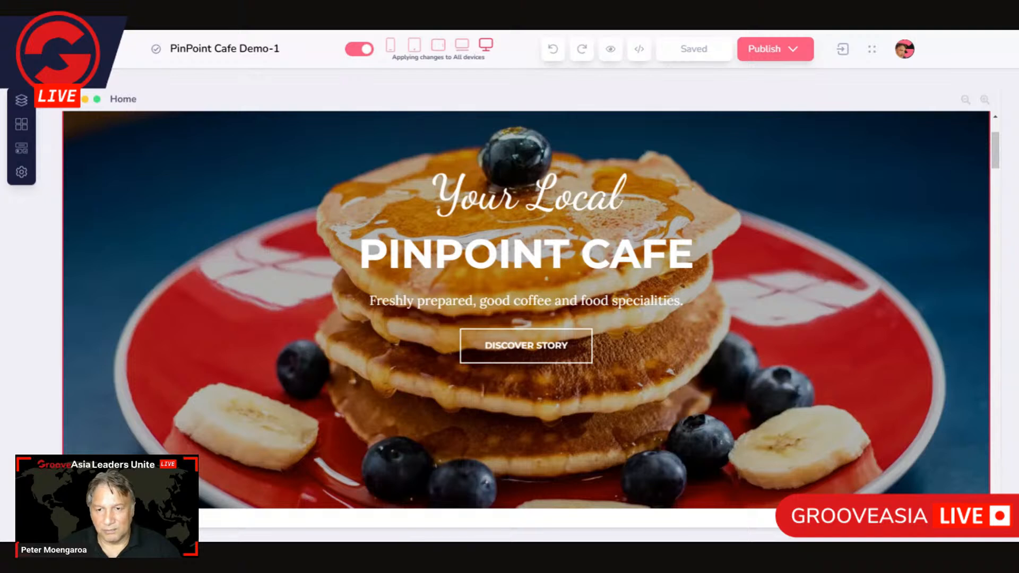
{"action": "scroll", "coordinate": [292, 255], "scroll_direction": "down", "scroll_amount": 1}
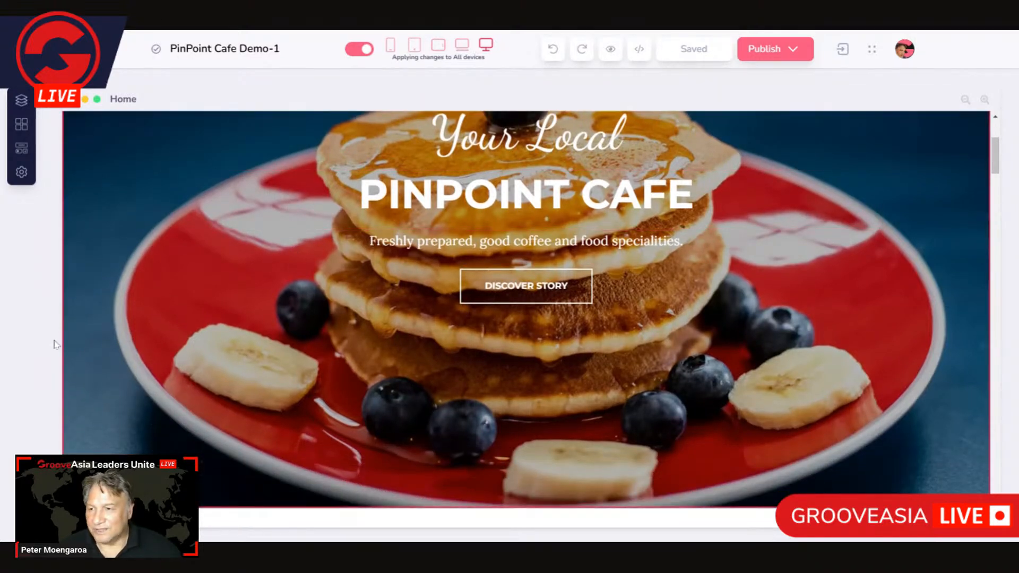
{"action": "left_click", "coordinate": [24, 106]}
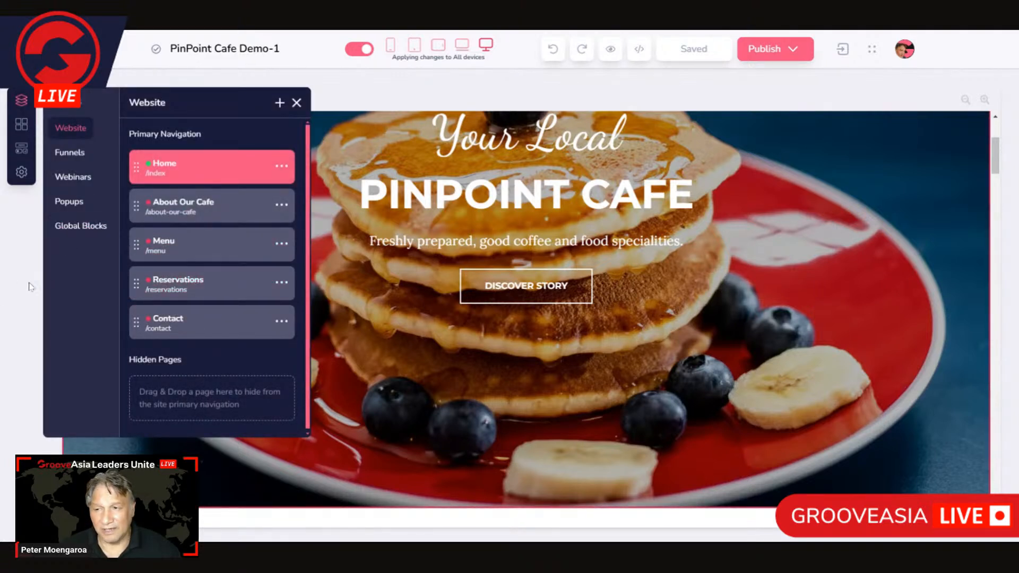
{"action": "left_click", "coordinate": [296, 102]}
{"action": "scroll", "coordinate": [553, 209], "scroll_direction": "up", "scroll_amount": 3}
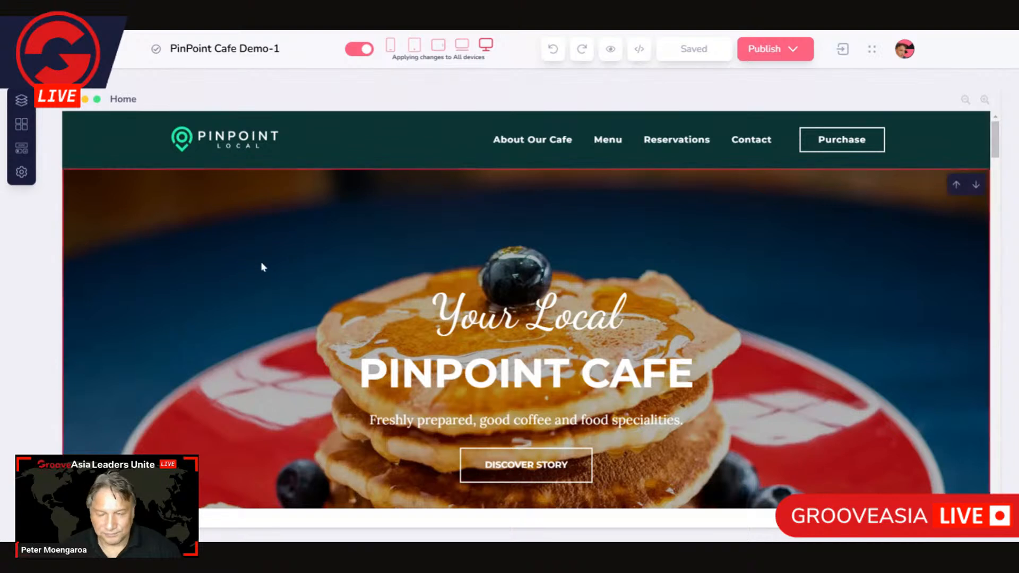
{"action": "left_click", "coordinate": [21, 102]}
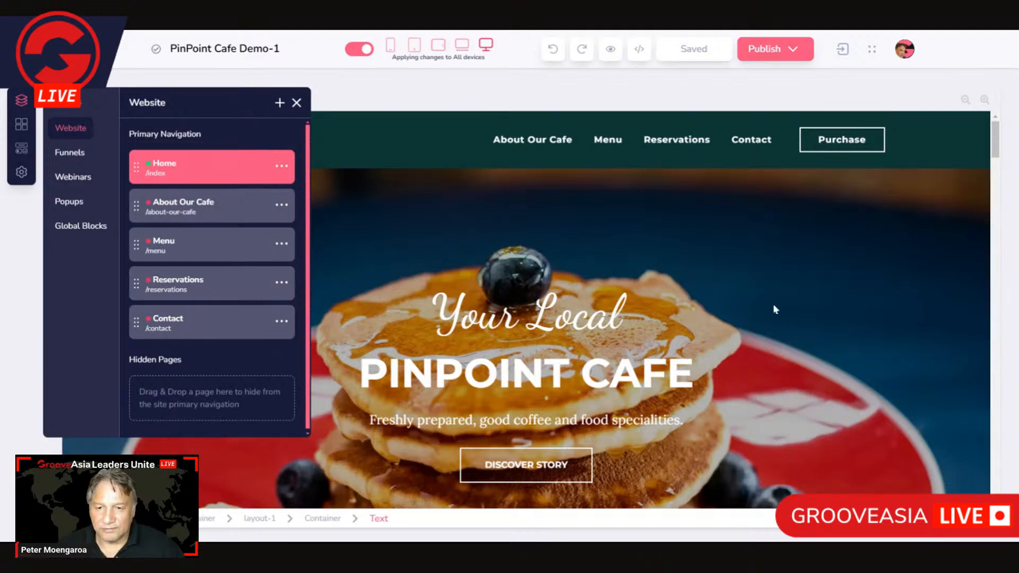
{"action": "left_click", "coordinate": [297, 104]}
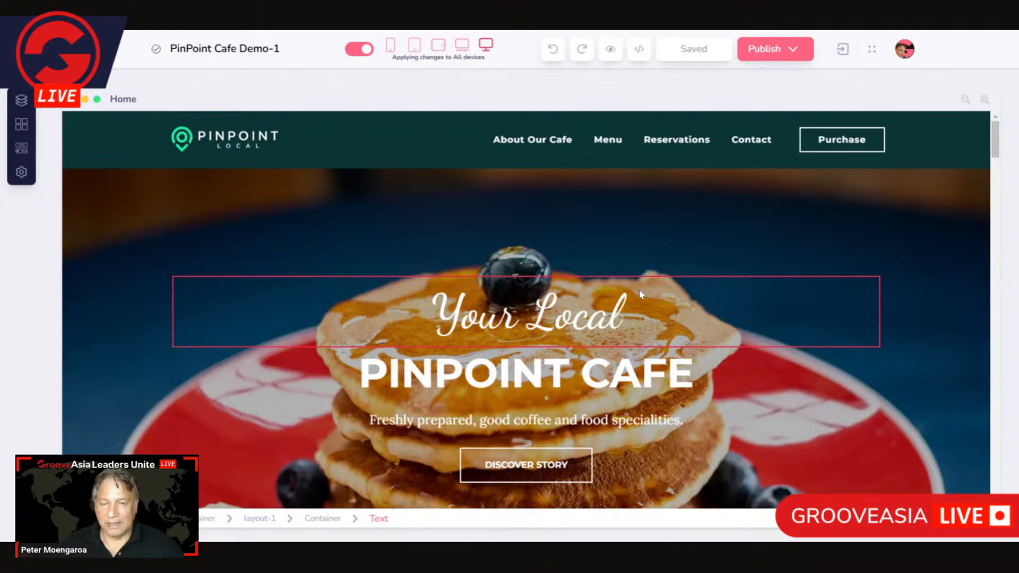
- Start adding a new popup to the site and browse the available popup templates
{"action": "left_click", "coordinate": [21, 103]}
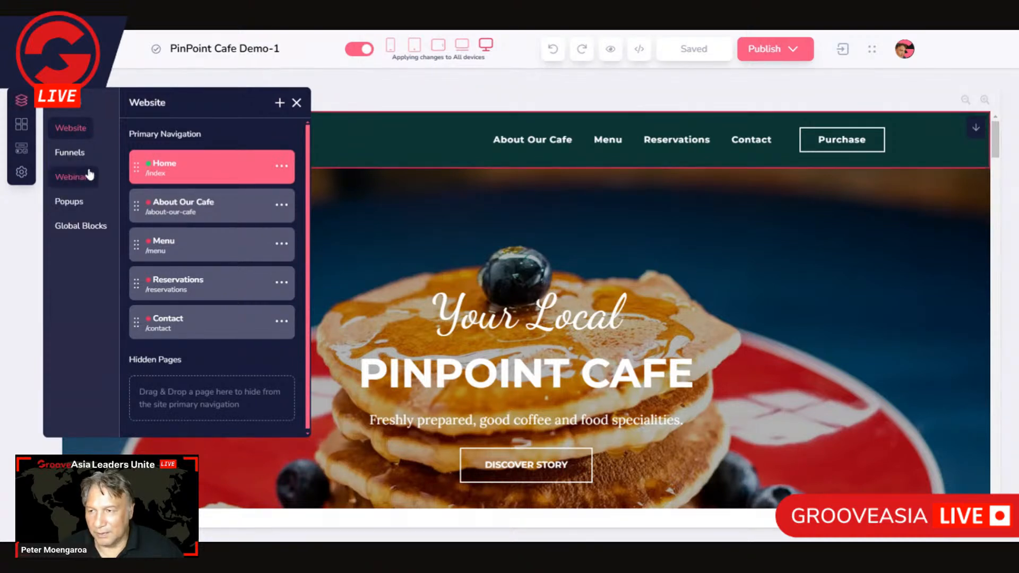
{"action": "left_click", "coordinate": [75, 201]}
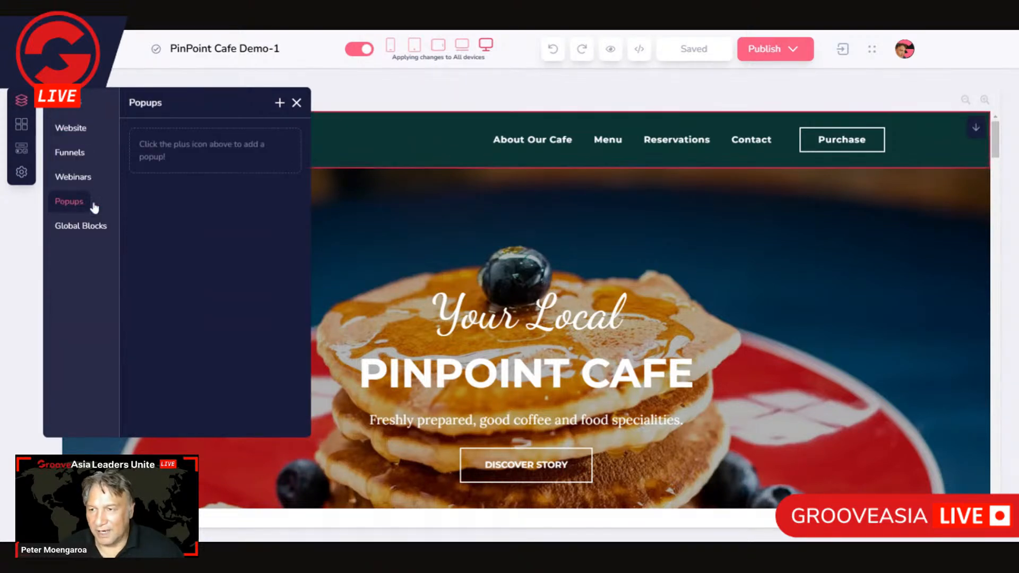
{"action": "left_click", "coordinate": [280, 104]}
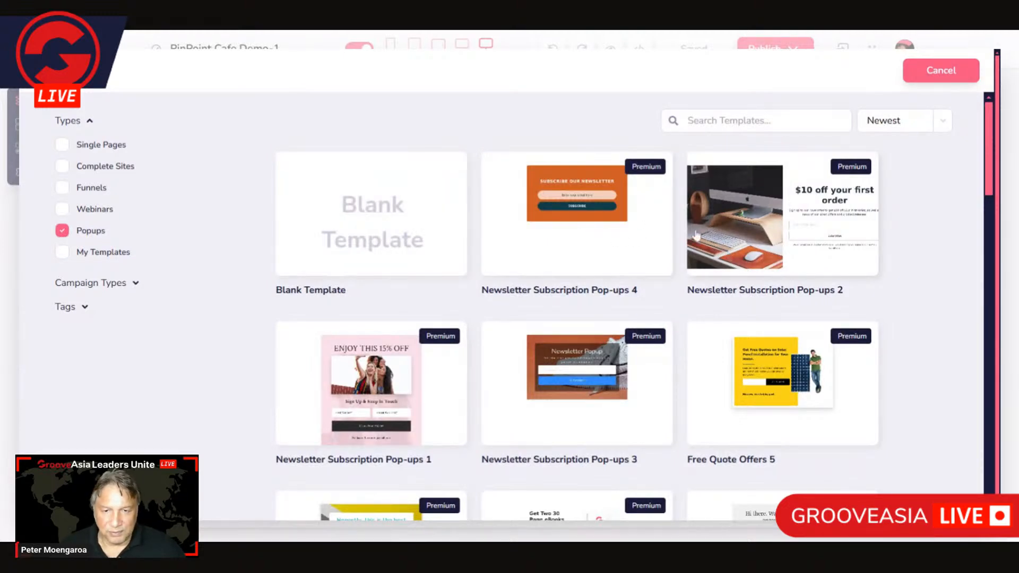
{"action": "scroll", "coordinate": [643, 233], "scroll_direction": "down", "scroll_amount": 1}
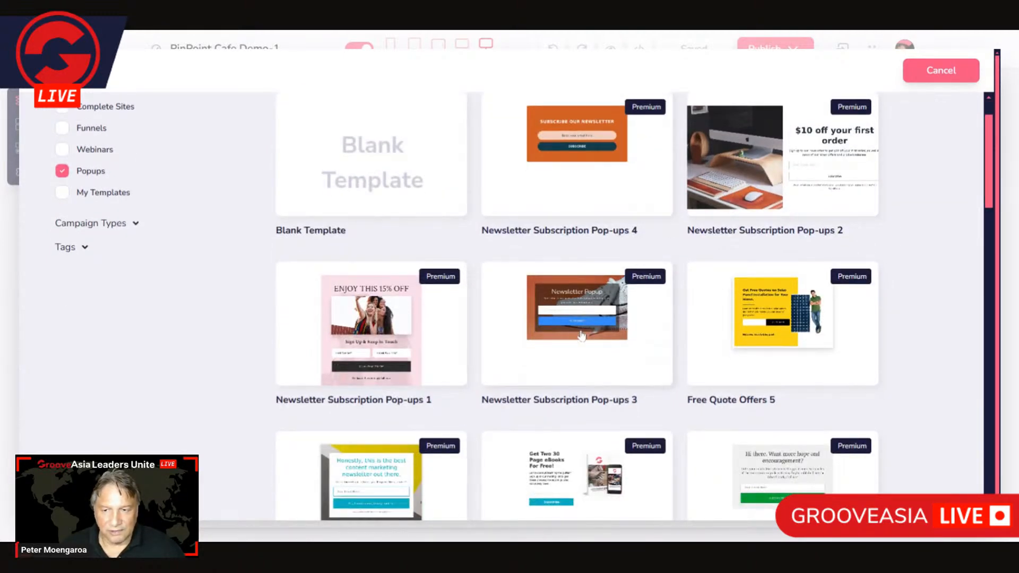
{"action": "scroll", "coordinate": [743, 346], "scroll_direction": "down", "scroll_amount": 3}
{"action": "scroll", "coordinate": [735, 345], "scroll_direction": "up", "scroll_amount": 3}
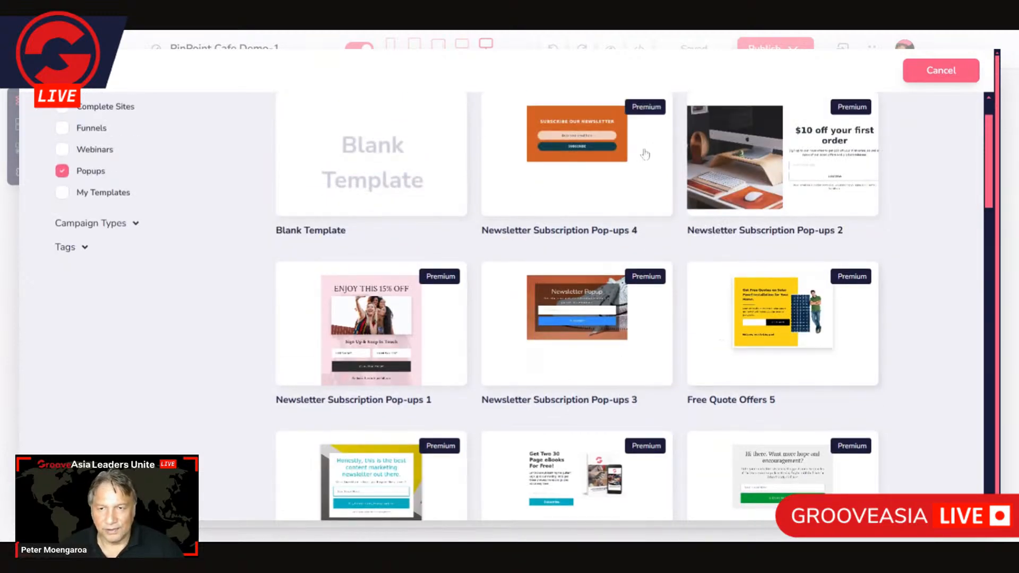
- Preview the Newsletter Subscription Pop-ups 4 template live and import the full template
{"action": "left_click", "coordinate": [615, 155]}
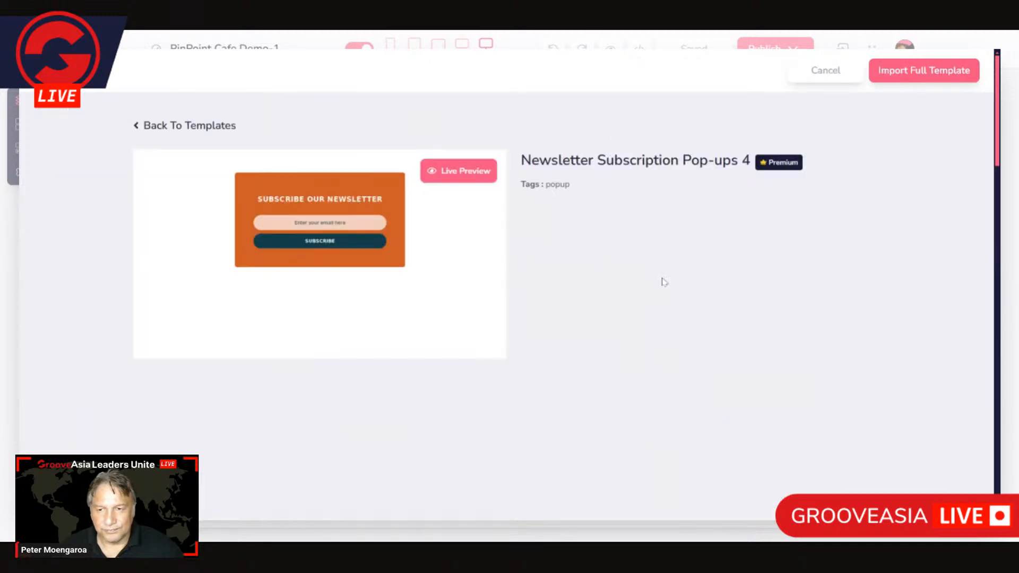
{"action": "left_click", "coordinate": [471, 175]}
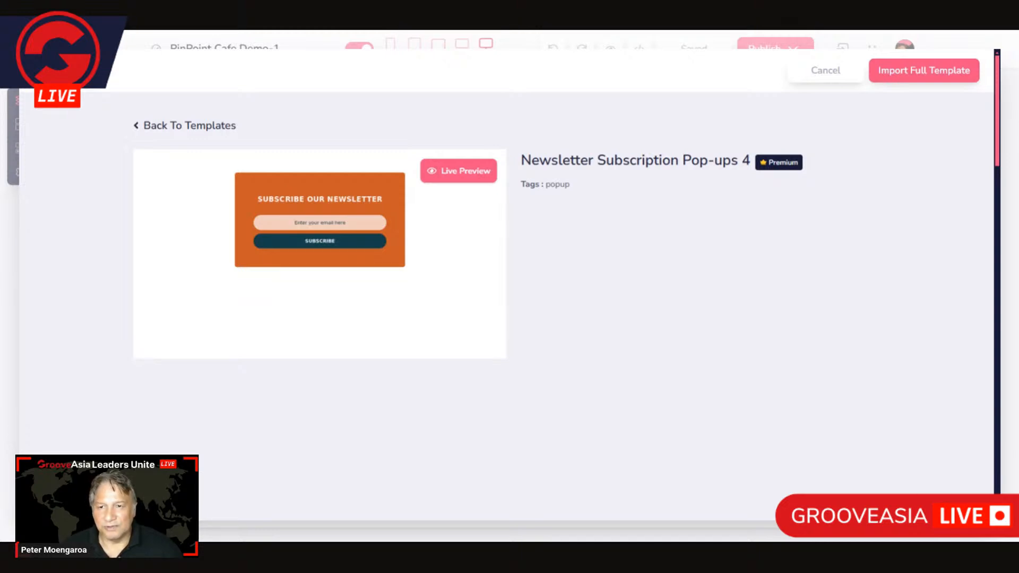
{"action": "left_click", "coordinate": [924, 74]}
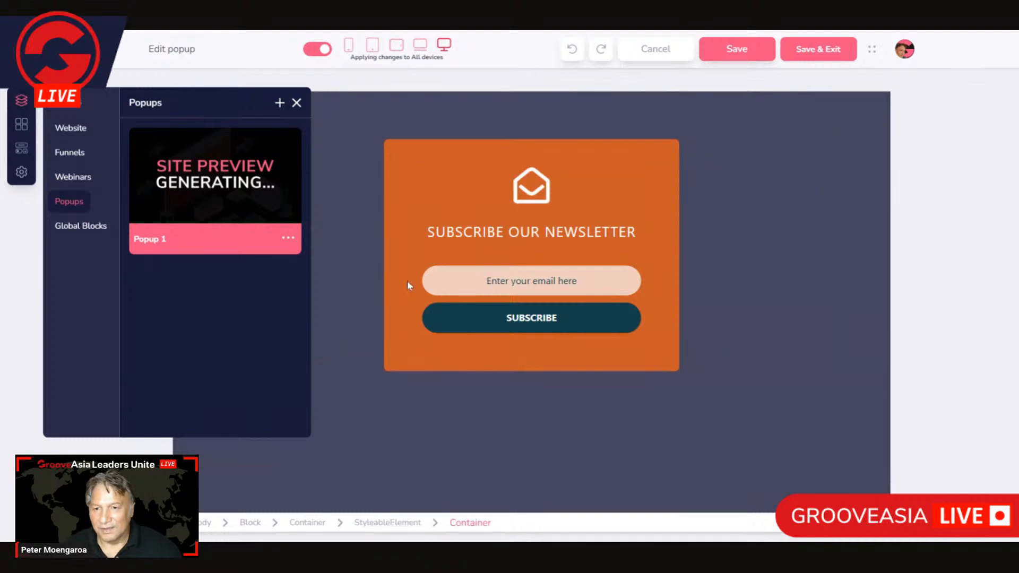
- Delete the entire "SUBSCRIBE OUR NEWSLETTER" heading text in the popup
{"action": "double_click", "coordinate": [523, 232]}
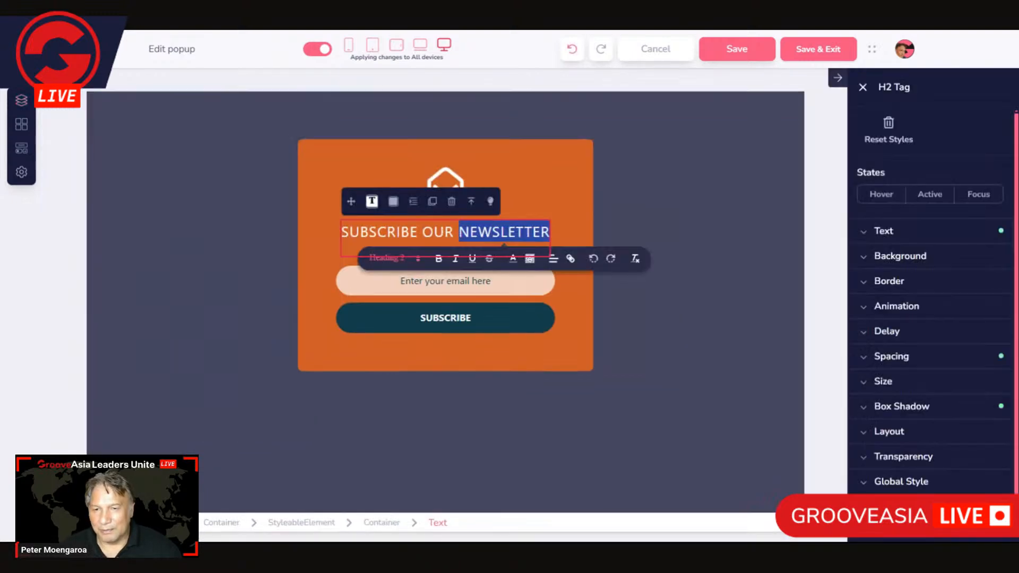
{"action": "left_click", "coordinate": [435, 233]}
{"action": "key", "text": "ctrl+a"}
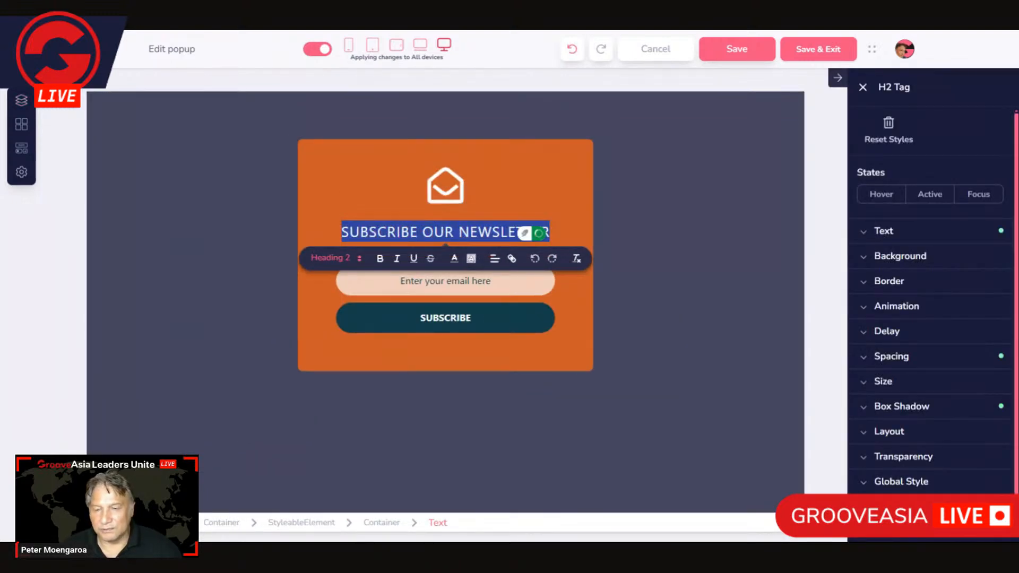
{"action": "left_click", "coordinate": [445, 232]}
{"action": "left_click_drag", "start_coordinate": [423, 232], "coordinate": [555, 231]}
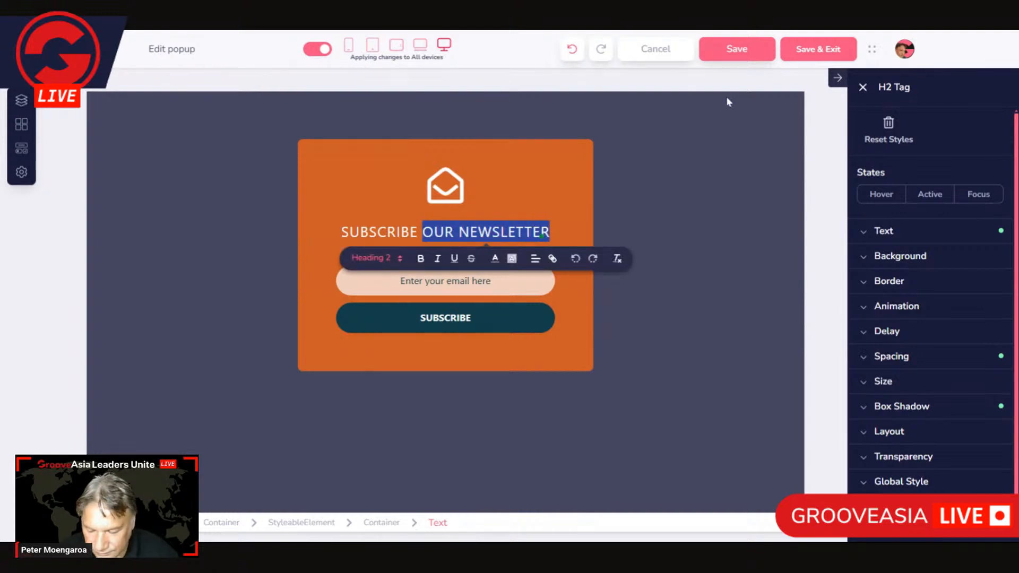
{"action": "key", "text": "BackSpace"}
{"action": "key", "text": "BackSpace"}
{"action": "key", "text": "BackSpace"}
{"action": "key", "text": "BackSpace"}
{"action": "key", "text": "BackSpace"}
{"action": "key", "text": "BackSpace"}
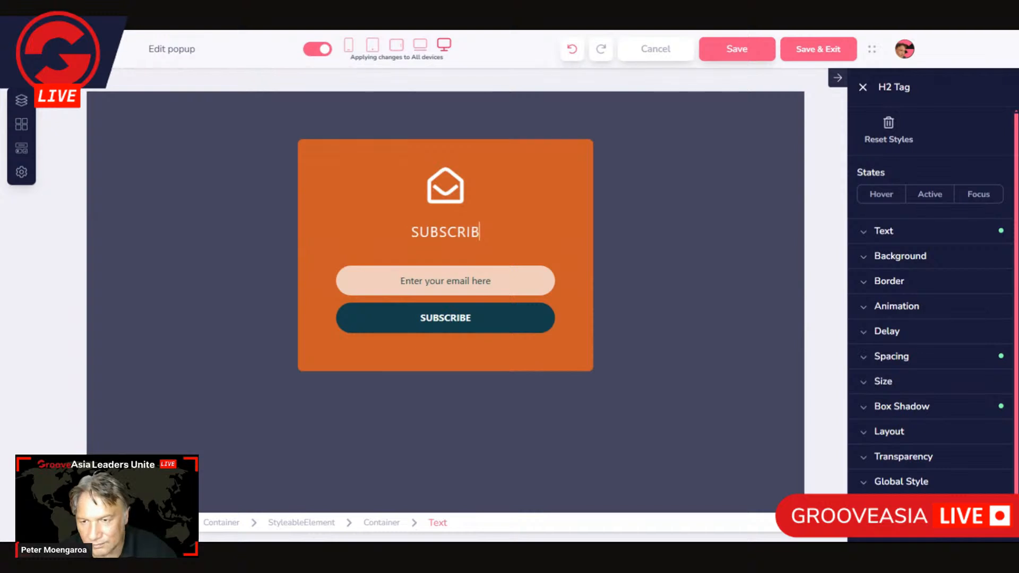
{"action": "key", "text": "BackSpace"}
{"action": "key", "text": "BackSpace"}
{"action": "key", "text": "BackSpace"}
{"action": "key", "text": "BackSpace"}
{"action": "key", "text": "BackSpace"}
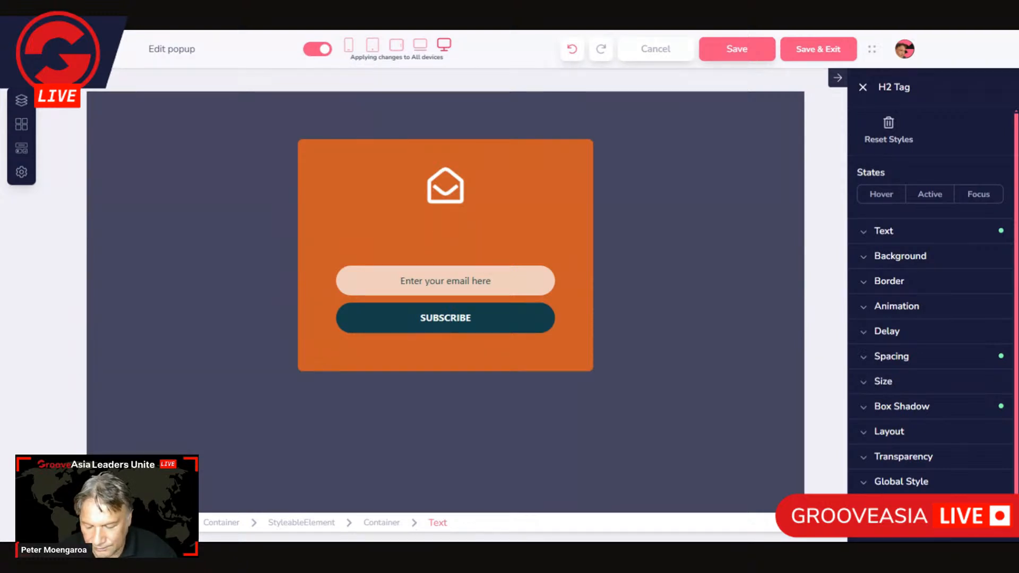
- Enter "BECOME A VIP CUSTOMER" as the popup's main heading text
{"action": "type", "text": "BECO`ME"}
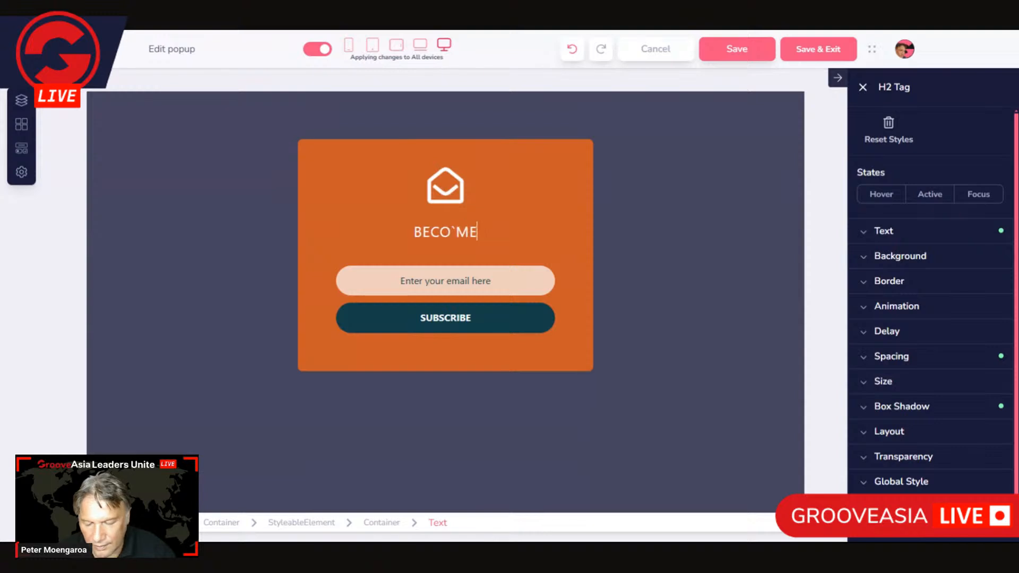
{"action": "type", "text": " A"}
{"action": "key", "text": "BackSpace"}
{"action": "key", "text": "BackSpace"}
{"action": "key", "text": "BackSpace"}
{"action": "key", "text": "BackSpace"}
{"action": "key", "text": "BackSpace"}
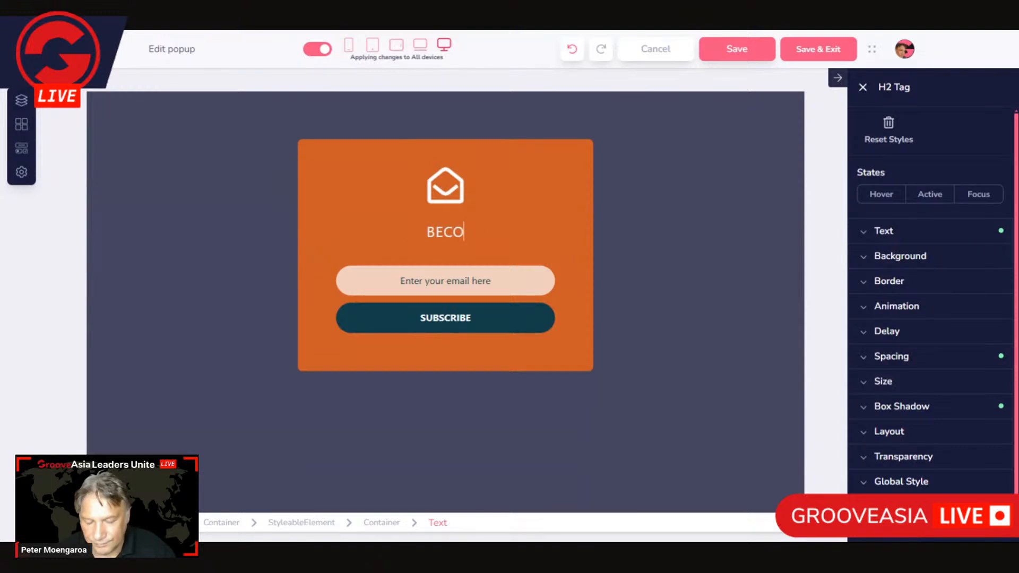
{"action": "type", "text": "ME A"}
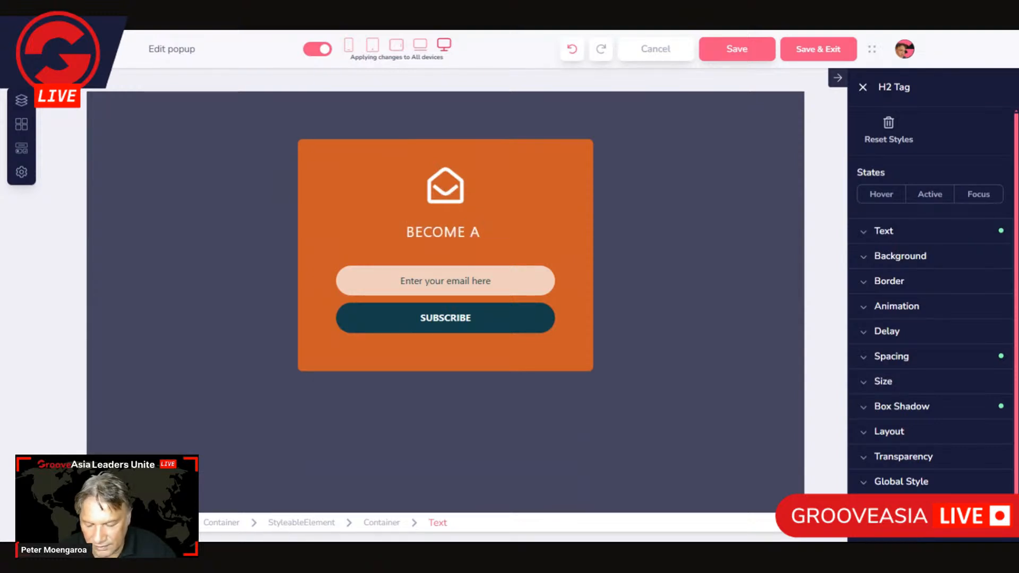
{"action": "type", "text": " VIP "}
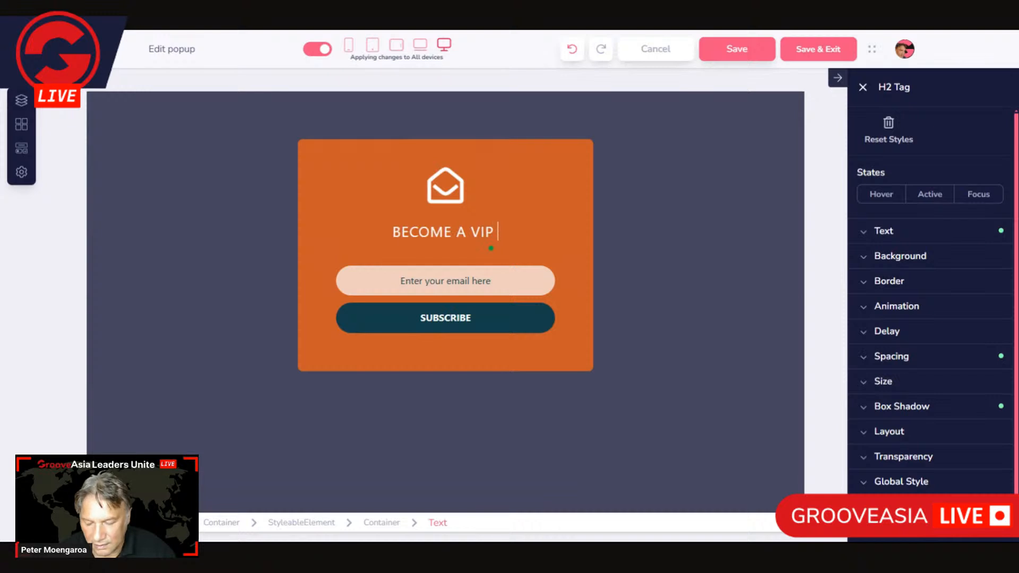
{"action": "type", "text": "CUSTOMER"}
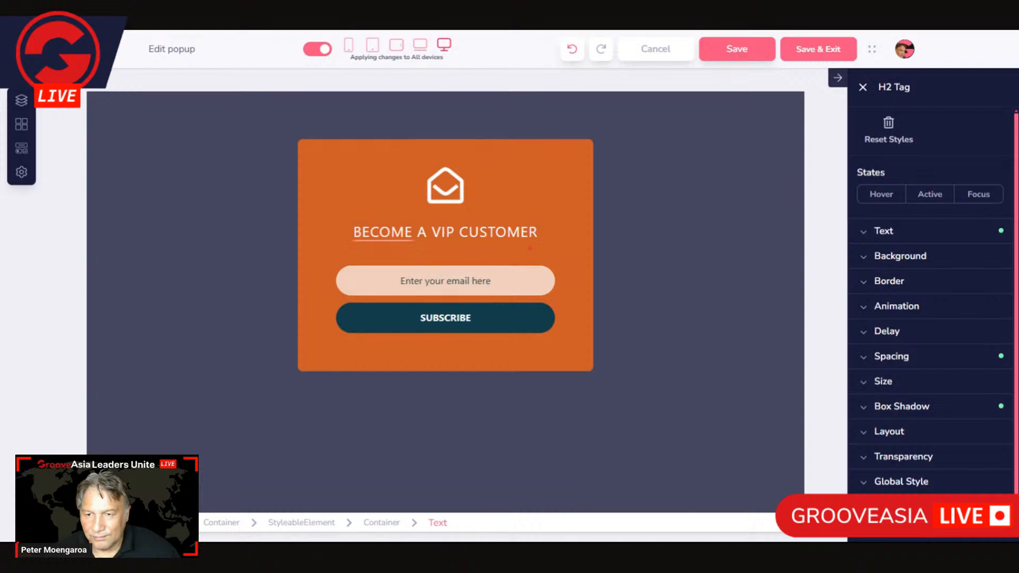
{"action": "left_click", "coordinate": [544, 222]}
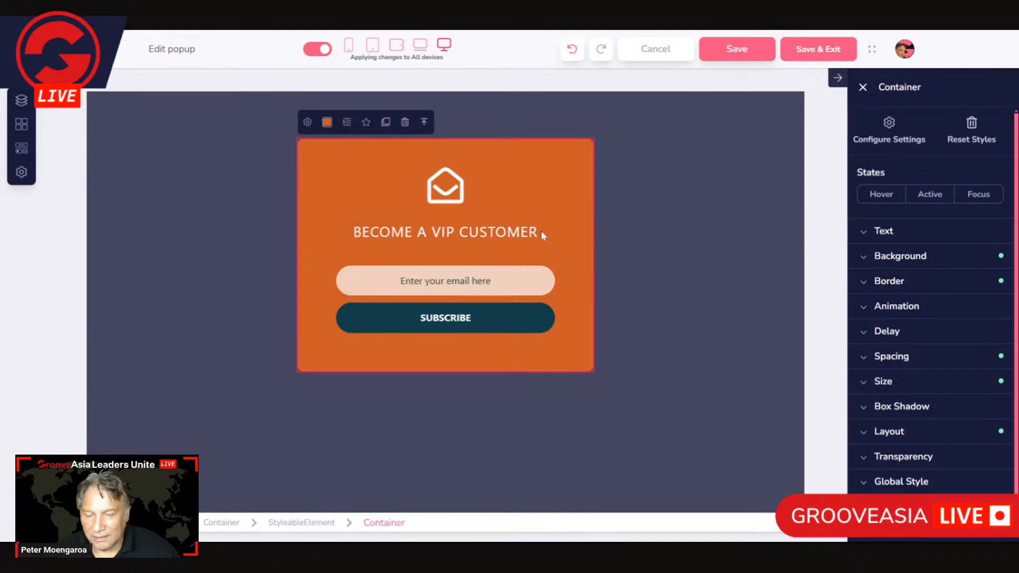
{"action": "left_click", "coordinate": [541, 234]}
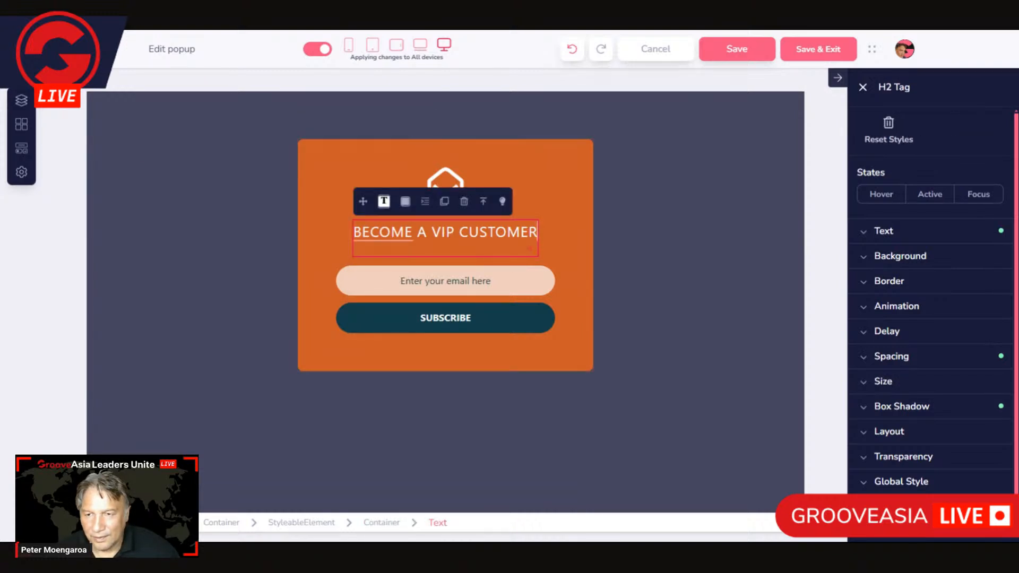
{"action": "left_click", "coordinate": [559, 224]}
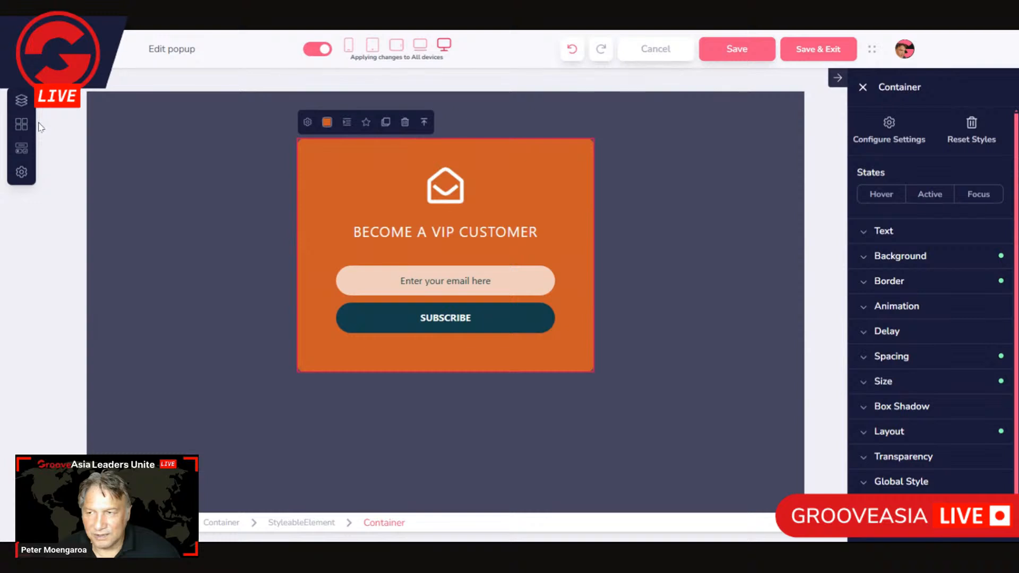
- Add an H3 heading element to the popup between the main heading and the email field
{"action": "left_click", "coordinate": [22, 149]}
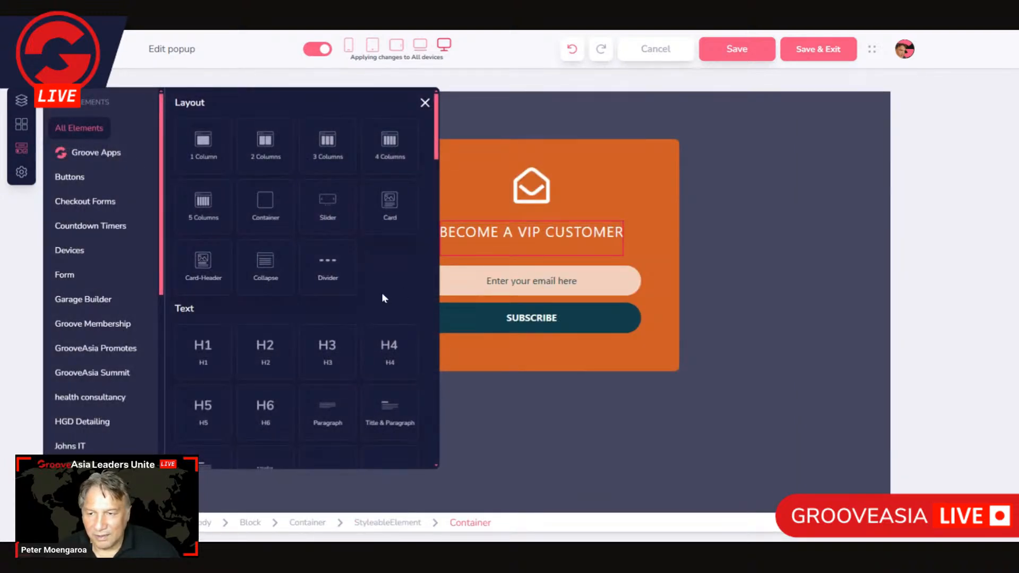
{"action": "scroll", "coordinate": [382, 293], "scroll_direction": "down", "scroll_amount": 2}
{"action": "scroll", "coordinate": [409, 295], "scroll_direction": "down", "scroll_amount": 2}
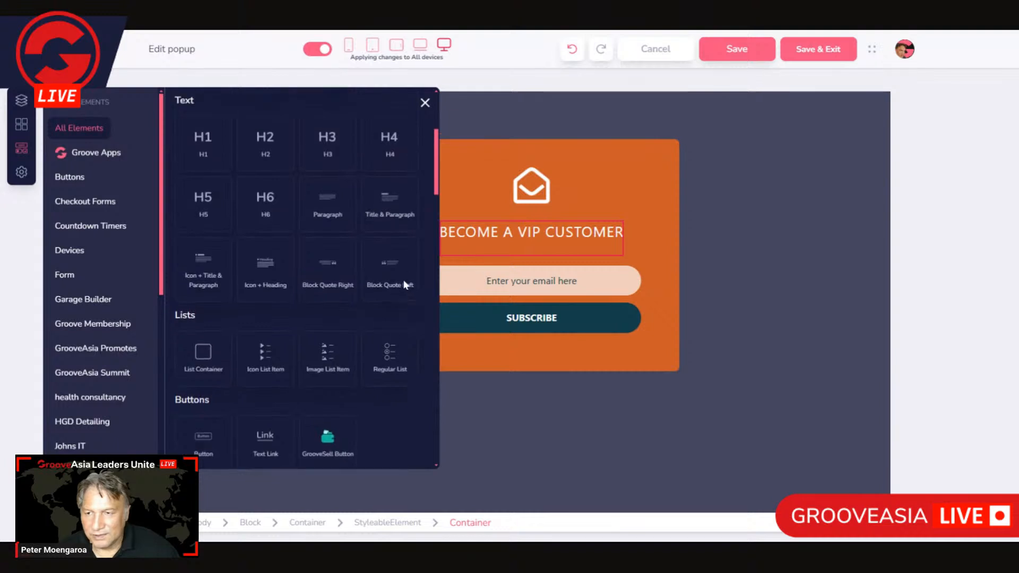
{"action": "scroll", "coordinate": [406, 285], "scroll_direction": "up", "scroll_amount": 1}
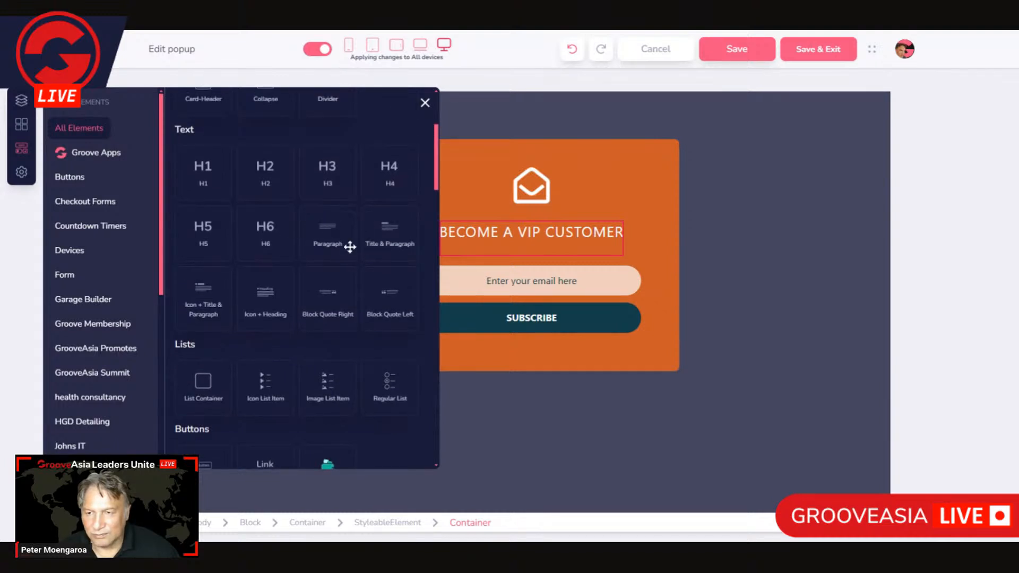
{"action": "left_click", "coordinate": [531, 234]}
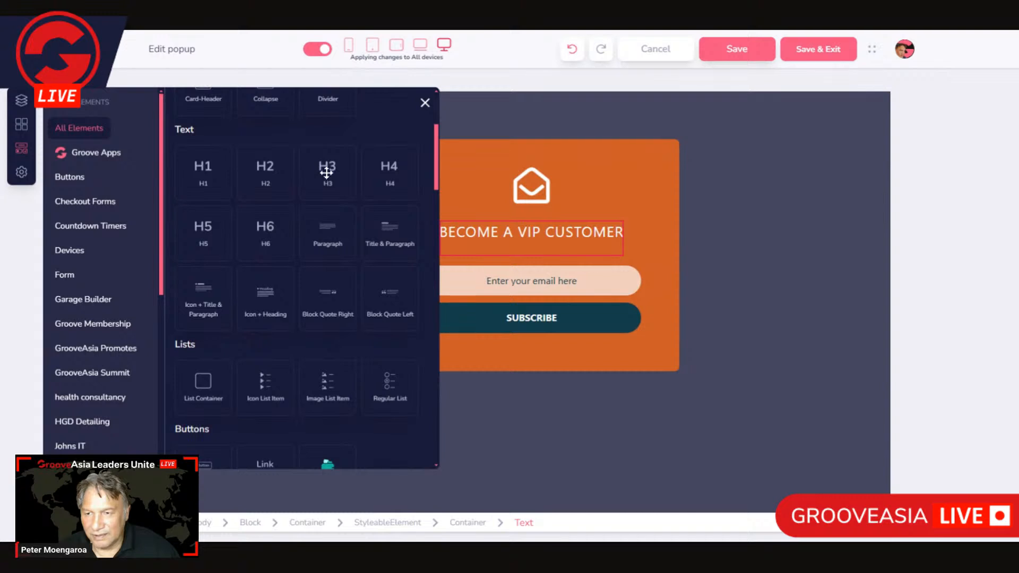
{"action": "left_click_drag", "start_coordinate": [326, 173], "coordinate": [523, 263]}
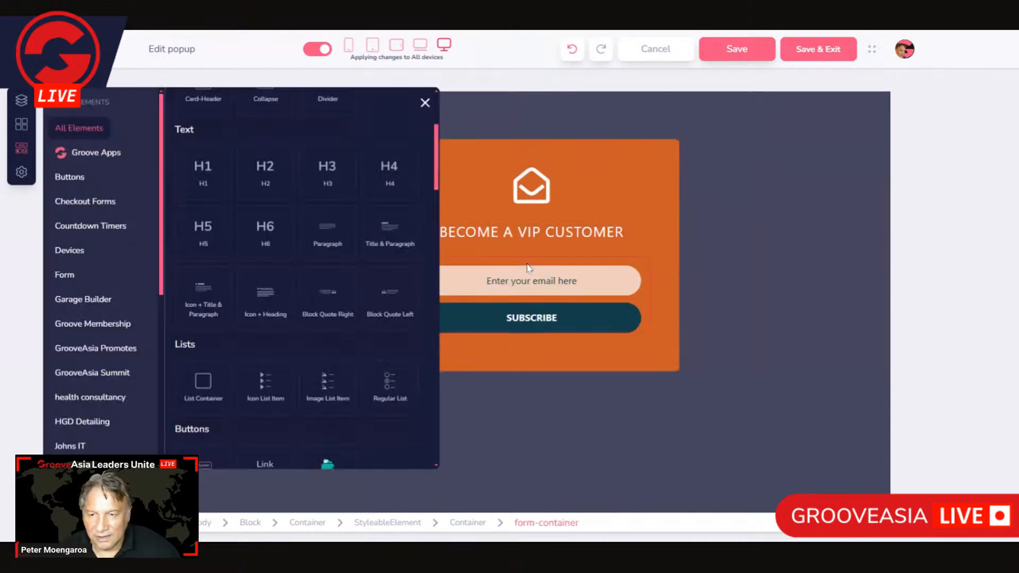
{"action": "left_click", "coordinate": [535, 269]}
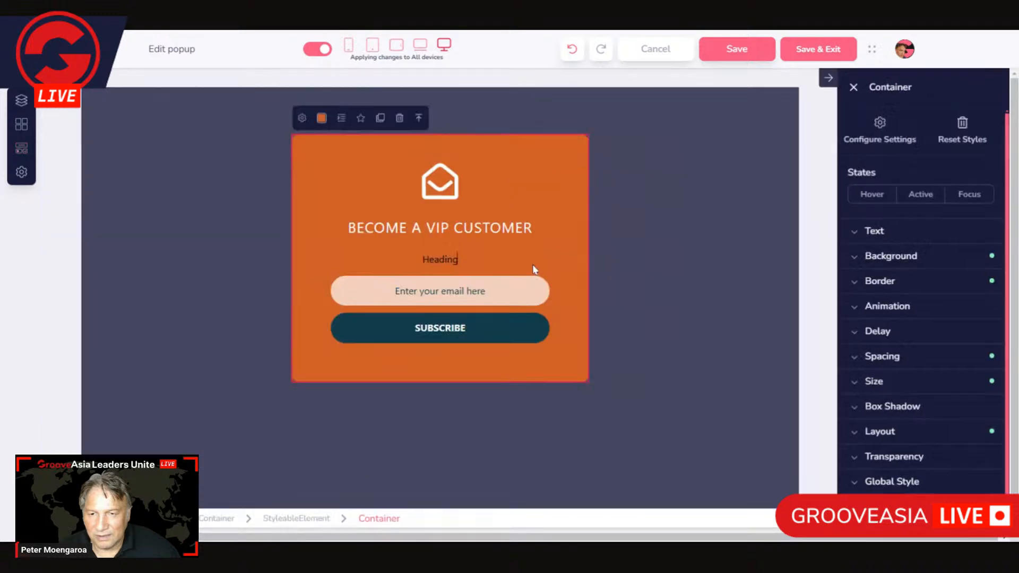
- Replace the H3 placeholder text with "Enjoy discounted prices for regular customers"
{"action": "double_click", "coordinate": [445, 264]}
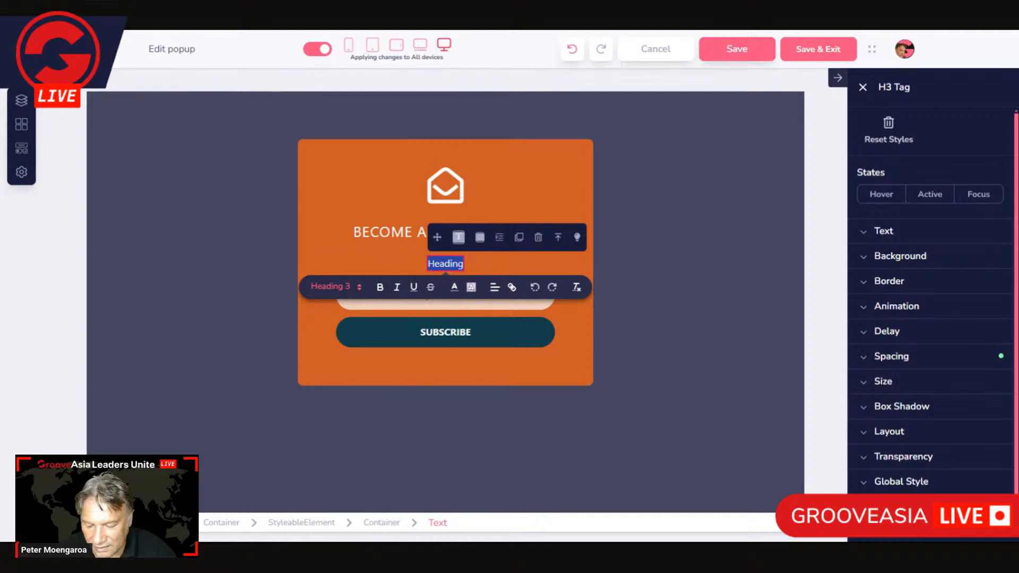
{"action": "type", "text": "eNJO"}
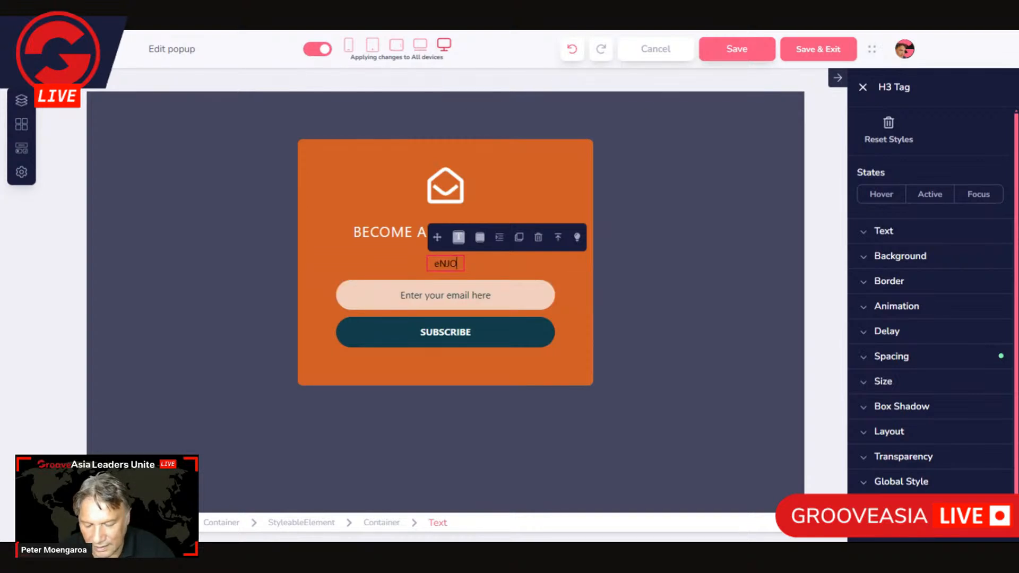
{"action": "key", "text": "BackSpace"}
{"action": "key", "text": "BackSpace"}
{"action": "key", "text": "BackSpace"}
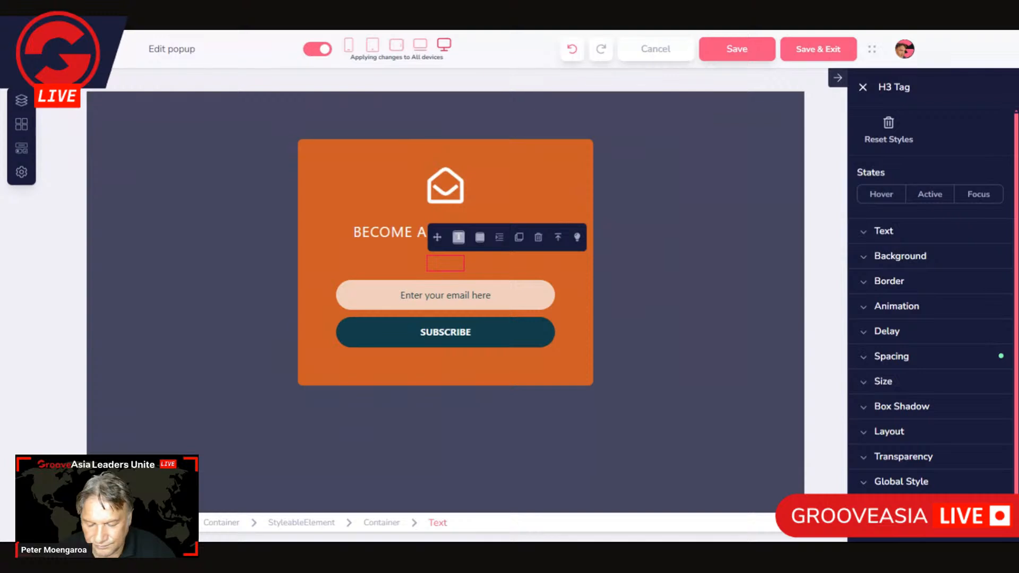
{"action": "type", "text": "En"}
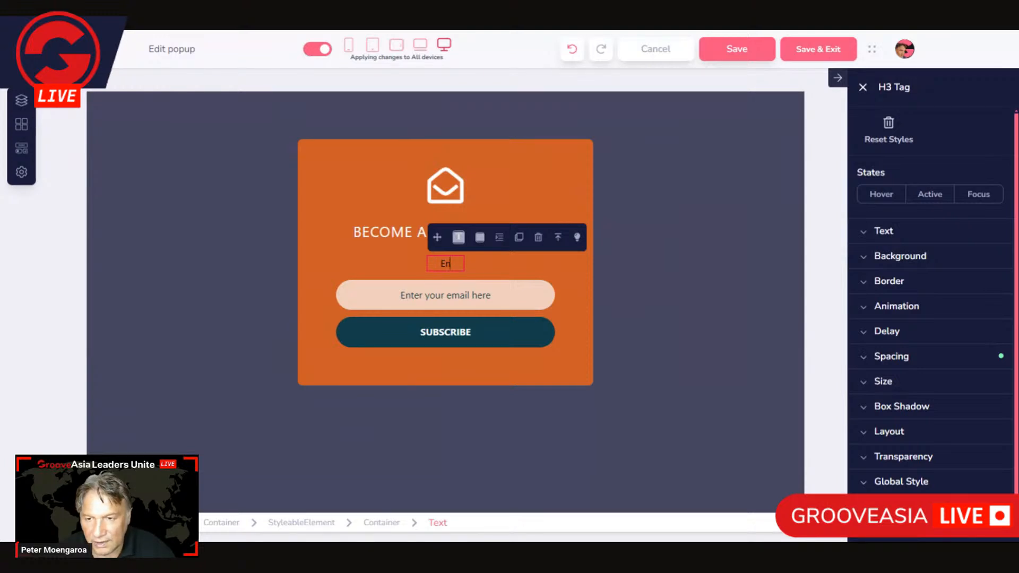
{"action": "type", "text": "joy"}
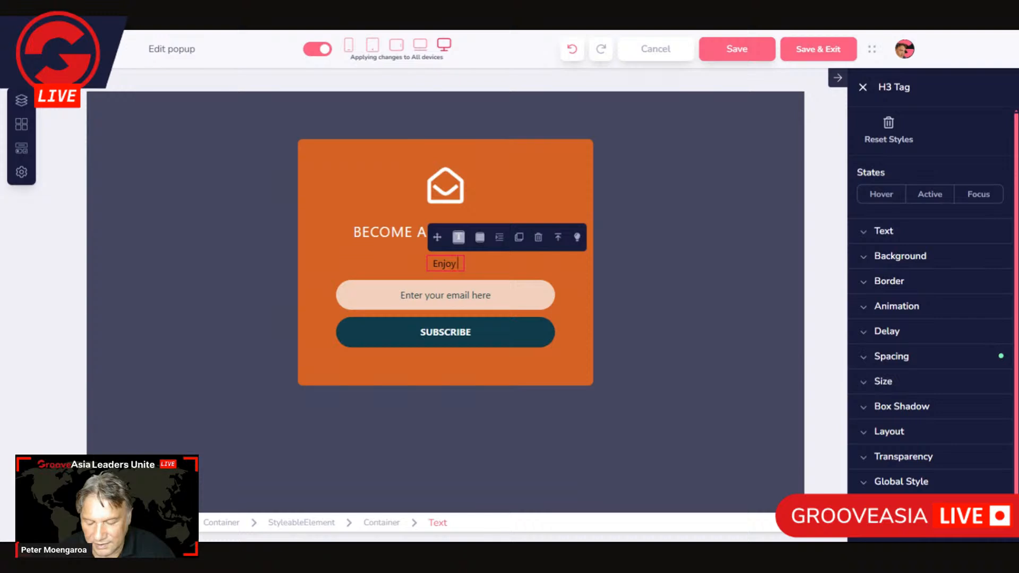
{"action": "type", "text": " discount"}
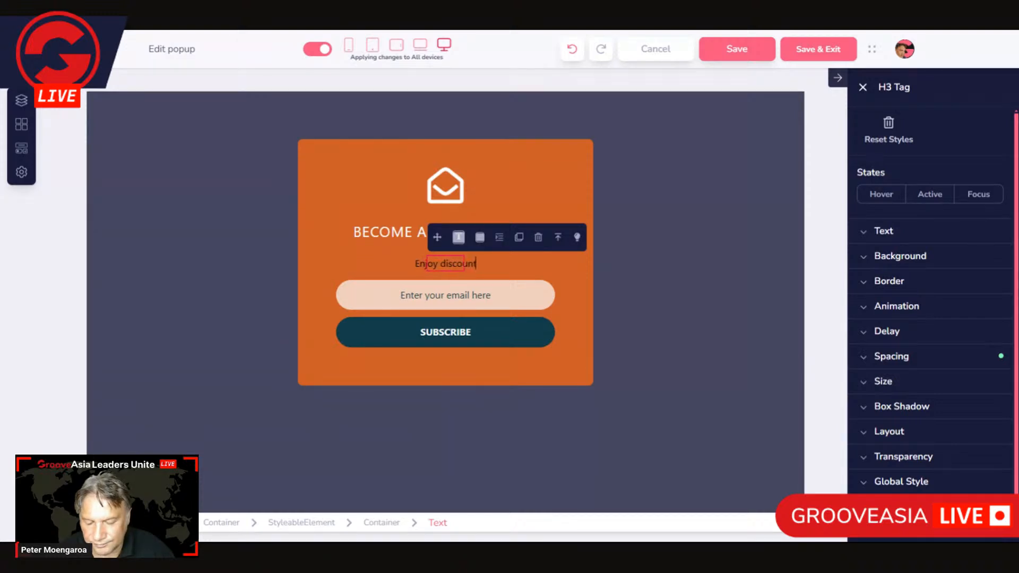
{"action": "type", "text": "ed pr"}
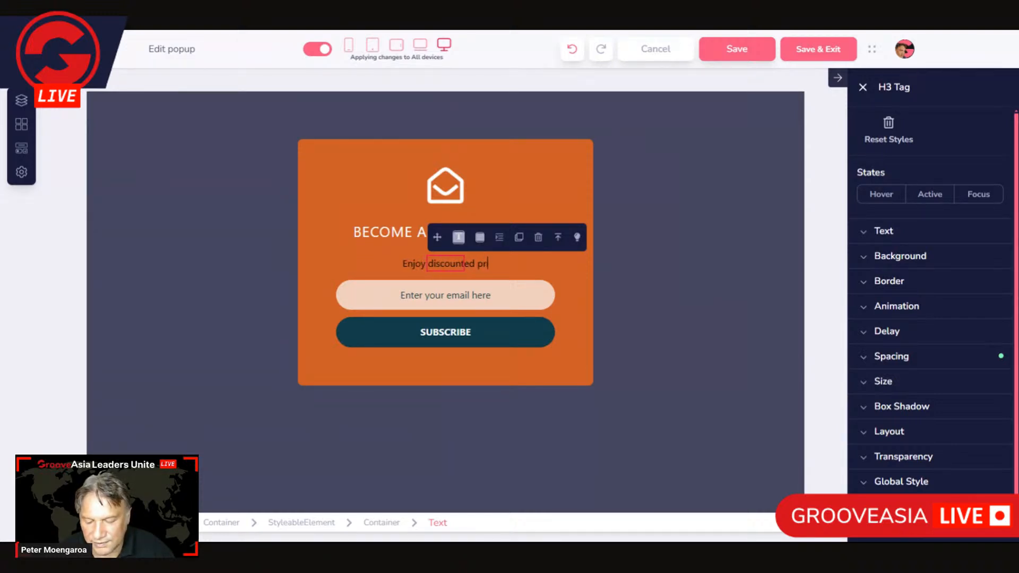
{"action": "type", "text": "ices for"}
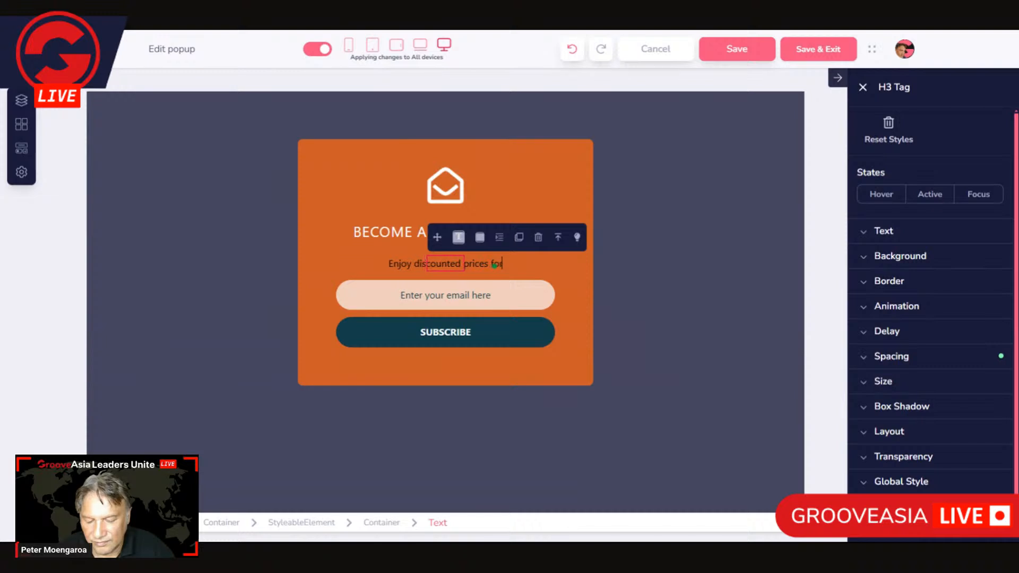
{"action": "type", "text": " m"}
{"action": "type", "text": "e"}
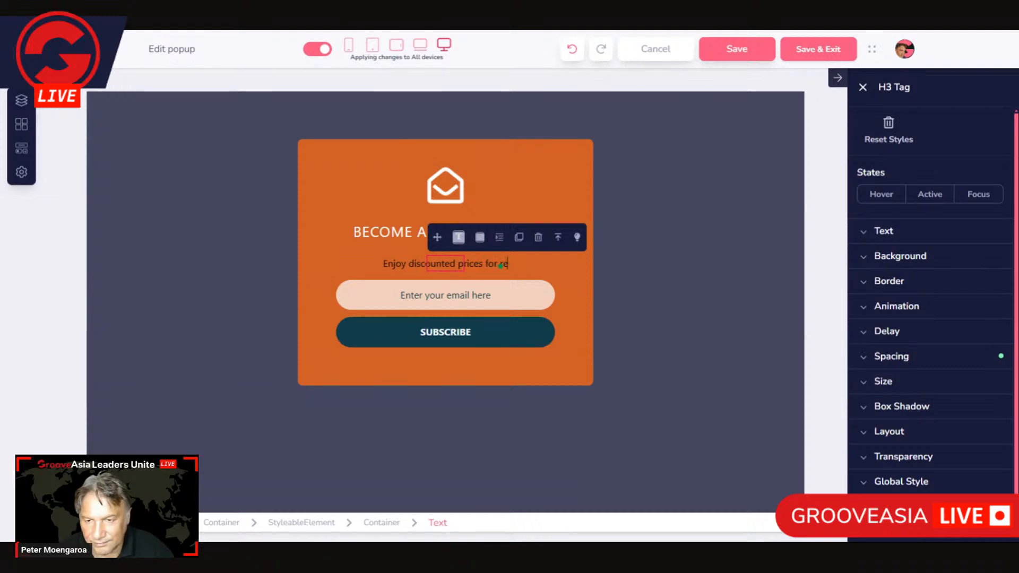
{"action": "type", "text": "gular"}
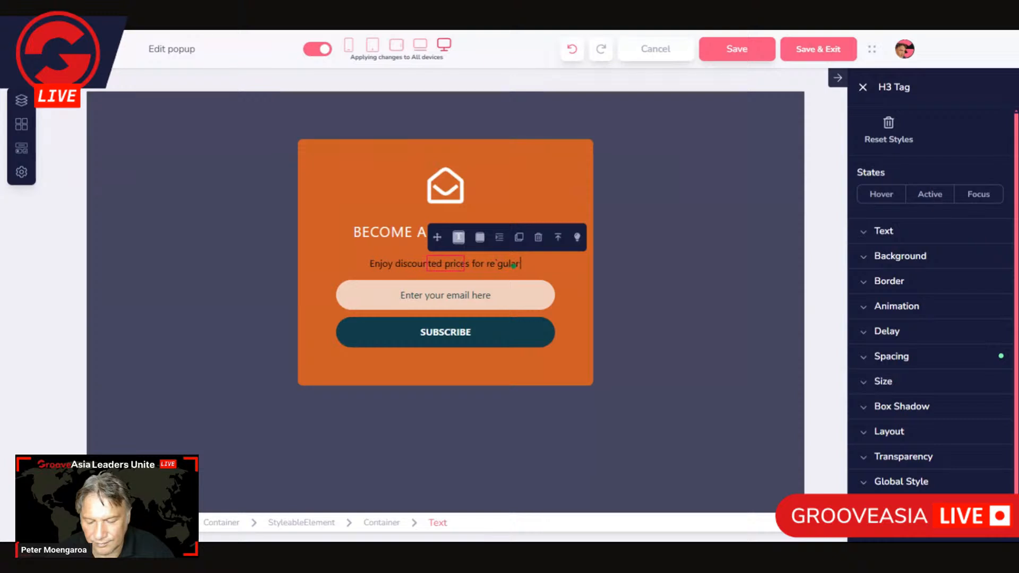
{"action": "type", "text": " customers"}
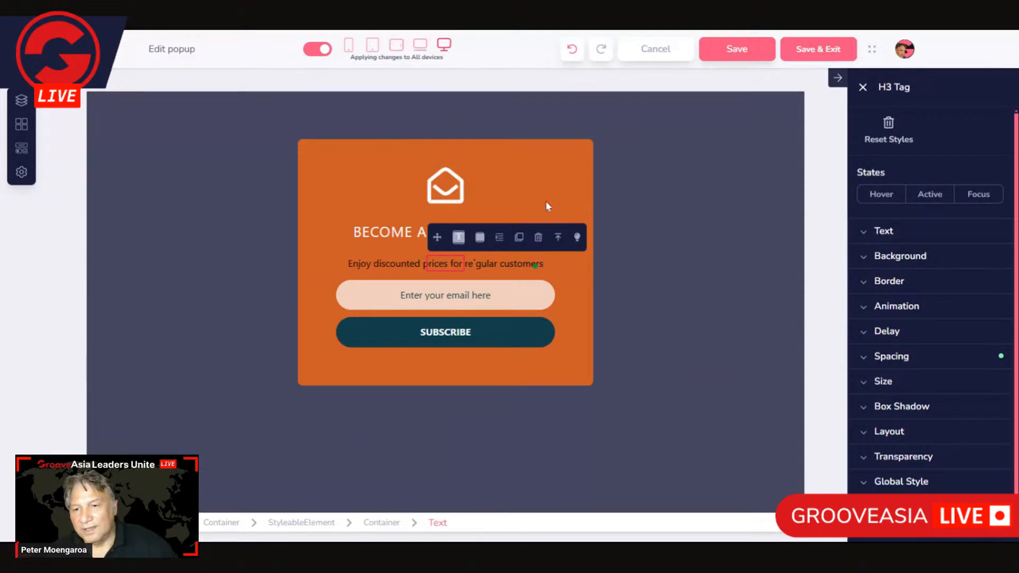
{"action": "left_click", "coordinate": [617, 248]}
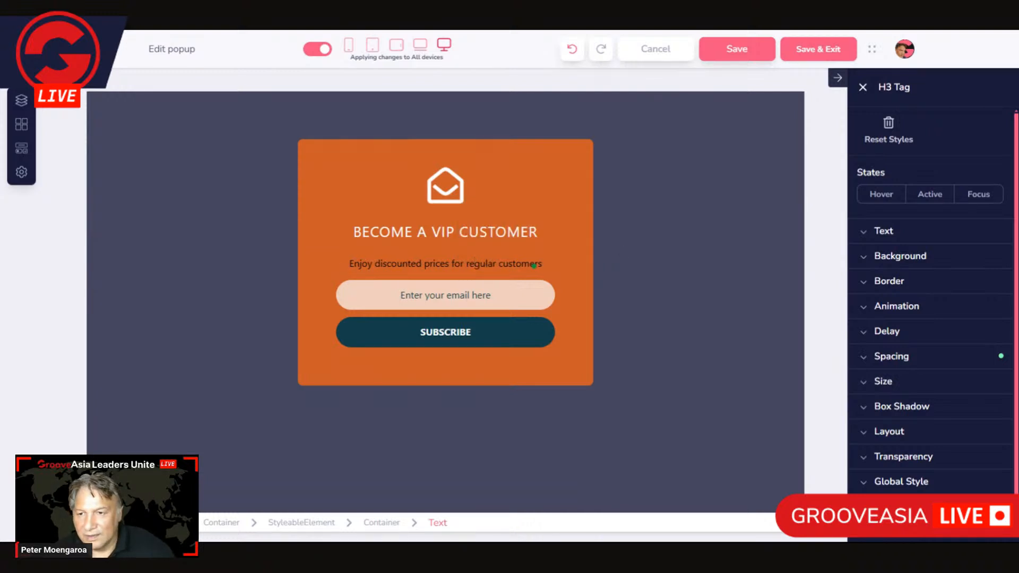
- Set the bottom margin of the "BECOME A VIP CUSTOMER" heading to 0
{"action": "left_click", "coordinate": [384, 250]}
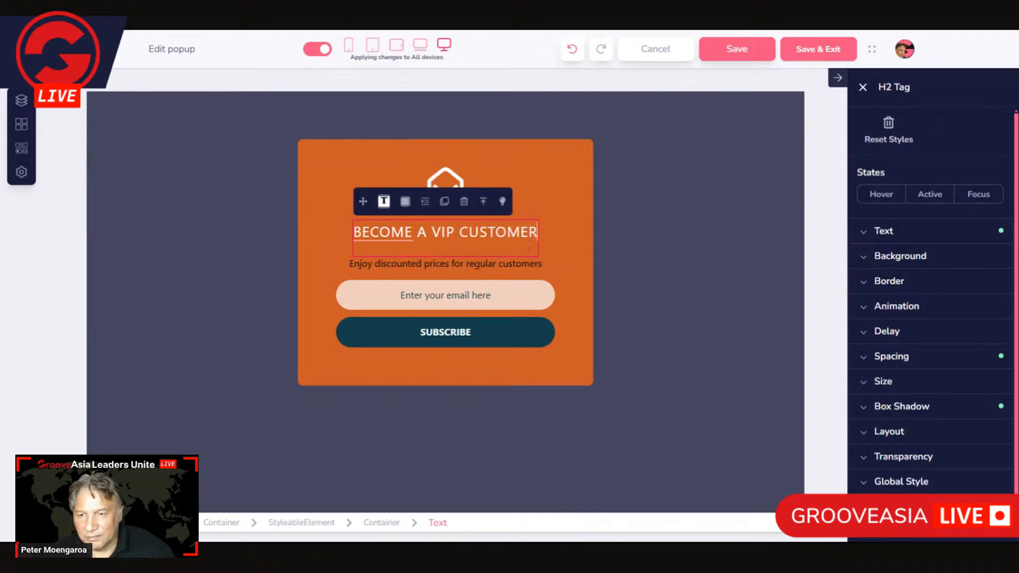
{"action": "left_click", "coordinate": [556, 230]}
{"action": "left_click", "coordinate": [445, 232]}
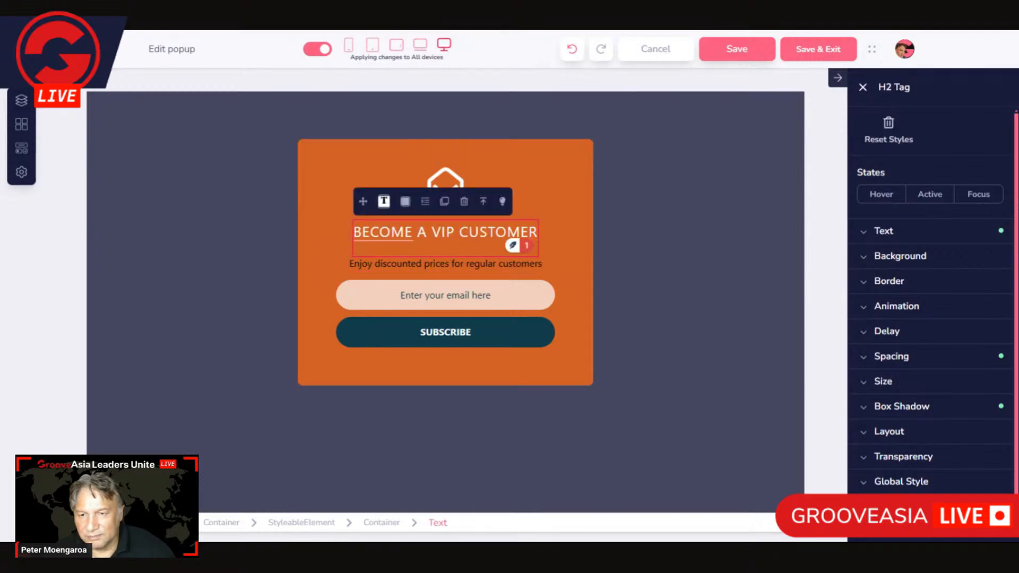
{"action": "left_click", "coordinate": [391, 232]}
{"action": "left_click", "coordinate": [555, 232]}
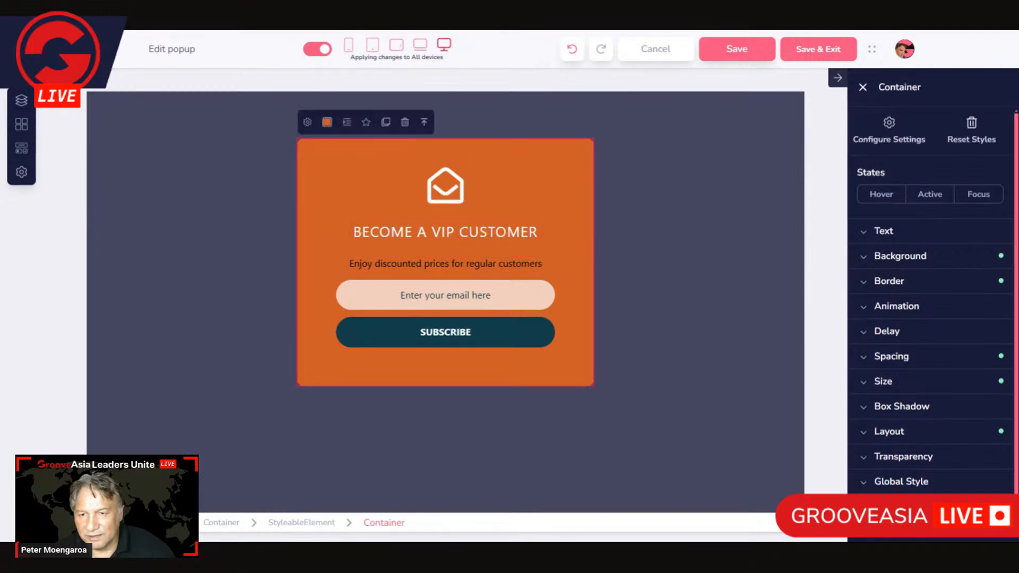
{"action": "left_click", "coordinate": [528, 236]}
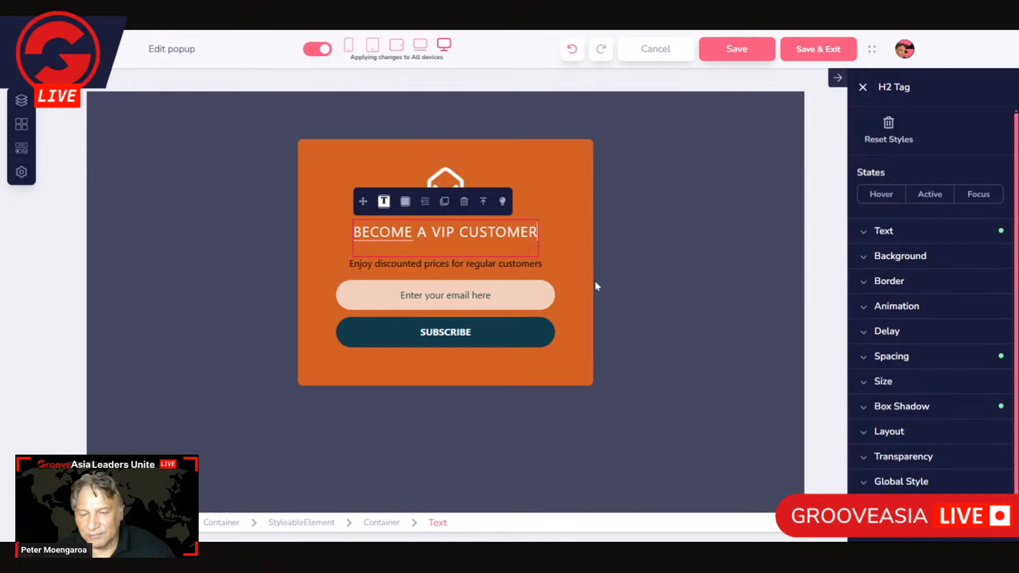
{"action": "scroll", "coordinate": [957, 352], "scroll_direction": "down", "scroll_amount": 1}
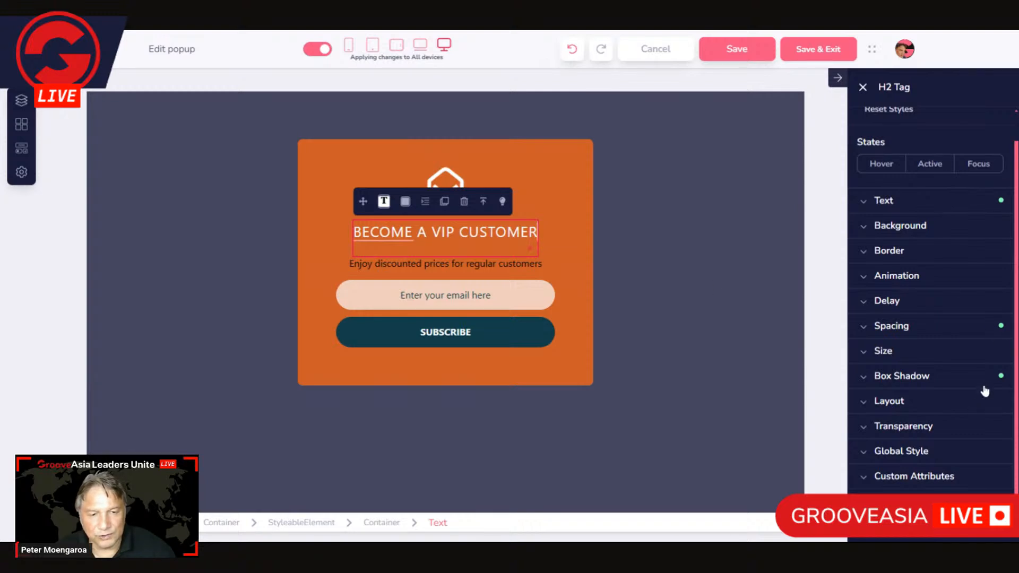
{"action": "left_click", "coordinate": [949, 329]}
{"action": "scroll", "coordinate": [956, 432], "scroll_direction": "down", "scroll_amount": 3}
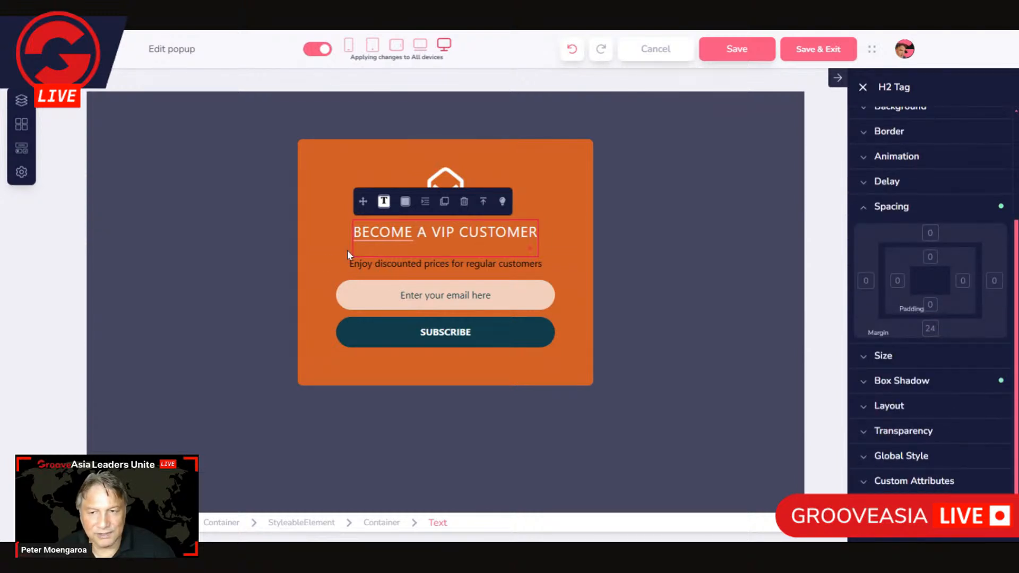
{"action": "mouse_move", "coordinate": [354, 249]}
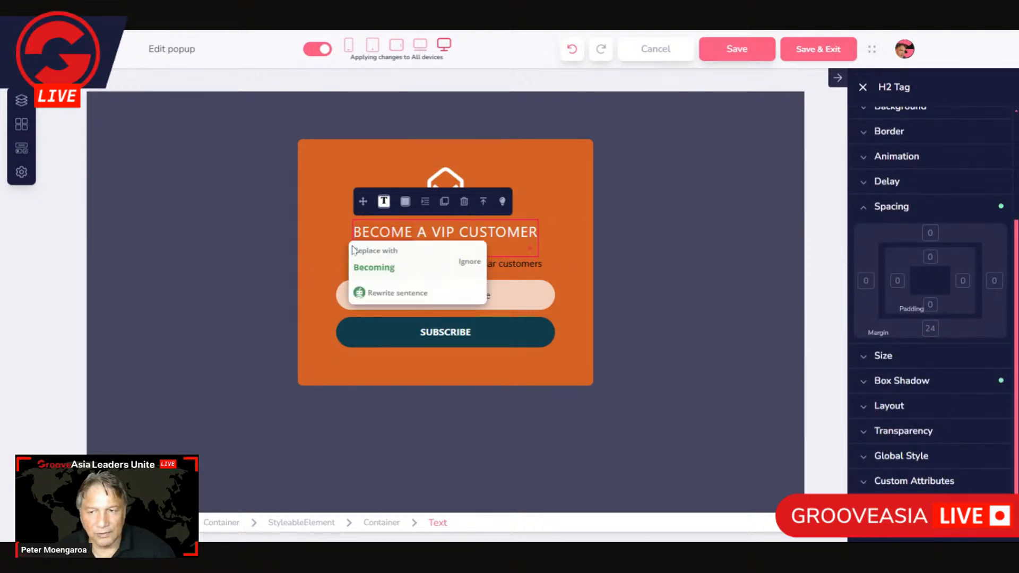
{"action": "left_click", "coordinate": [930, 329]}
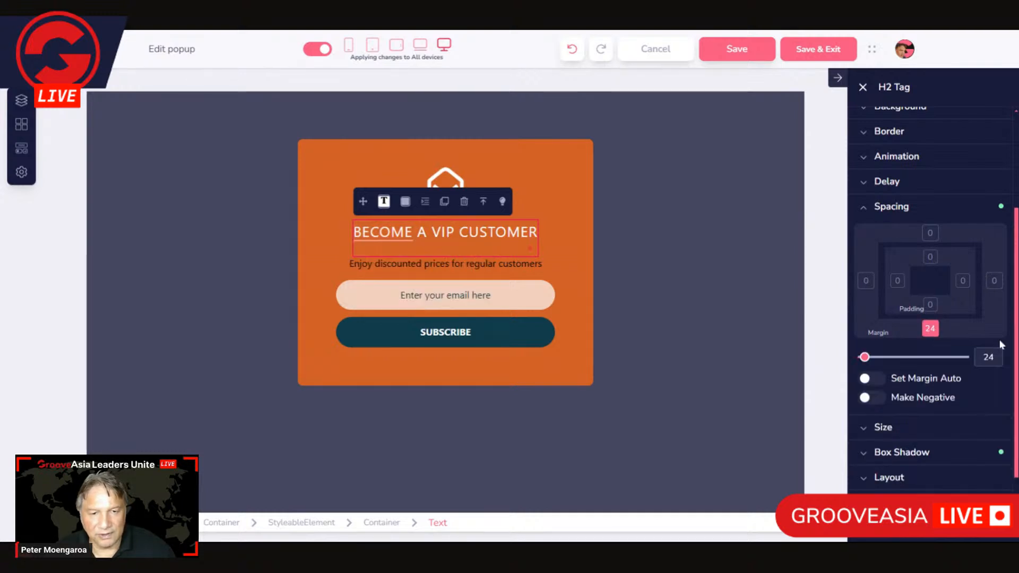
{"action": "left_click_drag", "start_coordinate": [866, 357], "coordinate": [861, 359]}
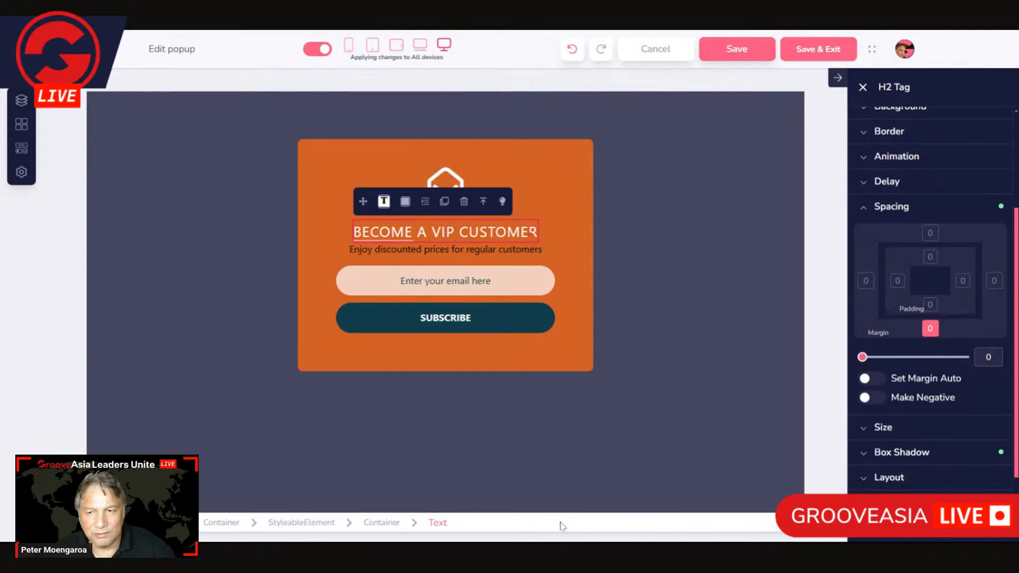
- Set the text colour of the "Enjoy discounted prices for regular customers" subheading to white
{"action": "left_click", "coordinate": [552, 251]}
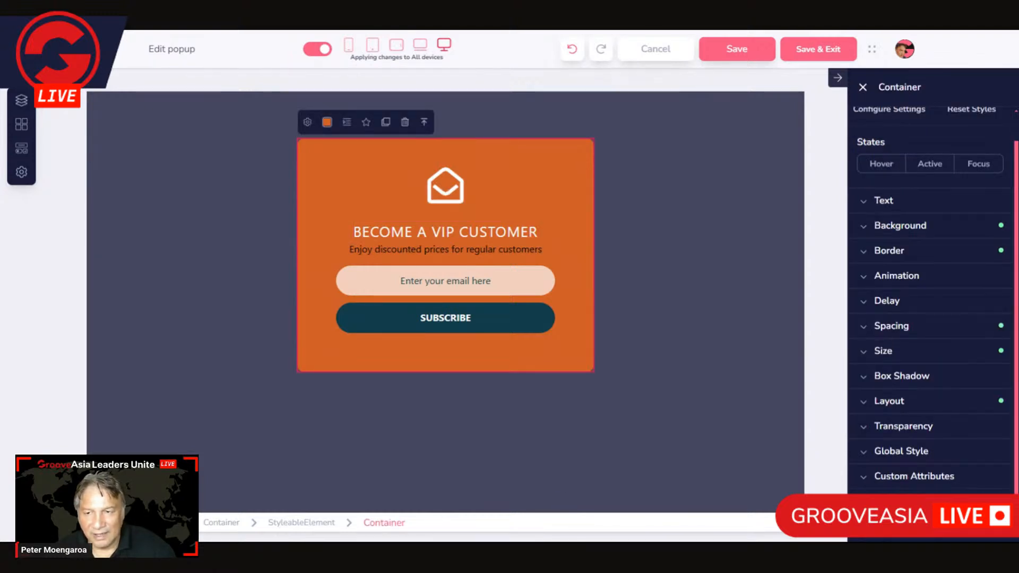
{"action": "left_click", "coordinate": [529, 233]}
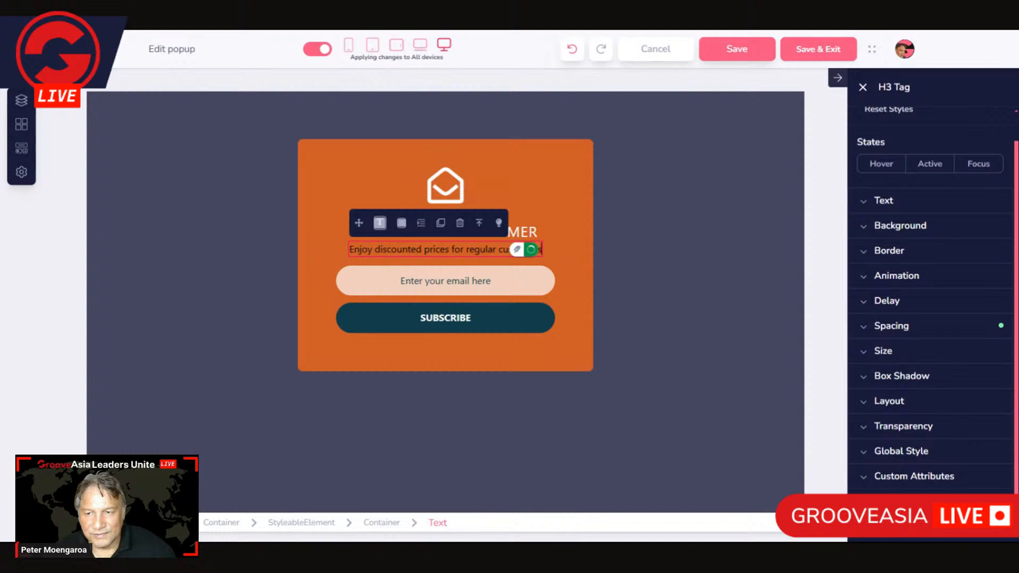
{"action": "left_click", "coordinate": [545, 234]}
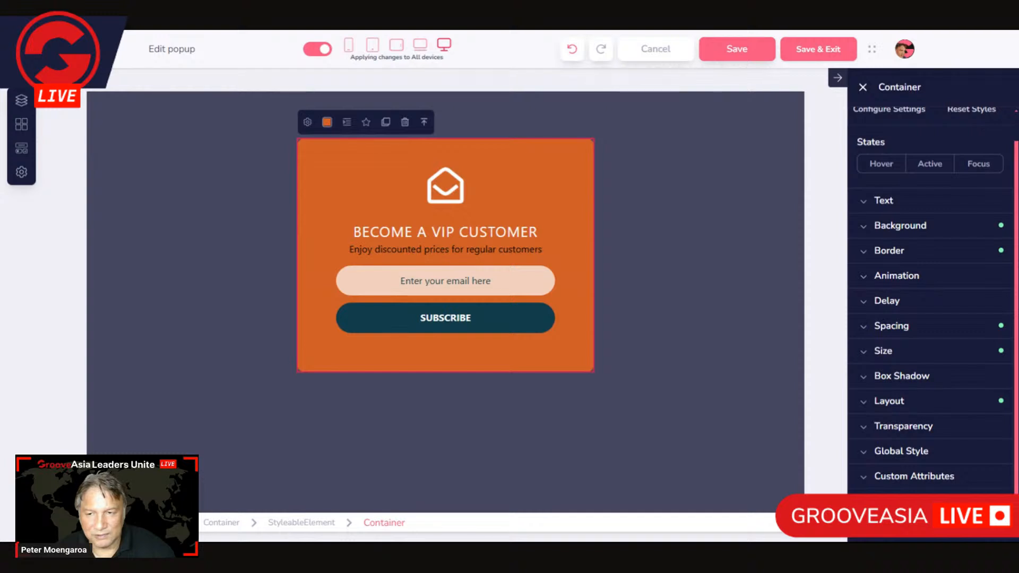
{"action": "left_click", "coordinate": [504, 249]}
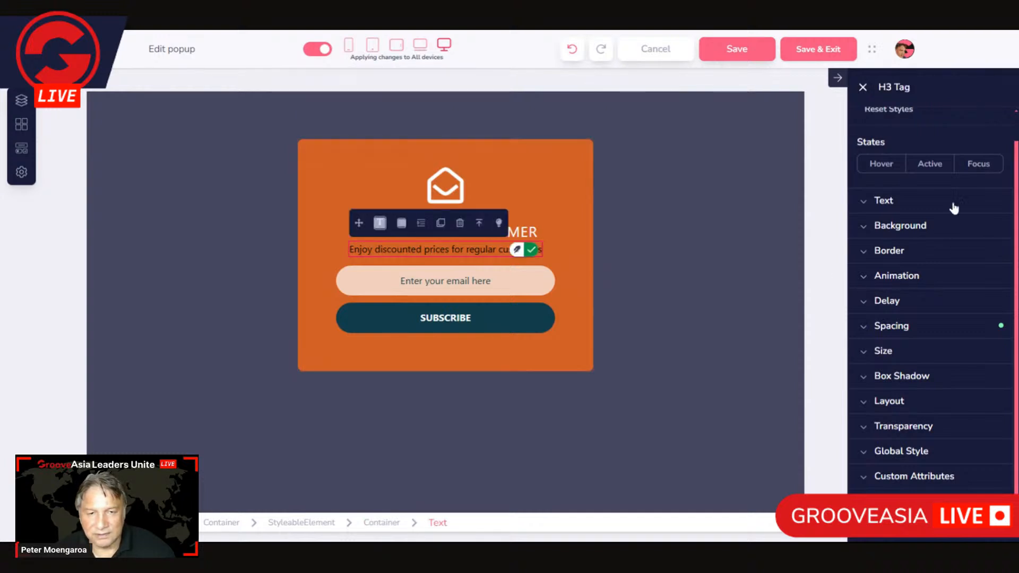
{"action": "left_click", "coordinate": [886, 206]}
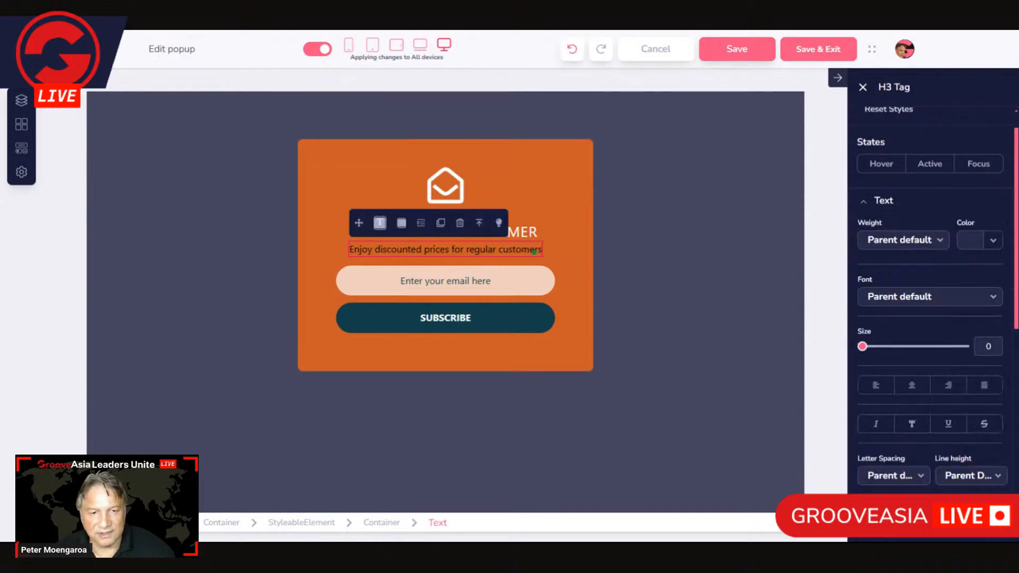
{"action": "left_click", "coordinate": [972, 243]}
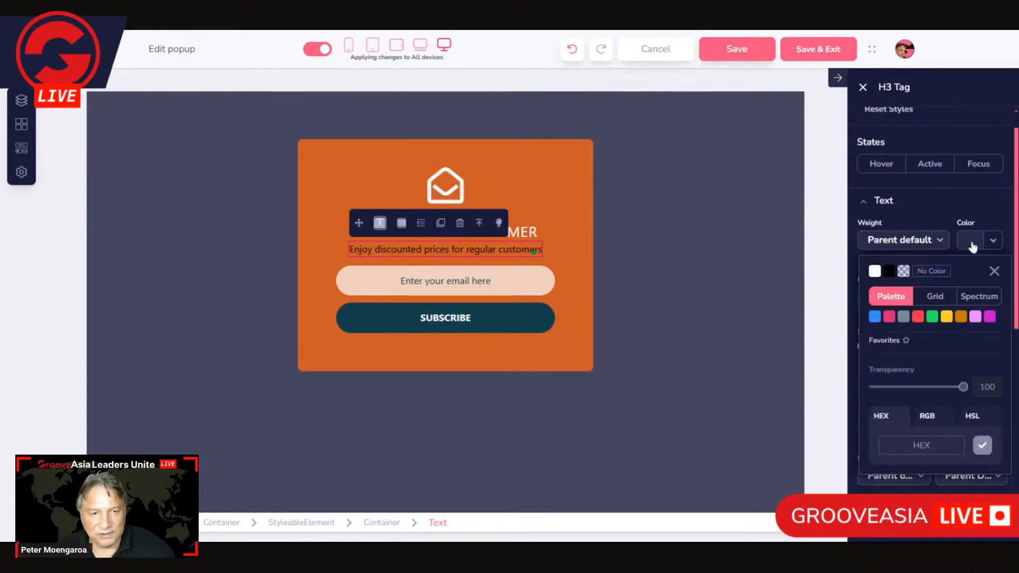
{"action": "left_click", "coordinate": [873, 272]}
- Set the background colour of the popup's main container to black
{"action": "left_click", "coordinate": [588, 245]}
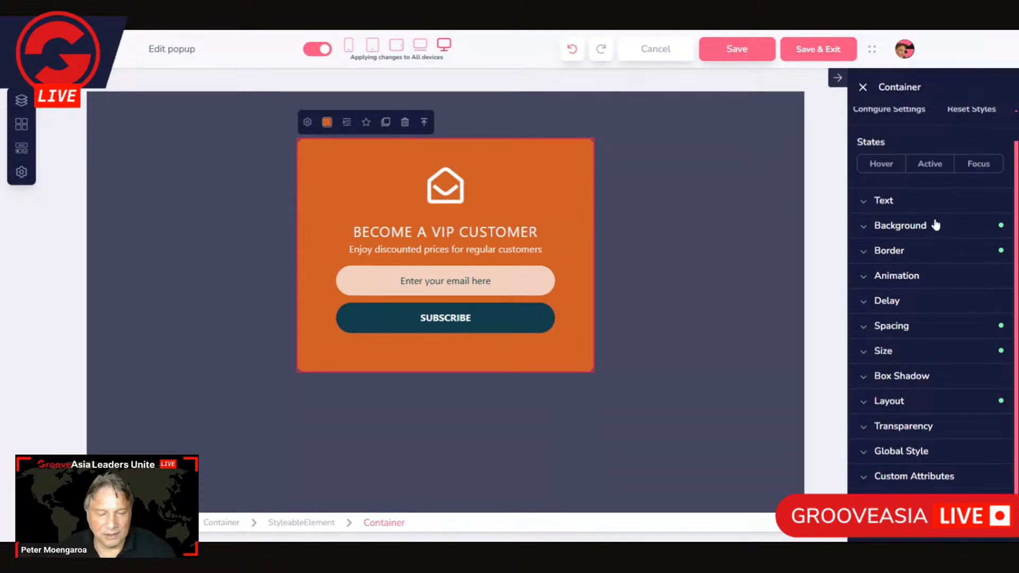
{"action": "left_click", "coordinate": [914, 229]}
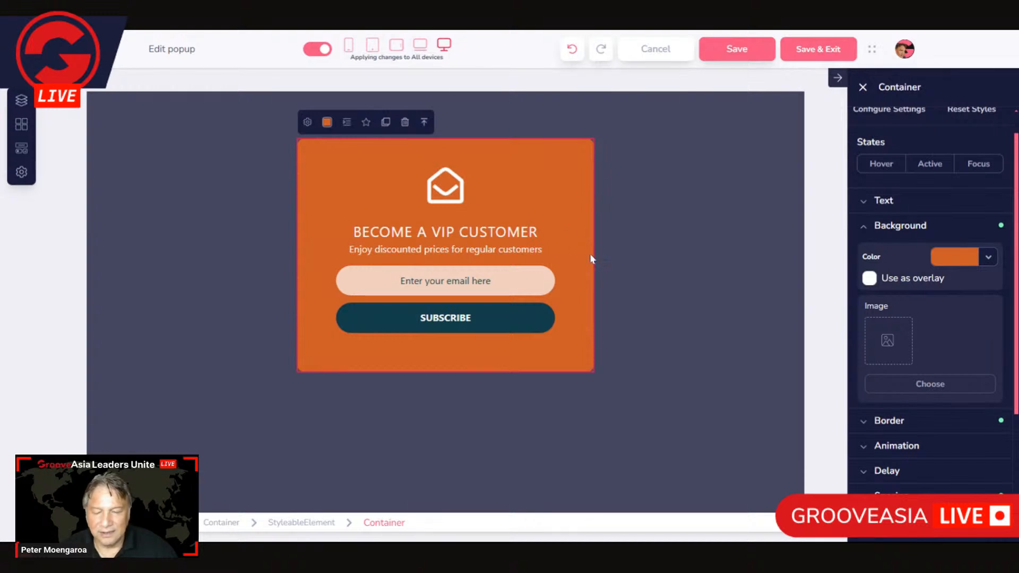
{"action": "left_click", "coordinate": [961, 264]}
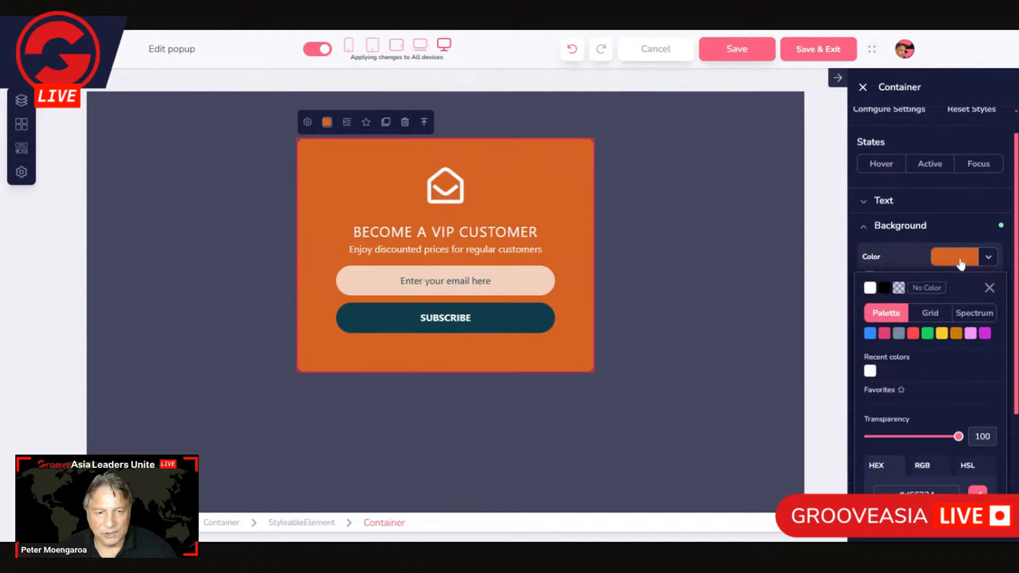
{"action": "left_click", "coordinate": [886, 289]}
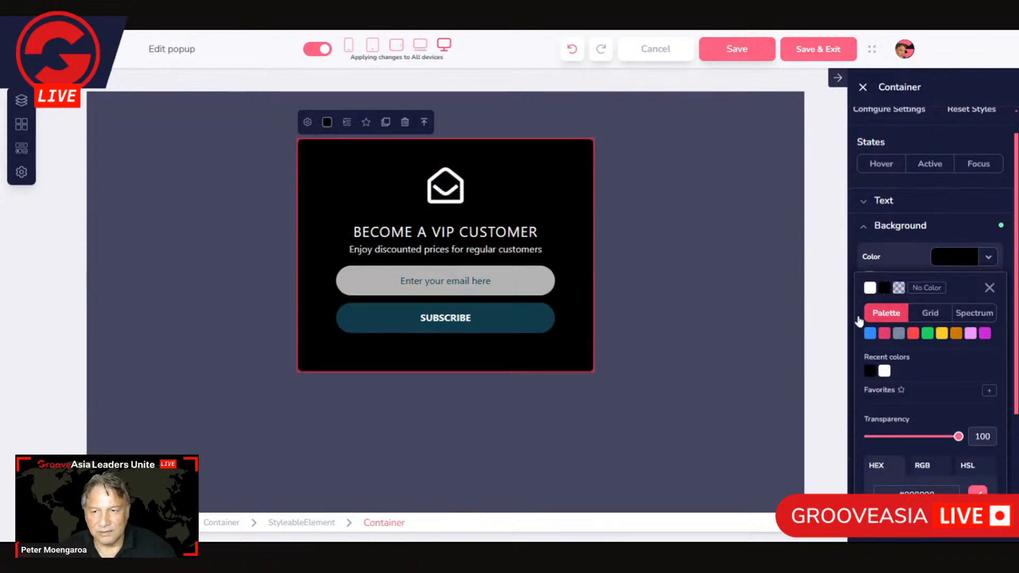
- Set the SUBSCRIBE button's background colour to a light green from the palette
{"action": "left_click", "coordinate": [531, 317]}
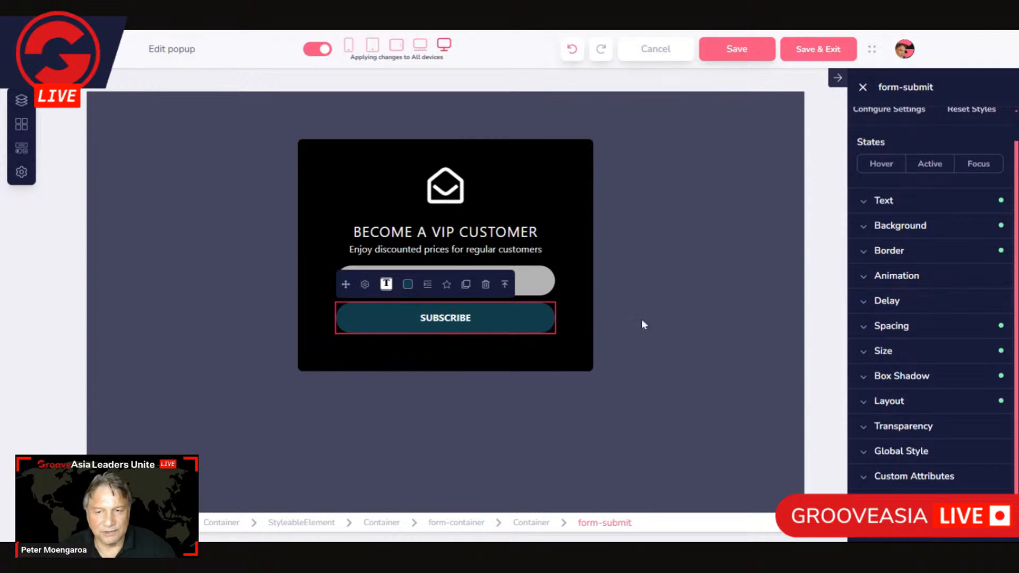
{"action": "left_click", "coordinate": [924, 228]}
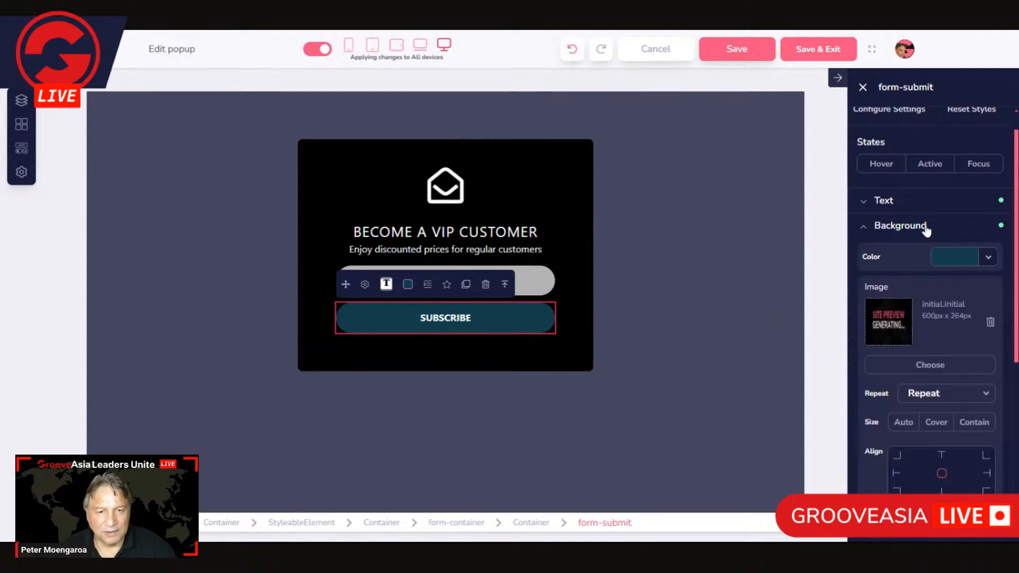
{"action": "left_click", "coordinate": [950, 259]}
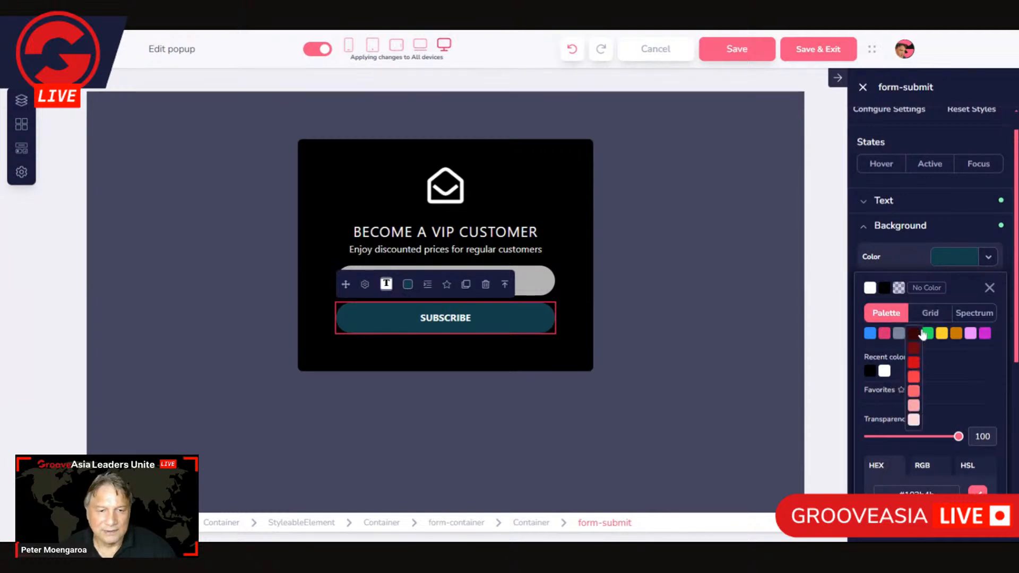
{"action": "mouse_move", "coordinate": [928, 335]}
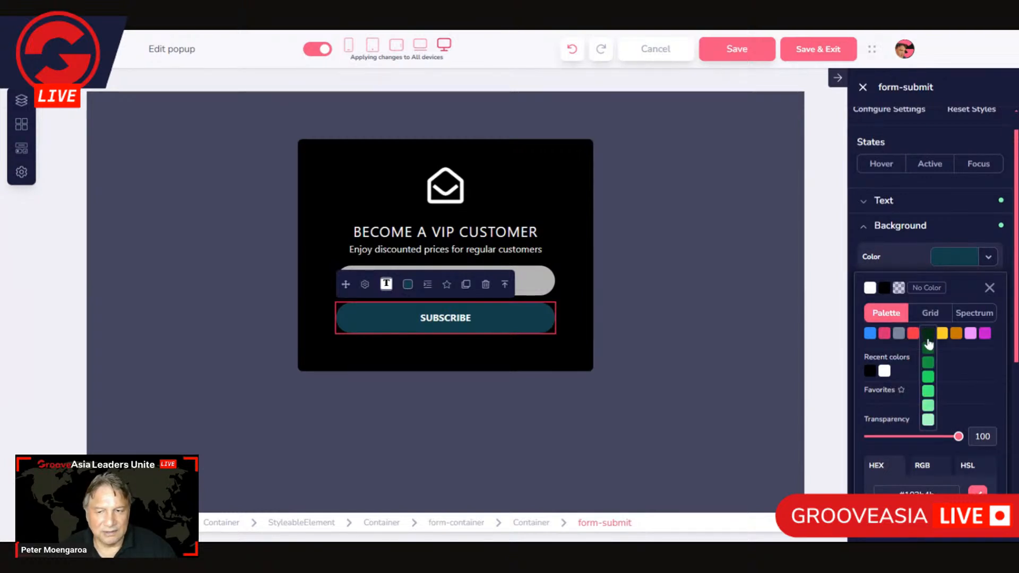
{"action": "left_click", "coordinate": [929, 396]}
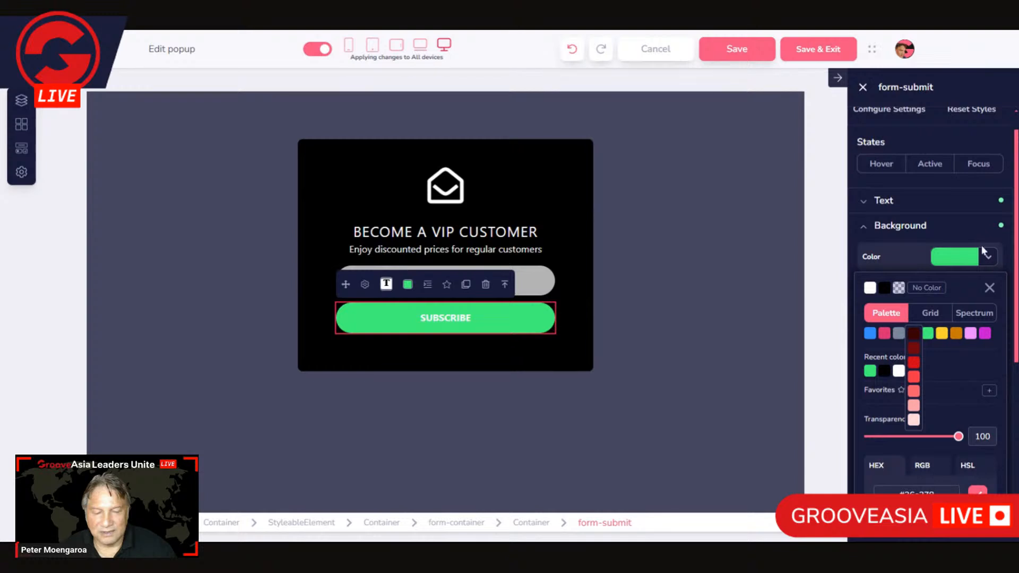
- Set the SUBSCRIBE button's text colour to black
{"action": "left_click", "coordinate": [888, 203]}
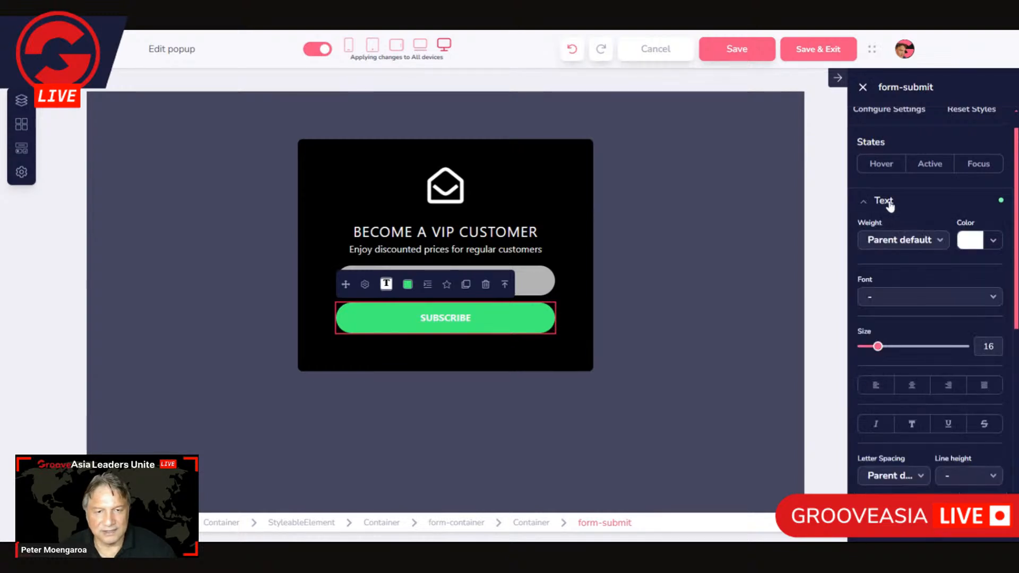
{"action": "left_click", "coordinate": [973, 242]}
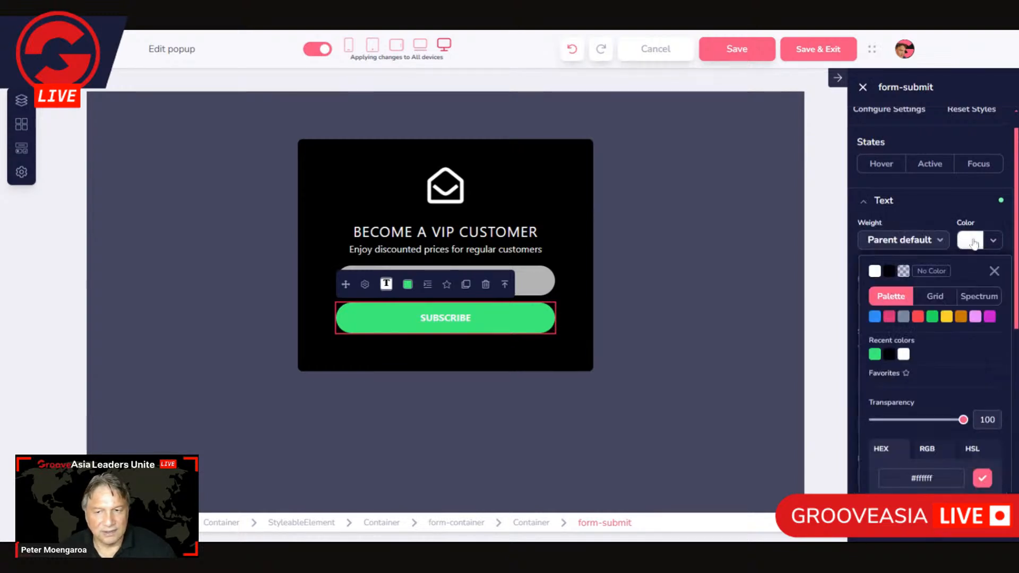
{"action": "left_click", "coordinate": [889, 355]}
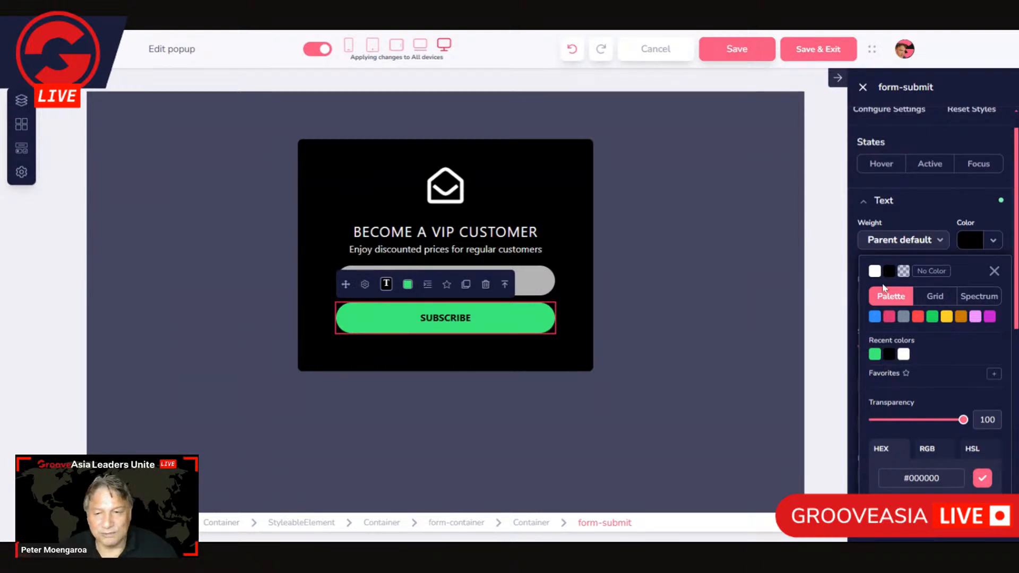
{"action": "left_click", "coordinate": [584, 203]}
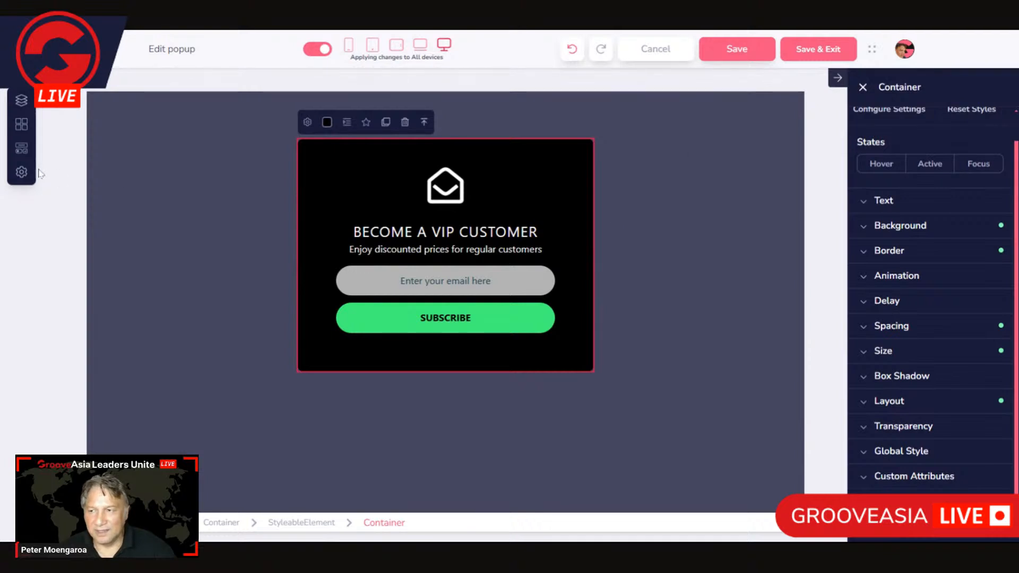
- Set the popup's page name to "Newsletter" and its page slug to "newsletter", and apply the page information
{"action": "left_click", "coordinate": [22, 172]}
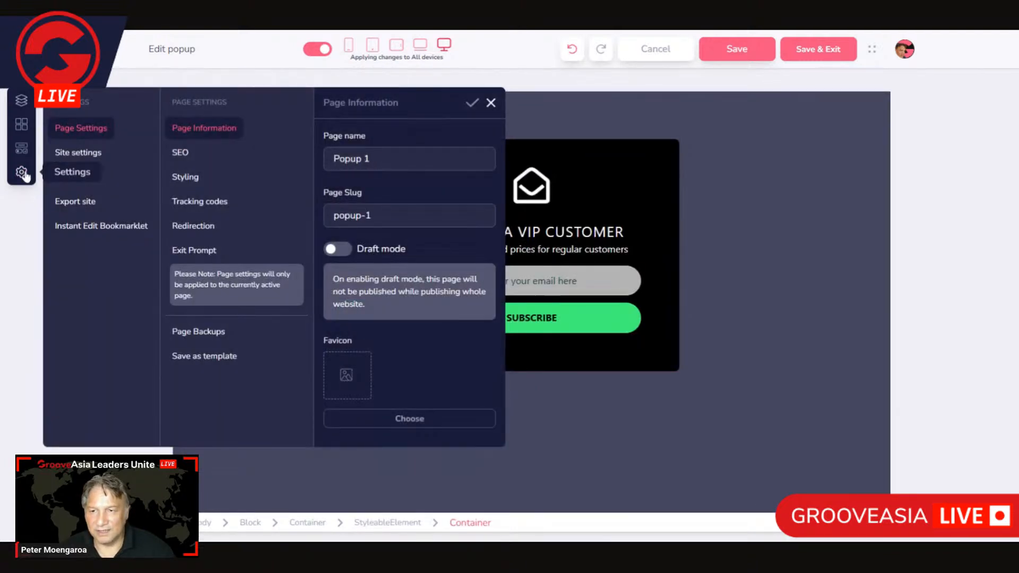
{"action": "left_click_drag", "start_coordinate": [333, 159], "coordinate": [370, 158]}
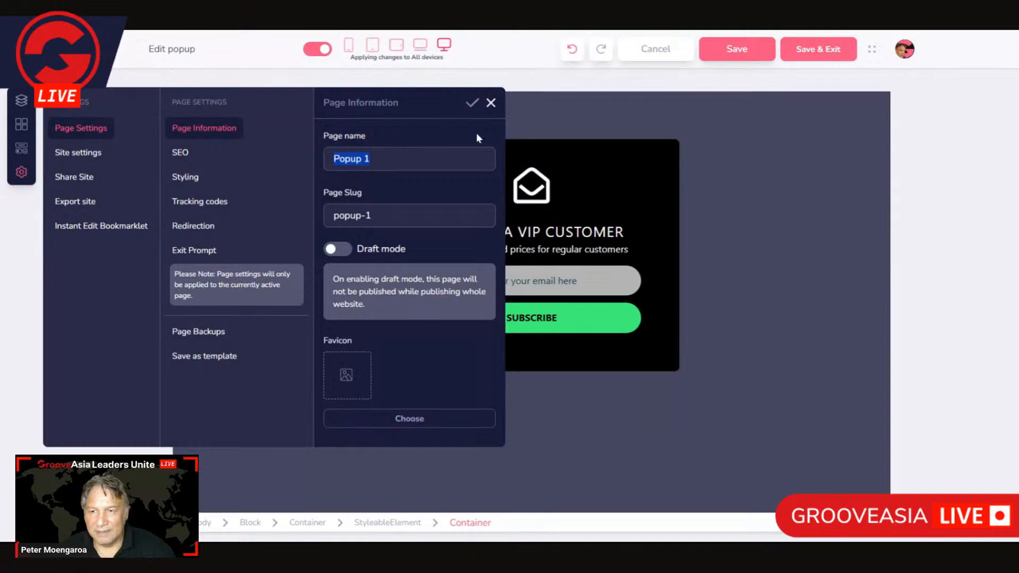
{"action": "type", "text": "Ne"}
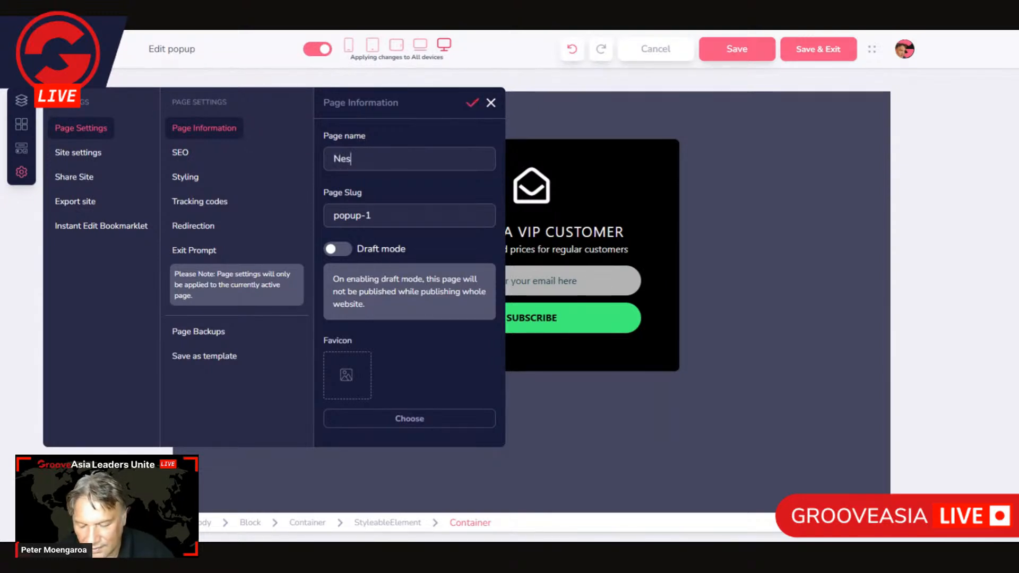
{"action": "type", "text": "w"}
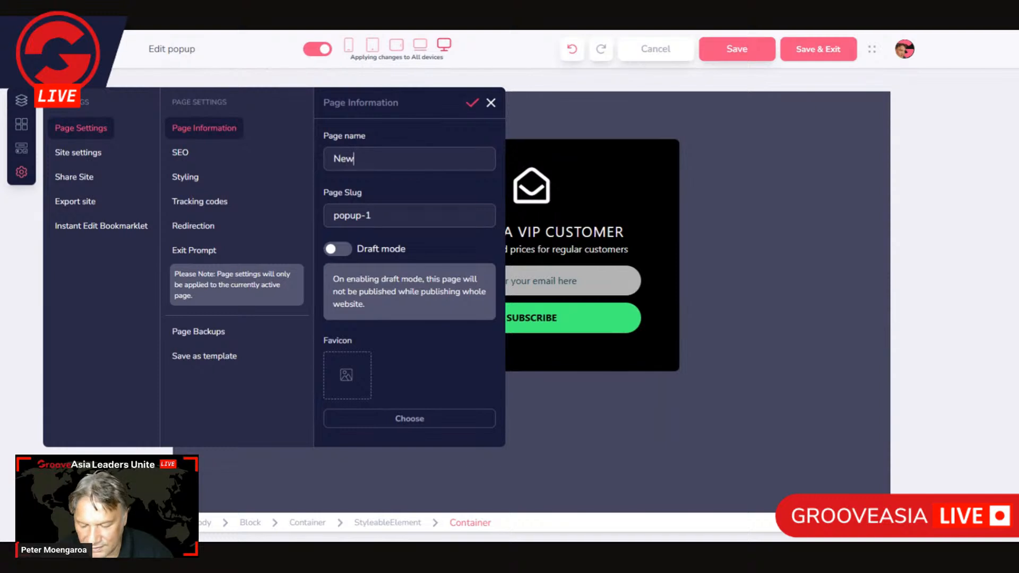
{"action": "type", "text": "sletter"}
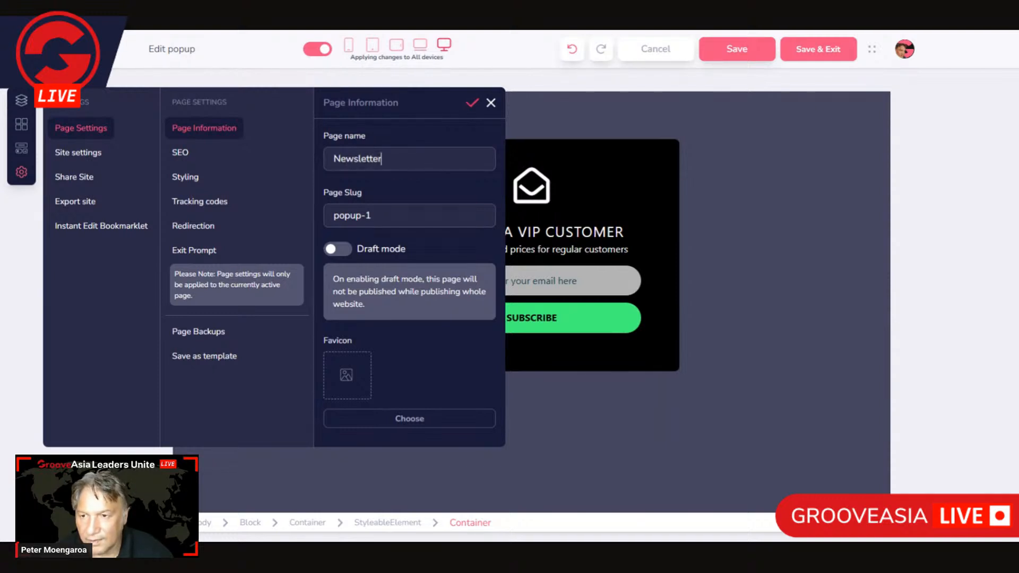
{"action": "key", "text": "Tab"}
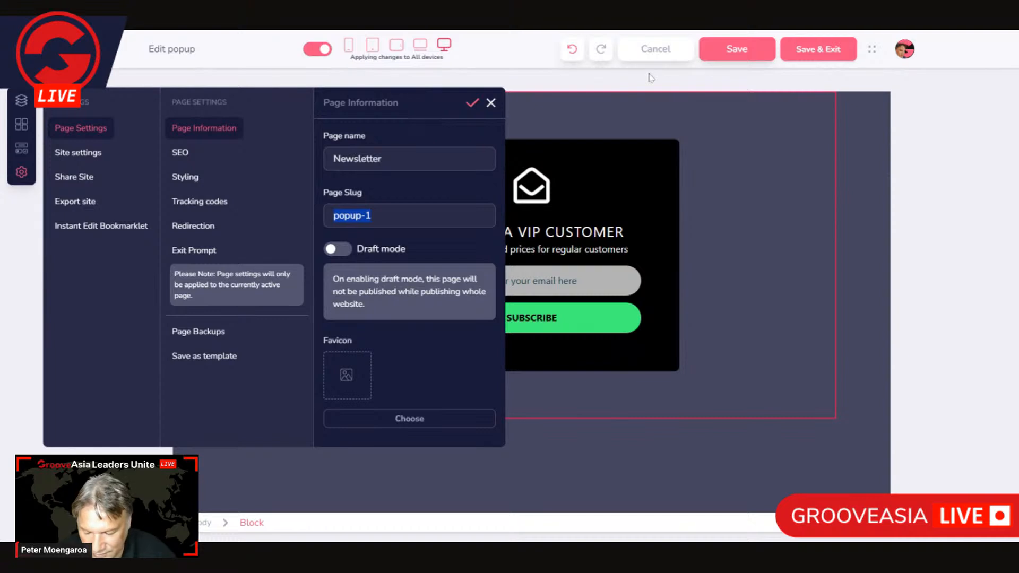
{"action": "type", "text": "new"}
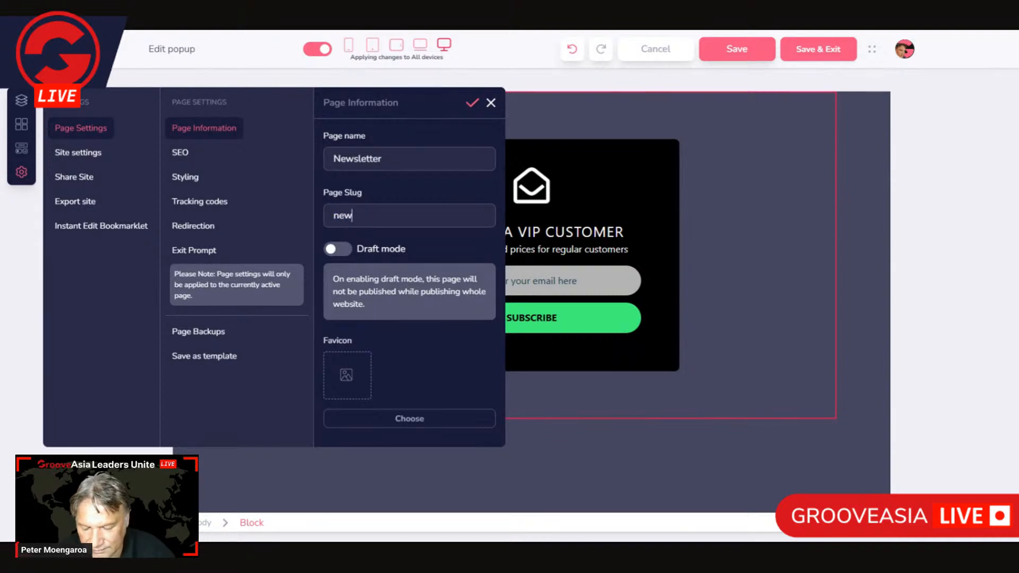
{"action": "type", "text": "sletter"}
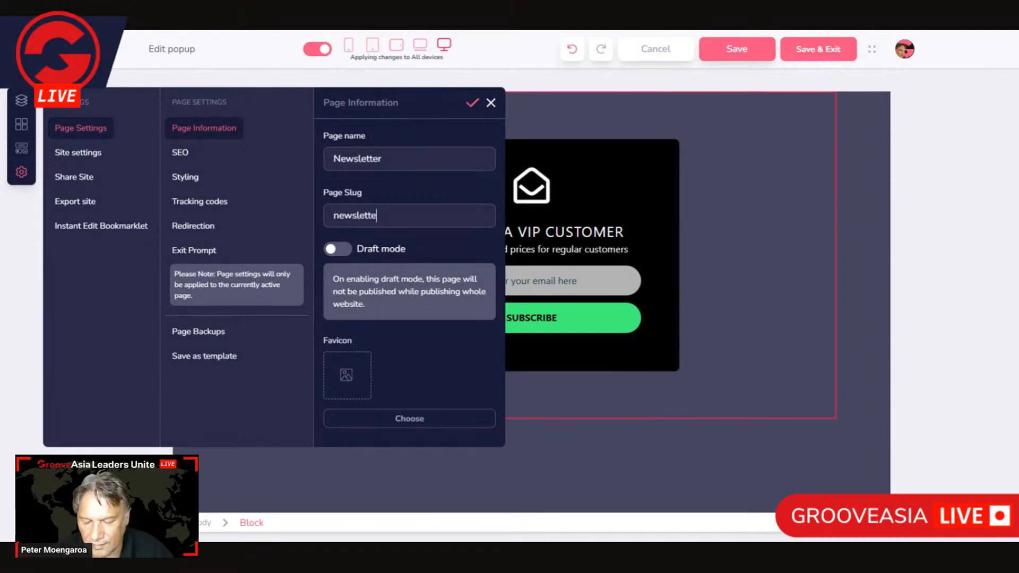
{"action": "left_click", "coordinate": [470, 106]}
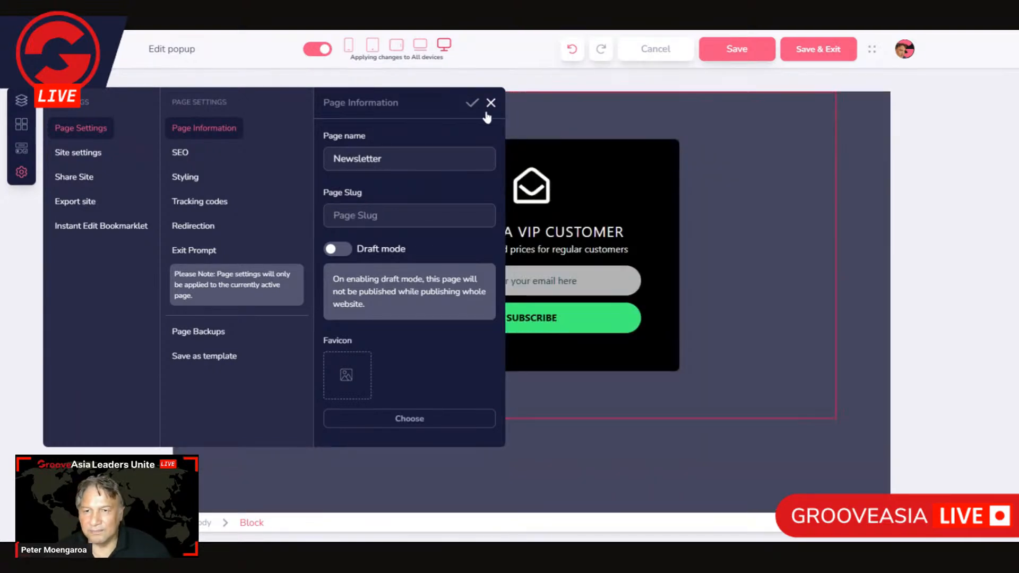
{"action": "left_click", "coordinate": [490, 104]}
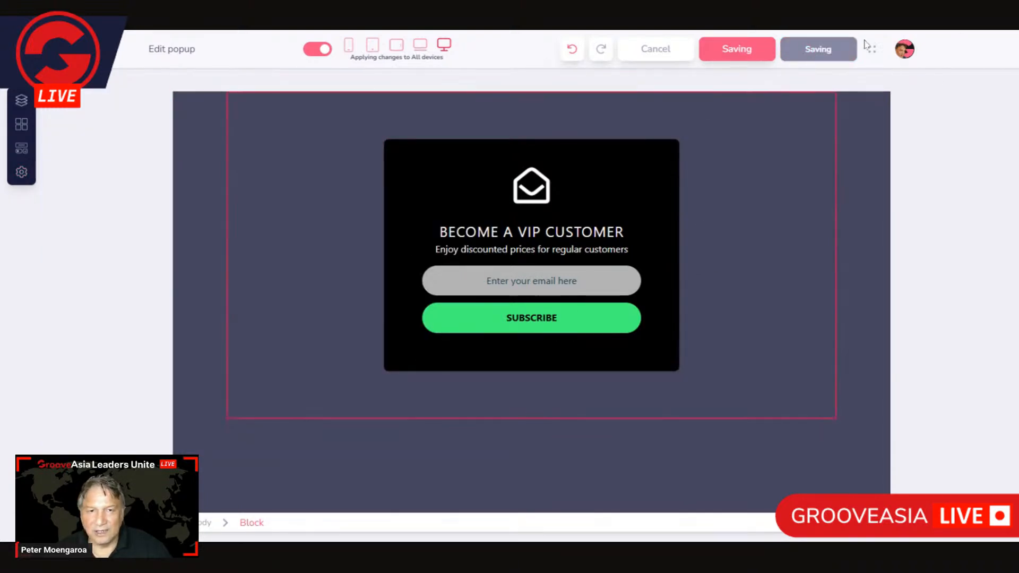
- Save the popup and exit its editor to return to the website's Home page
{"action": "left_click", "coordinate": [842, 50]}
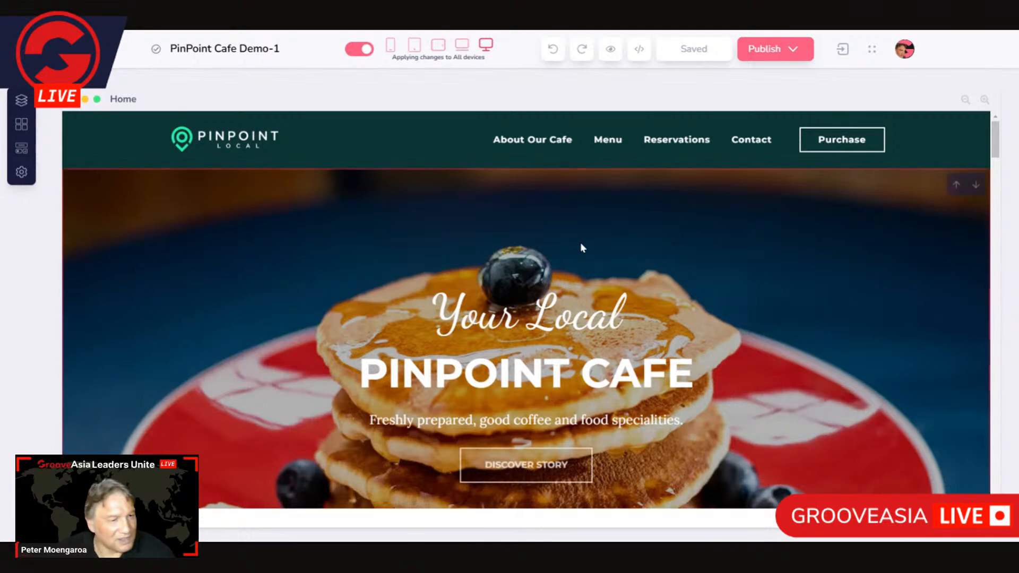
{"action": "scroll", "coordinate": [661, 288], "scroll_direction": "down", "scroll_amount": 2}
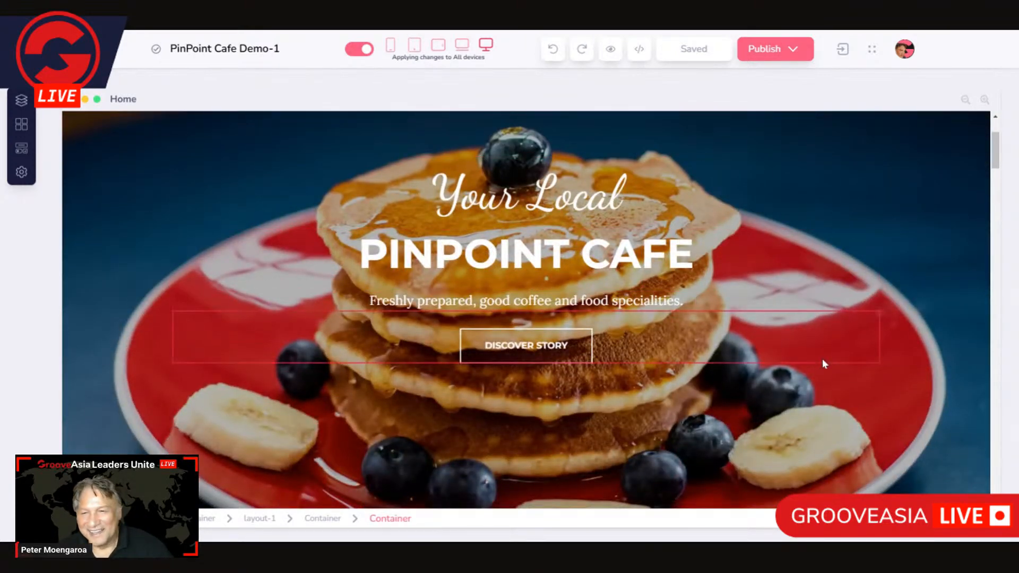
{"action": "scroll", "coordinate": [823, 360], "scroll_direction": "up", "scroll_amount": 2}
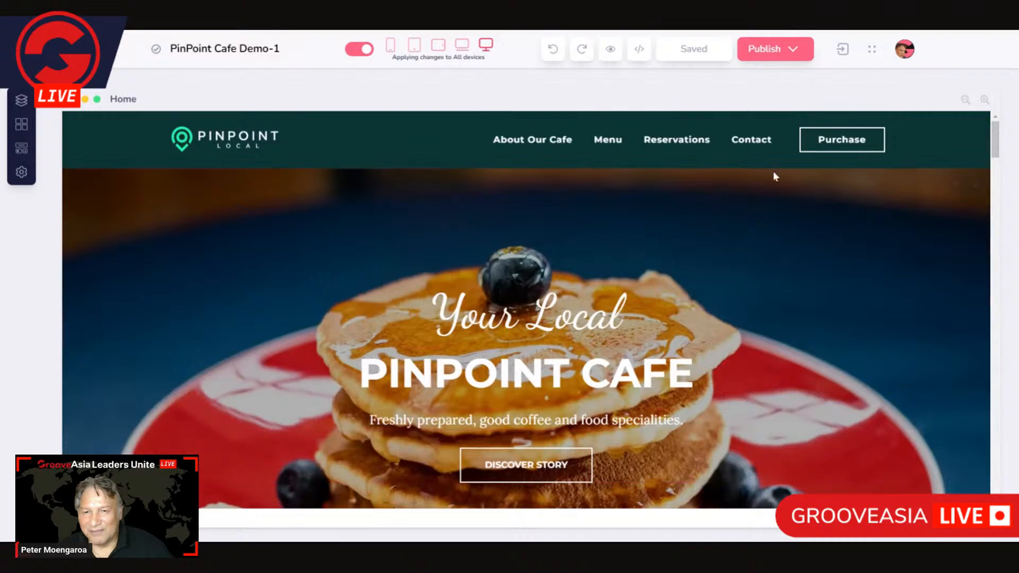
- Open the settings of the Newsletter popup from the website's list of popups
{"action": "left_click", "coordinate": [21, 100]}
{"action": "left_click", "coordinate": [66, 202]}
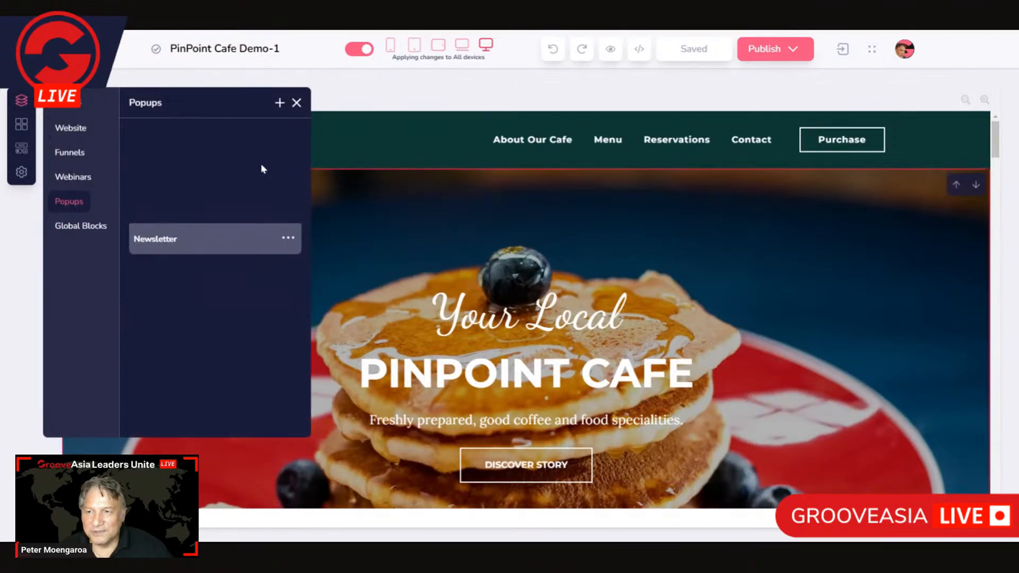
{"action": "mouse_move", "coordinate": [205, 255]}
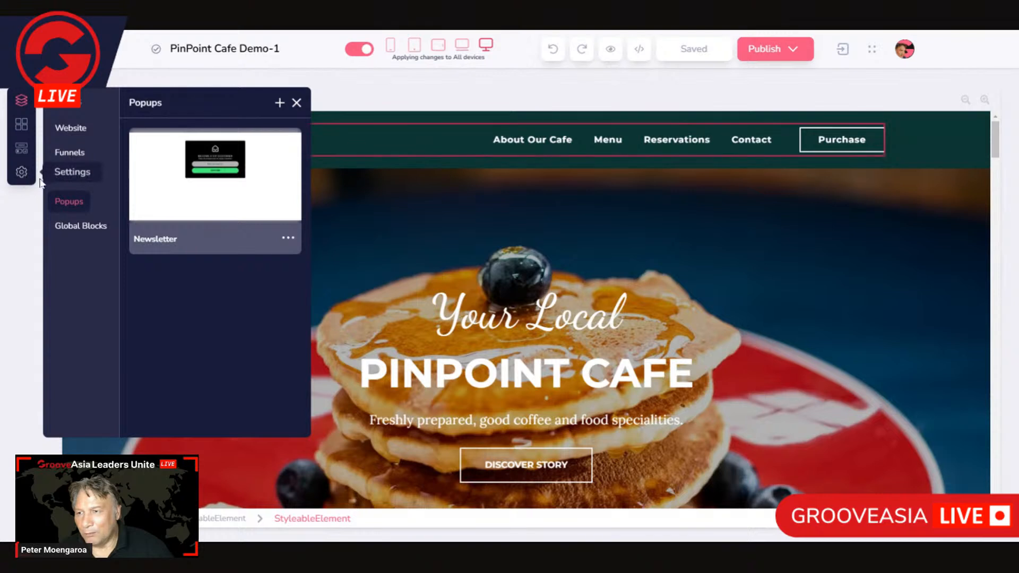
{"action": "left_click", "coordinate": [287, 242]}
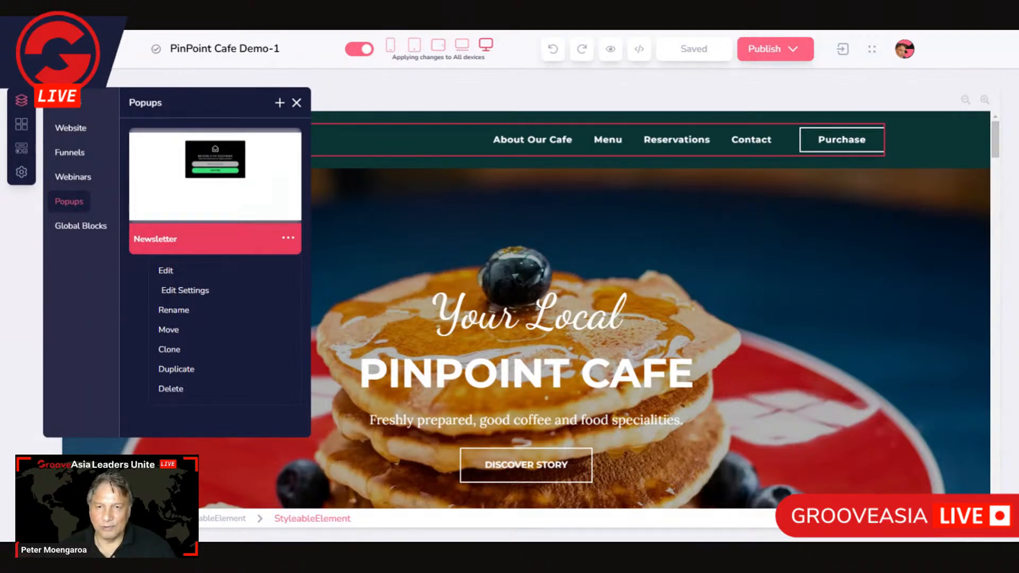
{"action": "left_click", "coordinate": [187, 291]}
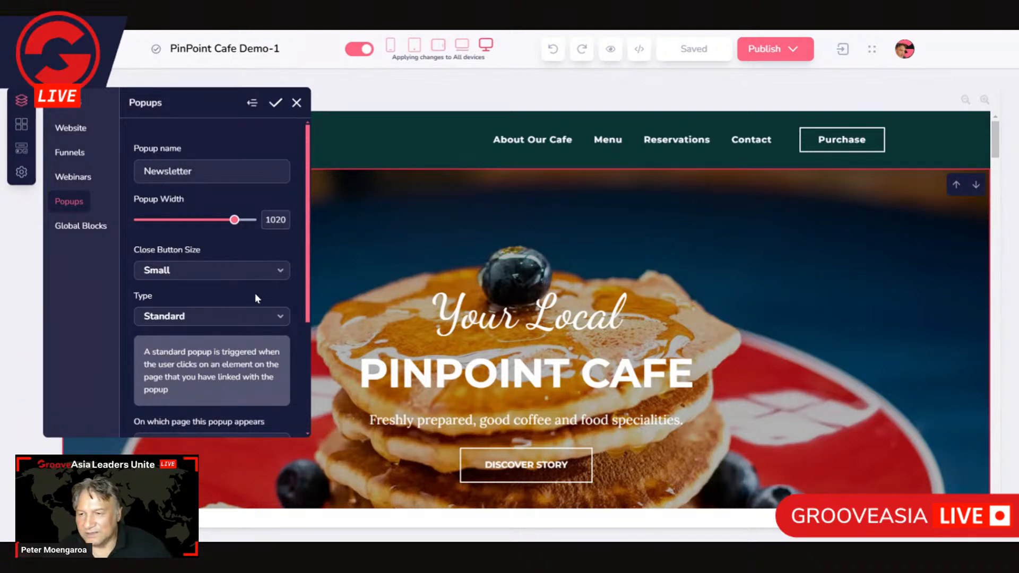
- Set the Newsletter popup's type to Entry and its page appearance rule to "Show on selected pages"
{"action": "scroll", "coordinate": [255, 293], "scroll_direction": "down", "scroll_amount": 1}
{"action": "left_click", "coordinate": [235, 260]}
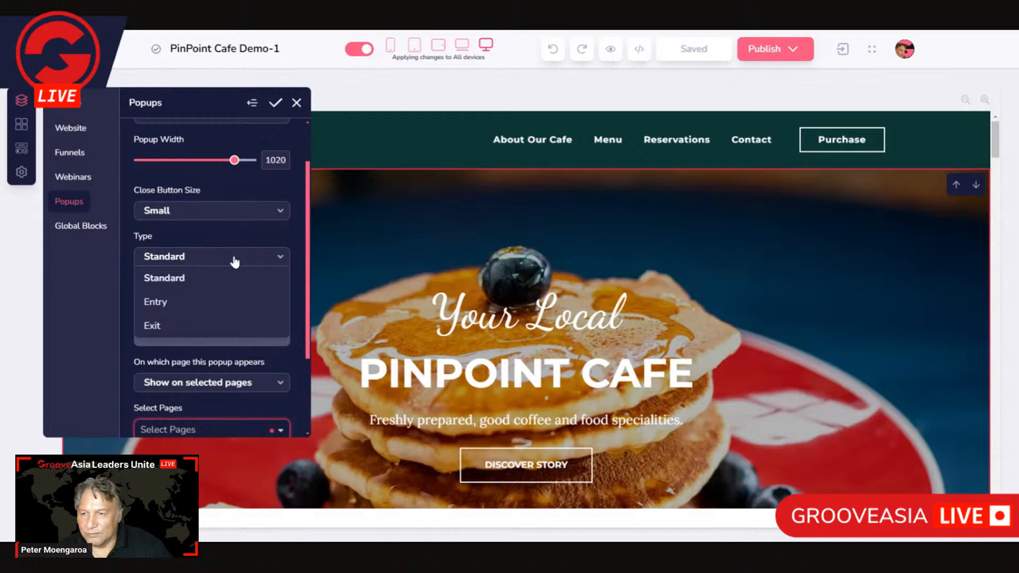
{"action": "left_click", "coordinate": [165, 303]}
{"action": "scroll", "coordinate": [264, 277], "scroll_direction": "down", "scroll_amount": 3}
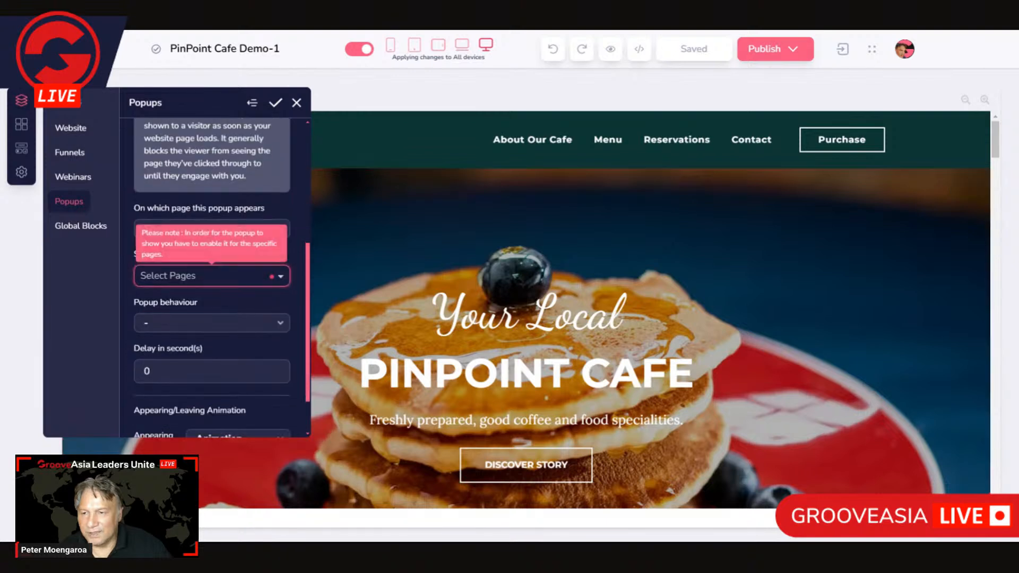
{"action": "scroll", "coordinate": [276, 324], "scroll_direction": "up", "scroll_amount": 1}
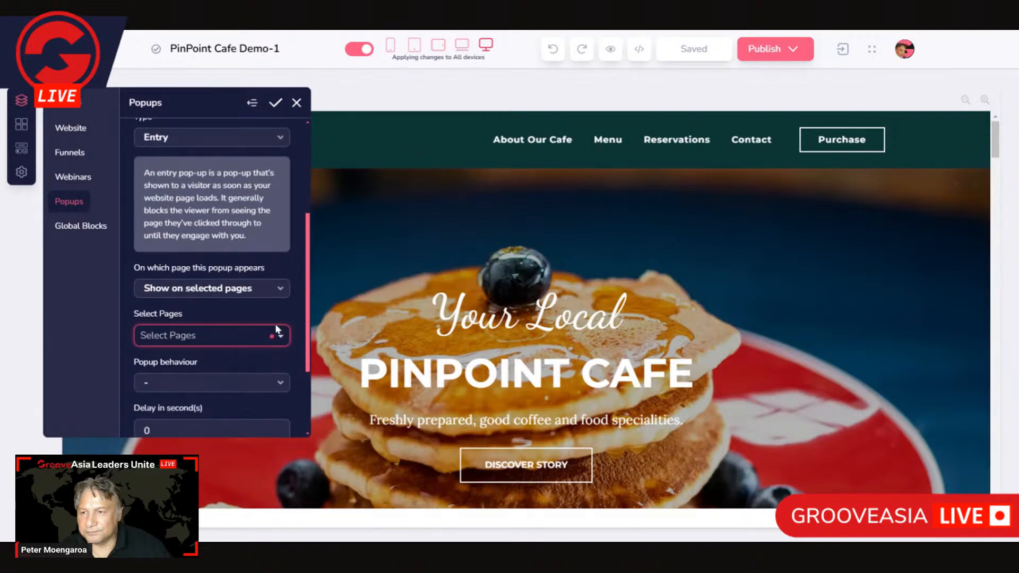
{"action": "left_click", "coordinate": [266, 290]}
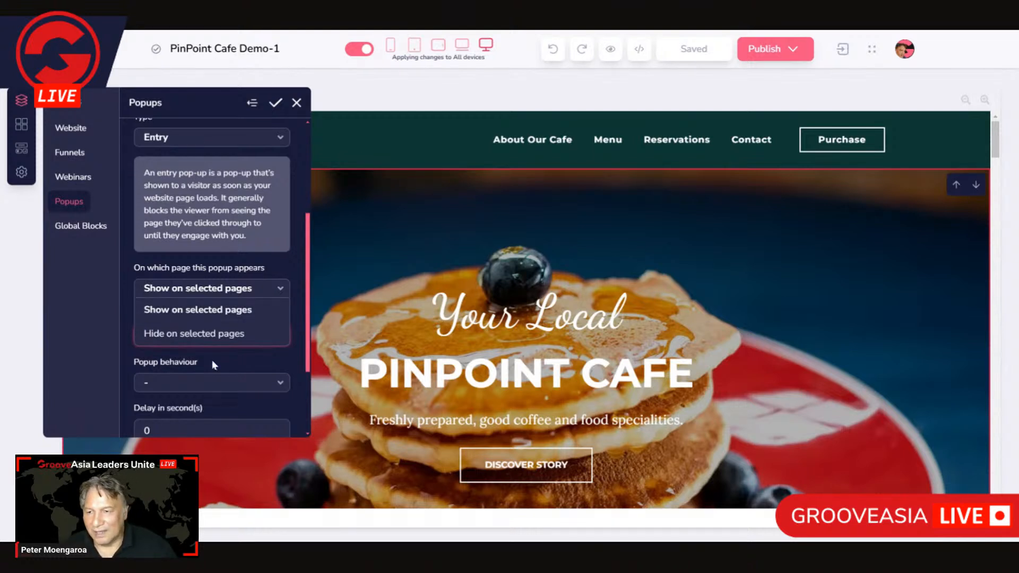
{"action": "left_click", "coordinate": [222, 315]}
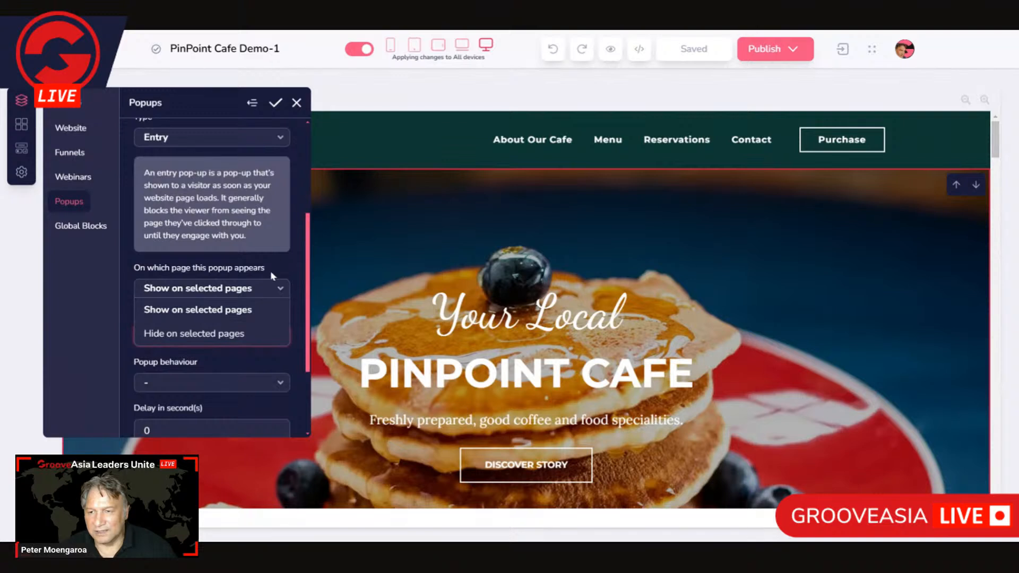
- Choose only the Home page under Primary Navigation as the page on which the popup appears
{"action": "left_click", "coordinate": [283, 345]}
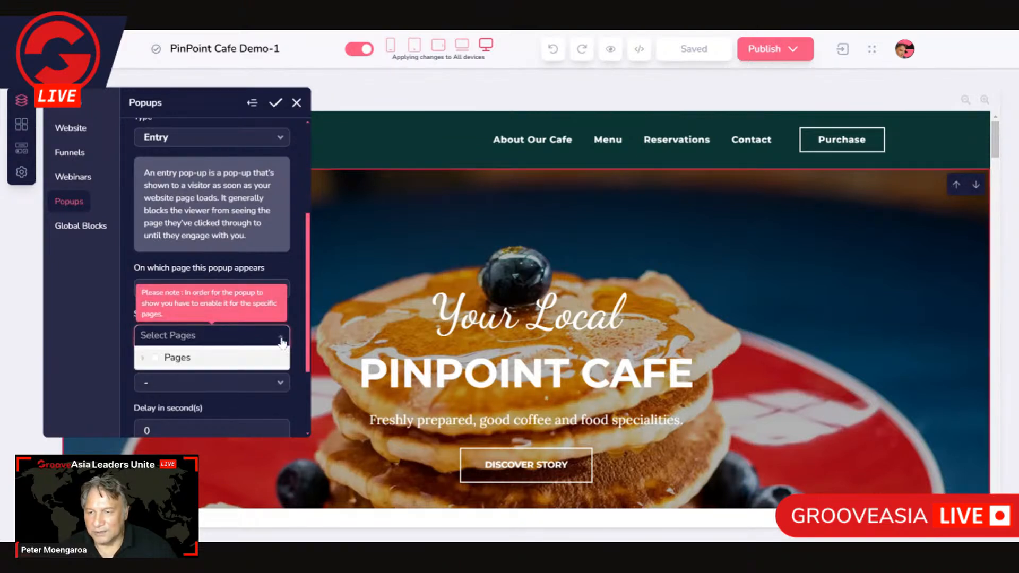
{"action": "scroll", "coordinate": [227, 335], "scroll_direction": "down", "scroll_amount": 2}
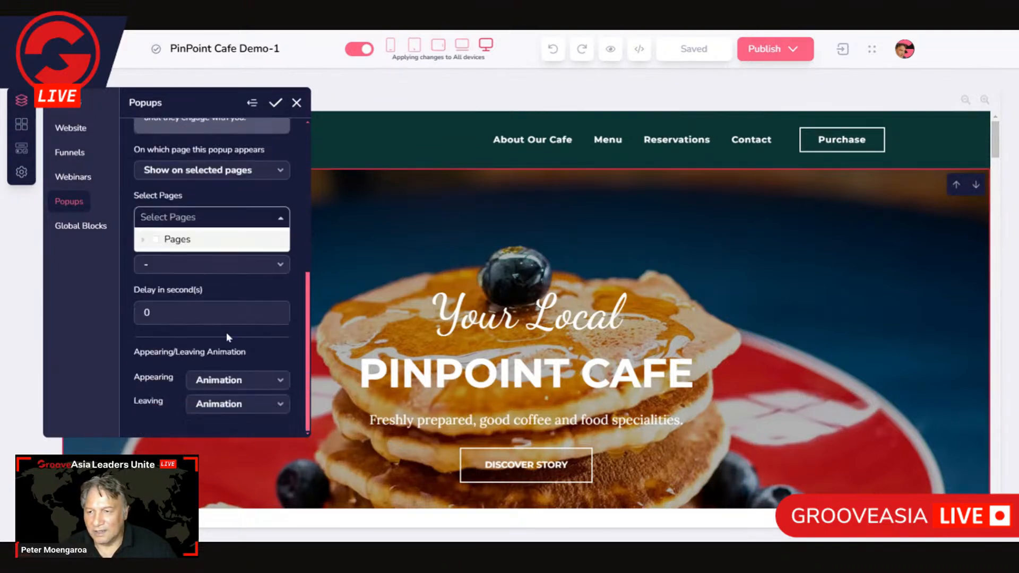
{"action": "left_click", "coordinate": [143, 242]}
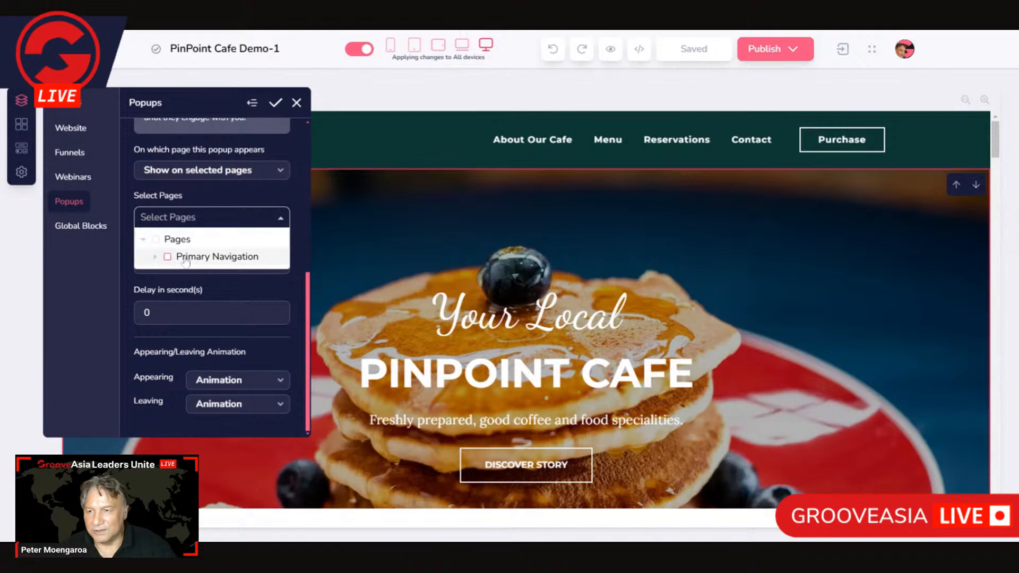
{"action": "left_click", "coordinate": [167, 257]}
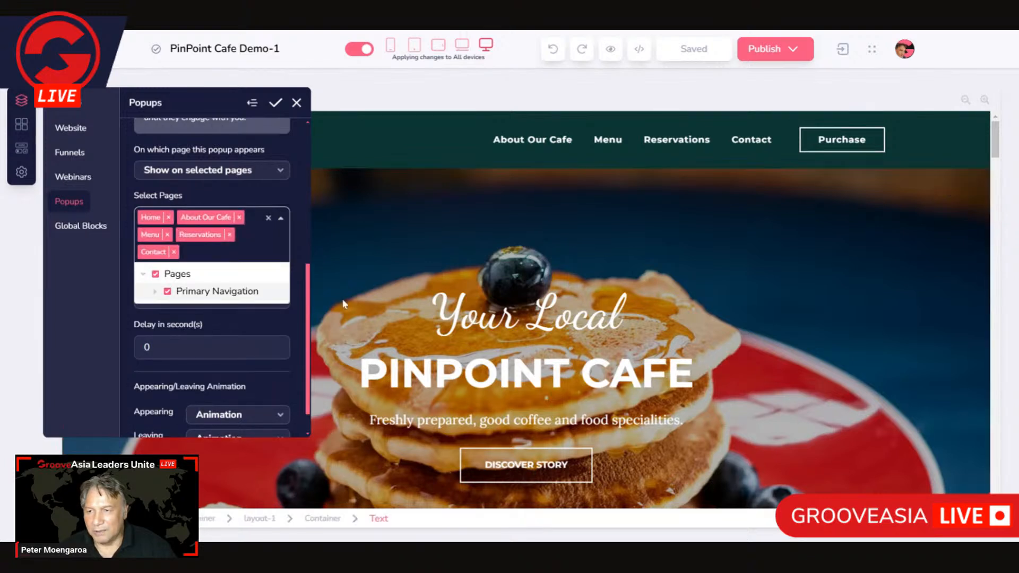
{"action": "left_click", "coordinate": [268, 218]}
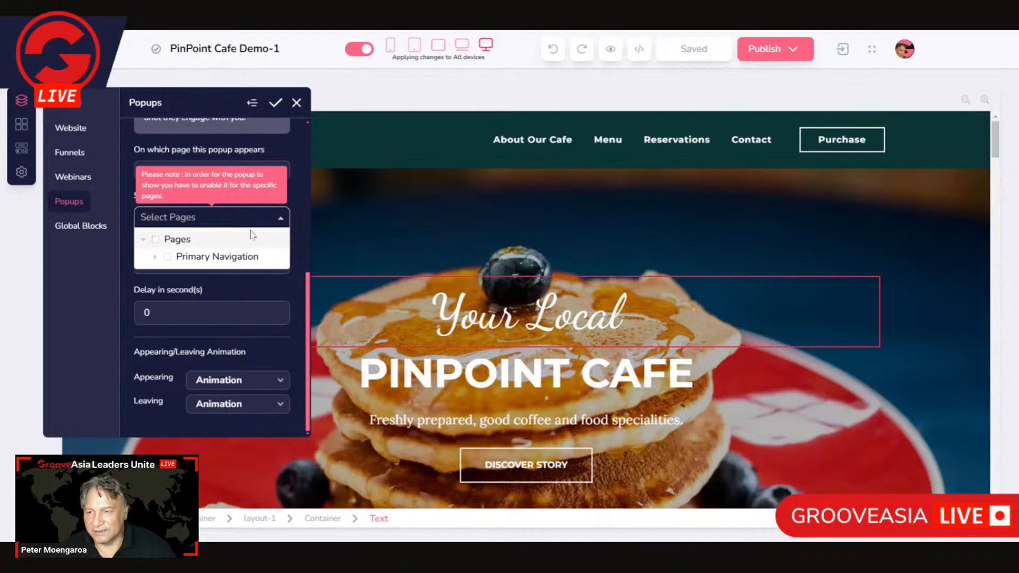
{"action": "left_click", "coordinate": [155, 257]}
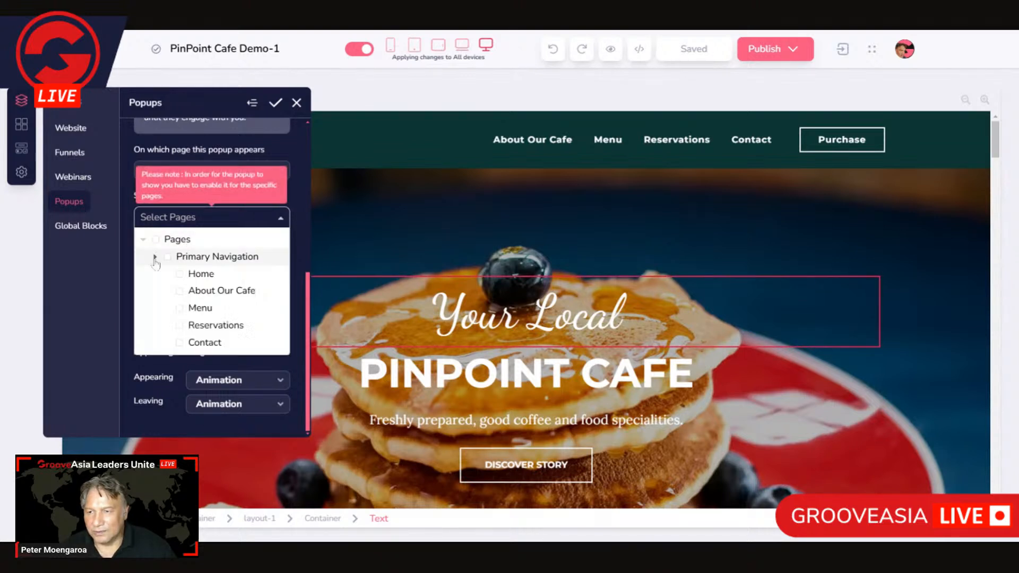
{"action": "left_click", "coordinate": [180, 274]}
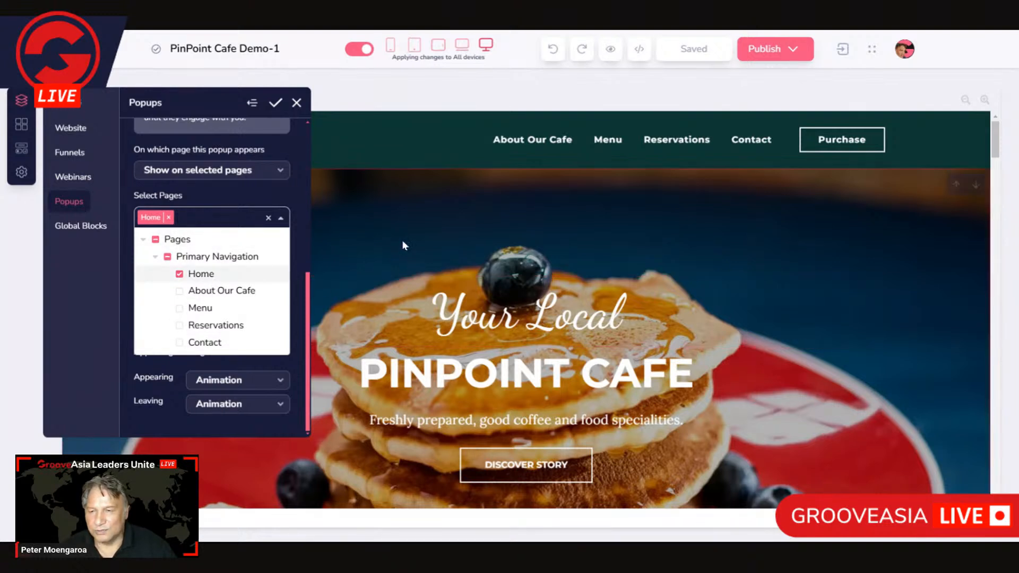
{"action": "left_click", "coordinate": [278, 189]}
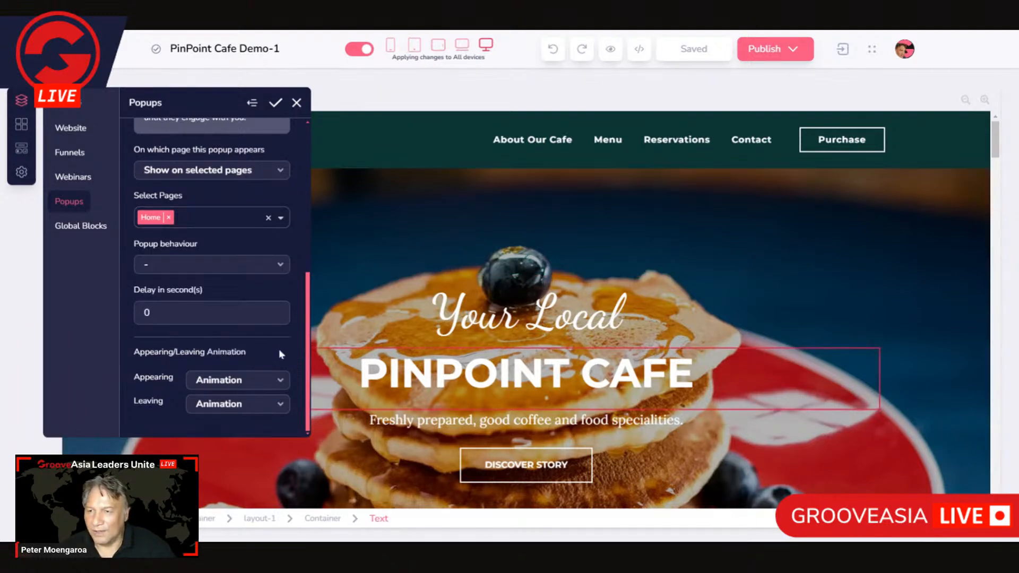
- Set the popup behaviour to "Show on every visit"
{"action": "scroll", "coordinate": [148, 340], "scroll_direction": "up", "scroll_amount": 1}
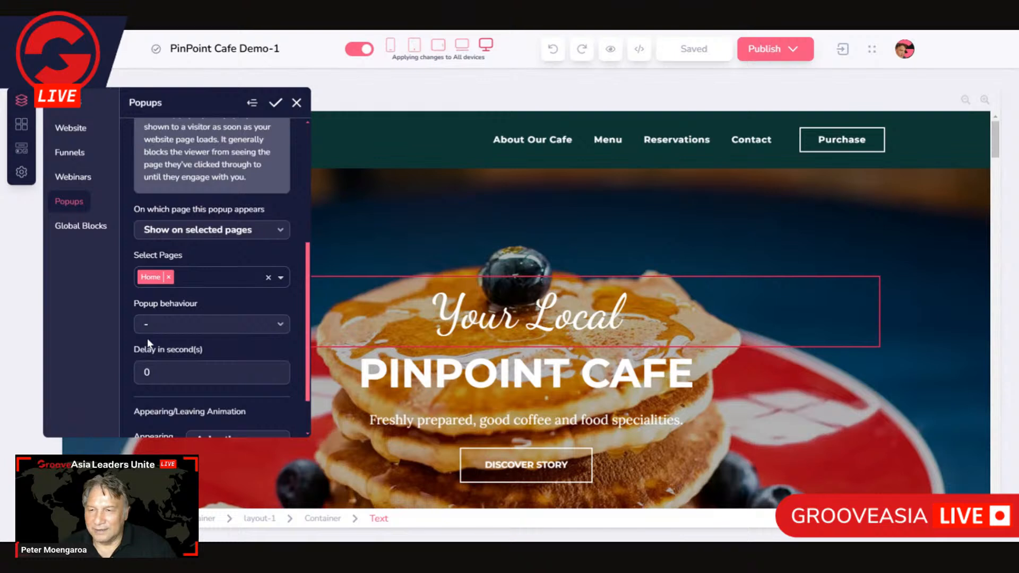
{"action": "scroll", "coordinate": [151, 341], "scroll_direction": "down", "scroll_amount": 1}
{"action": "scroll", "coordinate": [155, 339], "scroll_direction": "up", "scroll_amount": 2}
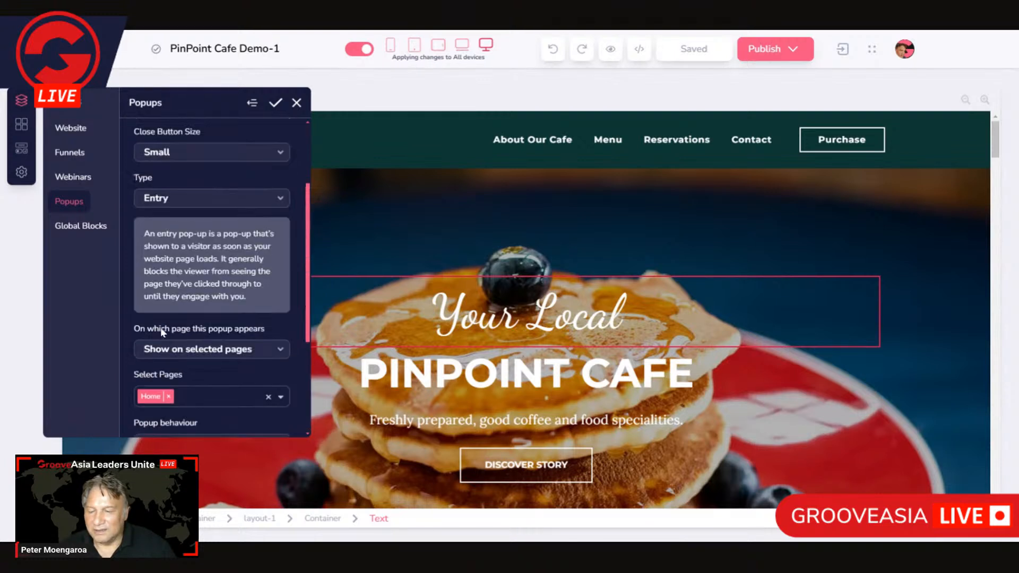
{"action": "scroll", "coordinate": [159, 334], "scroll_direction": "down", "scroll_amount": 2}
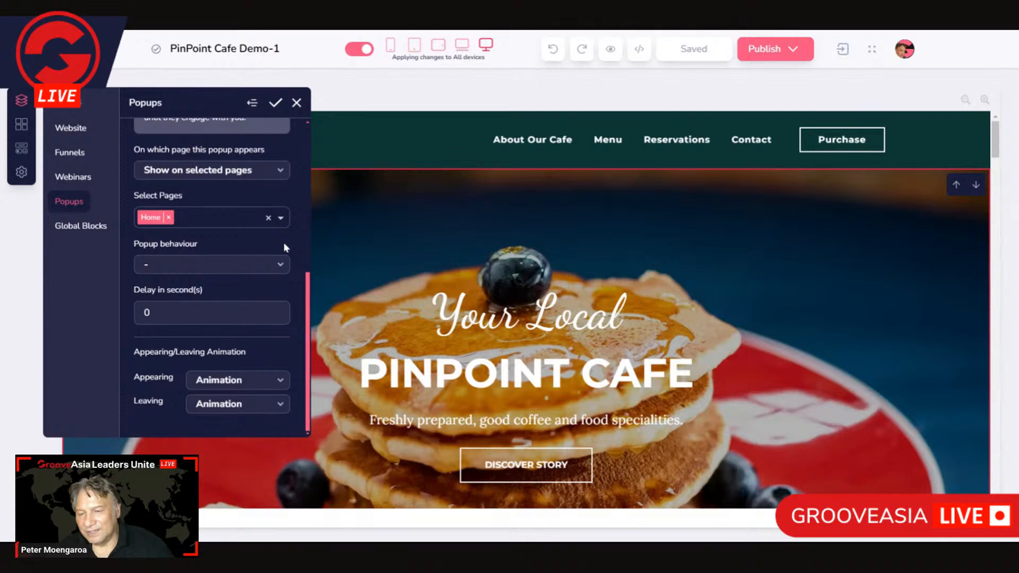
{"action": "scroll", "coordinate": [283, 243], "scroll_direction": "up", "scroll_amount": 3}
{"action": "scroll", "coordinate": [269, 264], "scroll_direction": "down", "scroll_amount": 1}
{"action": "scroll", "coordinate": [269, 263], "scroll_direction": "down", "scroll_amount": 2}
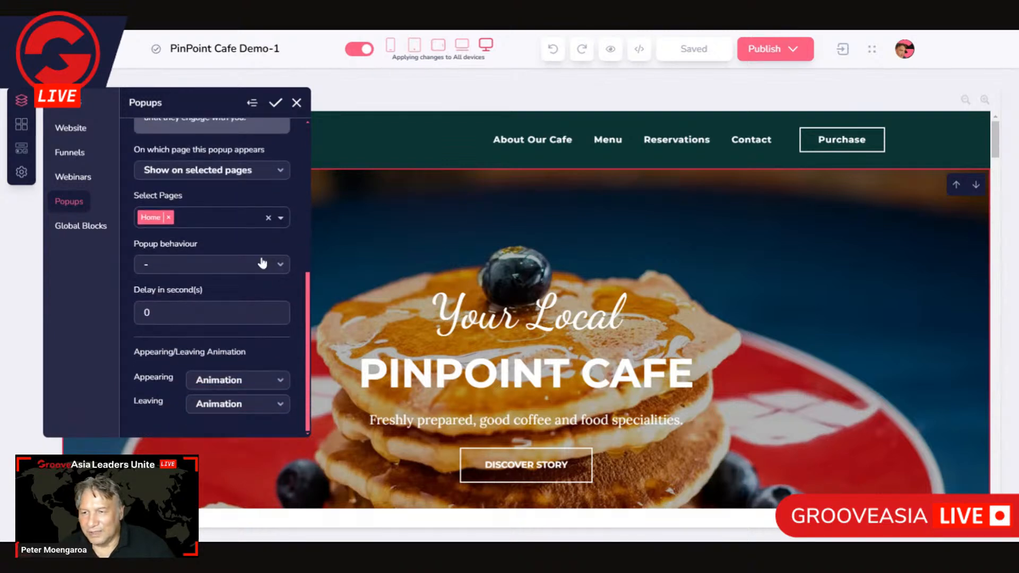
{"action": "left_click", "coordinate": [263, 264]}
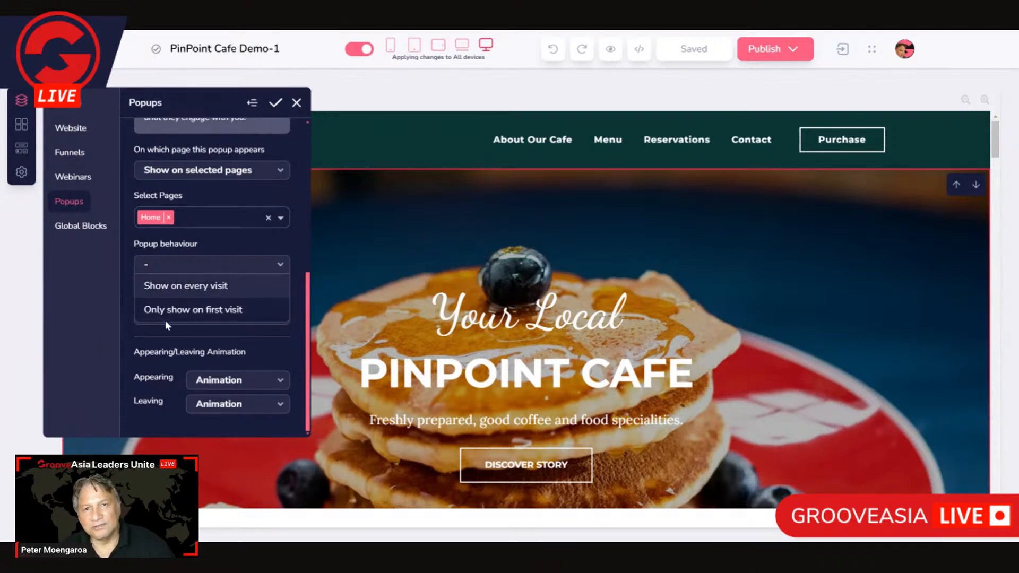
{"action": "left_click", "coordinate": [194, 287]}
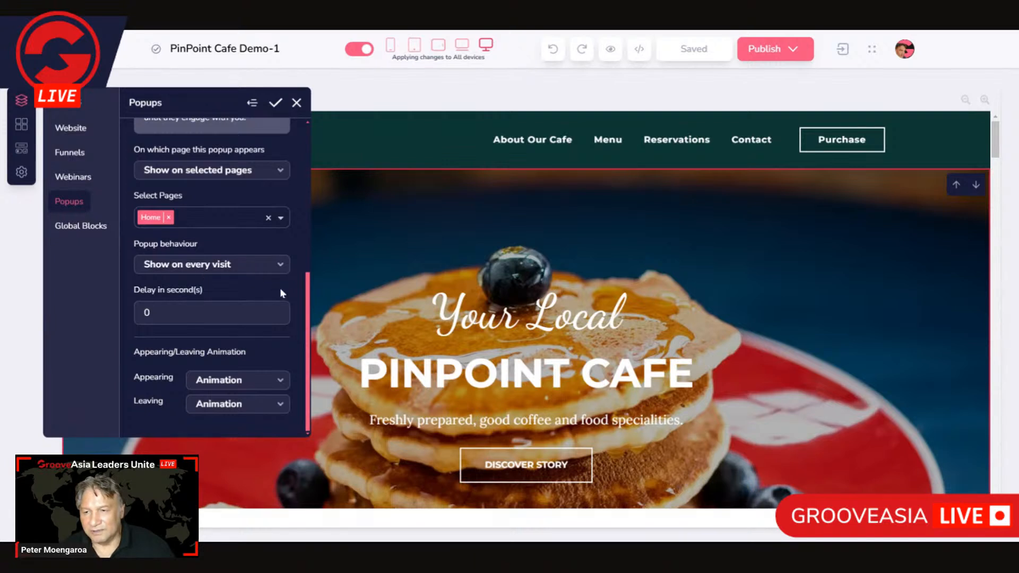
- Apply the Newsletter popup's settings and close the popups list
{"action": "scroll", "coordinate": [280, 287], "scroll_direction": "up", "scroll_amount": 5}
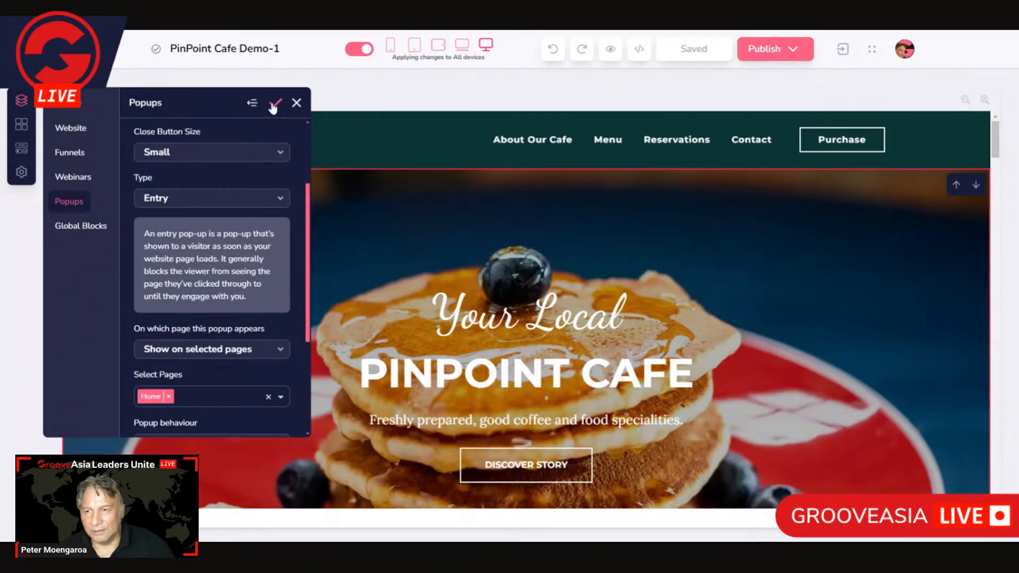
{"action": "left_click", "coordinate": [275, 105]}
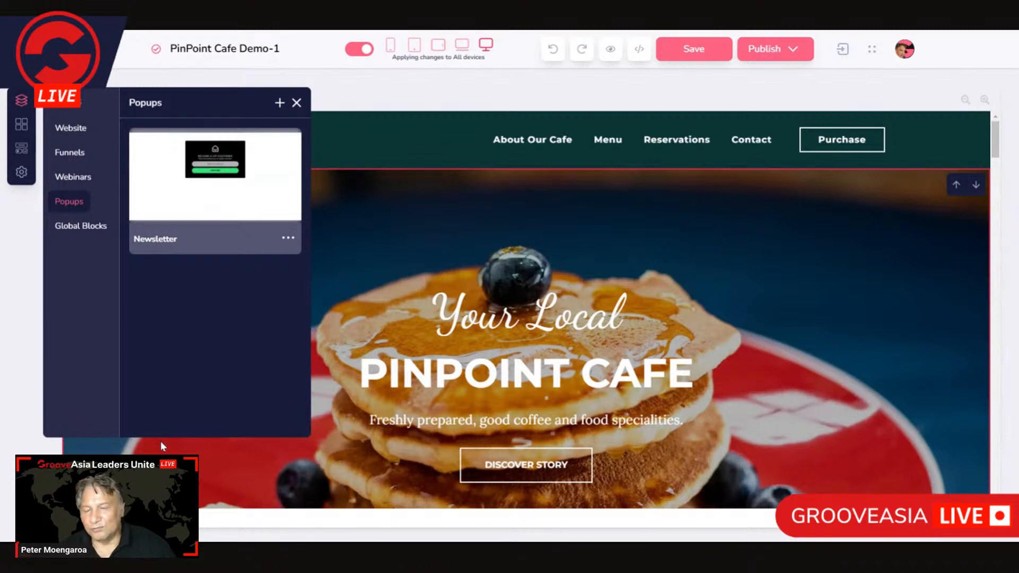
{"action": "left_click", "coordinate": [182, 437]}
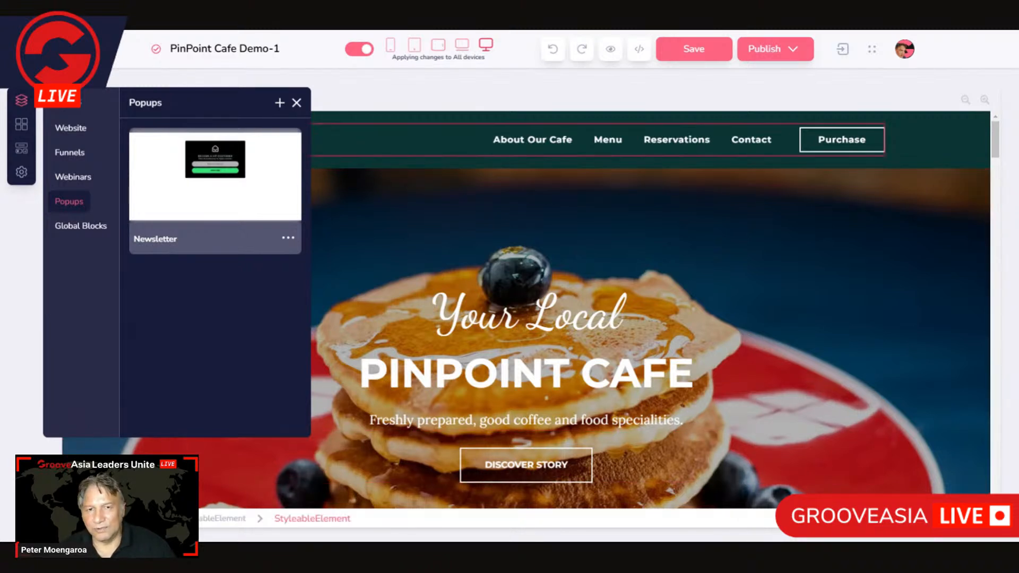
{"action": "left_click", "coordinate": [296, 103]}
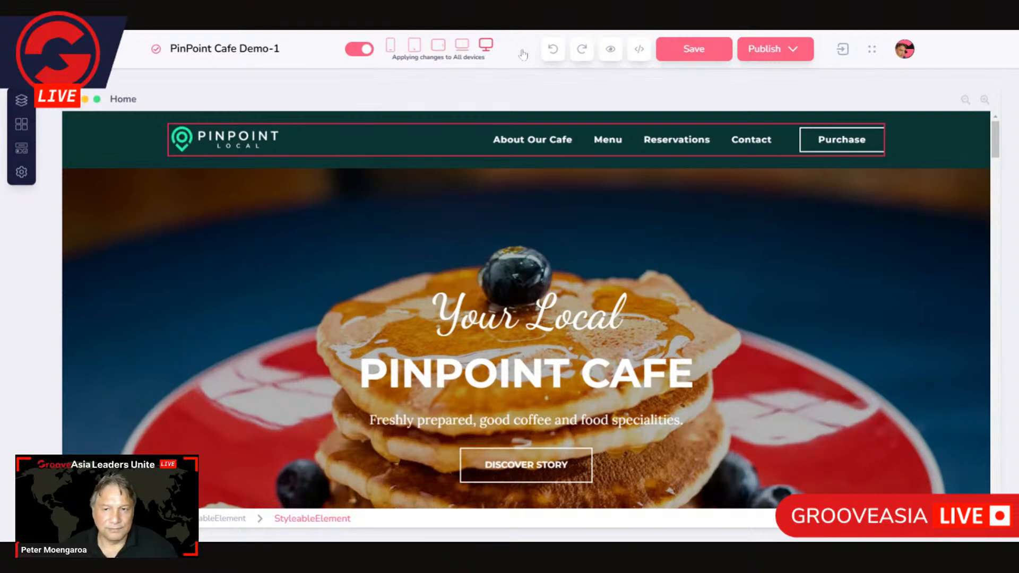
- Preview the Home page to check the entry popup, dismiss the popup and return to the website editor
{"action": "left_click", "coordinate": [611, 49]}
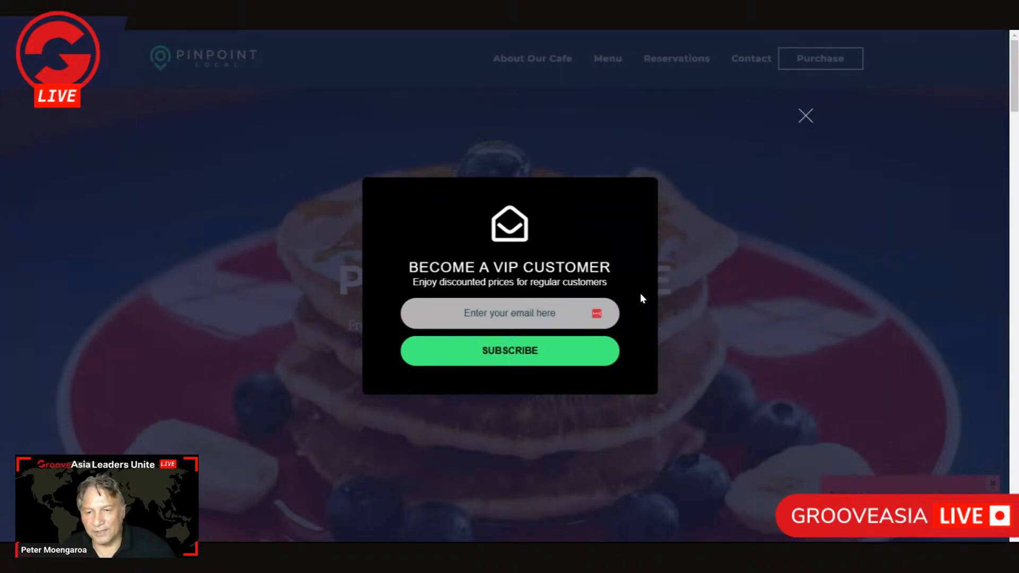
{"action": "left_click", "coordinate": [806, 116]}
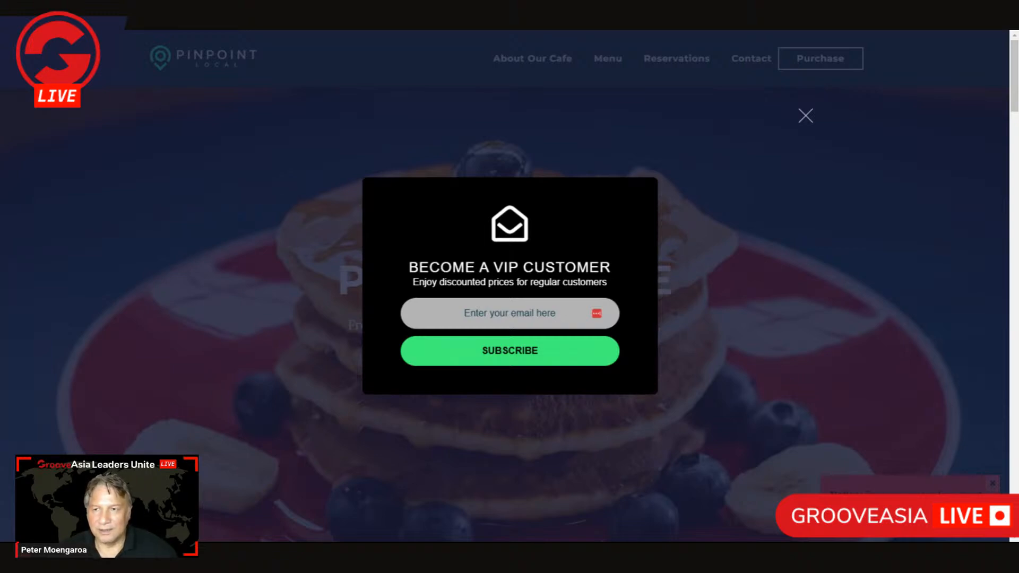
{"action": "key", "text": "ctrl+w"}
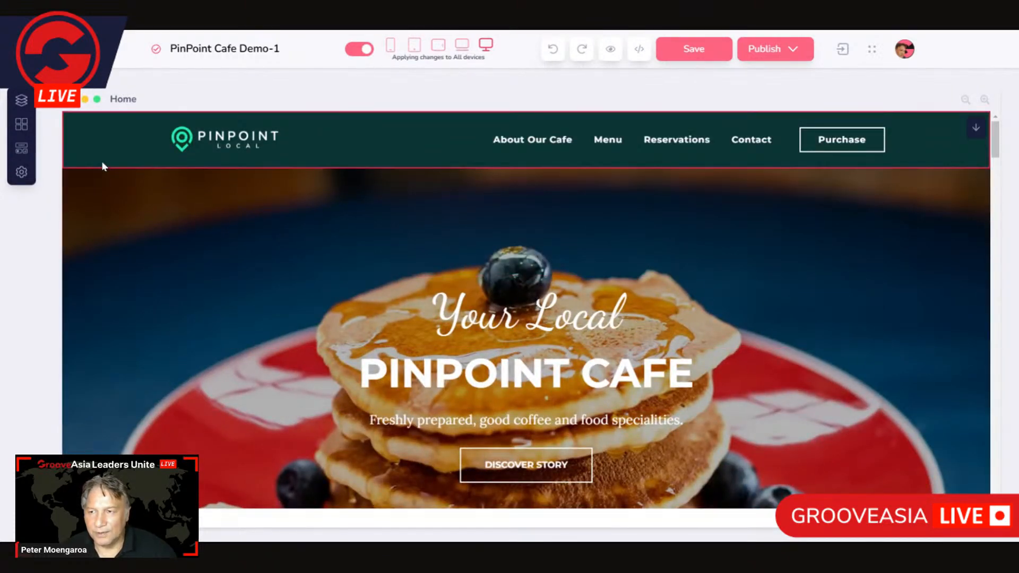
- Open the Rotorua Motor Works website in a new browser tab, dismiss its career opportunity popup and view the Mechanical submenu
{"action": "mouse_move", "coordinate": [103, 165]}
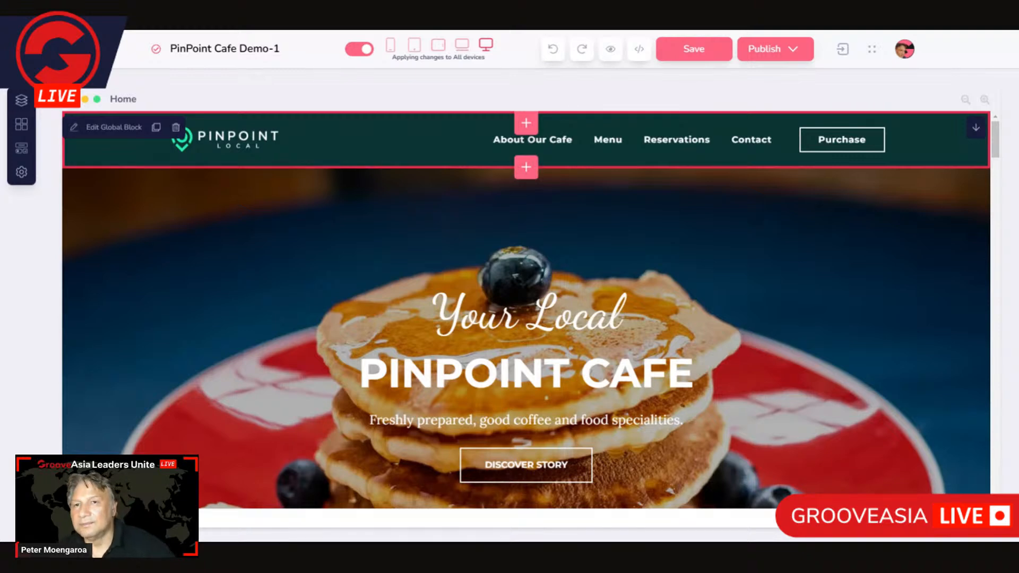
{"action": "key", "text": "ctrl+t"}
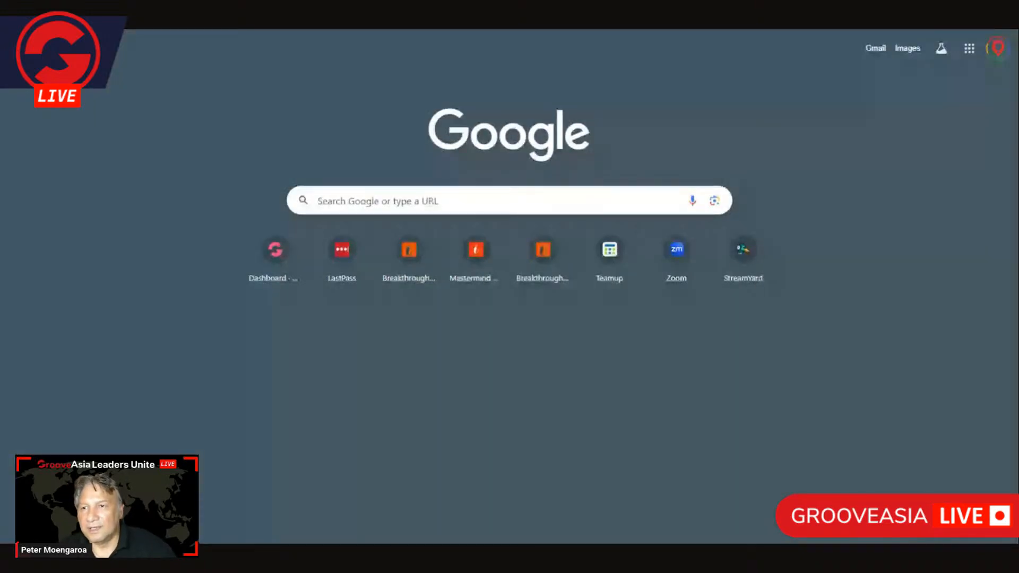
{"action": "key", "text": "Return"}
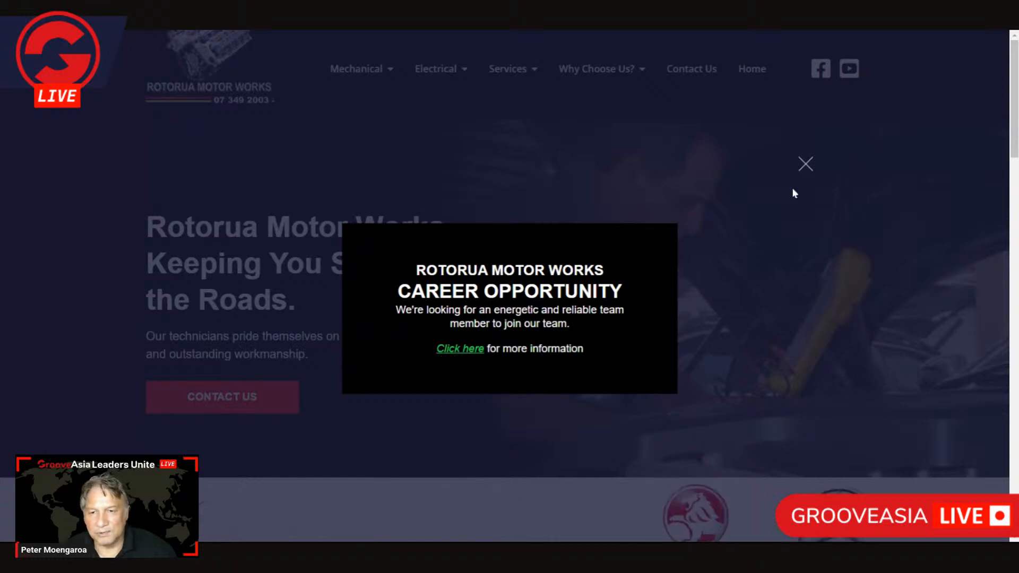
{"action": "left_click", "coordinate": [807, 166]}
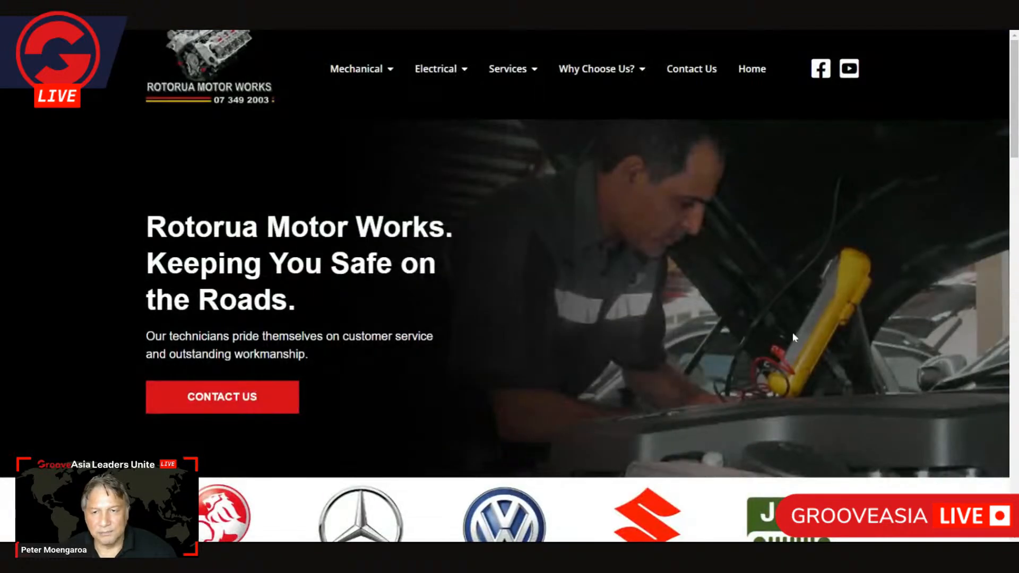
{"action": "mouse_move", "coordinate": [361, 69]}
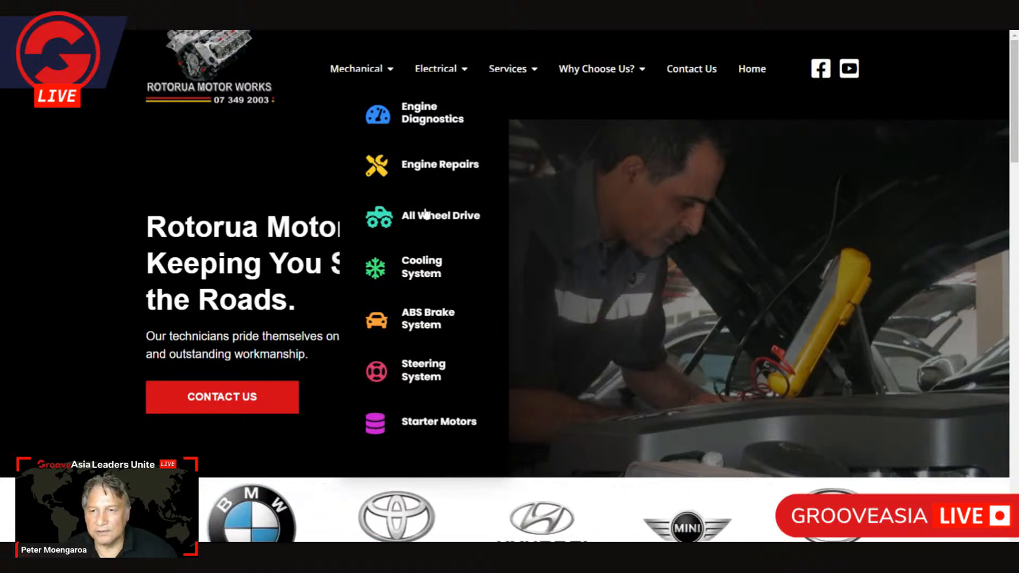
- View the Electrical, Services and Why Choose Us submenus on the Rotorua Motor Works site and return to the website editor
{"action": "mouse_move", "coordinate": [439, 69]}
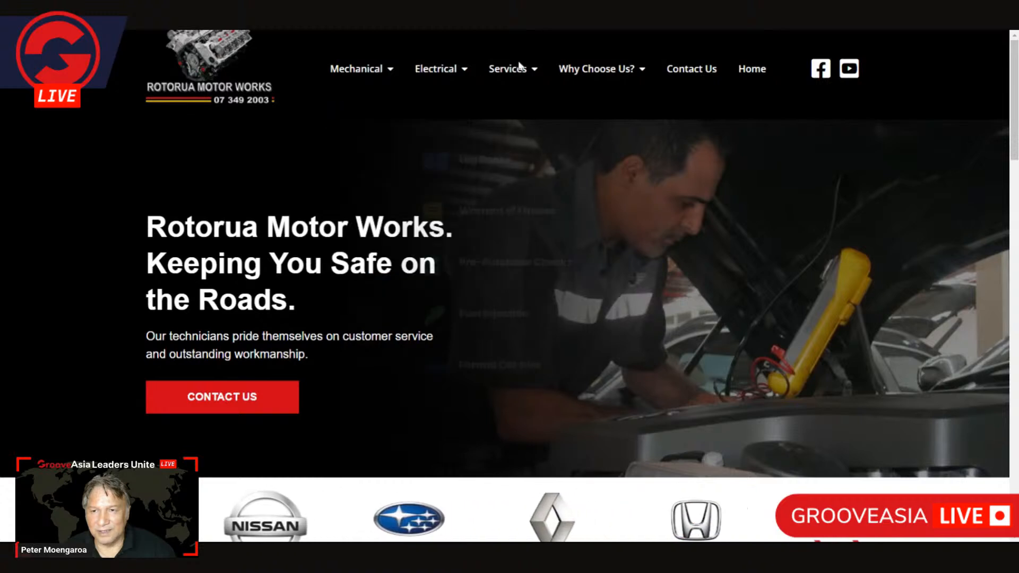
{"action": "mouse_move", "coordinate": [522, 72]}
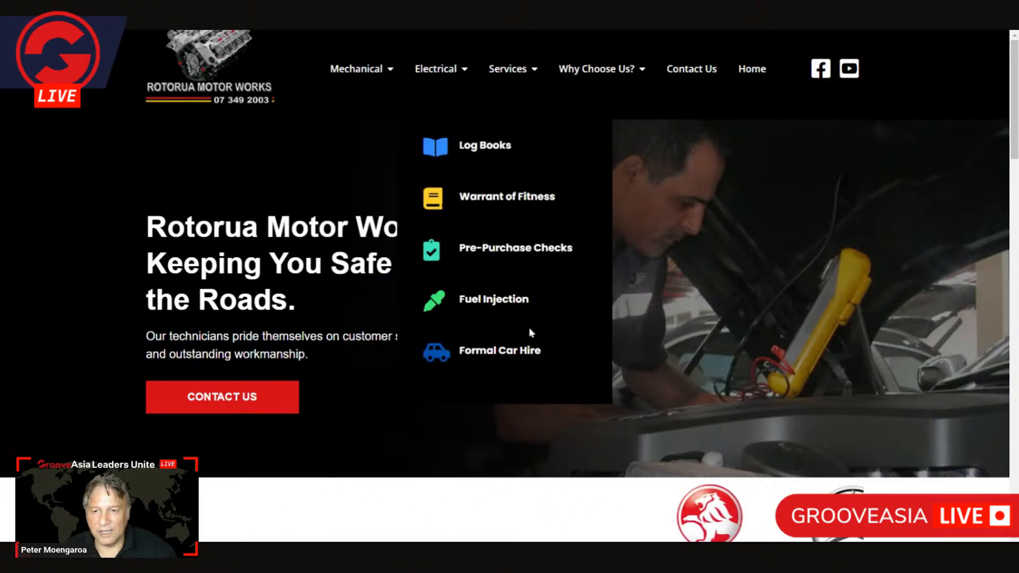
{"action": "mouse_move", "coordinate": [628, 74]}
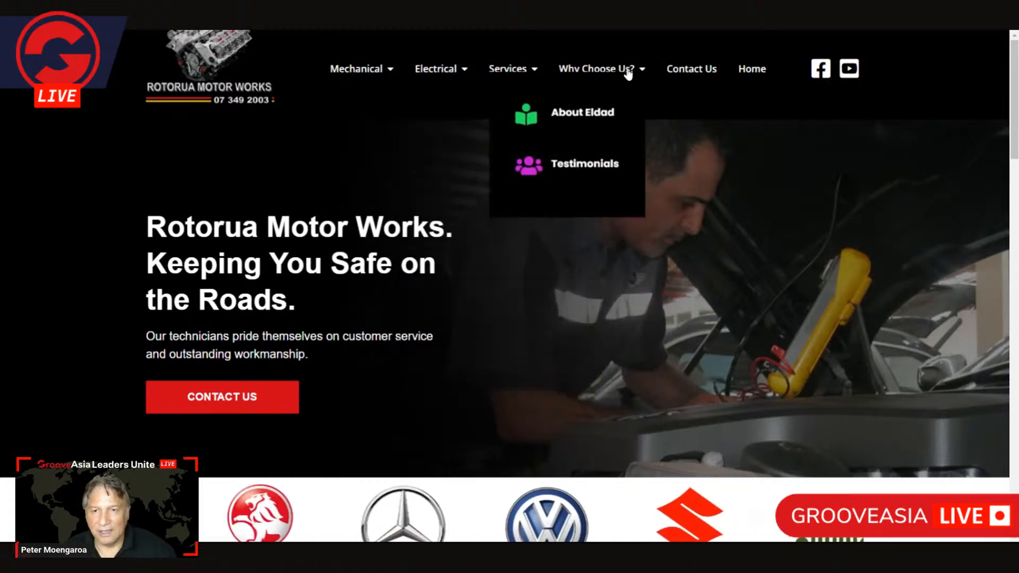
{"action": "left_click", "coordinate": [598, 169]}
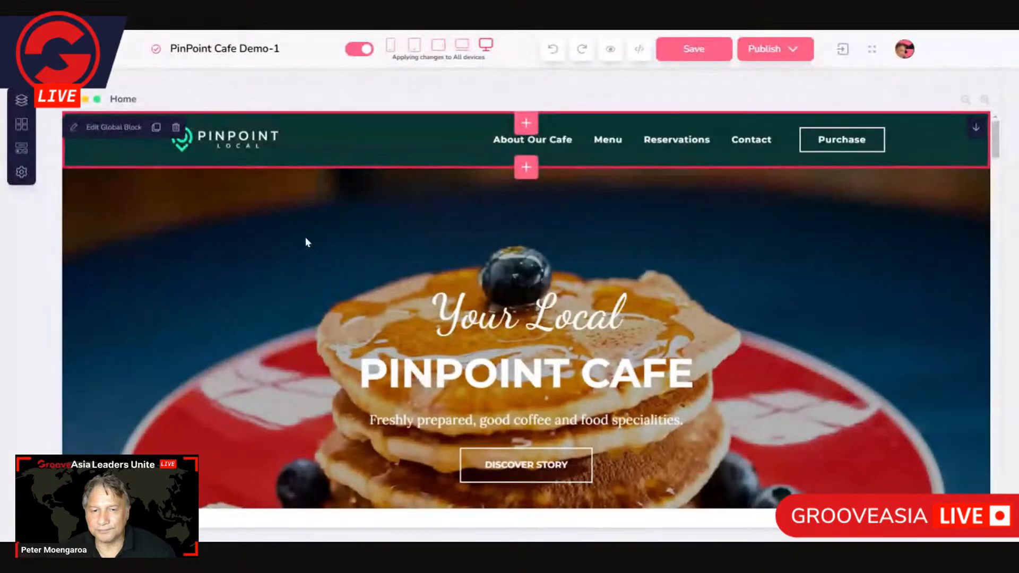
{"action": "scroll", "coordinate": [305, 237], "scroll_direction": "down", "scroll_amount": 1}
{"action": "scroll", "coordinate": [302, 242], "scroll_direction": "up", "scroll_amount": 1}
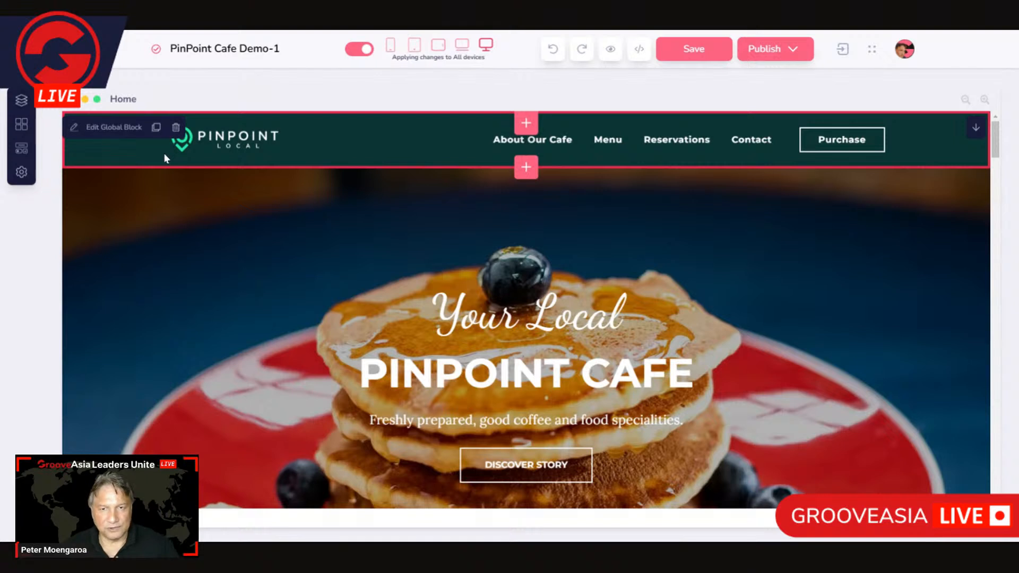
- Open the megamenu of the Home page for editing from the website's page list
{"action": "left_click", "coordinate": [22, 101]}
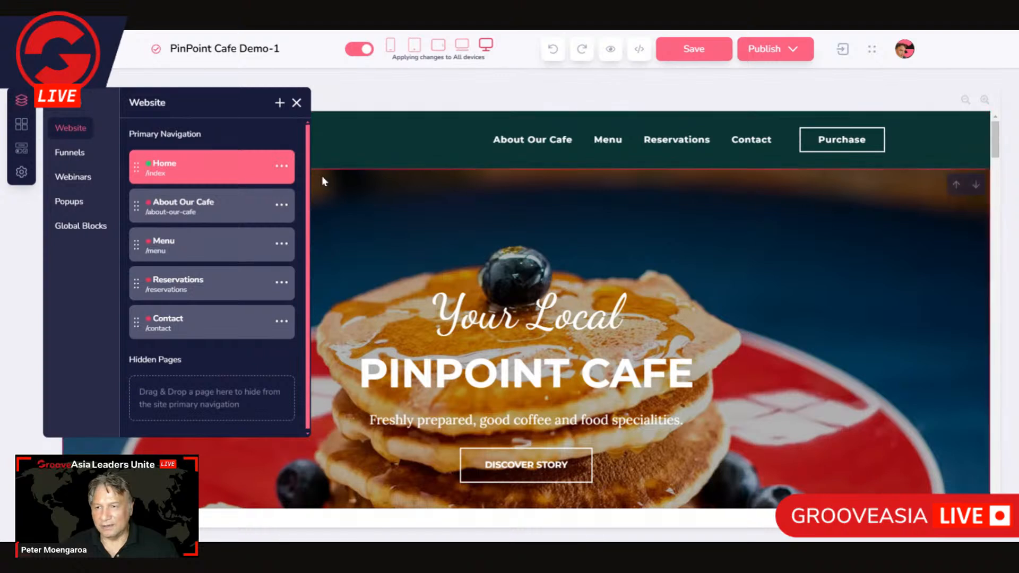
{"action": "left_click", "coordinate": [282, 168]}
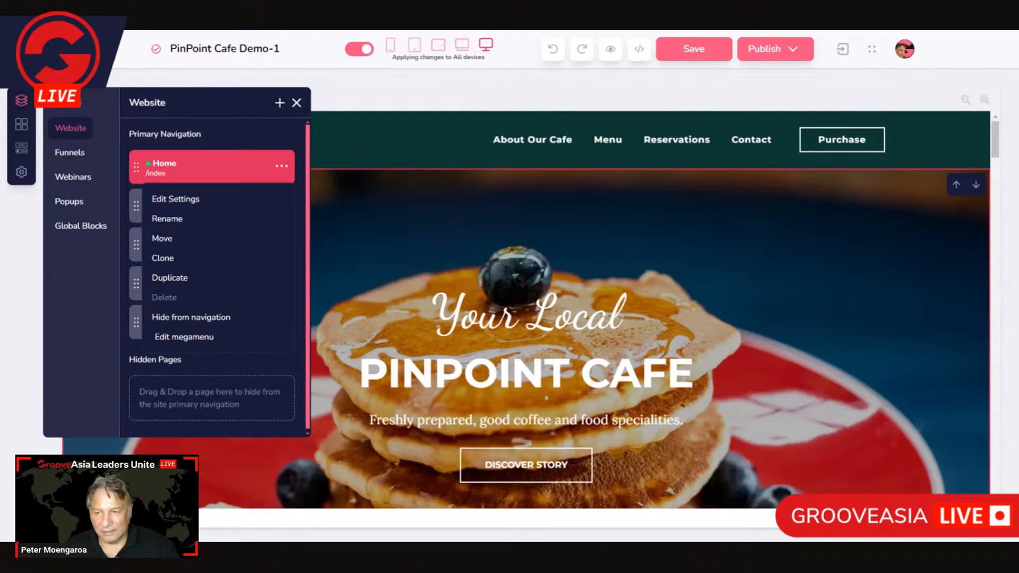
{"action": "left_click", "coordinate": [193, 342]}
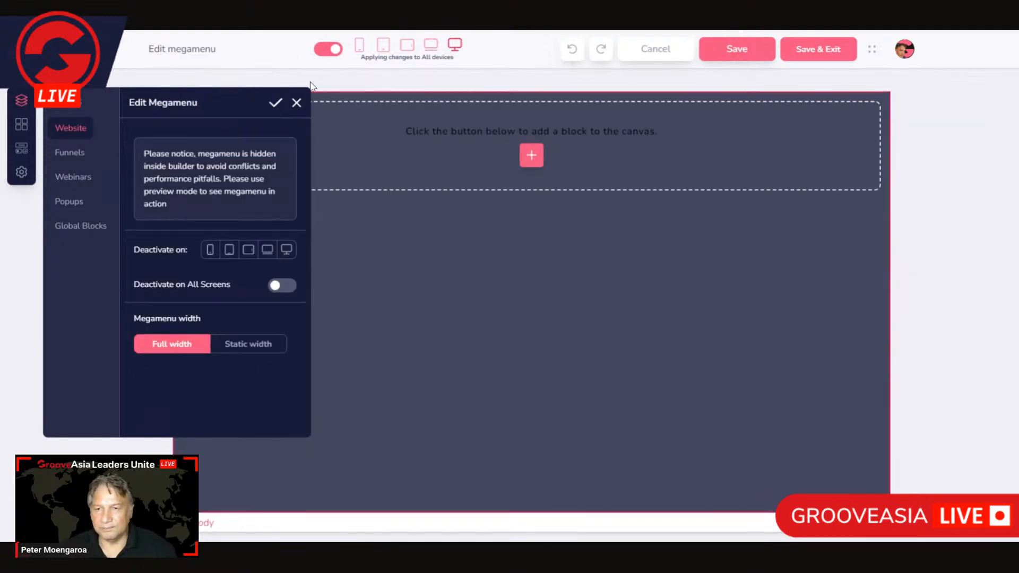
- Add the two-column Megamenus block from the Icons category that starts with "Digital Marketers And Agencies" to the empty canvas
{"action": "left_click", "coordinate": [532, 157]}
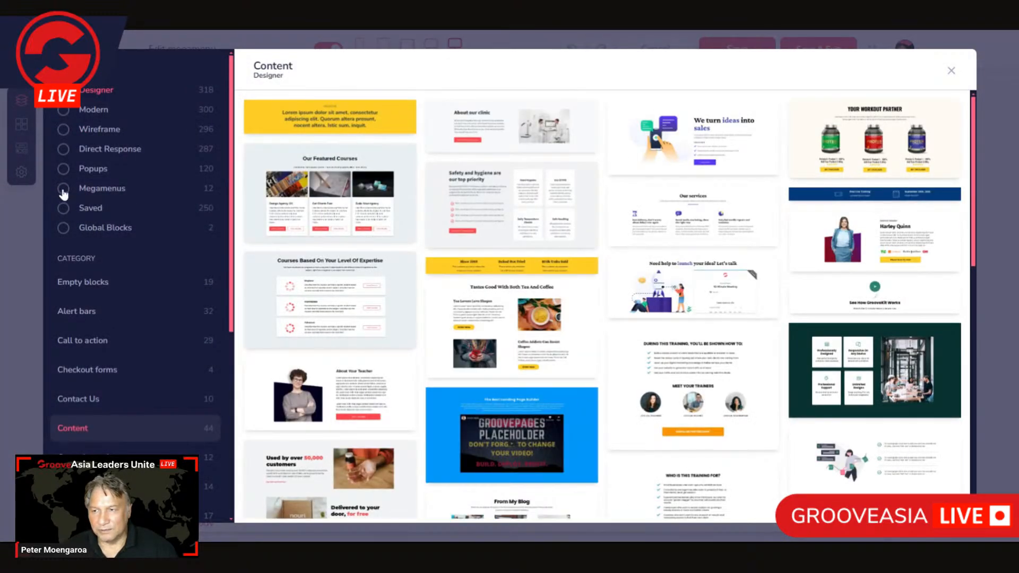
{"action": "left_click", "coordinate": [64, 189]}
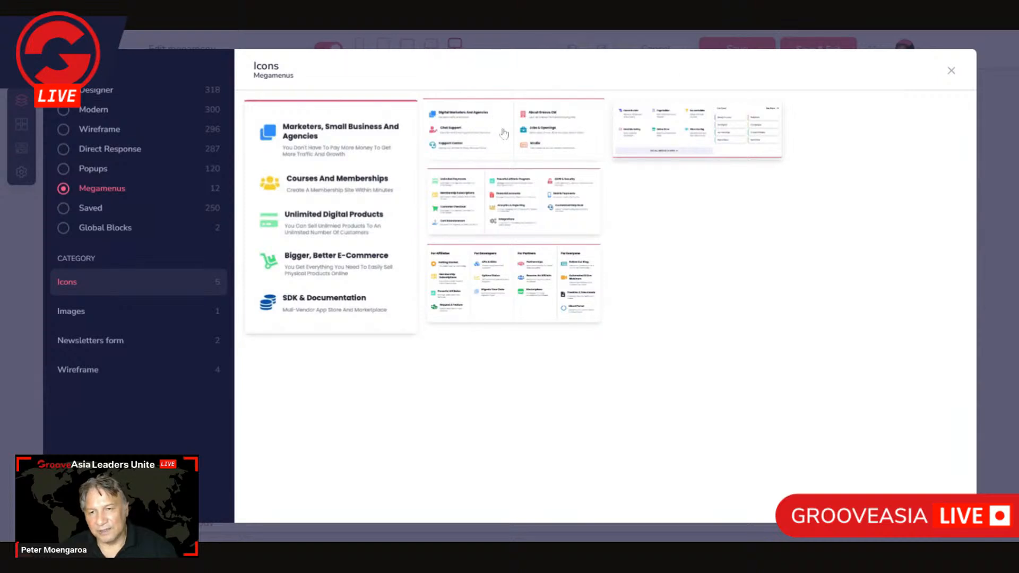
{"action": "left_click", "coordinate": [504, 134]}
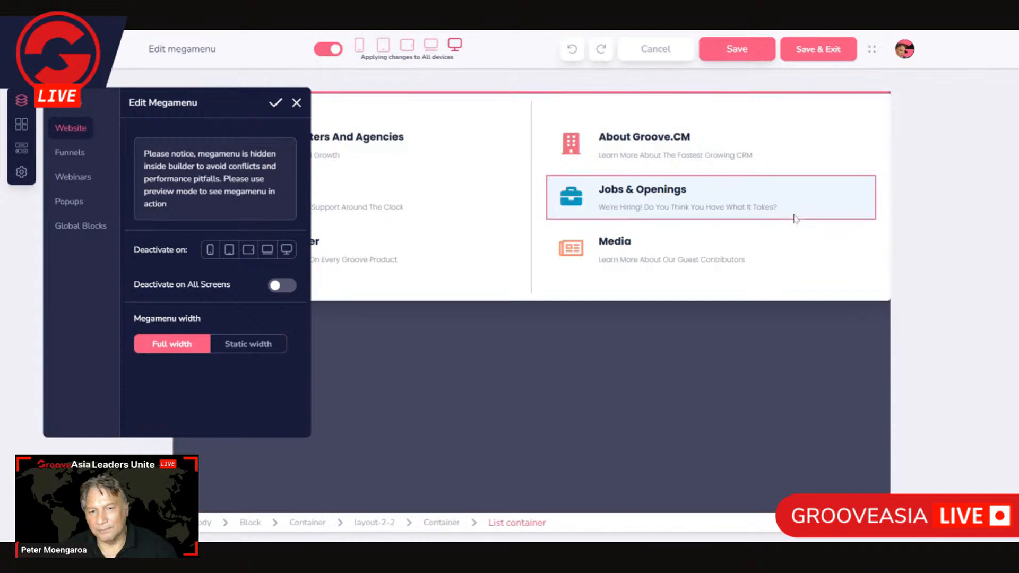
{"action": "left_click", "coordinate": [831, 292]}
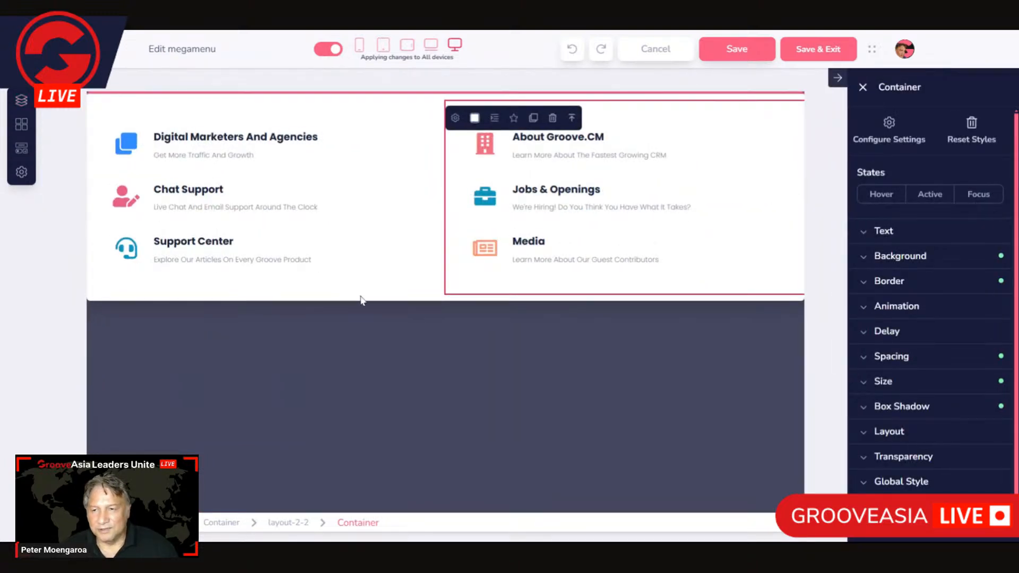
{"action": "left_click", "coordinate": [360, 302]}
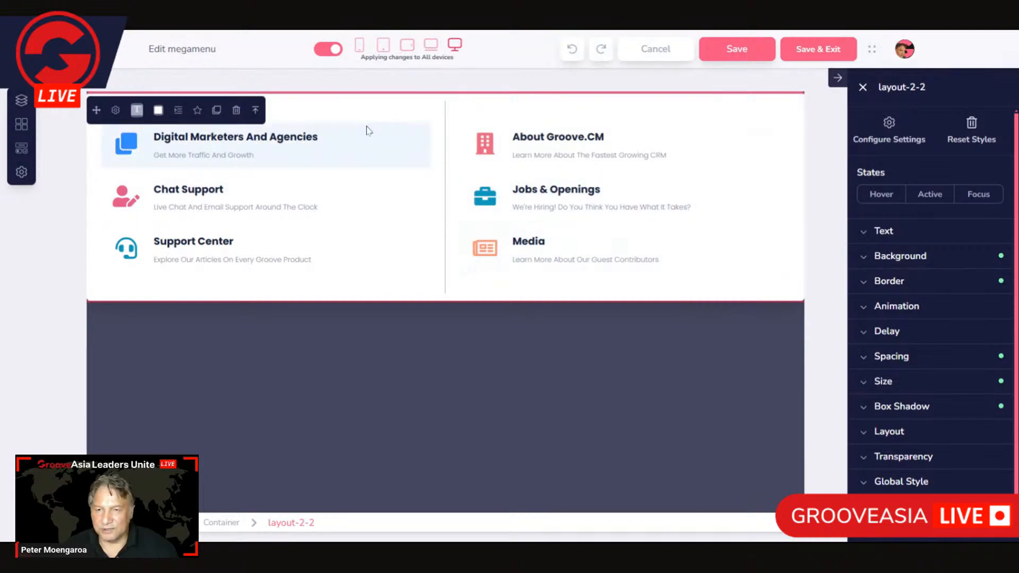
- Switch the megamenu from full width to static width, apply the settings and close them
{"action": "left_click", "coordinate": [21, 102]}
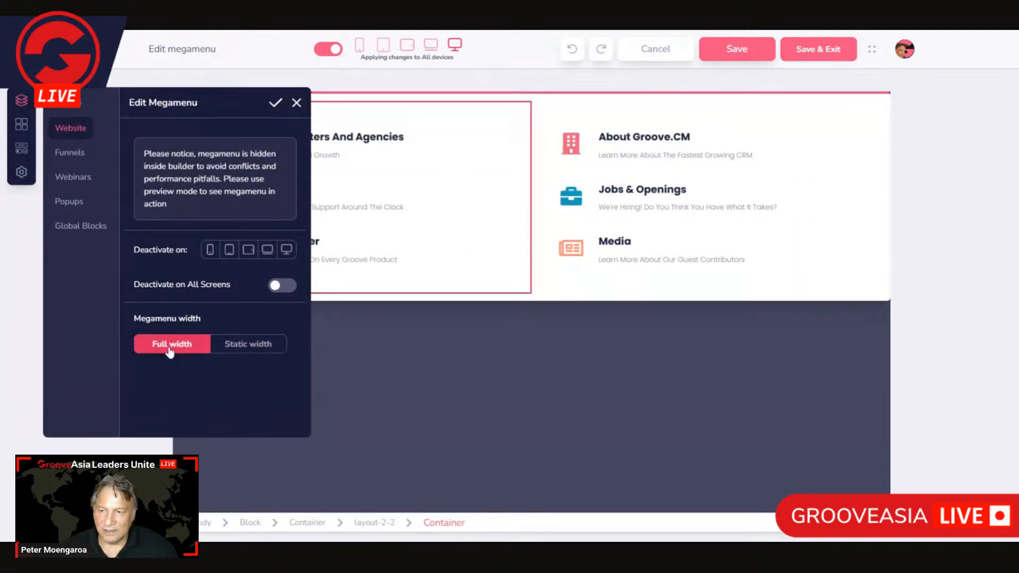
{"action": "left_click", "coordinate": [245, 354]}
{"action": "scroll", "coordinate": [214, 370], "scroll_direction": "down", "scroll_amount": 2}
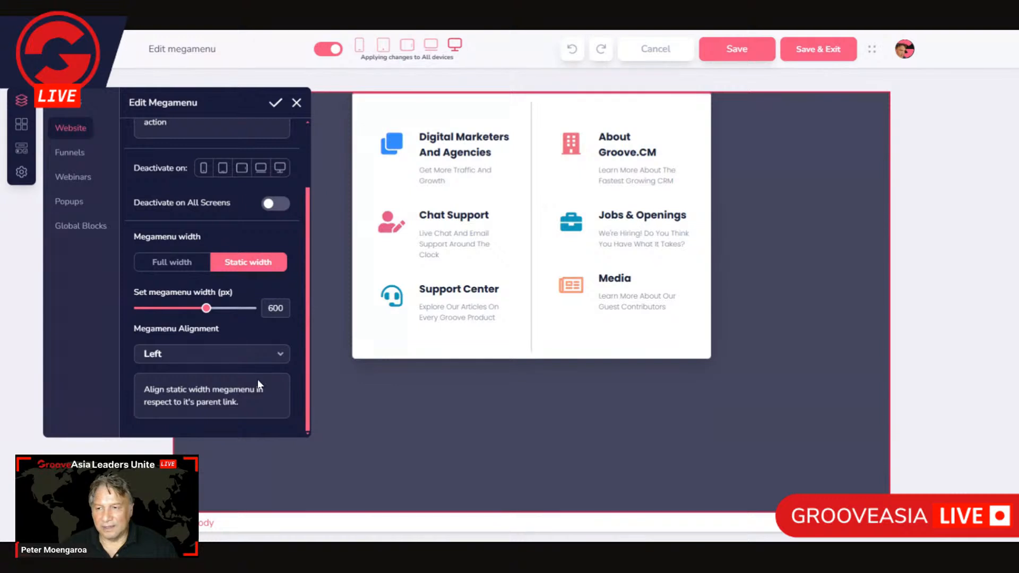
{"action": "left_click", "coordinate": [275, 105]}
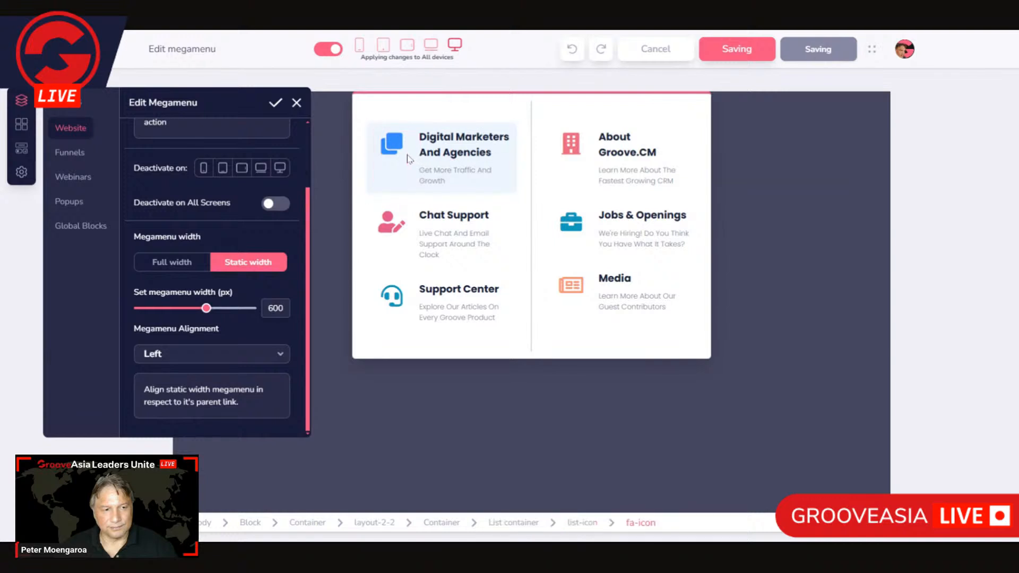
{"action": "left_click", "coordinate": [364, 151]}
{"action": "left_click", "coordinate": [295, 104]}
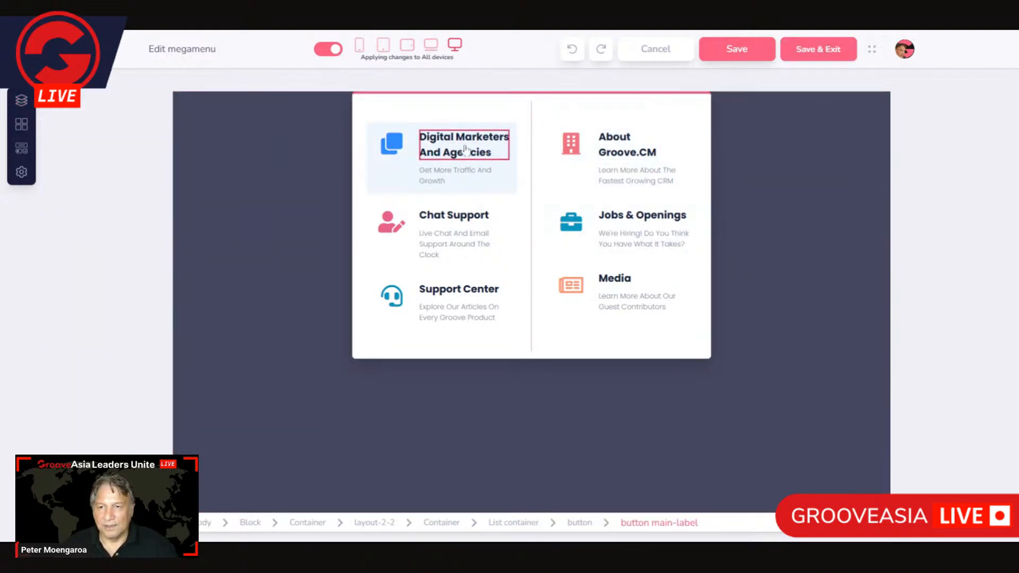
{"action": "left_click", "coordinate": [482, 130]}
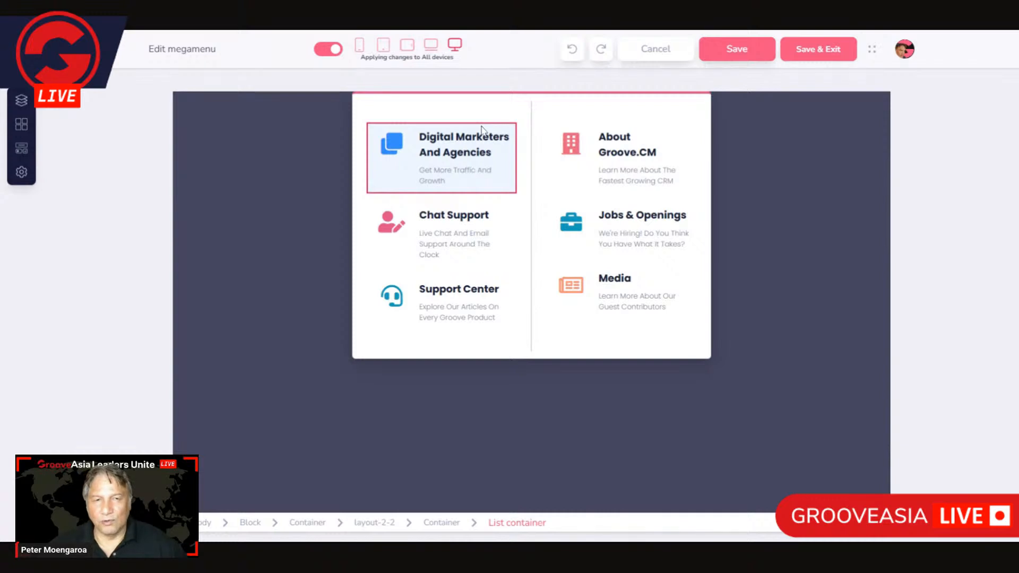
{"action": "left_click", "coordinate": [480, 133]}
{"action": "left_click", "coordinate": [471, 153]}
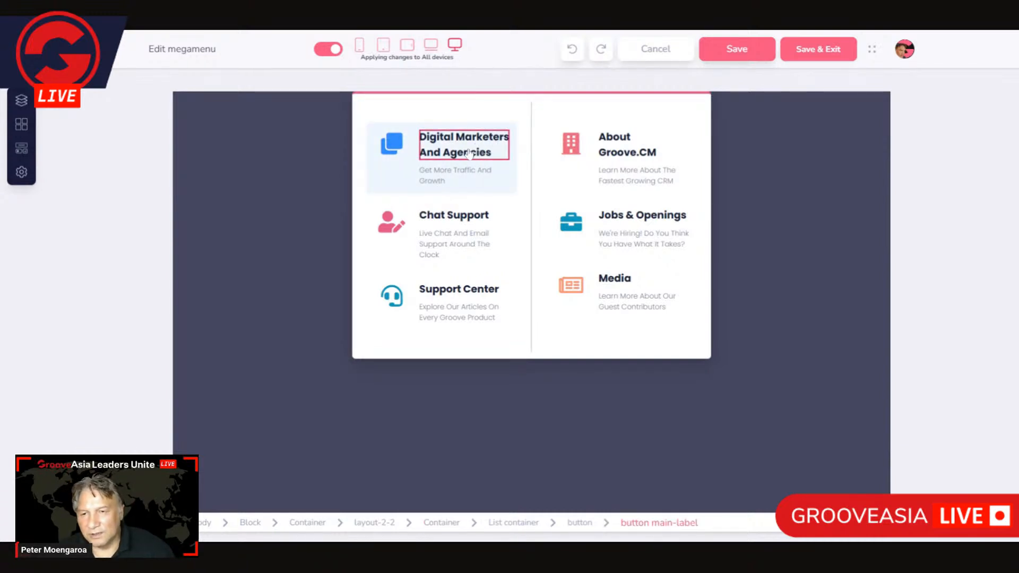
{"action": "left_click", "coordinate": [519, 161]}
{"action": "left_click", "coordinate": [488, 152]}
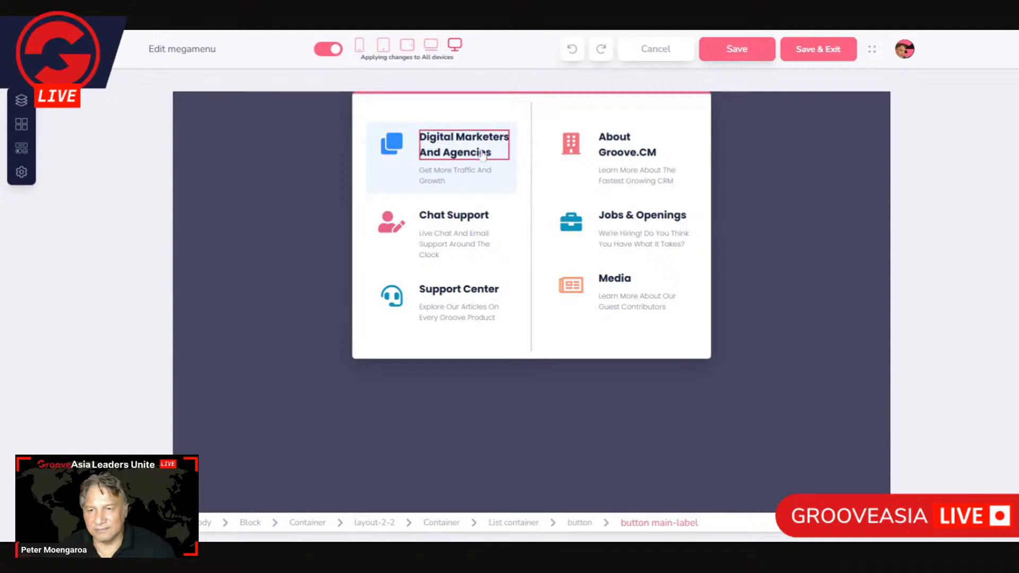
{"action": "left_click", "coordinate": [513, 133]}
{"action": "left_click", "coordinate": [471, 152]}
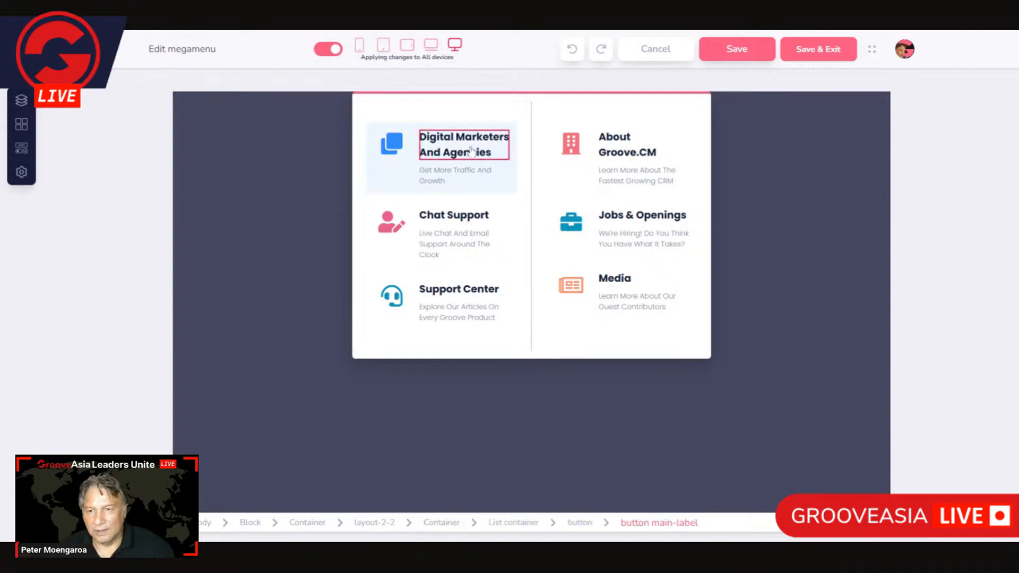
{"action": "left_click", "coordinate": [521, 141]}
{"action": "left_click", "coordinate": [485, 191]}
{"action": "left_click", "coordinate": [485, 173]}
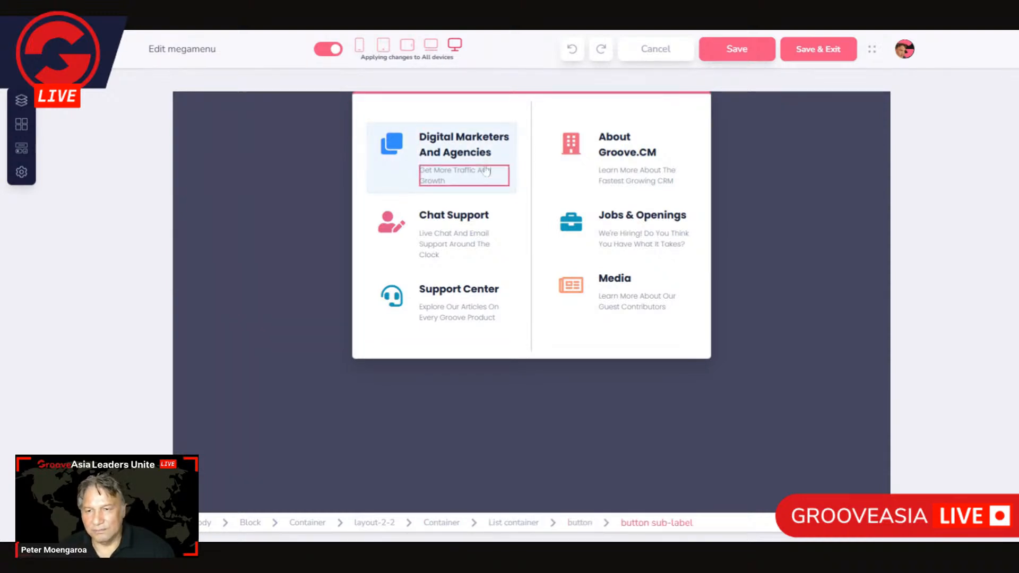
- Set the text colour of the "Digital Marketers And Agencies" button to white
{"action": "left_click", "coordinate": [503, 162]}
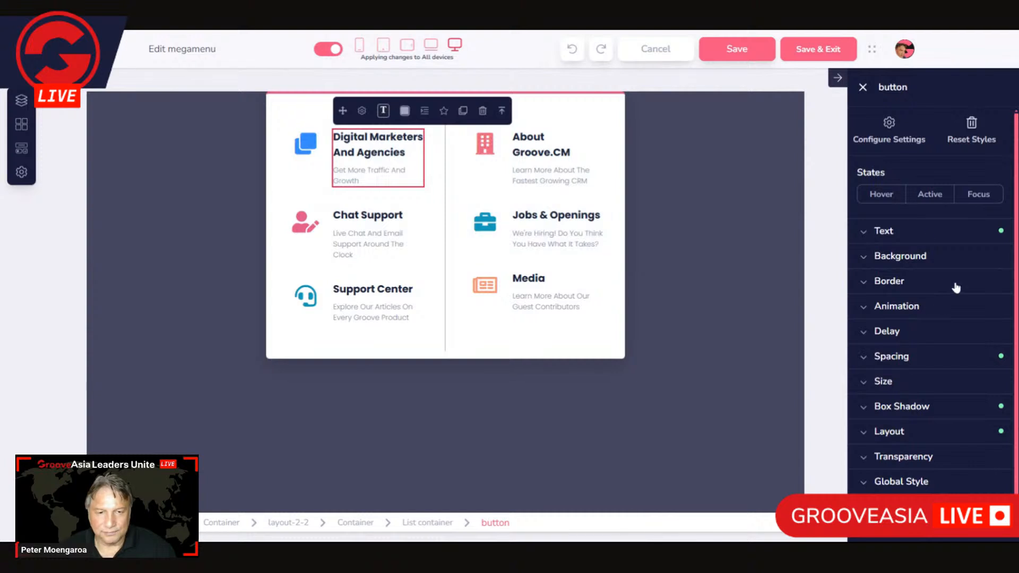
{"action": "left_click", "coordinate": [887, 234]}
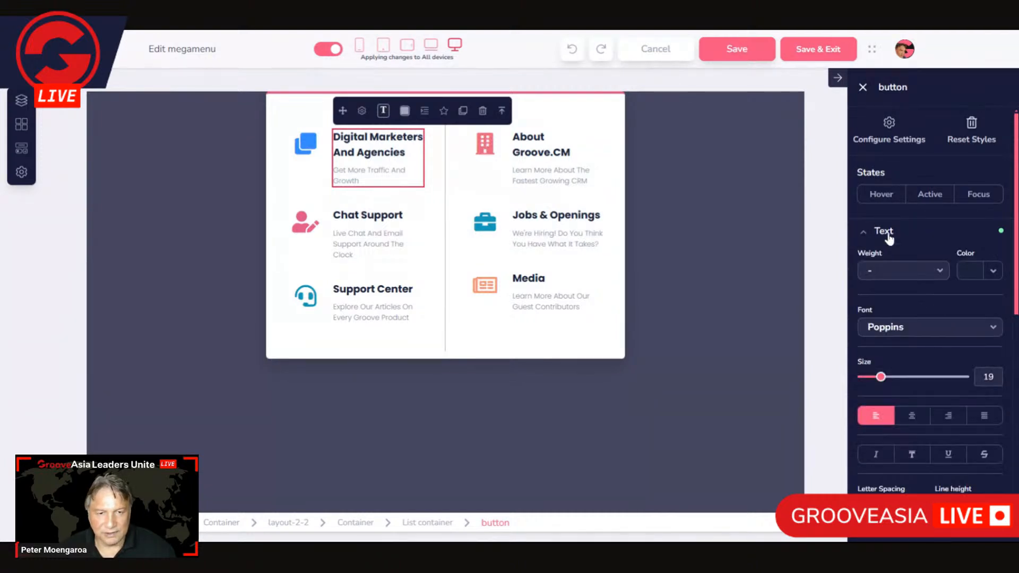
{"action": "left_click", "coordinate": [969, 271]}
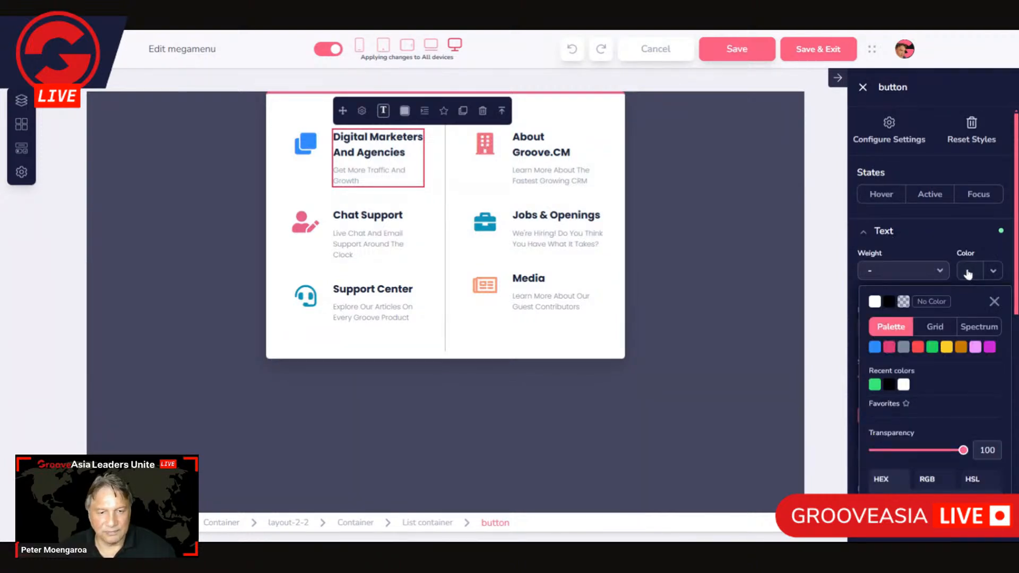
{"action": "left_click", "coordinate": [903, 385]}
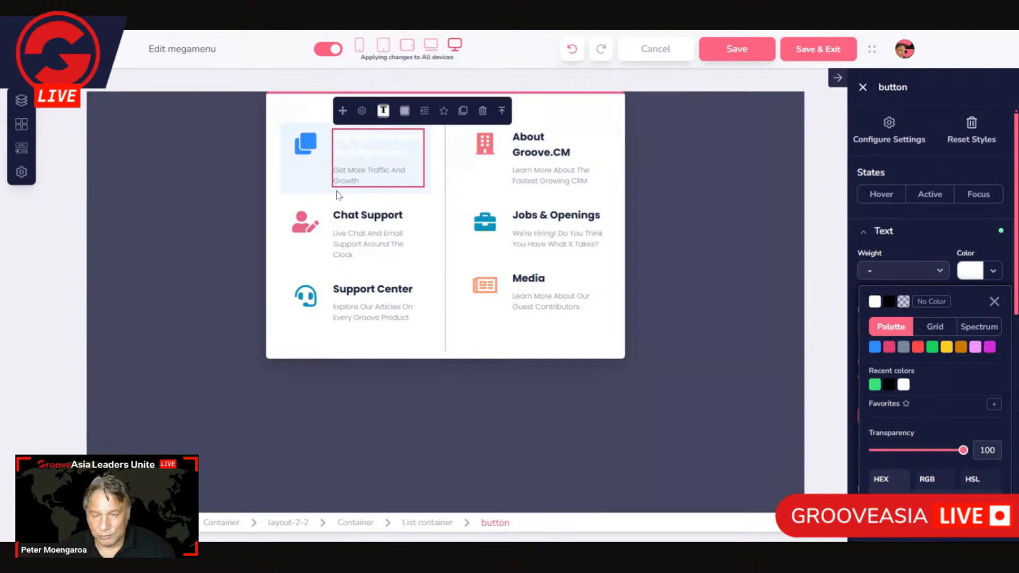
- Set the text colour of the "Get More Traffic And Growth" sub-label to white
{"action": "left_click", "coordinate": [318, 195]}
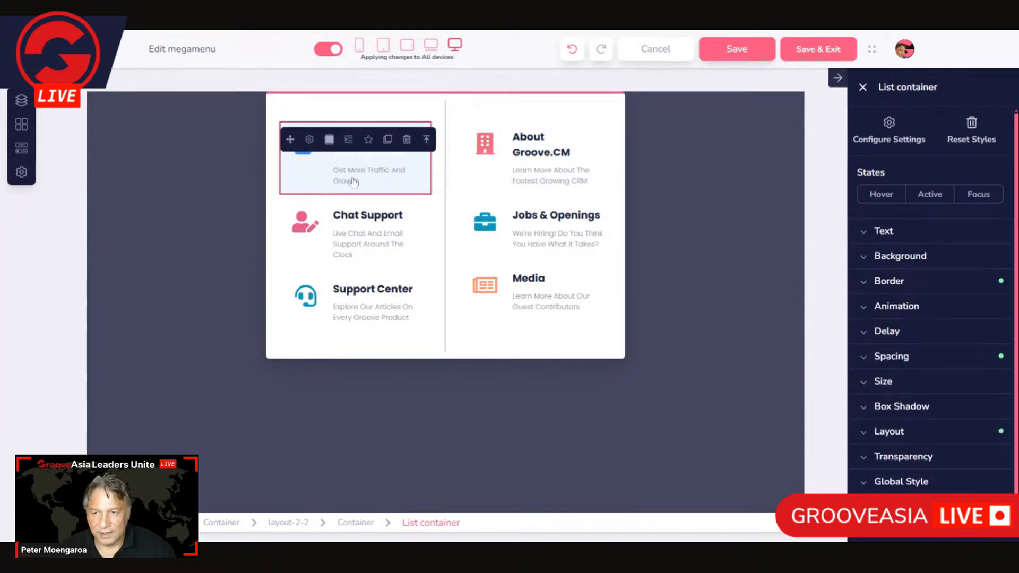
{"action": "double_click", "coordinate": [354, 181]}
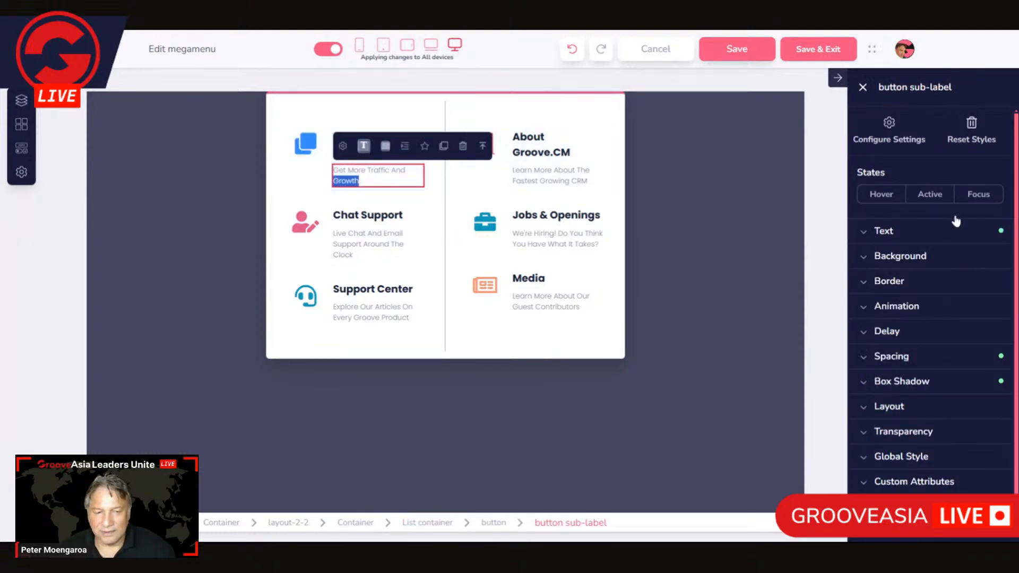
{"action": "left_click", "coordinate": [905, 232]}
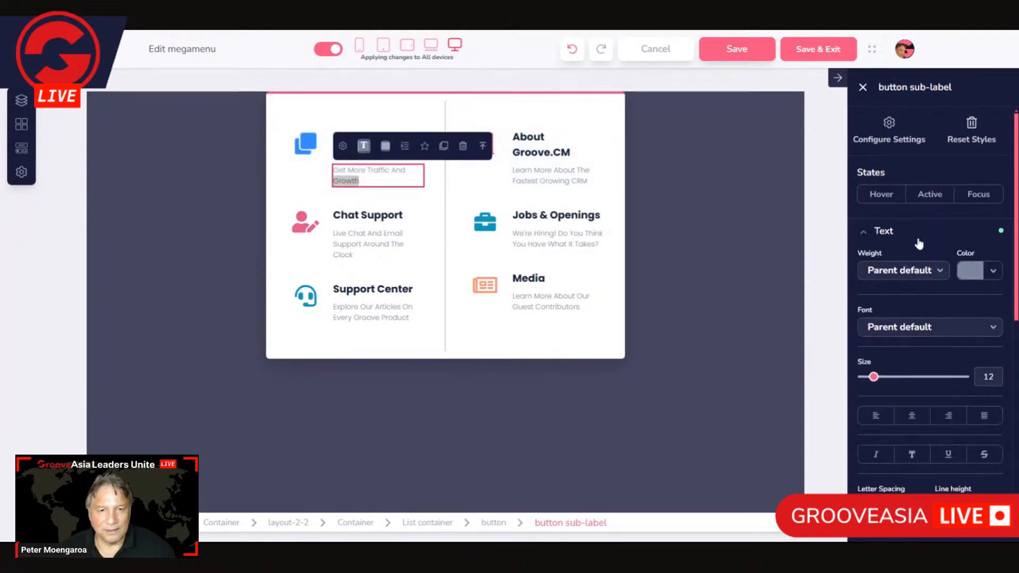
{"action": "left_click", "coordinate": [978, 272]}
{"action": "left_click", "coordinate": [874, 302]}
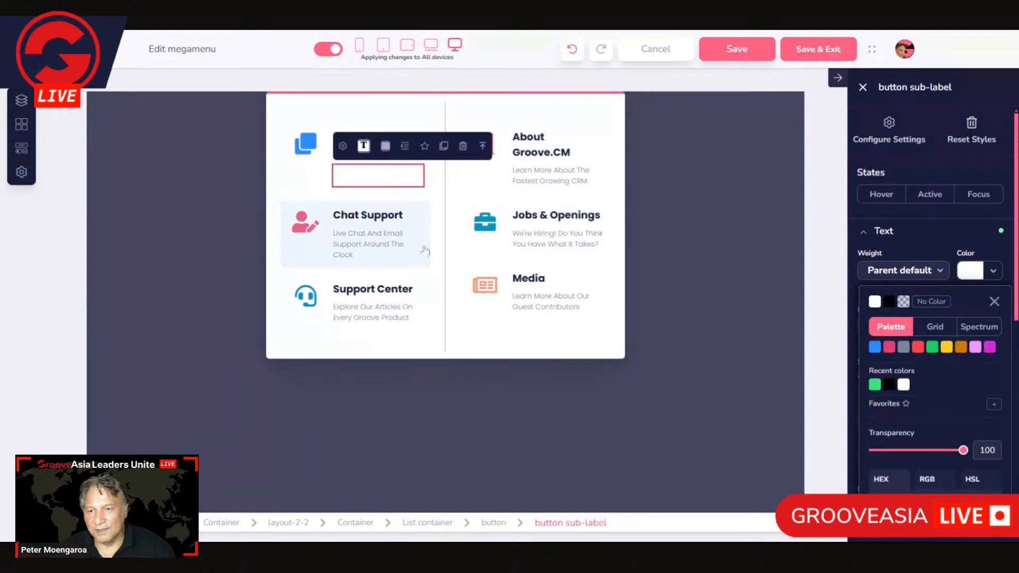
- Duplicate the white-text "Digital Marketers And Agencies" list item three times in the megamenu's first column
{"action": "left_click", "coordinate": [596, 187]}
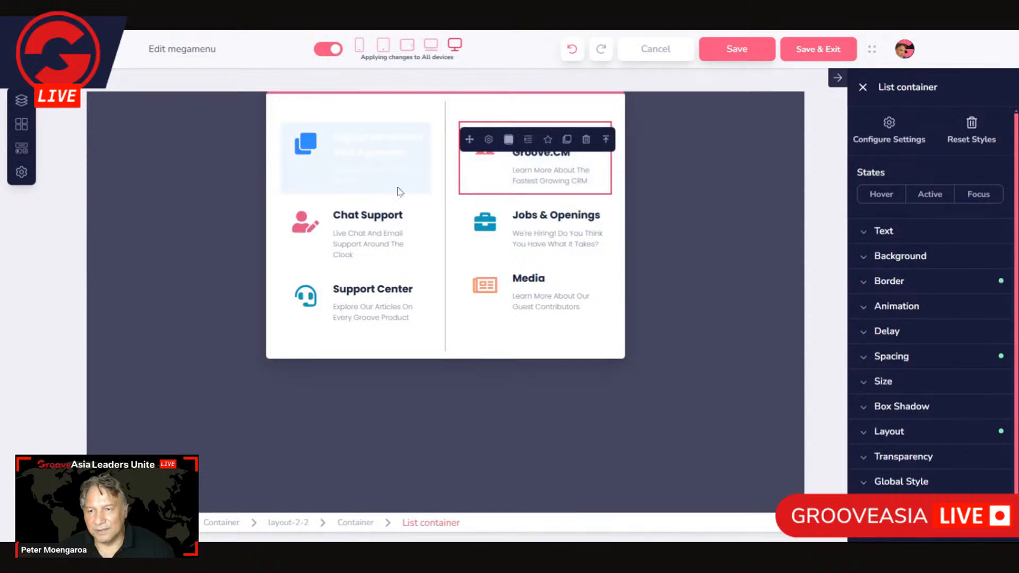
{"action": "left_click", "coordinate": [399, 193]}
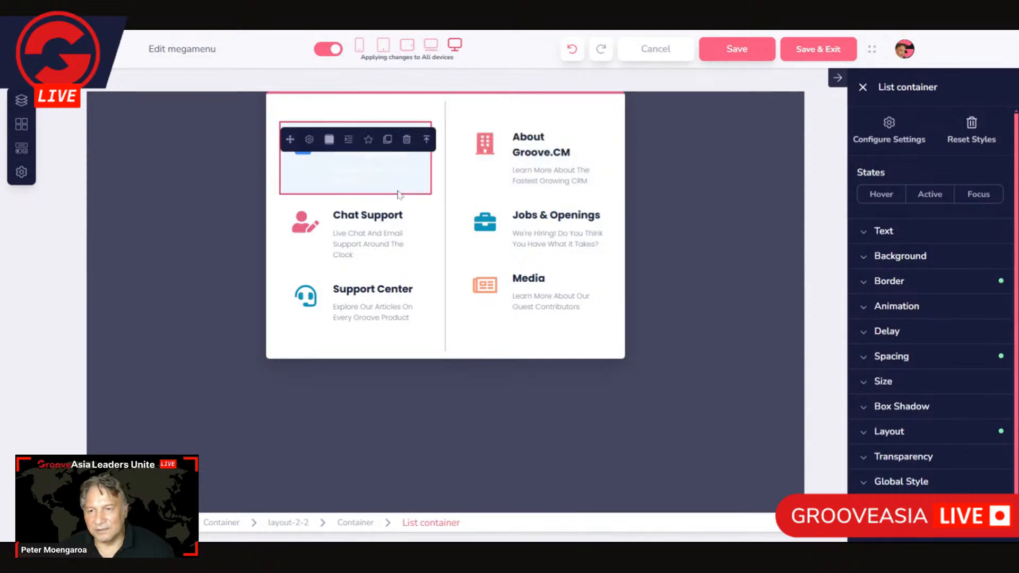
{"action": "left_click", "coordinate": [388, 140]}
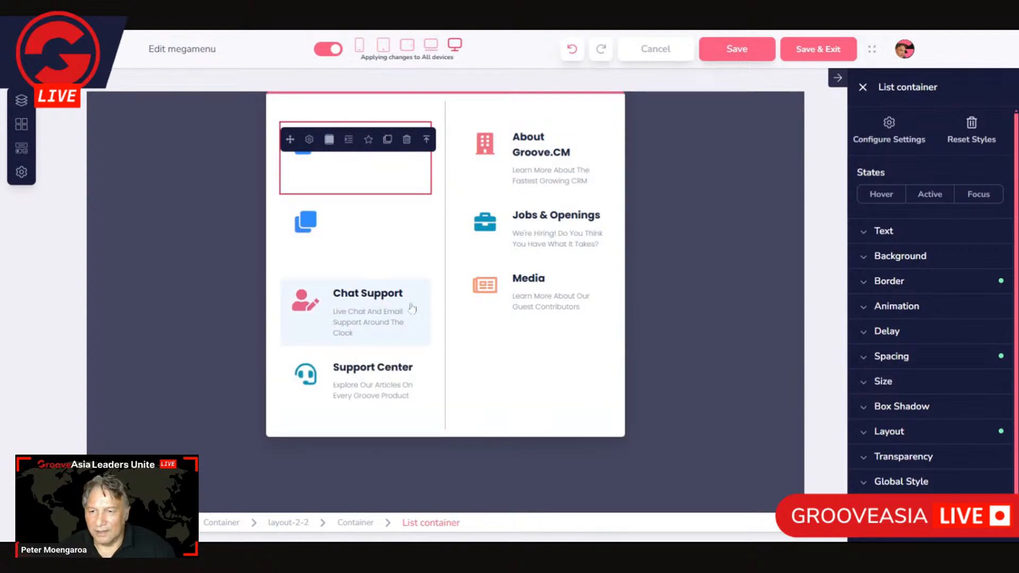
{"action": "left_click", "coordinate": [389, 141]}
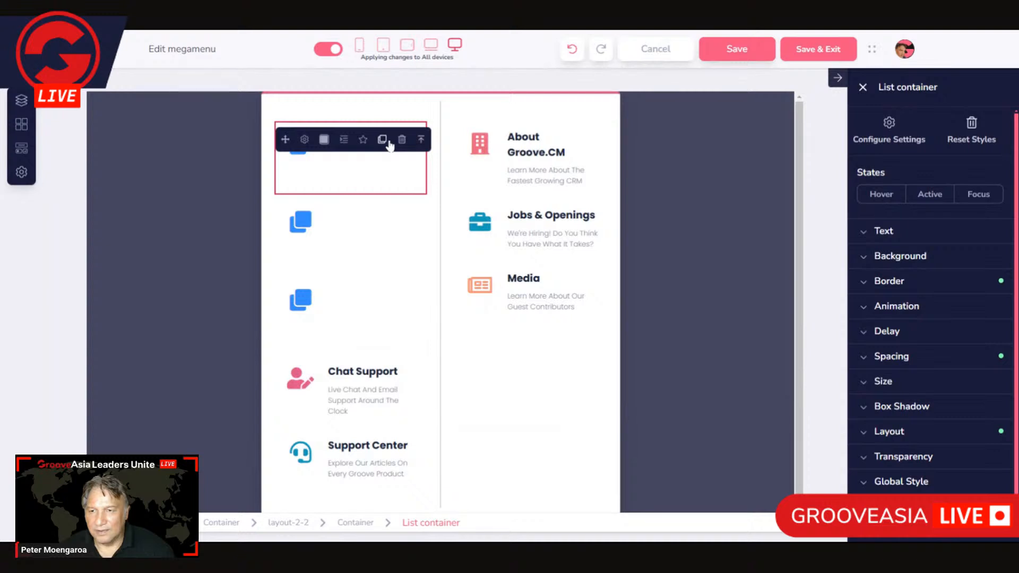
{"action": "left_click", "coordinate": [387, 142]}
{"action": "scroll", "coordinate": [414, 297], "scroll_direction": "down", "scroll_amount": 2}
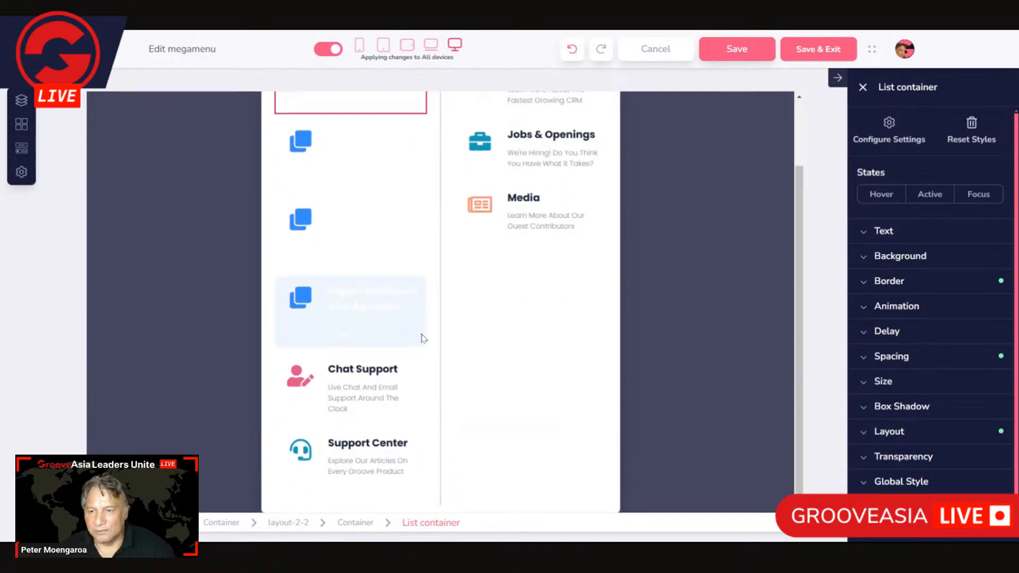
- Delete the Support Center and Chat Support list items from the megamenu's first column
{"action": "left_click", "coordinate": [420, 473]}
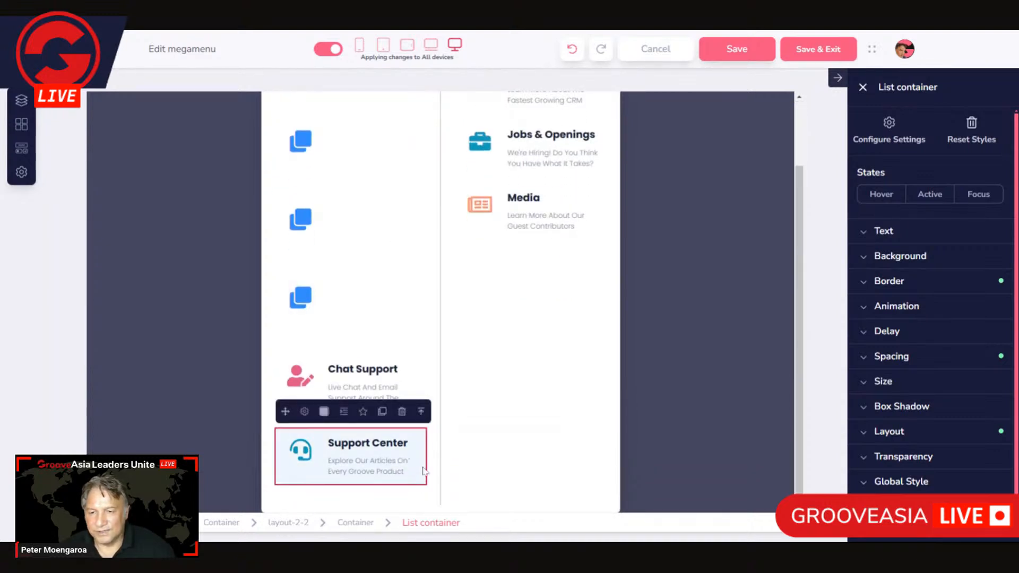
{"action": "left_click", "coordinate": [400, 412]}
{"action": "left_click", "coordinate": [567, 303]}
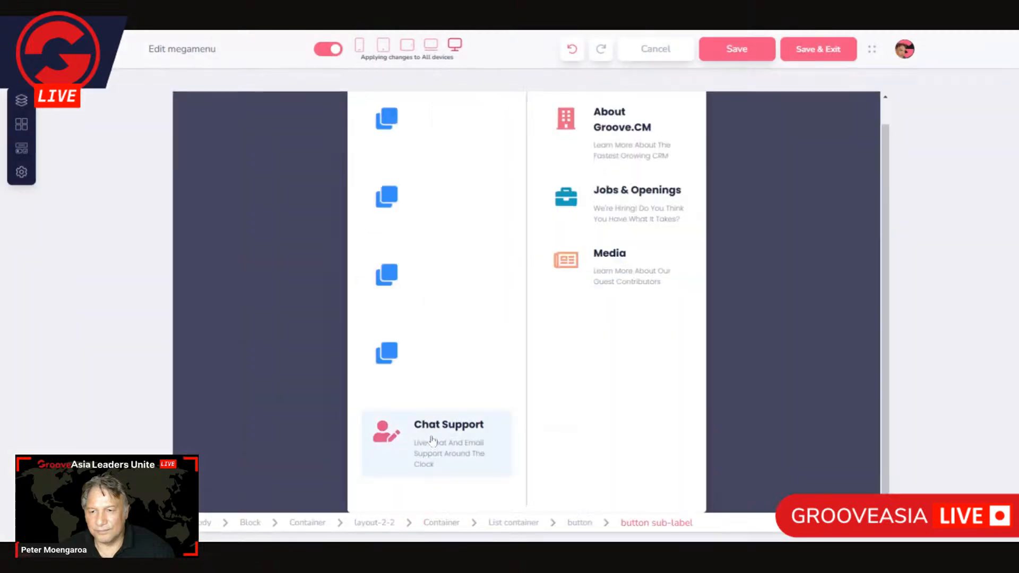
{"action": "left_click", "coordinate": [504, 466]}
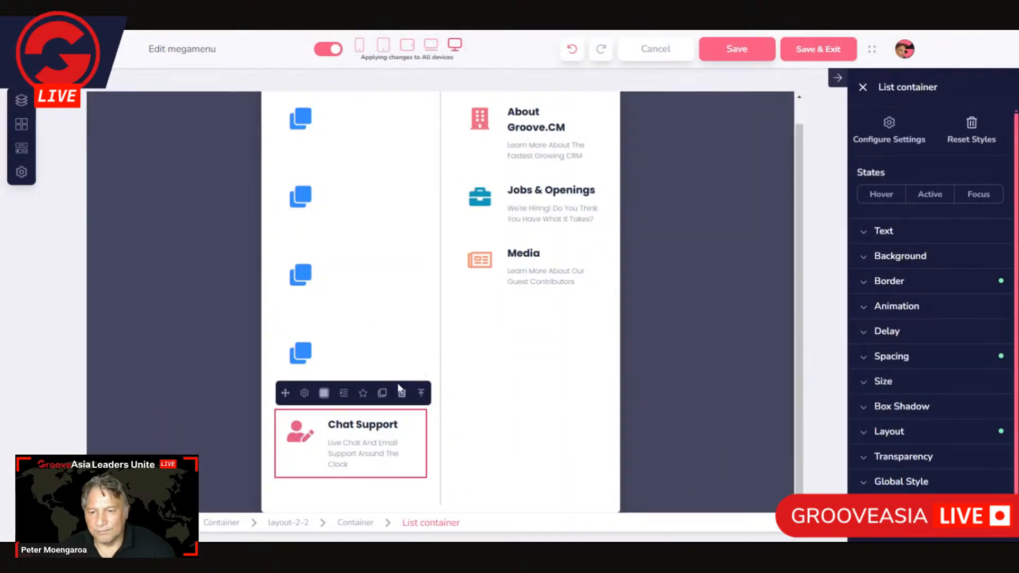
{"action": "left_click", "coordinate": [402, 395]}
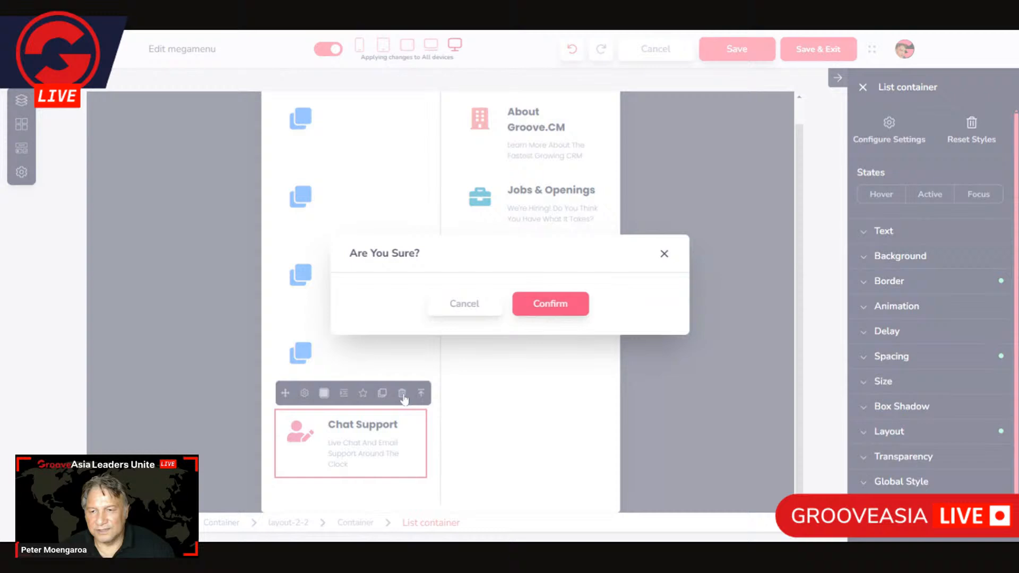
{"action": "left_click", "coordinate": [562, 304]}
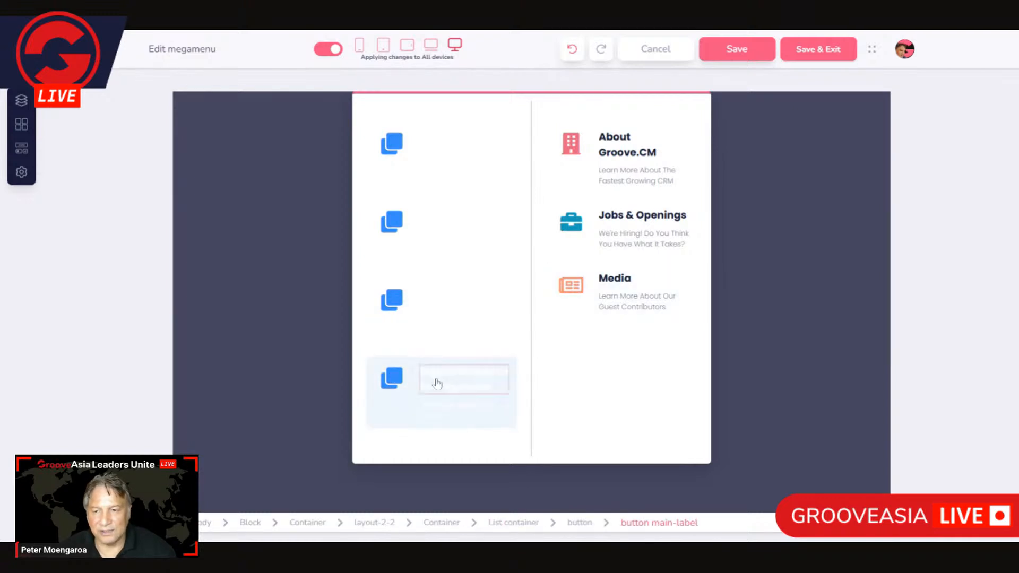
- Try to move the first column's fourth list item to the start of the second column beside About Groove.CM, undoing each attempt
{"action": "left_click", "coordinate": [374, 365]}
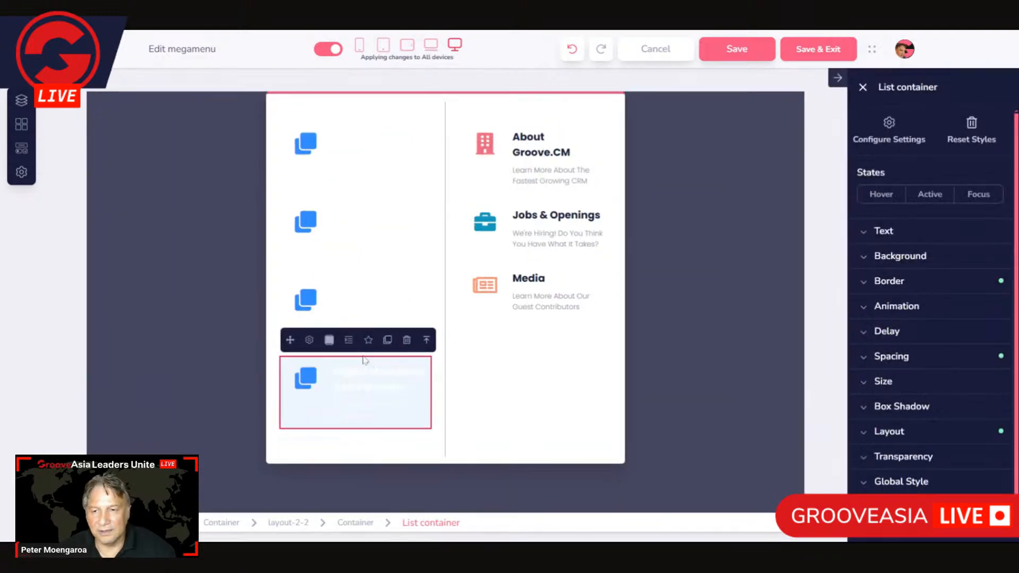
{"action": "left_click_drag", "start_coordinate": [291, 340], "coordinate": [581, 128]}
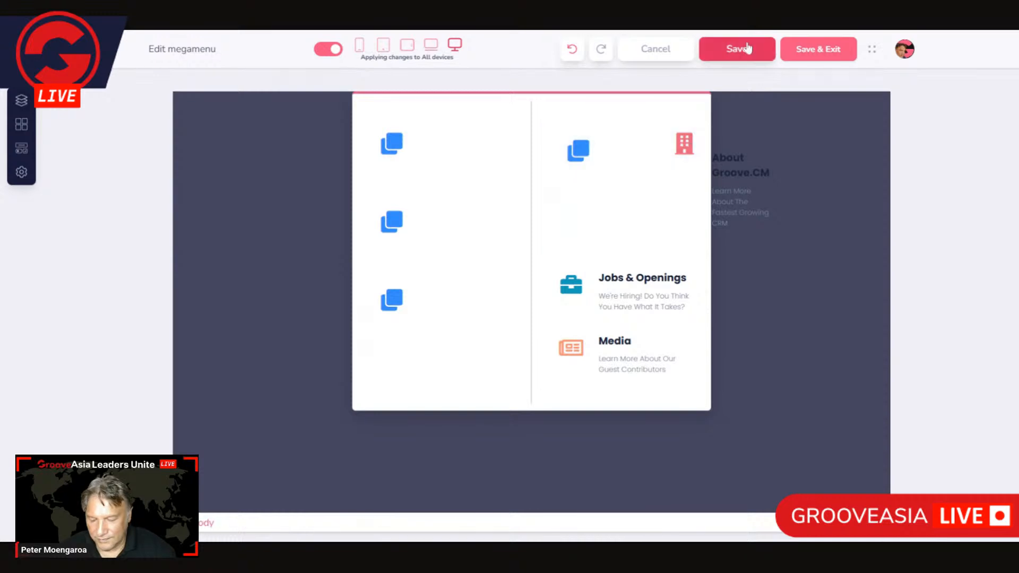
{"action": "left_click", "coordinate": [572, 49]}
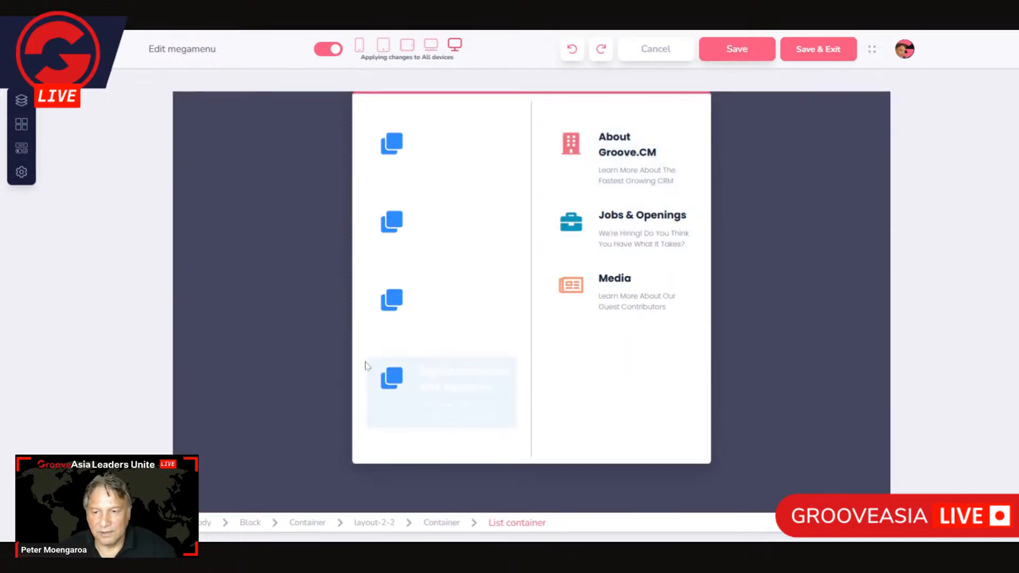
{"action": "left_click", "coordinate": [390, 377]}
{"action": "left_click", "coordinate": [372, 365]}
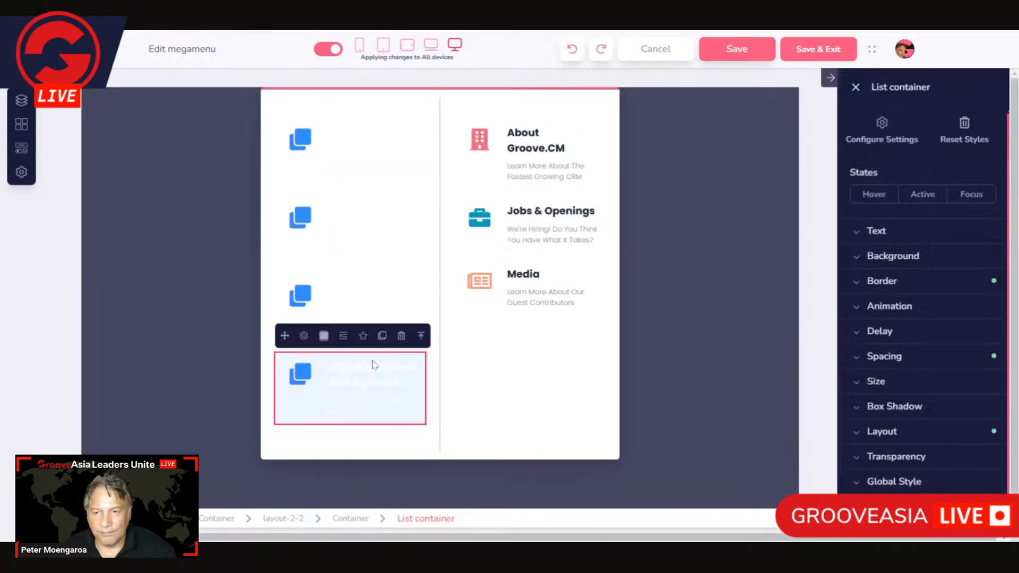
{"action": "left_click_drag", "start_coordinate": [291, 340], "coordinate": [662, 130]}
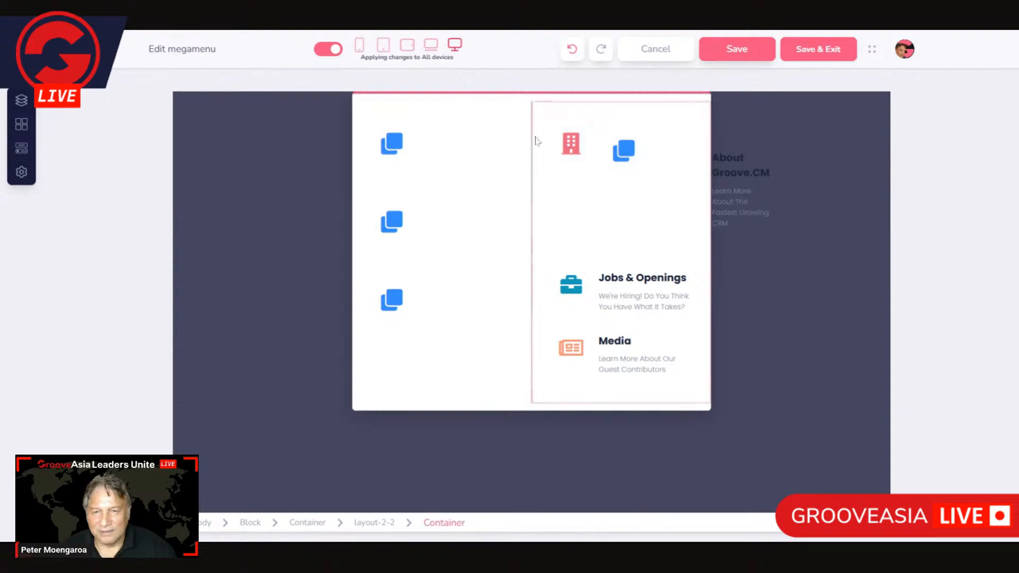
{"action": "left_click", "coordinate": [594, 167]}
{"action": "left_click", "coordinate": [572, 48]}
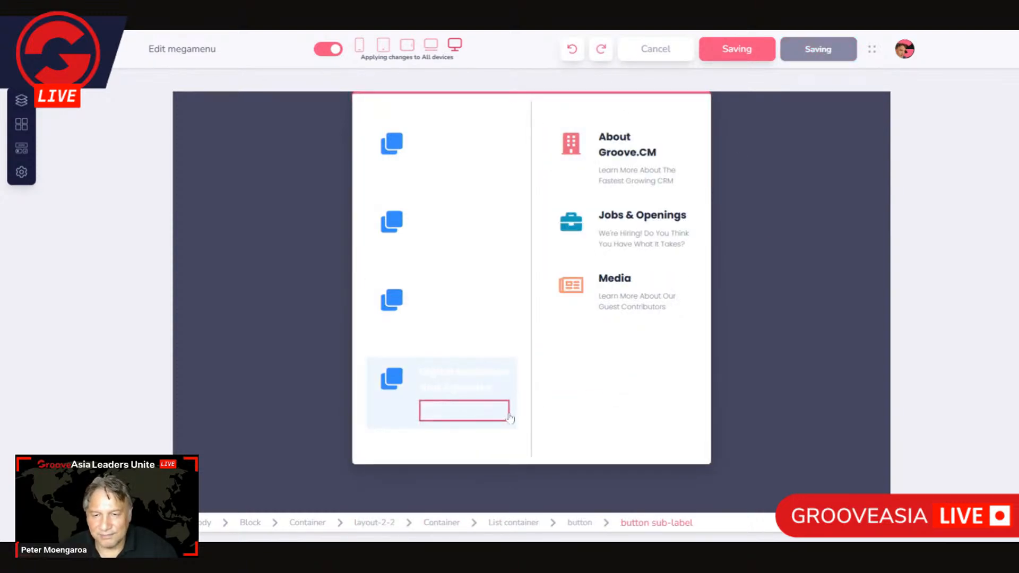
- Move the first column's fourth list item into the second column, below the Media item
{"action": "left_click", "coordinate": [387, 416]}
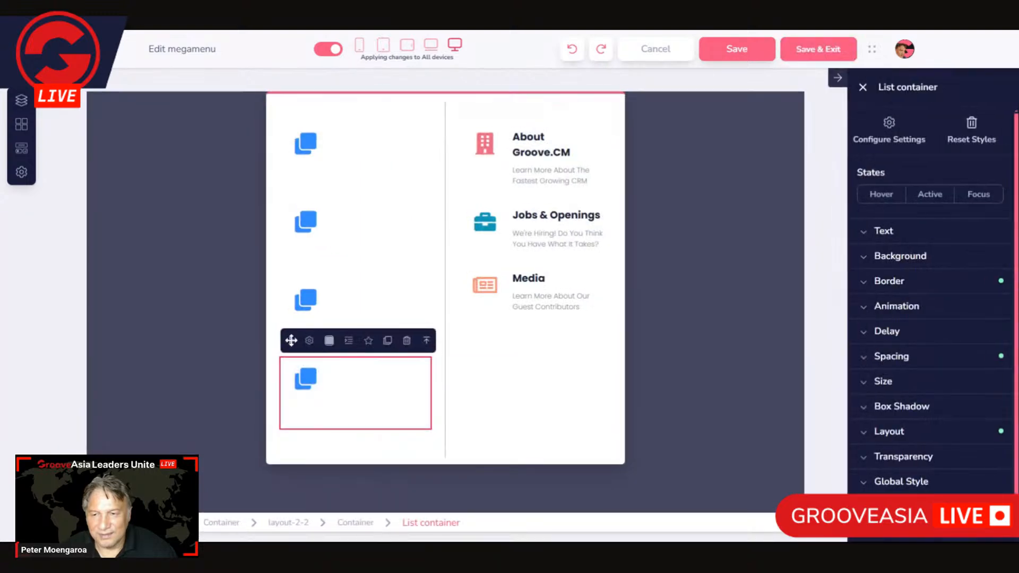
{"action": "left_click_drag", "start_coordinate": [289, 340], "coordinate": [629, 342]}
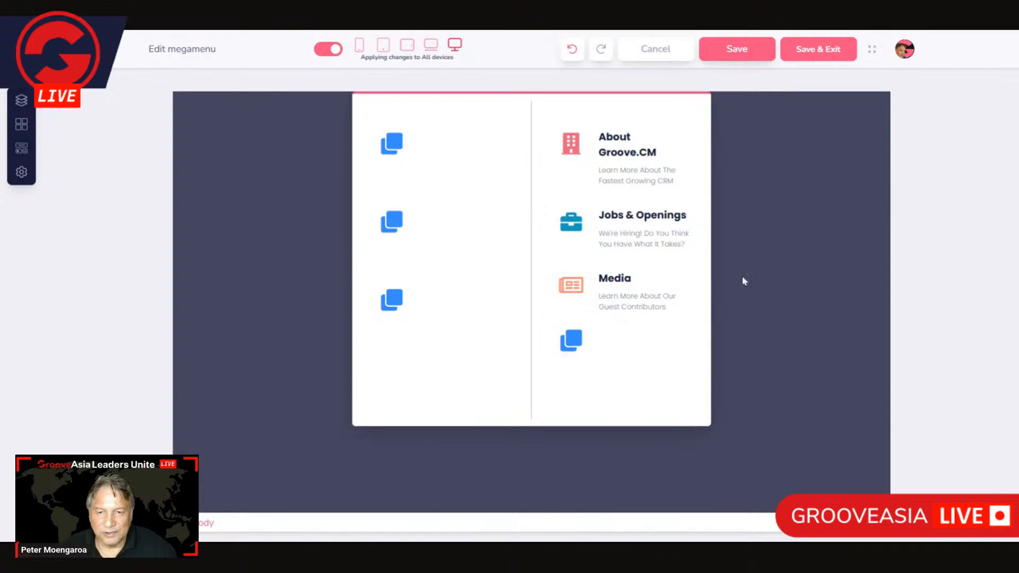
- Delete the Media, Jobs & Openings and About Groove.CM list items from the megamenu's second column
{"action": "left_click", "coordinate": [688, 278]}
{"action": "left_click", "coordinate": [691, 278]}
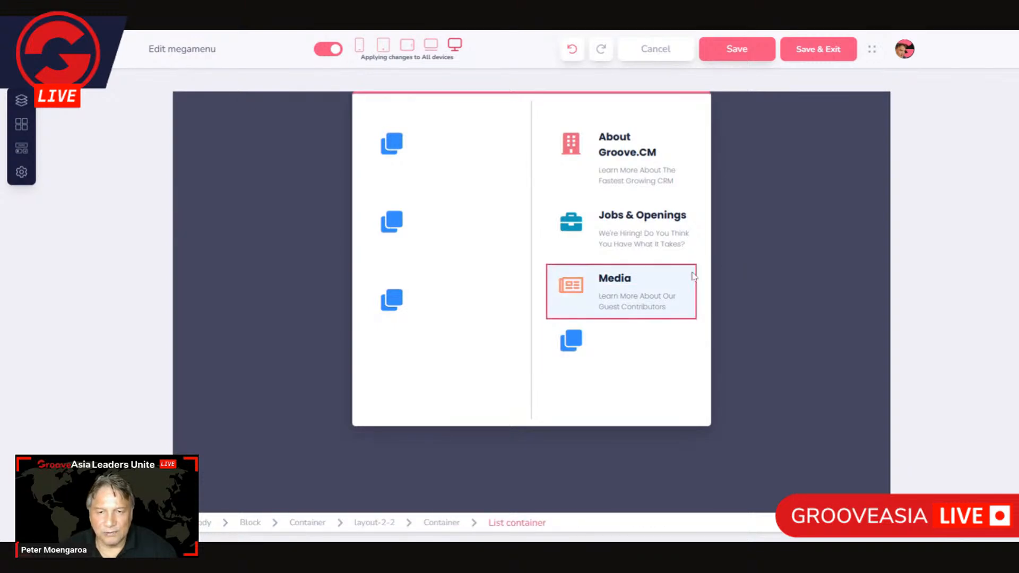
{"action": "left_click", "coordinate": [586, 248]}
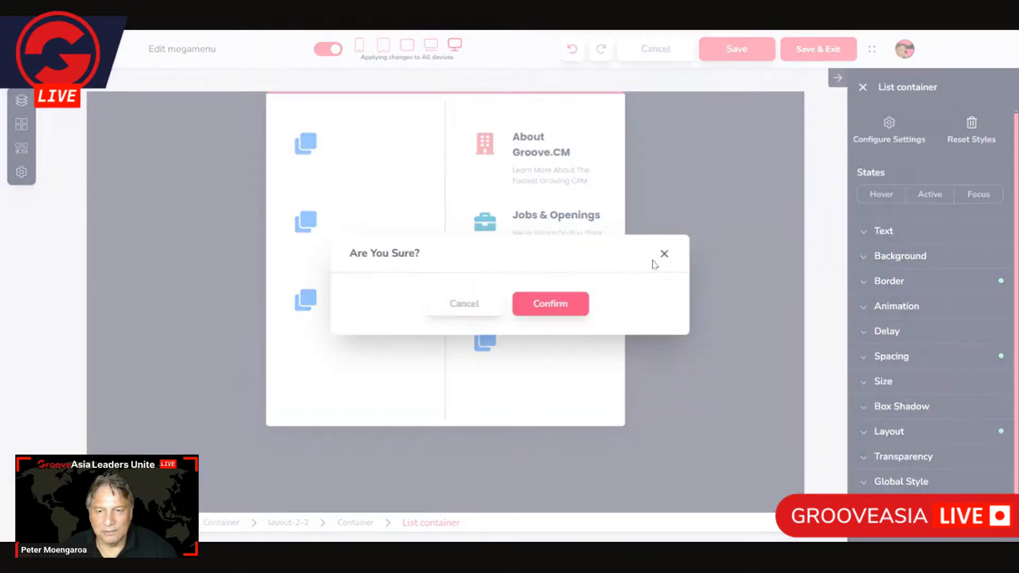
{"action": "left_click", "coordinate": [559, 307]}
{"action": "left_click", "coordinate": [695, 208]}
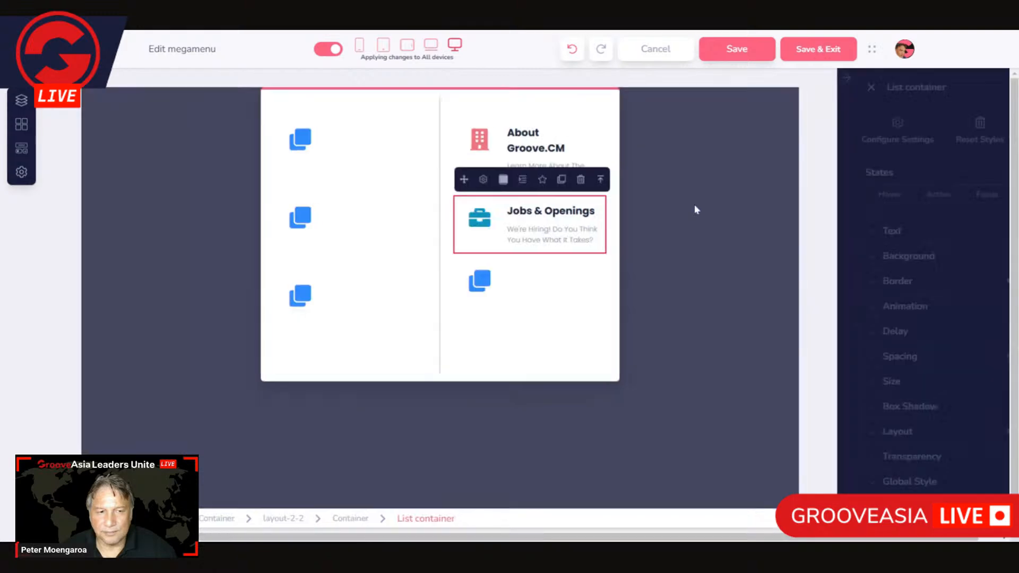
{"action": "left_click", "coordinate": [586, 186]}
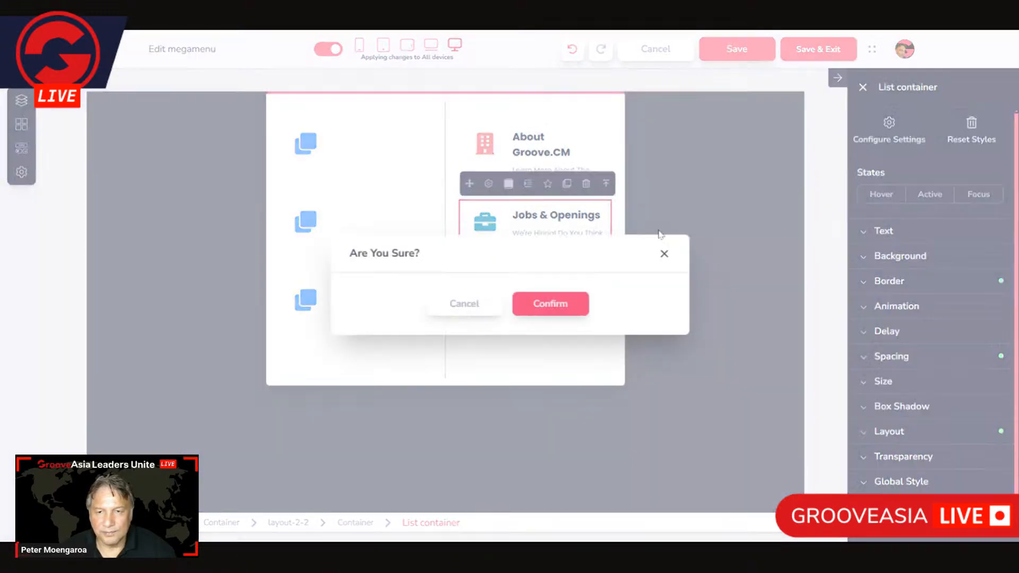
{"action": "left_click", "coordinate": [586, 303]}
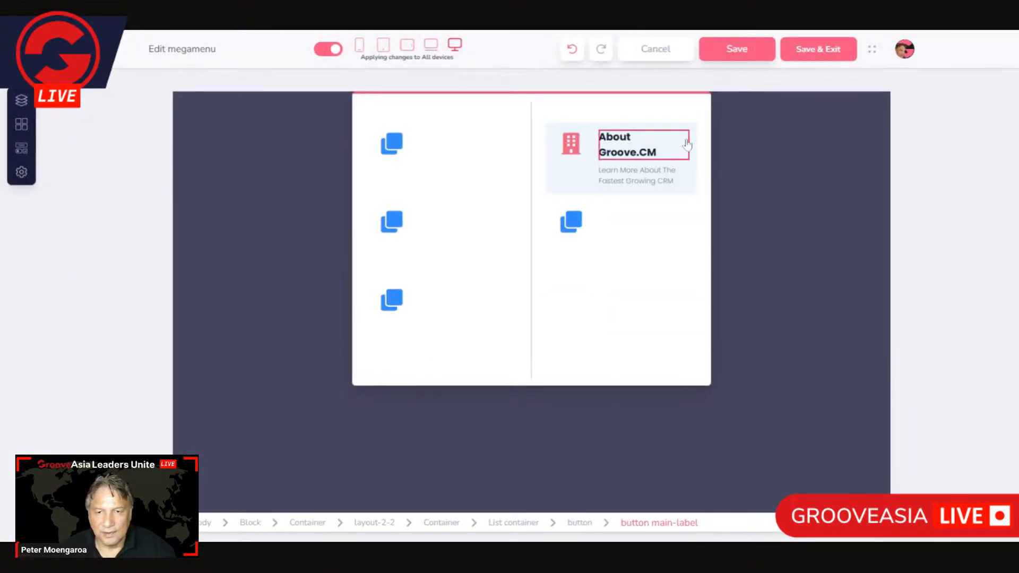
{"action": "left_click", "coordinate": [690, 134]}
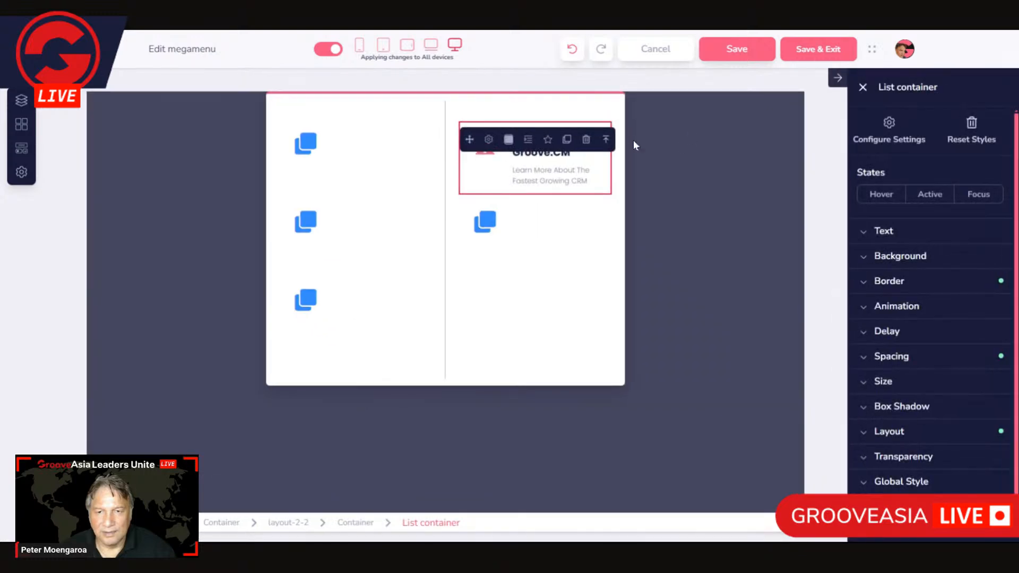
{"action": "left_click", "coordinate": [586, 140]}
{"action": "left_click", "coordinate": [539, 313]}
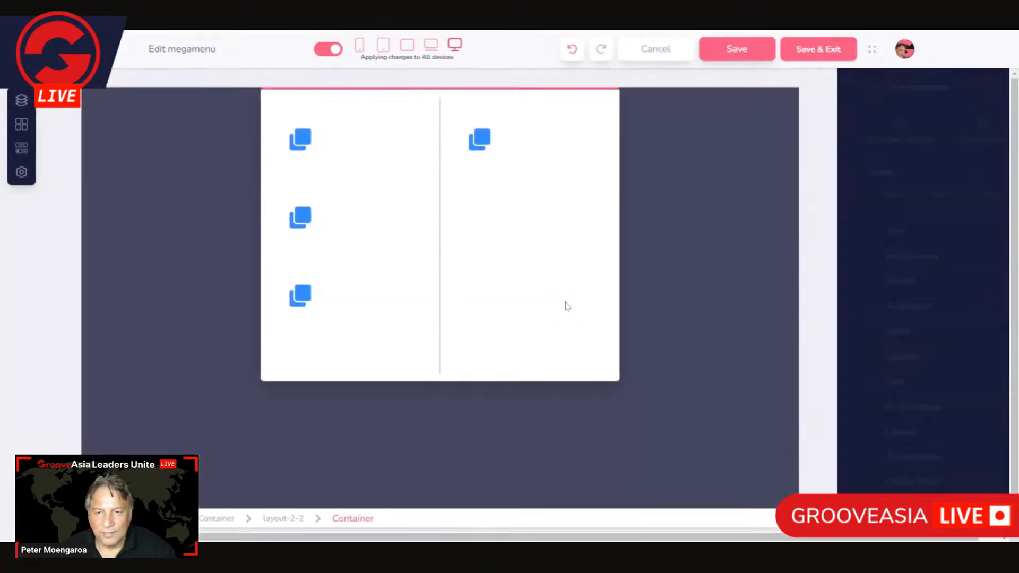
- Duplicate the remaining blue-icon list item in the second column twice
{"action": "left_click", "coordinate": [673, 159]}
{"action": "left_click", "coordinate": [697, 165]}
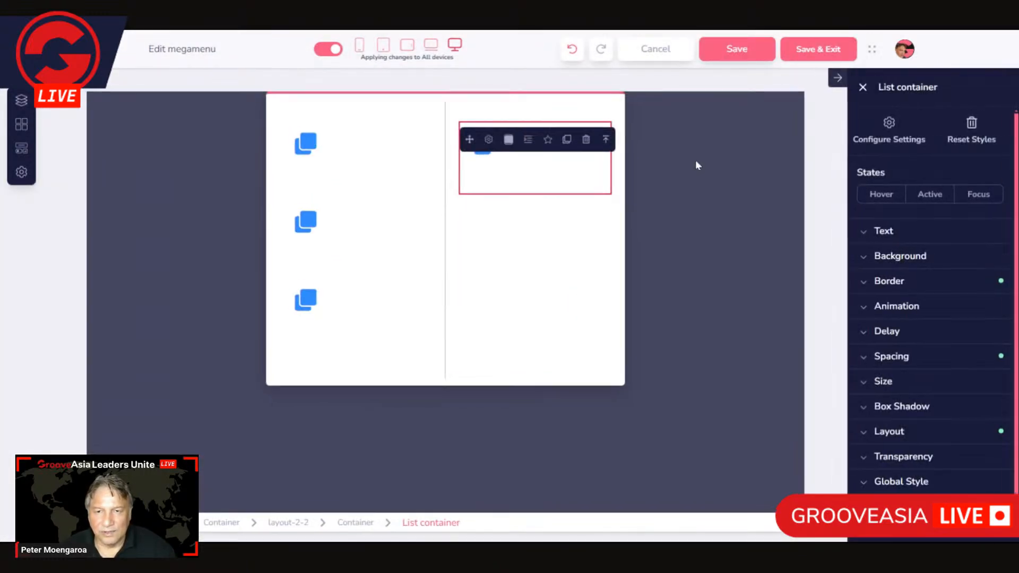
{"action": "left_click", "coordinate": [567, 140]}
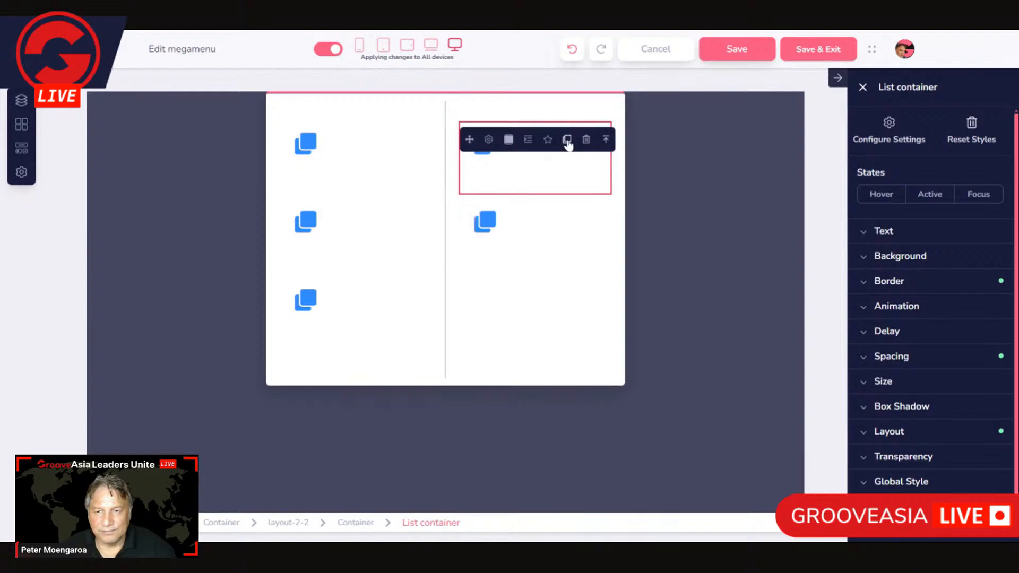
{"action": "left_click", "coordinate": [567, 140]}
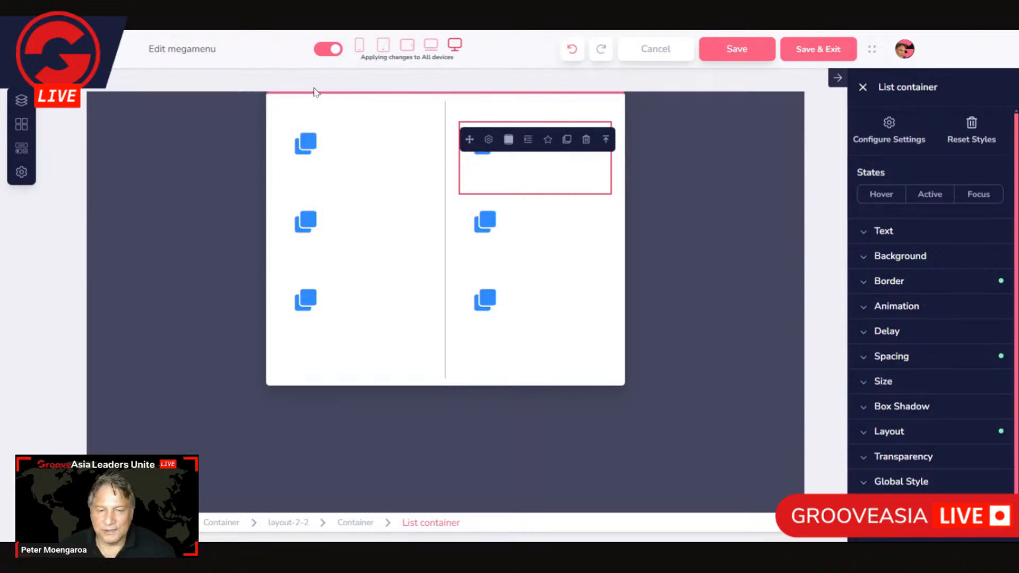
- Set the top border width and all corner radii of the megamenu's layout-2-2 element to 0 px
{"action": "left_click", "coordinate": [275, 111]}
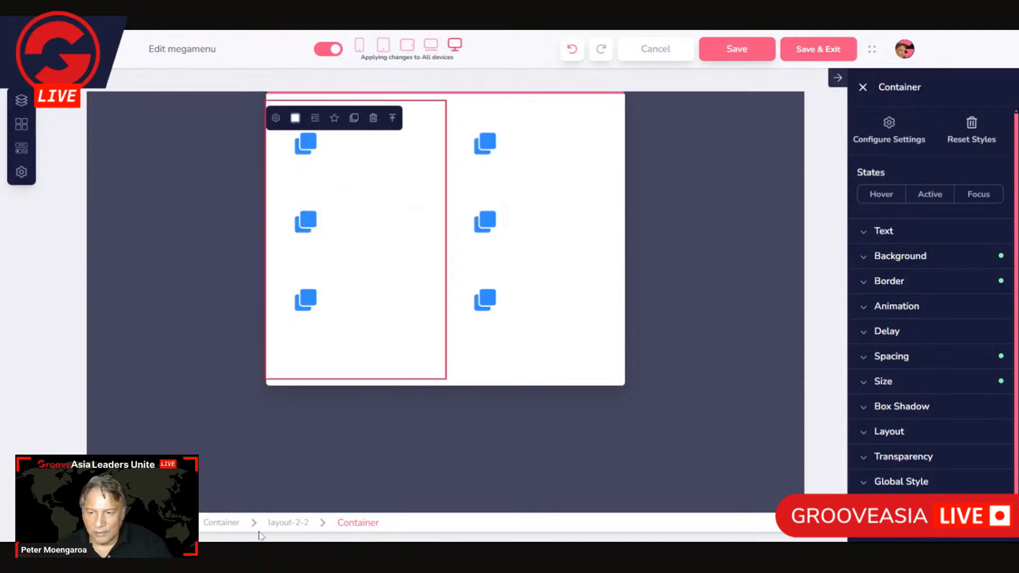
{"action": "left_click", "coordinate": [236, 524]}
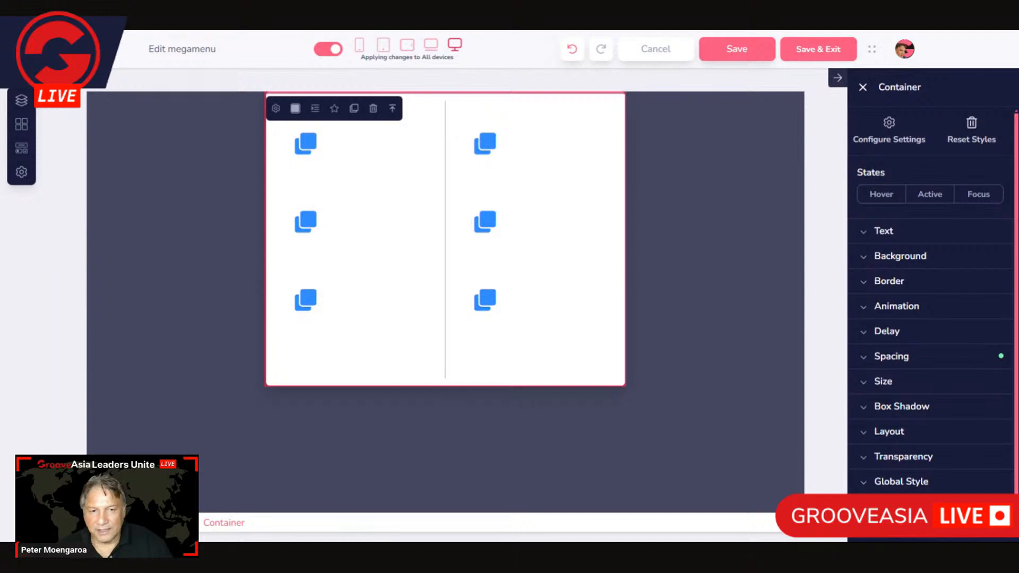
{"action": "left_click", "coordinate": [422, 365]}
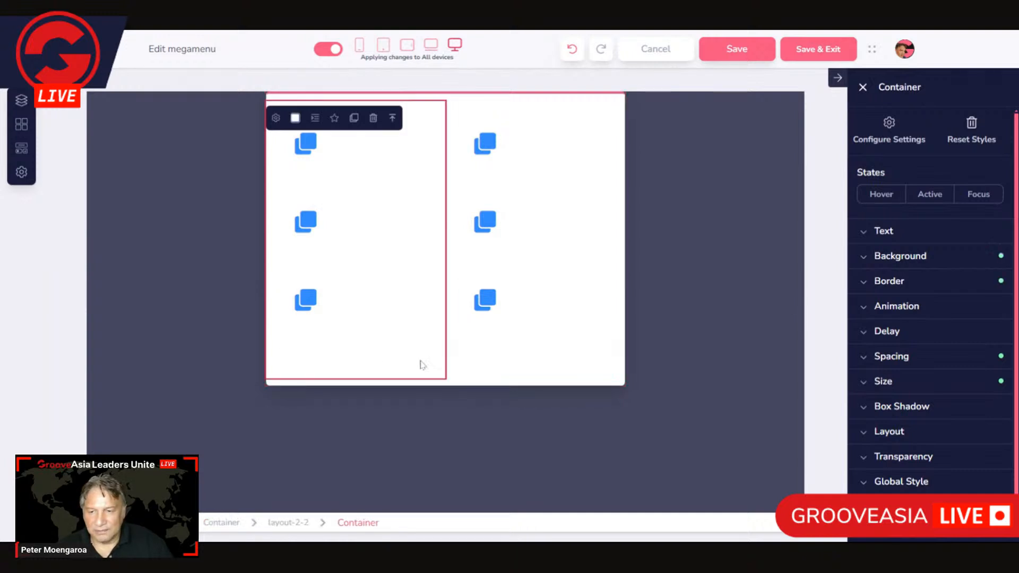
{"action": "left_click", "coordinate": [292, 526]}
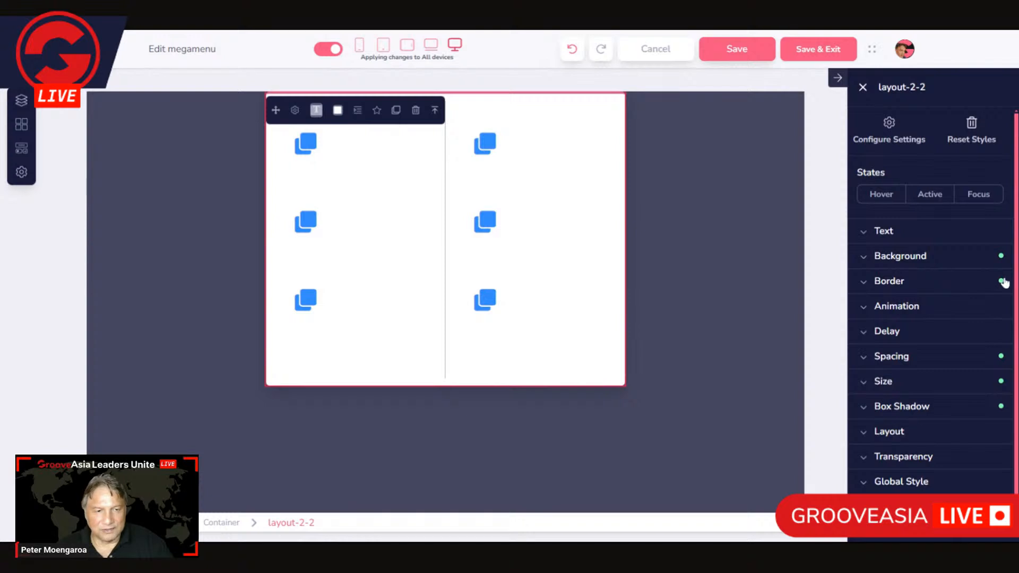
{"action": "left_click", "coordinate": [931, 284]}
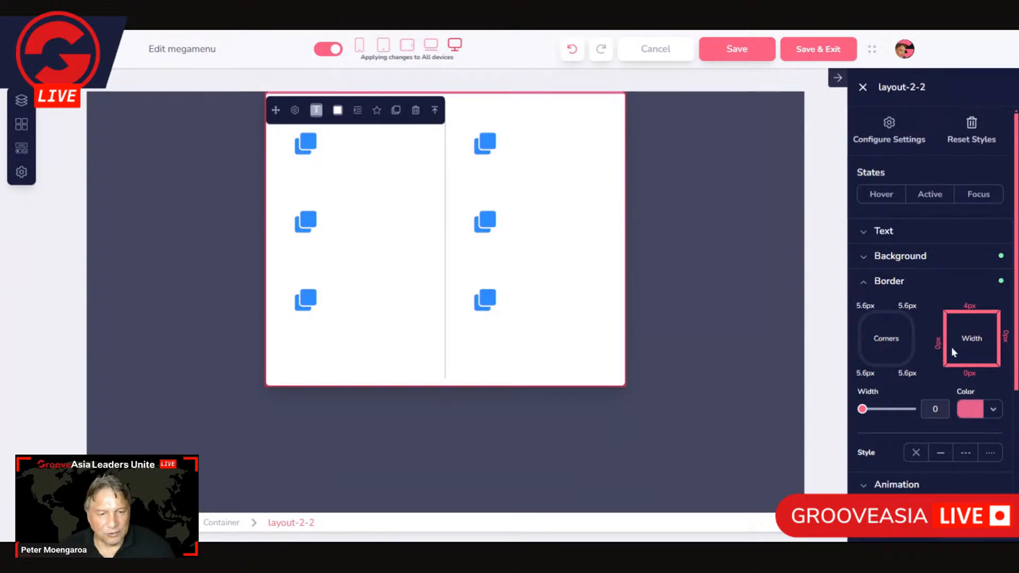
{"action": "left_click", "coordinate": [974, 344]}
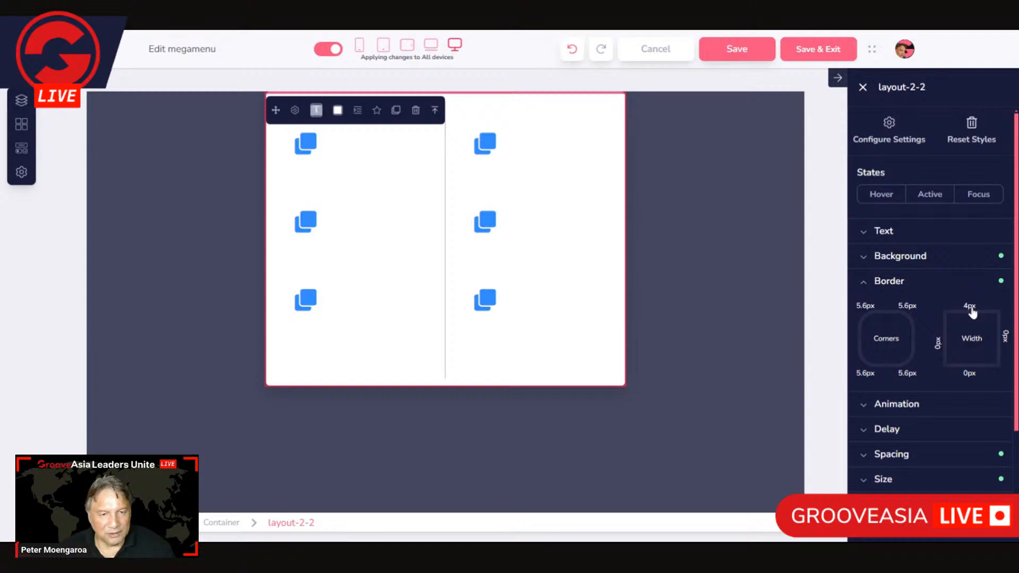
{"action": "left_click", "coordinate": [973, 312]}
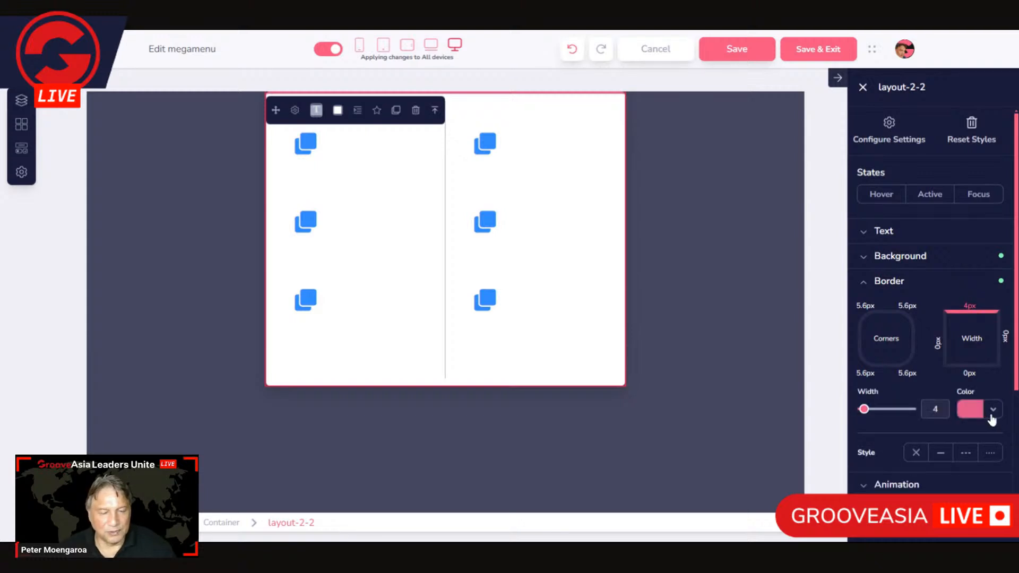
{"action": "left_click_drag", "start_coordinate": [872, 413], "coordinate": [847, 414]}
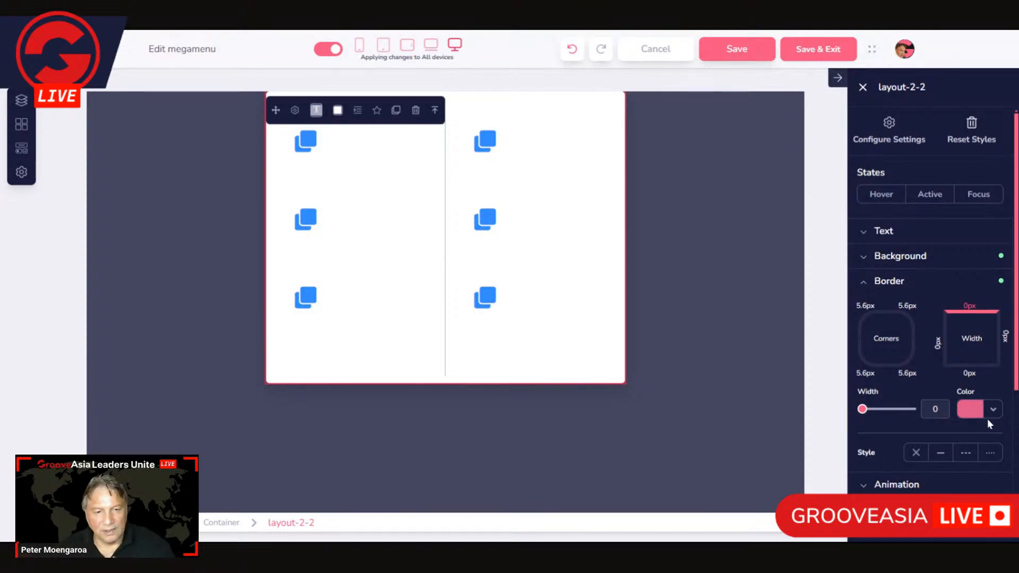
{"action": "left_click", "coordinate": [891, 340]}
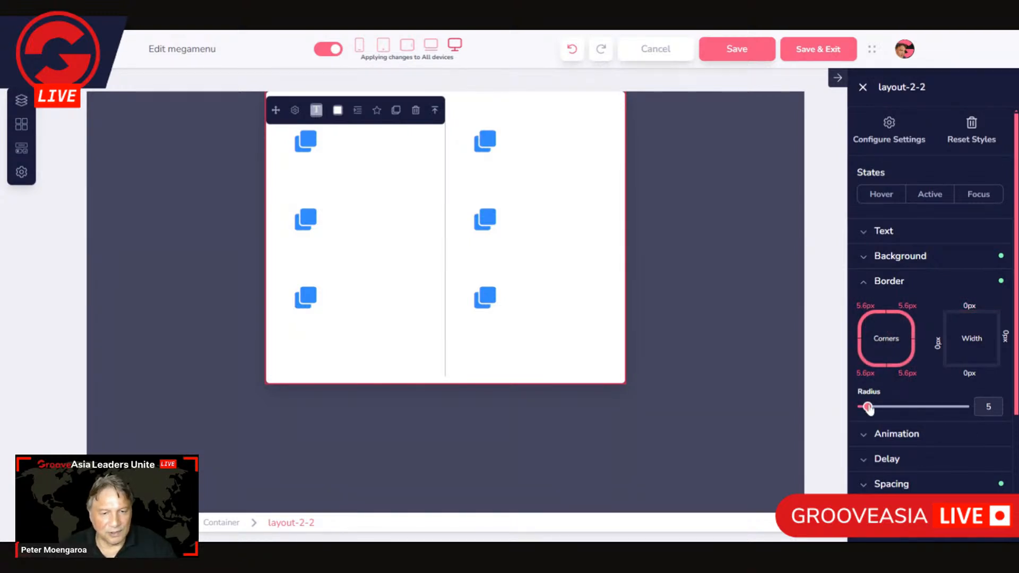
{"action": "left_click_drag", "start_coordinate": [867, 408], "coordinate": [819, 410]}
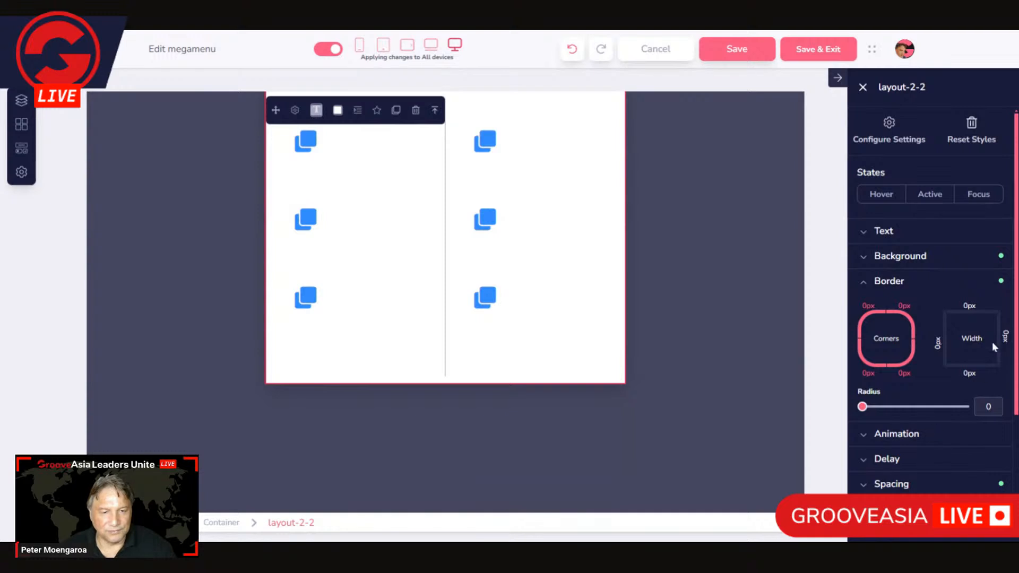
- Set the border of the megamenu's layout-2-2 element to No Color on all sides
{"action": "left_click", "coordinate": [972, 348]}
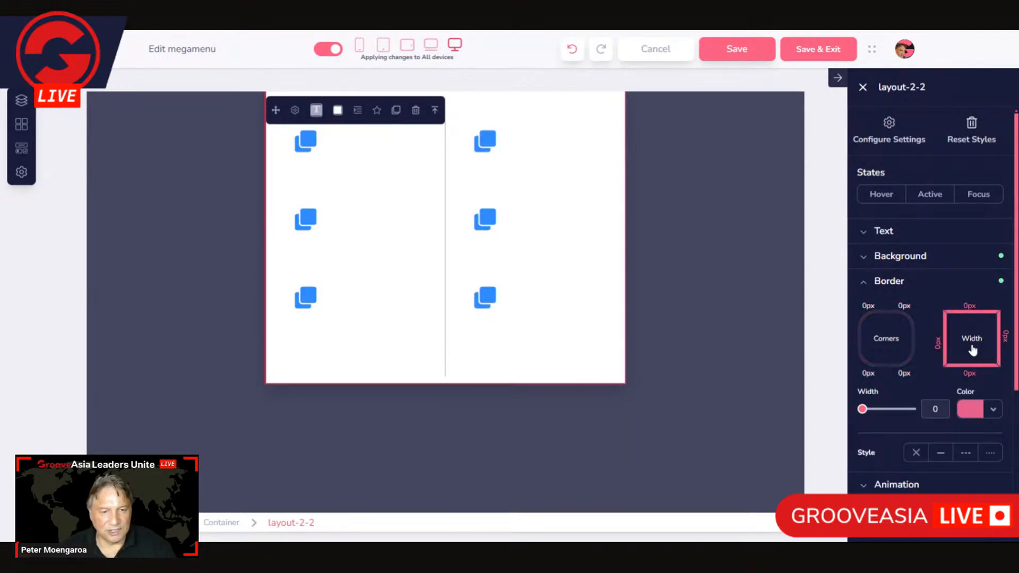
{"action": "left_click", "coordinate": [971, 411]}
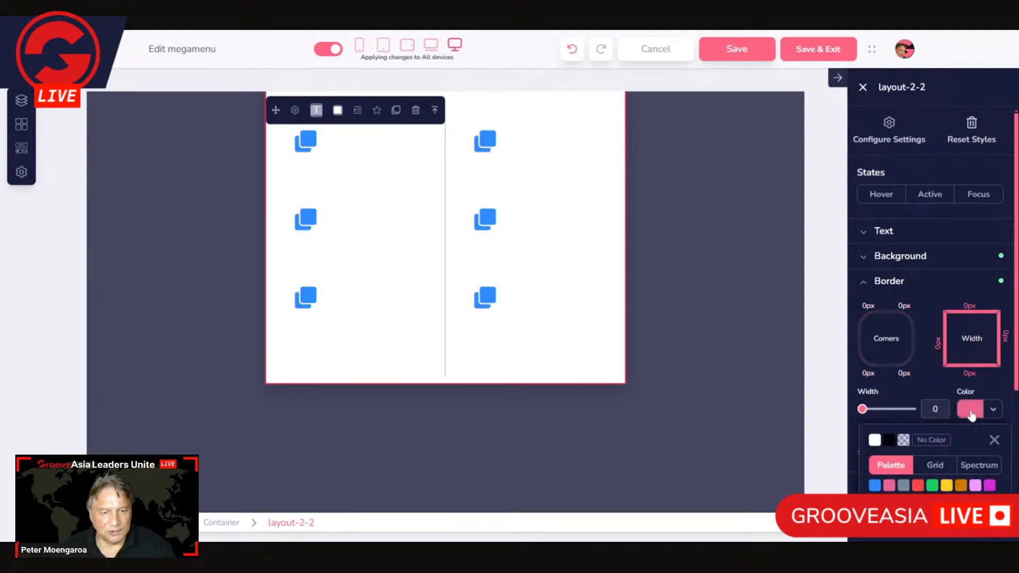
{"action": "left_click", "coordinate": [932, 440]}
{"action": "left_click", "coordinate": [934, 385]}
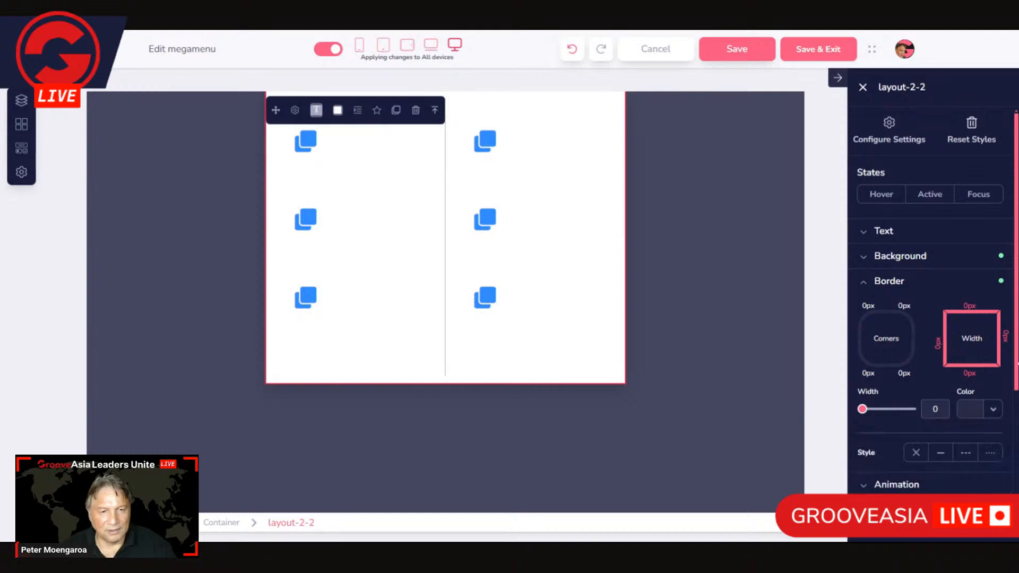
{"action": "left_click", "coordinate": [966, 283]}
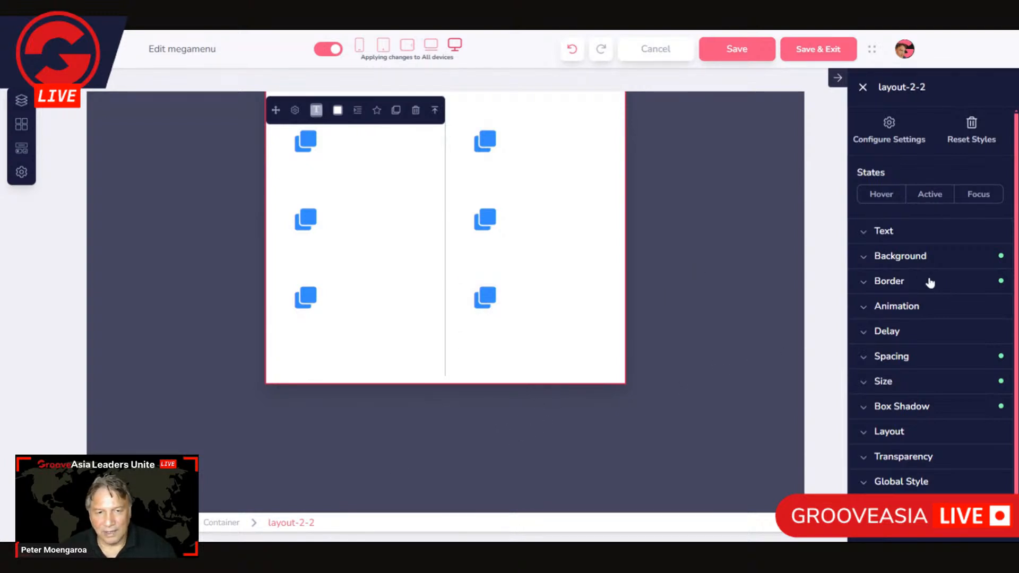
- Try a black background on the layout-2-2 element and undo the change
{"action": "left_click", "coordinate": [892, 260]}
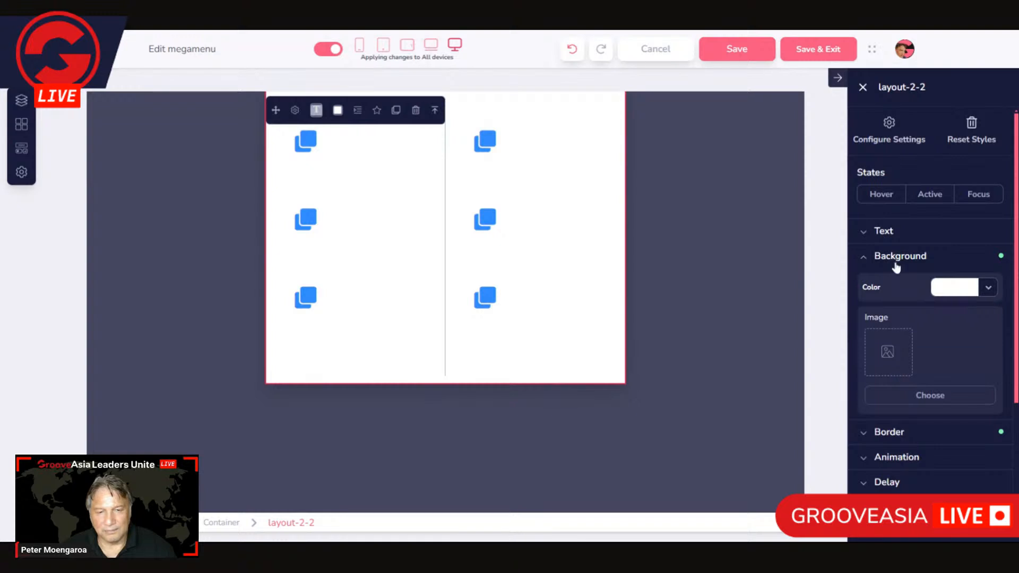
{"action": "left_click", "coordinate": [958, 291]}
{"action": "left_click", "coordinate": [885, 318]}
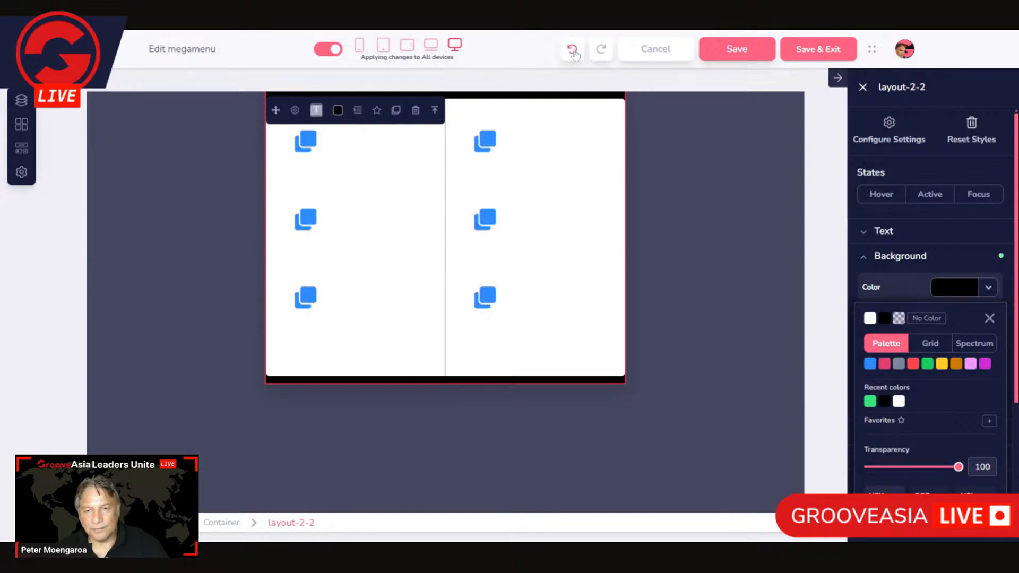
{"action": "left_click", "coordinate": [573, 51]}
{"action": "left_click", "coordinate": [455, 380]}
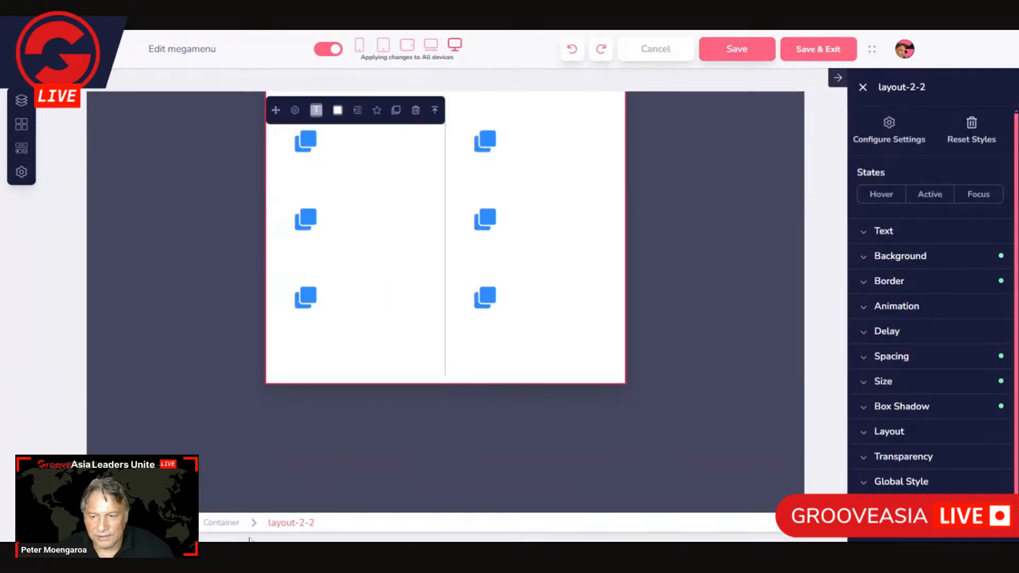
- Check the background settings of the outer container and the block around the layout-2-2 element
{"action": "left_click", "coordinate": [219, 525]}
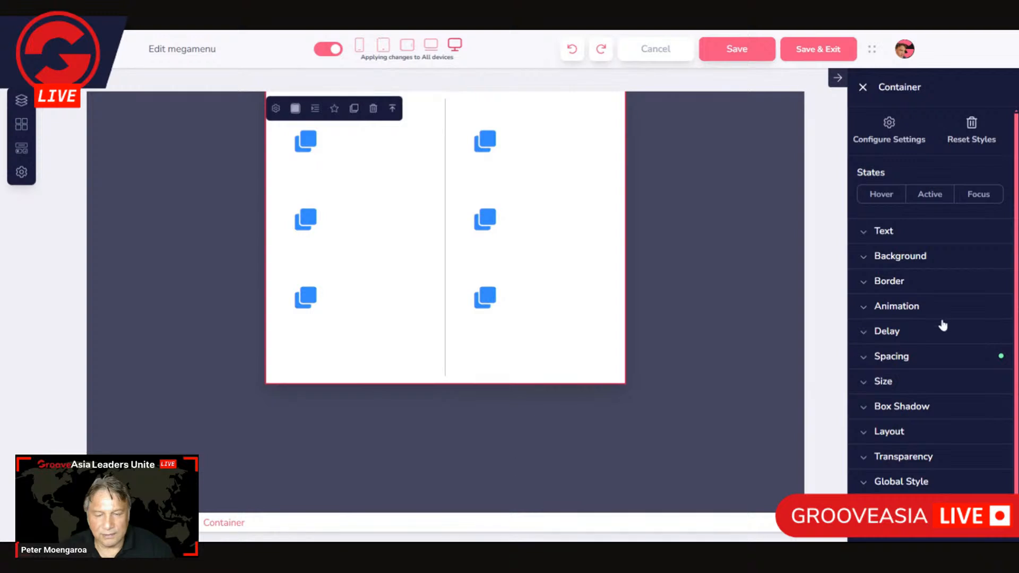
{"action": "left_click", "coordinate": [928, 257]}
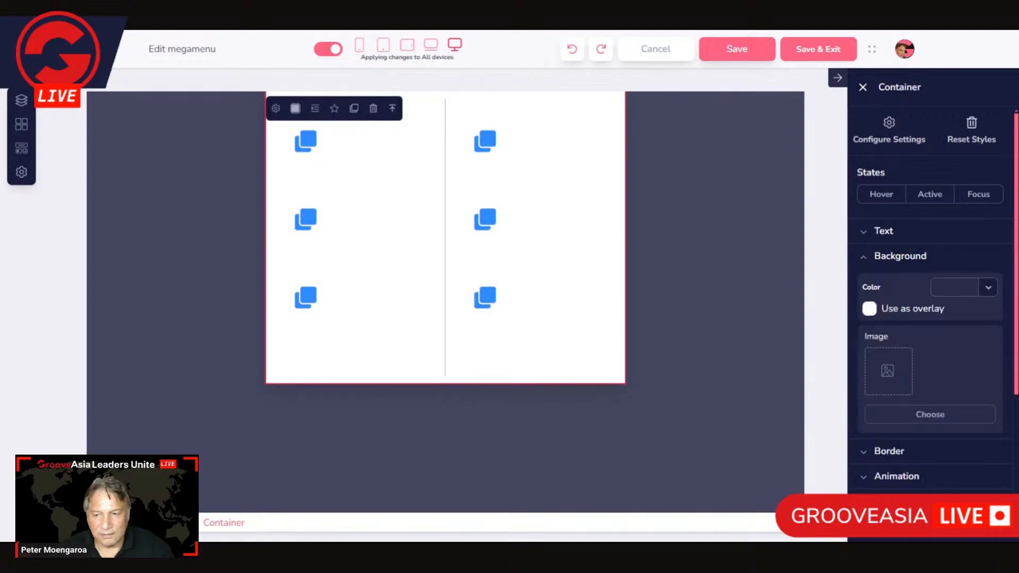
{"action": "left_click", "coordinate": [930, 260]}
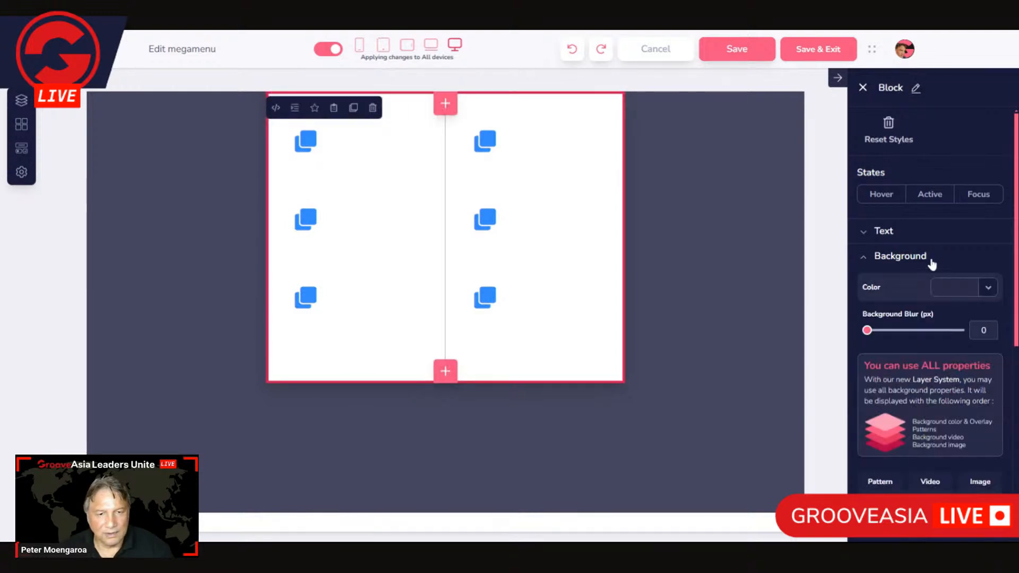
- Set the background colour of the megamenu's second column container to black
{"action": "left_click", "coordinate": [547, 362]}
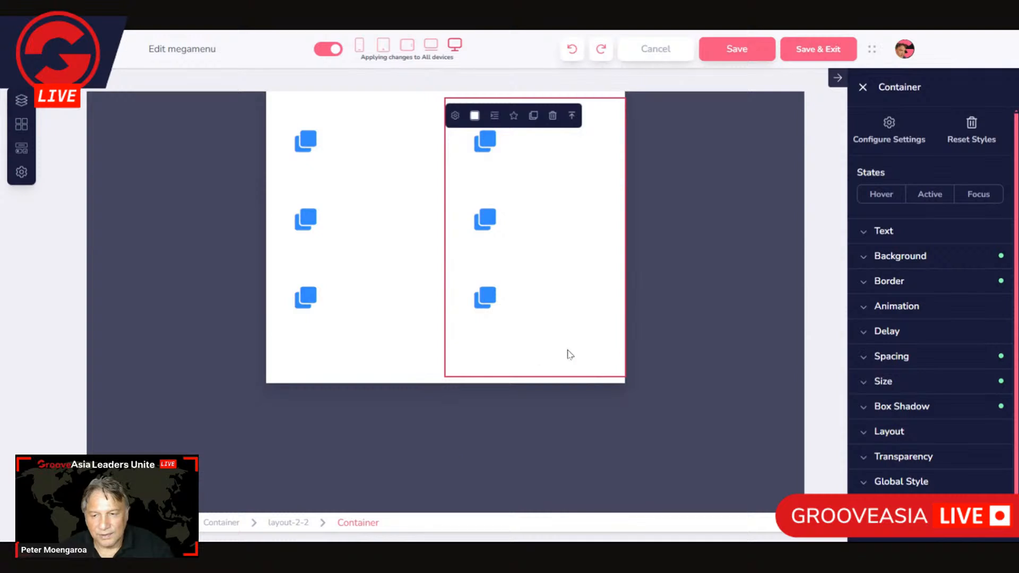
{"action": "left_click", "coordinate": [930, 257]}
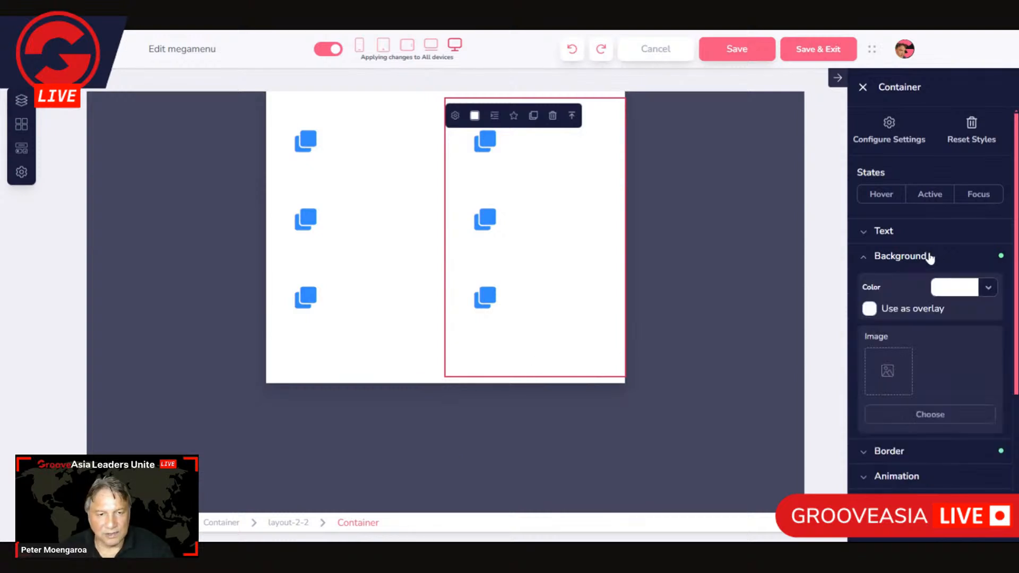
{"action": "left_click", "coordinate": [962, 291]}
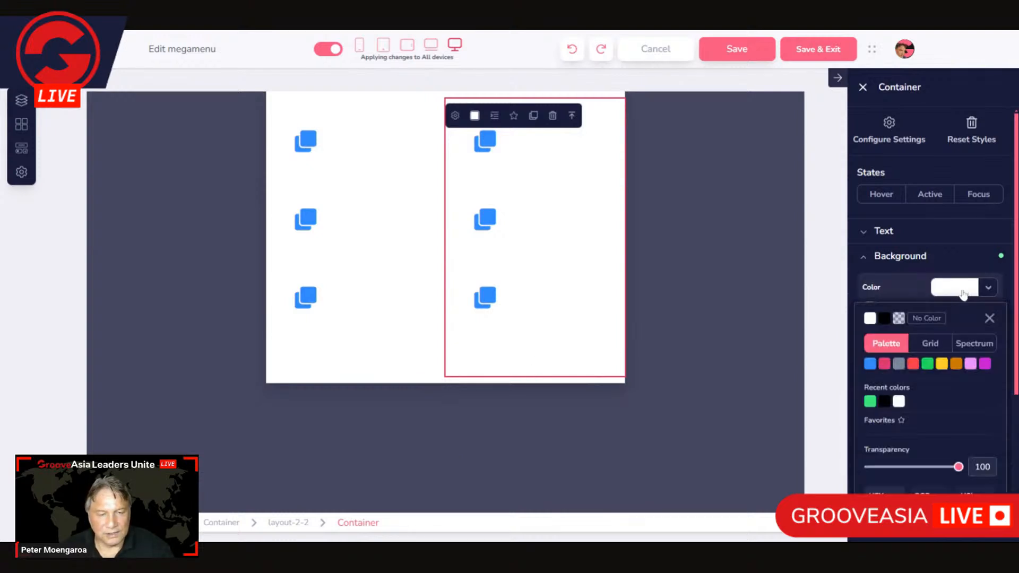
{"action": "left_click", "coordinate": [885, 318]}
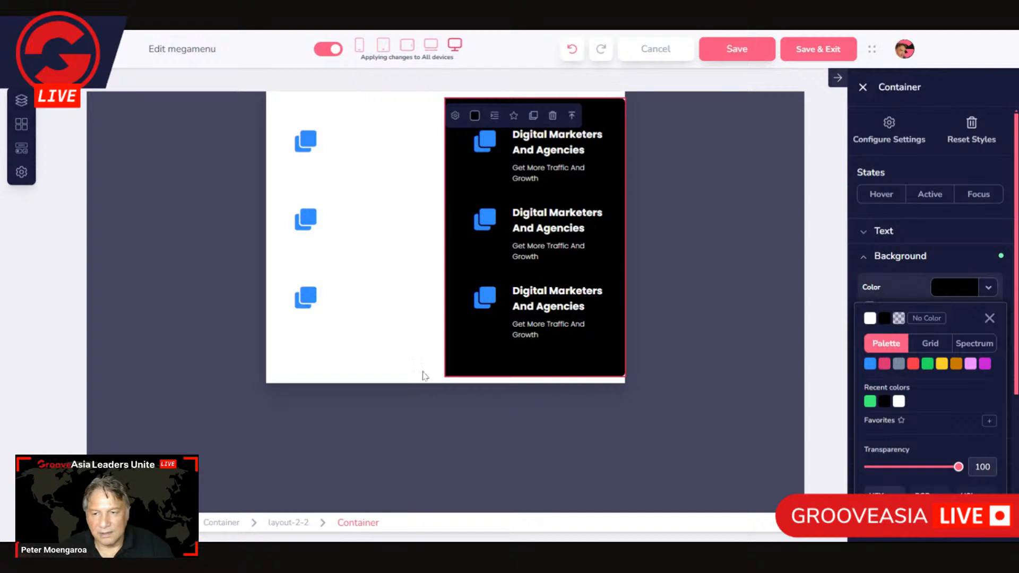
- Set the background colour of the megamenu's first column container to black
{"action": "left_click", "coordinate": [424, 371]}
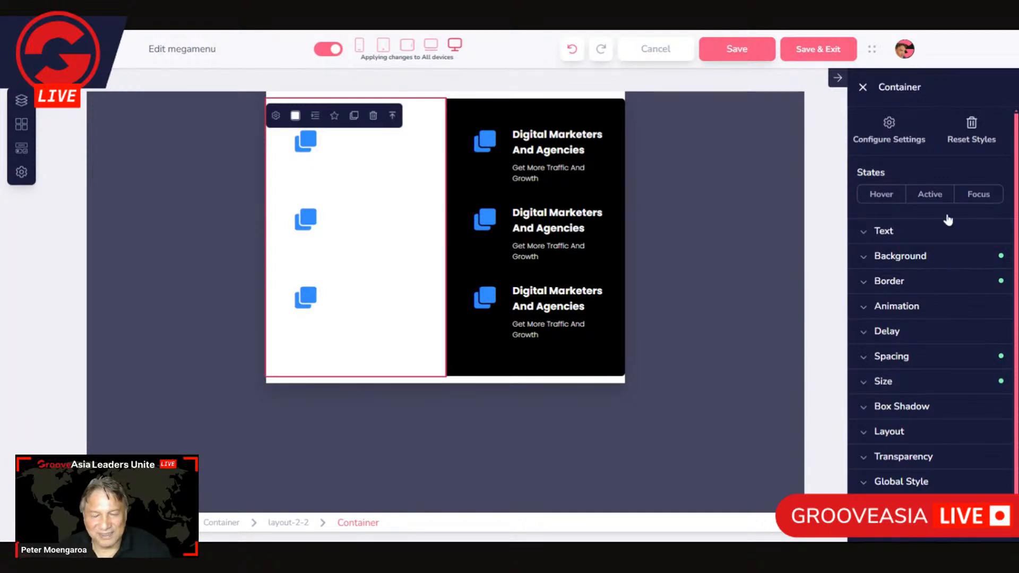
{"action": "left_click", "coordinate": [929, 263]}
{"action": "left_click", "coordinate": [950, 291]}
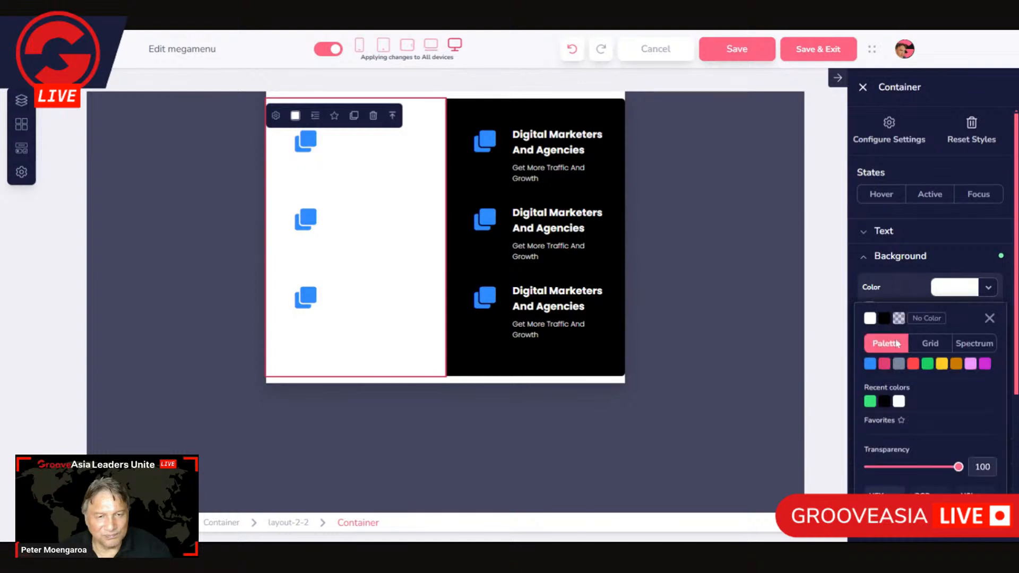
{"action": "left_click", "coordinate": [884, 318]}
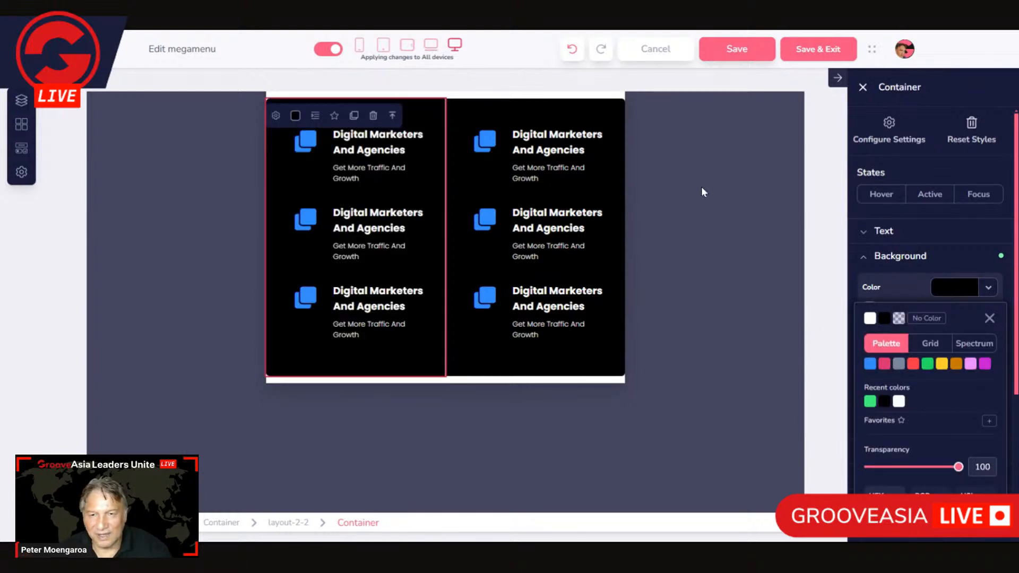
- Set the background colour of the layout-2-2 element behind both columns to black
{"action": "left_click", "coordinate": [609, 111]}
{"action": "left_click", "coordinate": [626, 130]}
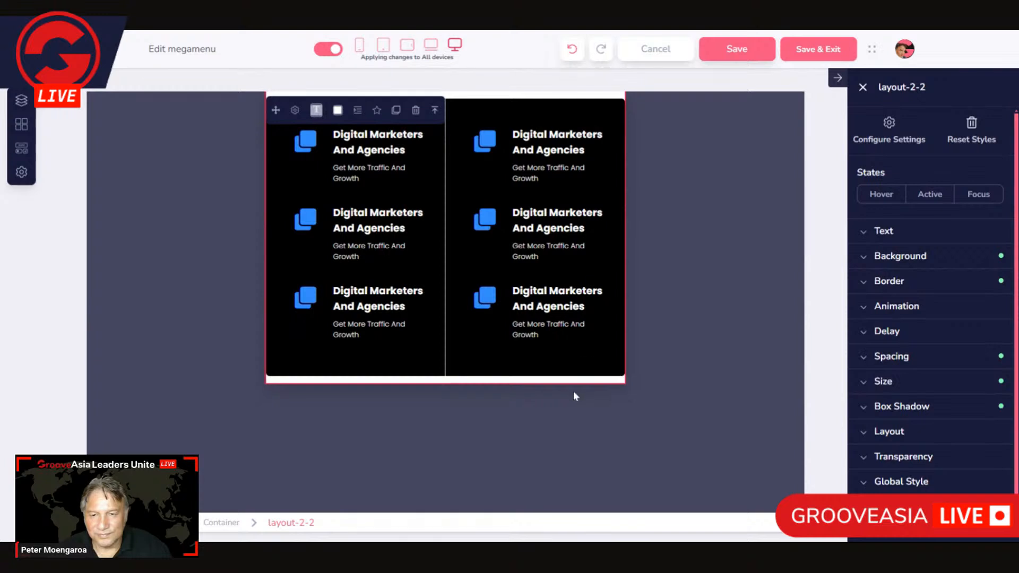
{"action": "left_click", "coordinate": [439, 373]}
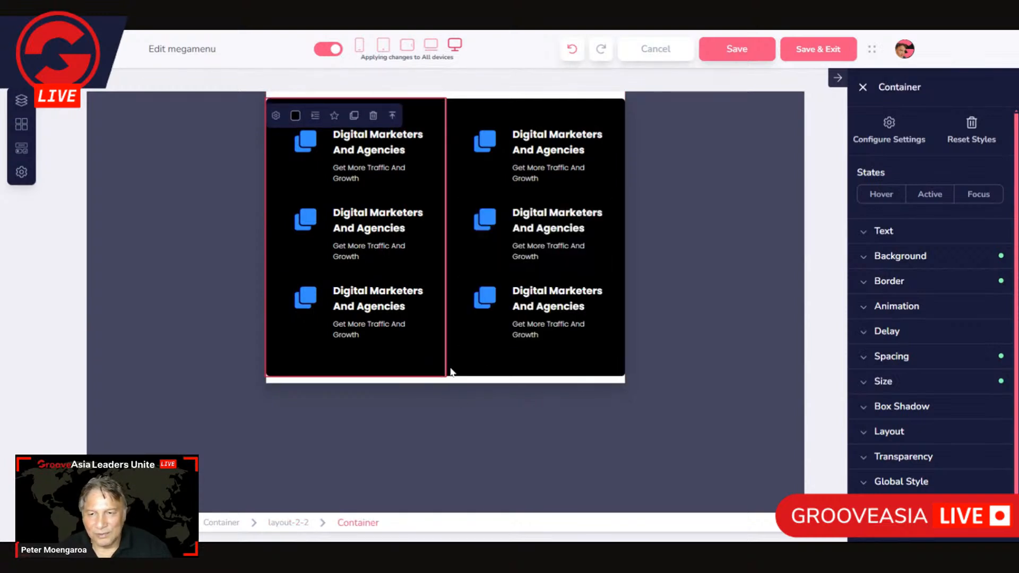
{"action": "left_click", "coordinate": [576, 374]}
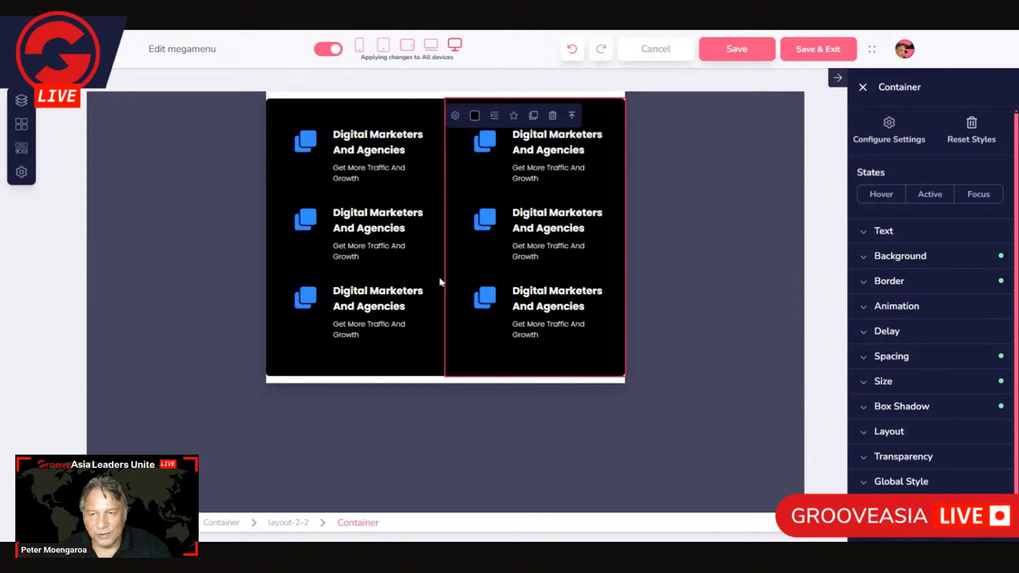
{"action": "left_click", "coordinate": [381, 382]}
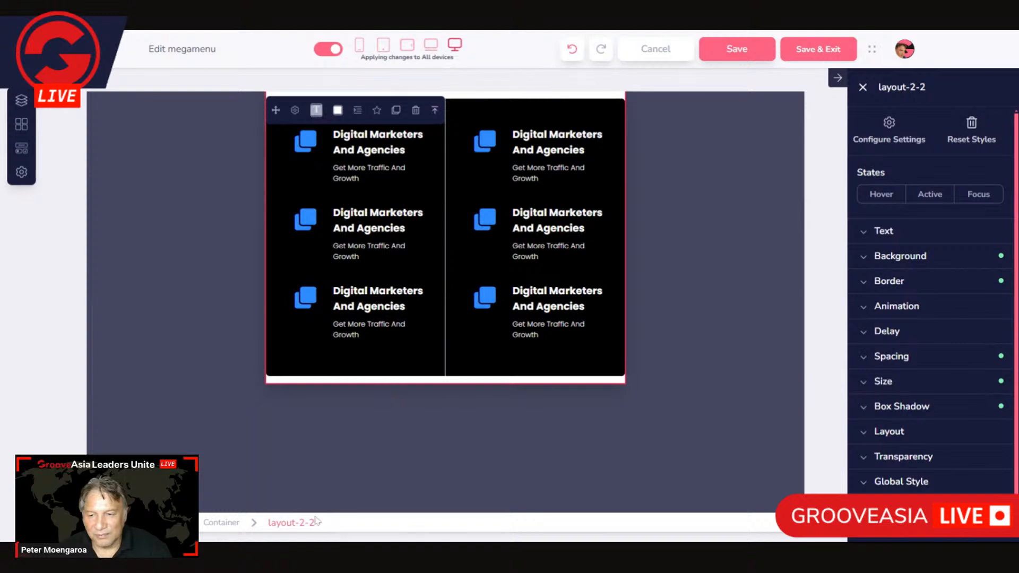
{"action": "left_click", "coordinate": [914, 259]}
{"action": "left_click", "coordinate": [956, 292]}
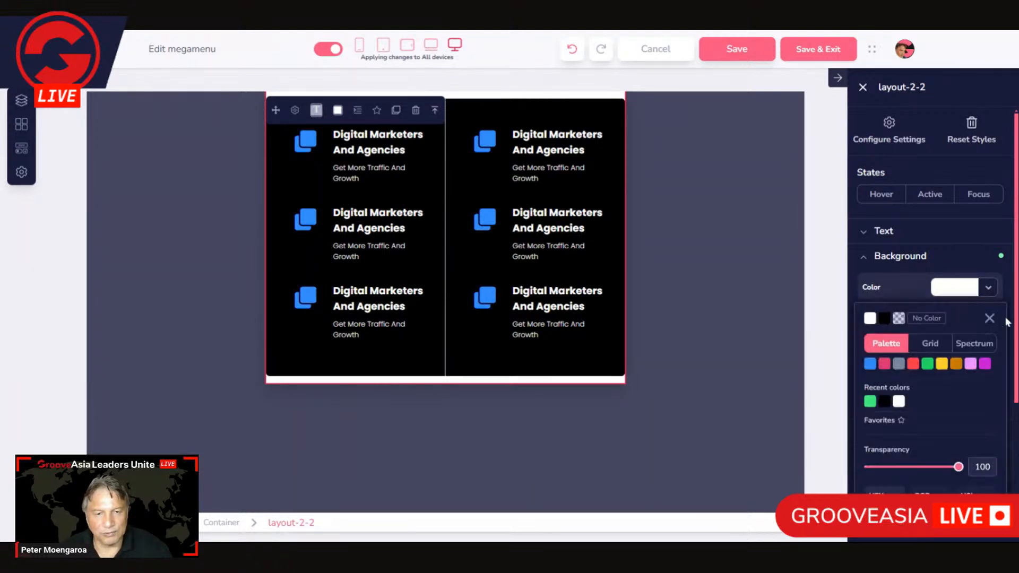
{"action": "left_click", "coordinate": [884, 318]}
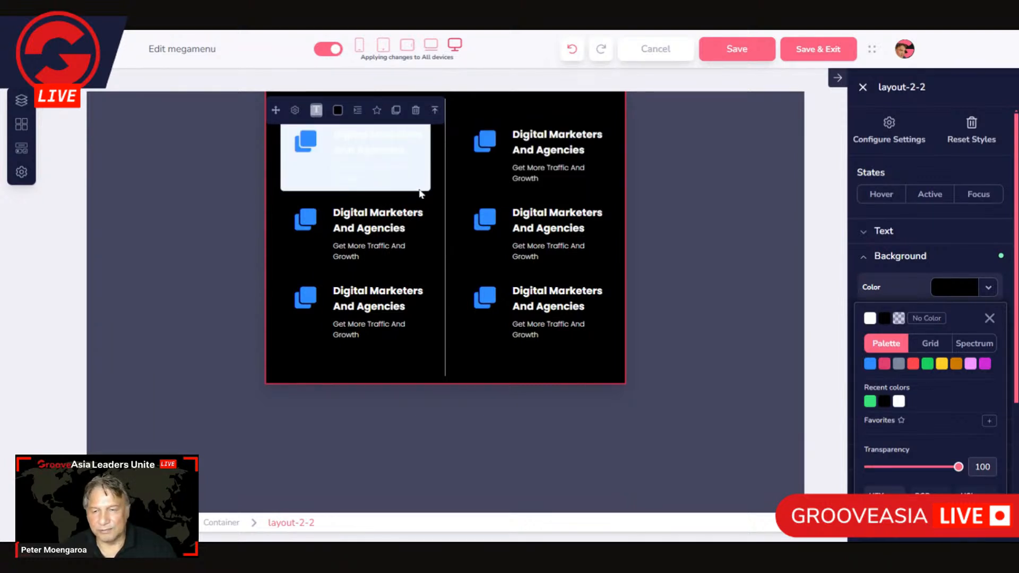
- Set the hover-state background of the first column's first list item to a dark slate grey from the palette
{"action": "left_click", "coordinate": [421, 193]}
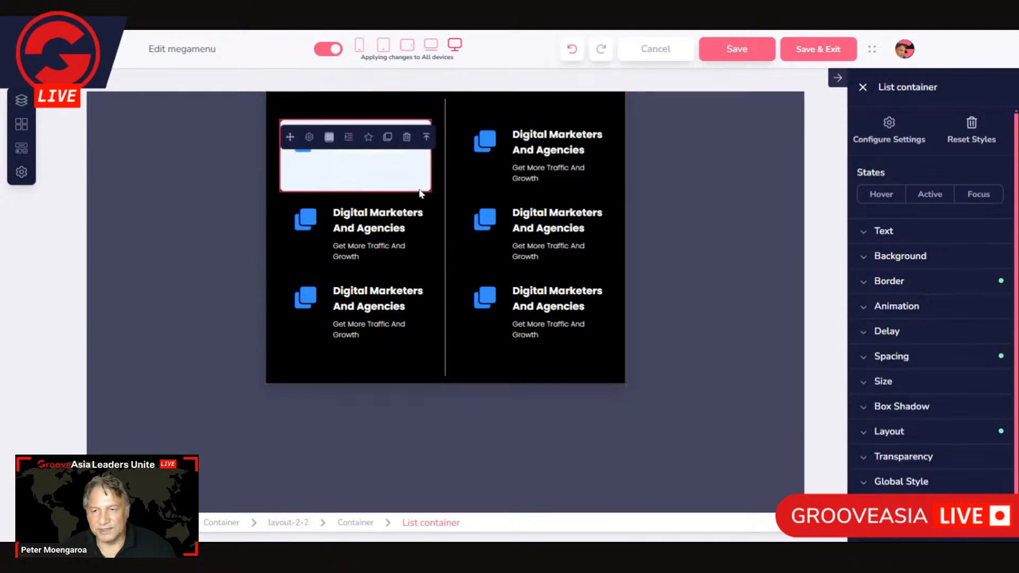
{"action": "left_click", "coordinate": [911, 257]}
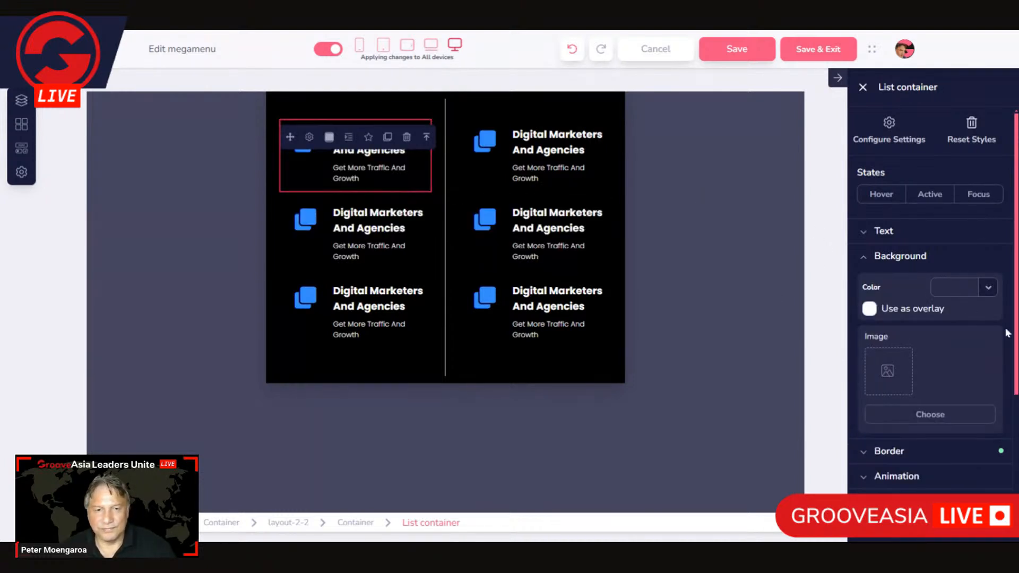
{"action": "left_click", "coordinate": [880, 195]}
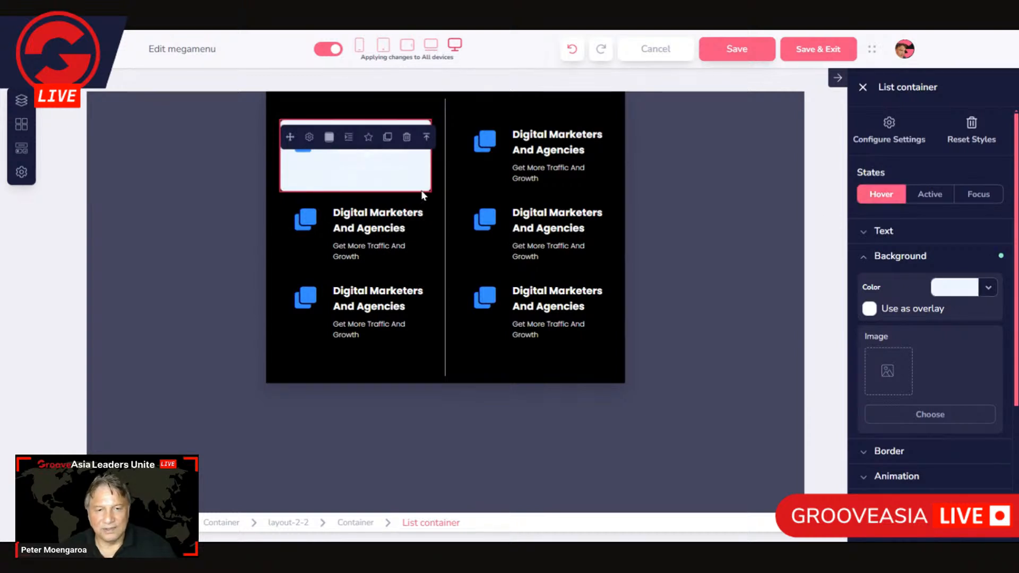
{"action": "left_click", "coordinate": [953, 291]}
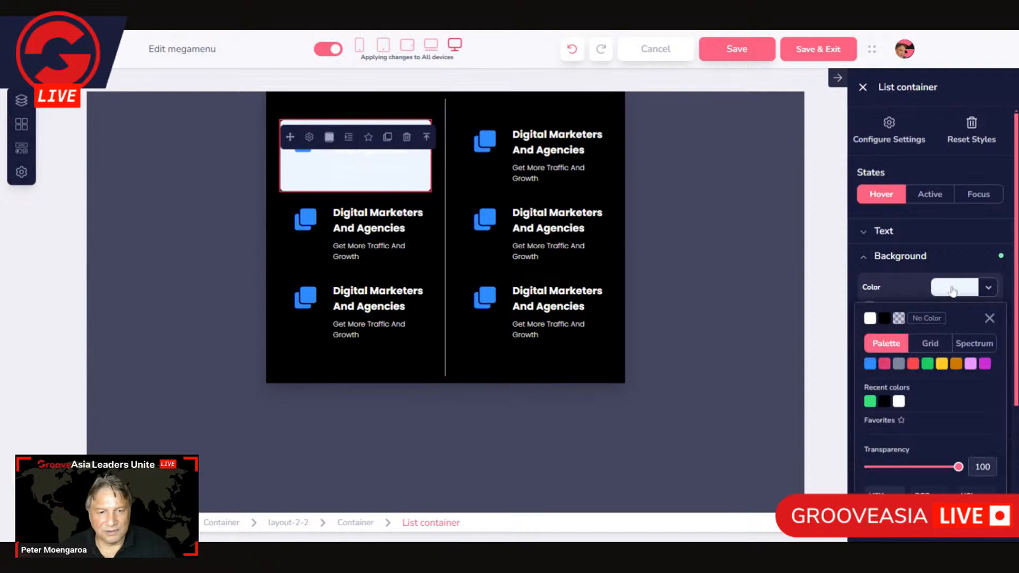
{"action": "mouse_move", "coordinate": [899, 365]}
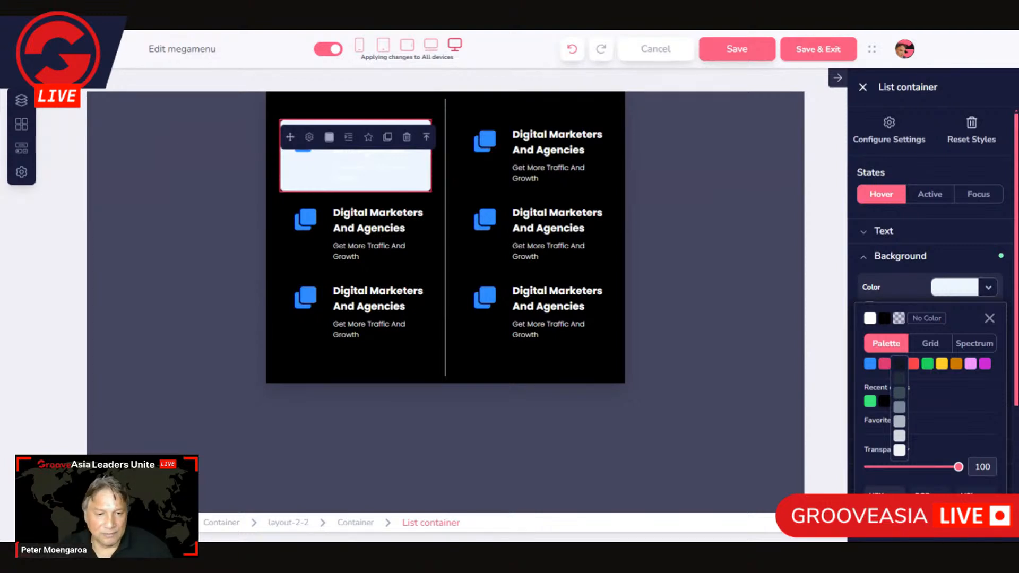
{"action": "left_click", "coordinate": [902, 396]}
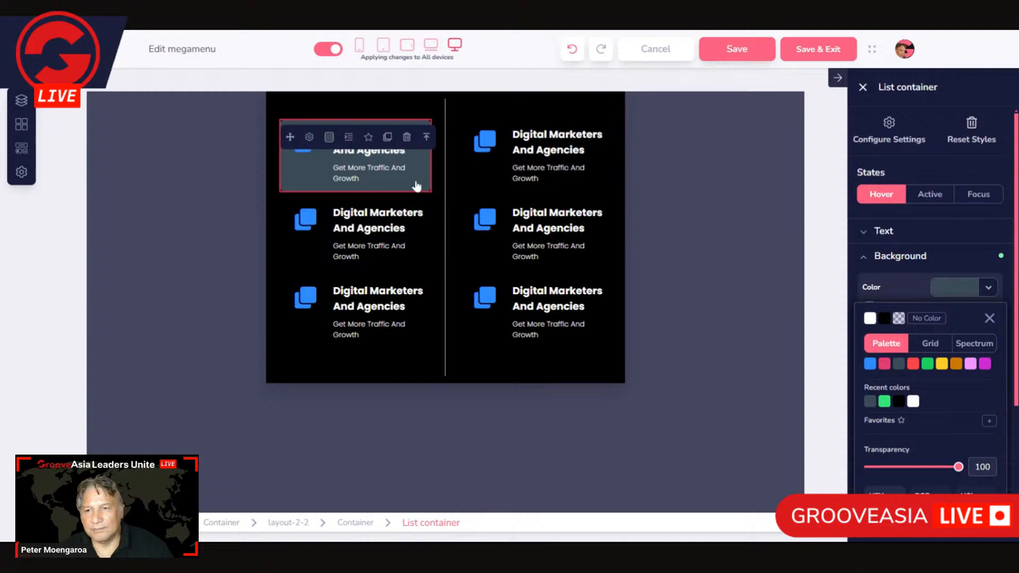
- Give the first column's second list item the same recent dark slate grey as its hover-state background
{"action": "double_click", "coordinate": [574, 169]}
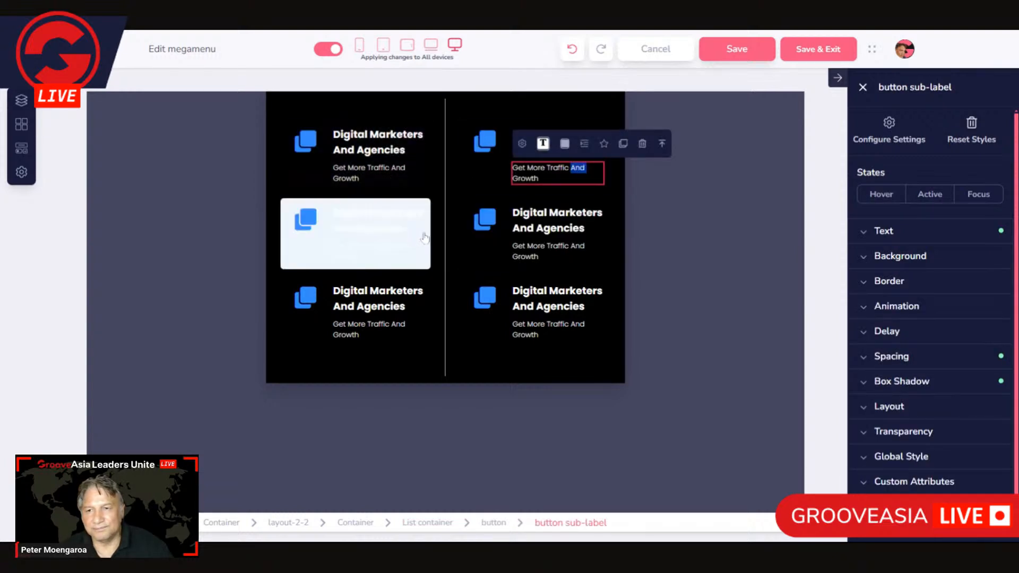
{"action": "left_click", "coordinate": [423, 269]}
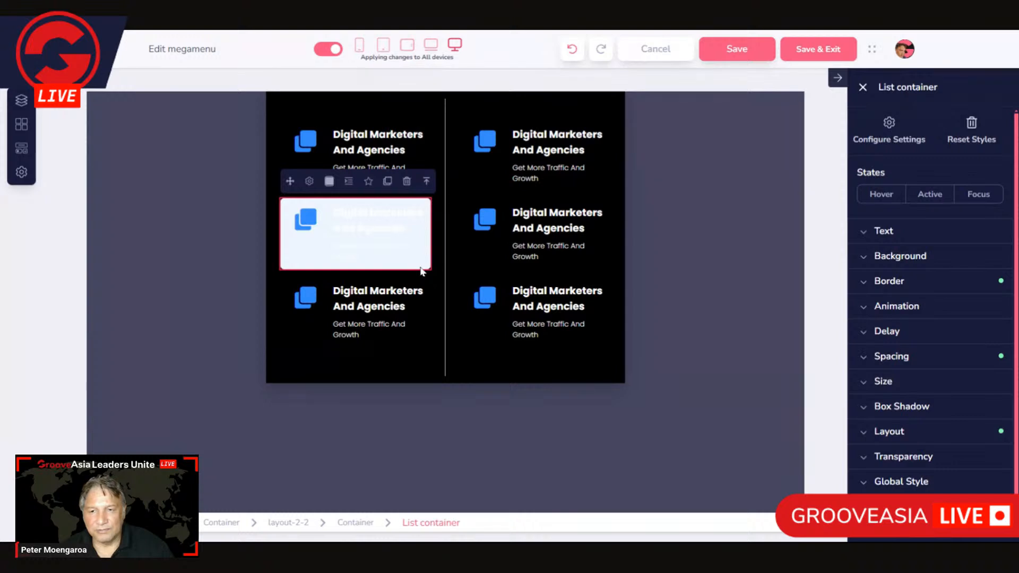
{"action": "left_click", "coordinate": [911, 256]}
{"action": "left_click", "coordinate": [882, 195]}
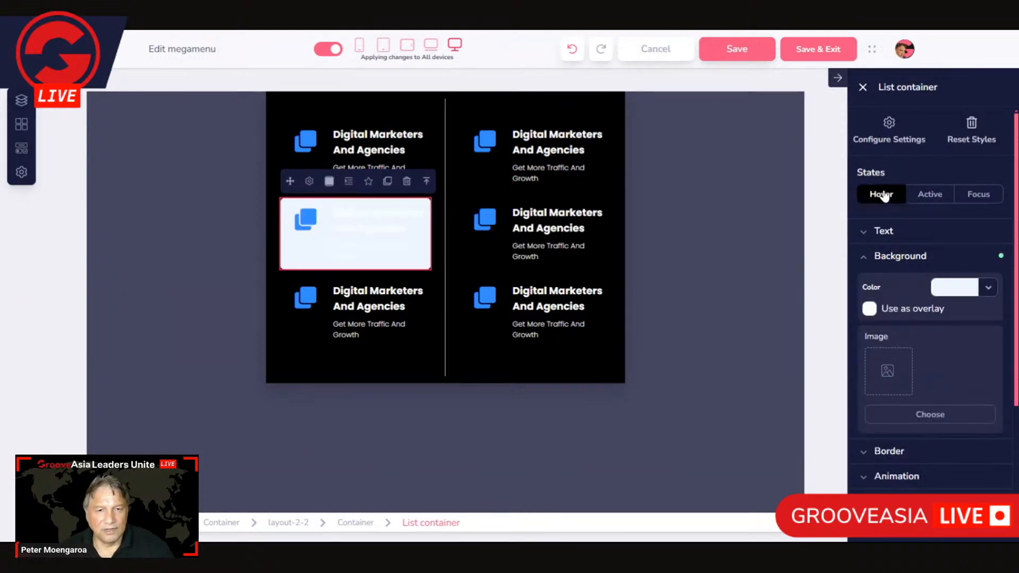
{"action": "left_click", "coordinate": [956, 287]}
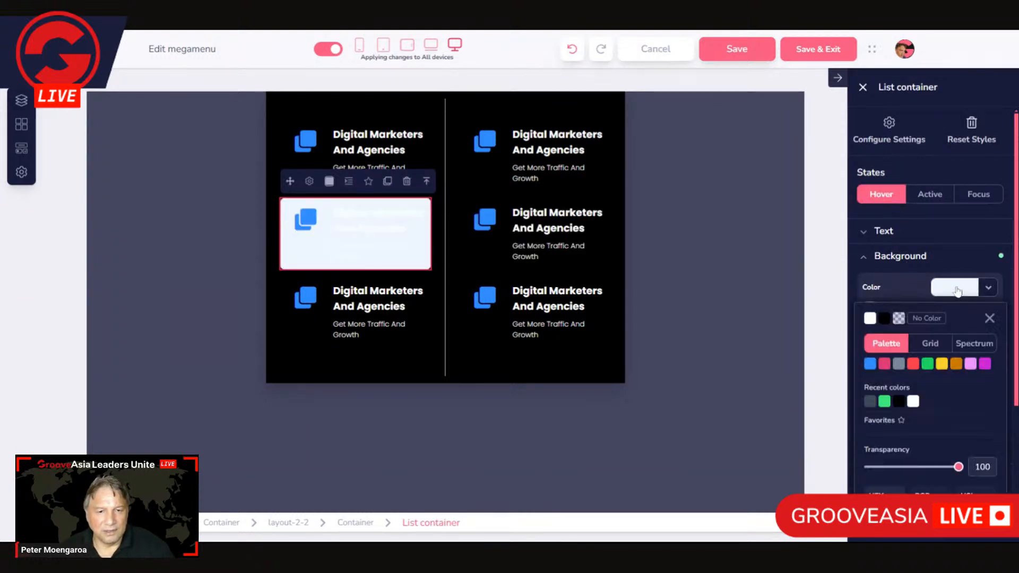
{"action": "left_click", "coordinate": [871, 402]}
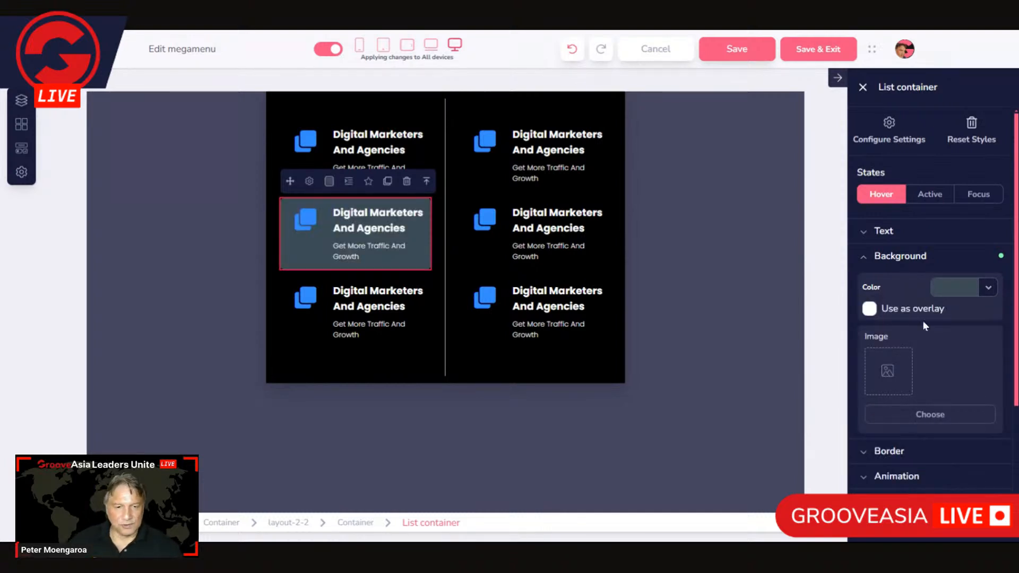
{"action": "left_click", "coordinate": [960, 292]}
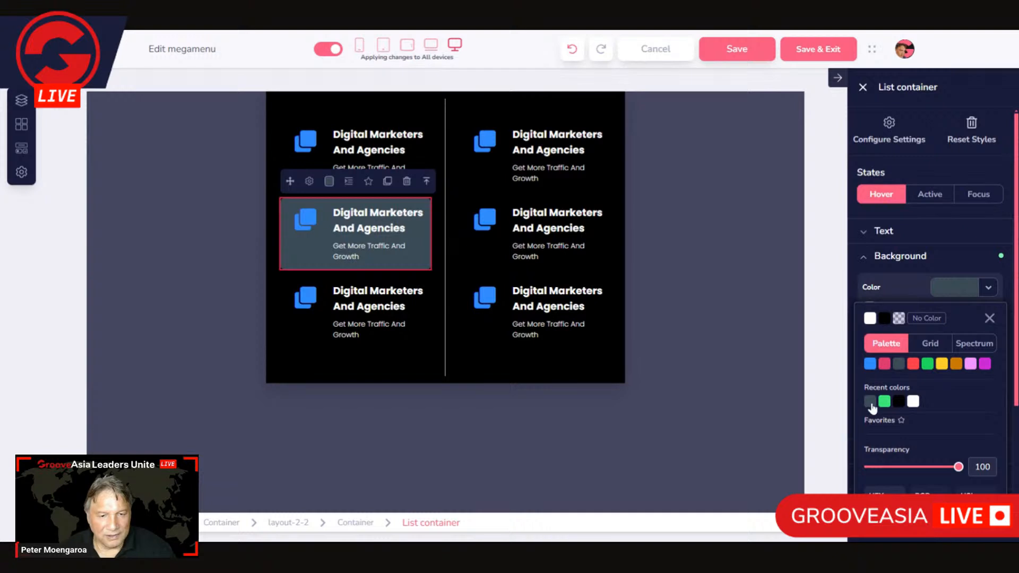
- Save dark slate grey #394b56 and green #36e278 as favourite colours, then reapply the grey favourite to the item's hover background
{"action": "scroll", "coordinate": [880, 410], "scroll_direction": "down", "scroll_amount": 3}
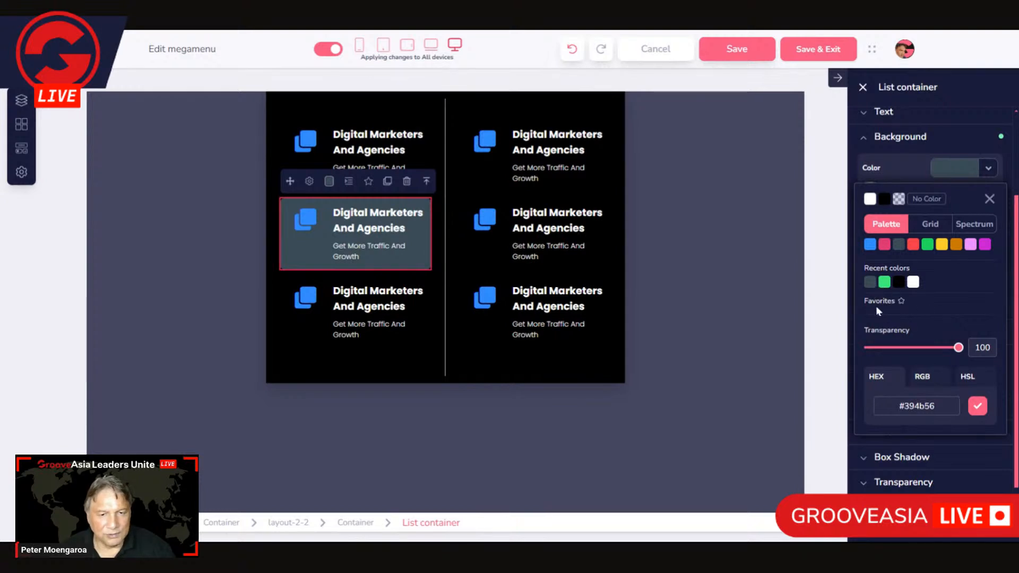
{"action": "left_click", "coordinate": [982, 411]}
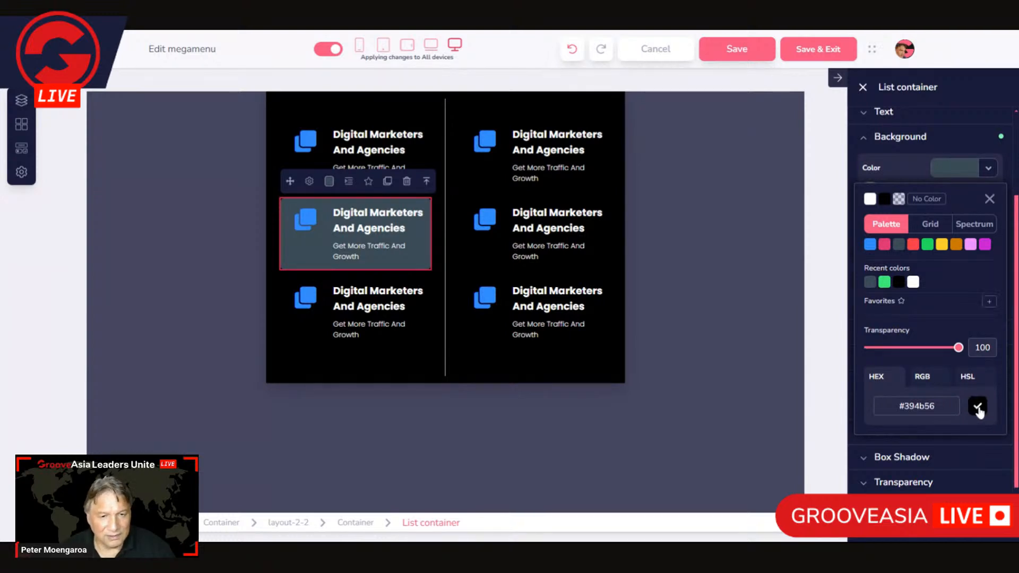
{"action": "left_click", "coordinate": [989, 304]}
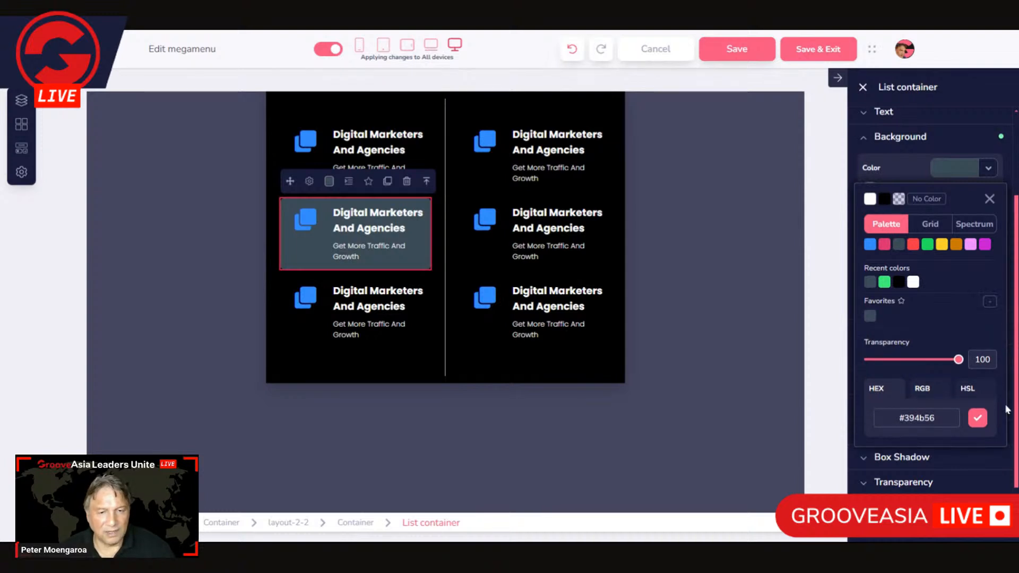
{"action": "left_click", "coordinate": [885, 283]}
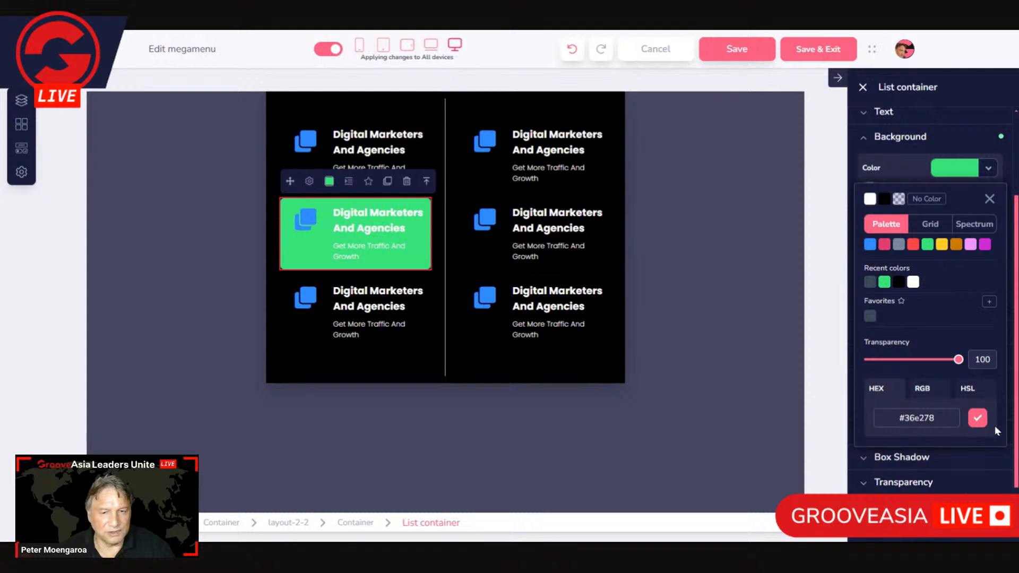
{"action": "left_click", "coordinate": [989, 303]}
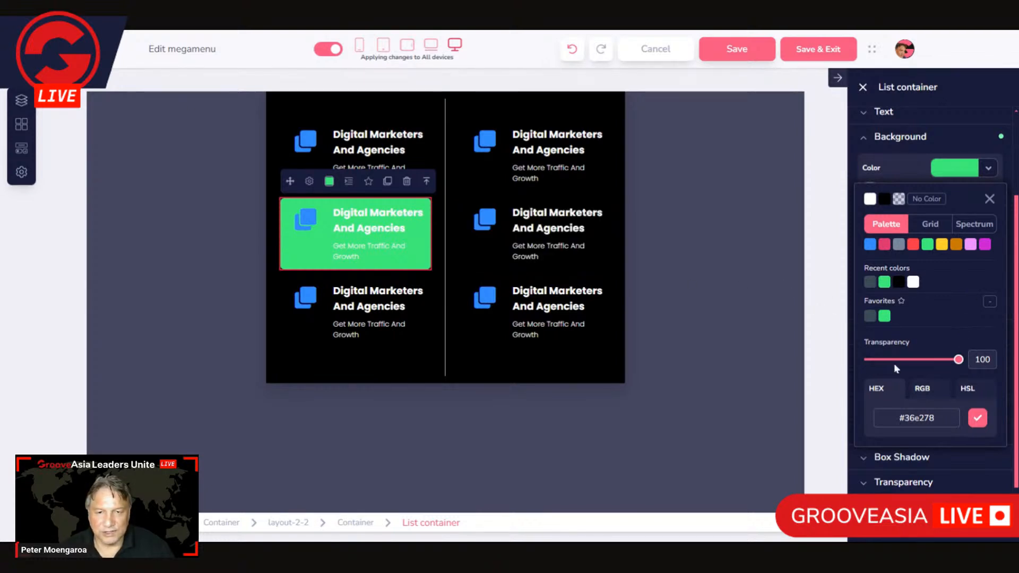
{"action": "left_click", "coordinate": [871, 318]}
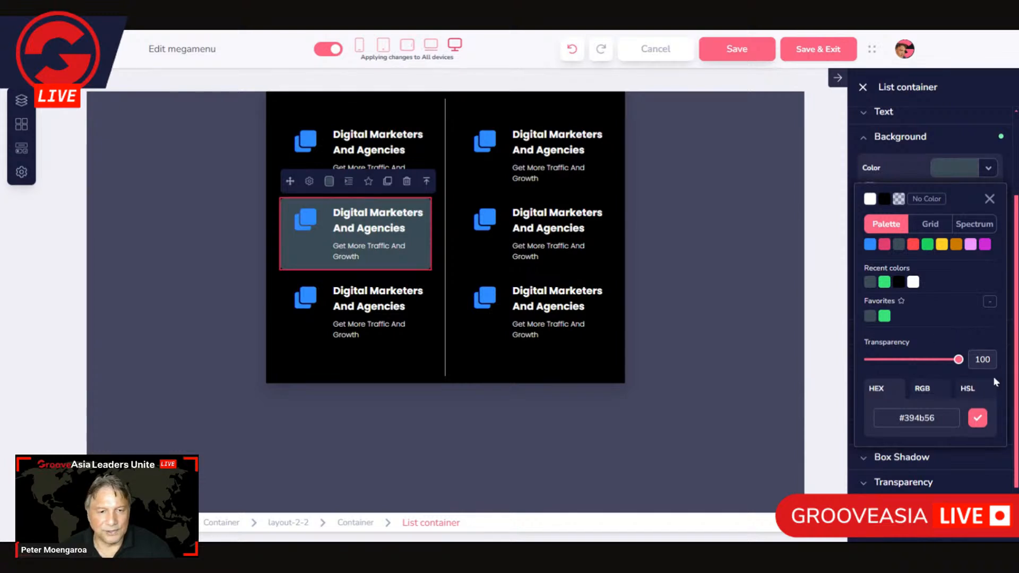
{"action": "left_click", "coordinate": [985, 199]}
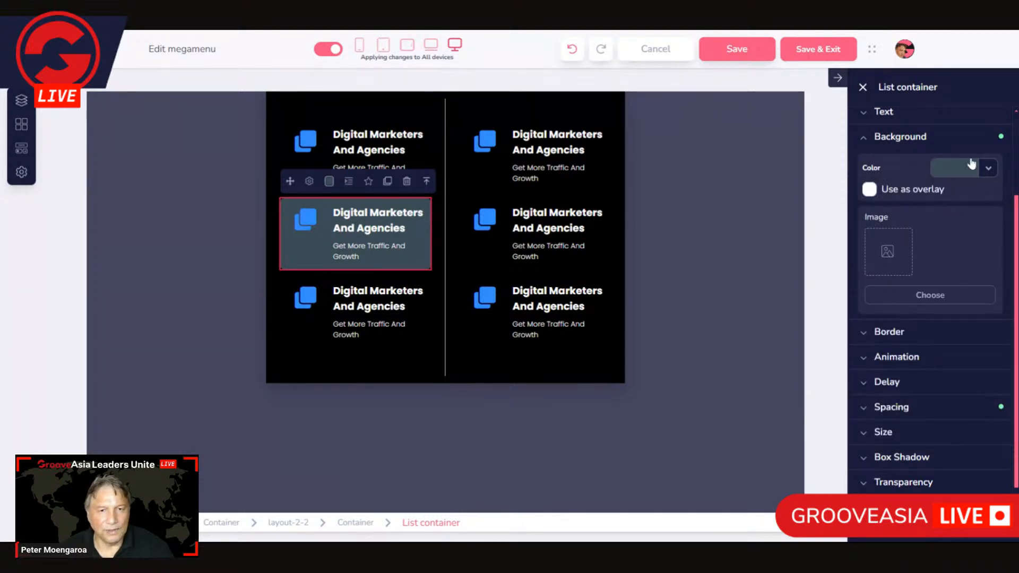
- Try black as the hover-state background of the first column's second list item
{"action": "left_click", "coordinate": [869, 137]}
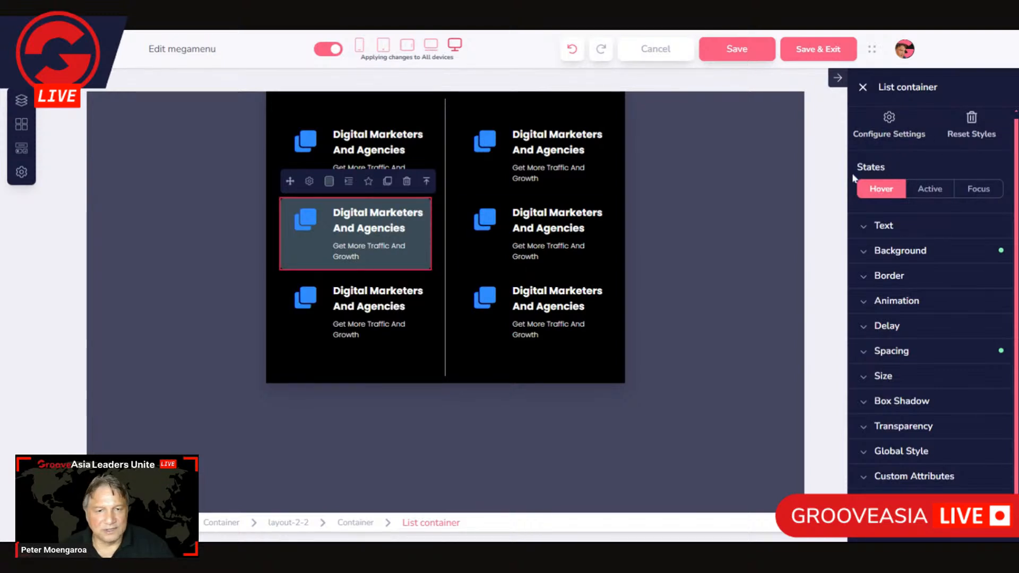
{"action": "left_click", "coordinate": [926, 253]}
{"action": "left_click", "coordinate": [955, 169]}
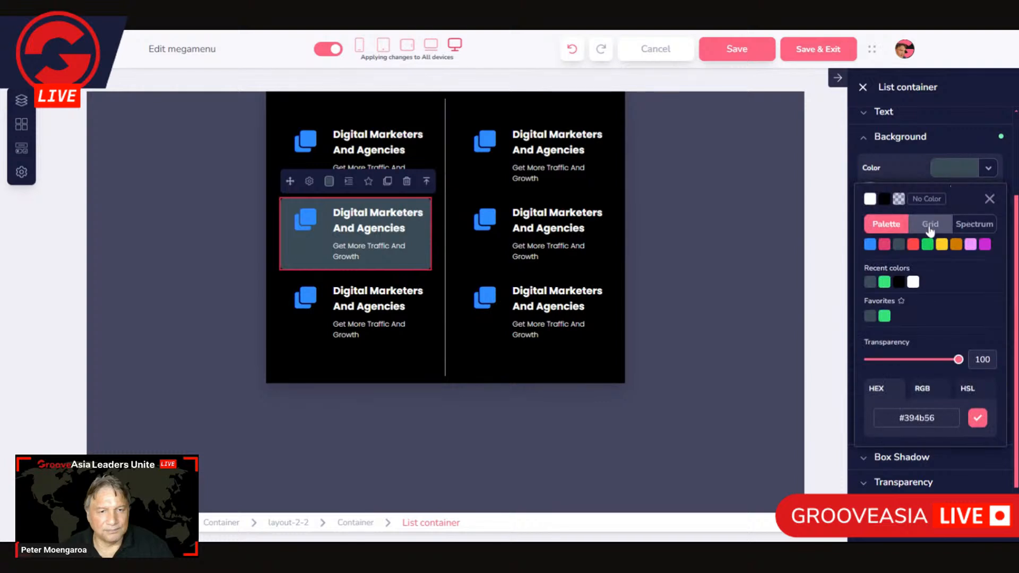
{"action": "left_click", "coordinate": [886, 200]}
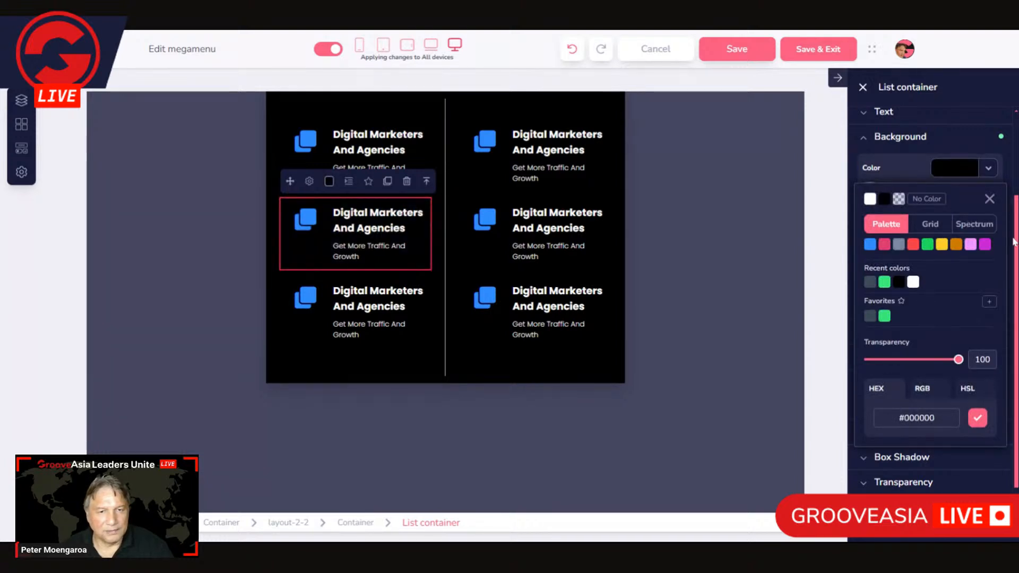
{"action": "left_click", "coordinate": [989, 199]}
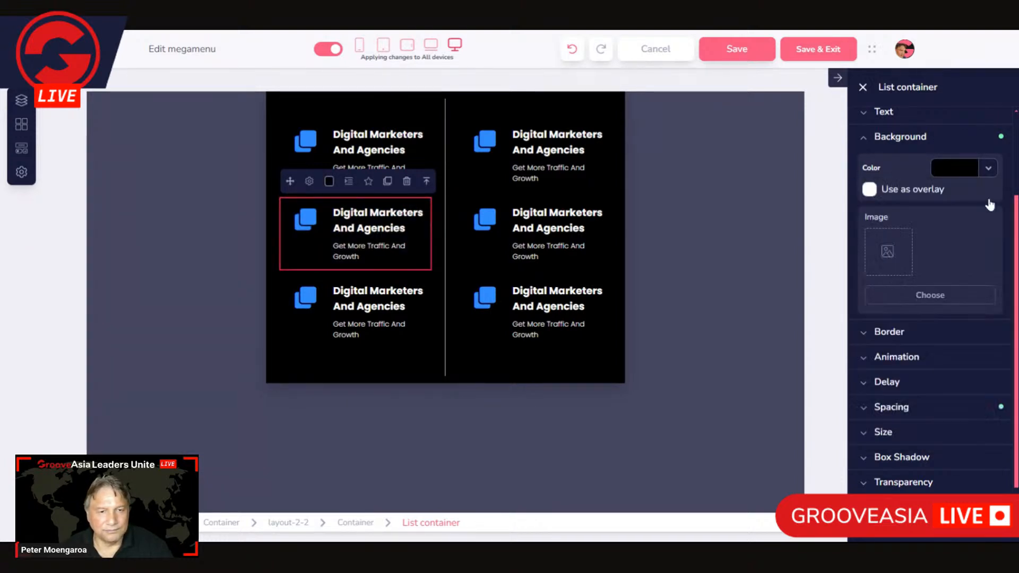
{"action": "left_click", "coordinate": [865, 142]}
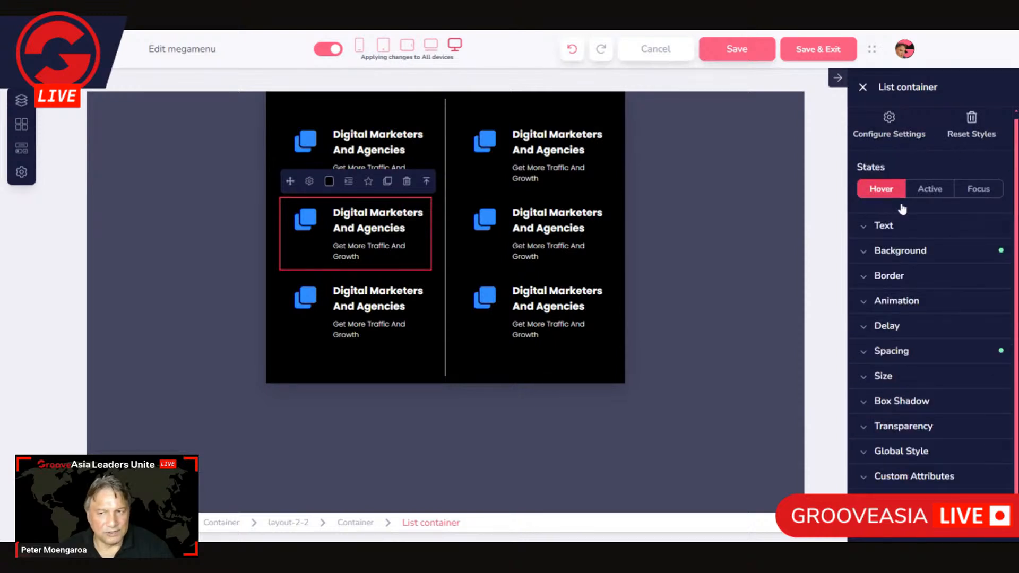
- Set the hover-state background of the first column's second list item to the recent dark slate grey #394b56
{"action": "left_click", "coordinate": [921, 251]}
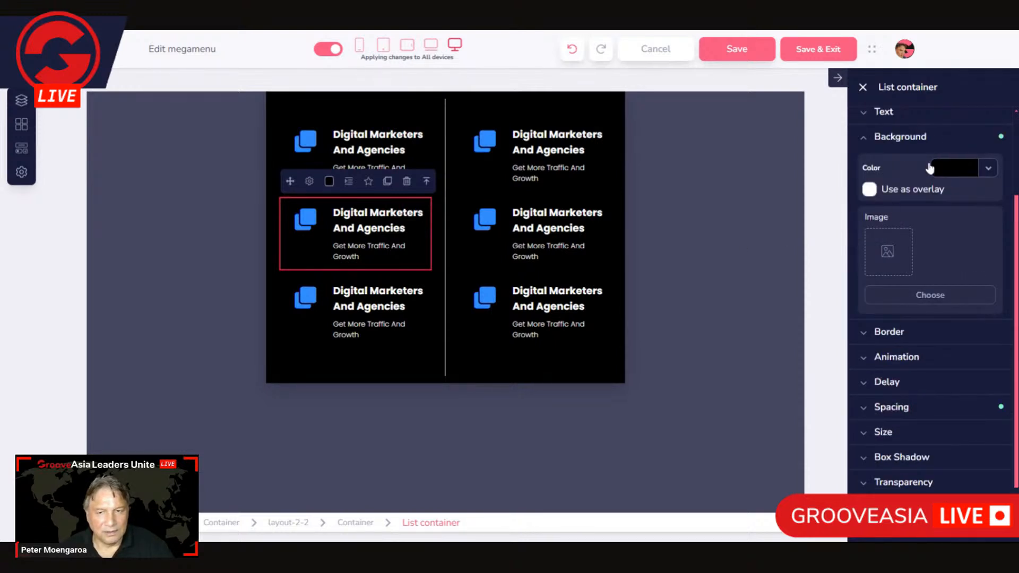
{"action": "left_click", "coordinate": [890, 142]}
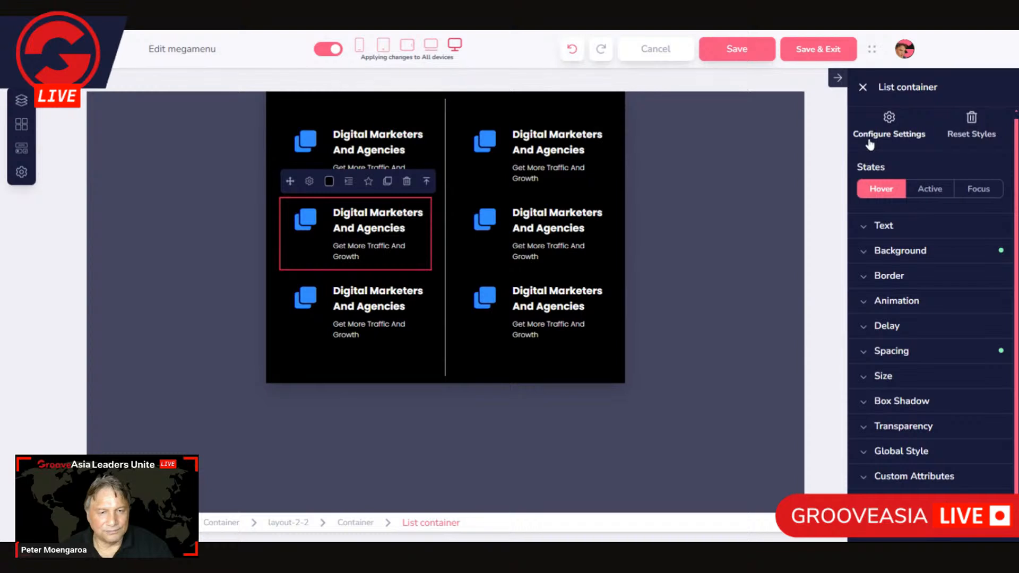
{"action": "left_click", "coordinate": [922, 257]}
{"action": "left_click", "coordinate": [961, 177]}
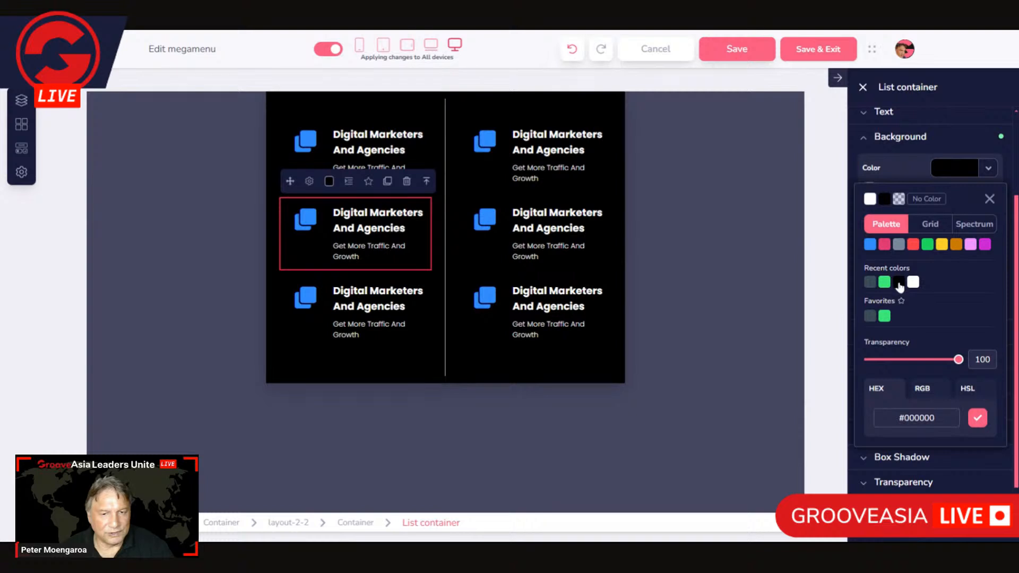
{"action": "left_click", "coordinate": [871, 283]}
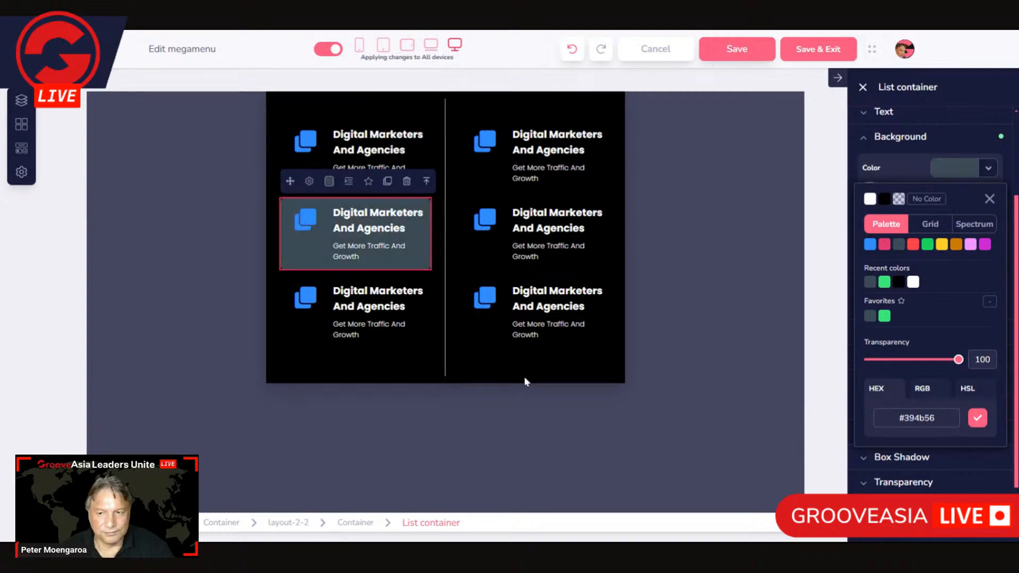
- Set the hover-state background of the first column's third list item to the favourite dark slate grey
{"action": "left_click", "coordinate": [424, 352]}
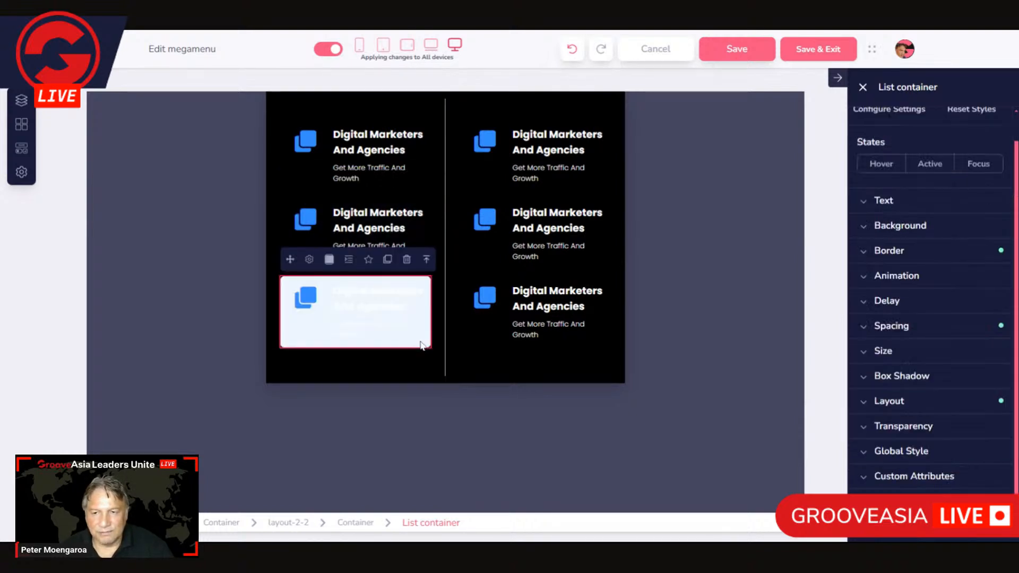
{"action": "left_click", "coordinate": [909, 227]}
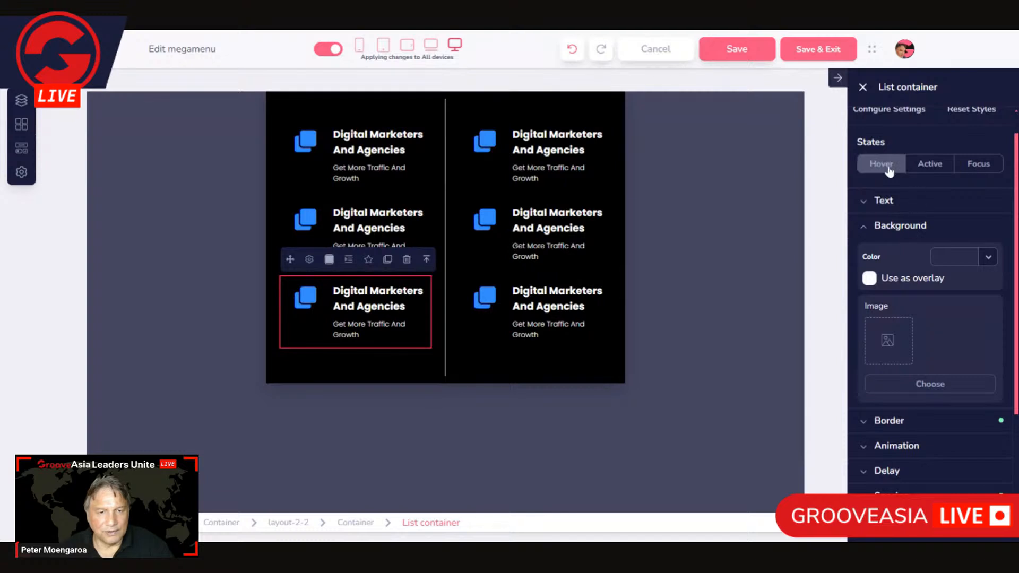
{"action": "left_click", "coordinate": [886, 167]}
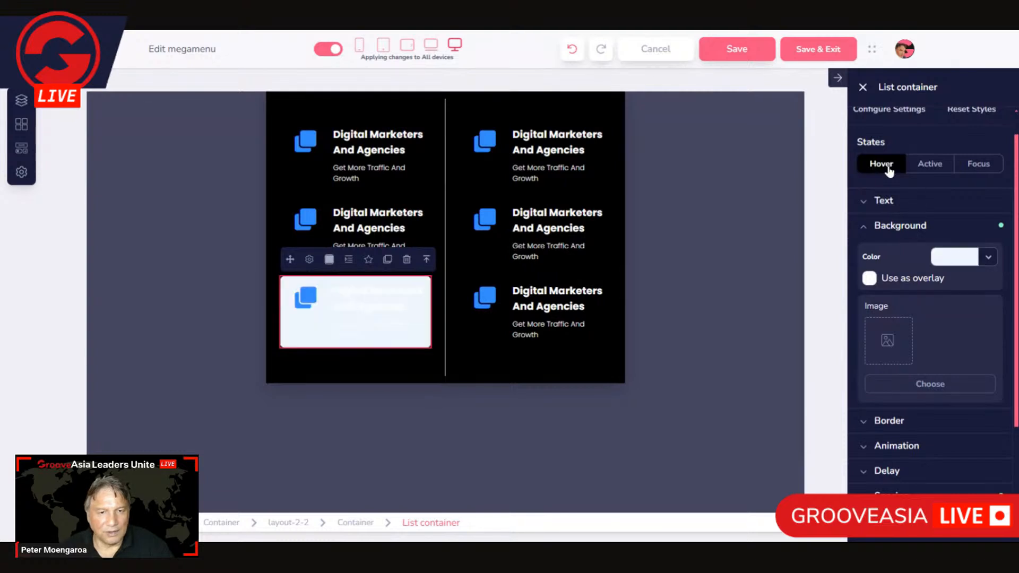
{"action": "left_click", "coordinate": [961, 259]}
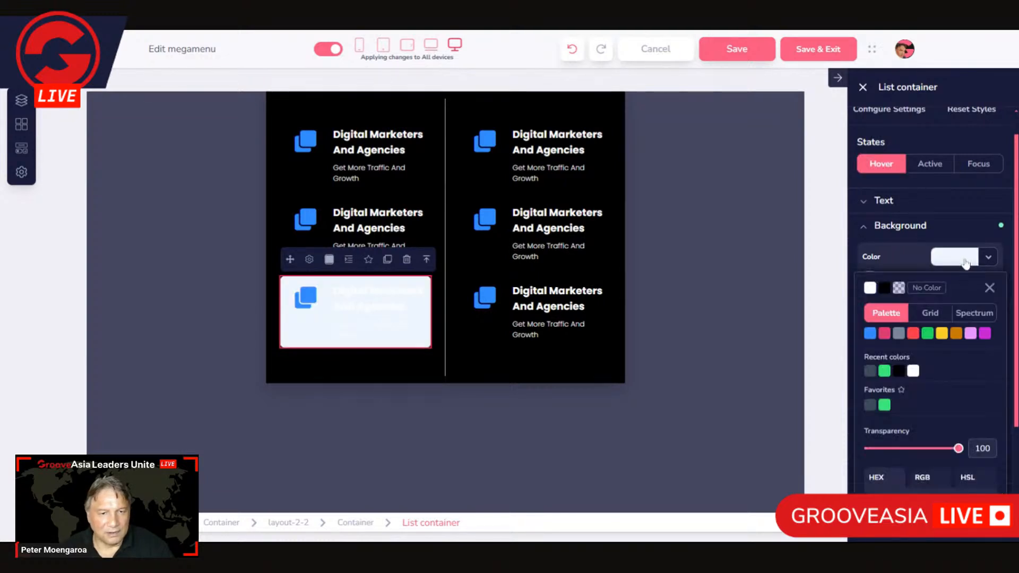
{"action": "left_click", "coordinate": [870, 405]}
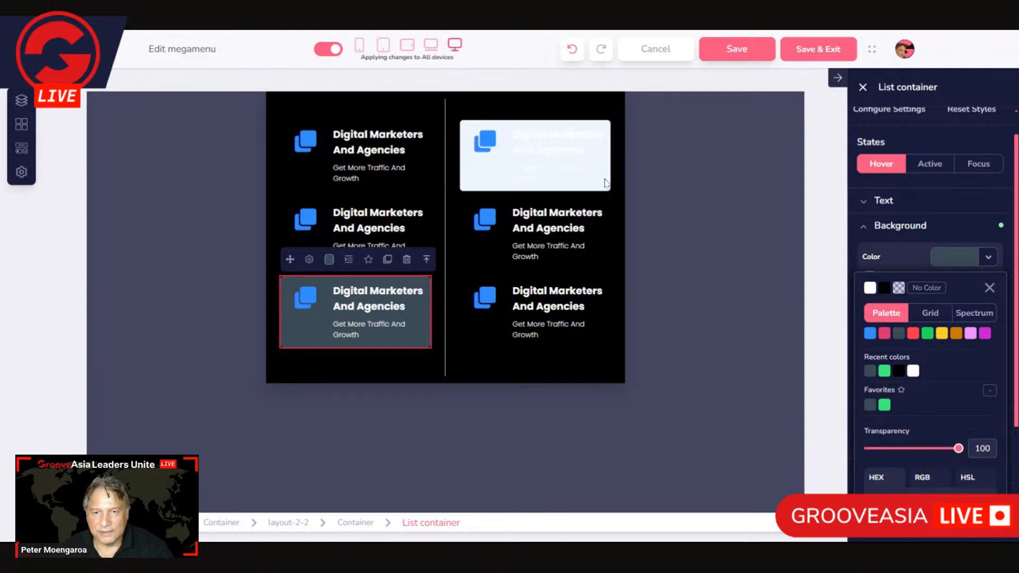
- Give the second column's first list item the favourite dark slate grey as its hover-state background
{"action": "left_click", "coordinate": [608, 181]}
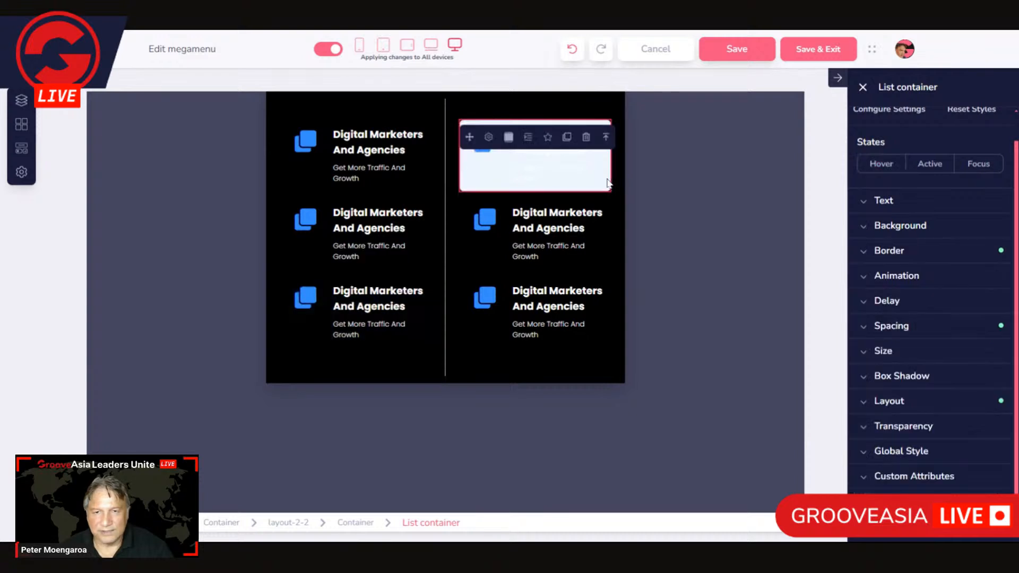
{"action": "left_click", "coordinate": [902, 227]}
{"action": "left_click", "coordinate": [879, 168]}
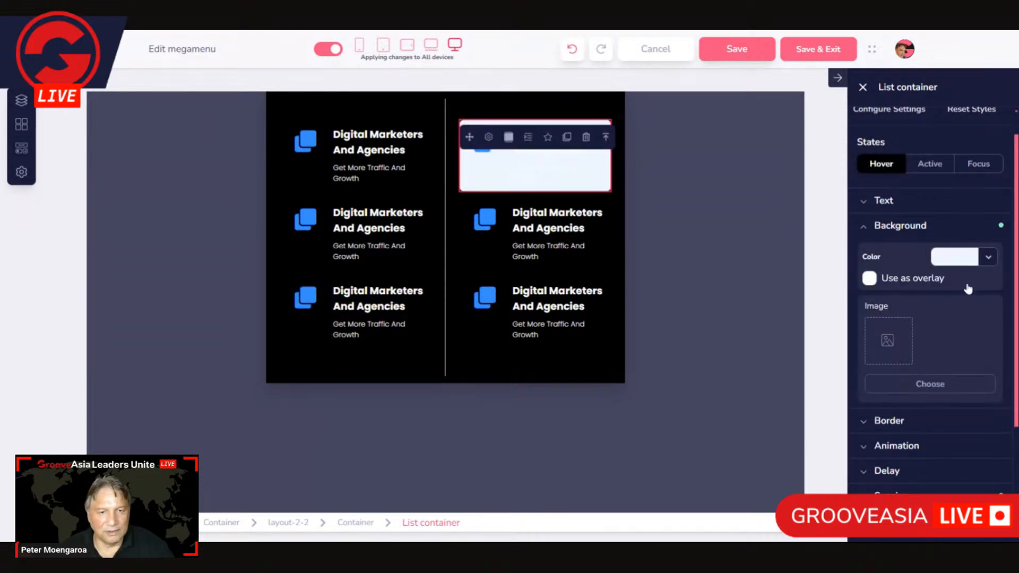
{"action": "left_click", "coordinate": [959, 260]}
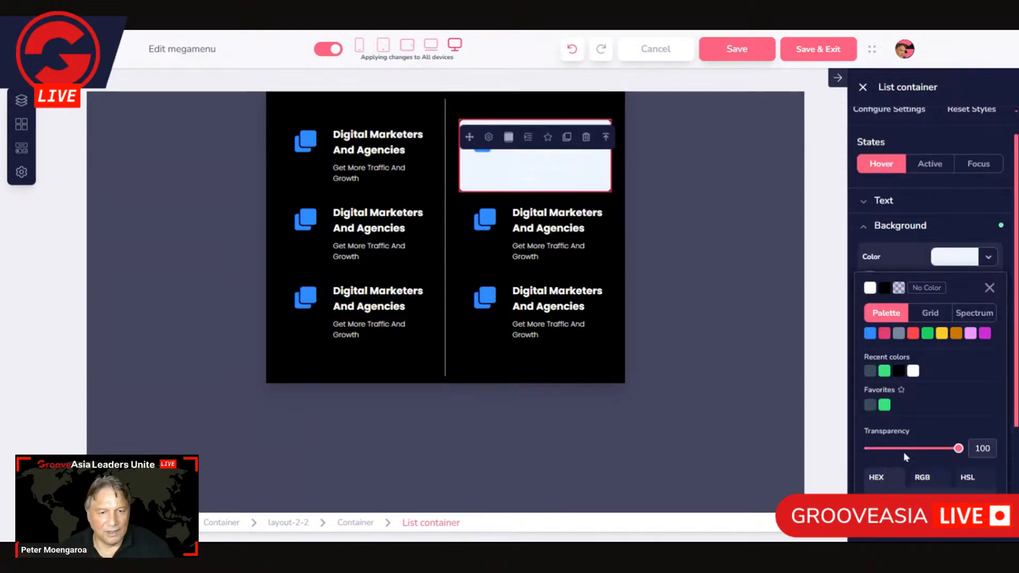
{"action": "left_click", "coordinate": [871, 406]}
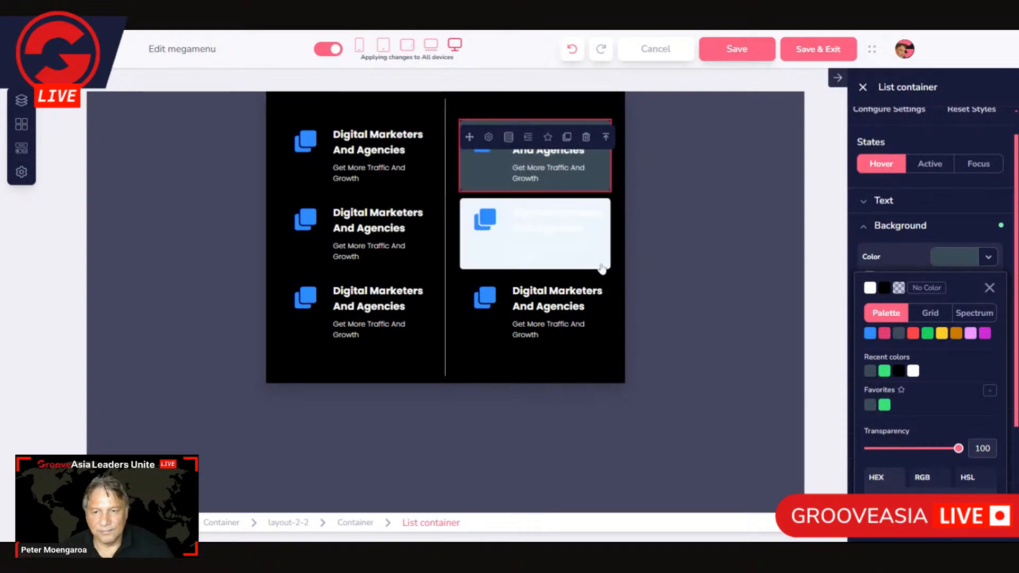
- Apply the favourite dark slate grey as the hover-state background of the second column's middle list item
{"action": "left_click", "coordinate": [601, 267]}
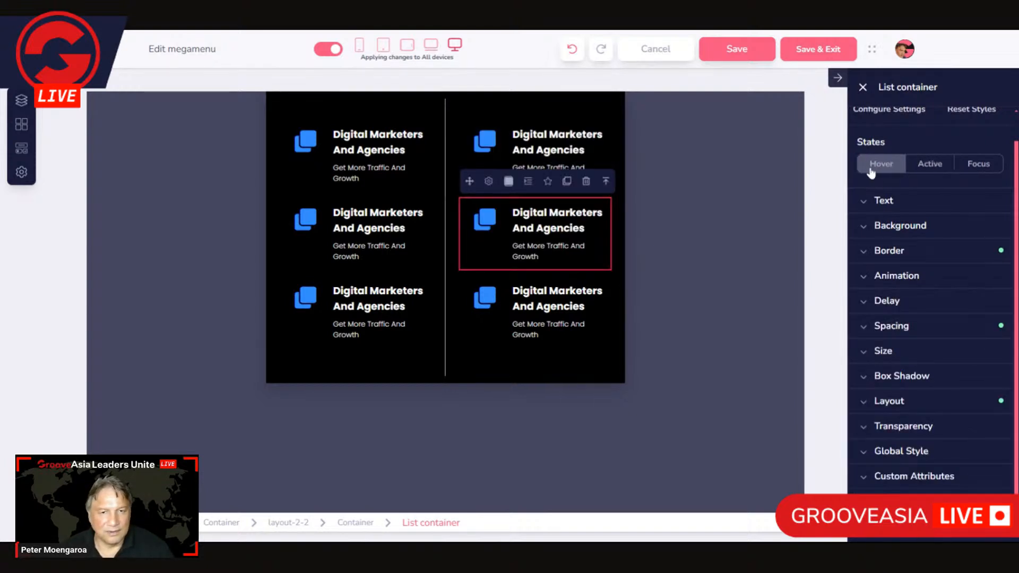
{"action": "left_click", "coordinate": [899, 225]}
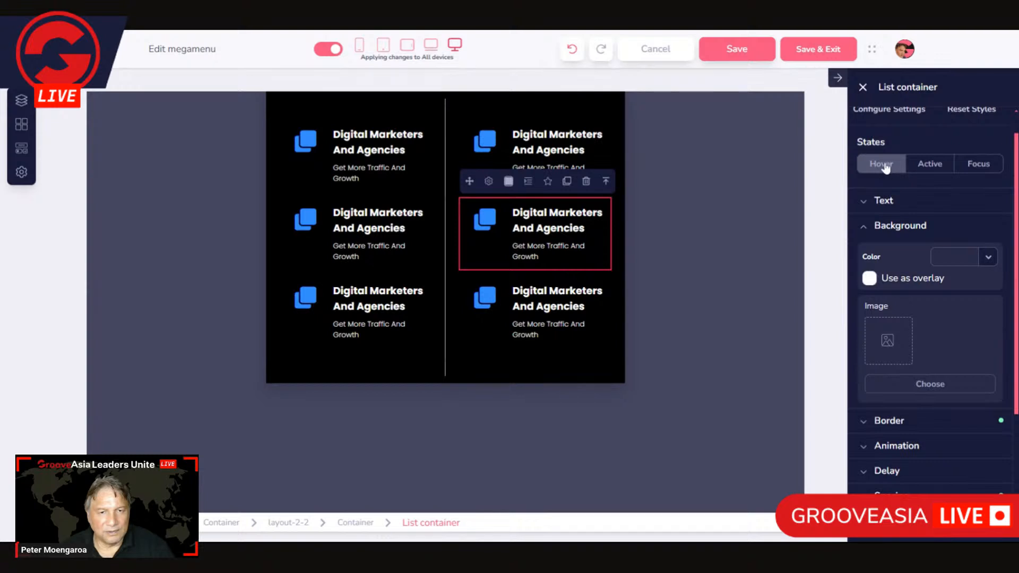
{"action": "left_click", "coordinate": [885, 166]}
{"action": "left_click", "coordinate": [960, 258]}
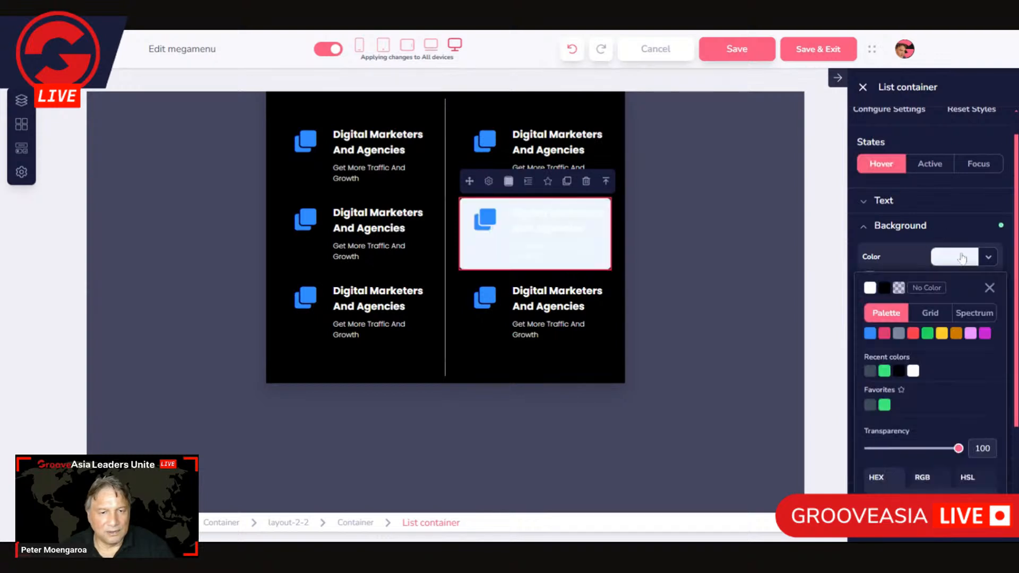
{"action": "left_click", "coordinate": [871, 405]}
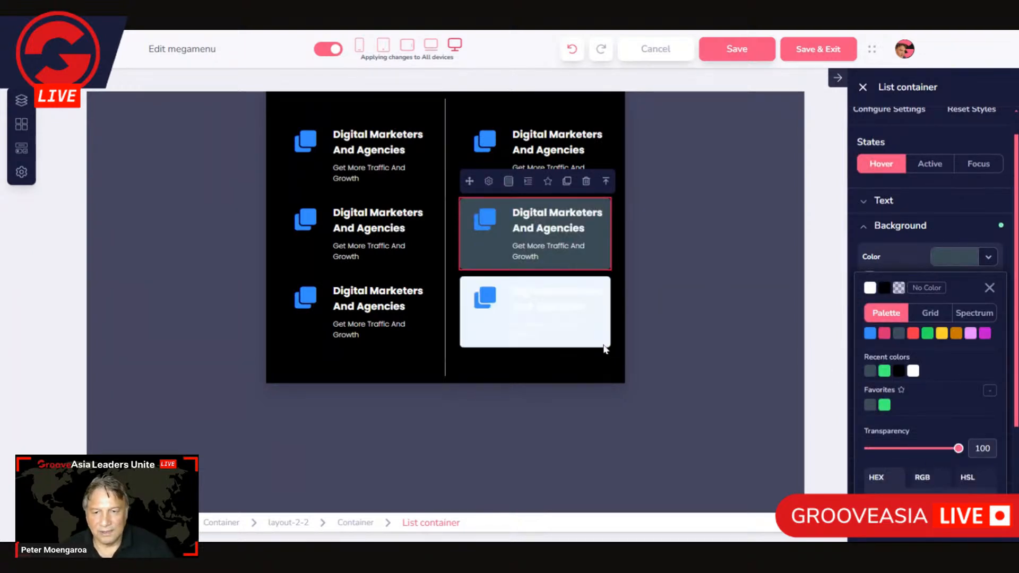
- Set the hover-state background of the second column's third list item to the favourite dark slate grey
{"action": "left_click", "coordinate": [604, 348]}
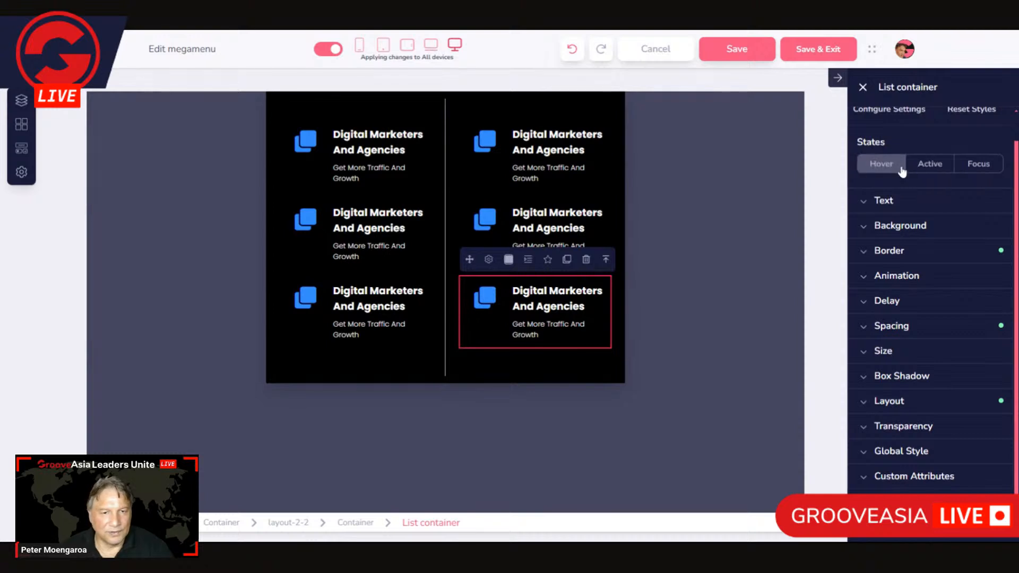
{"action": "left_click", "coordinate": [897, 226]}
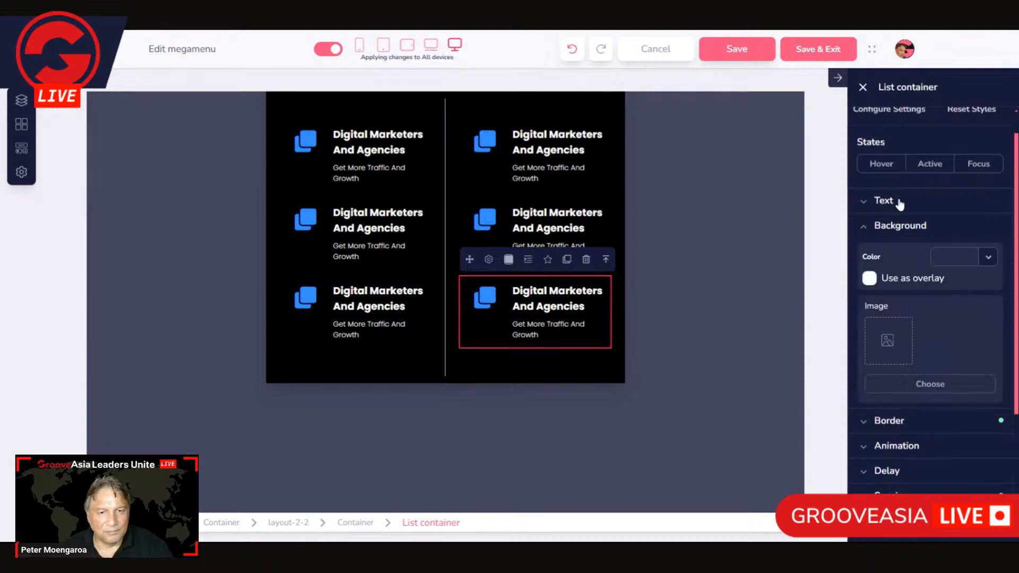
{"action": "left_click", "coordinate": [881, 163]}
{"action": "left_click", "coordinate": [955, 256]}
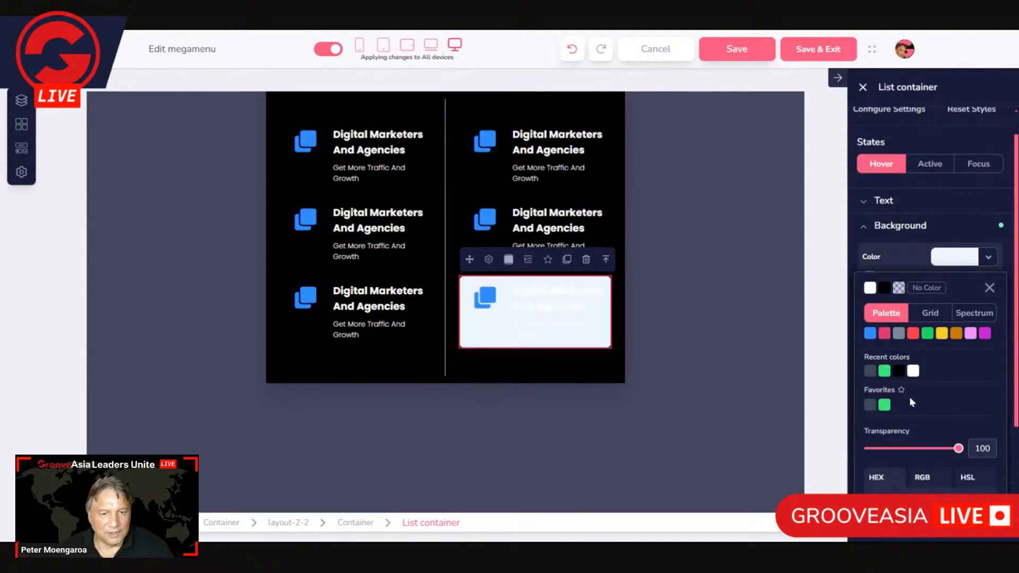
{"action": "left_click", "coordinate": [870, 405]}
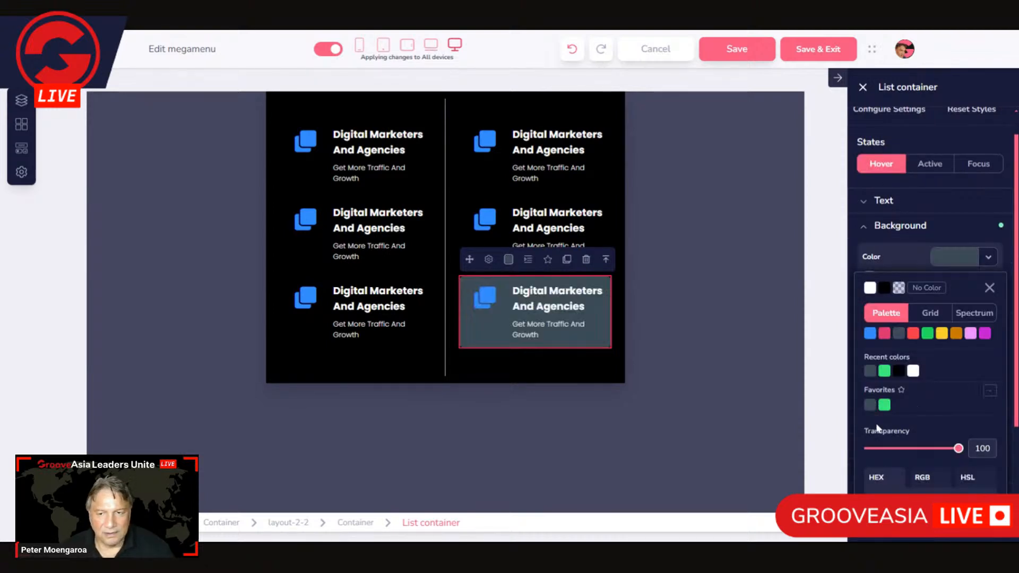
{"action": "left_click", "coordinate": [533, 367]}
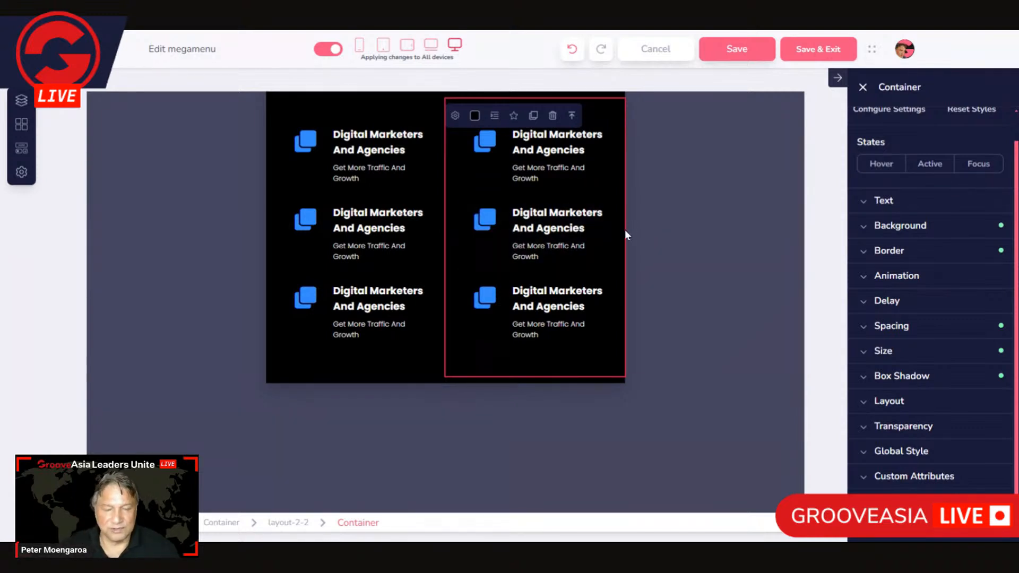
{"action": "left_click", "coordinate": [929, 166]}
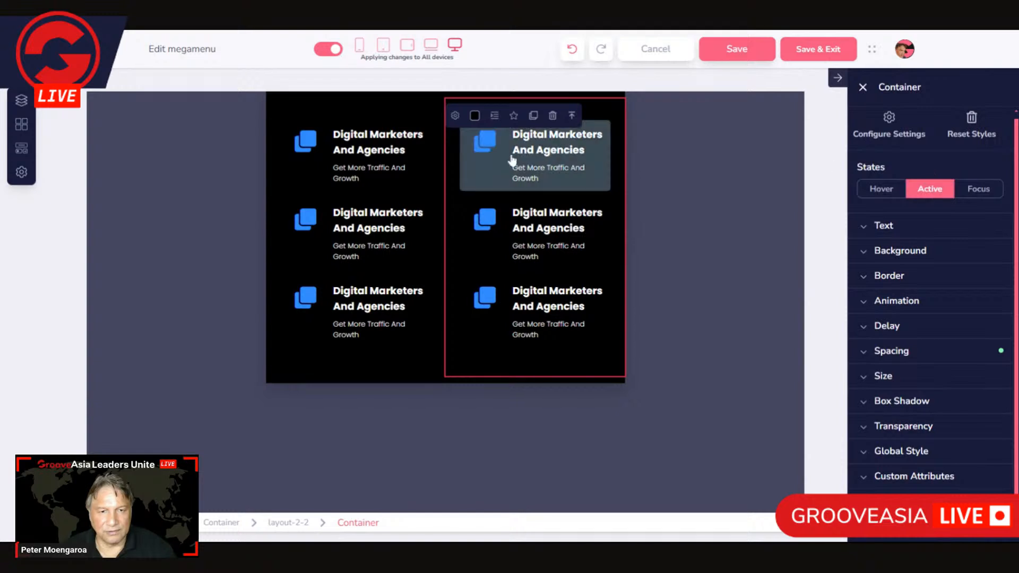
{"action": "left_click", "coordinate": [592, 165]}
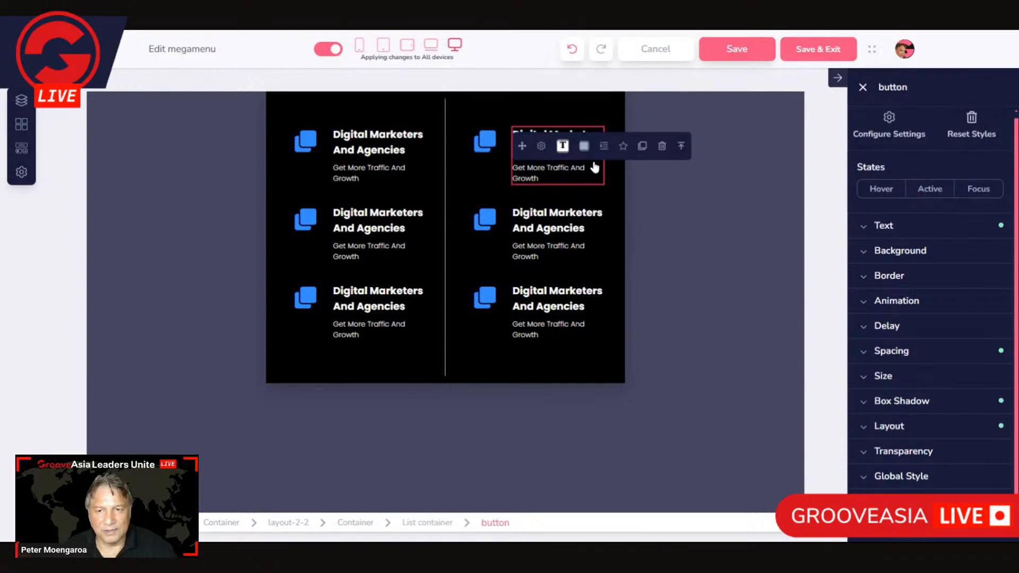
{"action": "left_click", "coordinate": [497, 182]}
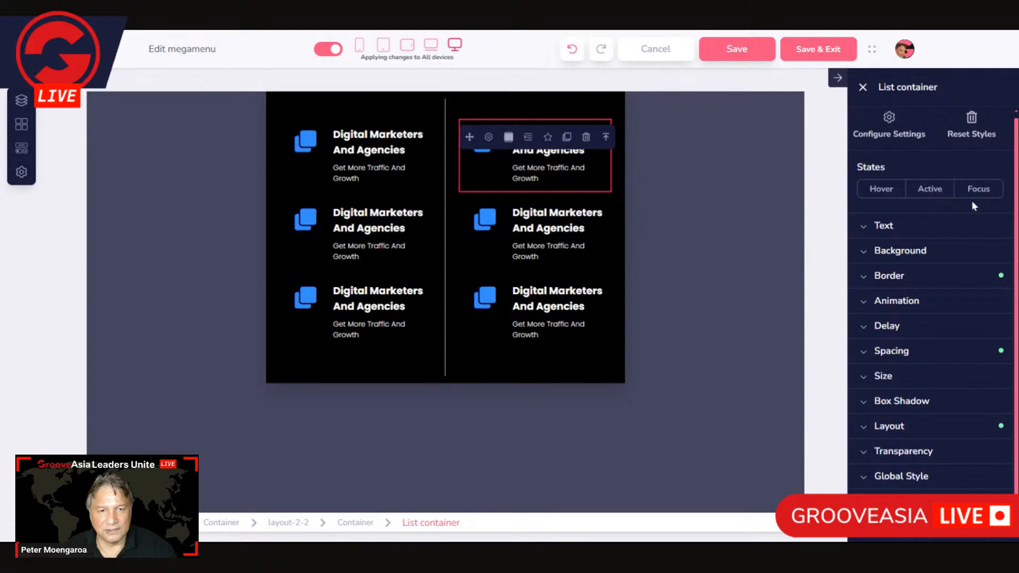
{"action": "left_click", "coordinate": [317, 371]}
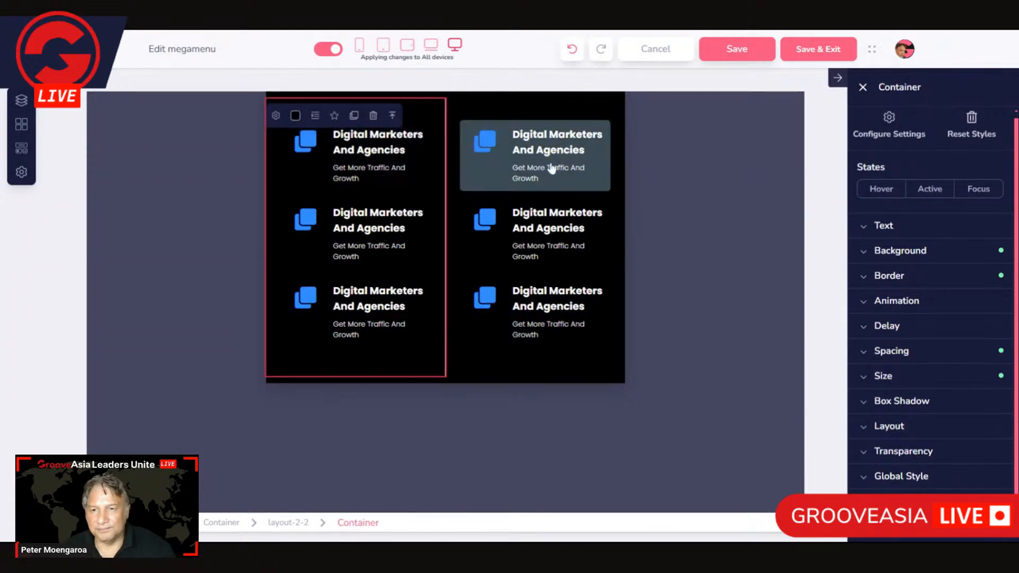
- Change the main label of the first column's first list item to "About the Owners"
{"action": "left_click", "coordinate": [381, 146]}
{"action": "triple_click", "coordinate": [371, 150]}
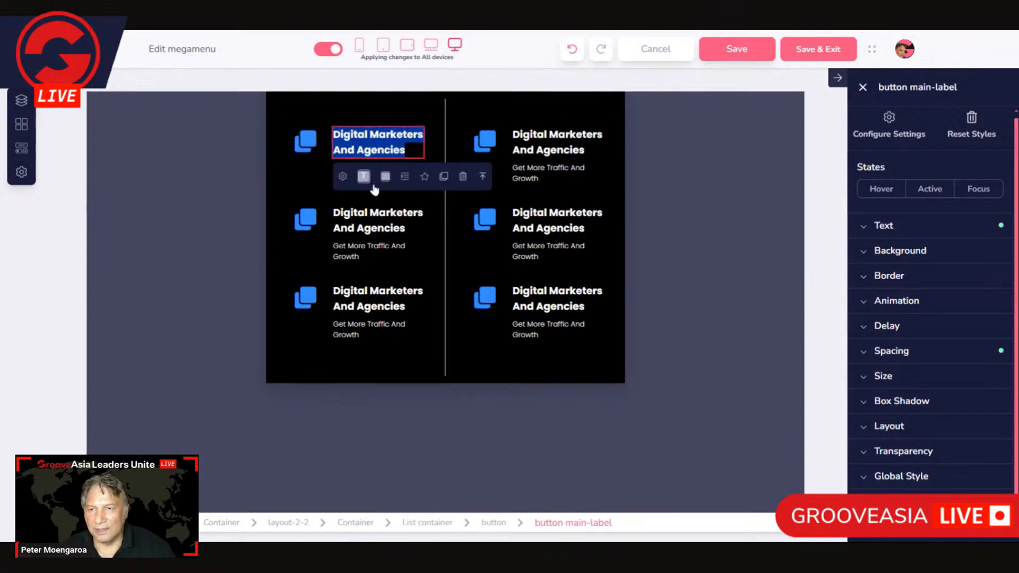
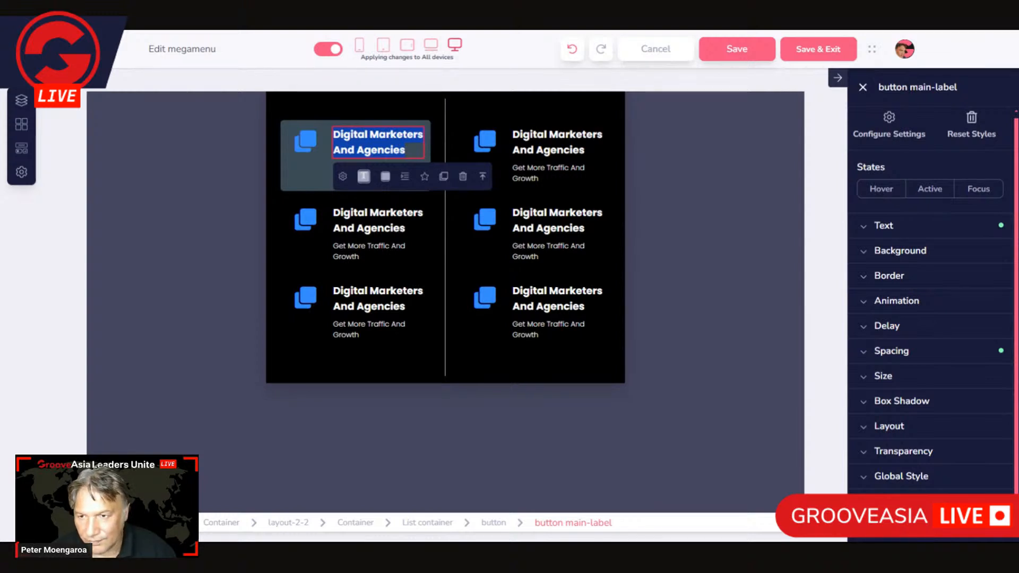
{"action": "left_click", "coordinate": [343, 177]}
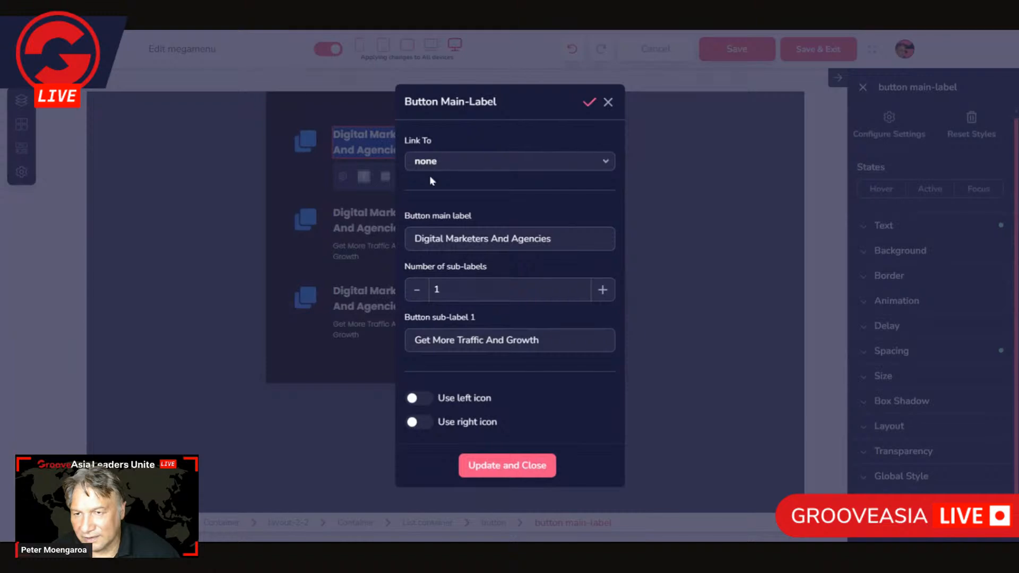
{"action": "left_click_drag", "start_coordinate": [415, 238], "coordinate": [552, 239]}
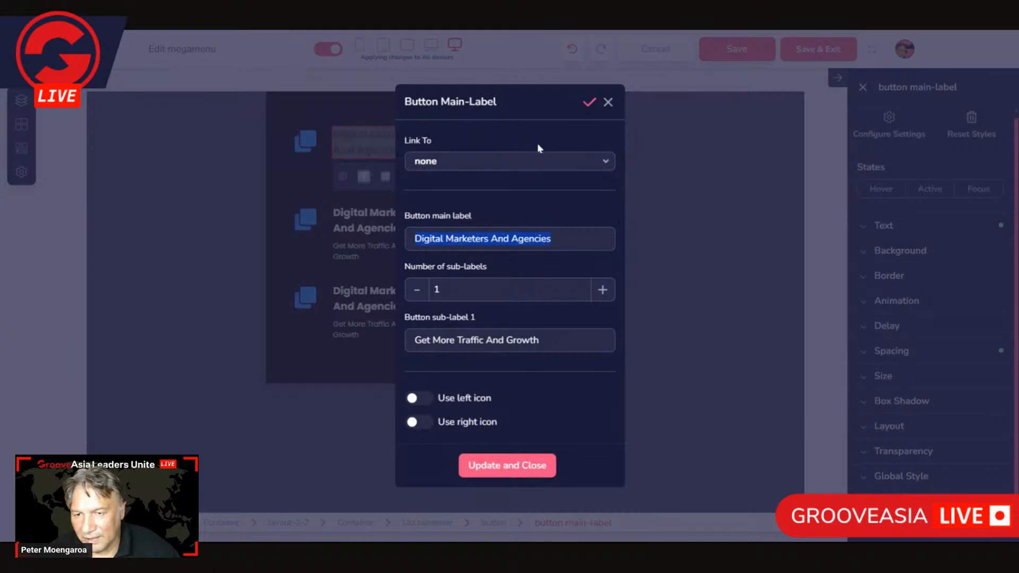
{"action": "type", "text": "About "}
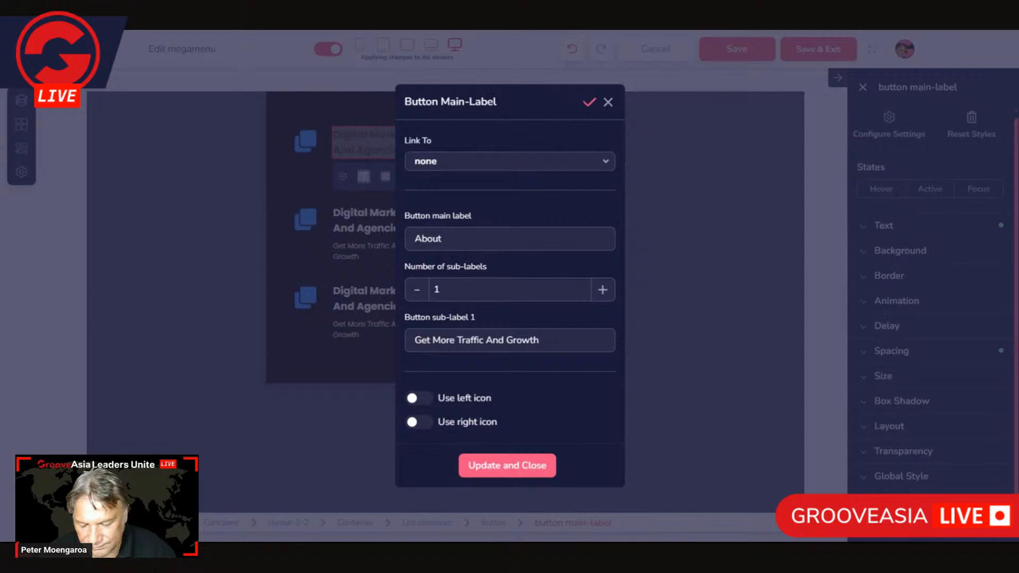
{"action": "type", "text": "the Own"}
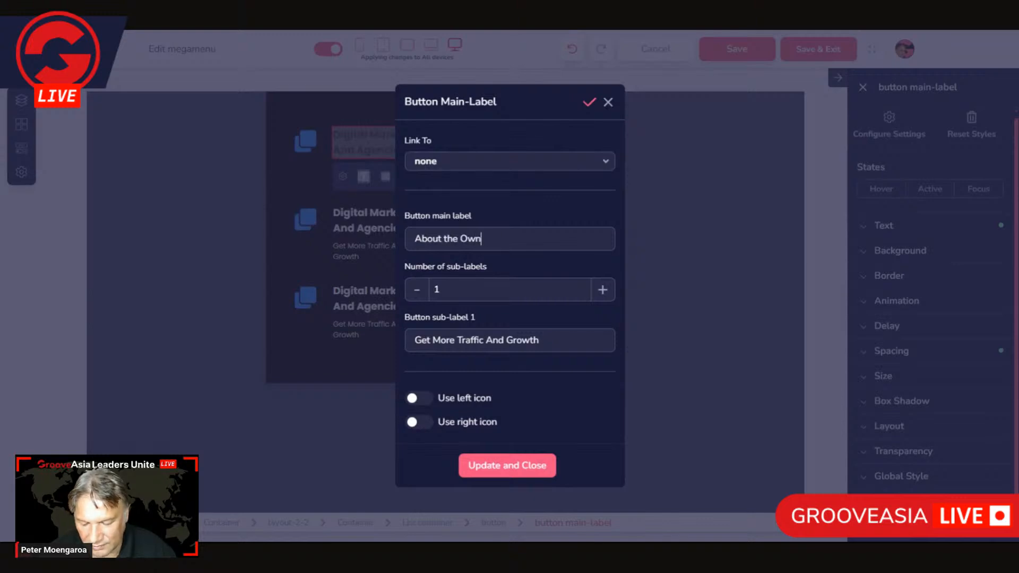
{"action": "type", "text": "ers"}
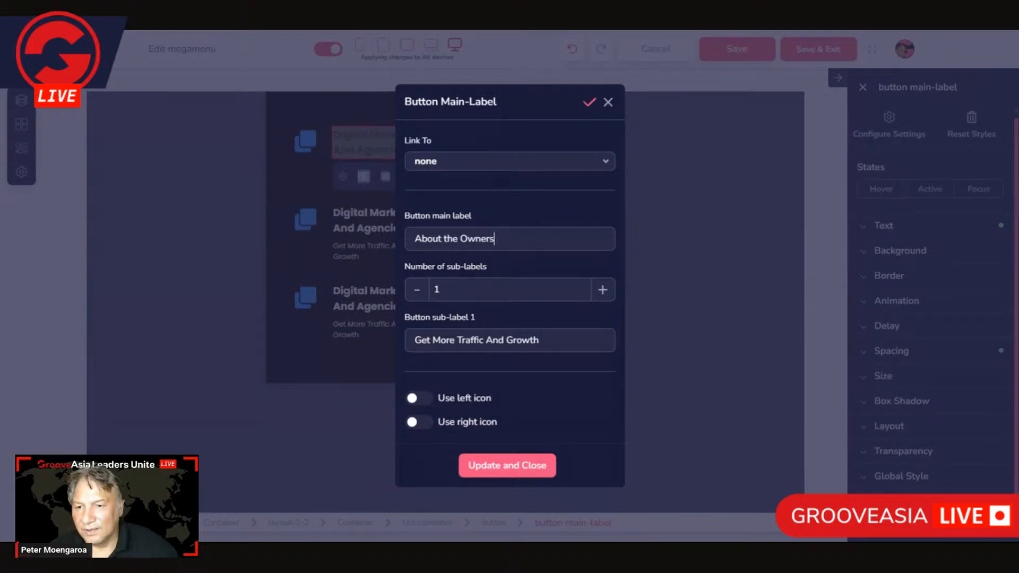
- Set that item's sub-label to "Owners:" followed by the two owners' first names, and apply the label changes
{"action": "triple_click", "coordinate": [471, 340]}
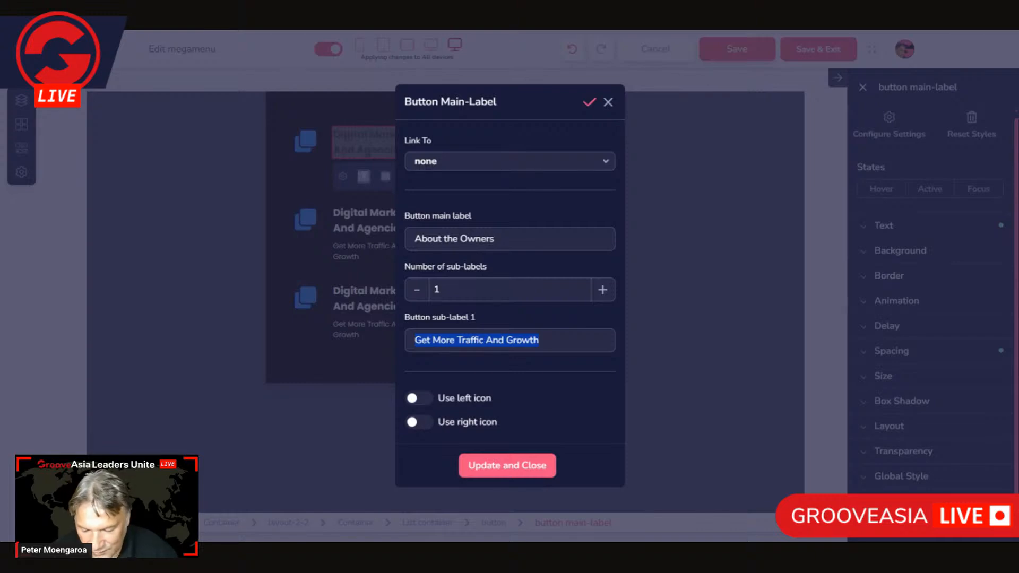
{"action": "type", "text": "Dave"}
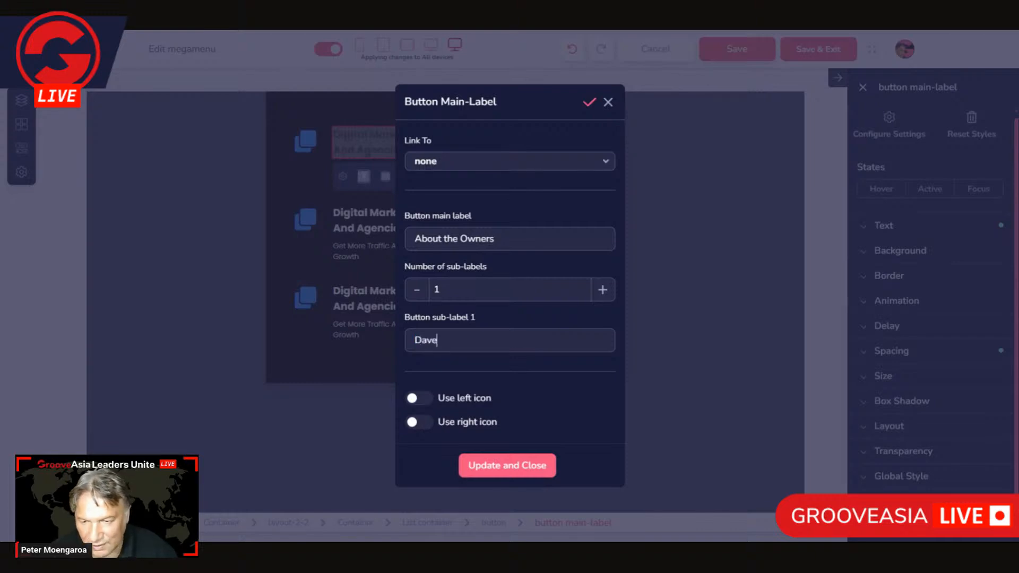
{"action": "type", "text": " & "}
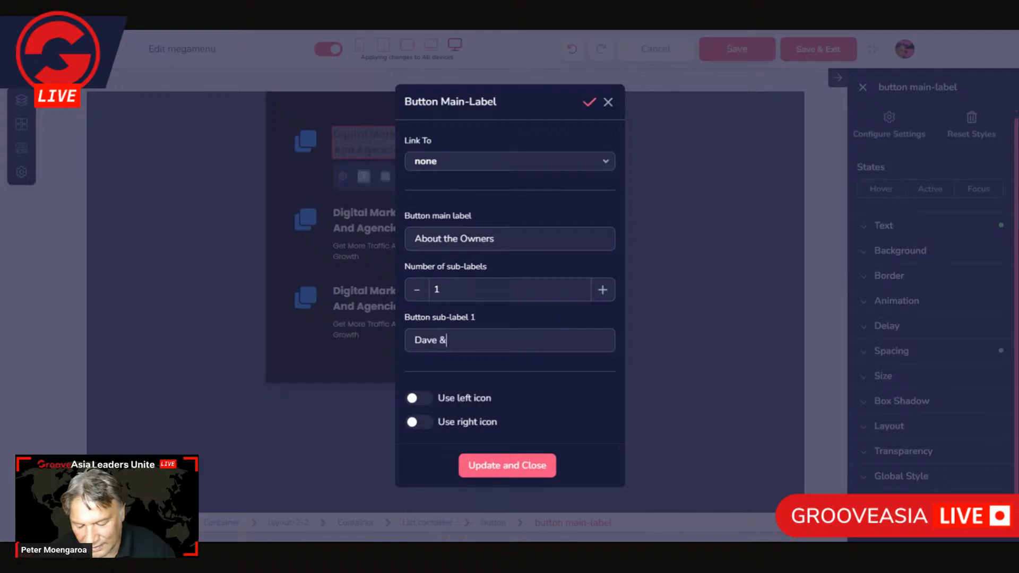
{"action": "type", "text": "Miche"}
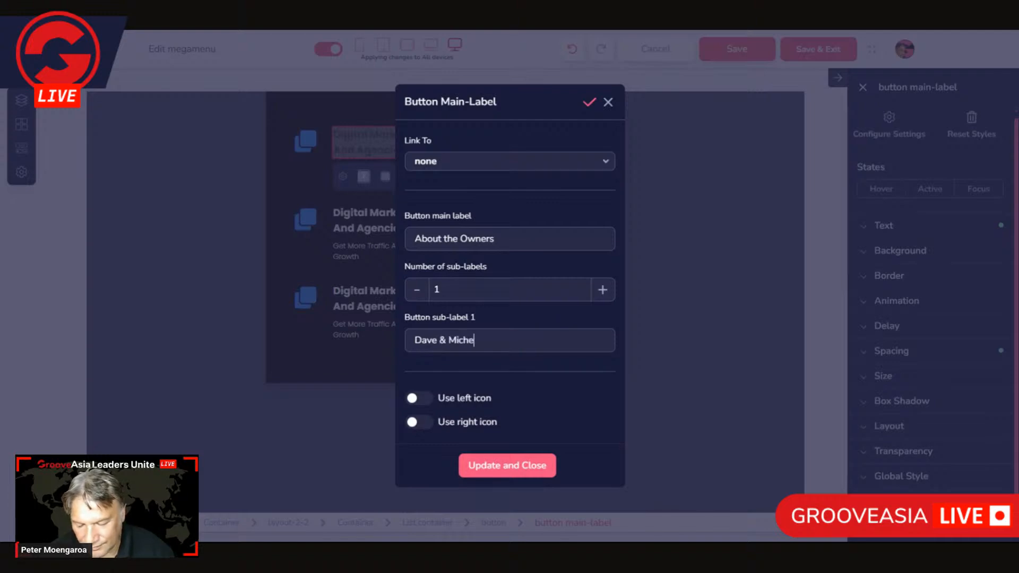
{"action": "type", "text": "lle"}
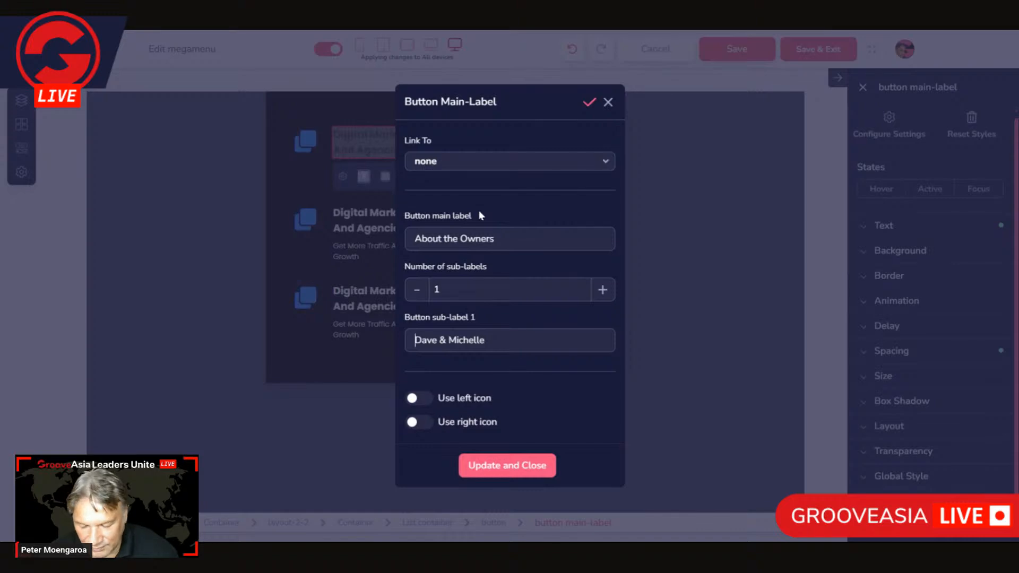
{"action": "type", "text": "Owne"}
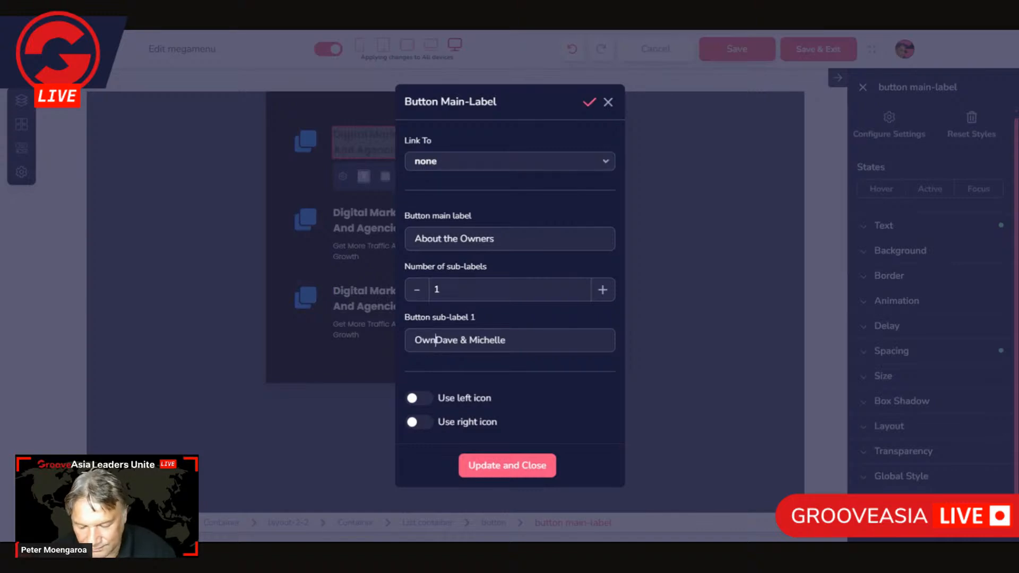
{"action": "type", "text": "rs:"}
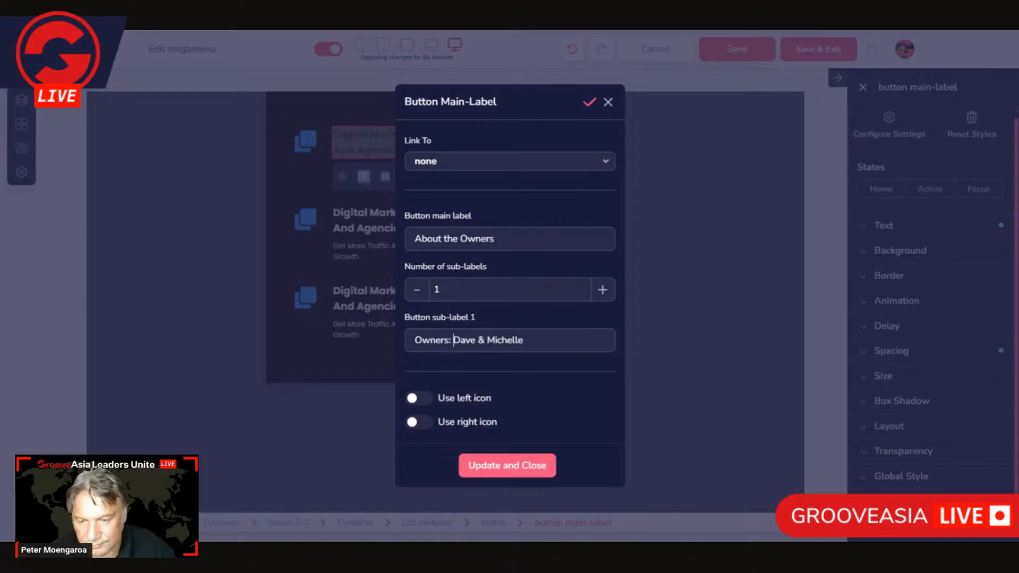
{"action": "left_click", "coordinate": [518, 473]}
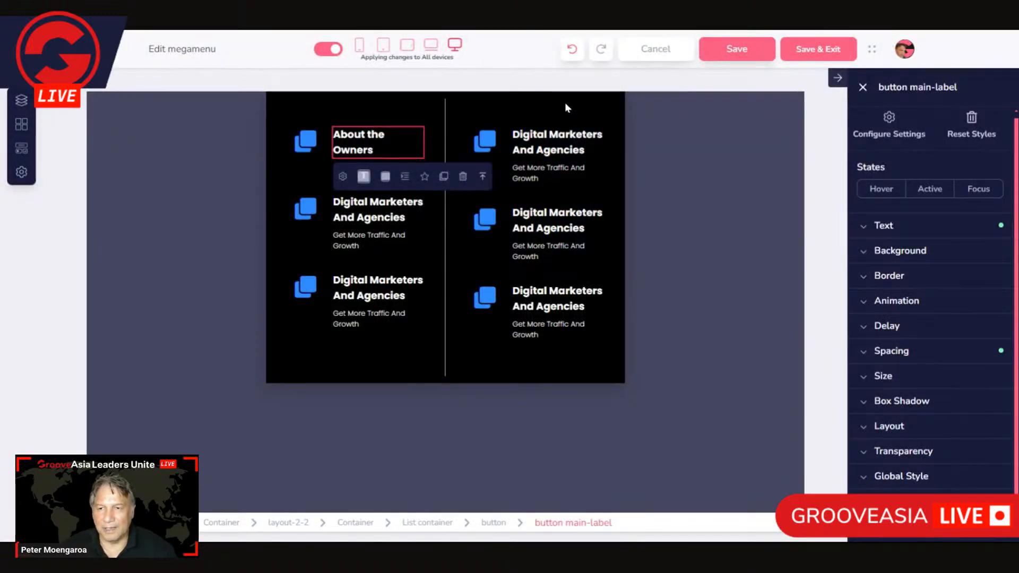
{"action": "left_click", "coordinate": [599, 272]}
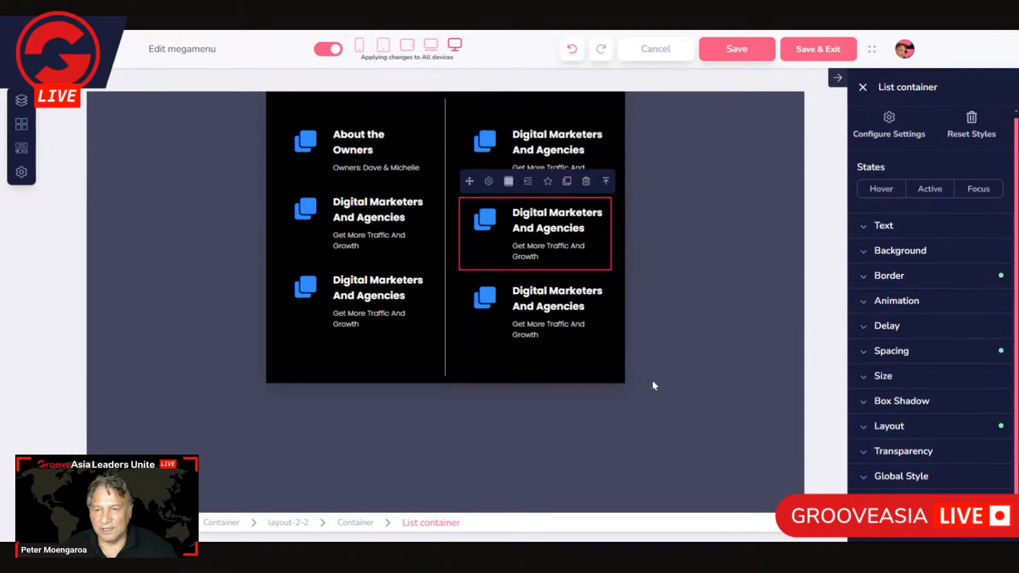
- Change the main label of the first column's second list item to "Our Lattes"
{"action": "left_click", "coordinate": [368, 207]}
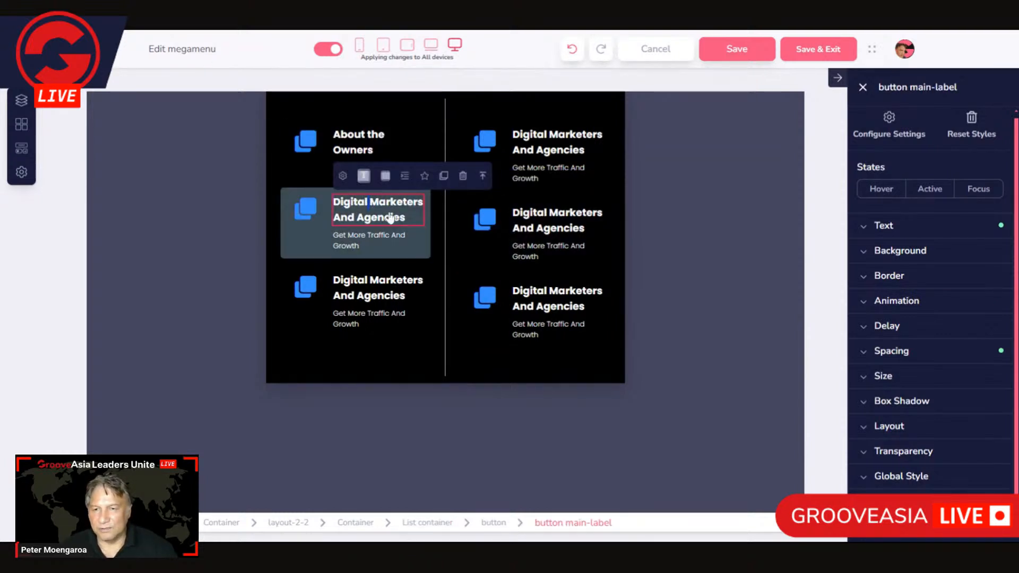
{"action": "left_click", "coordinate": [320, 218]}
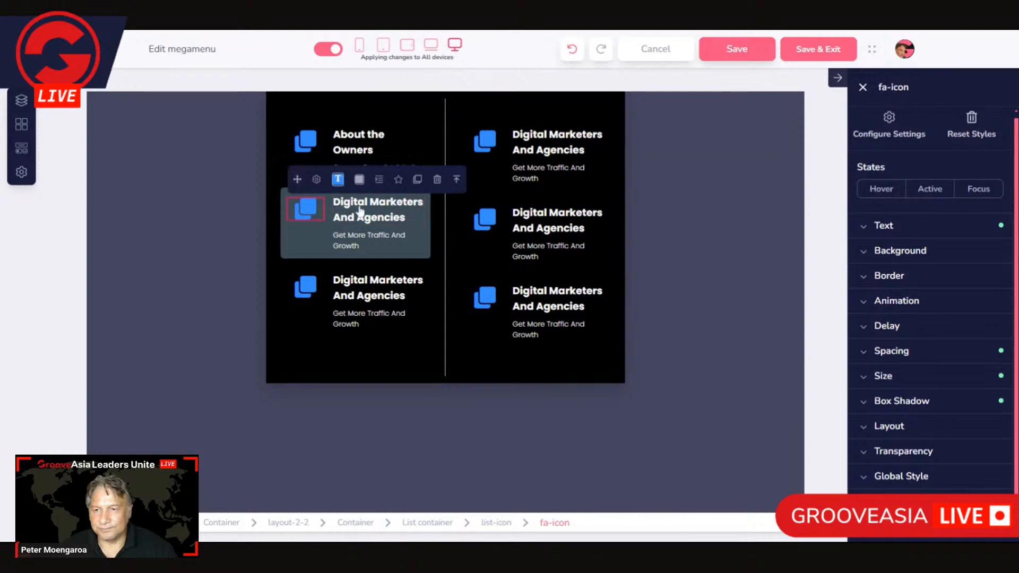
{"action": "triple_click", "coordinate": [365, 212]}
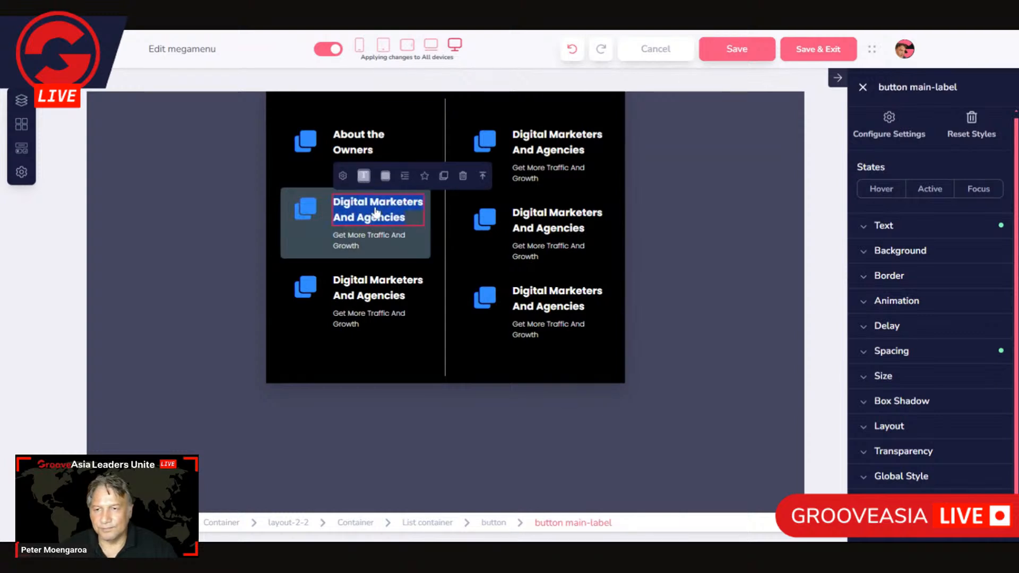
{"action": "left_click", "coordinate": [343, 176]}
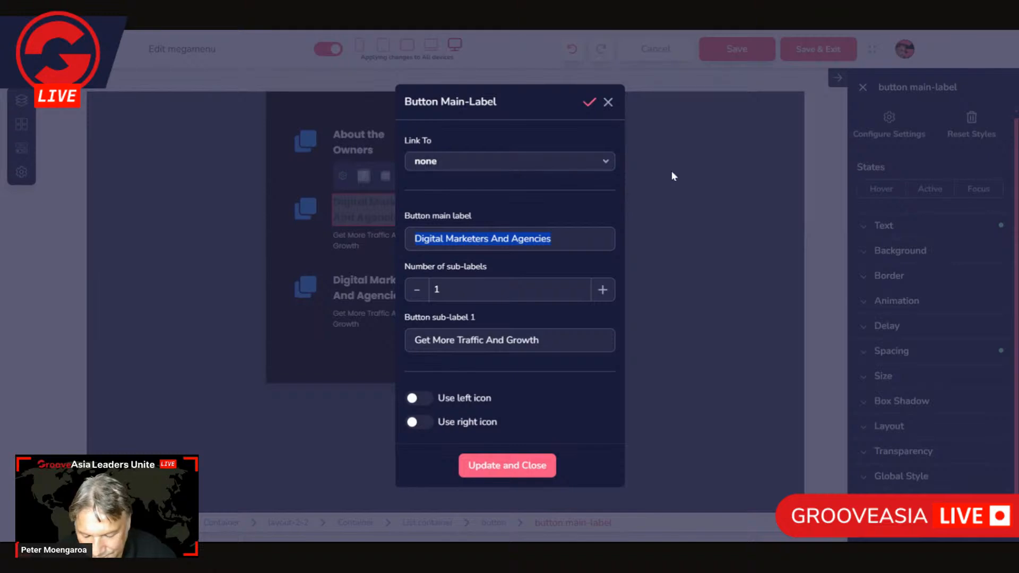
{"action": "type", "text": "Ou"}
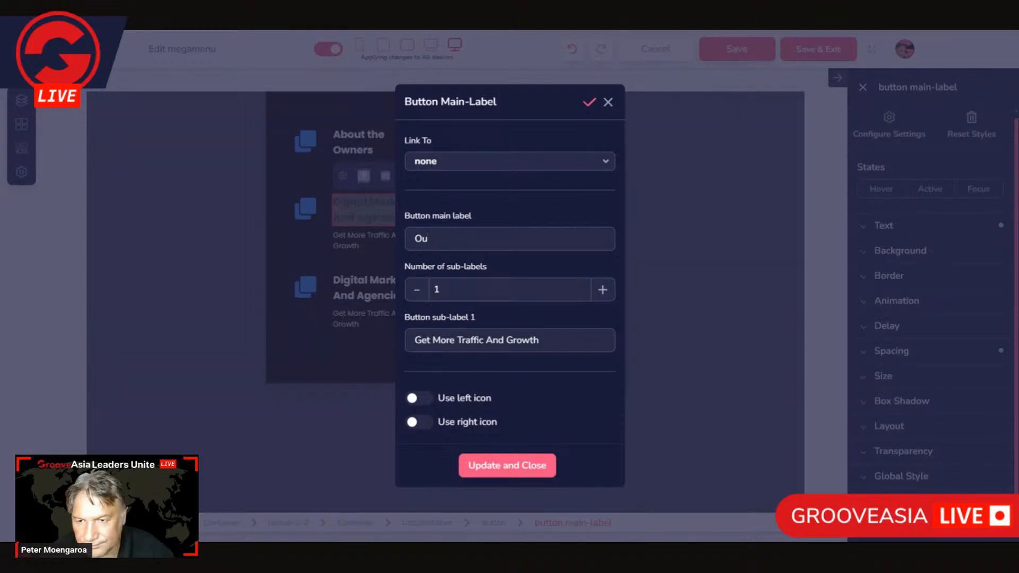
{"action": "type", "text": "Lattes"}
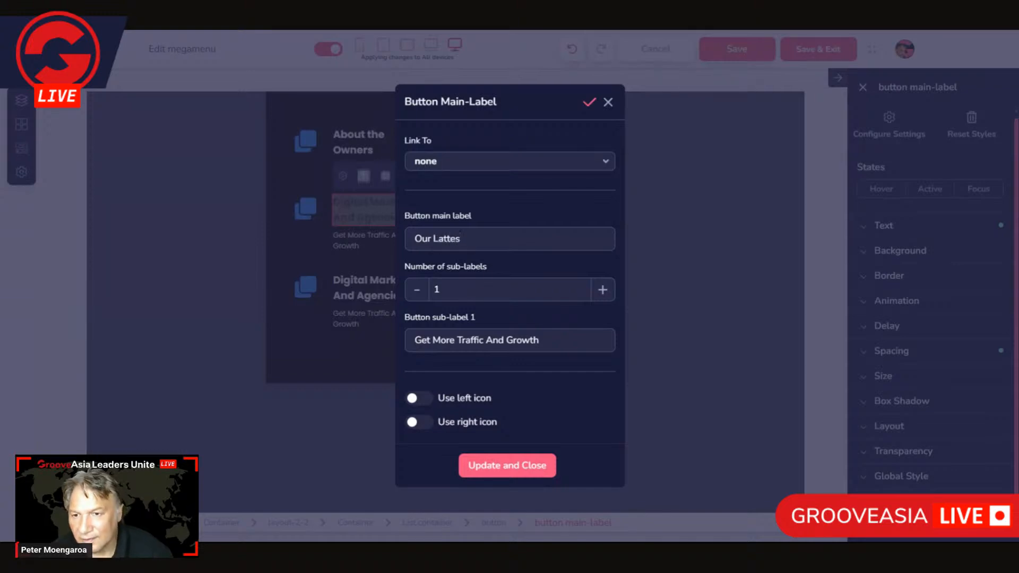
- Set the "Our Lattes" item's sub-label to "What's so special about our lattes" and apply the label changes
{"action": "triple_click", "coordinate": [474, 340]}
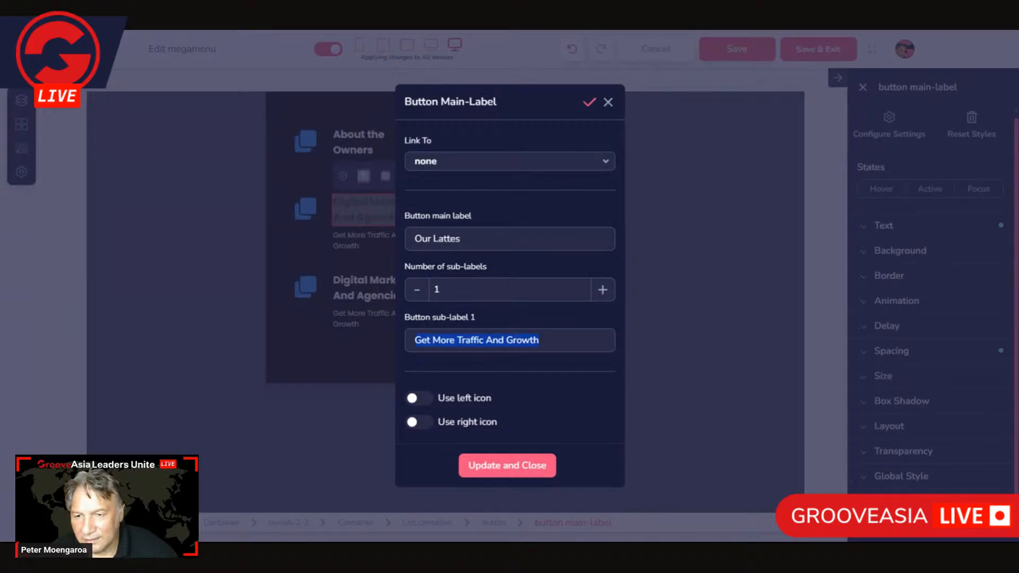
{"action": "type", "text": "Wh"}
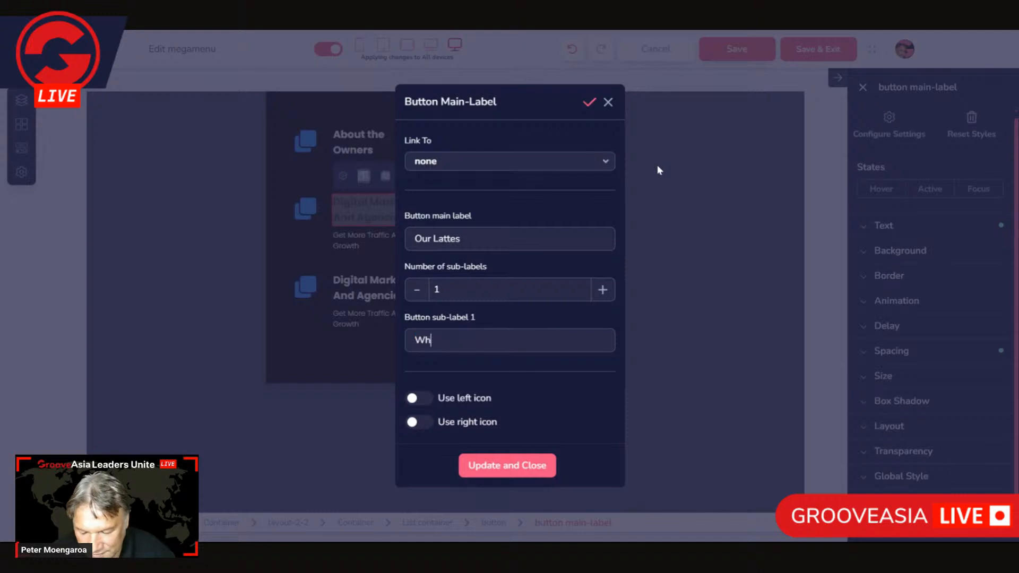
{"action": "type", "text": "at's Spec"}
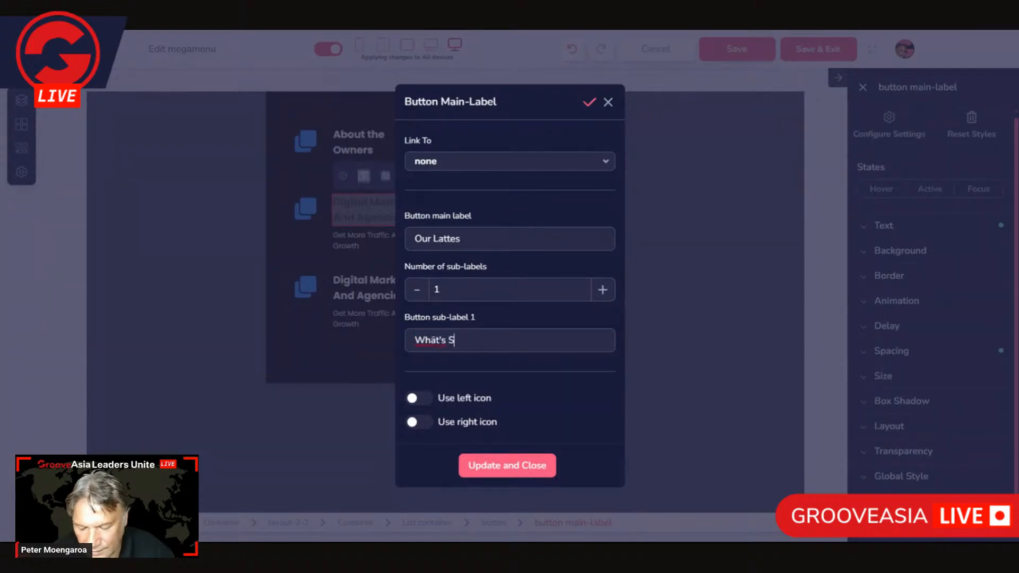
{"action": "key", "text": "BackSpace"}
{"action": "key", "text": "BackSpace"}
{"action": "key", "text": "BackSpace"}
{"action": "key", "text": "BackSpace"}
{"action": "key", "text": "BackSpace"}
{"action": "key", "text": "BackSpace"}
{"action": "key", "text": "BackSpace"}
{"action": "key", "text": "BackSpace"}
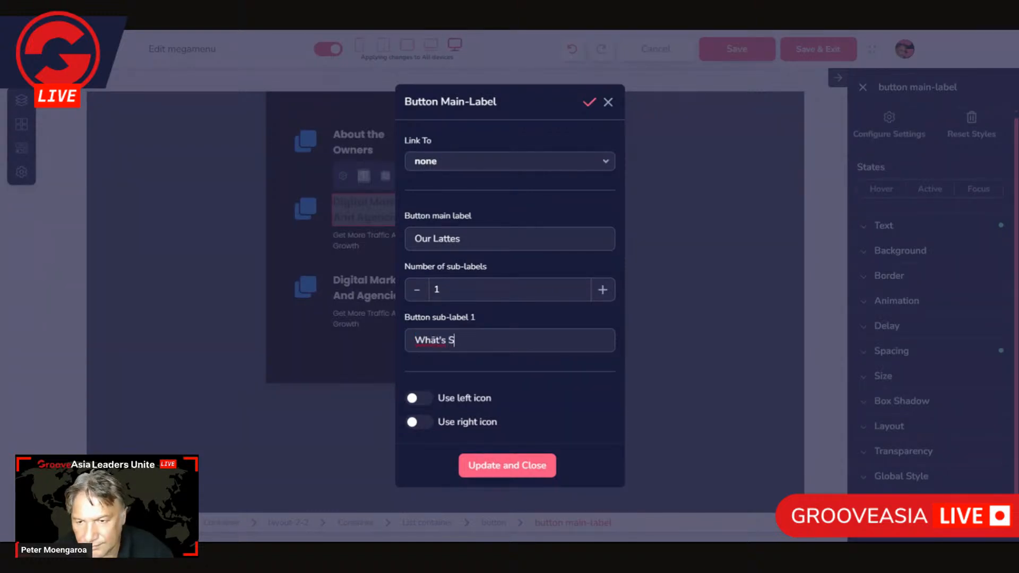
{"action": "type", "text": "a"}
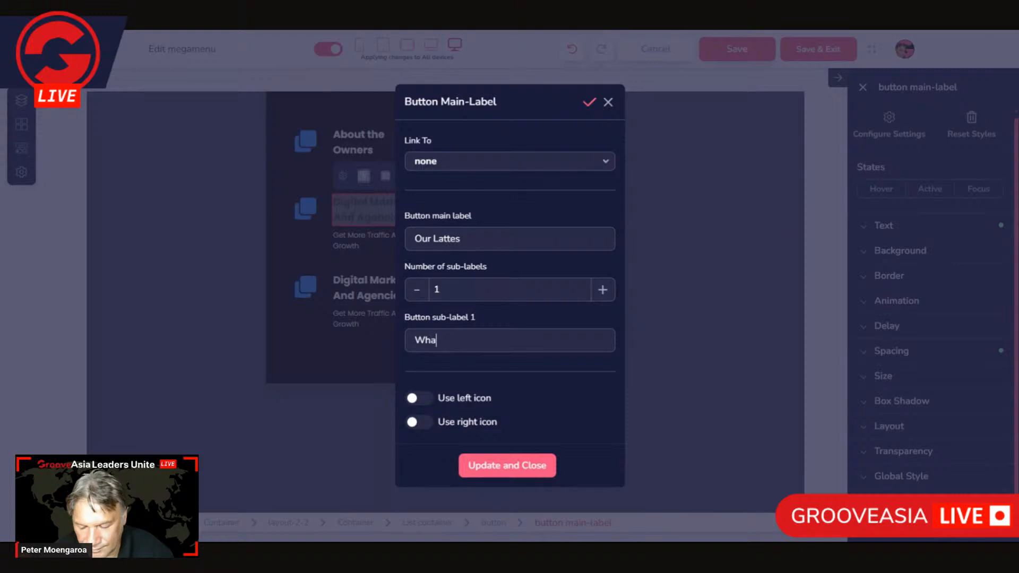
{"action": "type", "text": "t's so "}
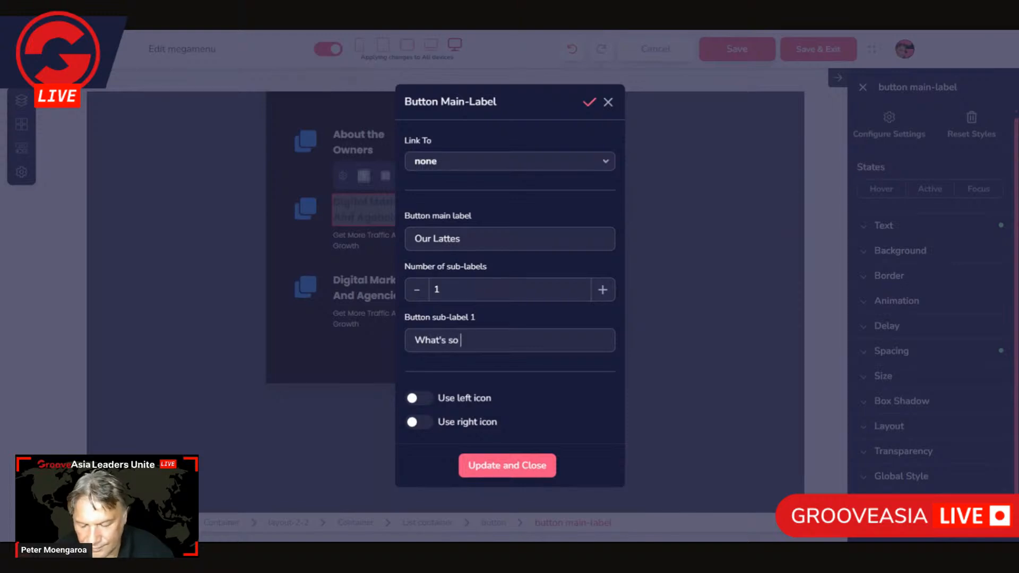
{"action": "type", "text": "special "}
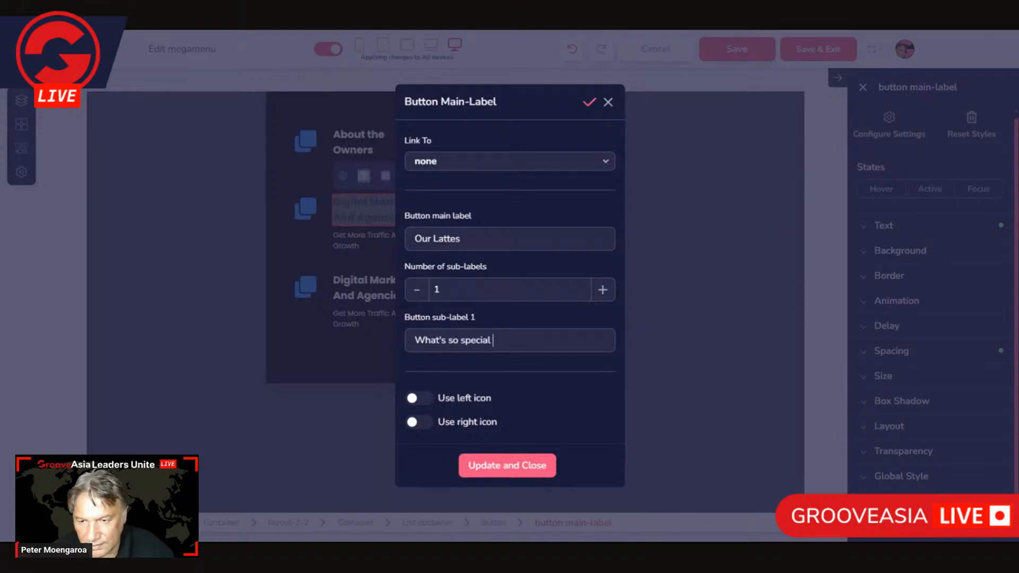
{"action": "type", "text": "about "}
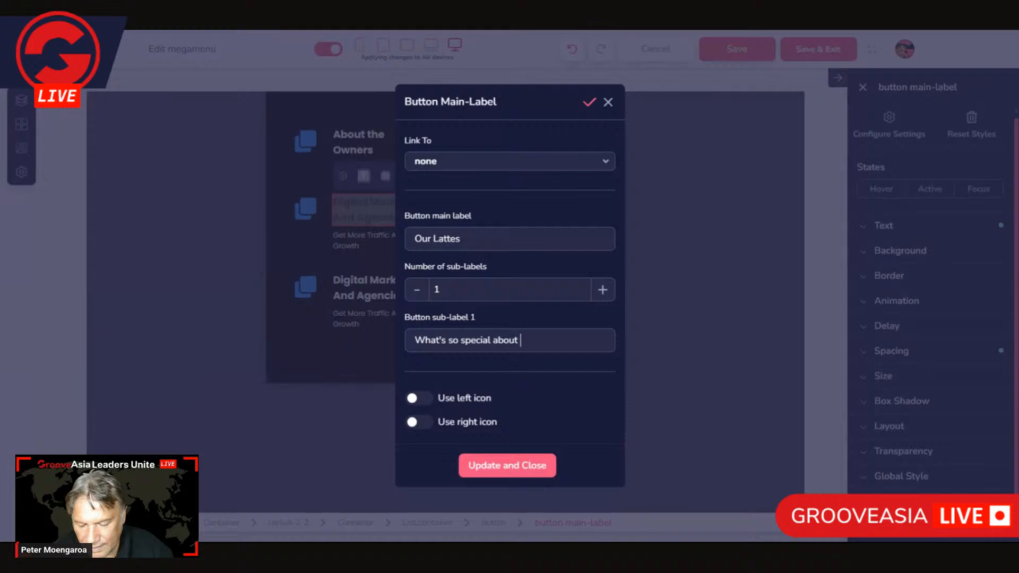
{"action": "type", "text": "our lattes"}
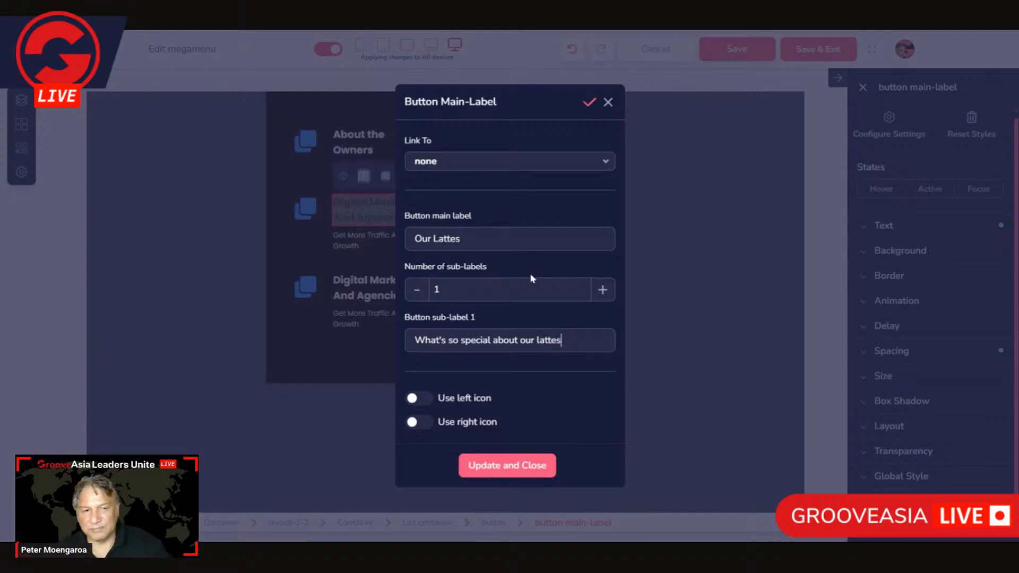
{"action": "left_click", "coordinate": [589, 102]}
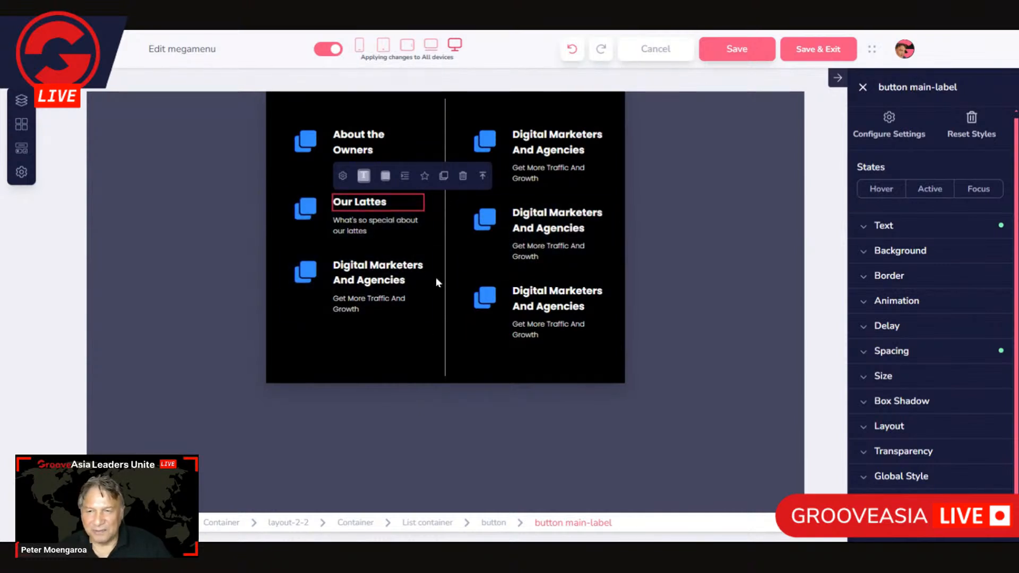
- Change the main label of the first column's third list item to "Food Menu"
{"action": "double_click", "coordinate": [370, 280]}
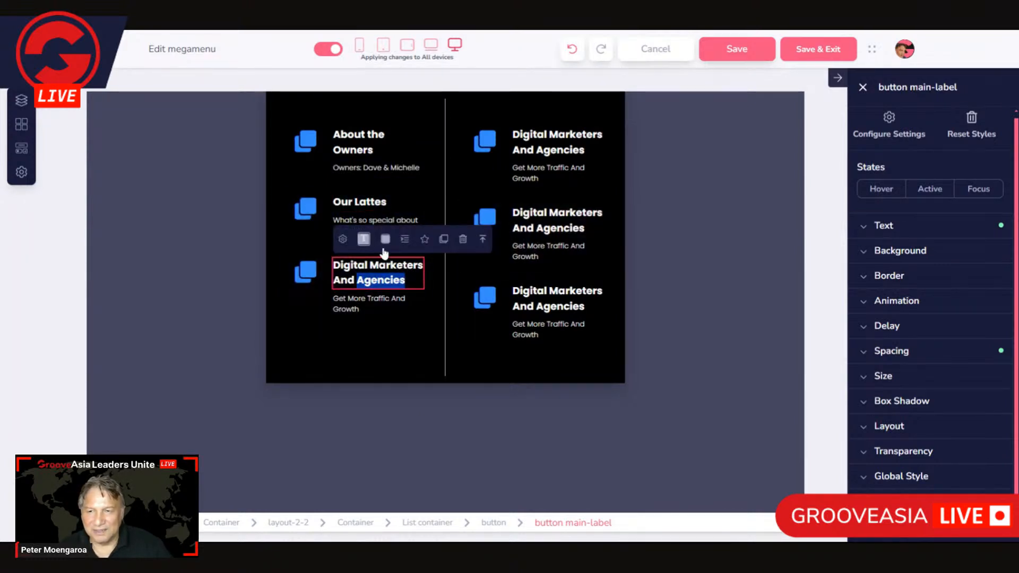
{"action": "left_click", "coordinate": [343, 239]}
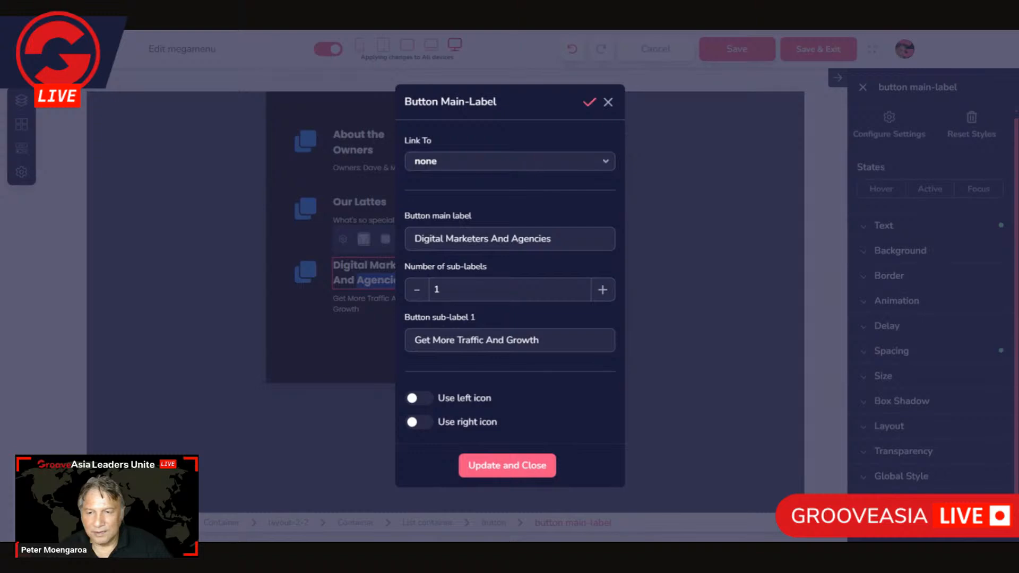
{"action": "left_click_drag", "start_coordinate": [416, 239], "coordinate": [552, 238]}
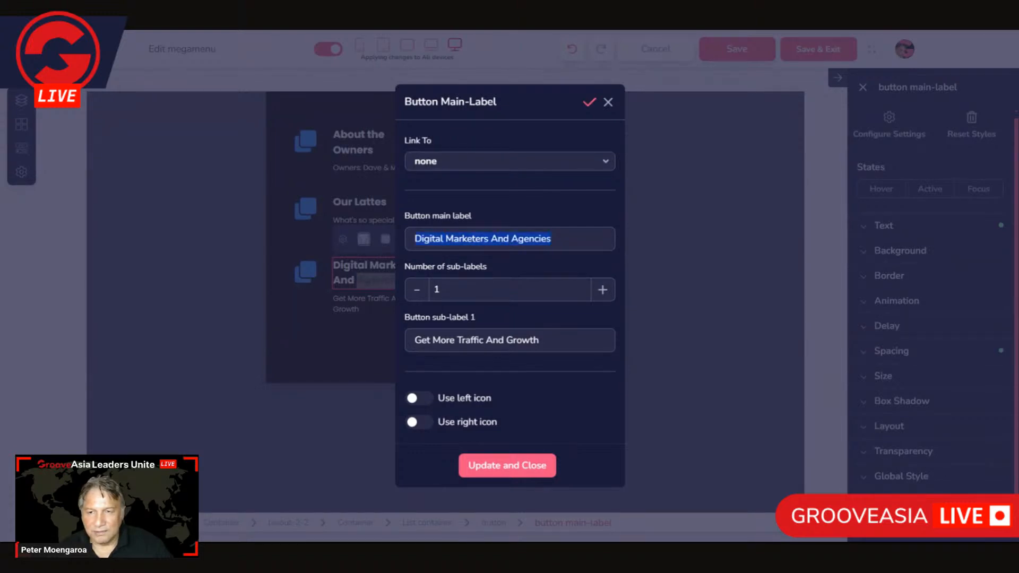
{"action": "type", "text": "Food"}
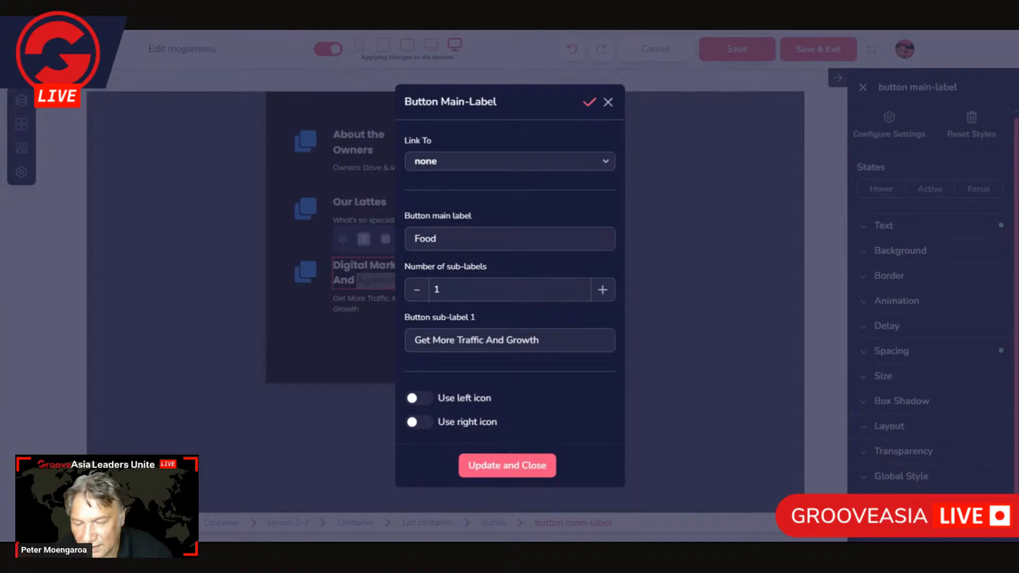
{"action": "key", "text": "BackSpace"}
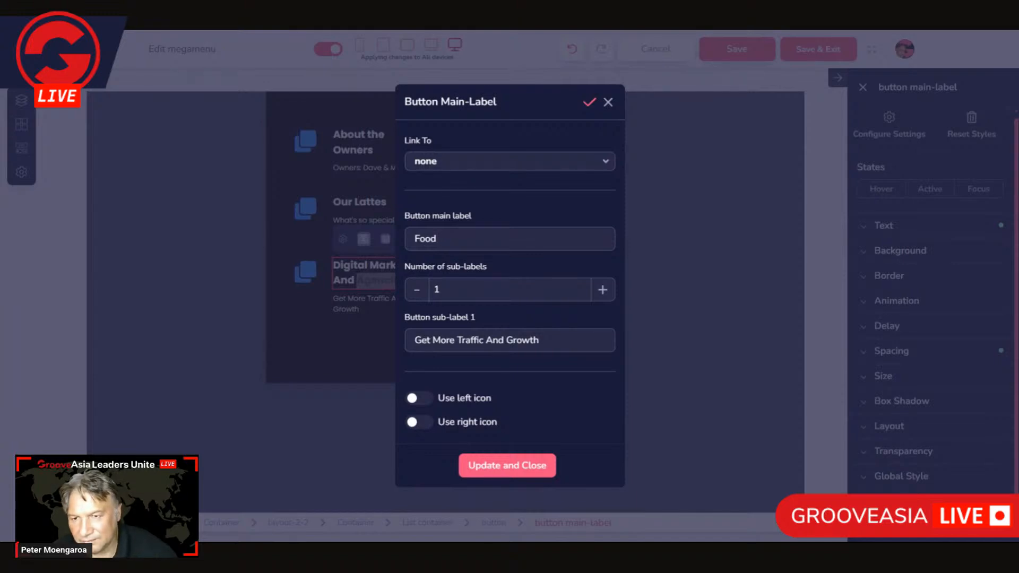
{"action": "type", "text": "Menu"}
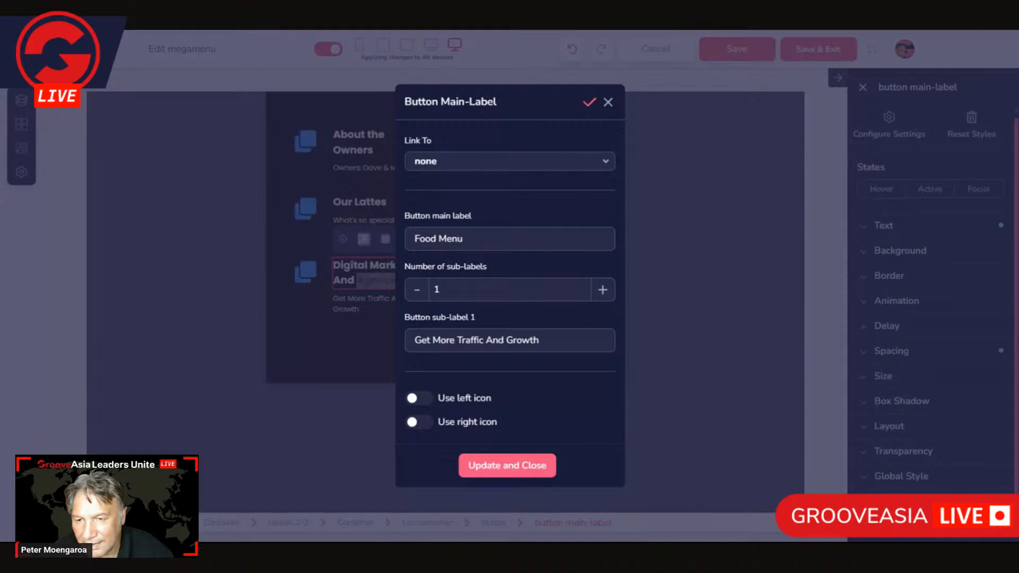
- Set the "Food Menu" item's sub-label to "Choose from our Breakfast or Lunch dishes" and apply the label changes
{"action": "triple_click", "coordinate": [451, 340]}
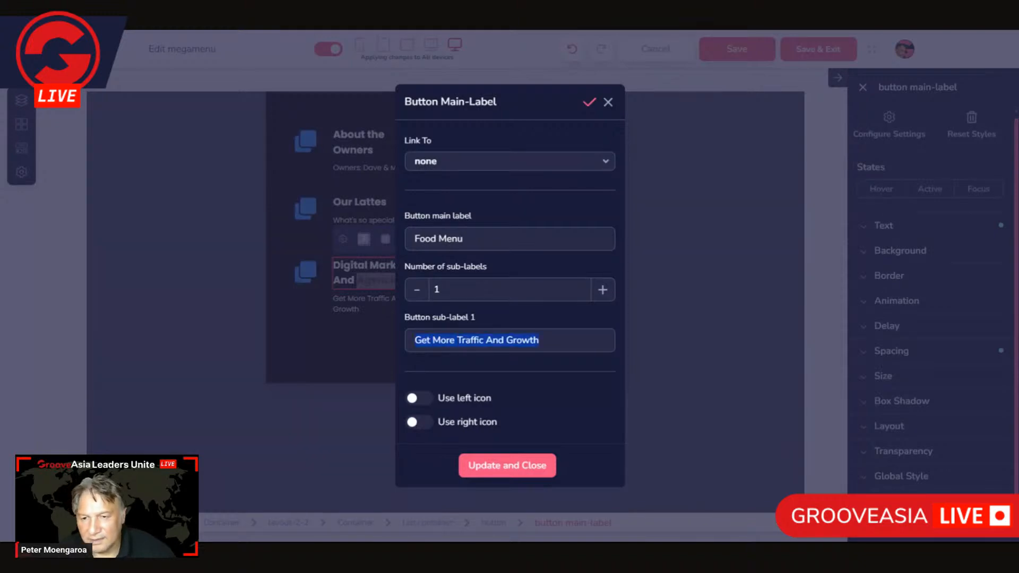
{"action": "type", "text": "Choo"}
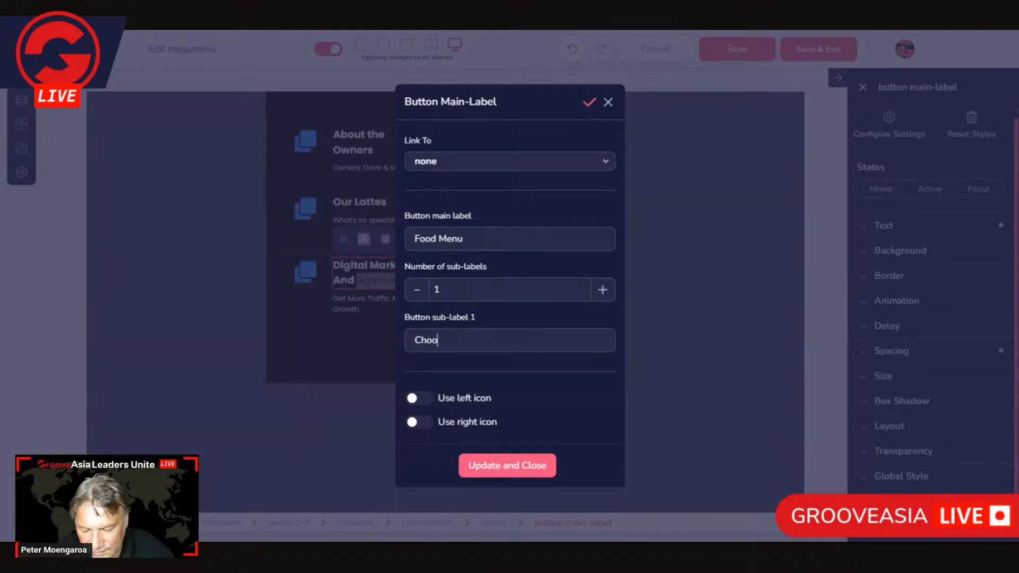
{"action": "type", "text": "`se from"}
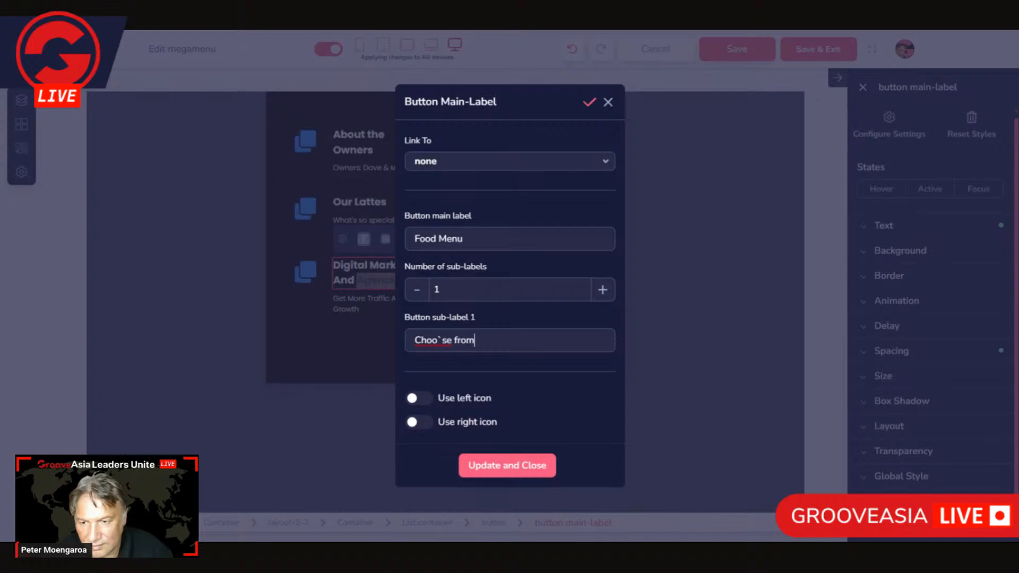
{"action": "type", "text": " our"}
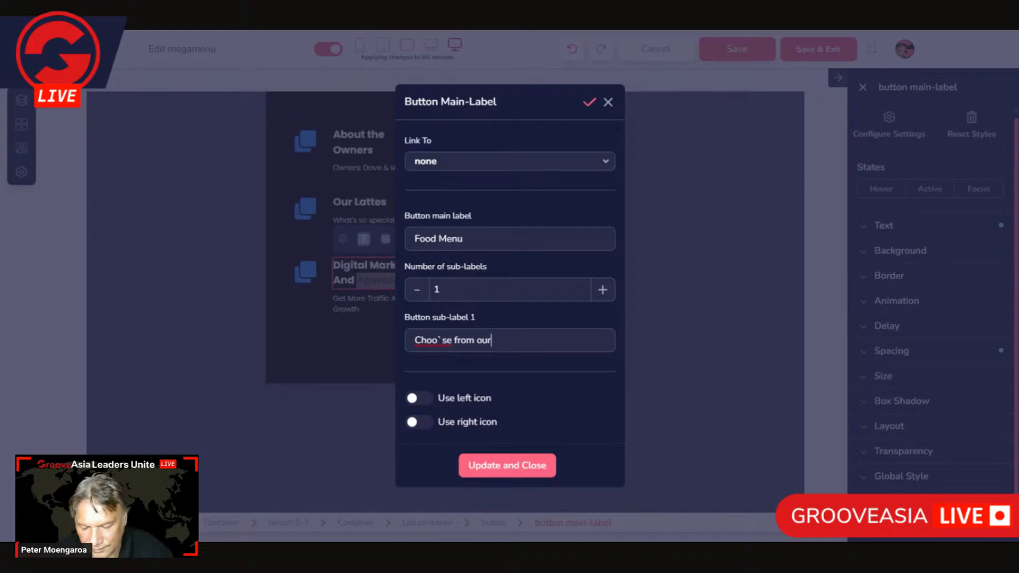
{"action": "type", "text": " Brea"}
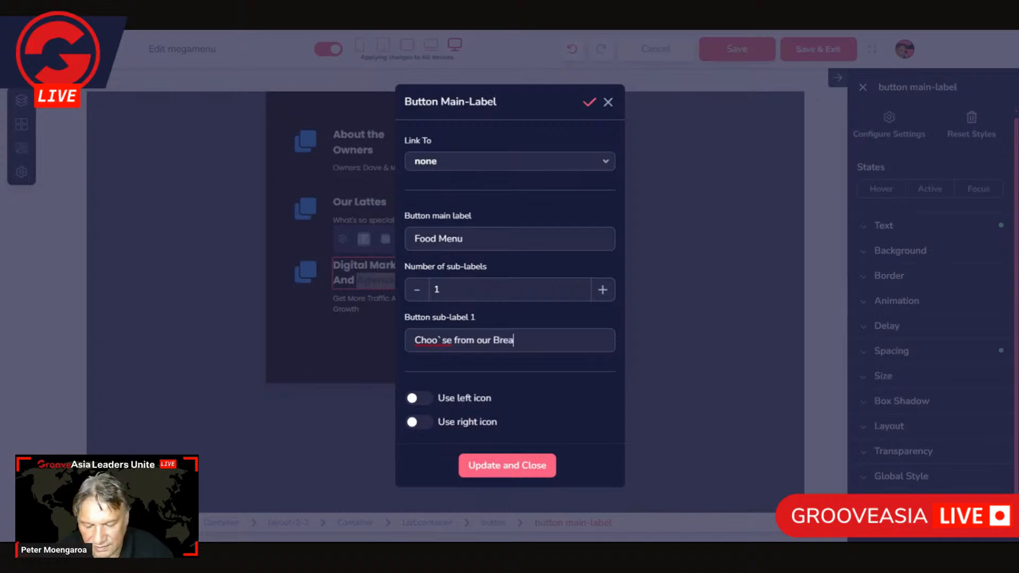
{"action": "type", "text": "ks"}
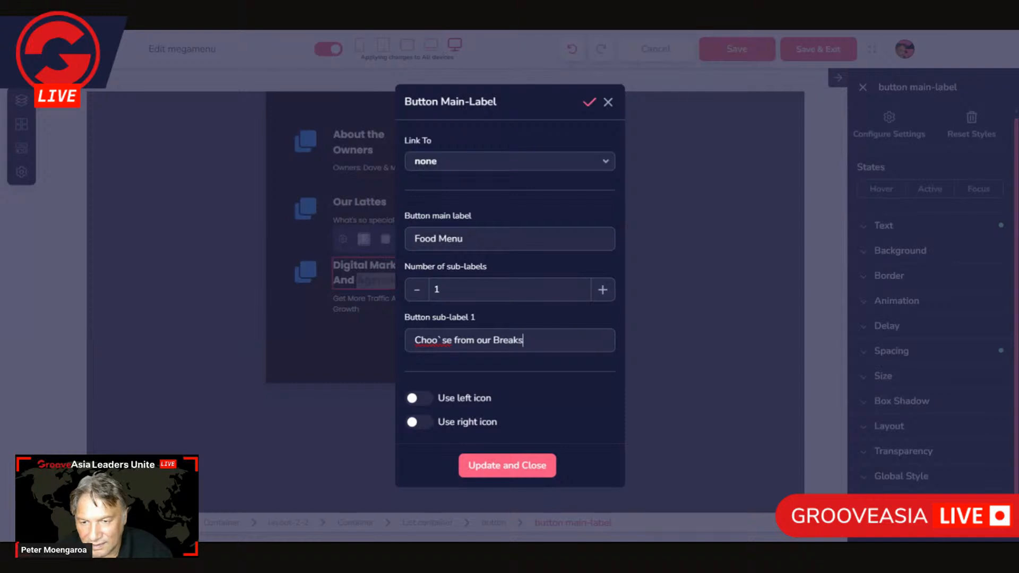
{"action": "key", "text": "BackSpace"}
{"action": "type", "text": "fast"}
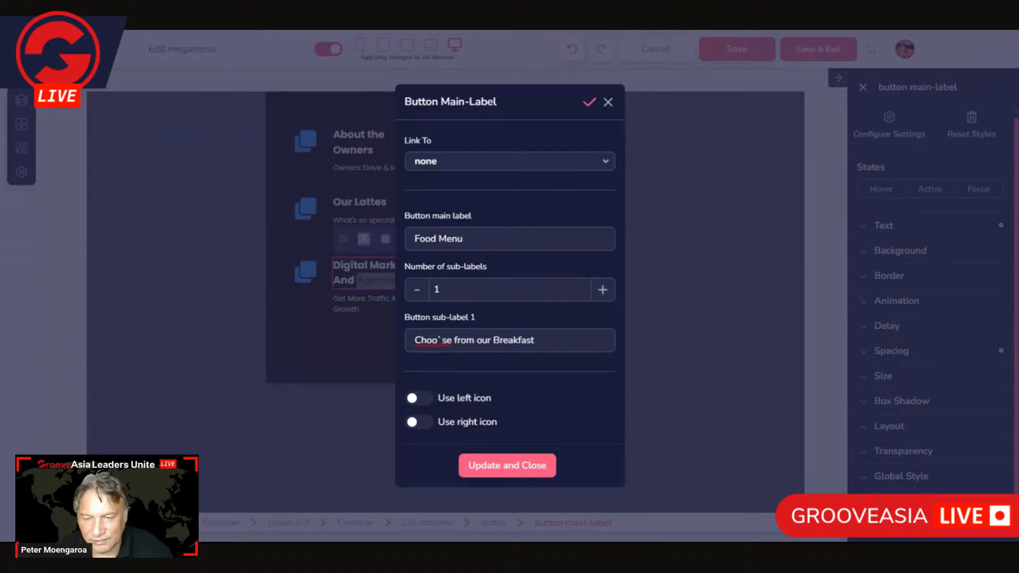
{"action": "type", "text": "or "}
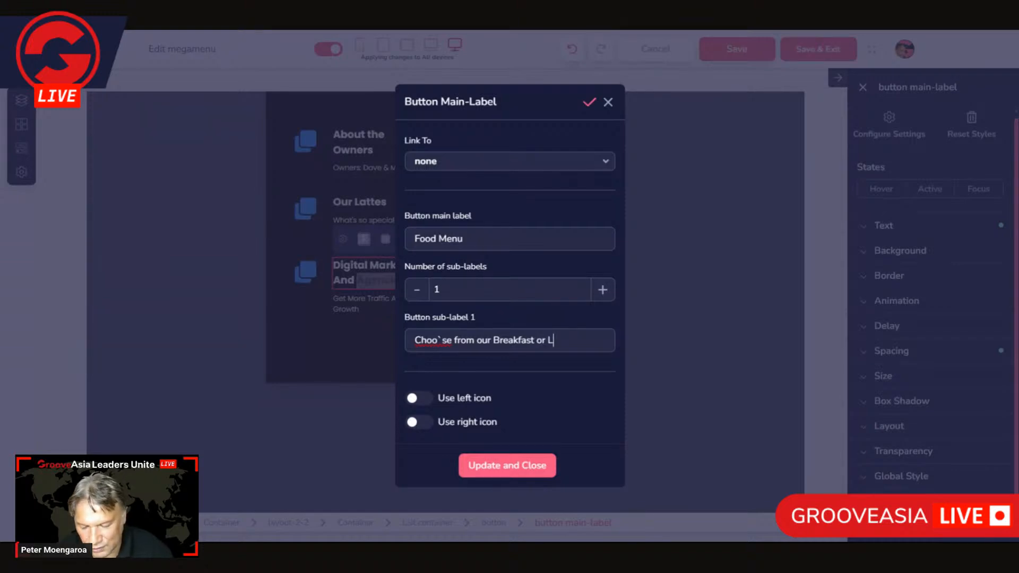
{"action": "type", "text": "Luch"}
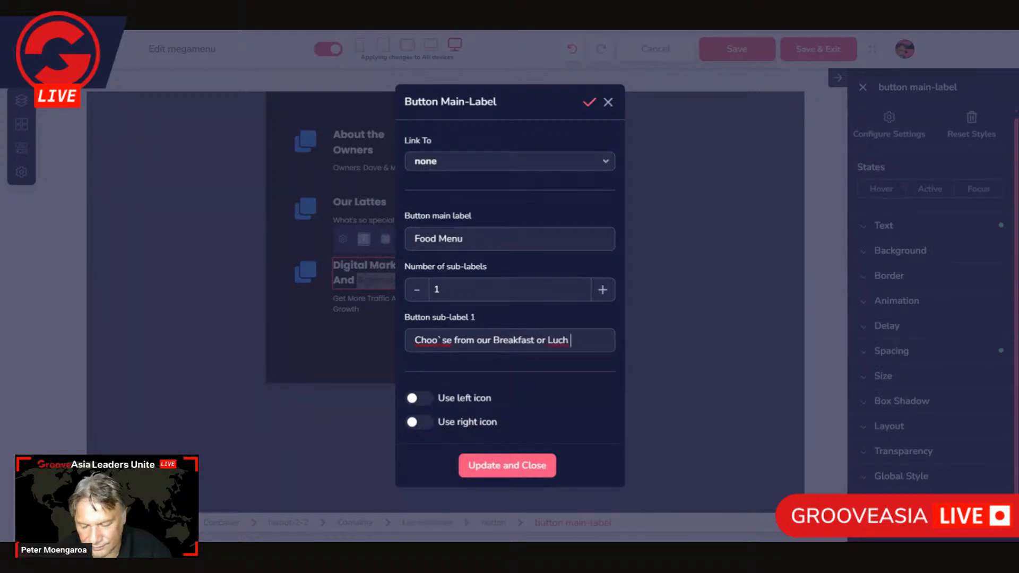
{"action": "type", "text": " dishes"}
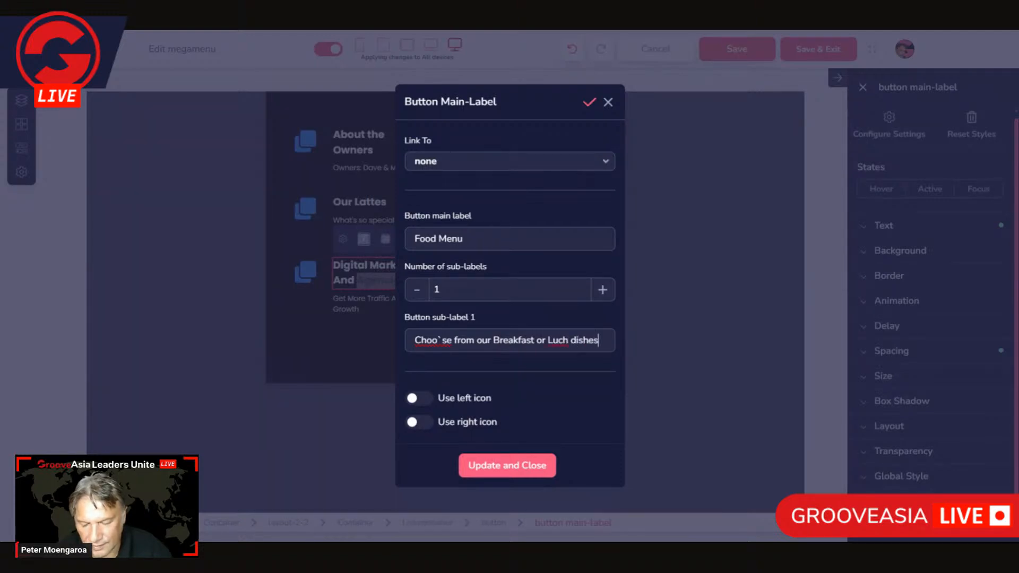
{"action": "double_click", "coordinate": [558, 340]}
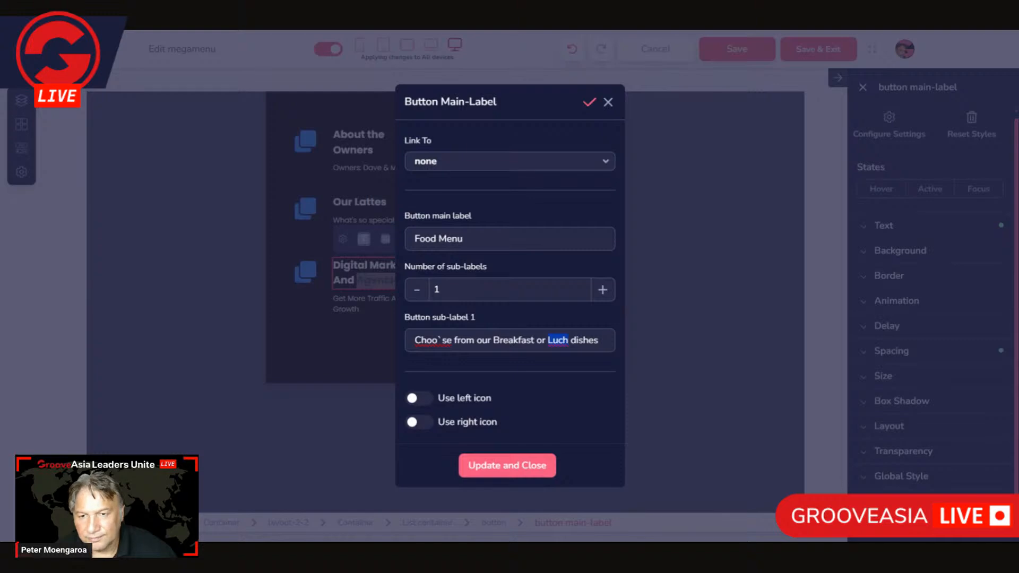
{"action": "type", "text": "Lunch"}
{"action": "double_click", "coordinate": [428, 340]}
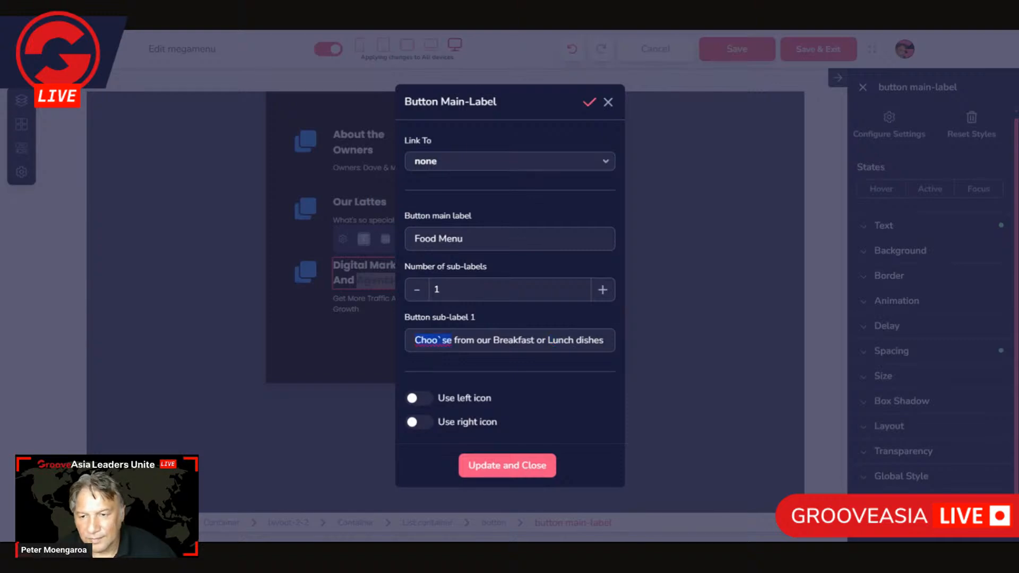
{"action": "type", "text": "Choose"}
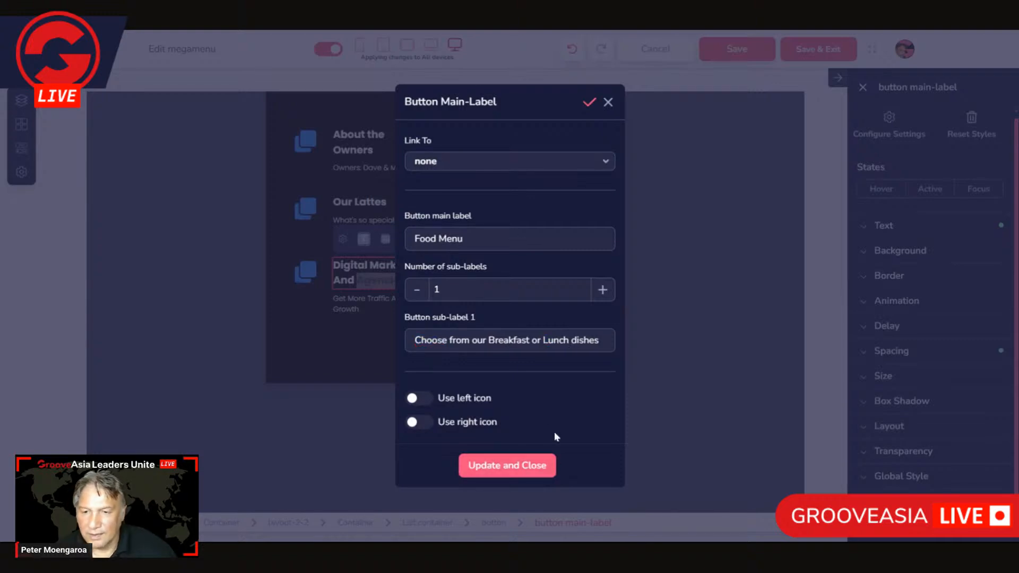
{"action": "left_click", "coordinate": [507, 465]}
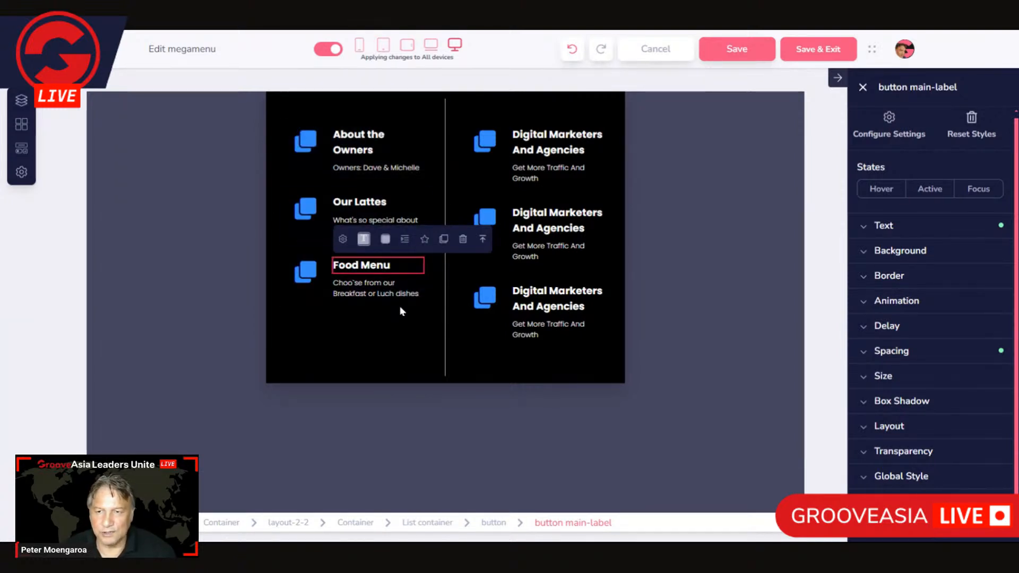
- Open the main-label settings of the second column's first list item
{"action": "left_click", "coordinate": [576, 154]}
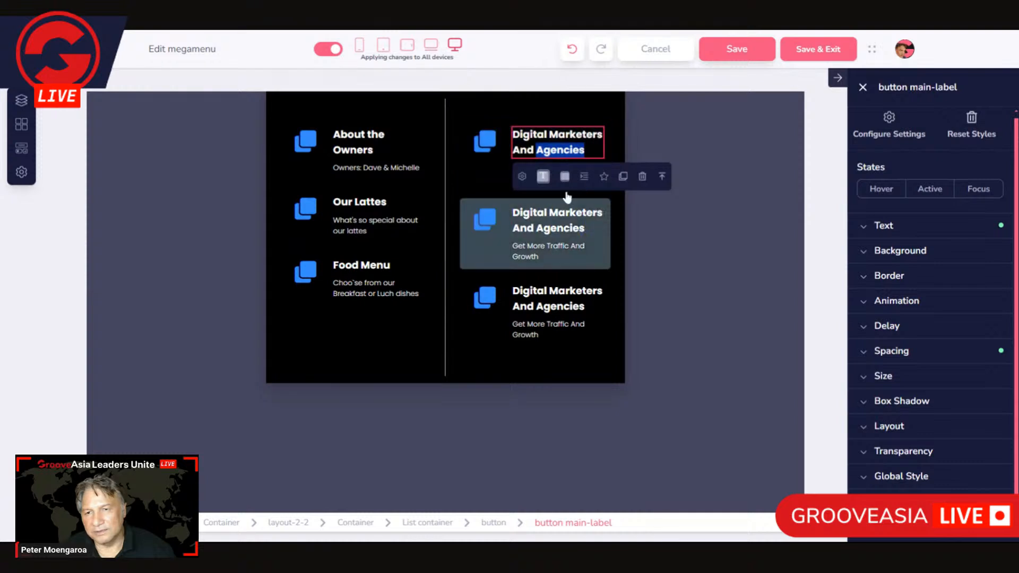
{"action": "left_click", "coordinate": [525, 175]}
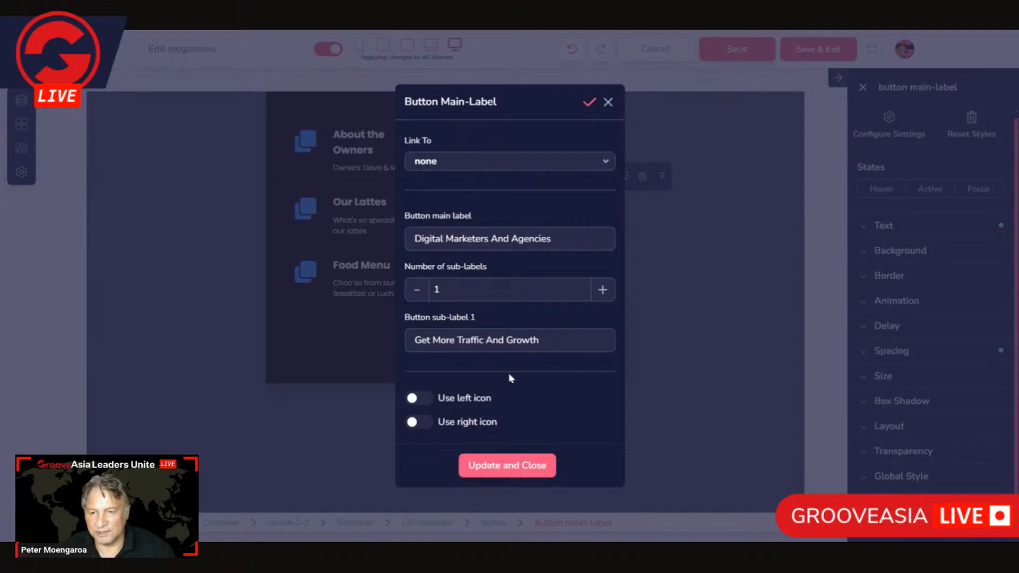
- Set the main label of the second column's first button to "Beverages"
{"action": "triple_click", "coordinate": [469, 239]}
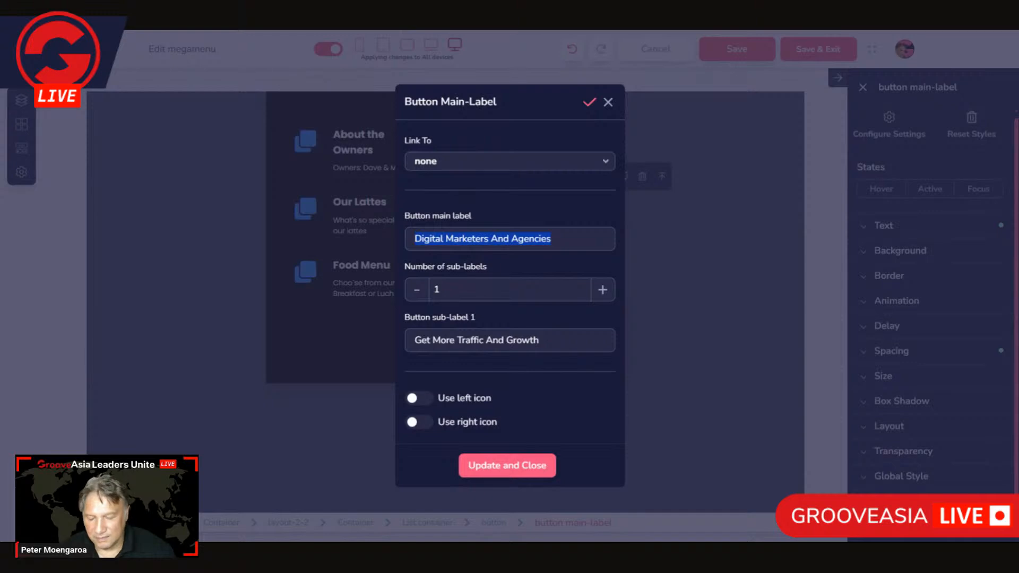
{"action": "type", "text": "Bevee"}
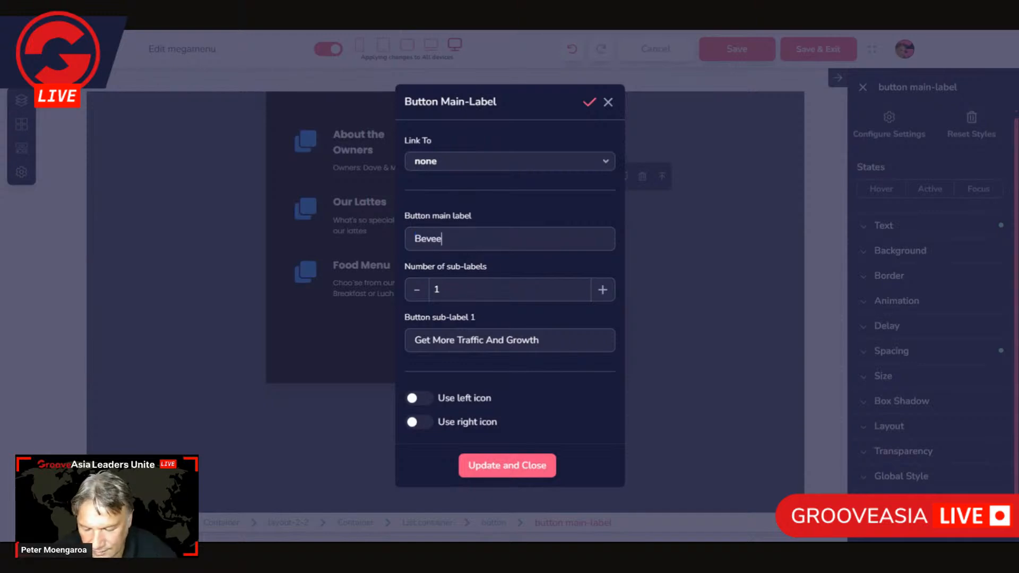
{"action": "key", "text": "BackSpace"}
{"action": "type", "text": "rages"}
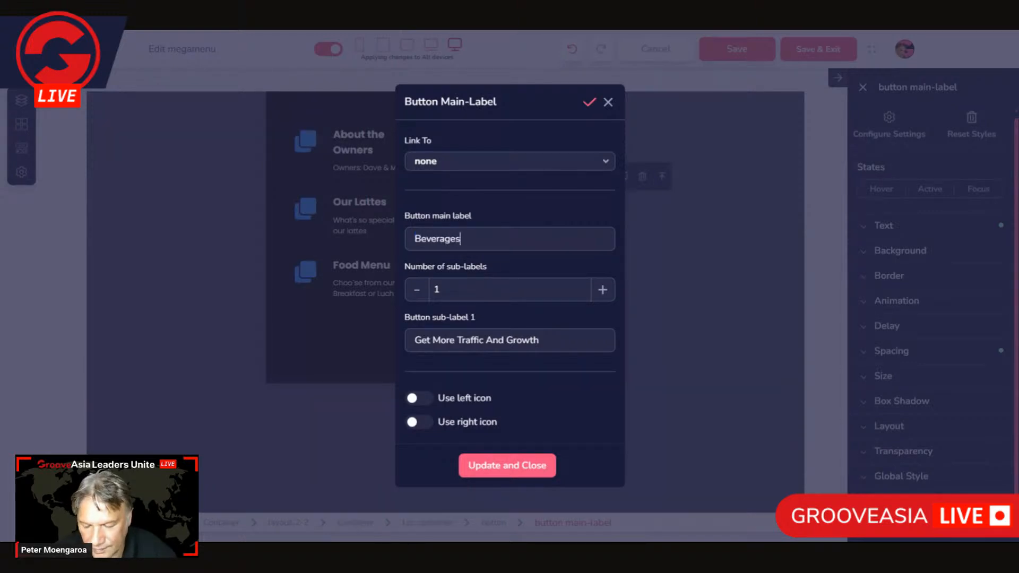
- Set the Beverages button's sub-label to "Select one of Award Winning Lattes" and apply the changes
{"action": "left_click", "coordinate": [466, 341]}
{"action": "triple_click", "coordinate": [466, 340]}
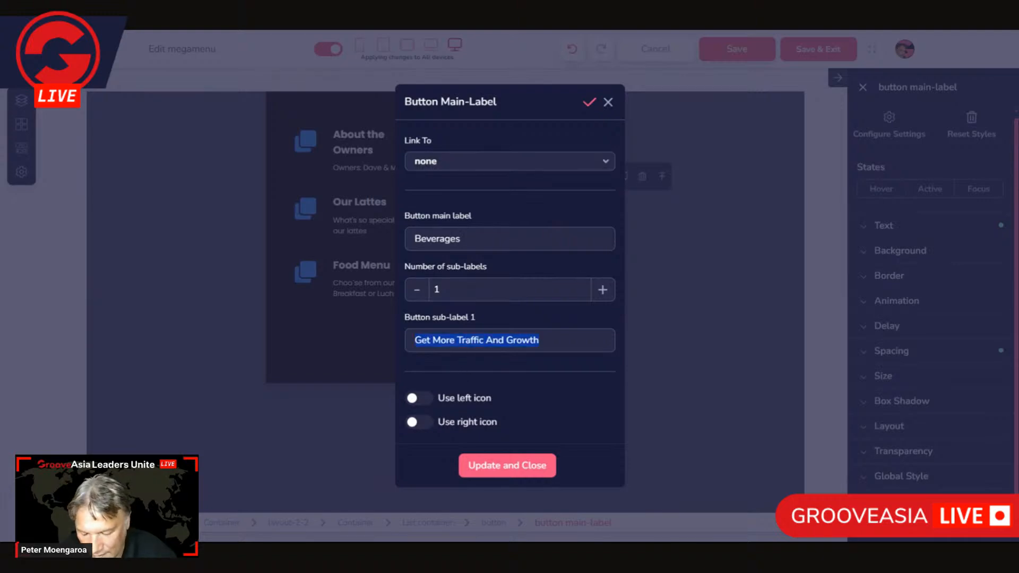
{"action": "type", "text": "Selec`t one "}
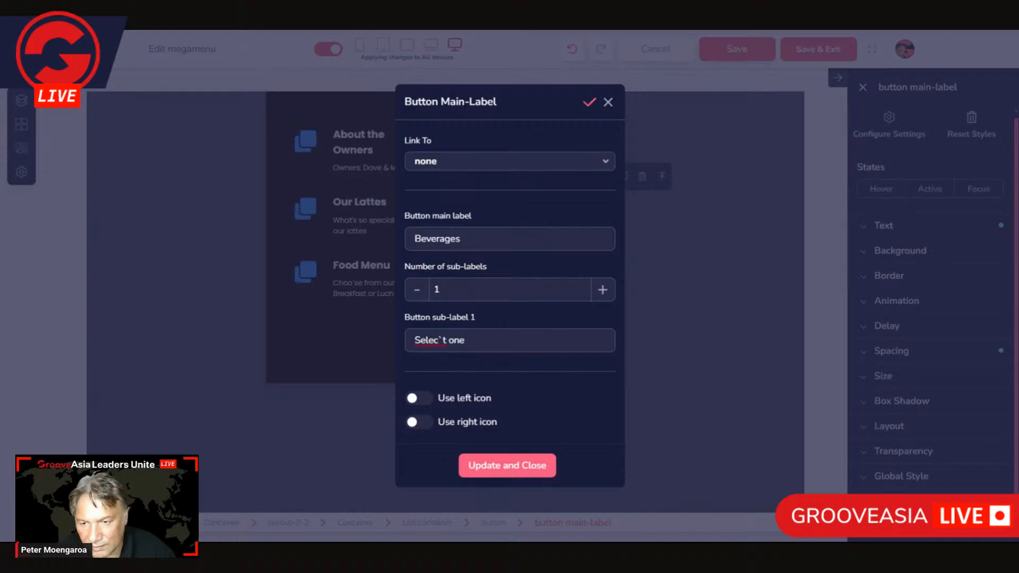
{"action": "type", "text": "of"}
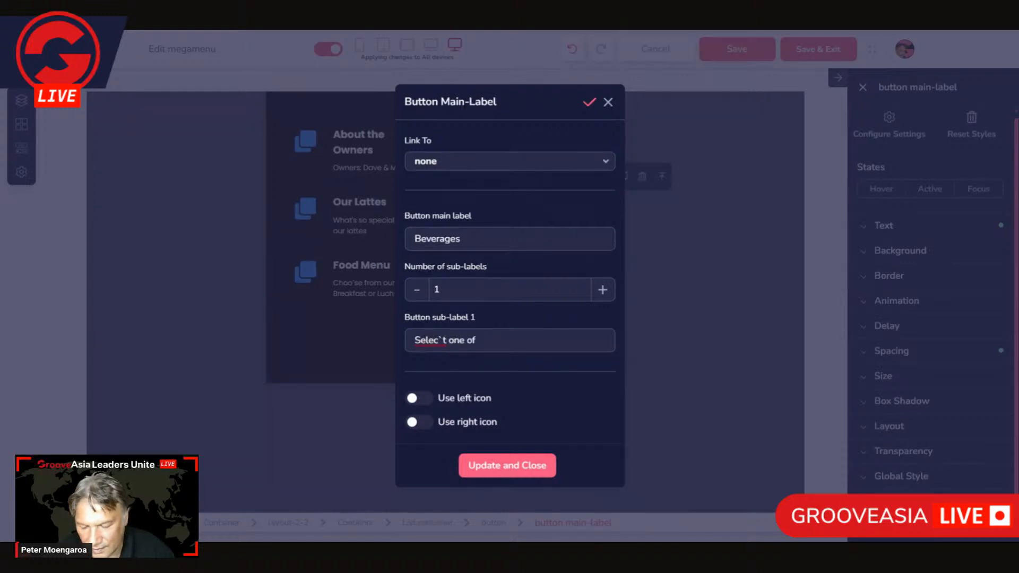
{"action": "type", "text": " Awa"}
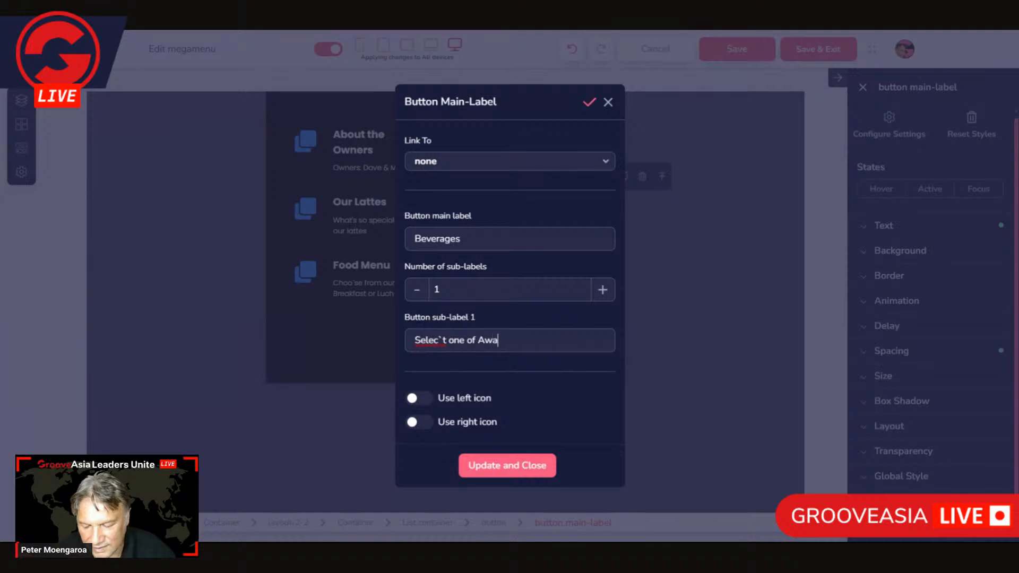
{"action": "type", "text": "rd Winn"}
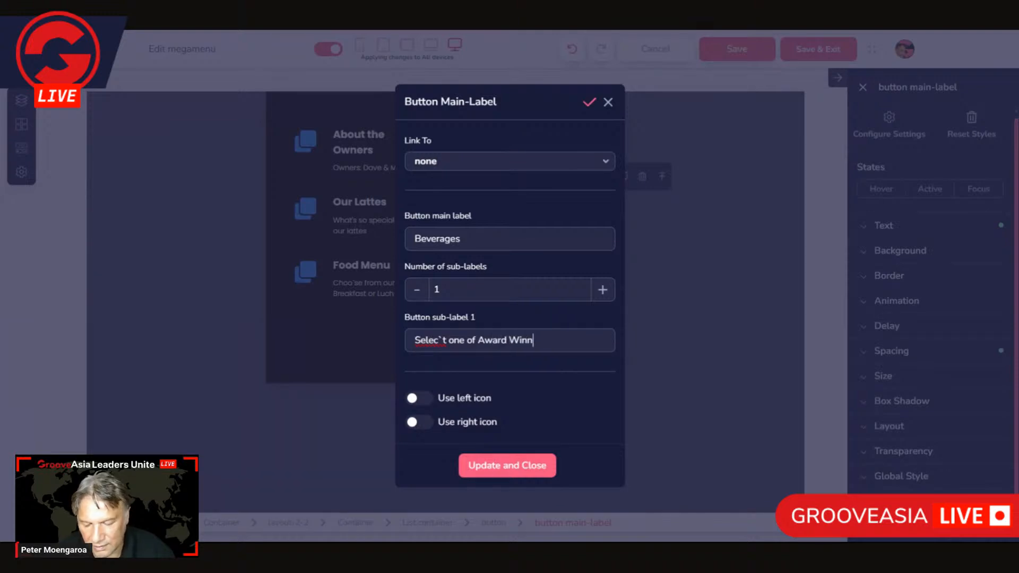
{"action": "type", "text": "ing "}
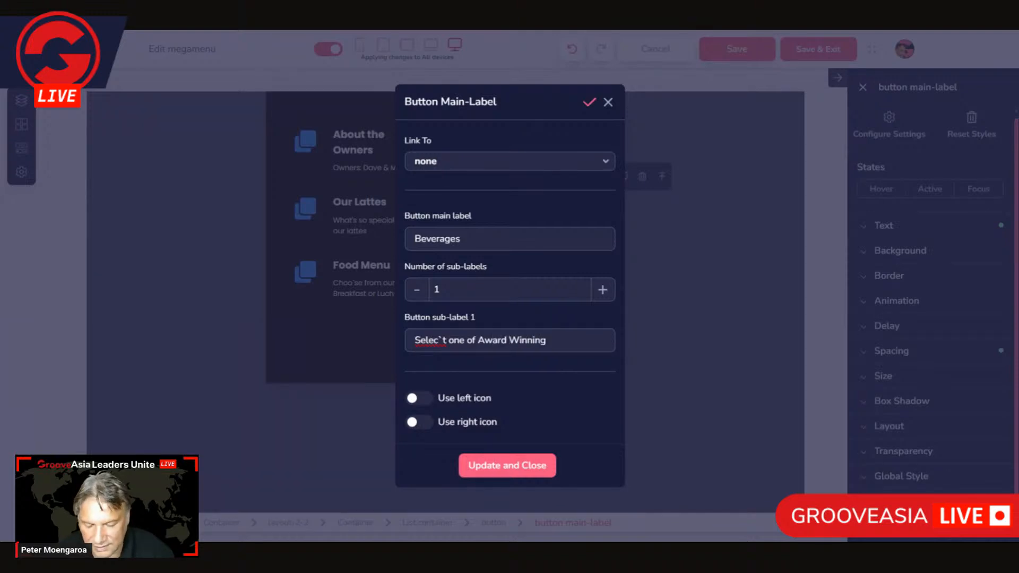
{"action": "type", "text": "Lattes"}
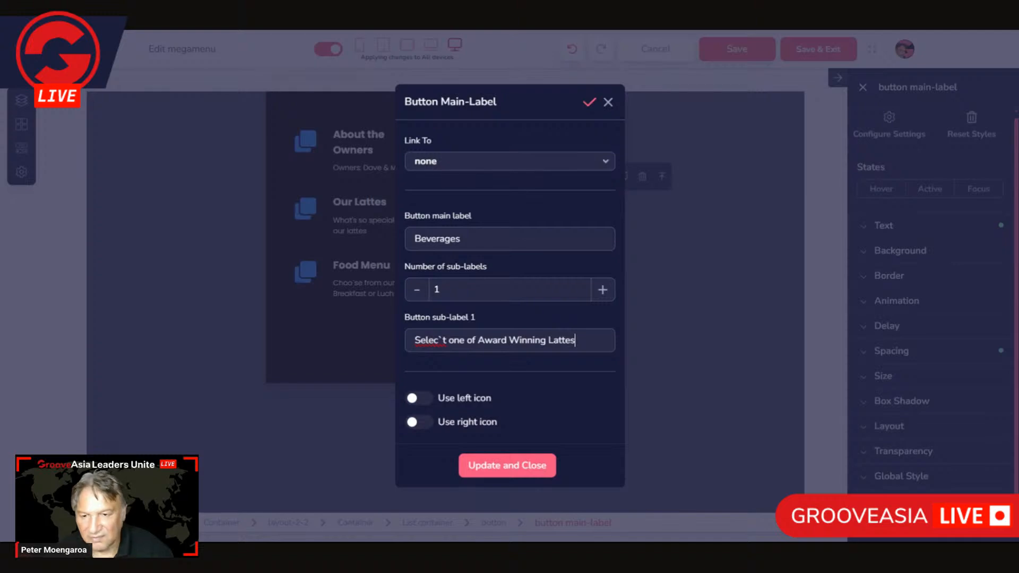
{"action": "double_click", "coordinate": [429, 340]}
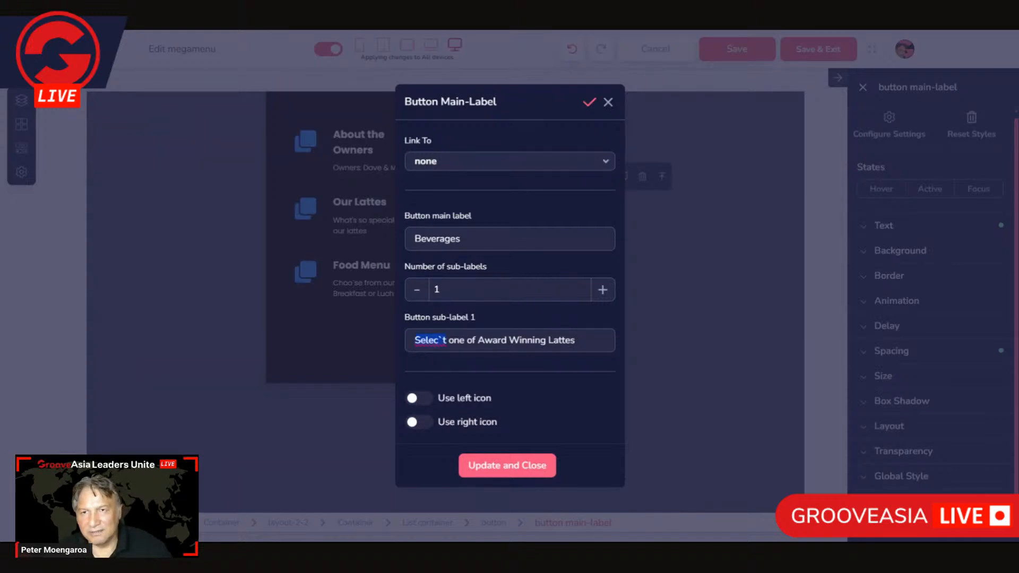
{"action": "type", "text": "Selec"}
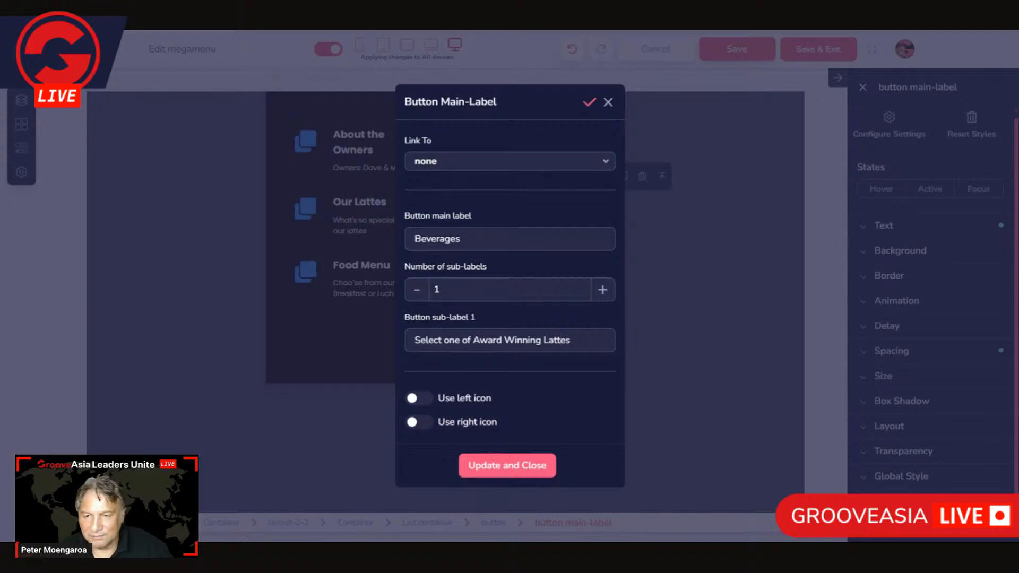
{"action": "left_click", "coordinate": [594, 106]}
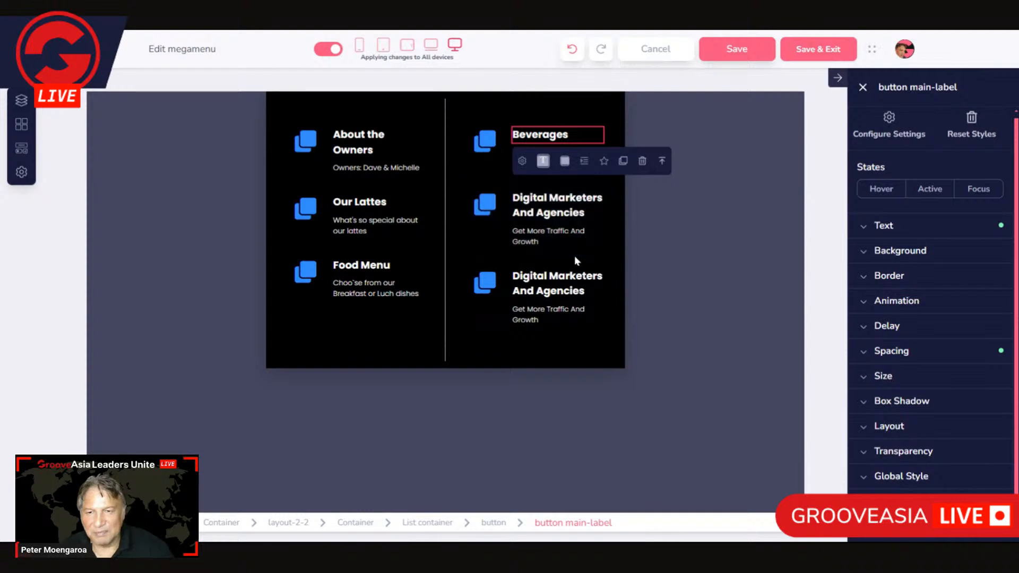
- Open the settings of the last "Digital Marketers And Agencies" button in the second column and set its main label to "Online Orders"
{"action": "left_click", "coordinate": [567, 291]}
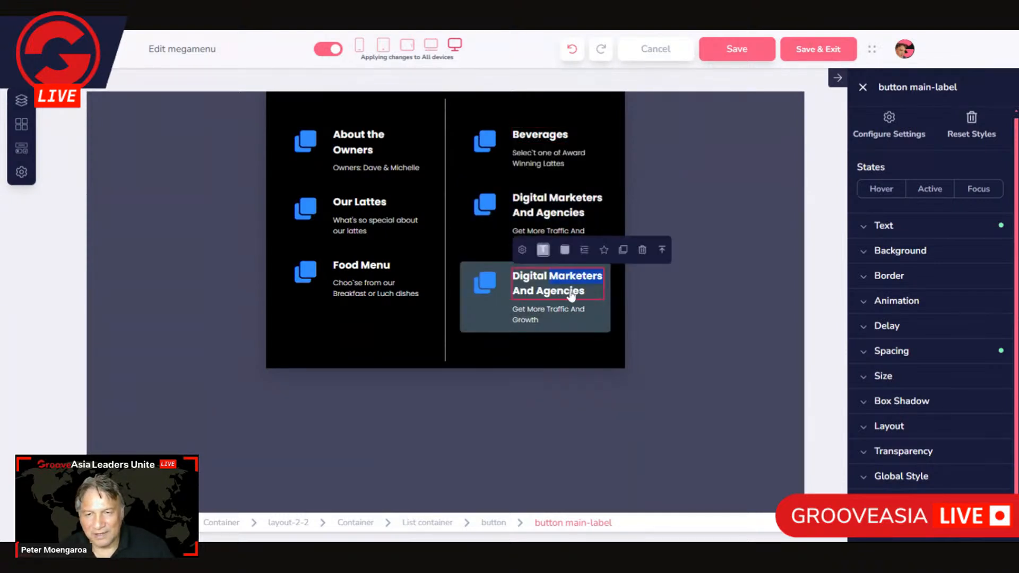
{"action": "left_click", "coordinate": [523, 251]}
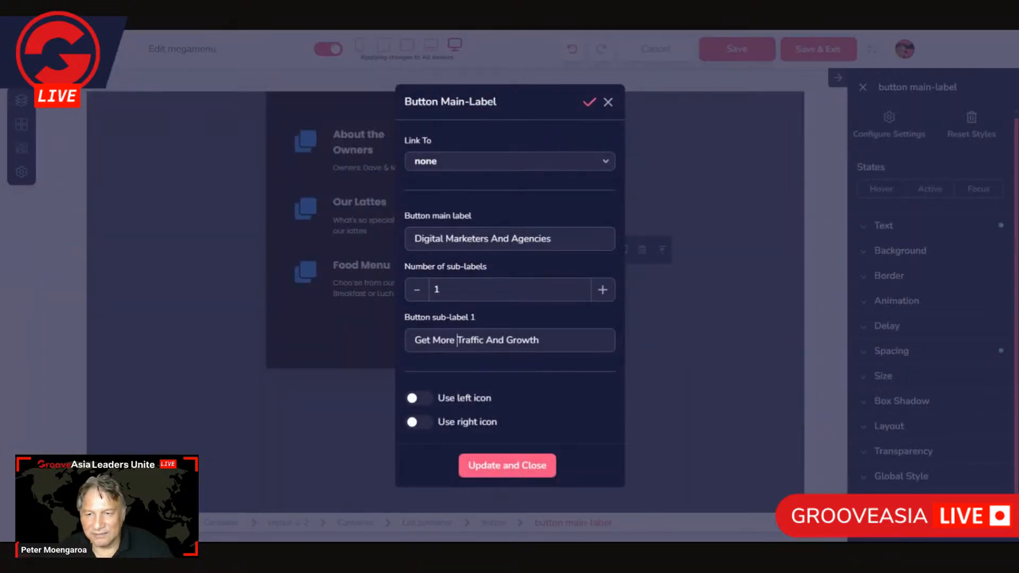
{"action": "triple_click", "coordinate": [457, 340]}
{"action": "triple_click", "coordinate": [467, 239]}
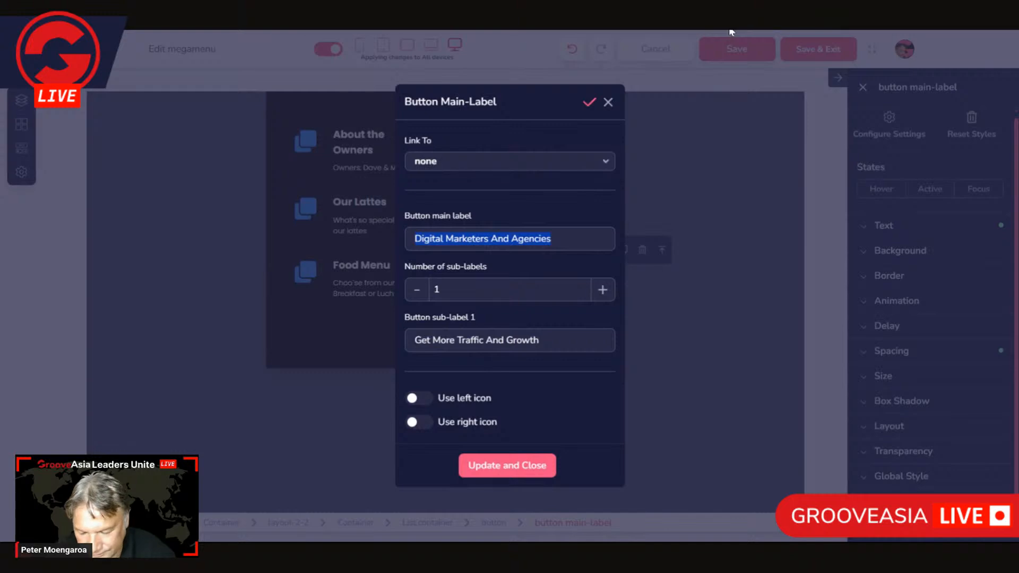
{"action": "type", "text": "Order"}
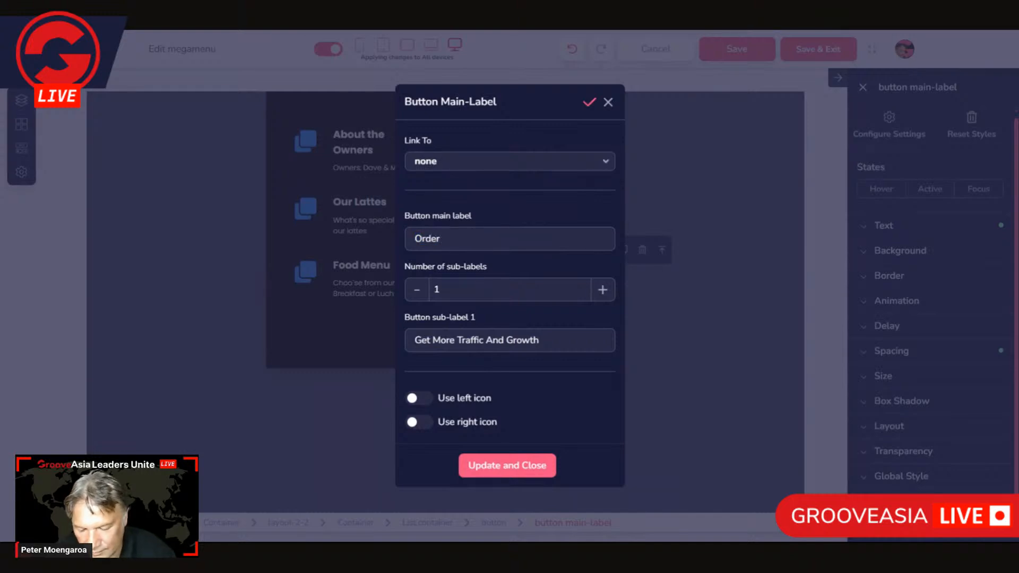
{"action": "key", "text": "BackSpace"}
{"action": "key", "text": "BackSpace"}
{"action": "key", "text": "BackSpace"}
{"action": "key", "text": "BackSpace"}
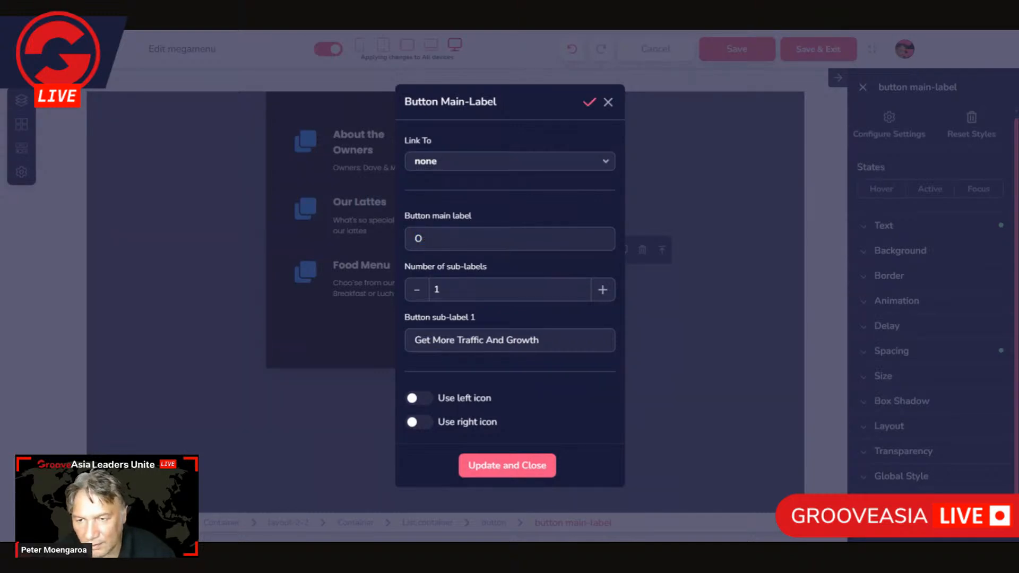
{"action": "key", "text": "BackSpace"}
{"action": "type", "text": "Onli"}
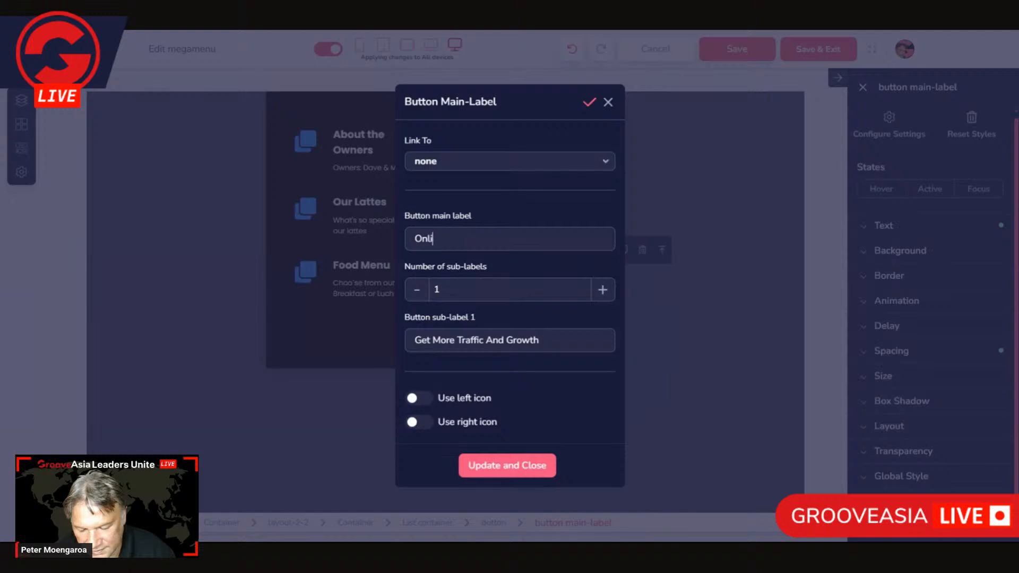
{"action": "type", "text": "ne O"}
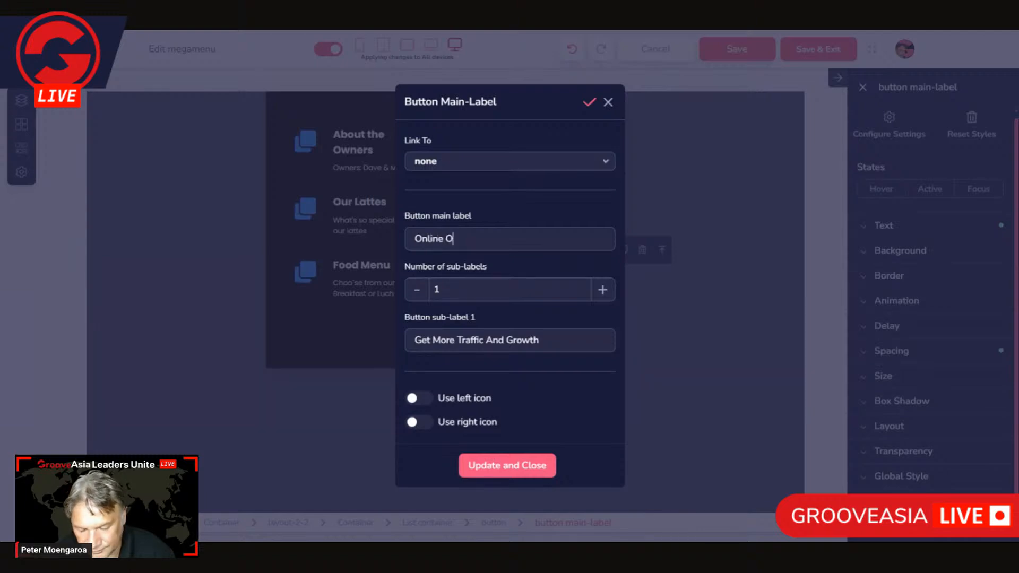
{"action": "type", "text": "rders"}
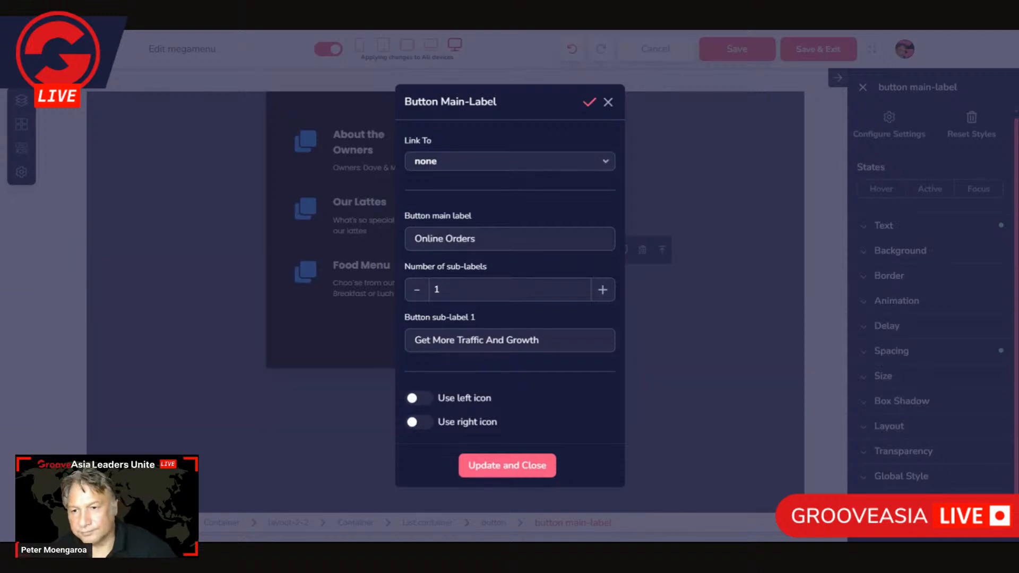
- Replace the Online Orders button's sub-label with "A convenient way when on the go"
{"action": "double_click", "coordinate": [471, 340]}
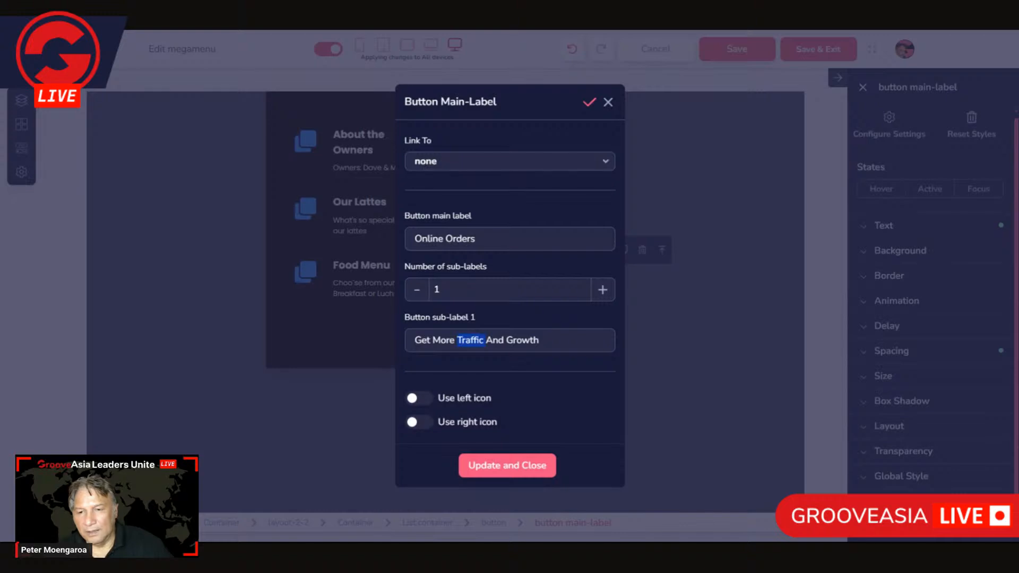
{"action": "key", "text": "ctrl+a"}
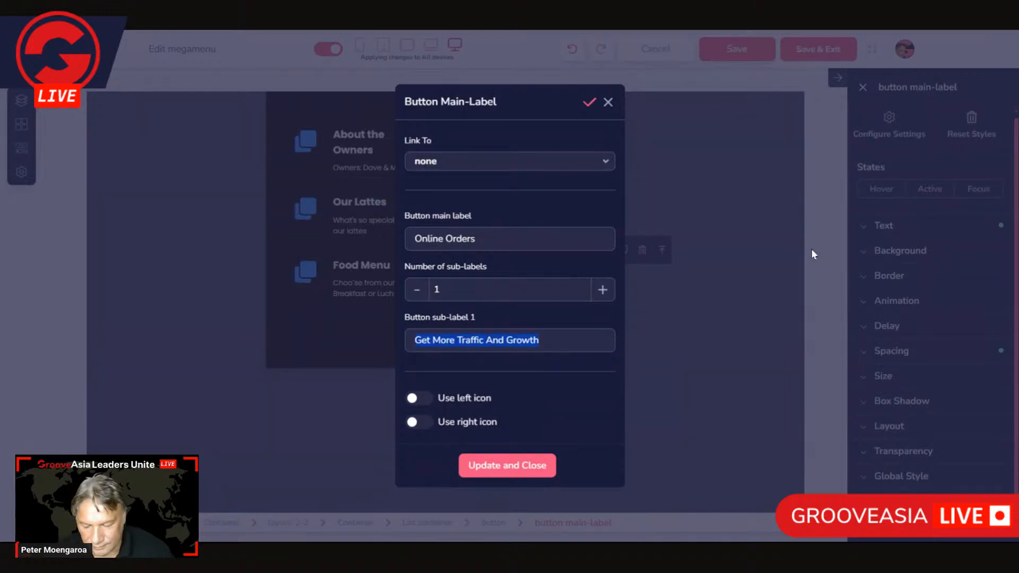
{"action": "type", "text": "A con"}
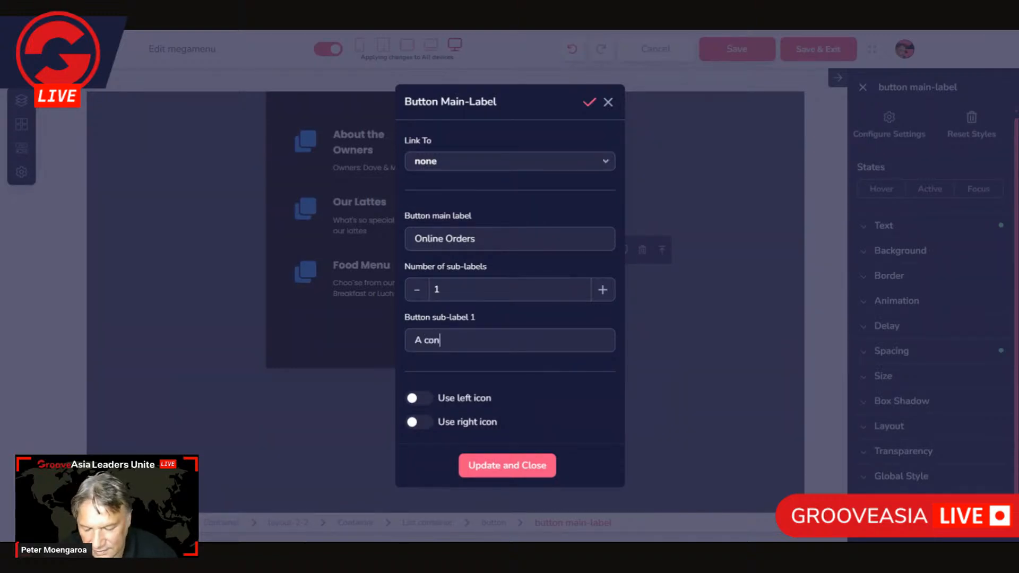
{"action": "type", "text": "veni"}
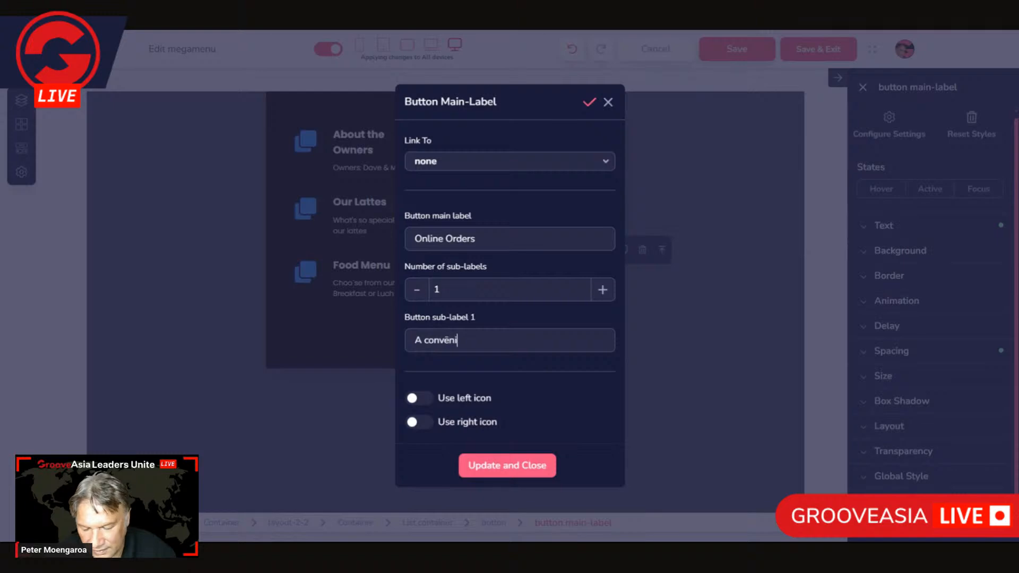
{"action": "type", "text": "ent way"}
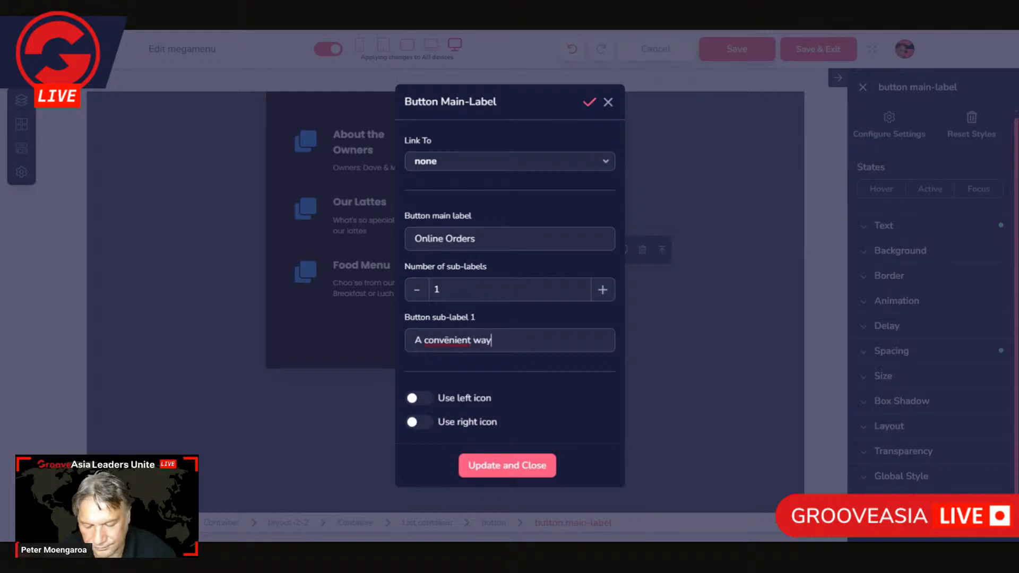
{"action": "type", "text": " to"}
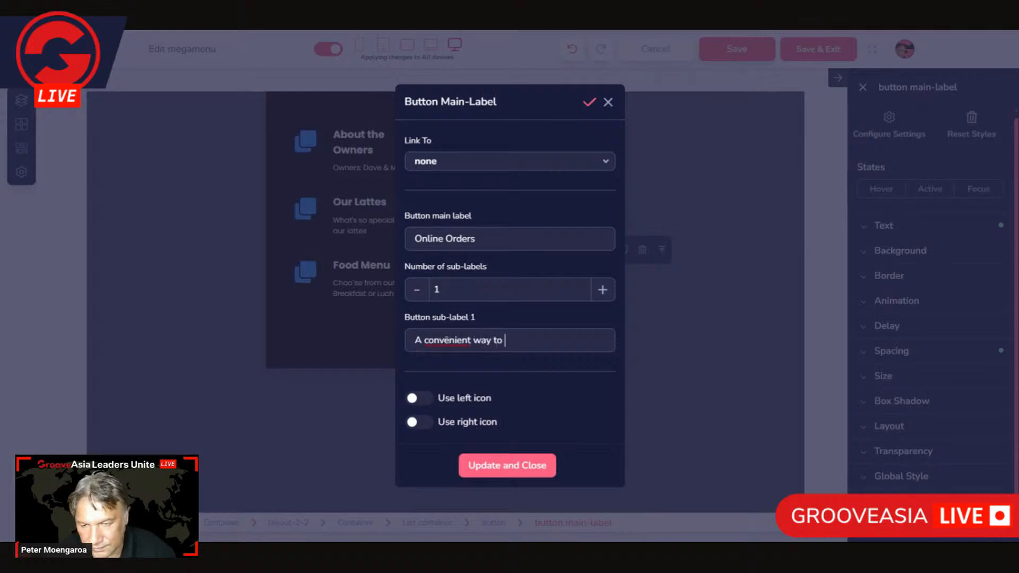
{"action": "key", "text": "BackSpace"}
{"action": "key", "text": "BackSpace"}
{"action": "key", "text": "BackSpace"}
{"action": "key", "text": "BackSpace"}
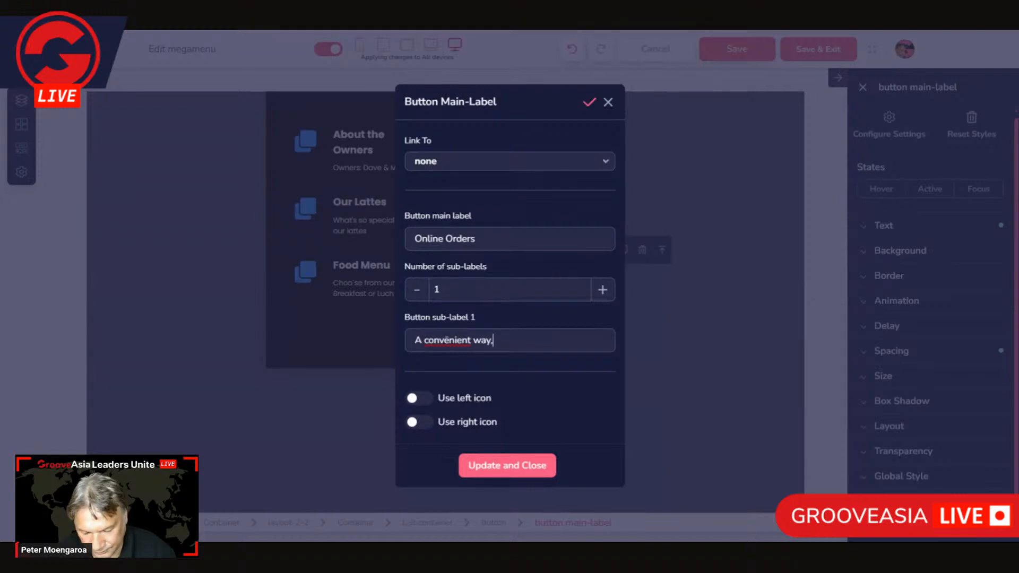
{"action": "key", "text": "BackSpace"}
{"action": "type", "text": "y when "}
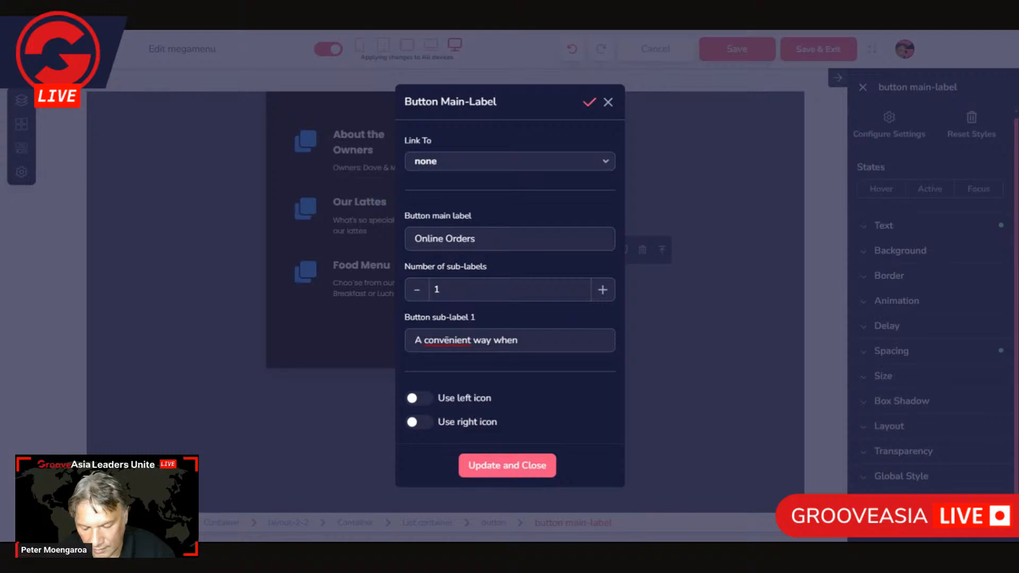
{"action": "type", "text": "on the g"}
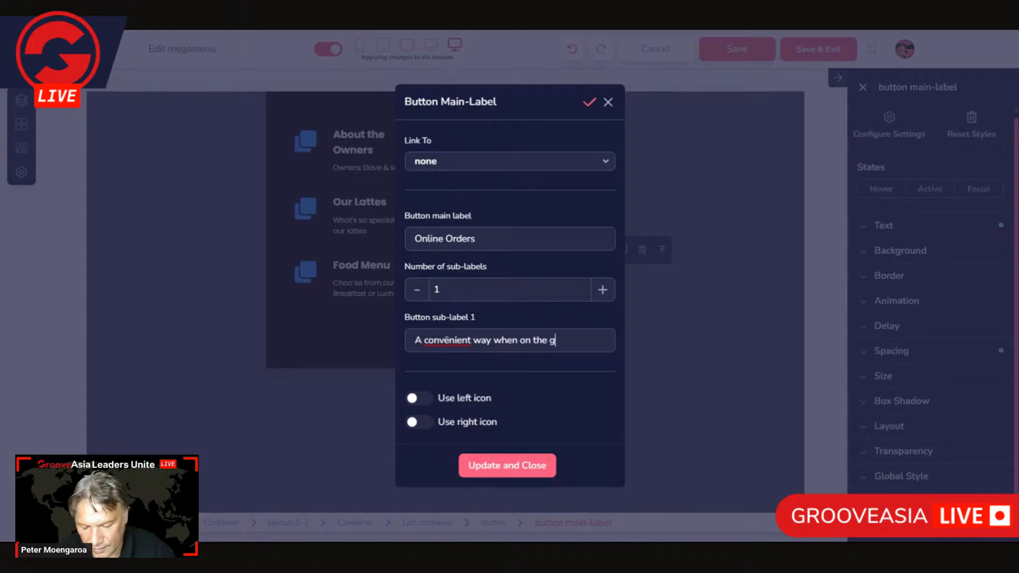
{"action": "type", "text": "o"}
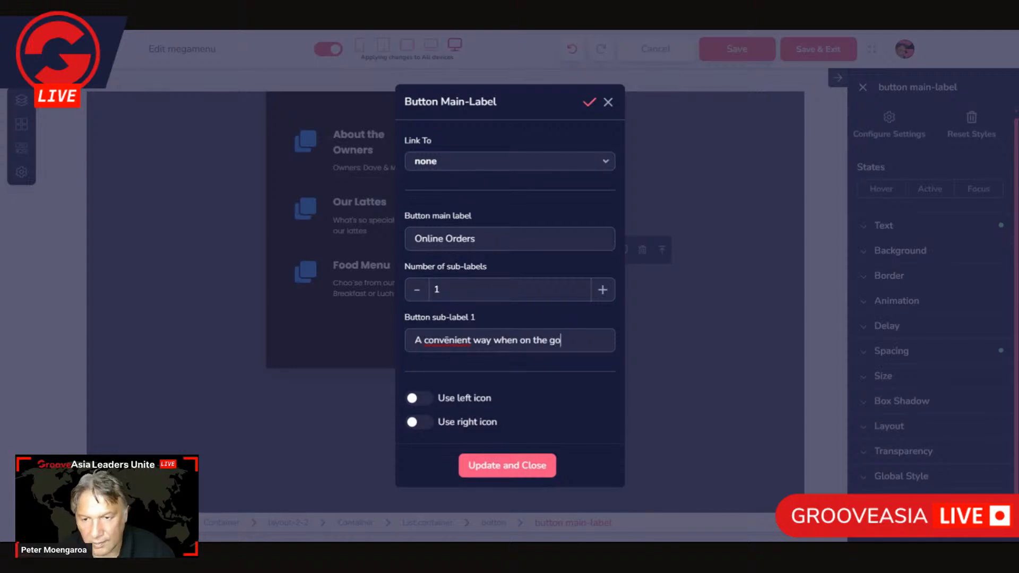
- Correct the spelling of "convenient" in the Online Orders sub-label and apply the button changes
{"action": "double_click", "coordinate": [454, 340]}
{"action": "left_click", "coordinate": [471, 341]}
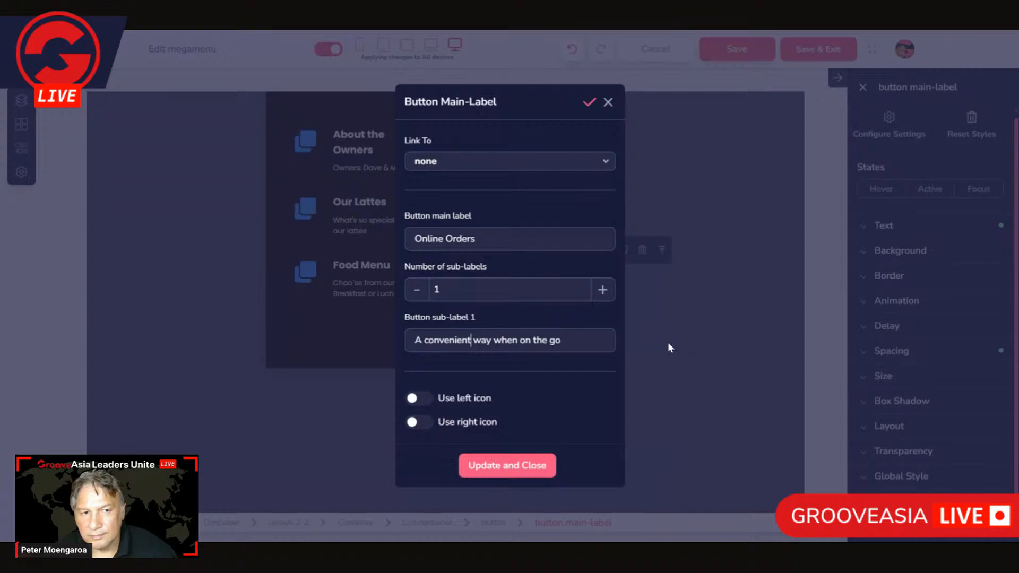
{"action": "left_click", "coordinate": [531, 465]}
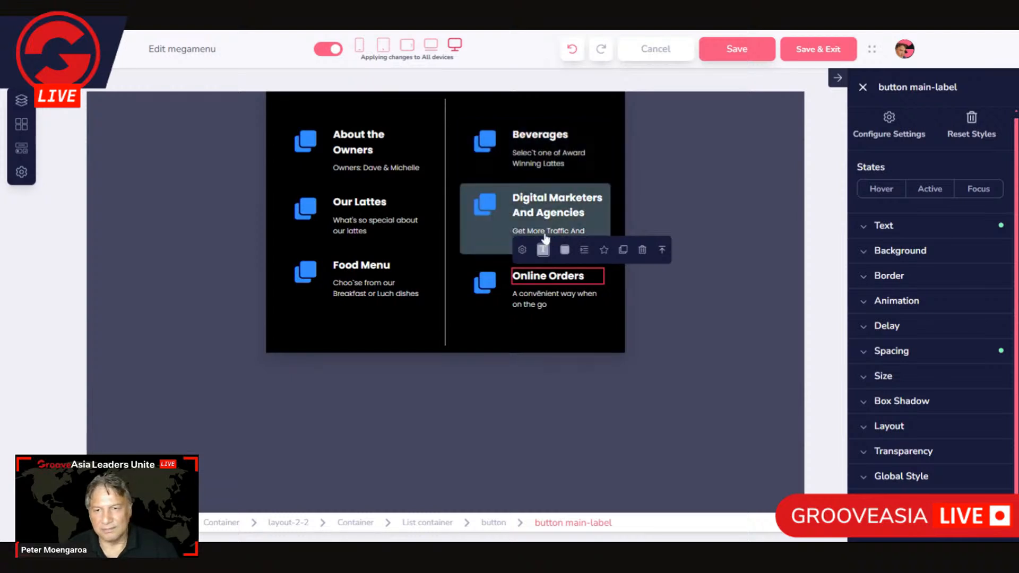
- Open the icon settings of the About the Owners item and search the icon library for "people", clearing the search term again
{"action": "left_click", "coordinate": [485, 323]}
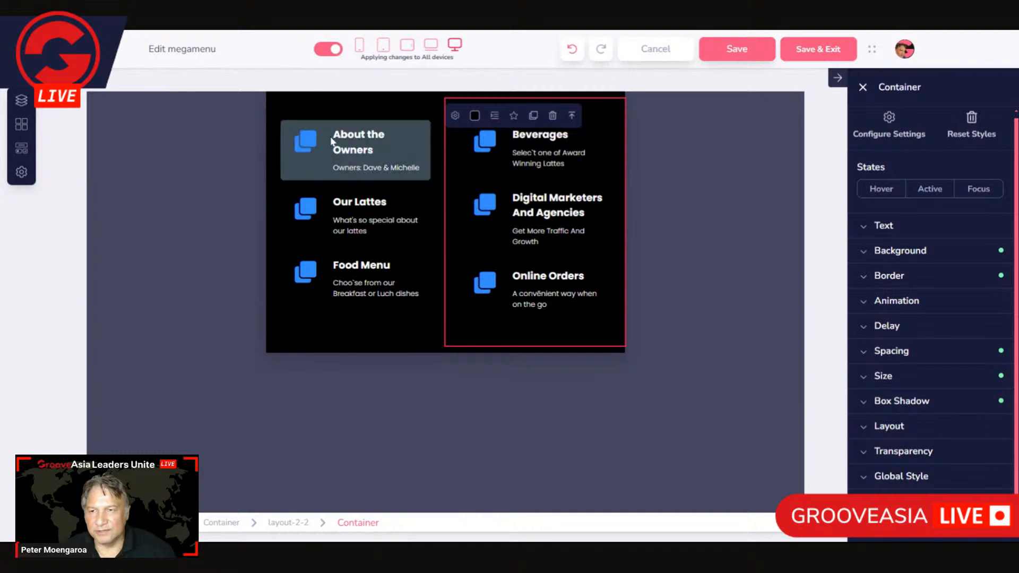
{"action": "left_click", "coordinate": [309, 142]}
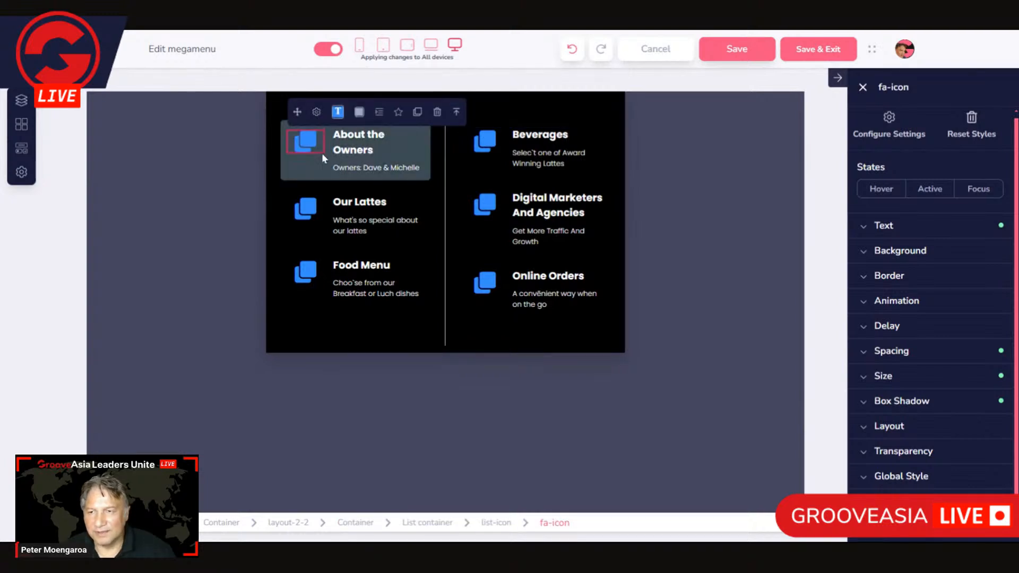
{"action": "left_click", "coordinate": [319, 112]}
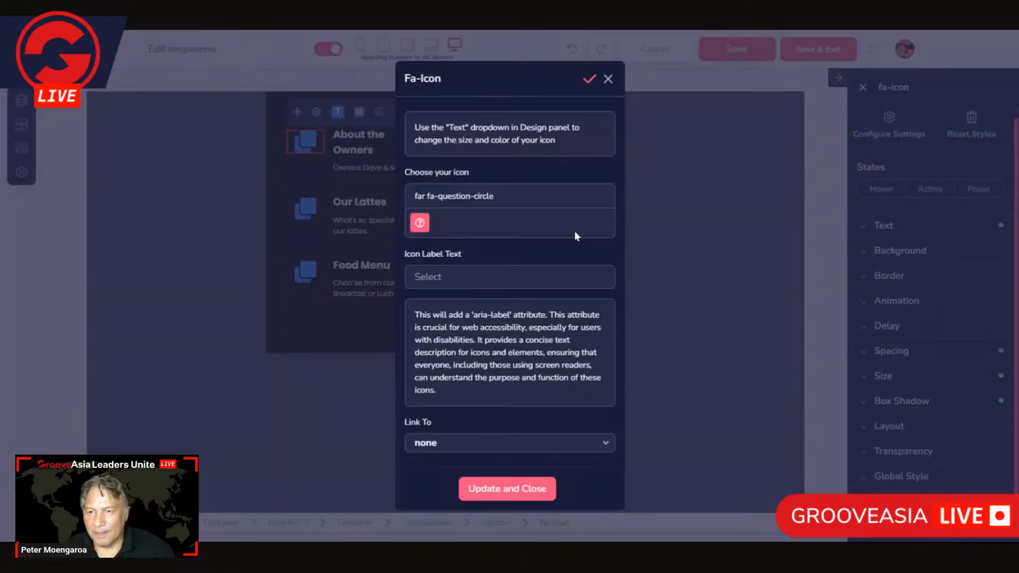
{"action": "triple_click", "coordinate": [454, 196]}
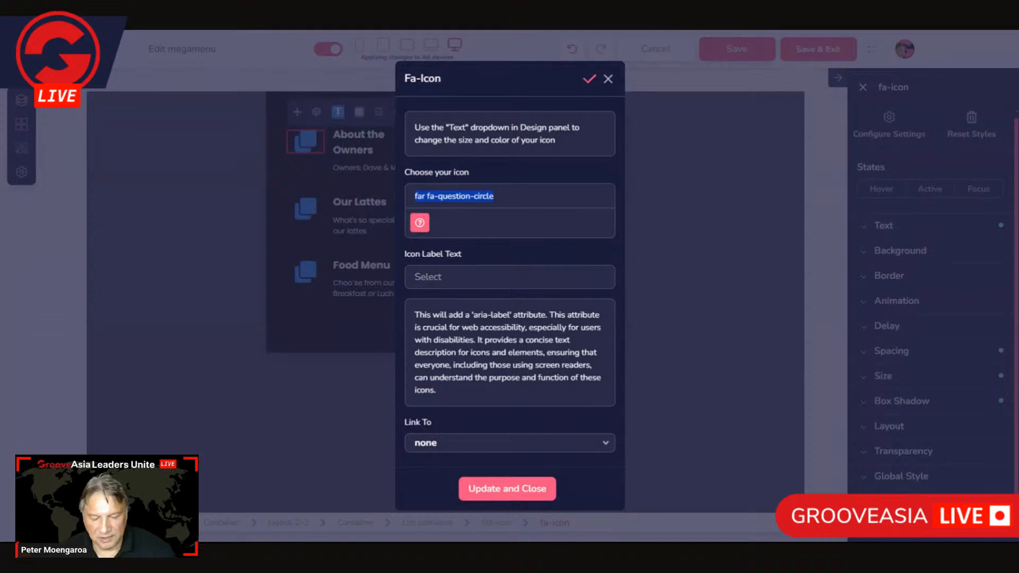
{"action": "type", "text": "people"}
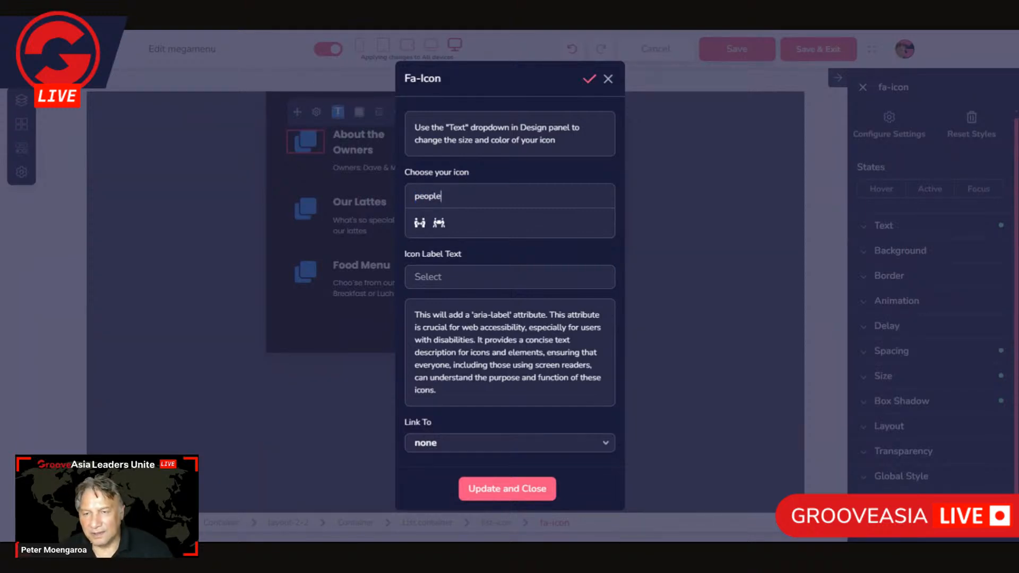
{"action": "key", "text": "BackSpace"}
{"action": "key", "text": "BackSpace"}
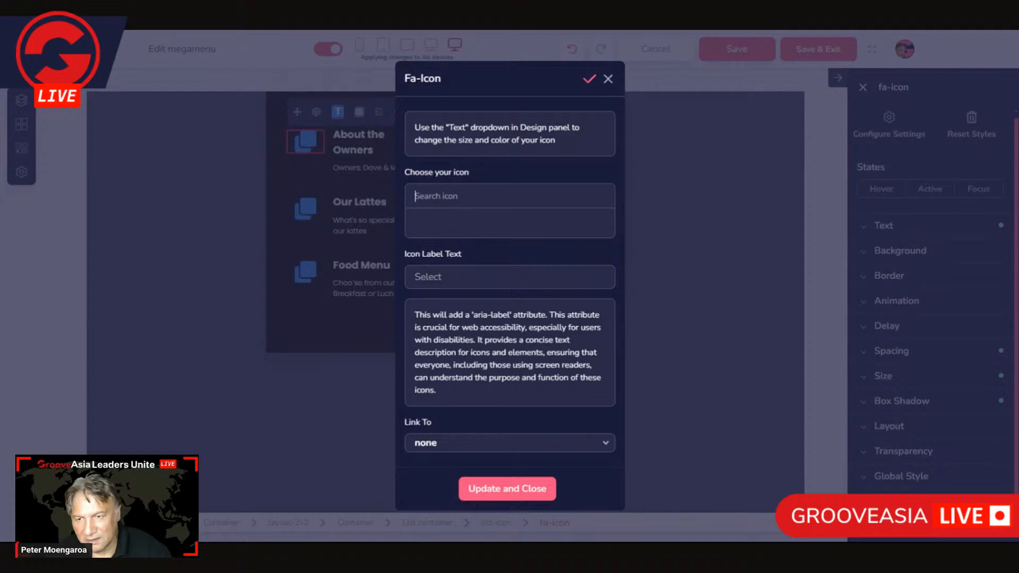
- Search the icon library for "a" and look through the icons for one that suits the About the Owners item
{"action": "type", "text": "a"}
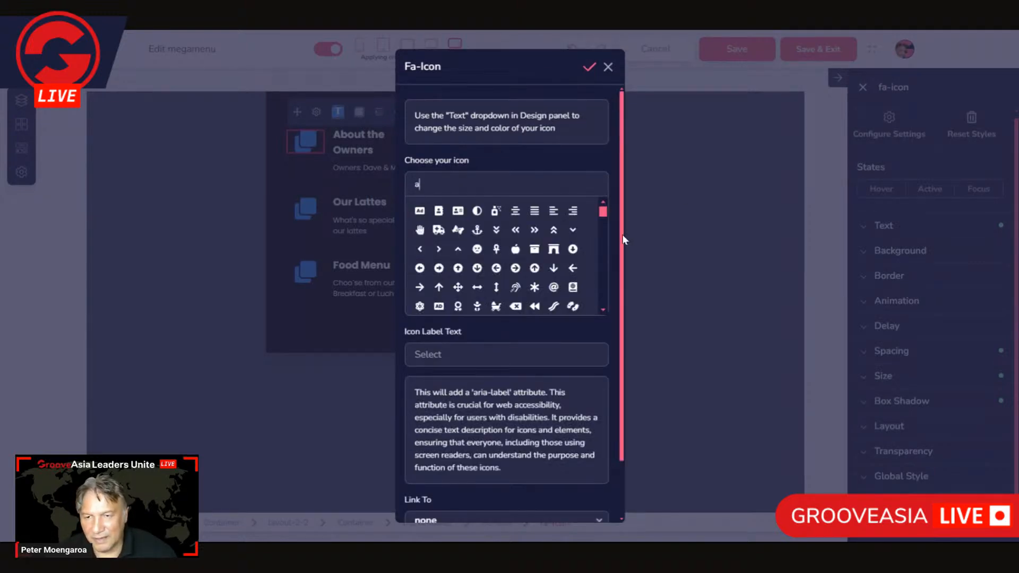
{"action": "scroll", "coordinate": [552, 289], "scroll_direction": "down", "scroll_amount": 5}
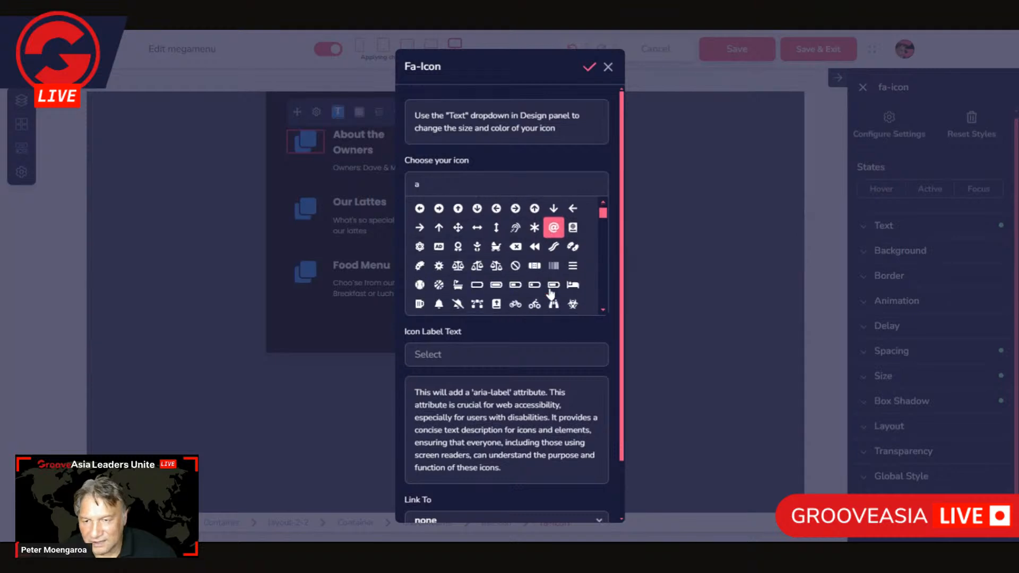
{"action": "scroll", "coordinate": [552, 289], "scroll_direction": "down", "scroll_amount": 5}
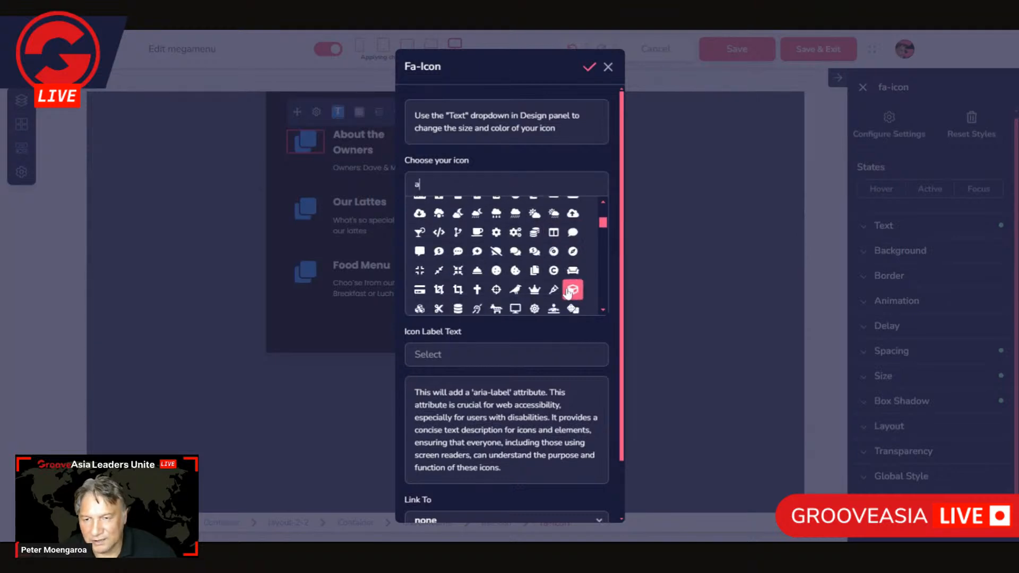
{"action": "scroll", "coordinate": [552, 292], "scroll_direction": "down", "scroll_amount": 5}
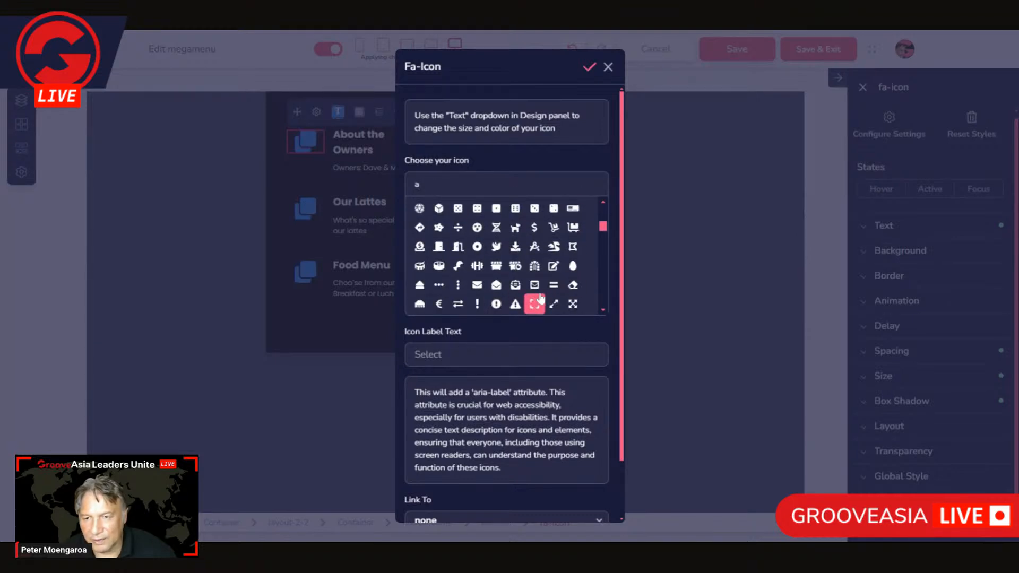
{"action": "scroll", "coordinate": [541, 299], "scroll_direction": "down", "scroll_amount": 5}
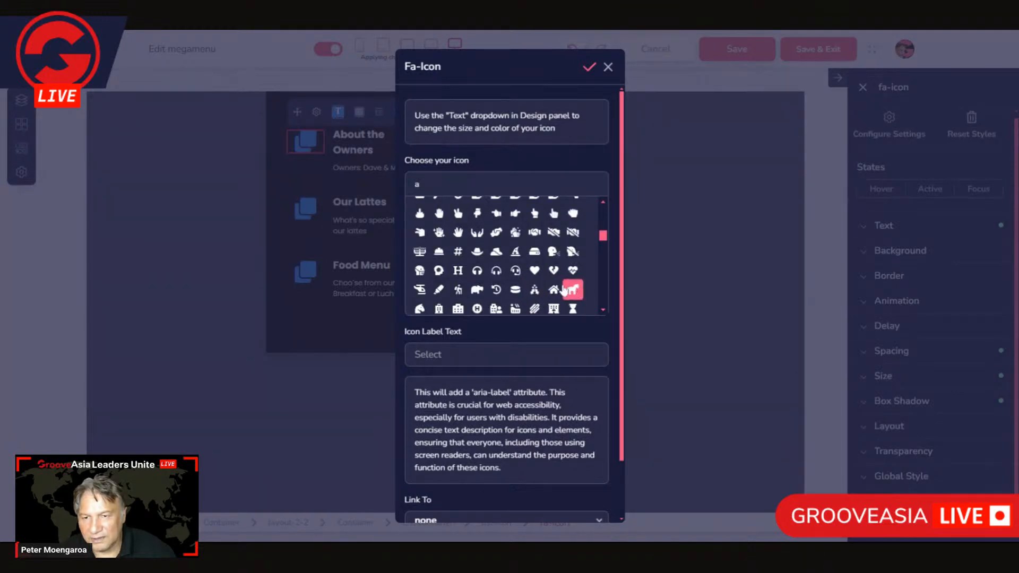
{"action": "scroll", "coordinate": [564, 289], "scroll_direction": "up", "scroll_amount": 2}
{"action": "scroll", "coordinate": [564, 289], "scroll_direction": "down", "scroll_amount": 5}
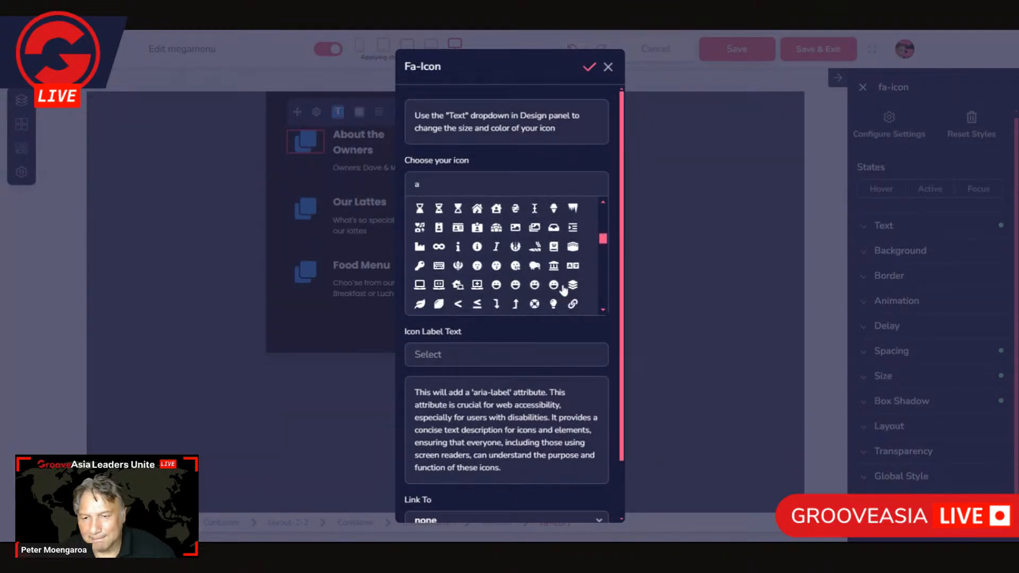
{"action": "scroll", "coordinate": [564, 289], "scroll_direction": "down", "scroll_amount": 5}
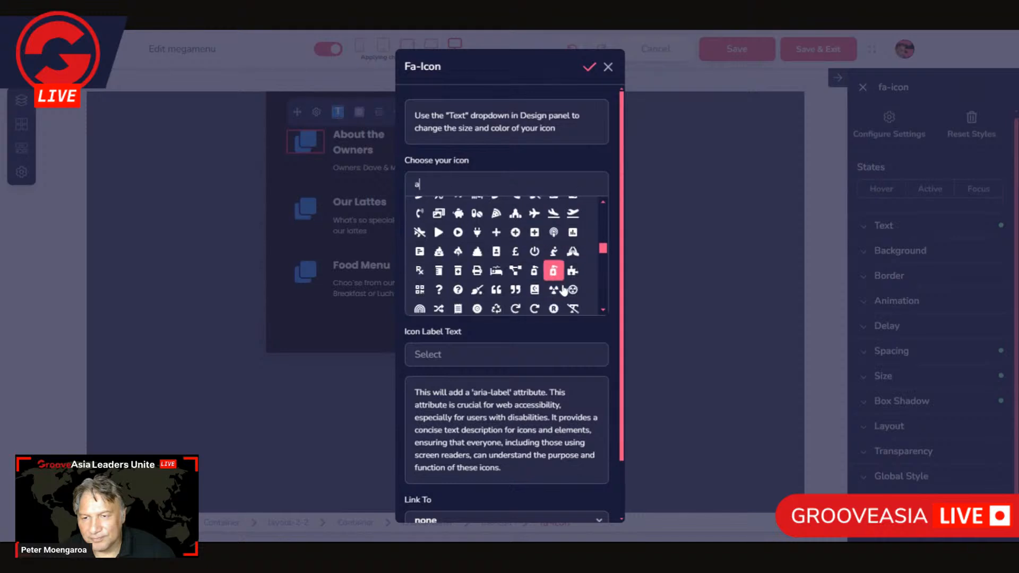
{"action": "scroll", "coordinate": [563, 290], "scroll_direction": "down", "scroll_amount": 5}
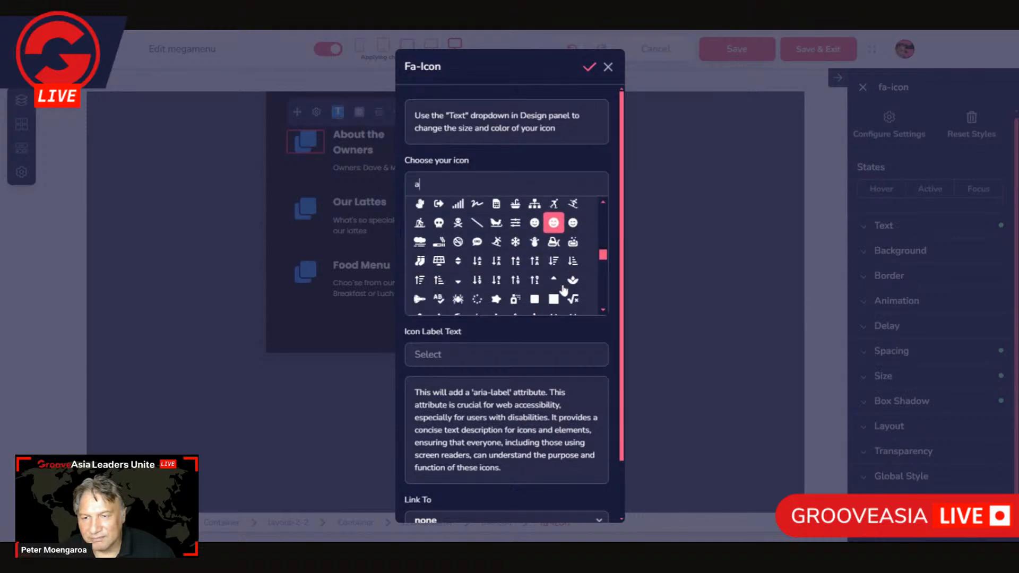
{"action": "scroll", "coordinate": [563, 289], "scroll_direction": "down", "scroll_amount": 5}
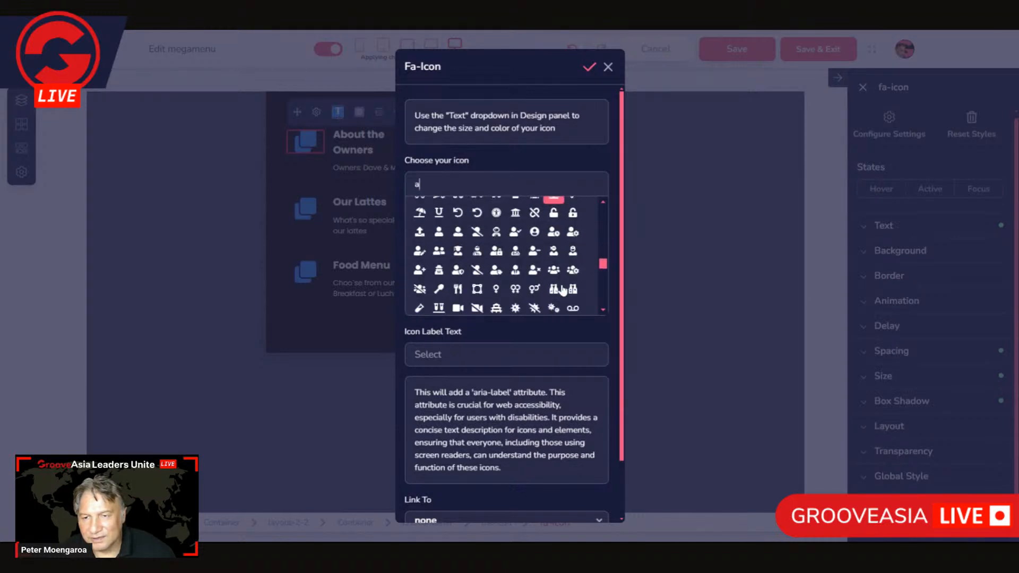
{"action": "scroll", "coordinate": [563, 290], "scroll_direction": "down", "scroll_amount": 5}
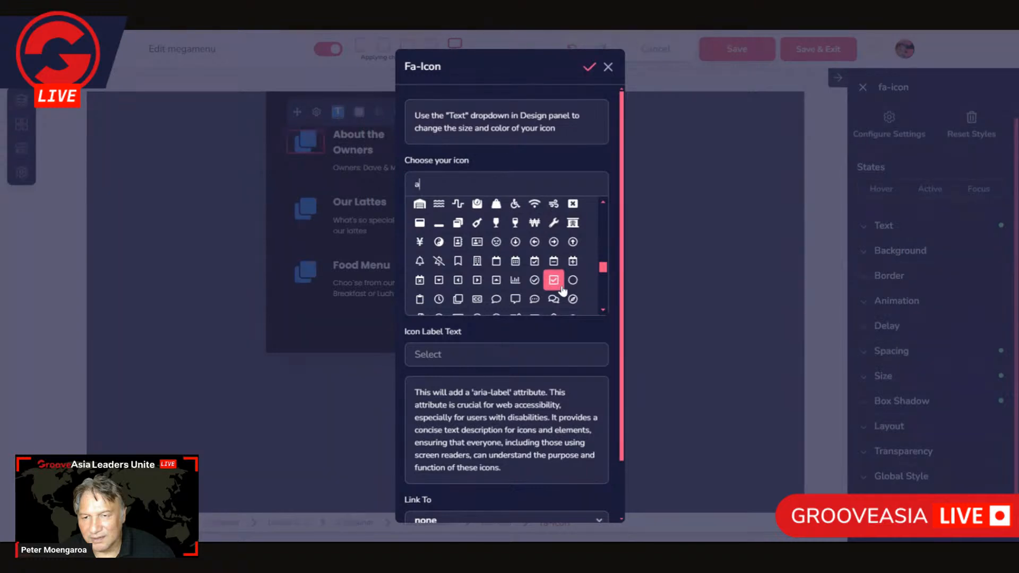
{"action": "scroll", "coordinate": [561, 289], "scroll_direction": "up", "scroll_amount": 5}
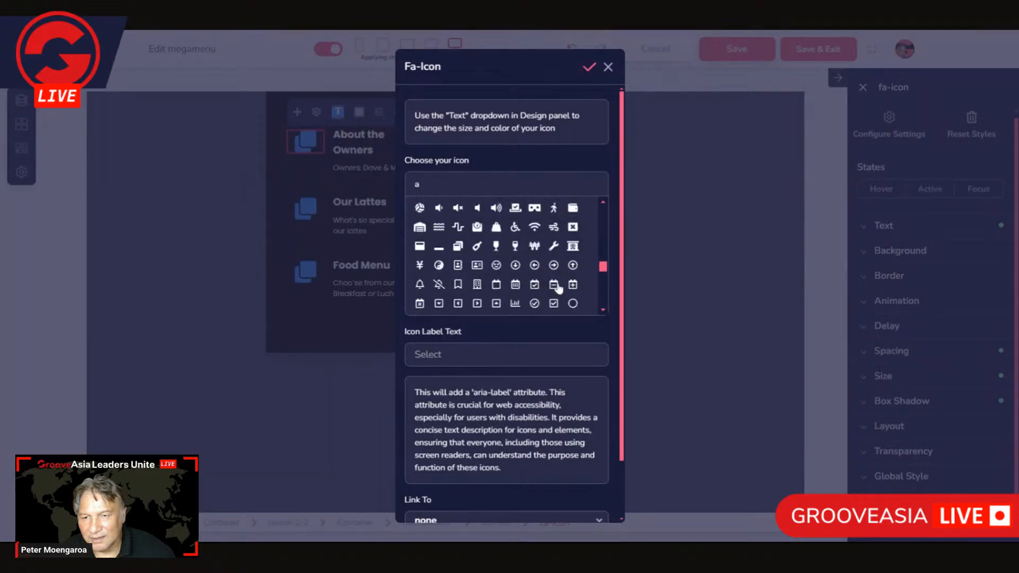
{"action": "scroll", "coordinate": [556, 286], "scroll_direction": "up", "scroll_amount": 4}
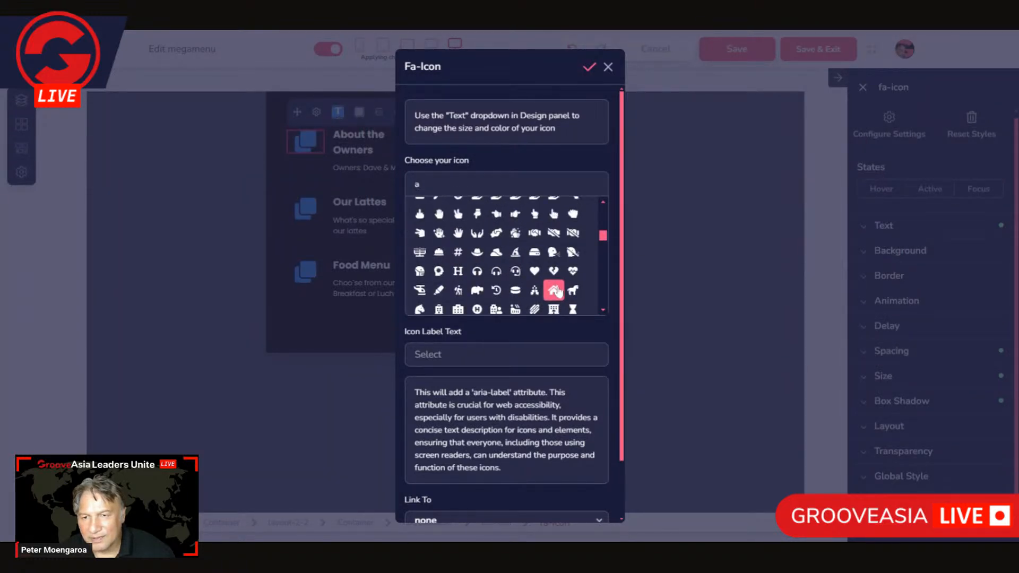
{"action": "scroll", "coordinate": [558, 292], "scroll_direction": "up", "scroll_amount": 4}
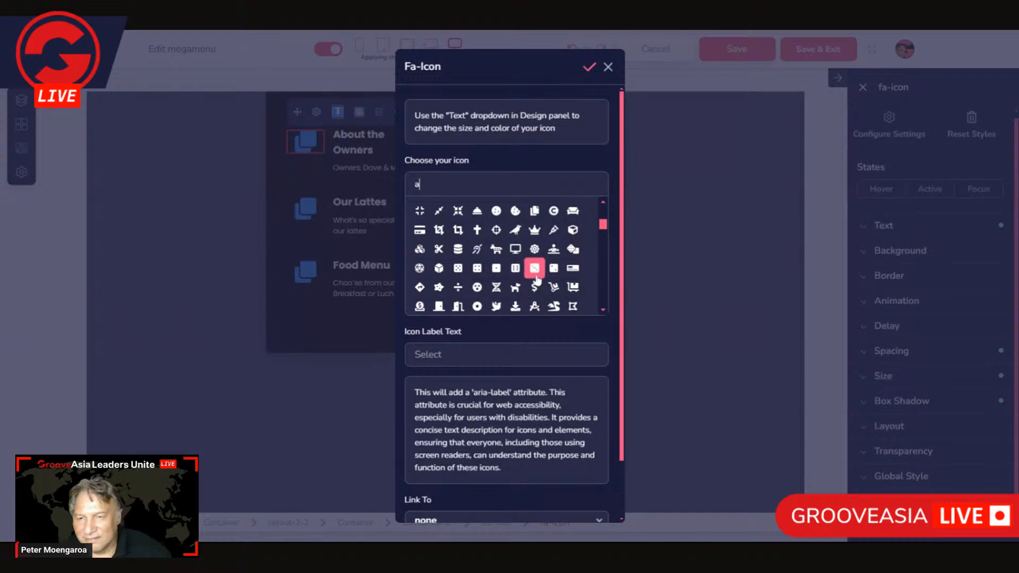
{"action": "scroll", "coordinate": [504, 289], "scroll_direction": "up", "scroll_amount": 4}
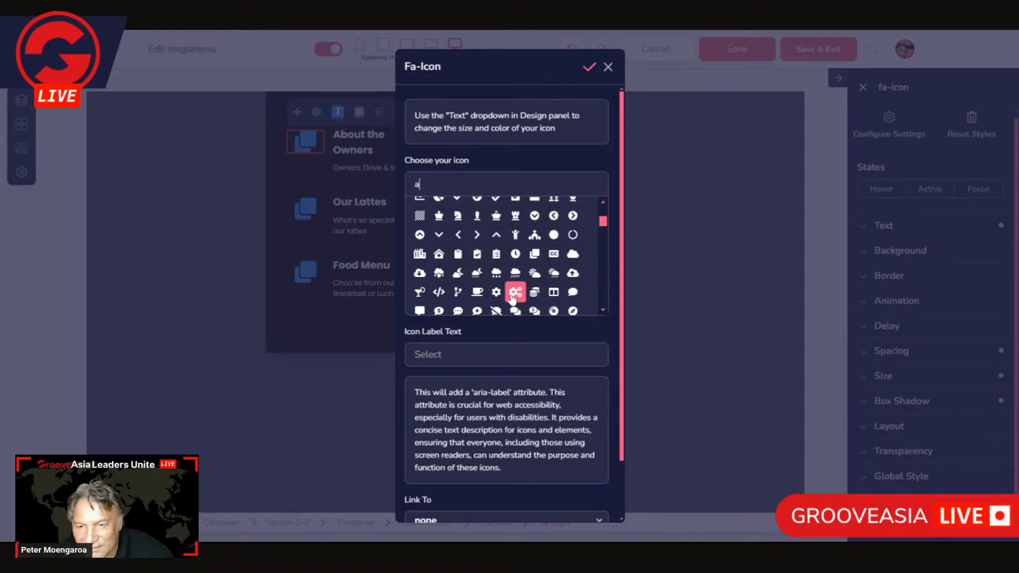
{"action": "scroll", "coordinate": [511, 295], "scroll_direction": "up", "scroll_amount": 5}
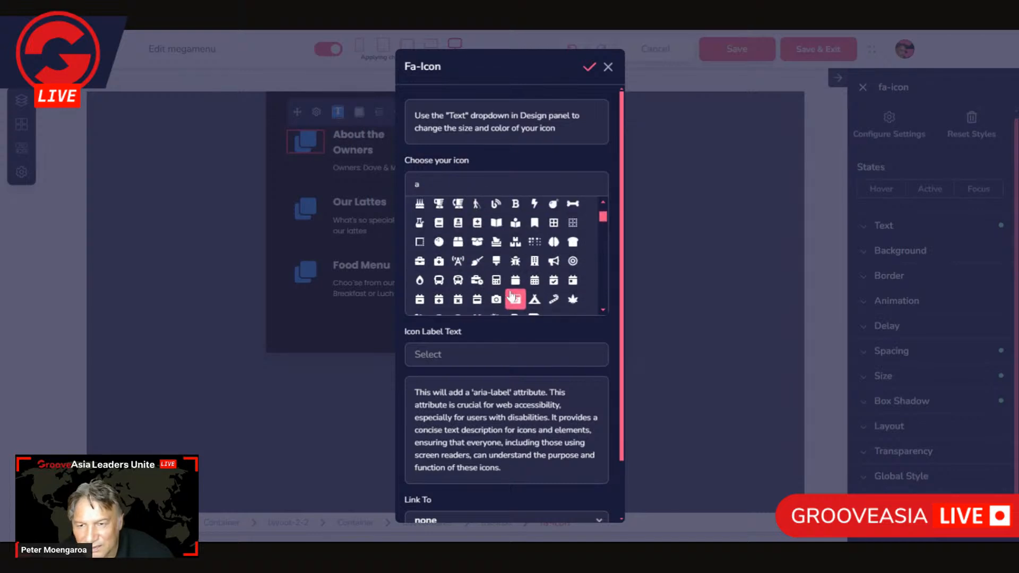
{"action": "scroll", "coordinate": [511, 295], "scroll_direction": "up", "scroll_amount": 3}
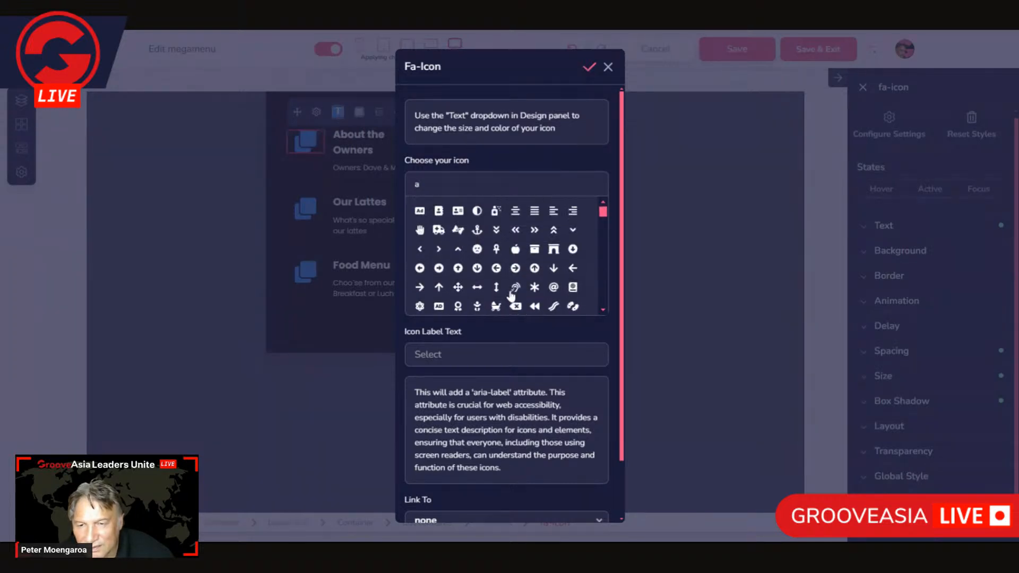
{"action": "scroll", "coordinate": [511, 296], "scroll_direction": "down", "scroll_amount": 5}
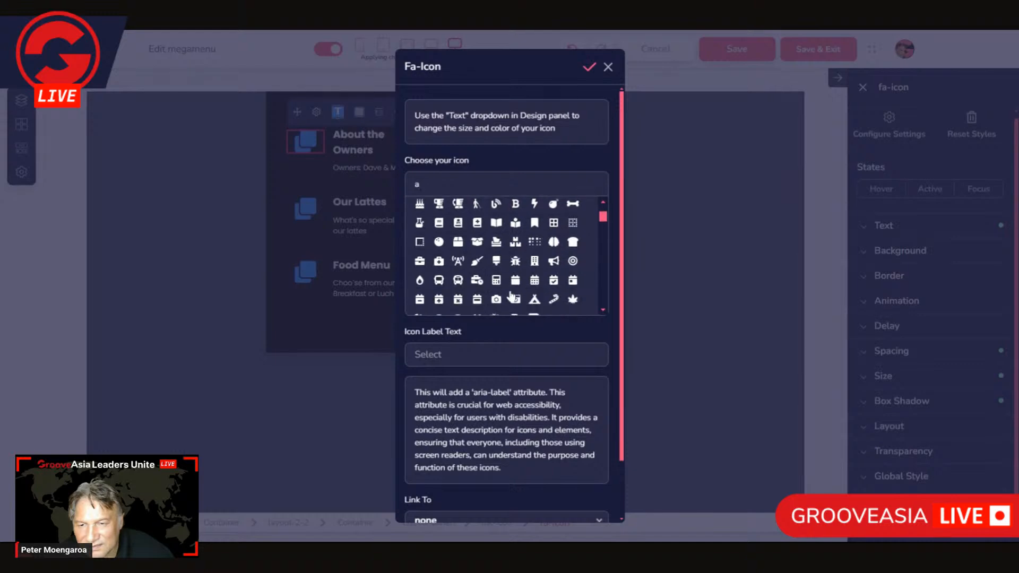
{"action": "scroll", "coordinate": [511, 296], "scroll_direction": "down", "scroll_amount": 5}
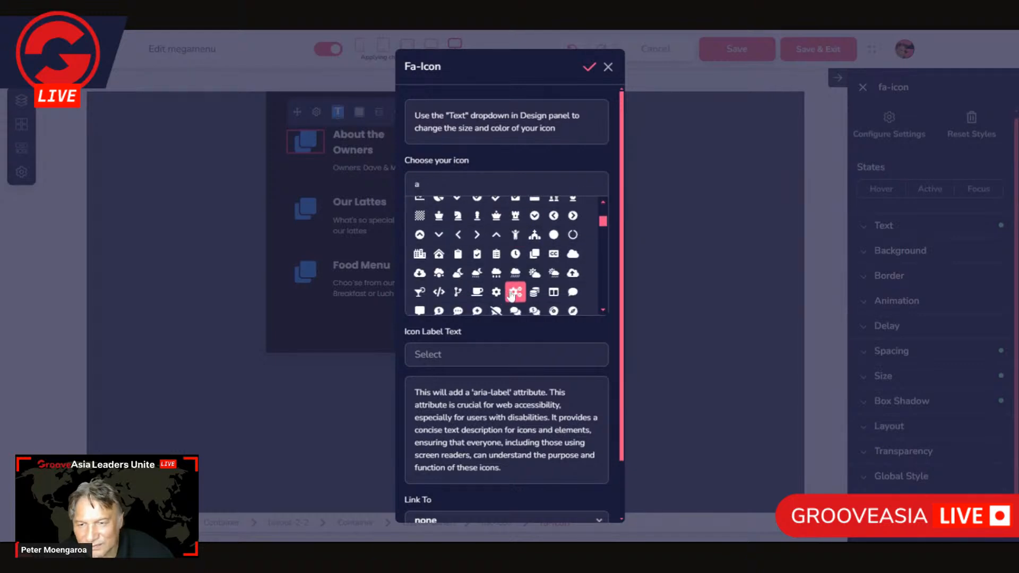
{"action": "scroll", "coordinate": [511, 296], "scroll_direction": "down", "scroll_amount": 5}
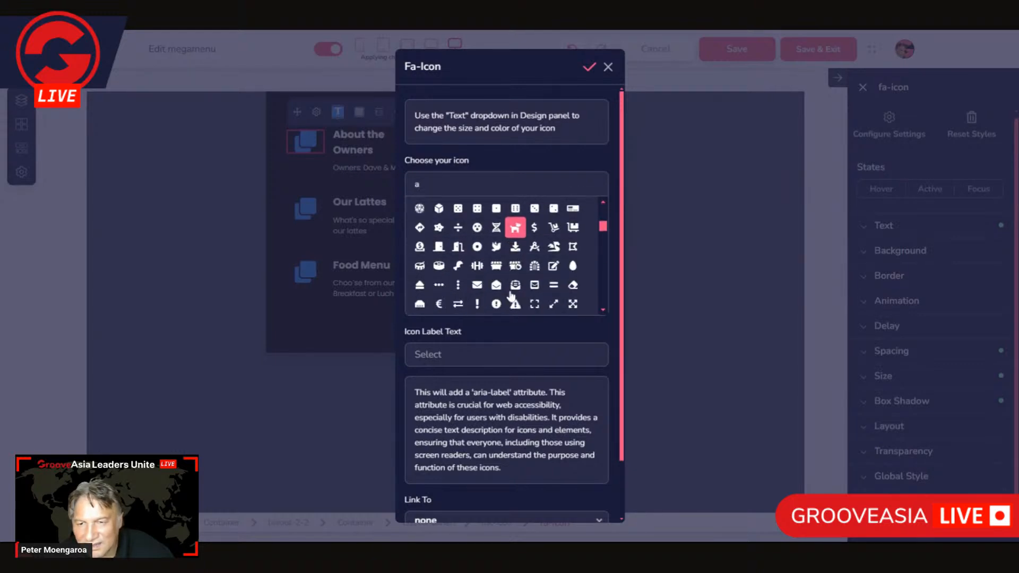
{"action": "scroll", "coordinate": [511, 296], "scroll_direction": "down", "scroll_amount": 5}
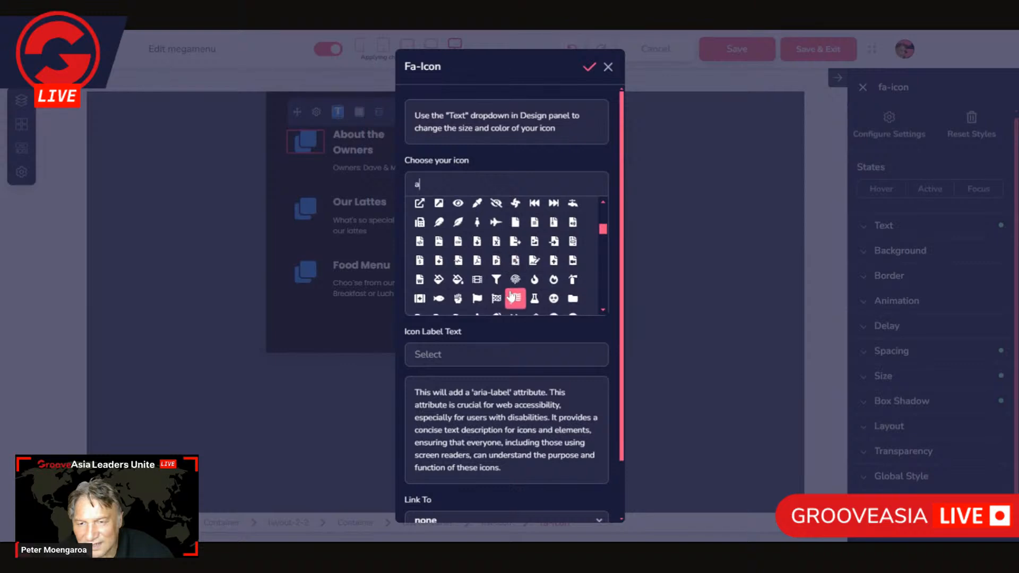
{"action": "scroll", "coordinate": [511, 296], "scroll_direction": "down", "scroll_amount": 5}
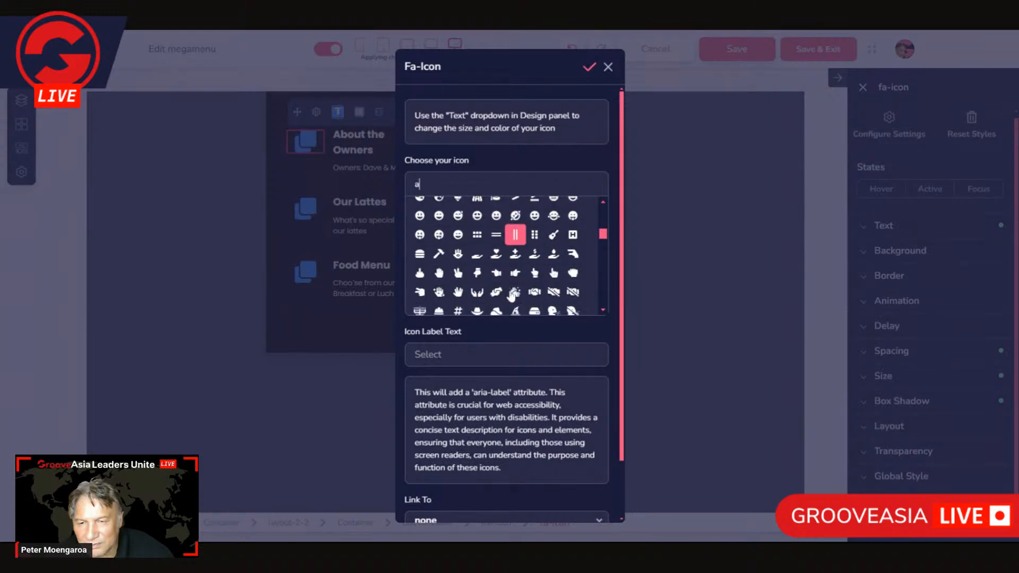
{"action": "scroll", "coordinate": [511, 296], "scroll_direction": "down", "scroll_amount": 5}
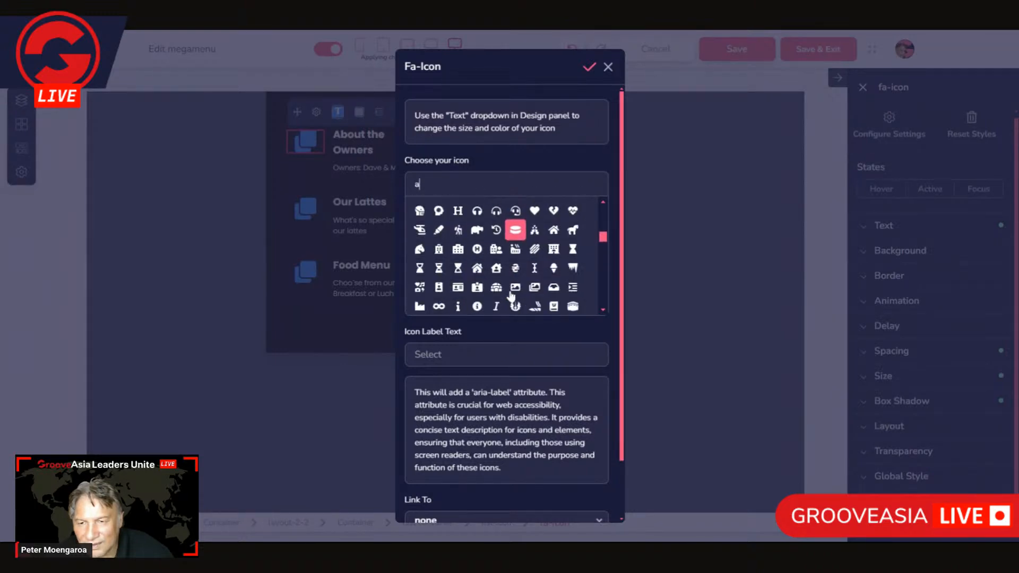
{"action": "scroll", "coordinate": [512, 295], "scroll_direction": "down", "scroll_amount": 5}
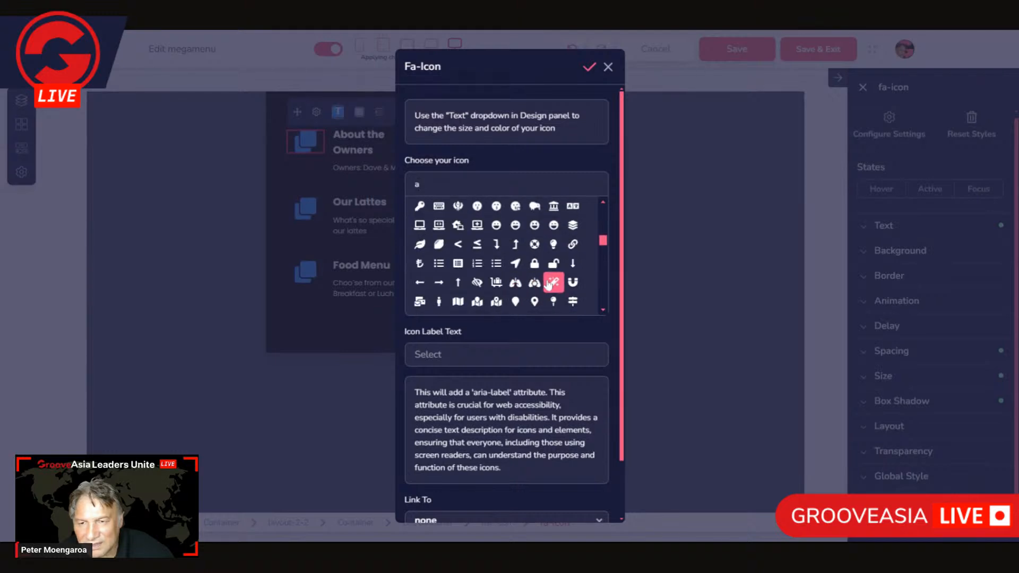
{"action": "scroll", "coordinate": [548, 286], "scroll_direction": "up", "scroll_amount": 5}
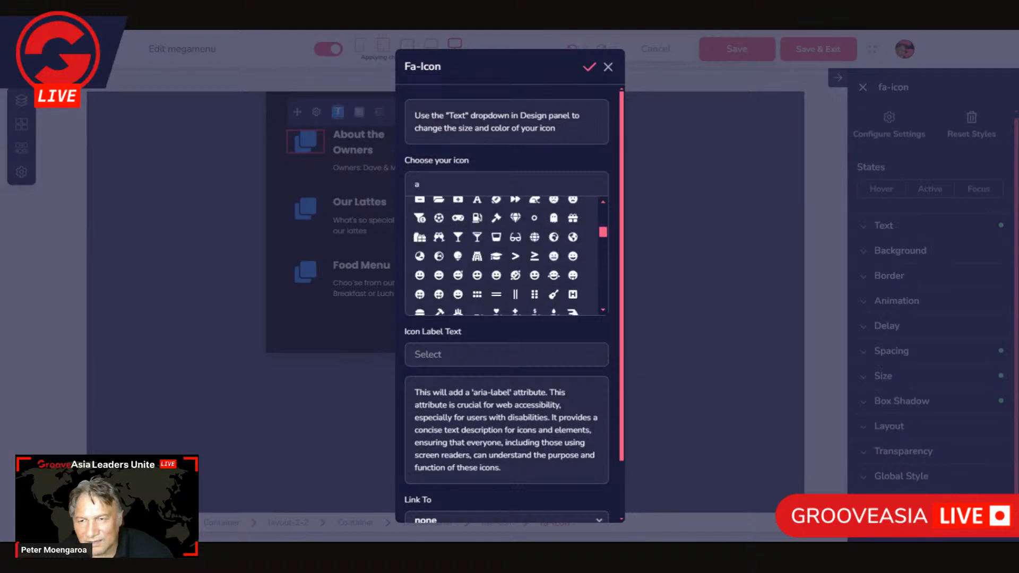
- Search the icons for "inf", choose fas fa-info-circle as the About the Owners icon and apply the change
{"action": "type", "text": "inf"}
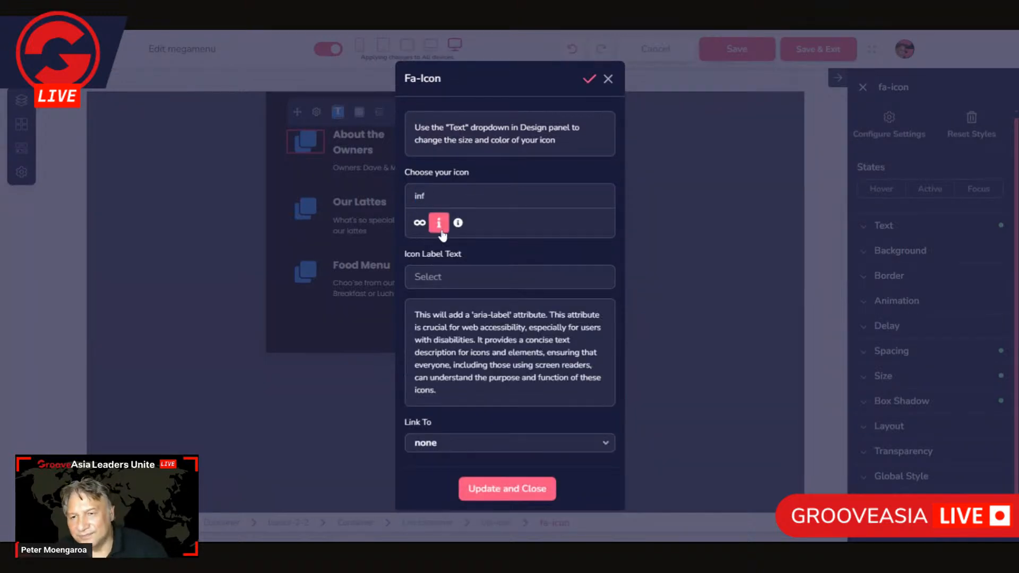
{"action": "left_click", "coordinate": [458, 223]}
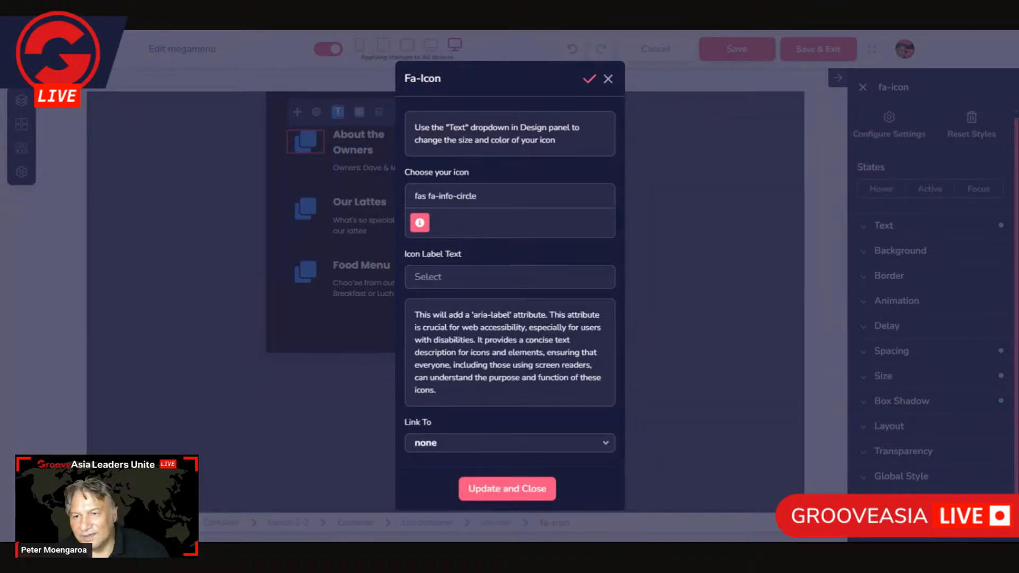
{"action": "left_click", "coordinate": [516, 494]}
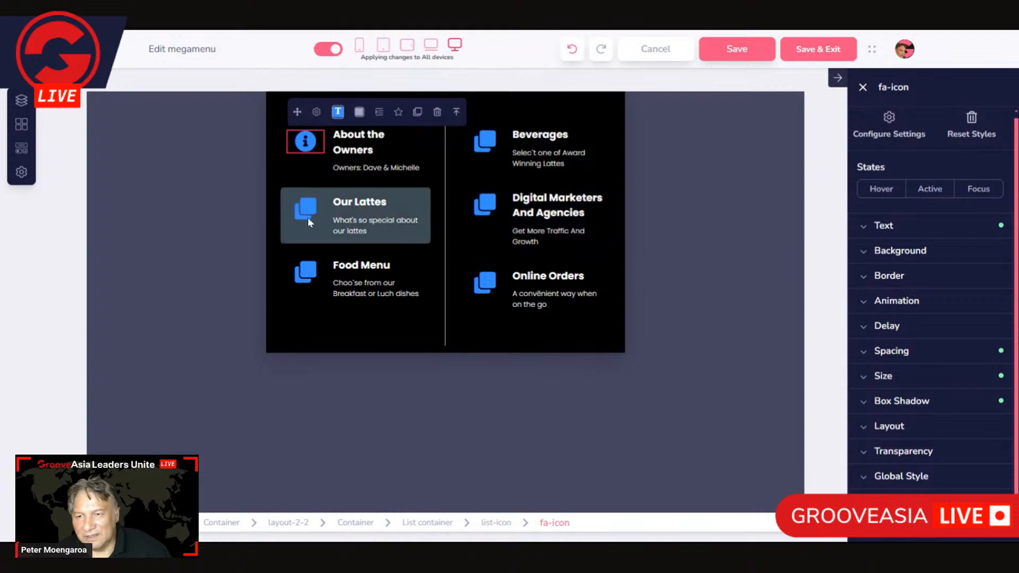
- Search the icon library for "coff", choose fas fa-coffee as the Our Lattes icon and apply the change
{"action": "left_click", "coordinate": [303, 212]}
{"action": "left_click", "coordinate": [317, 179]}
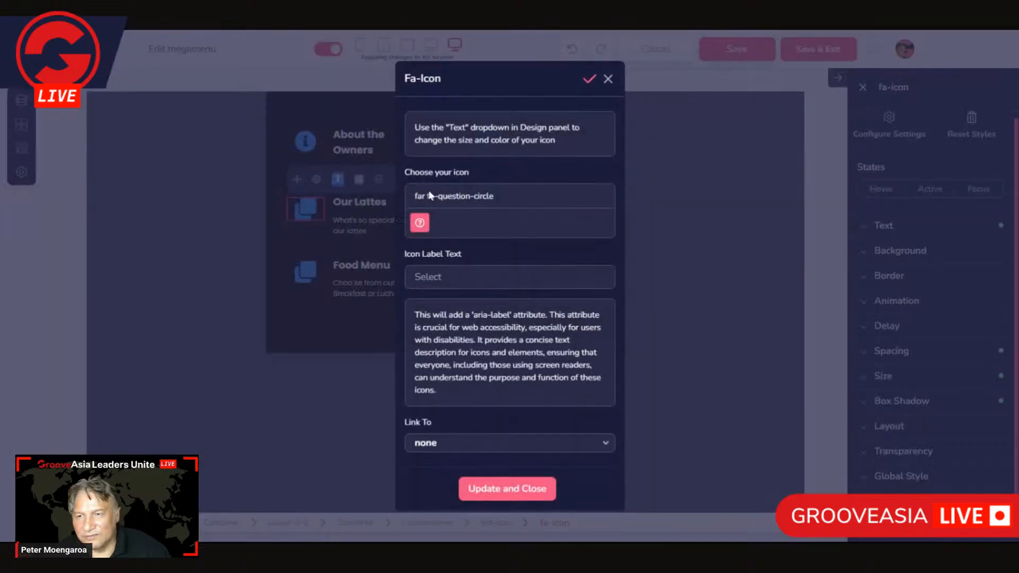
{"action": "triple_click", "coordinate": [429, 196]}
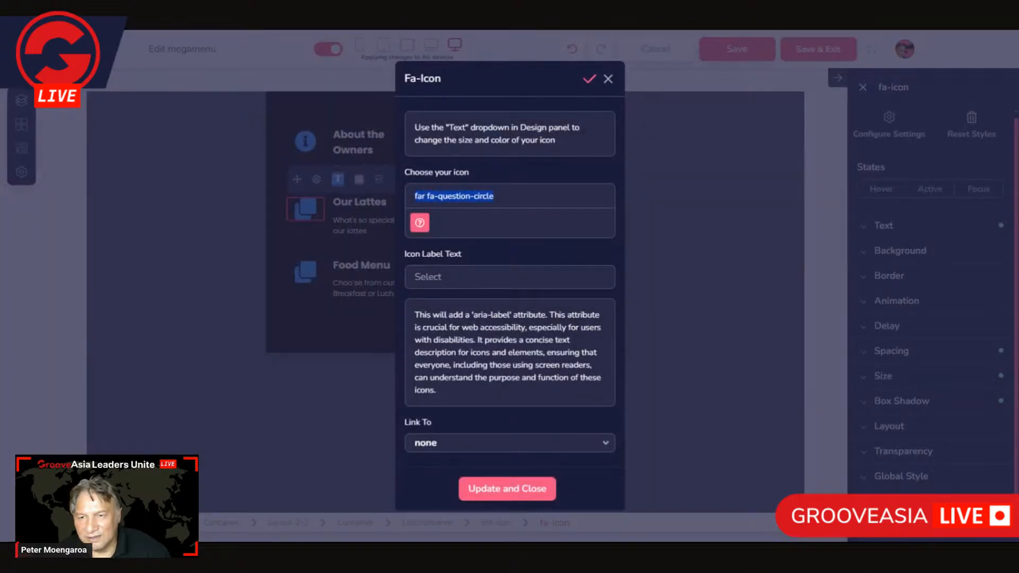
{"action": "type", "text": "coff"}
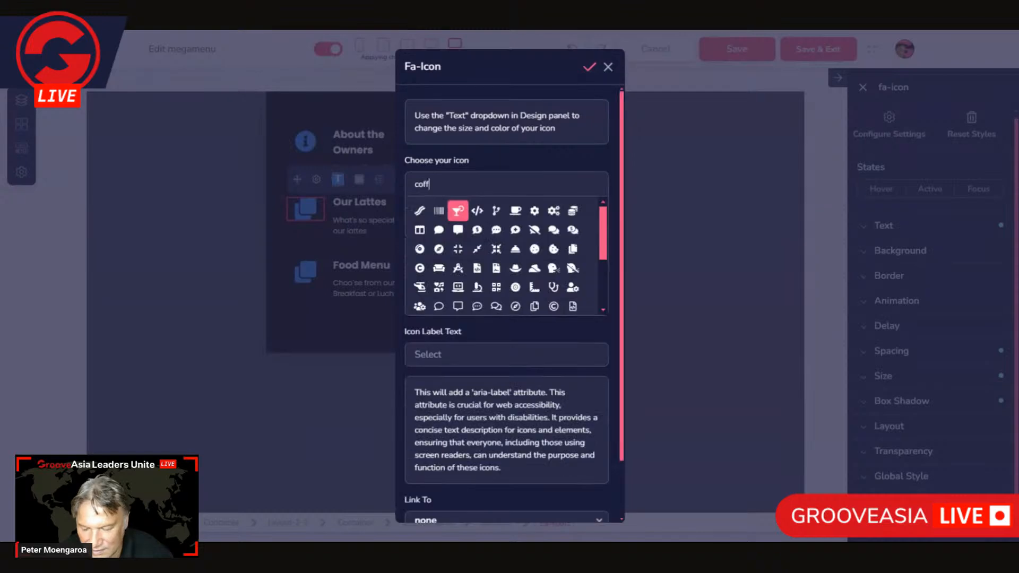
{"action": "left_click", "coordinate": [457, 209]}
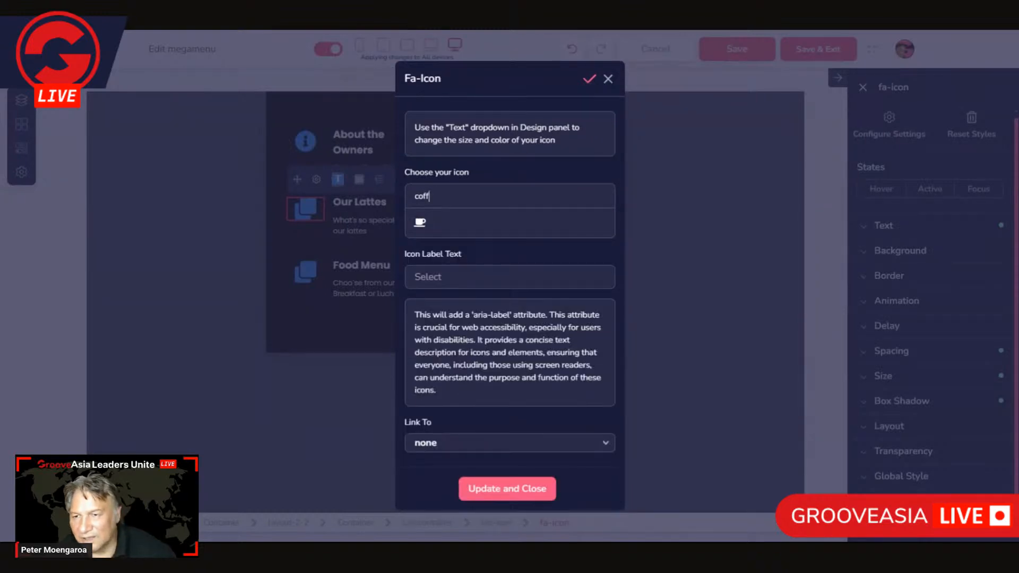
{"action": "left_click", "coordinate": [420, 223]}
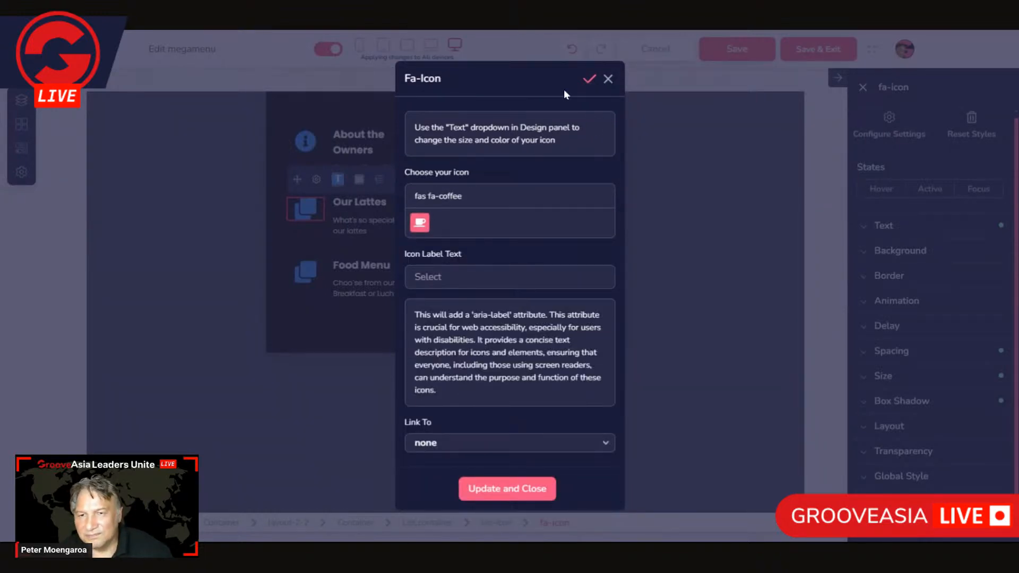
{"action": "left_click", "coordinate": [589, 79]}
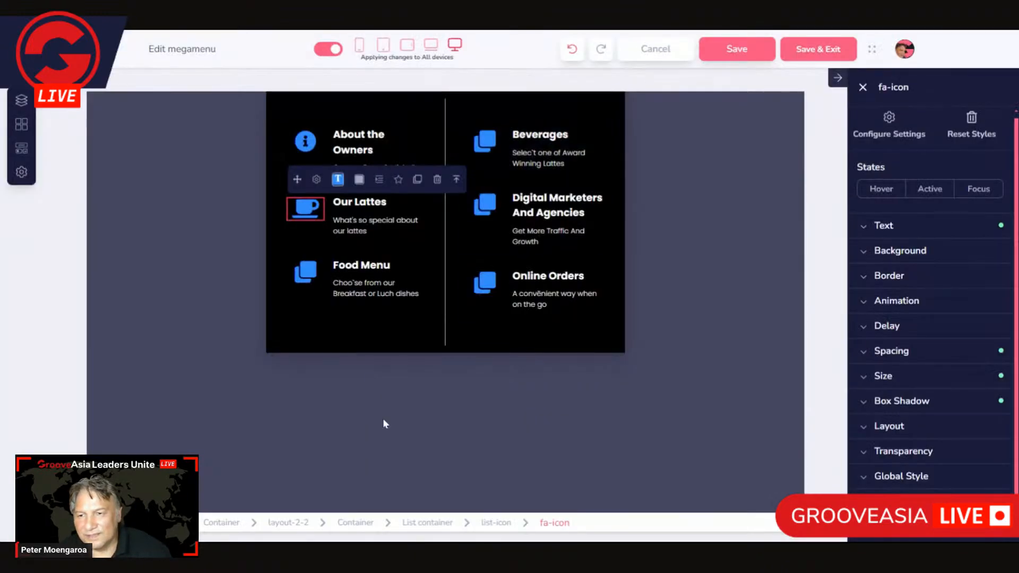
- Open the icon settings of the Food Menu item and search the icon library for "food", clearing the search term again
{"action": "left_click", "coordinate": [309, 272]}
{"action": "double_click", "coordinate": [316, 264]}
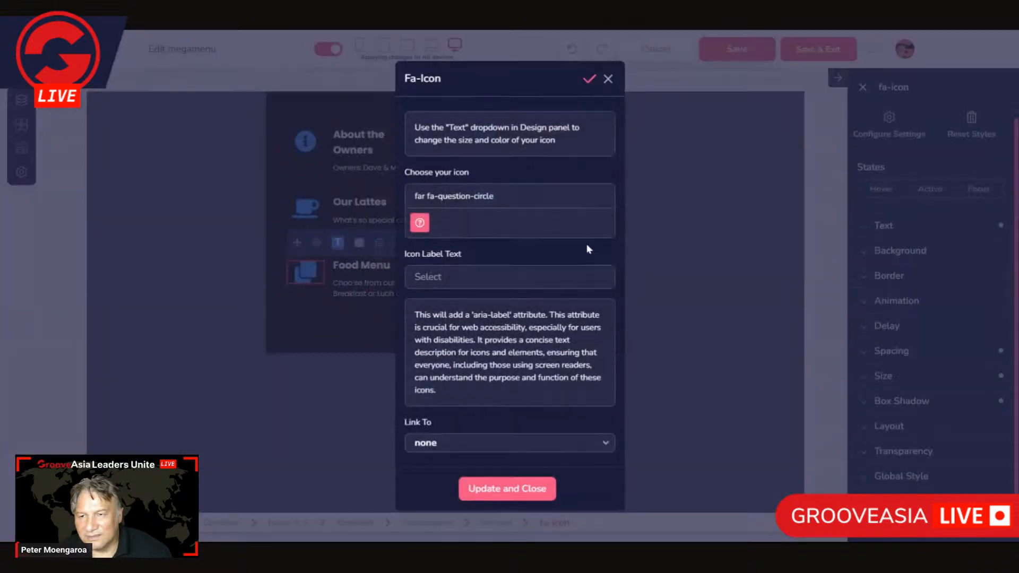
{"action": "left_click_drag", "start_coordinate": [439, 196], "coordinate": [469, 196]}
{"action": "key", "text": "ctrl+a"}
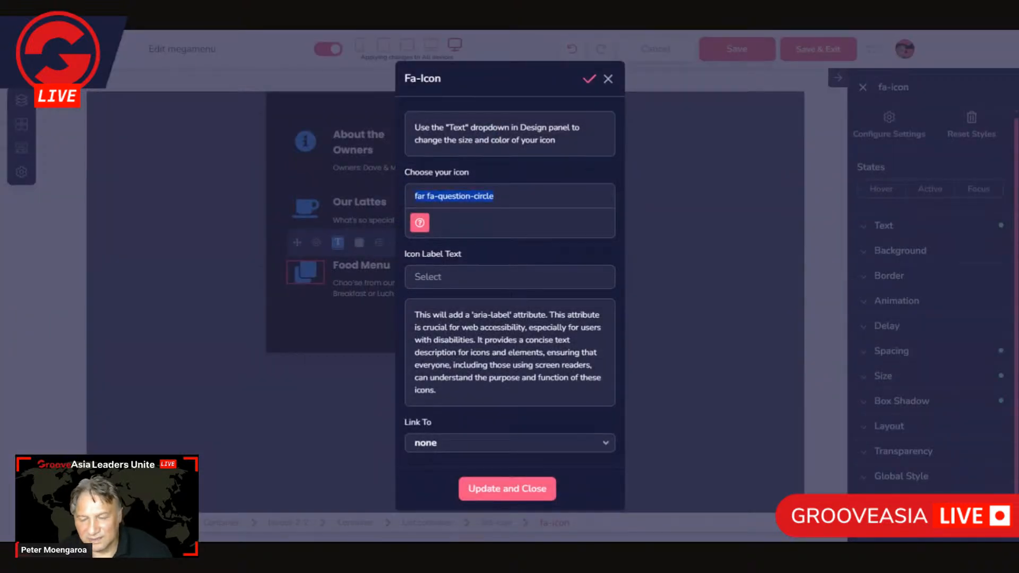
{"action": "type", "text": "f"}
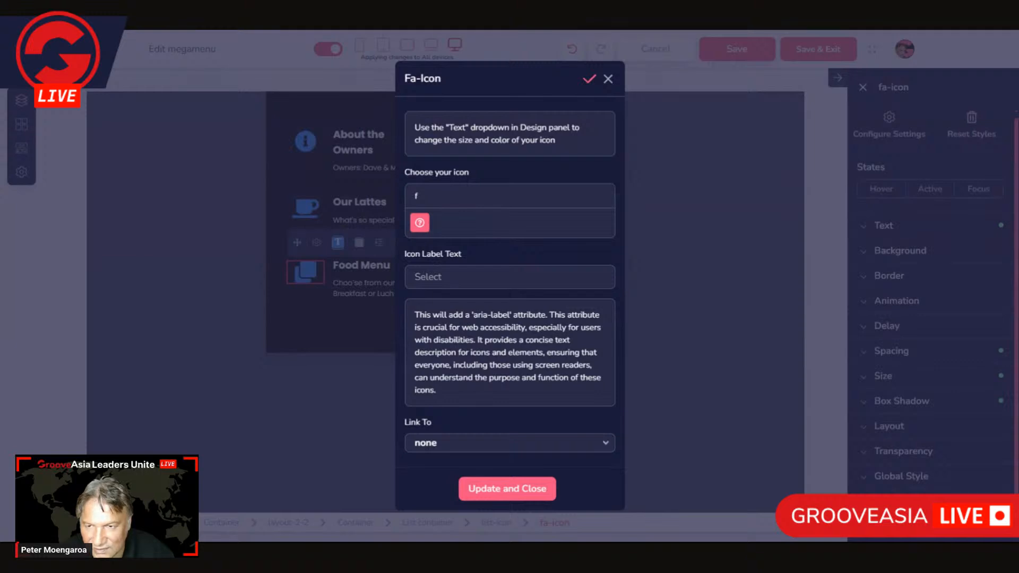
{"action": "type", "text": "ood"}
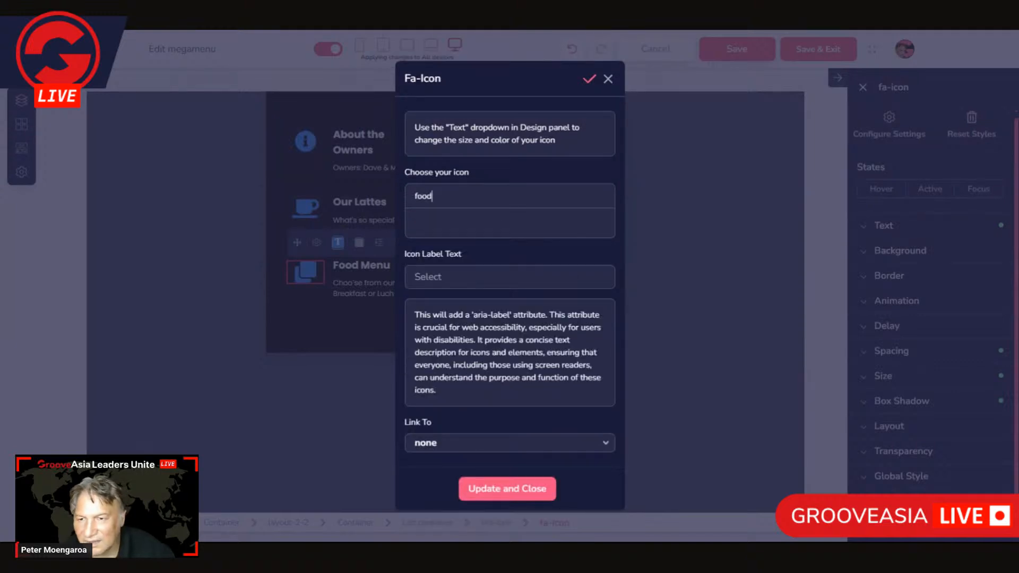
{"action": "key", "text": "BackSpace"}
{"action": "key", "text": "BackSpace"}
{"action": "key", "text": "BackSpace"}
{"action": "key", "text": "BackSpace"}
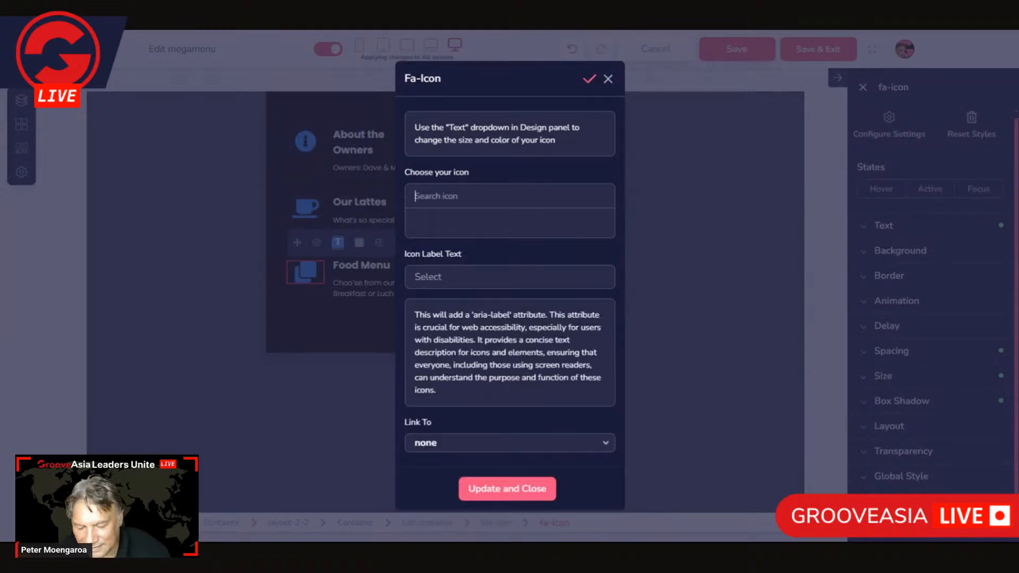
- Search the icon library for "brea" and "lunch" for the Food Menu item, clearing each search term again
{"action": "type", "text": "brea"}
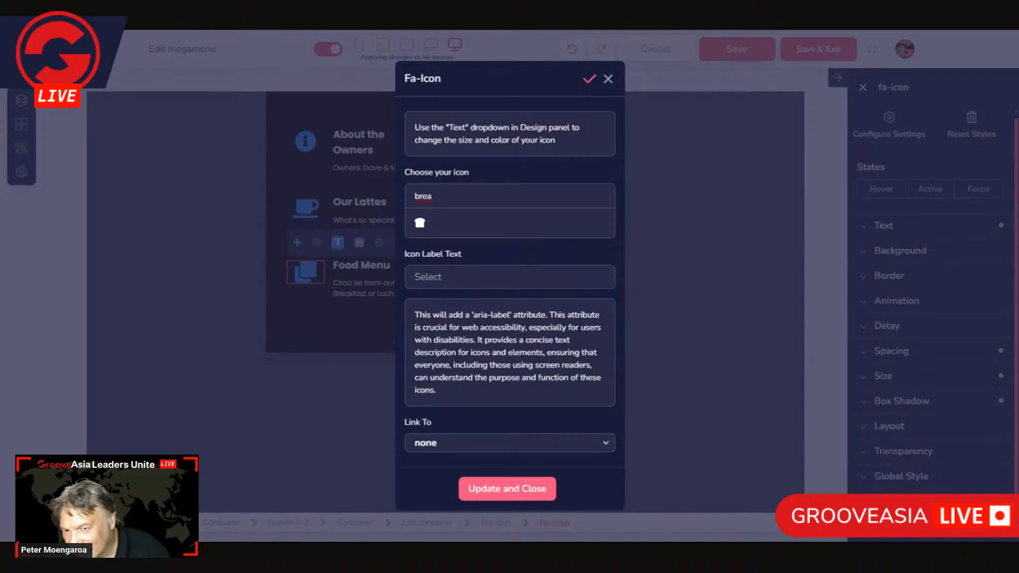
{"action": "key", "text": "BackSpace"}
{"action": "key", "text": "BackSpace"}
{"action": "key", "text": "BackSpace"}
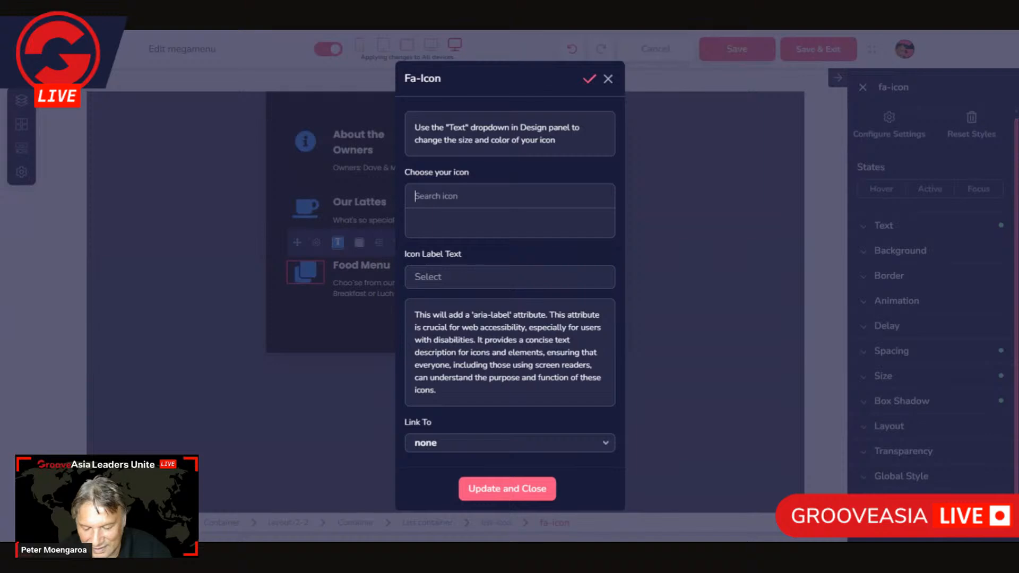
{"action": "type", "text": "lunch"}
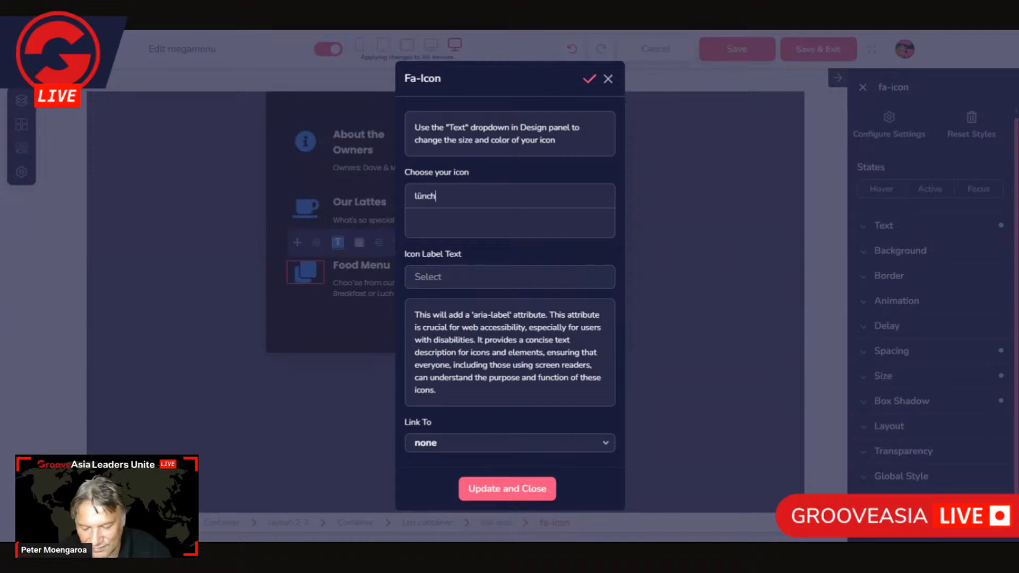
{"action": "key", "text": "BackSpace"}
{"action": "key", "text": "BackSpace"}
{"action": "key", "text": "BackSpace"}
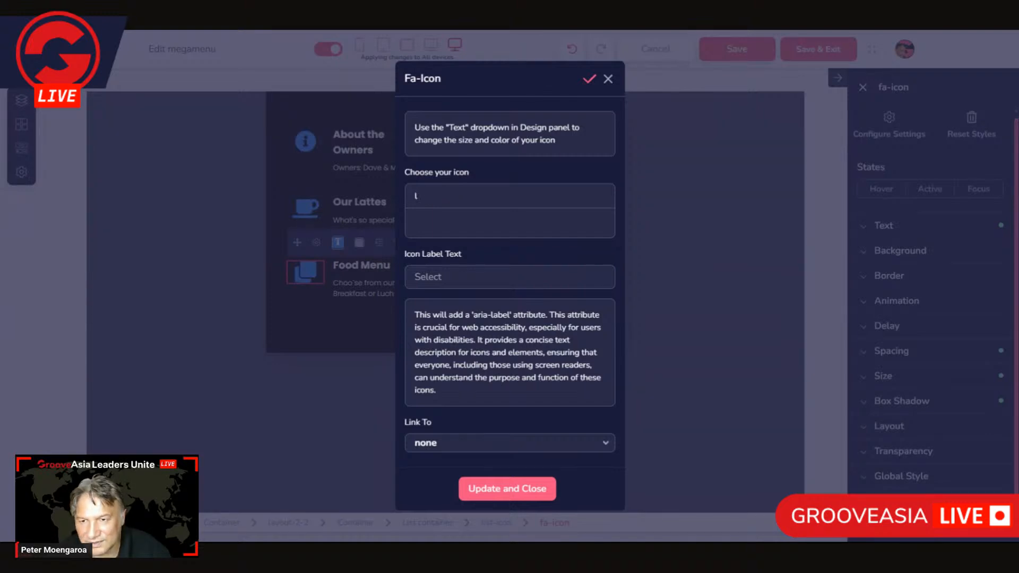
{"action": "type", "text": "unc"}
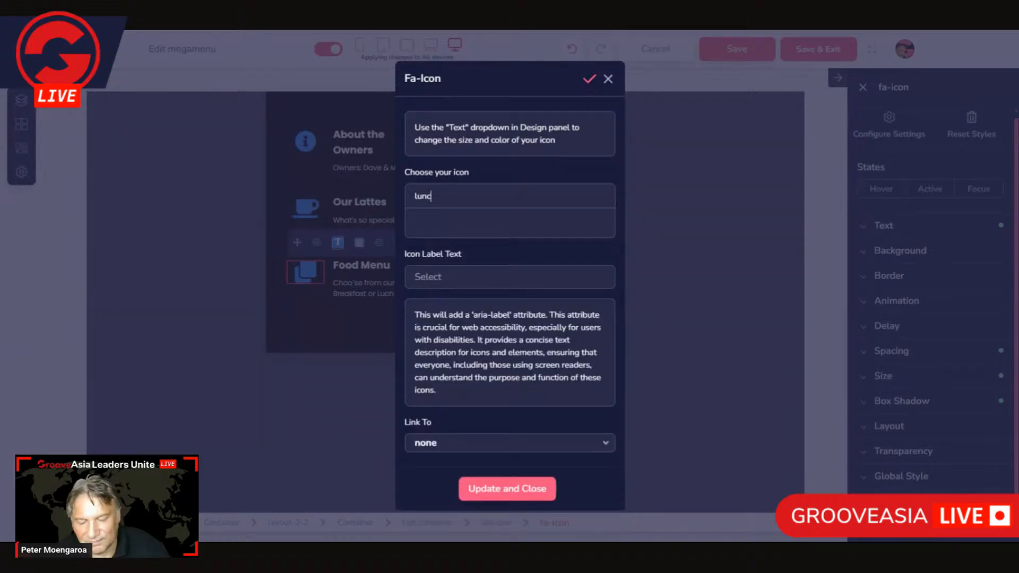
{"action": "key", "text": "BackSpace"}
{"action": "key", "text": "BackSpace"}
{"action": "key", "text": "BackSpace"}
{"action": "key", "text": "BackSpace"}
{"action": "key", "text": "BackSpace"}
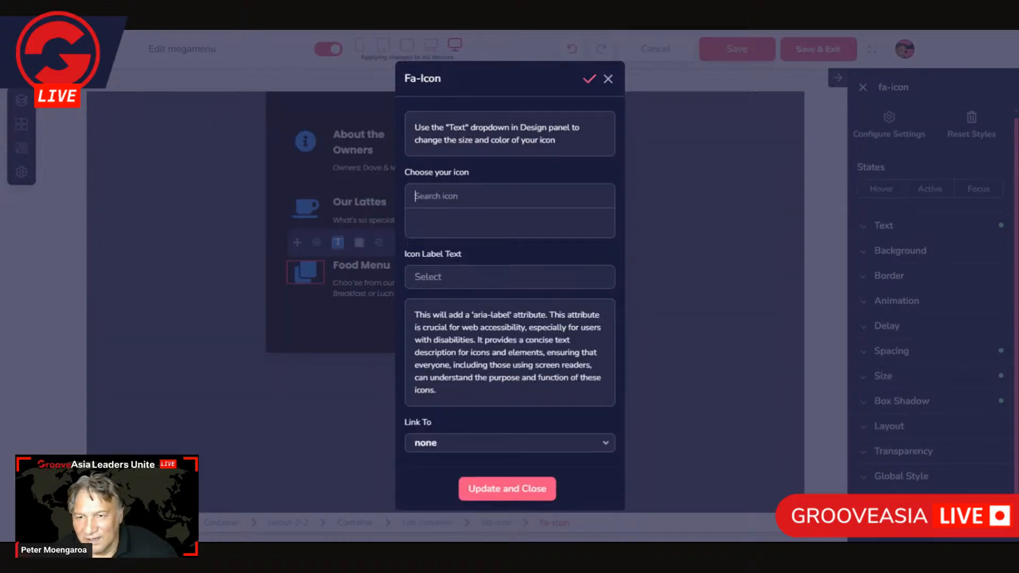
- Look through the icons matching "a" for the Food Menu item and close its icon settings without choosing one
{"action": "type", "text": "a"}
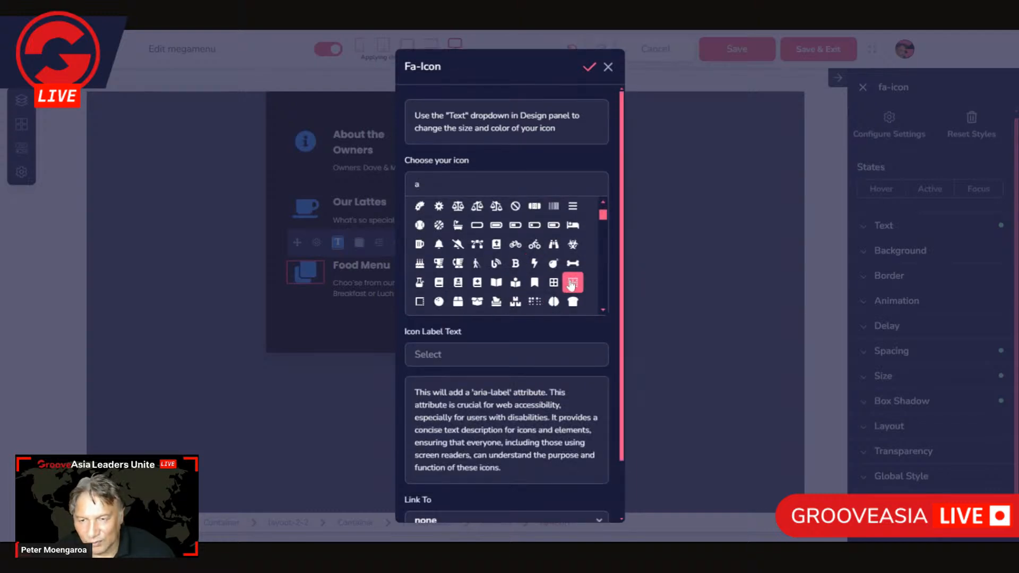
{"action": "scroll", "coordinate": [560, 291], "scroll_direction": "down", "scroll_amount": 1}
{"action": "scroll", "coordinate": [558, 290], "scroll_direction": "down", "scroll_amount": 3}
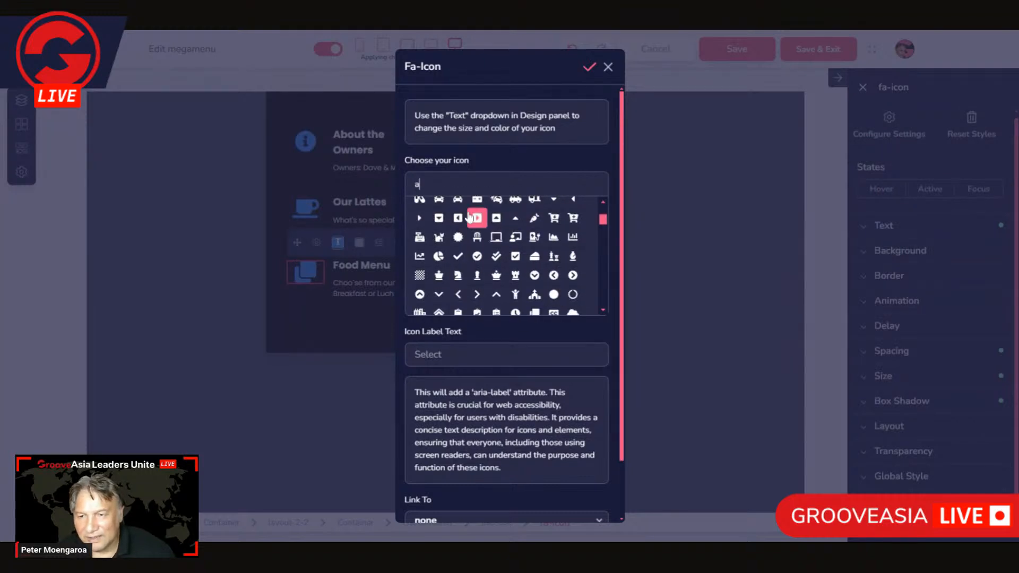
{"action": "key", "text": "BackSpace"}
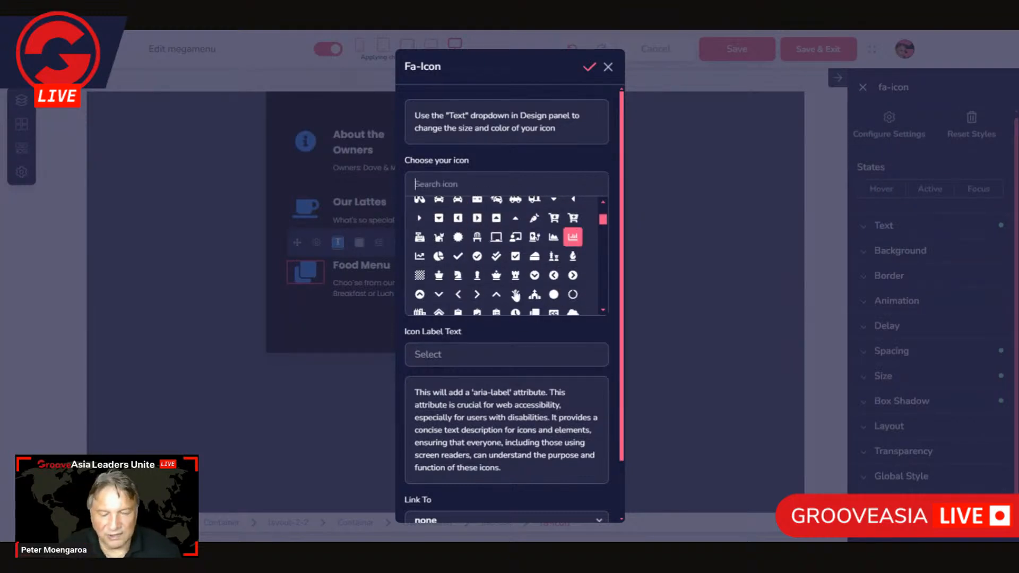
{"action": "left_click", "coordinate": [344, 334]}
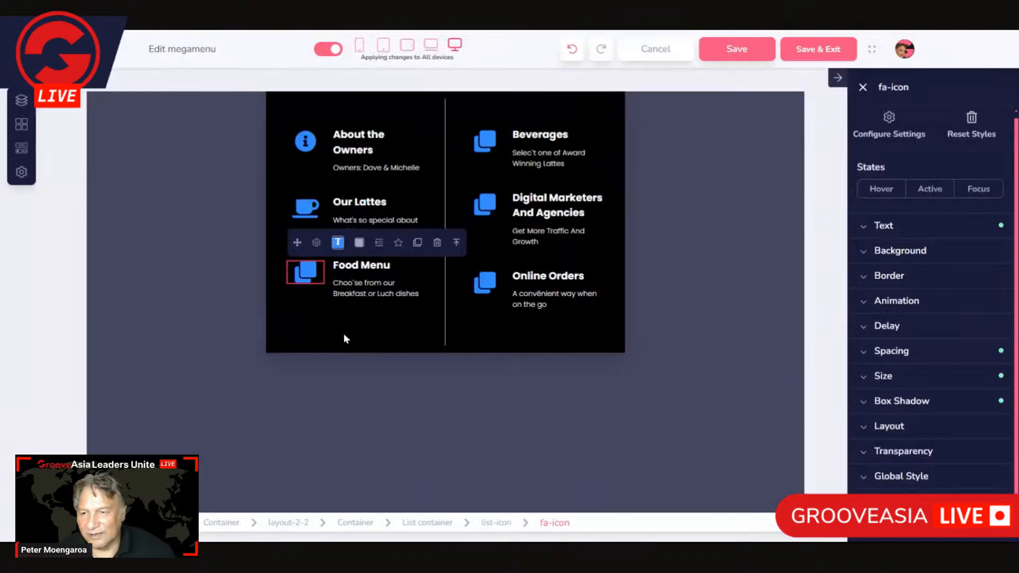
- Change the colour of the About the Owners icon to a medium green from the palette
{"action": "left_click", "coordinate": [361, 100]}
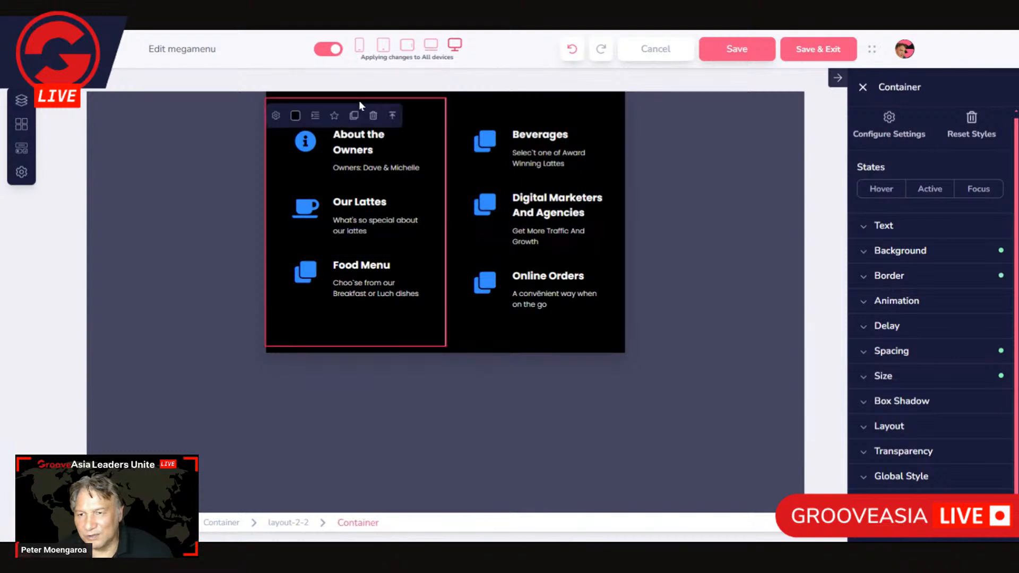
{"action": "left_click", "coordinate": [308, 151]}
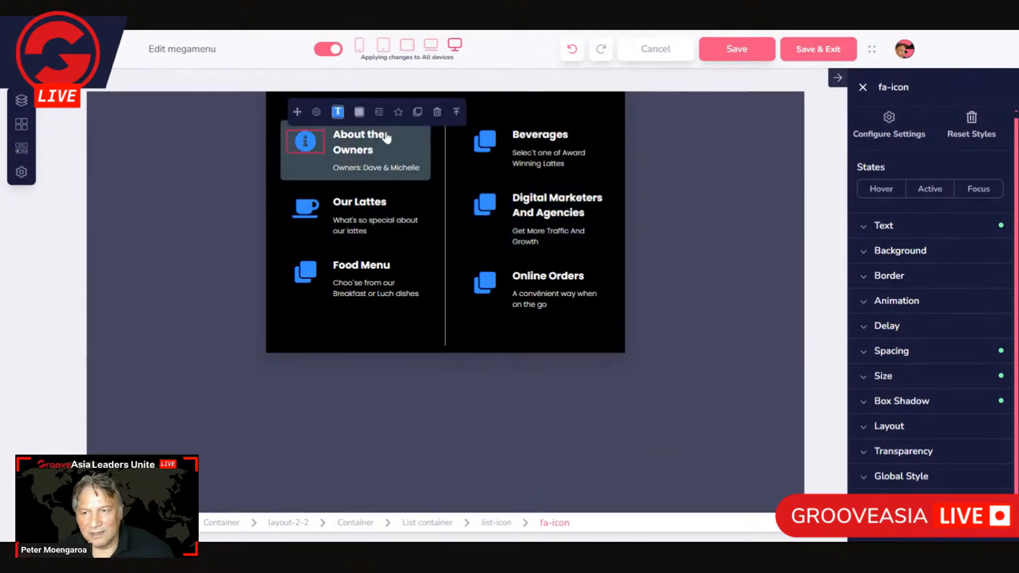
{"action": "left_click", "coordinate": [879, 227]}
{"action": "left_click", "coordinate": [969, 266]}
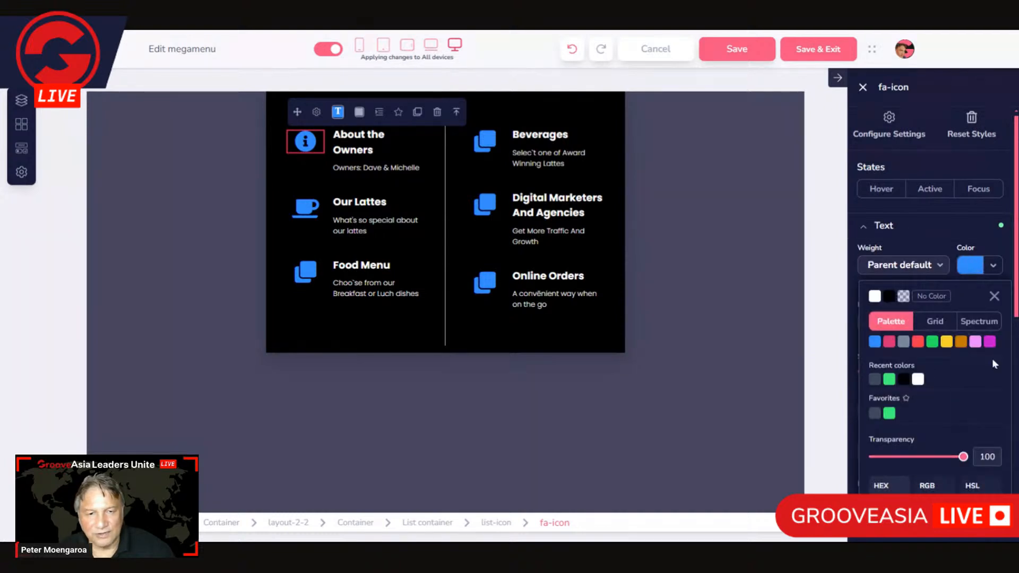
{"action": "mouse_move", "coordinate": [960, 350]}
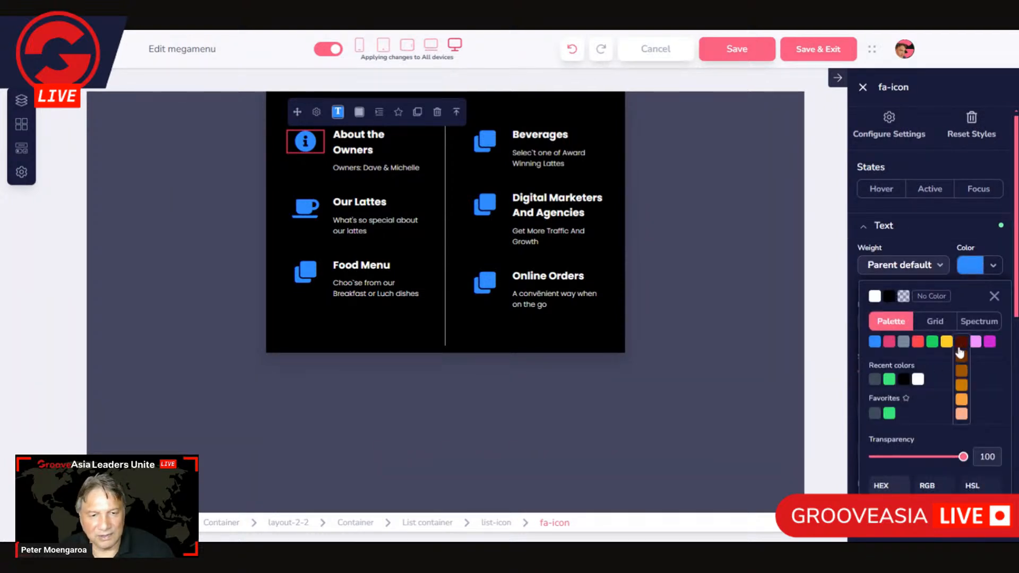
{"action": "mouse_move", "coordinate": [921, 346]}
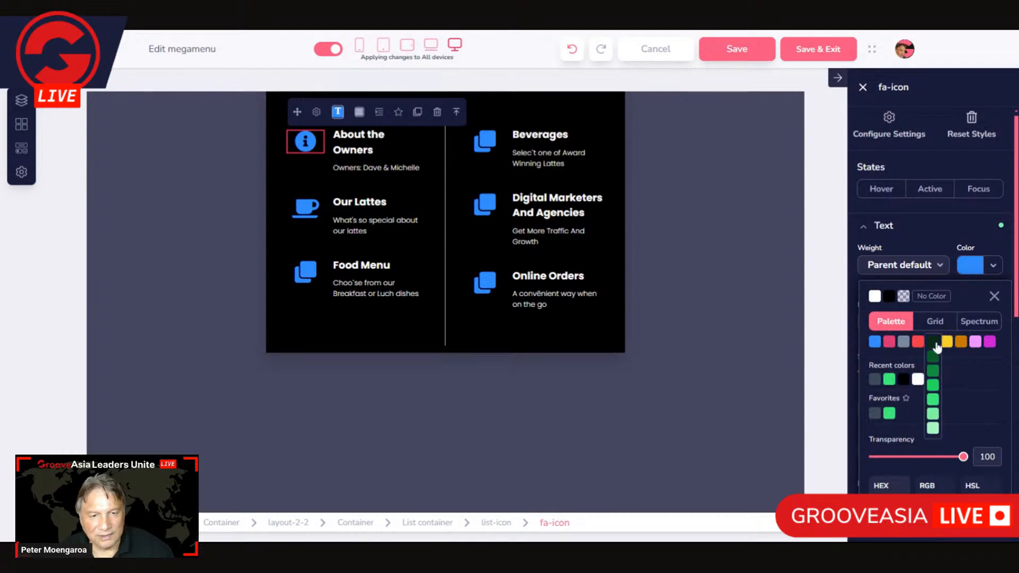
{"action": "left_click", "coordinate": [934, 391]}
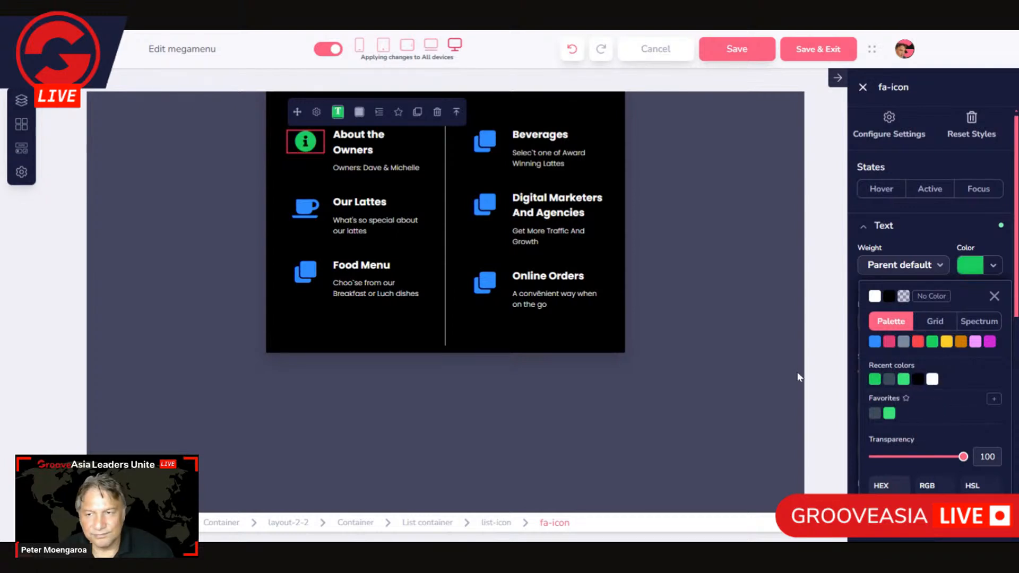
{"action": "left_click", "coordinate": [347, 311]}
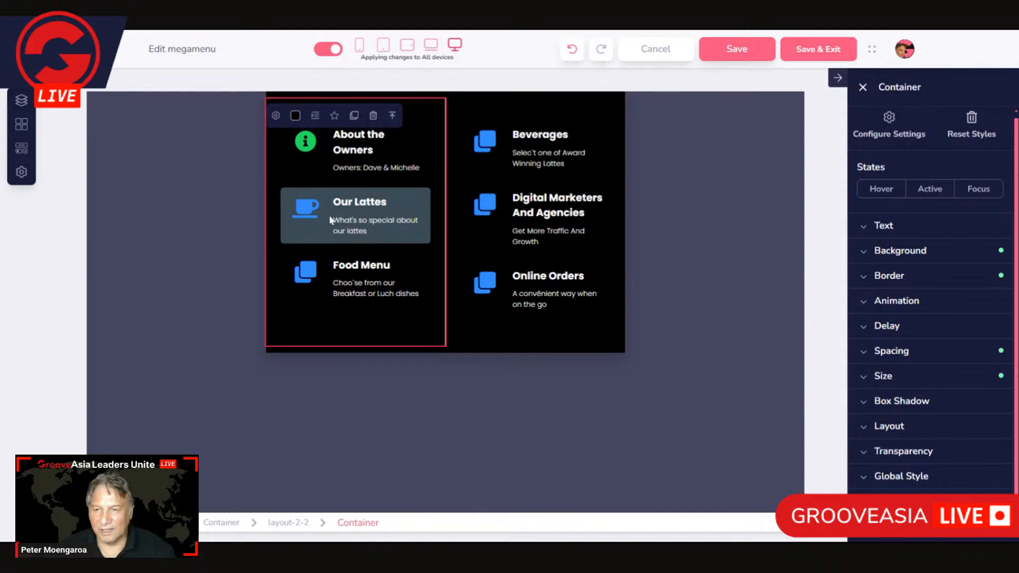
- Change the colour of the Our Lattes coffee cup icon to an orange-brown from the palette
{"action": "left_click", "coordinate": [307, 208]}
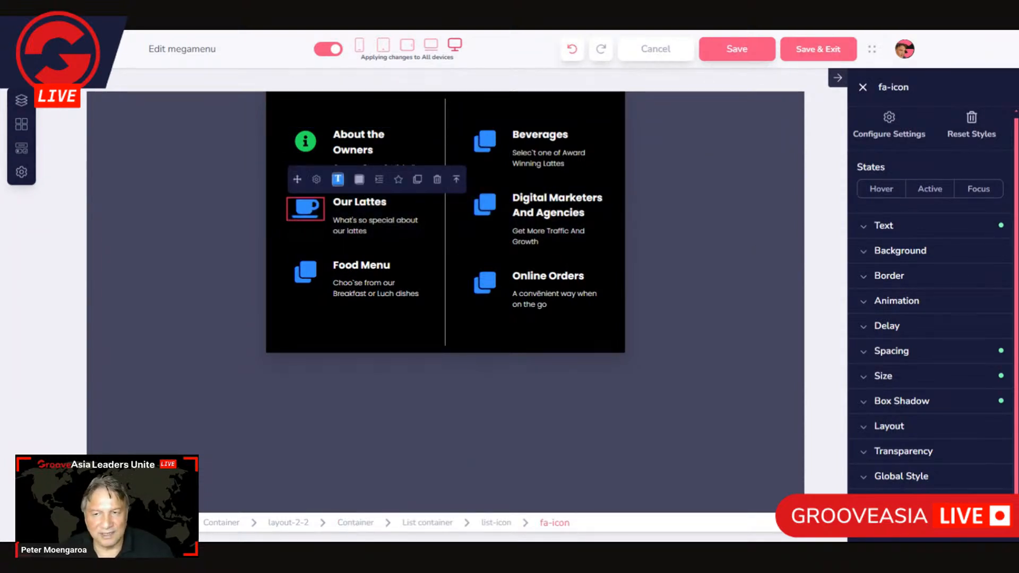
{"action": "left_click", "coordinate": [884, 227]}
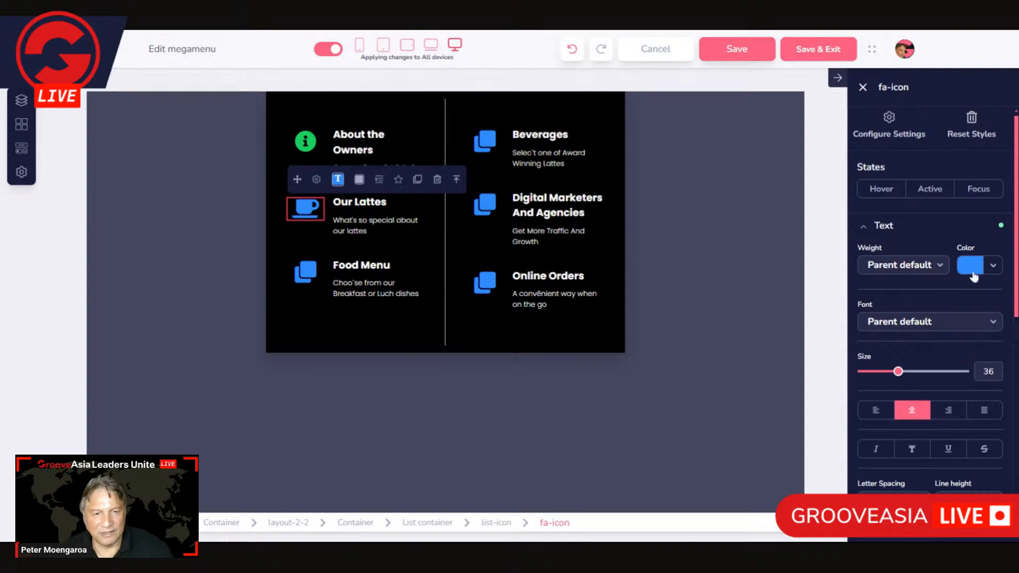
{"action": "left_click", "coordinate": [972, 266]}
{"action": "mouse_move", "coordinate": [962, 341]}
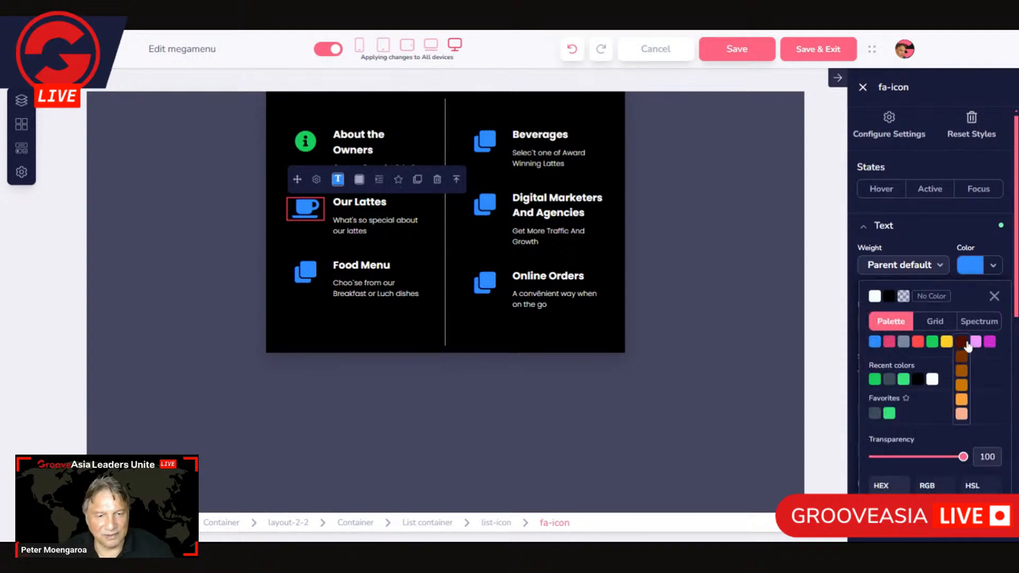
{"action": "left_click", "coordinate": [962, 385]}
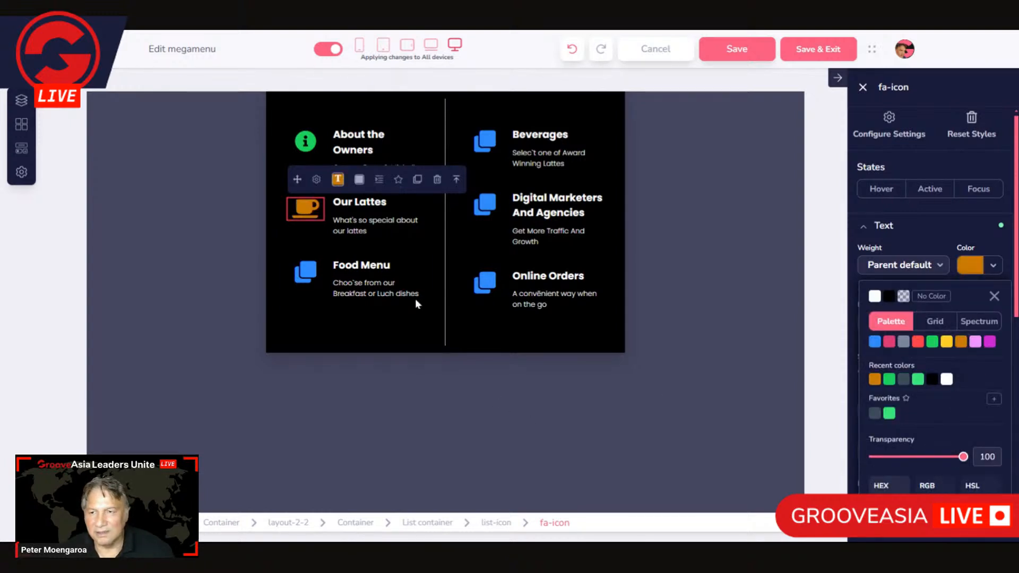
- Save the megamenu, exit its editor and open the list of website pages
{"action": "left_click", "coordinate": [399, 298]}
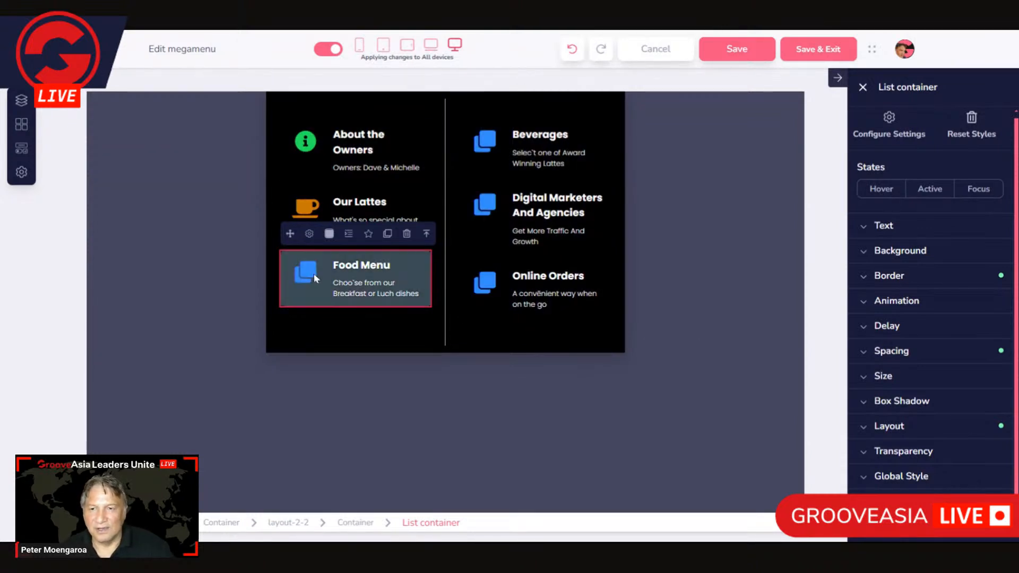
{"action": "left_click", "coordinate": [835, 53]}
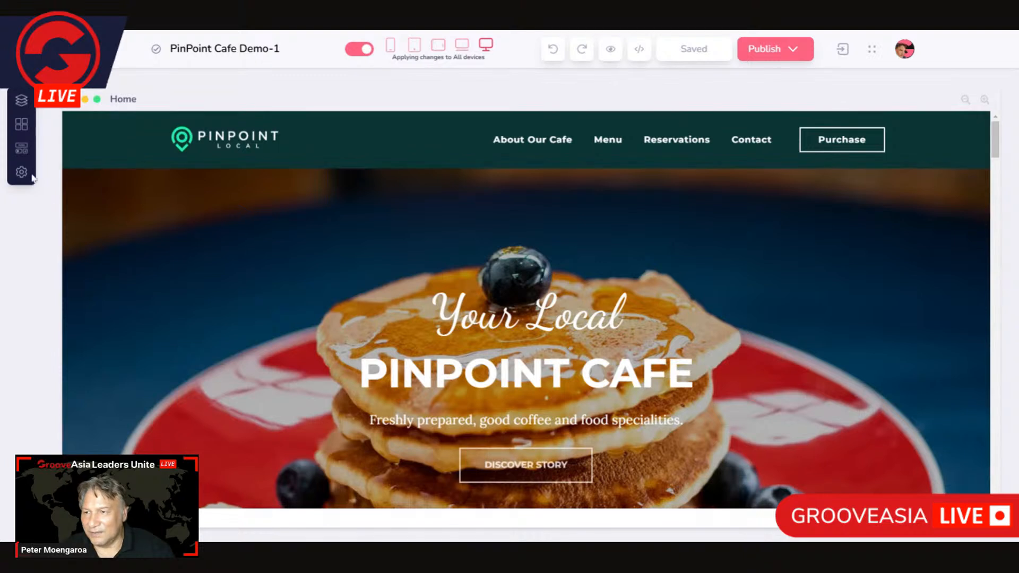
{"action": "left_click", "coordinate": [22, 102]}
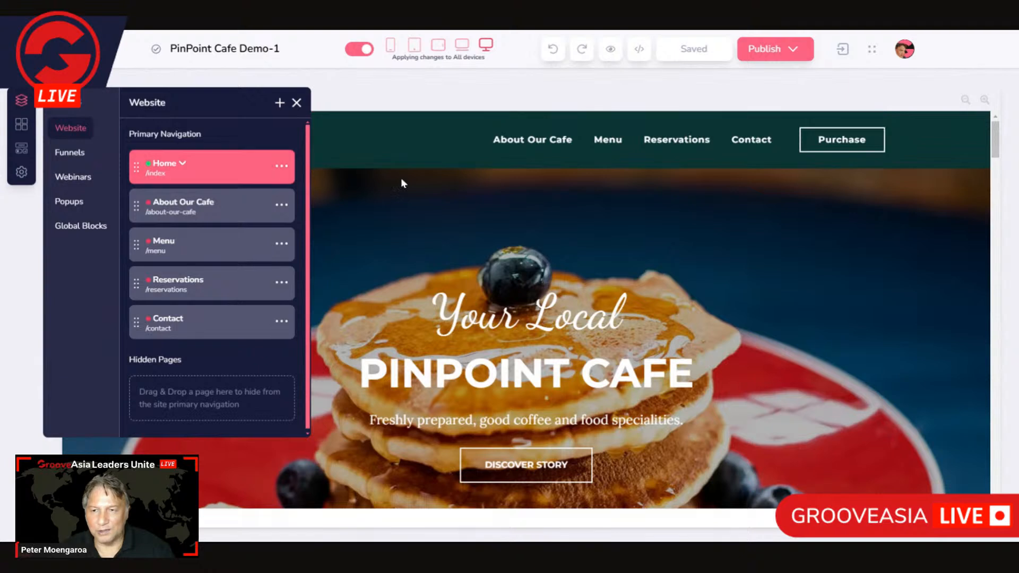
- Close the page list, open the Cafe Navbar global block for editing and select its block
{"action": "mouse_move", "coordinate": [183, 165]}
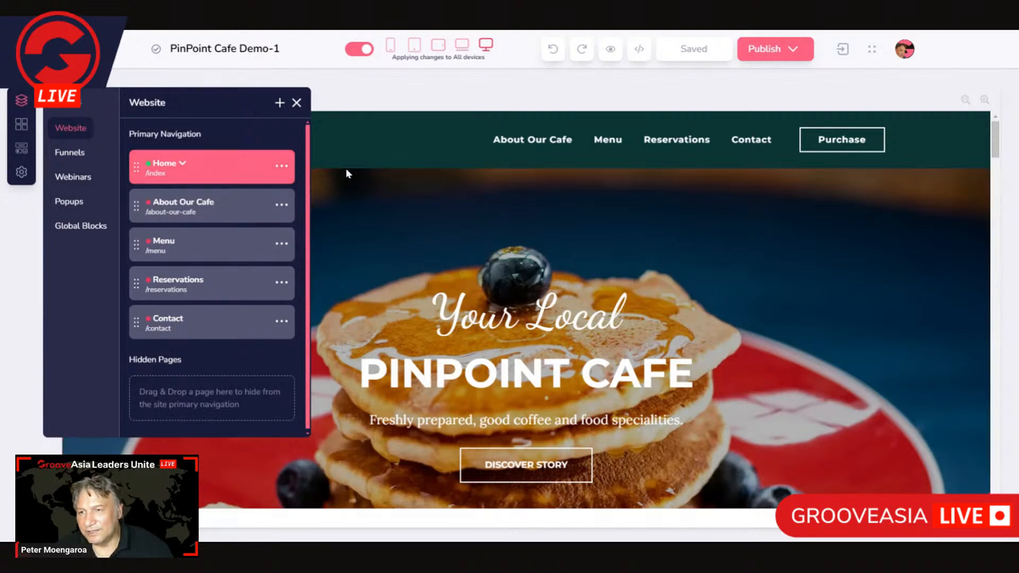
{"action": "left_click", "coordinate": [296, 102]}
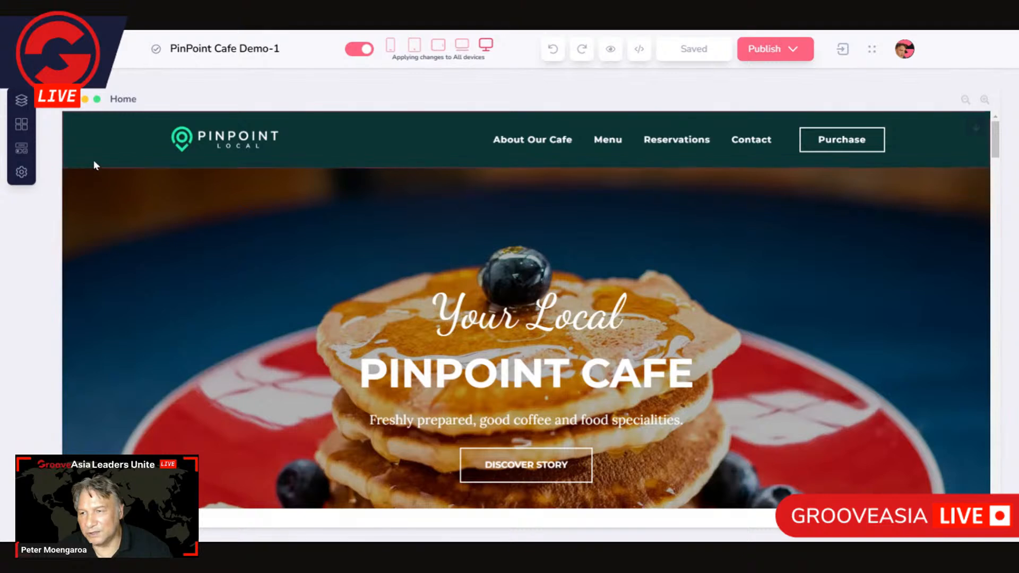
{"action": "mouse_move", "coordinate": [96, 165]}
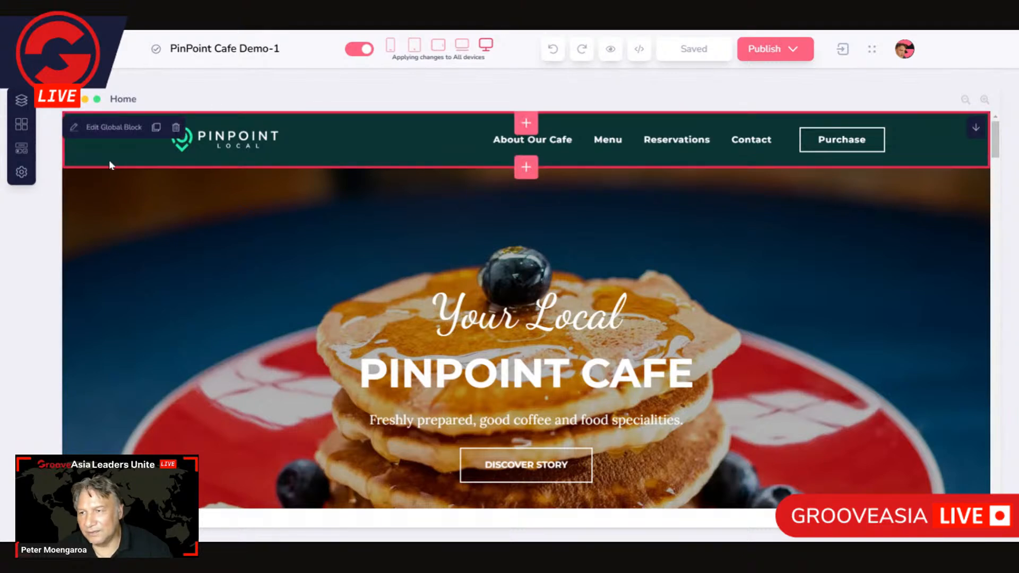
{"action": "left_click", "coordinate": [103, 133]}
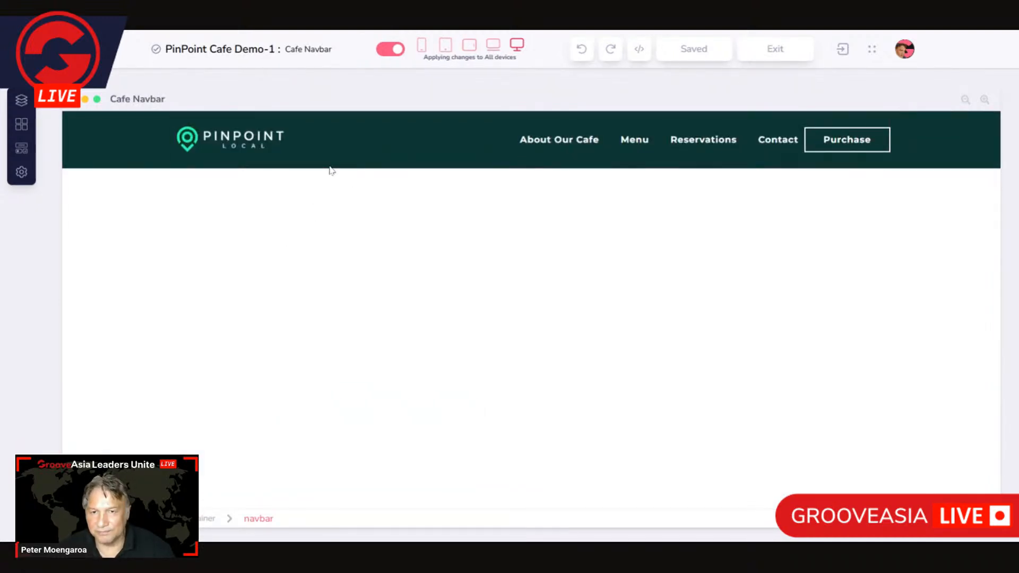
{"action": "left_click", "coordinate": [331, 167]}
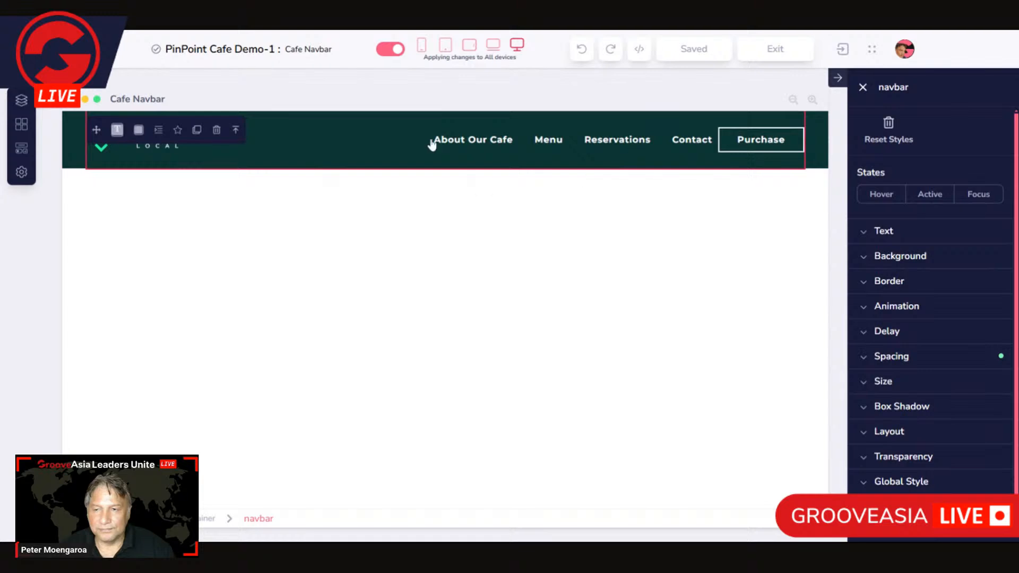
{"action": "left_click", "coordinate": [76, 145]}
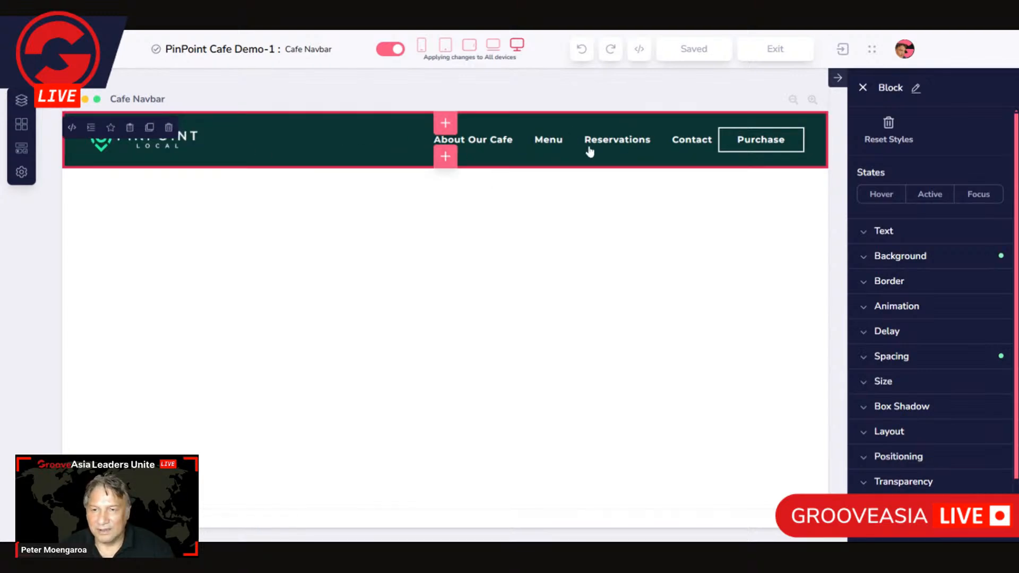
- In the navmenu settings, choose Menu, Reservations and Contact as the pages to exclude from the navigation
{"action": "left_click", "coordinate": [472, 141]}
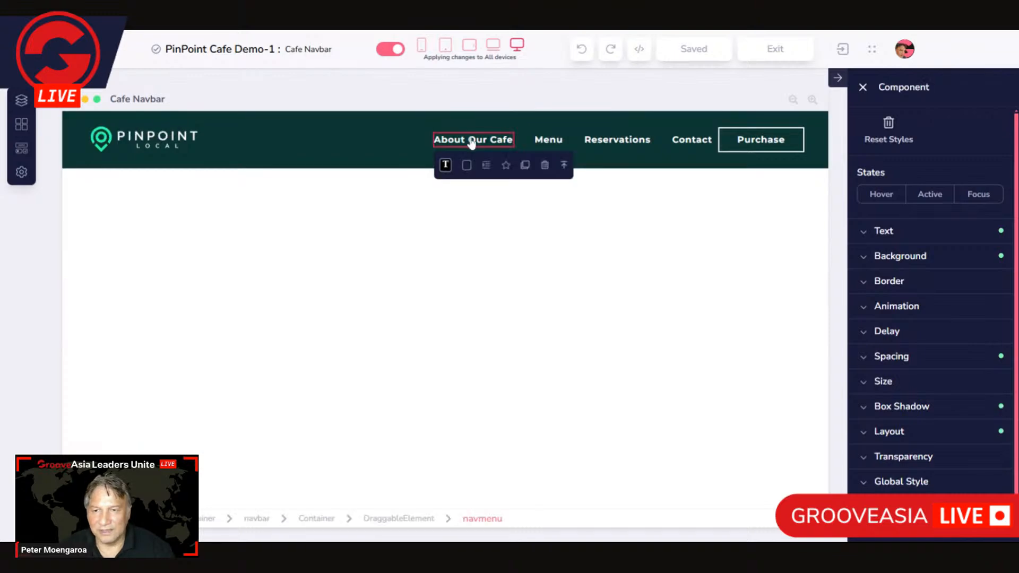
{"action": "left_click", "coordinate": [564, 166]}
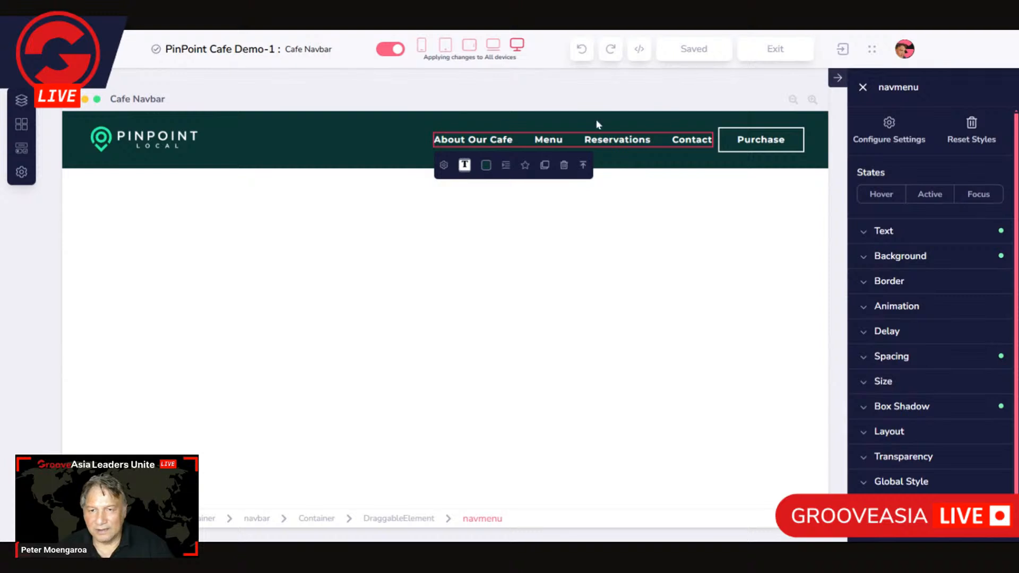
{"action": "left_click", "coordinate": [444, 166]}
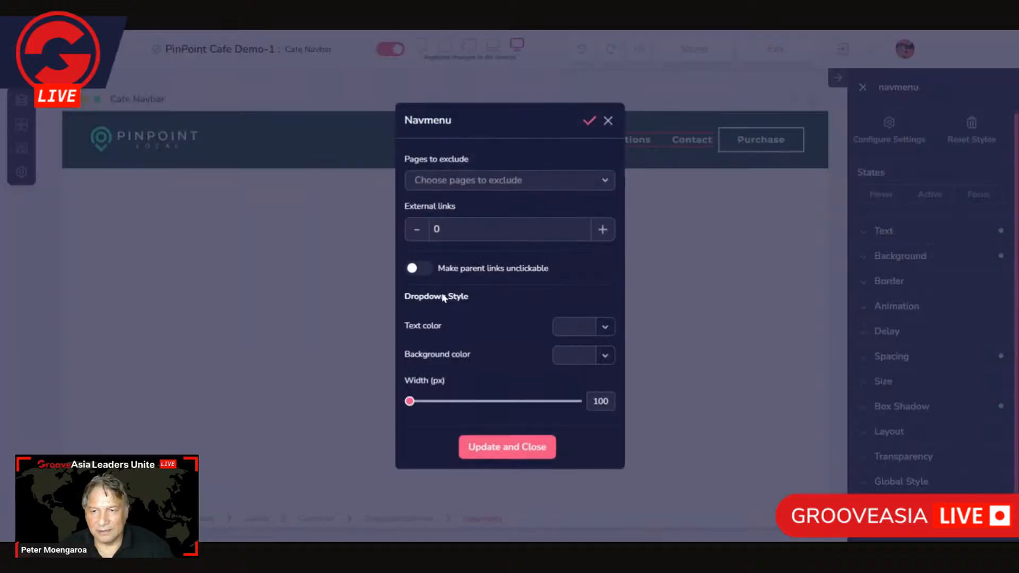
{"action": "left_click", "coordinate": [607, 183]}
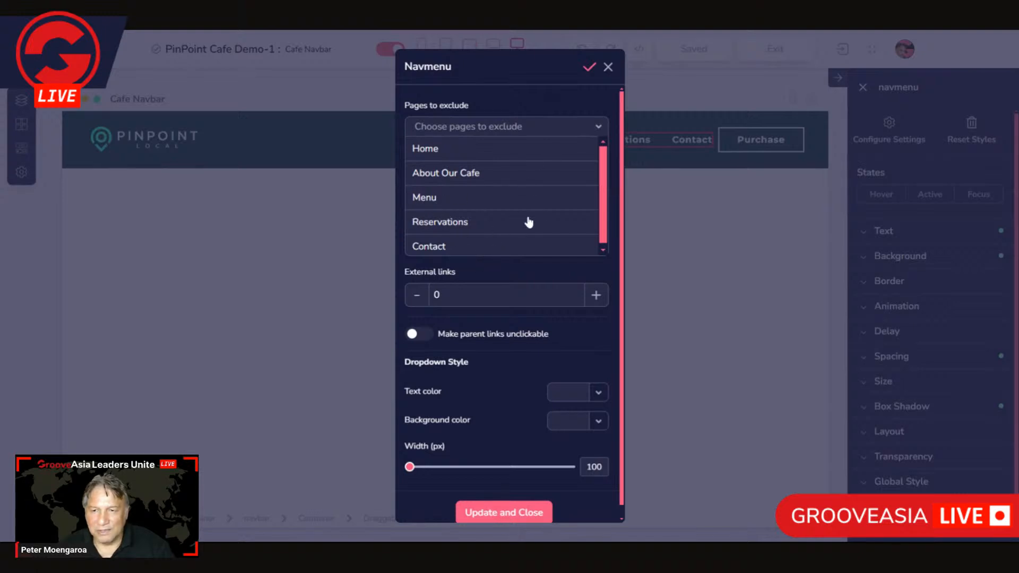
{"action": "left_click", "coordinate": [492, 205]}
{"action": "left_click", "coordinate": [501, 228]}
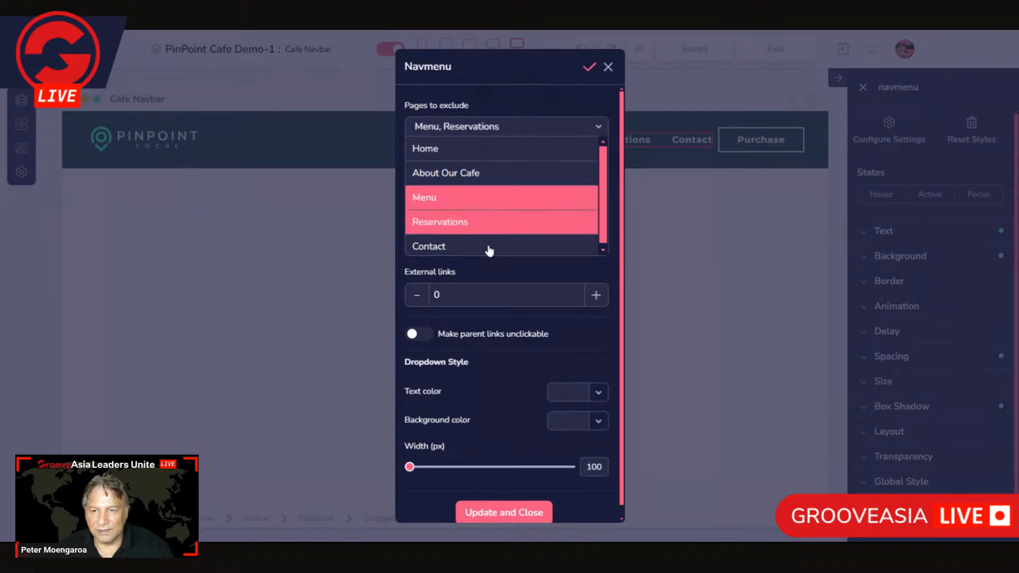
{"action": "left_click", "coordinate": [490, 252]}
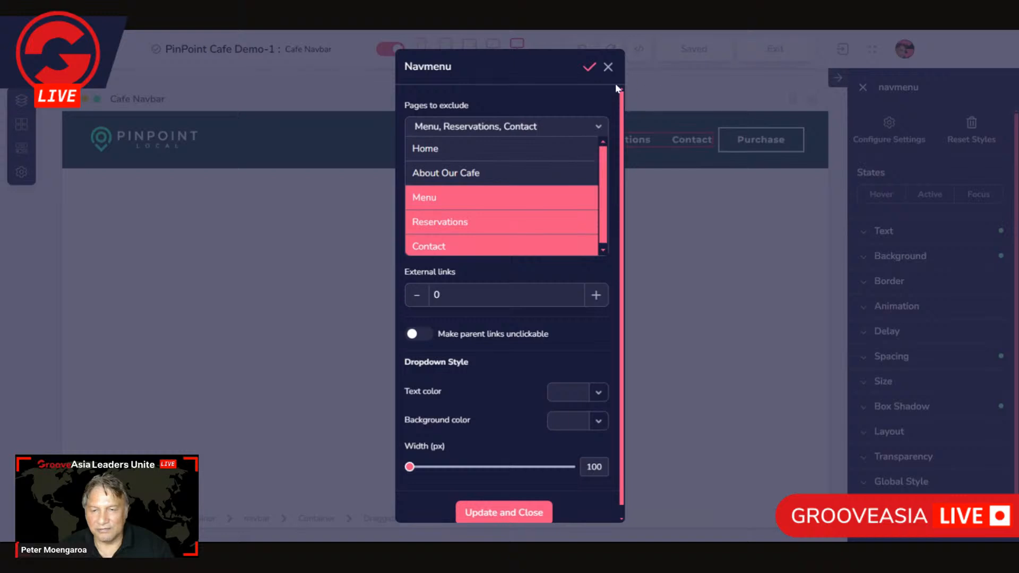
{"action": "left_click", "coordinate": [601, 128]}
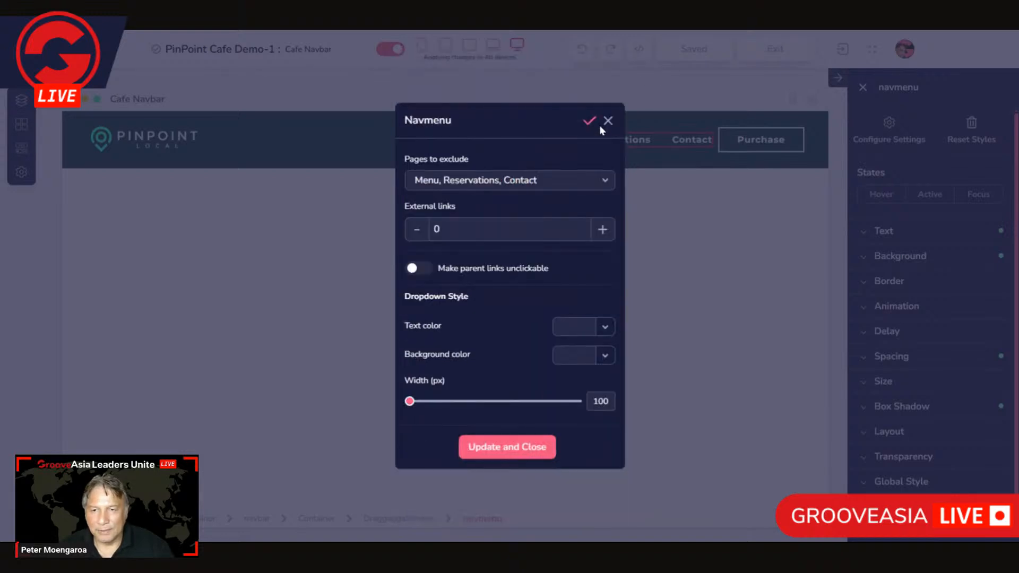
- Add one external link to the navigation menu and apply the navmenu settings
{"action": "left_click", "coordinate": [604, 229]}
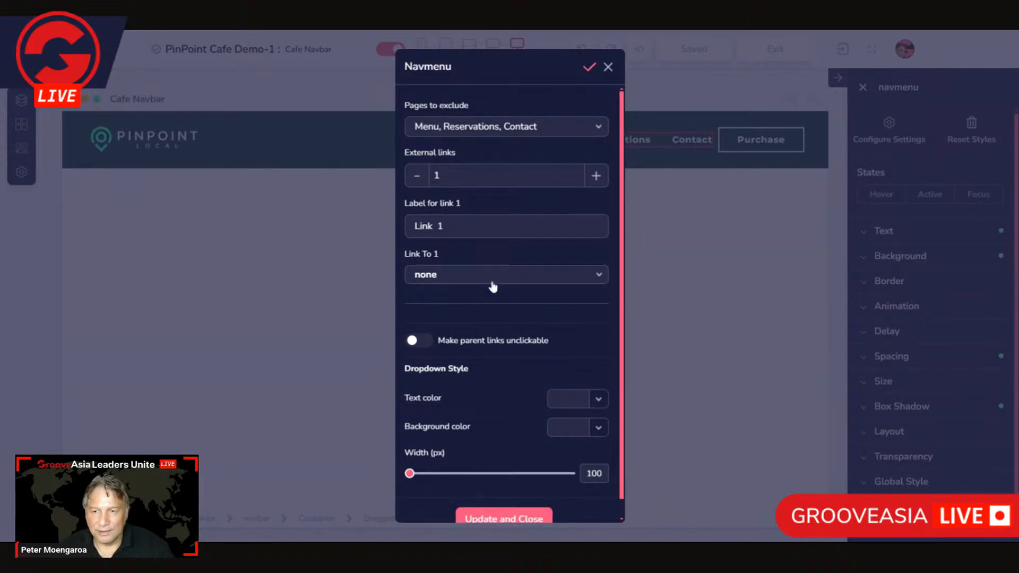
{"action": "left_click", "coordinate": [596, 69]}
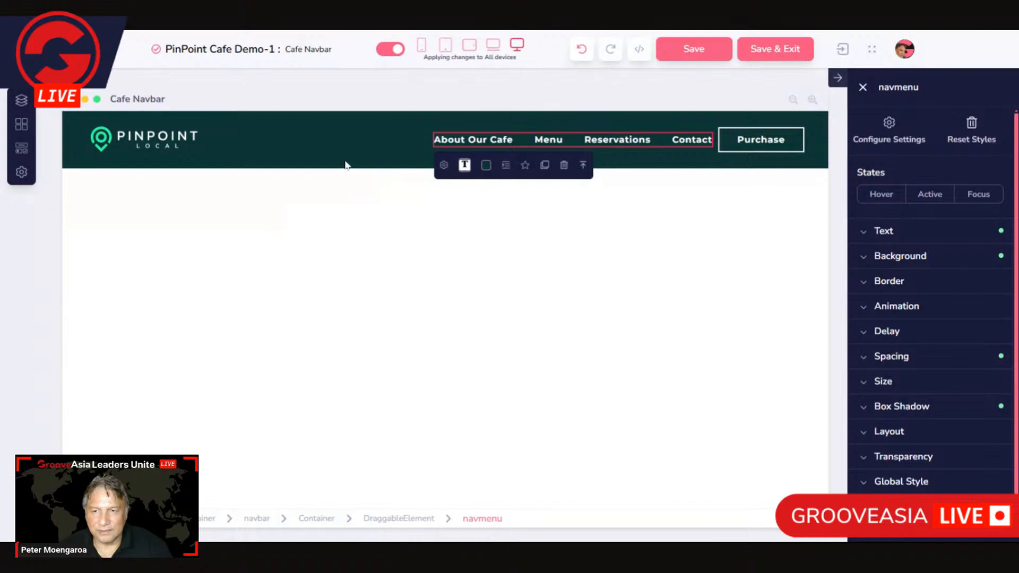
{"action": "left_click", "coordinate": [318, 166]}
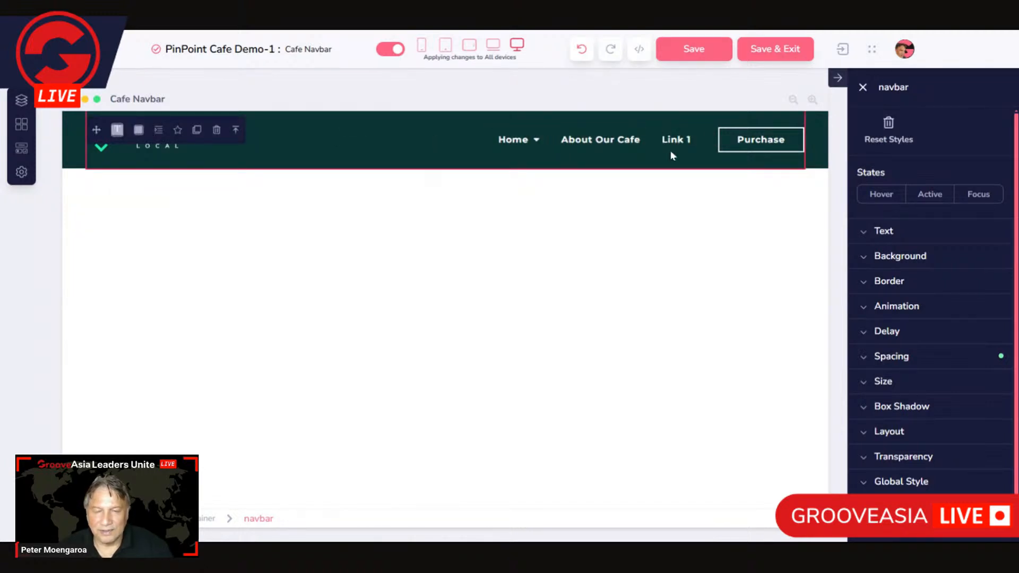
- Reopen the navmenu settings, reduce the external links to 0 and apply the change
{"action": "left_click", "coordinate": [499, 144]}
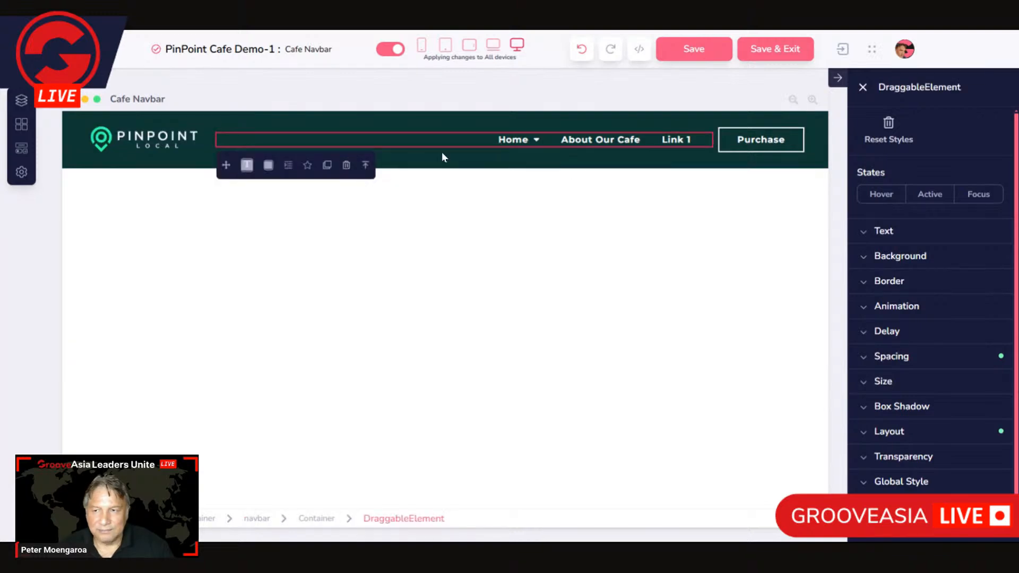
{"action": "left_click", "coordinate": [516, 146]}
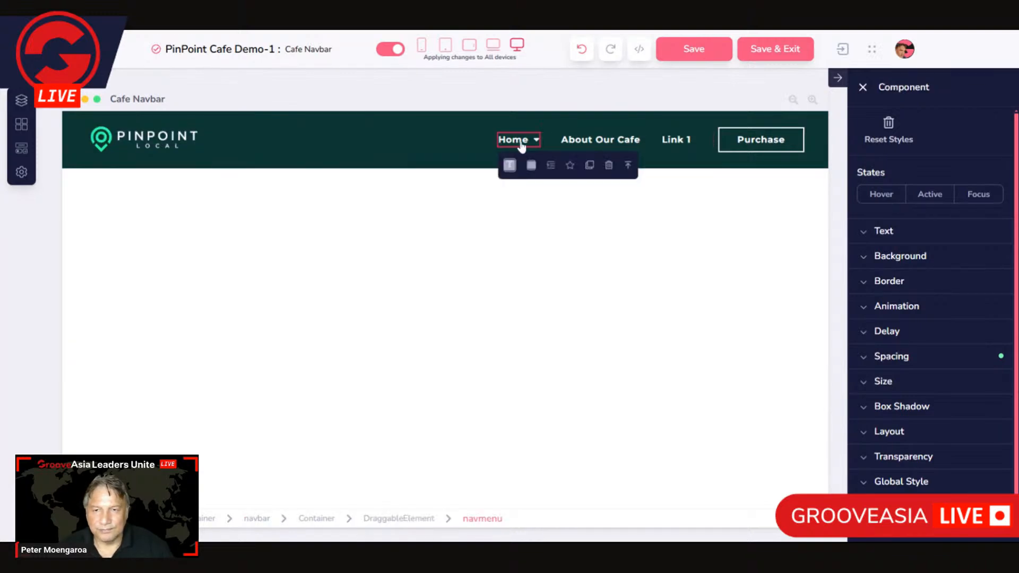
{"action": "left_click", "coordinate": [545, 151]}
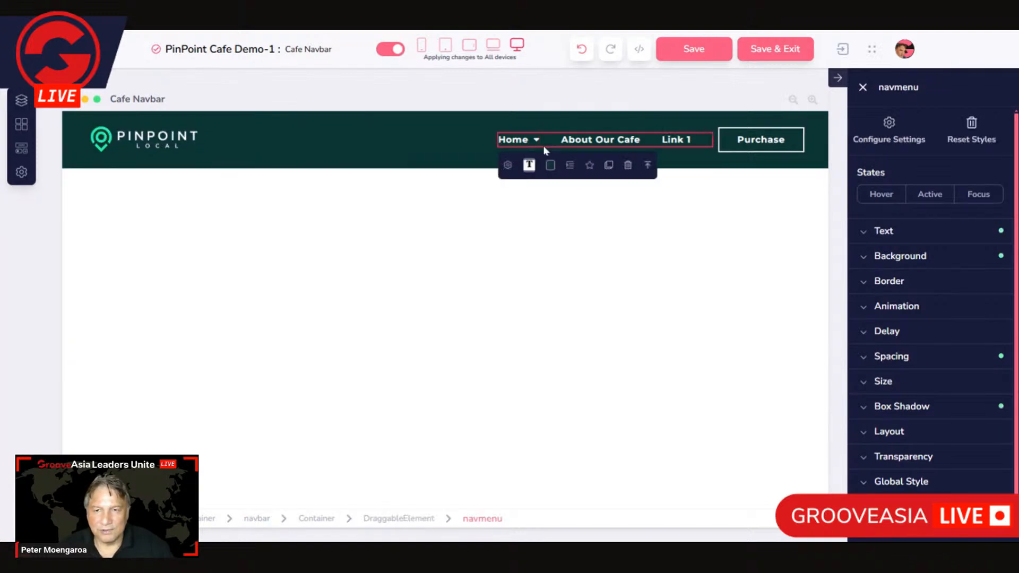
{"action": "left_click", "coordinate": [507, 165]}
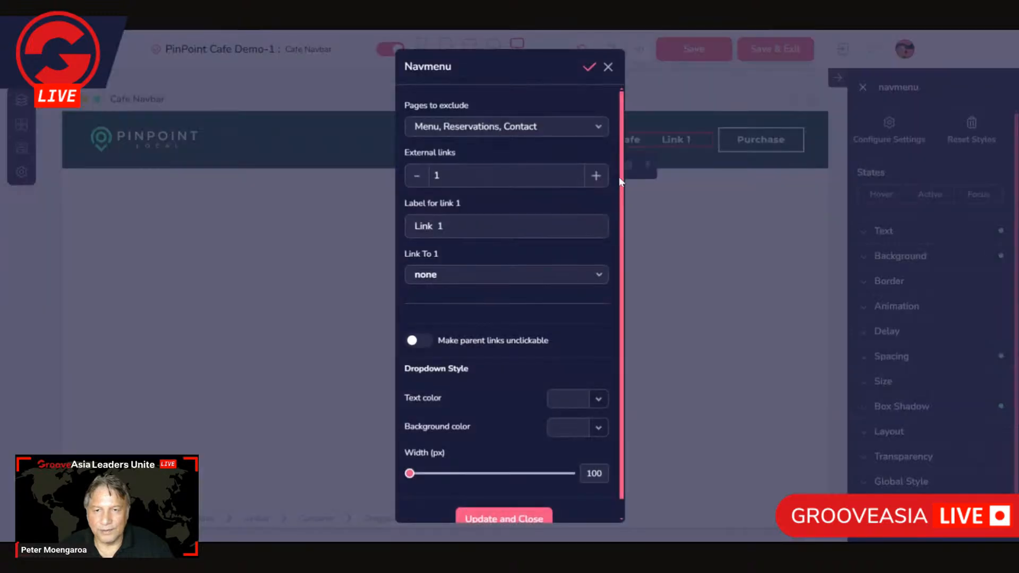
{"action": "left_click", "coordinate": [415, 175]}
{"action": "left_click", "coordinate": [594, 122]}
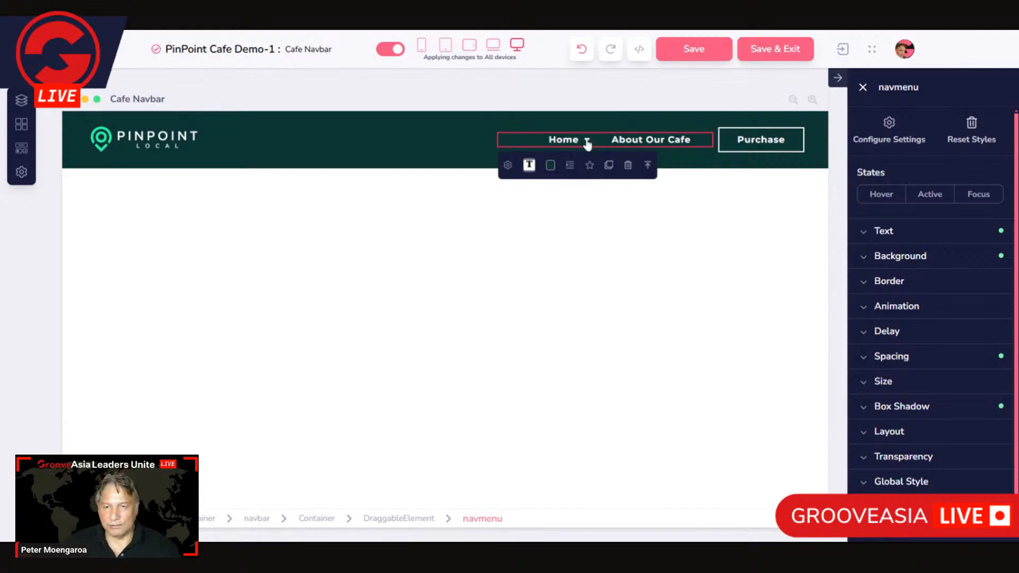
- Save the navbar block and exit its editor, returning to the Home page
{"action": "left_click", "coordinate": [587, 144]}
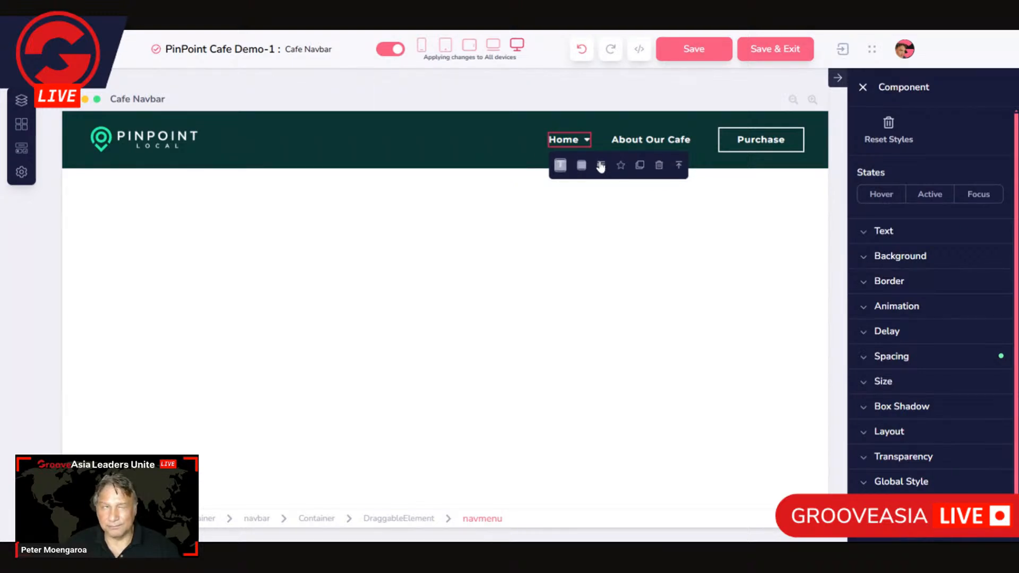
{"action": "left_click", "coordinate": [409, 166]}
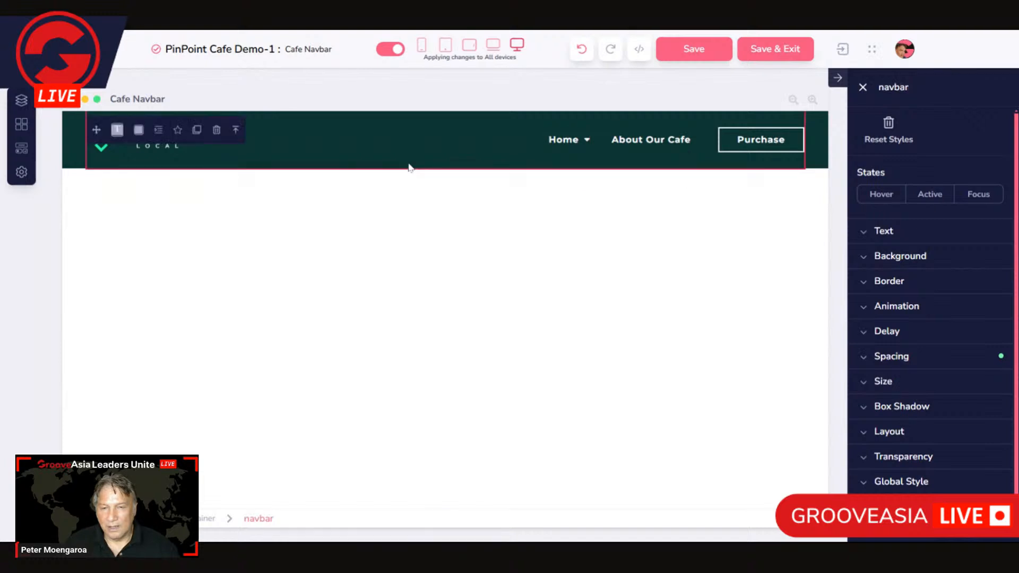
{"action": "left_click", "coordinate": [81, 143]}
{"action": "left_click", "coordinate": [763, 48]}
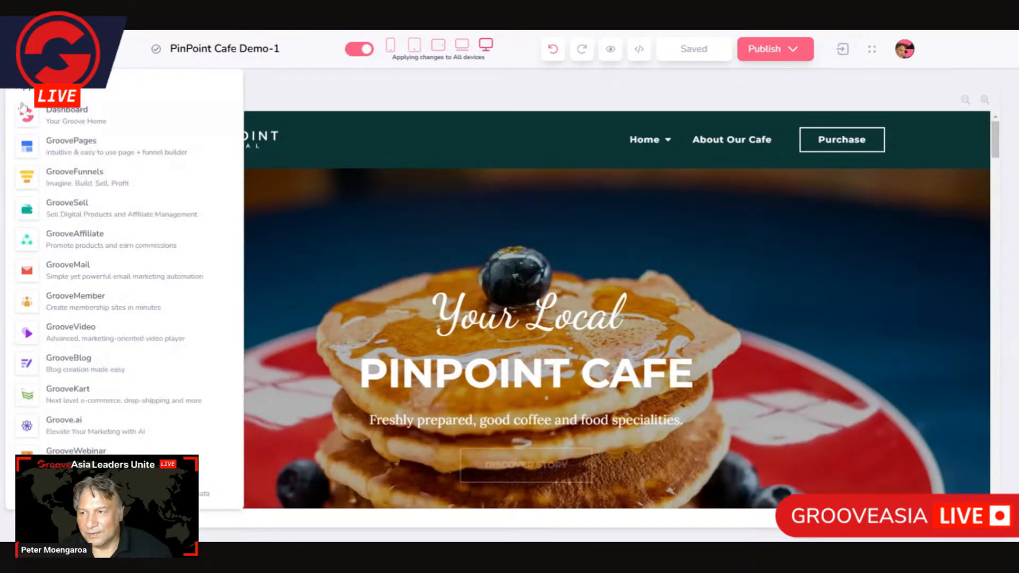
{"action": "left_click", "coordinate": [21, 99]}
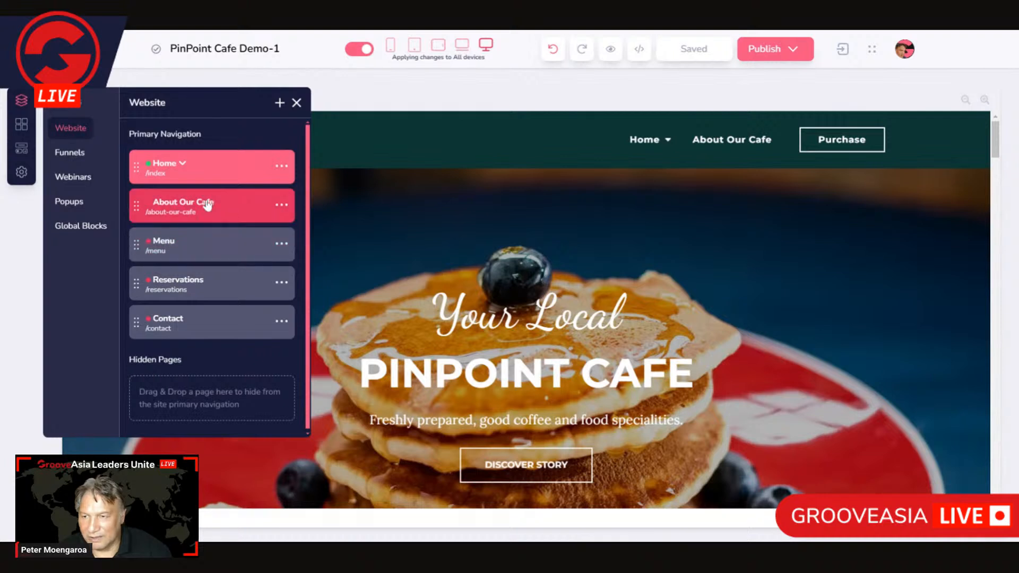
{"action": "left_click", "coordinate": [284, 244]}
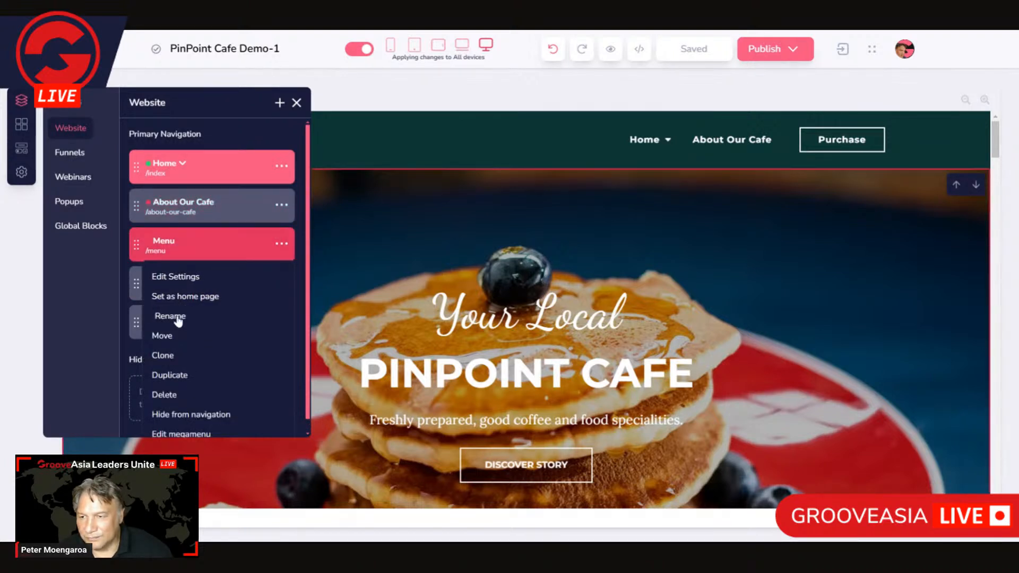
{"action": "left_click", "coordinate": [178, 279]}
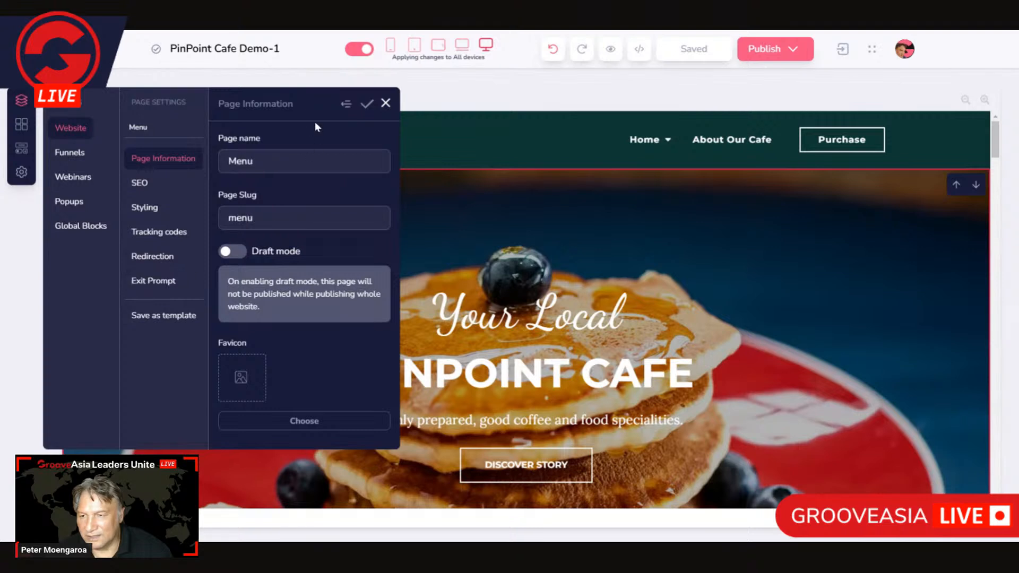
{"action": "double_click", "coordinate": [241, 161]}
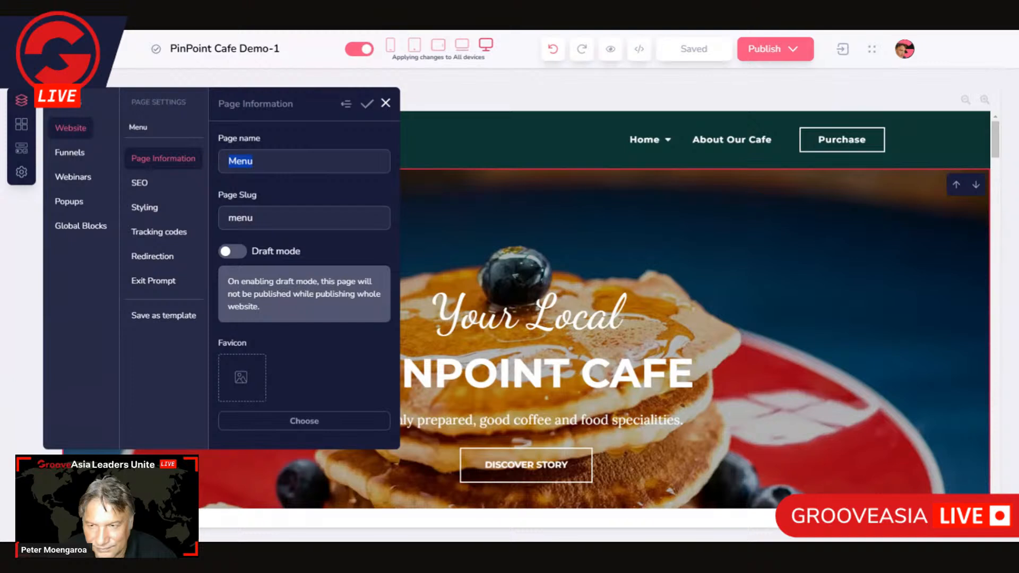
{"action": "left_click", "coordinate": [386, 103]}
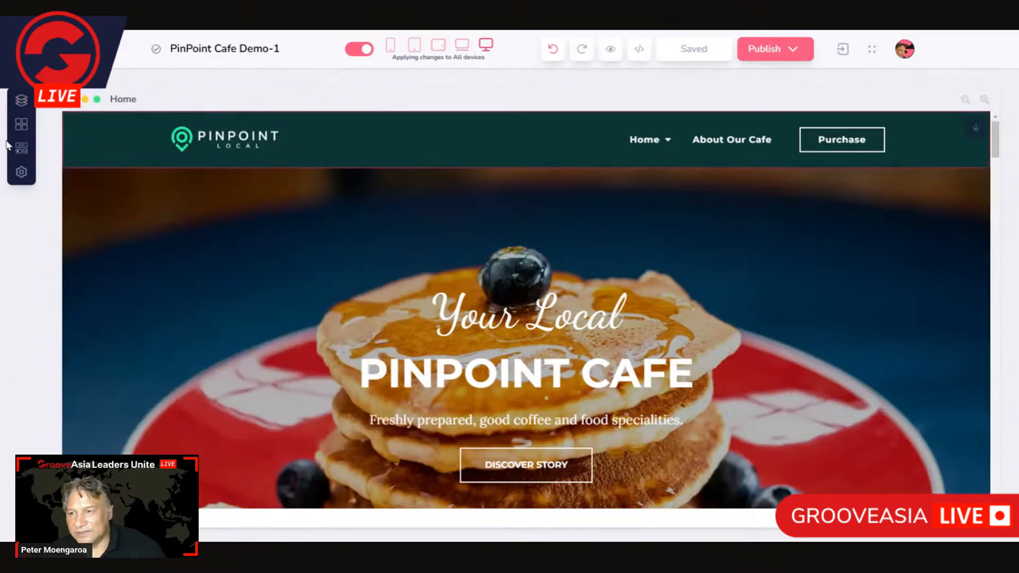
- Open the Menu page's settings and change its page name to Beverages
{"action": "left_click", "coordinate": [21, 100]}
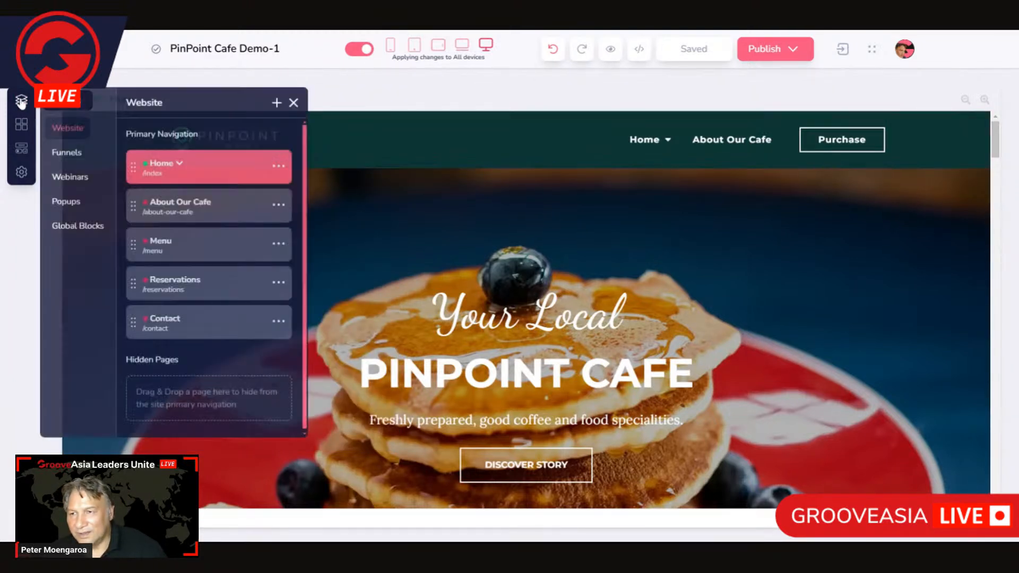
{"action": "left_click", "coordinate": [281, 205]}
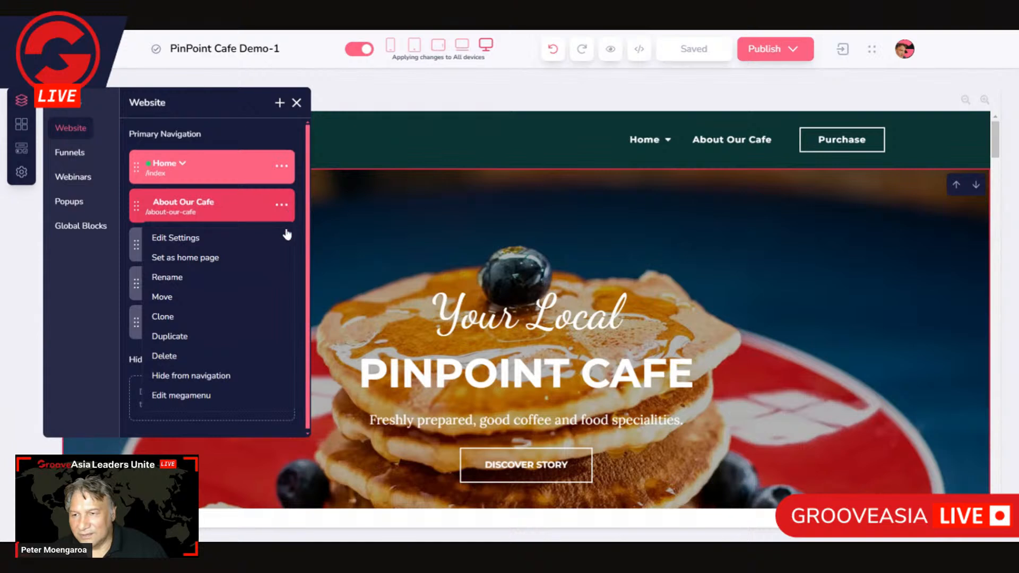
{"action": "left_click", "coordinate": [251, 133]}
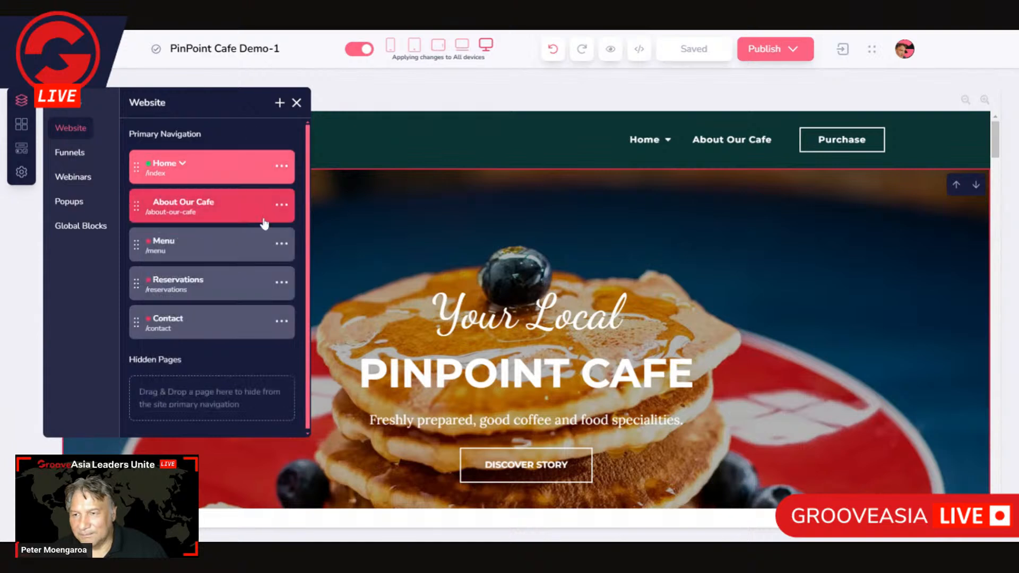
{"action": "left_click", "coordinate": [282, 243]}
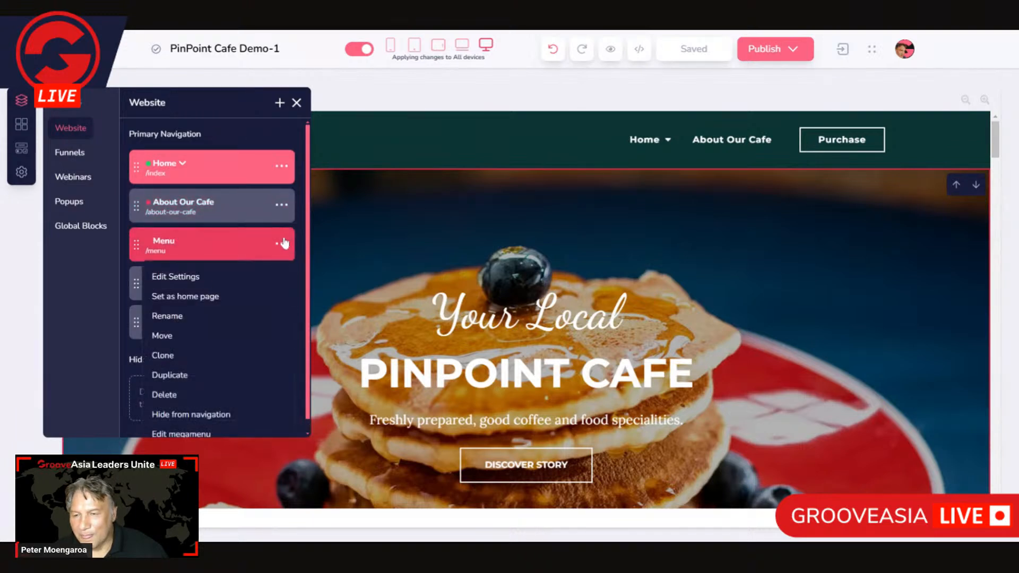
{"action": "left_click", "coordinate": [180, 277]}
{"action": "double_click", "coordinate": [242, 161]}
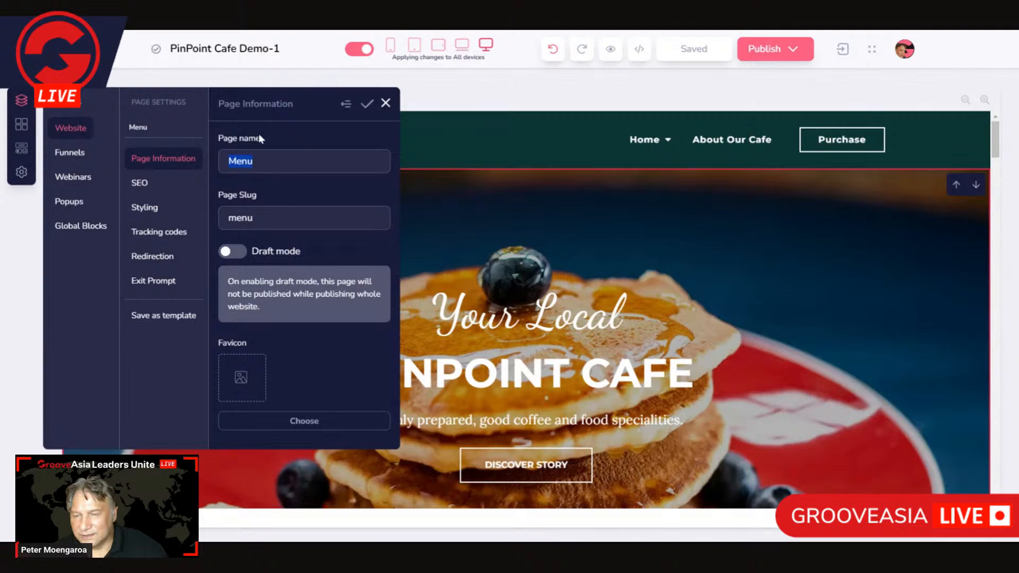
{"action": "type", "text": "O"}
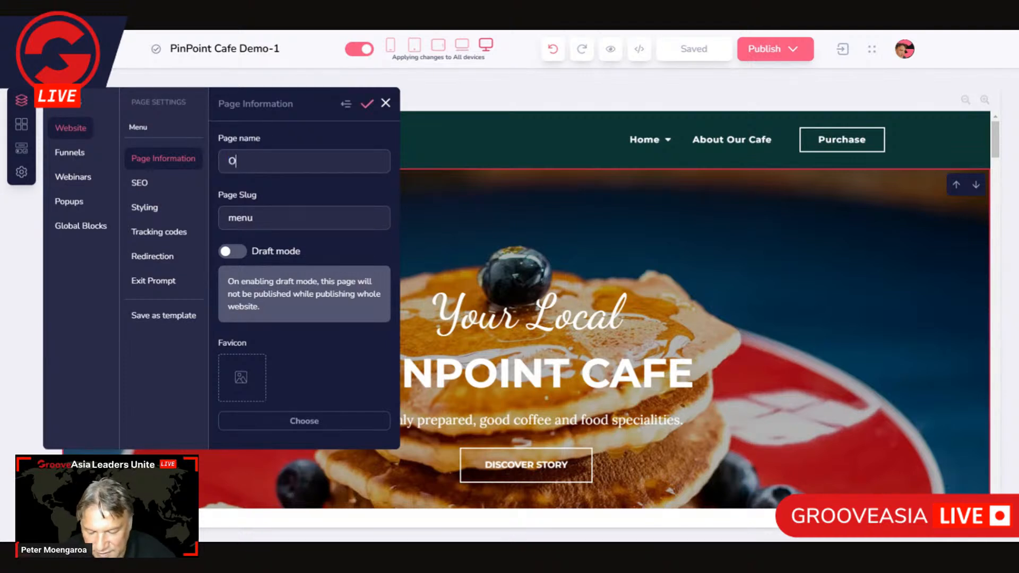
{"action": "key", "text": "BackSpace"}
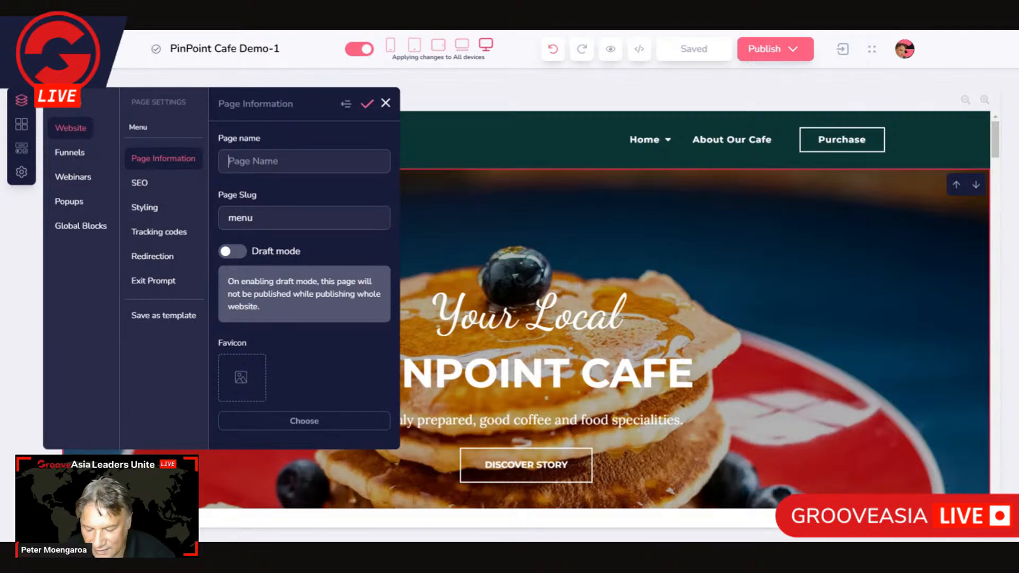
{"action": "type", "text": "Beverages"}
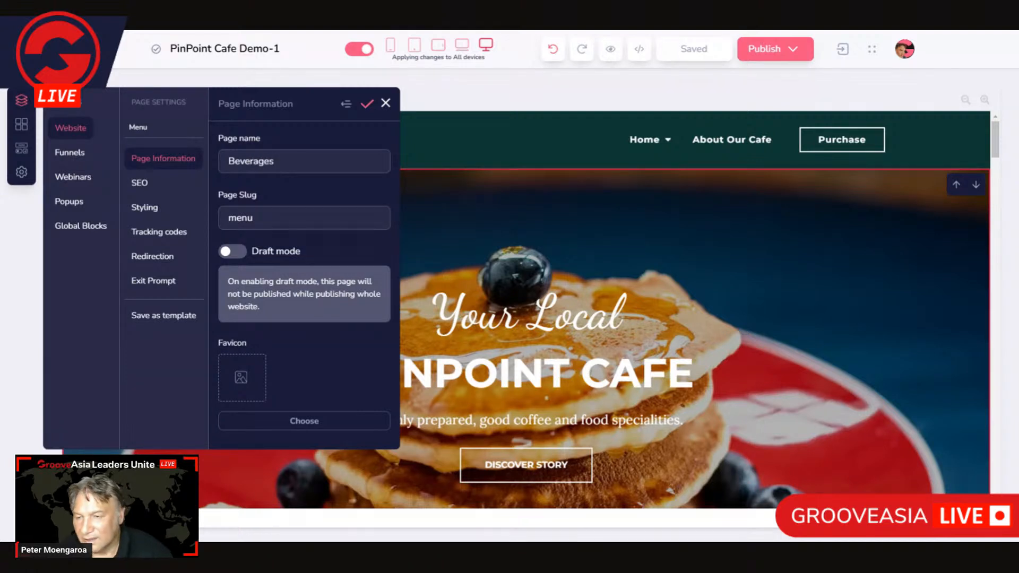
- Set the page slug to beverages and apply the page settings
{"action": "double_click", "coordinate": [241, 217]}
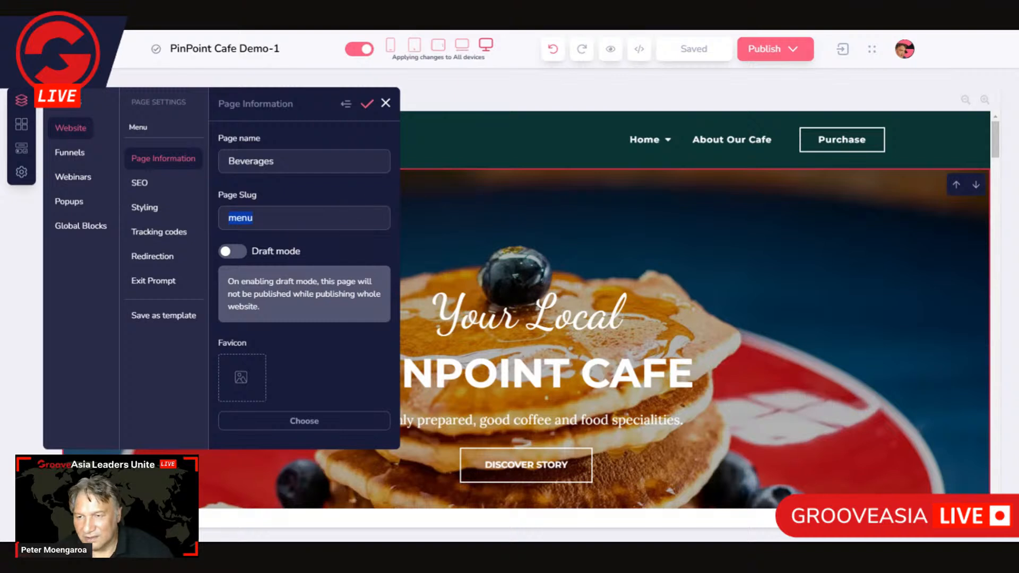
{"action": "type", "text": "beverages"}
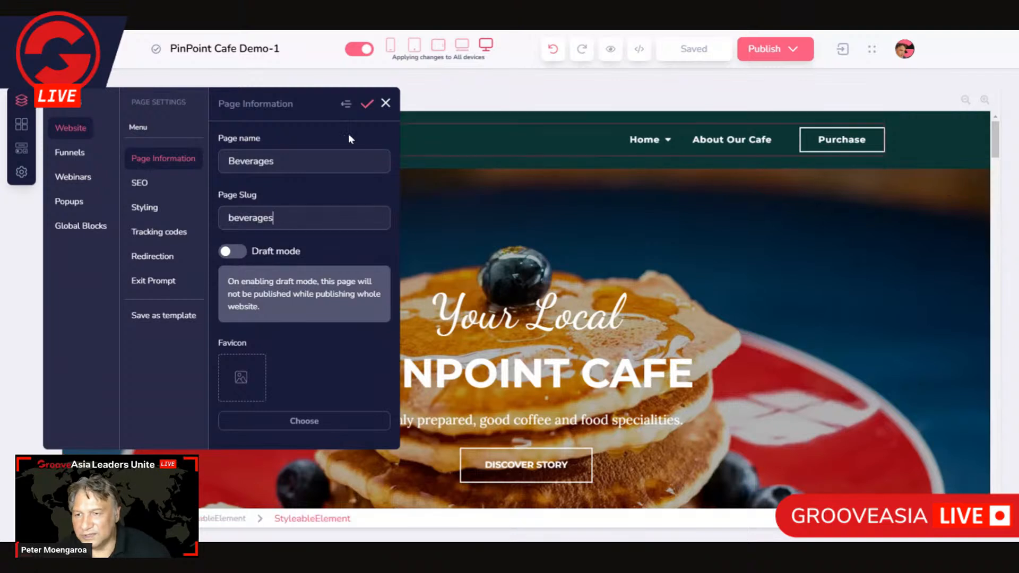
{"action": "left_click", "coordinate": [367, 104]}
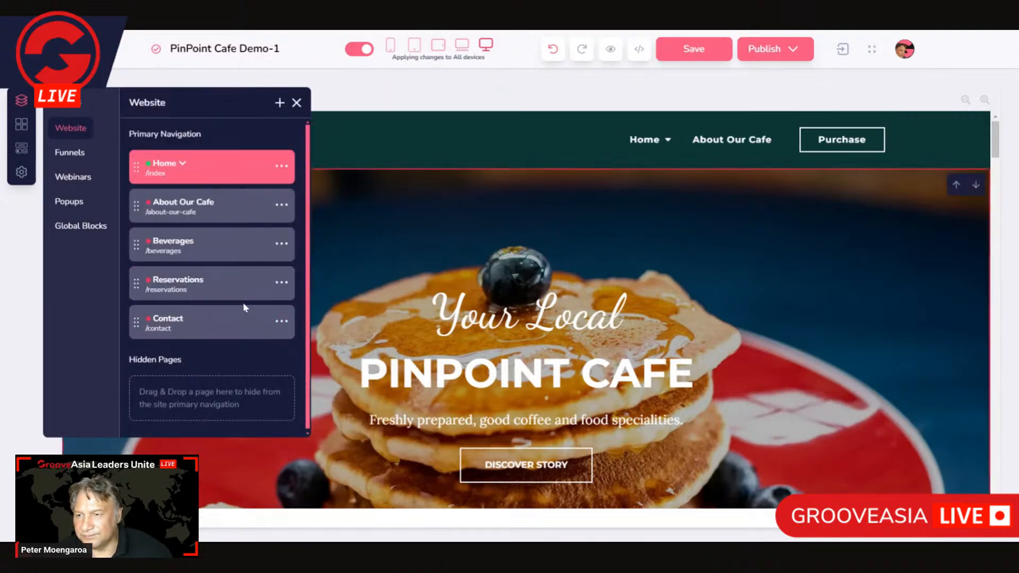
- Rename the Reservations page as Food Menu in its page settings and apply the change
{"action": "left_click", "coordinate": [281, 285]}
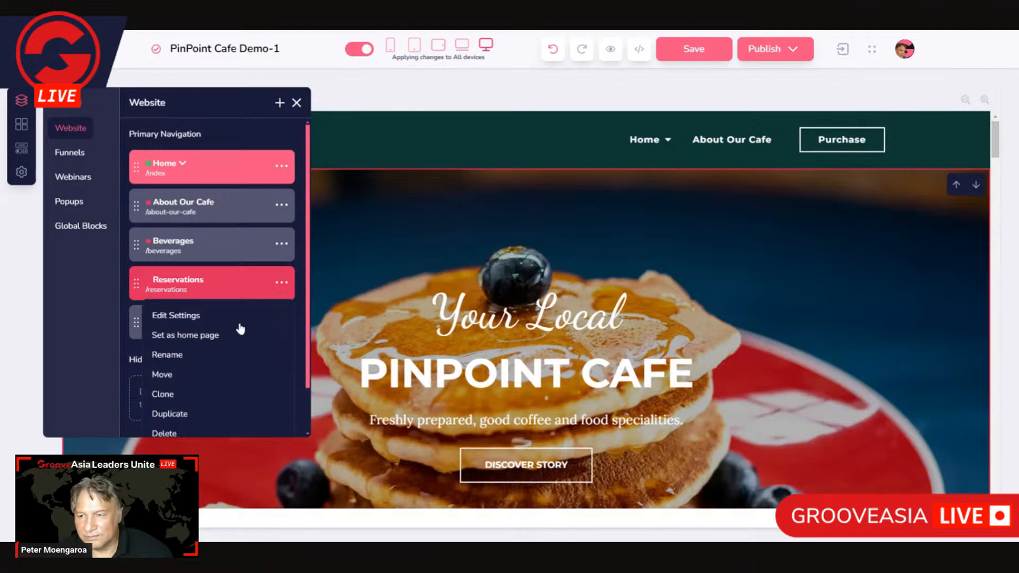
{"action": "left_click", "coordinate": [193, 316]}
{"action": "left_click_drag", "start_coordinate": [286, 162], "coordinate": [228, 161]}
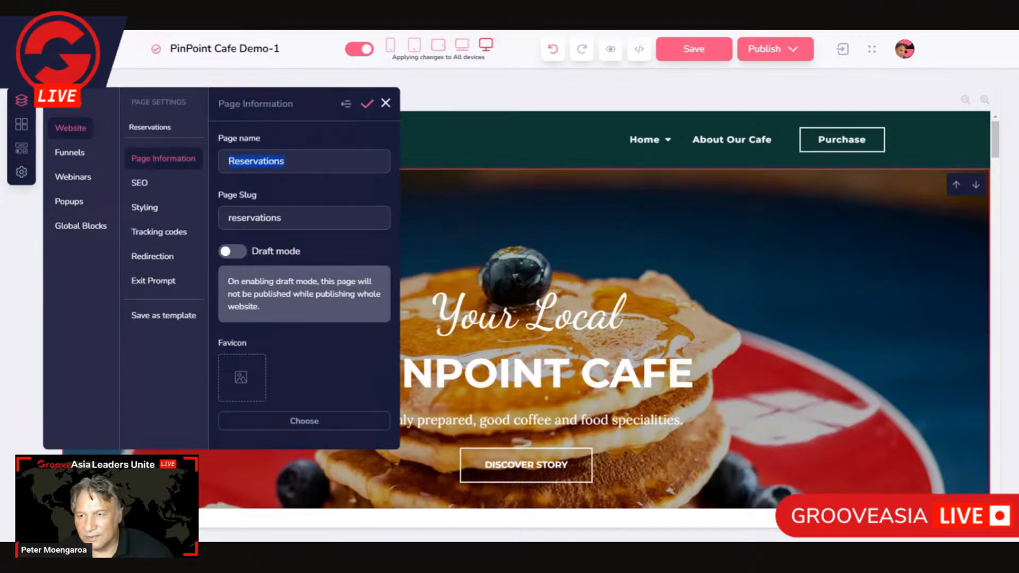
{"action": "type", "text": "Food "}
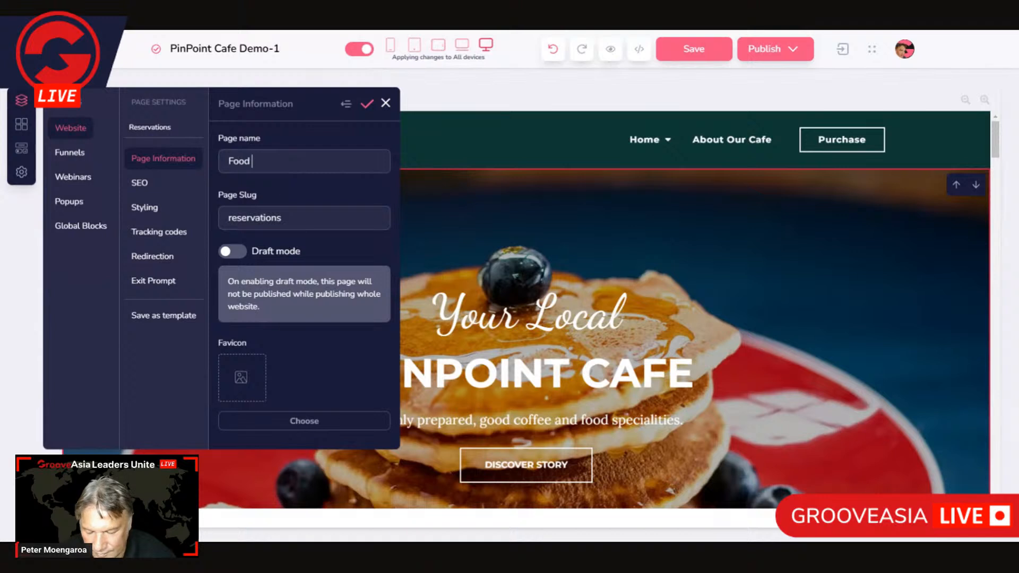
{"action": "type", "text": "Menu"}
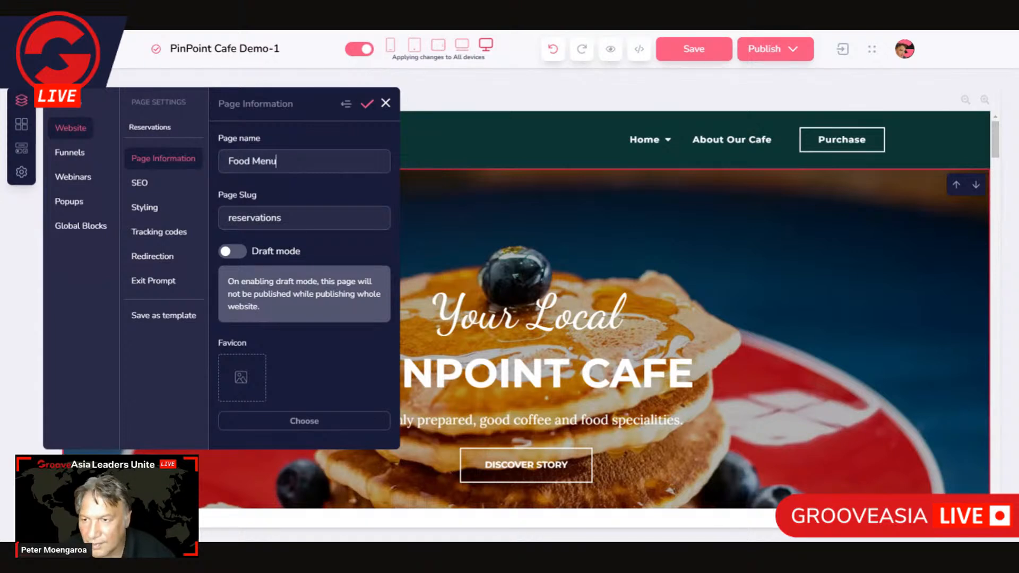
{"action": "left_click", "coordinate": [367, 104]}
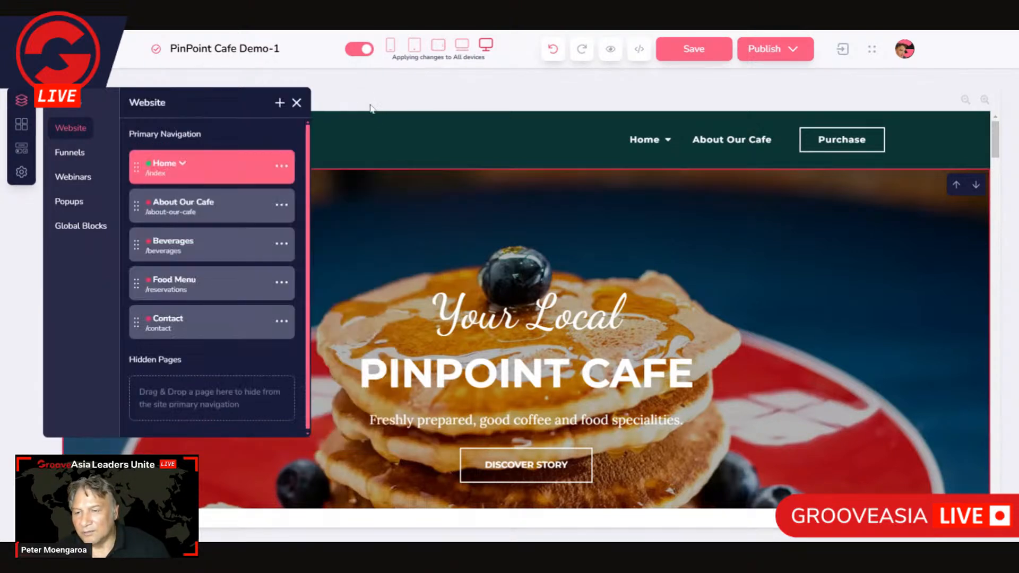
- Try to rename the Contact page as Online Orders with the slug "online orders", and close its settings
{"action": "left_click", "coordinate": [282, 321]}
{"action": "left_click", "coordinate": [180, 353]}
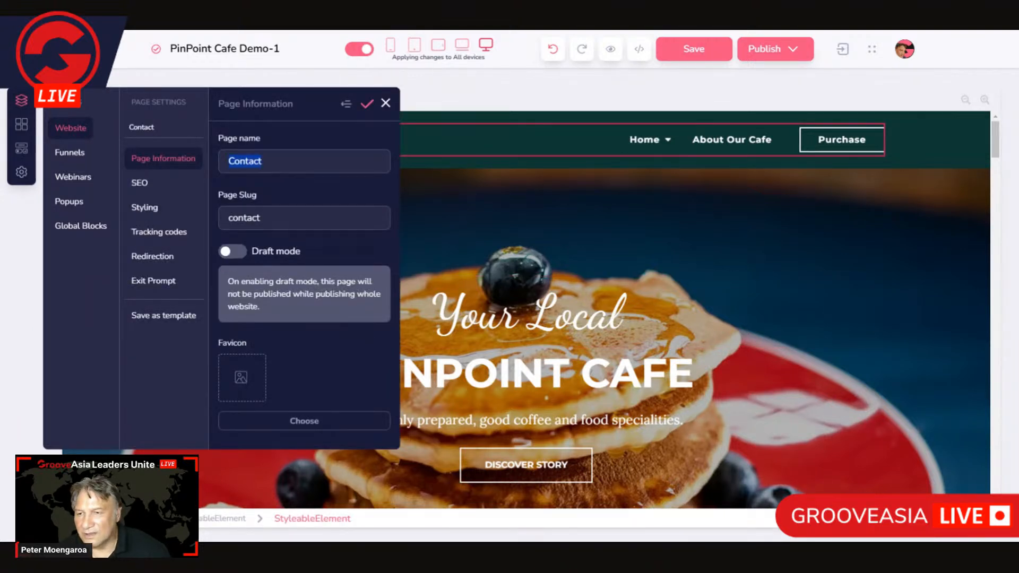
{"action": "type", "text": "nl"}
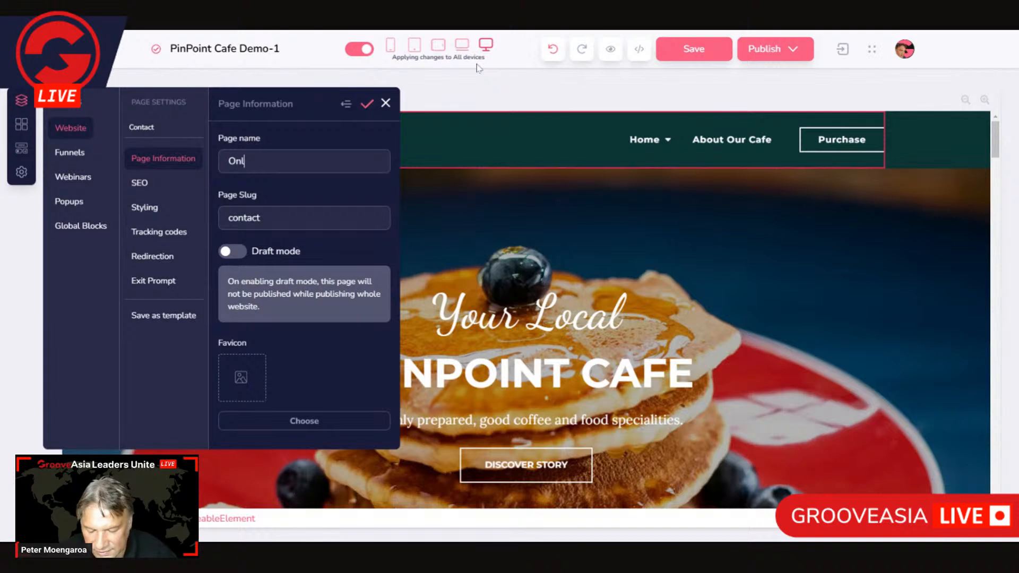
{"action": "type", "text": "ine Orde"}
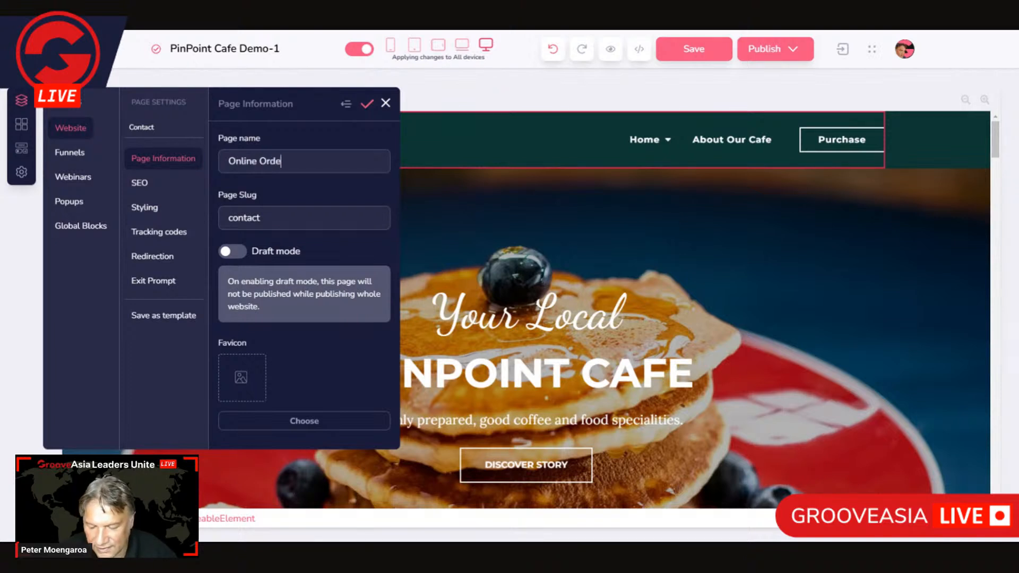
{"action": "type", "text": "r`s"}
{"action": "key", "text": "BackSpace"}
{"action": "key", "text": "BackSpace"}
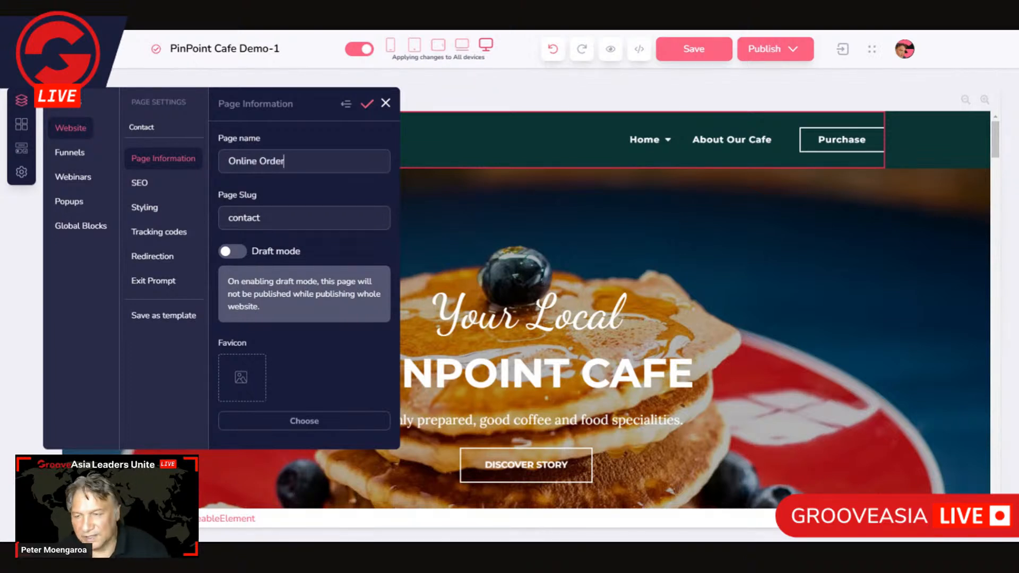
{"action": "type", "text": "s"}
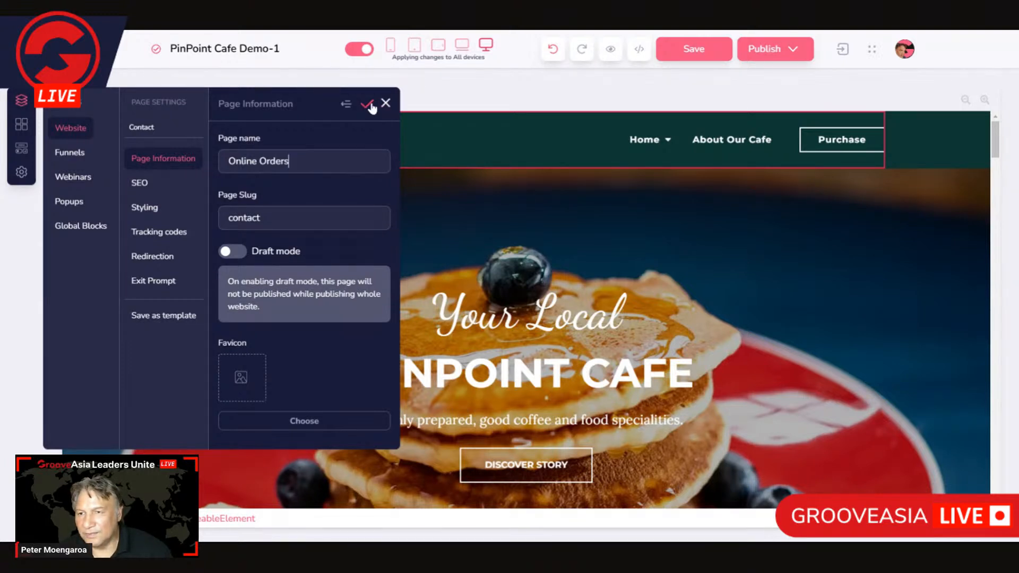
{"action": "double_click", "coordinate": [252, 217]}
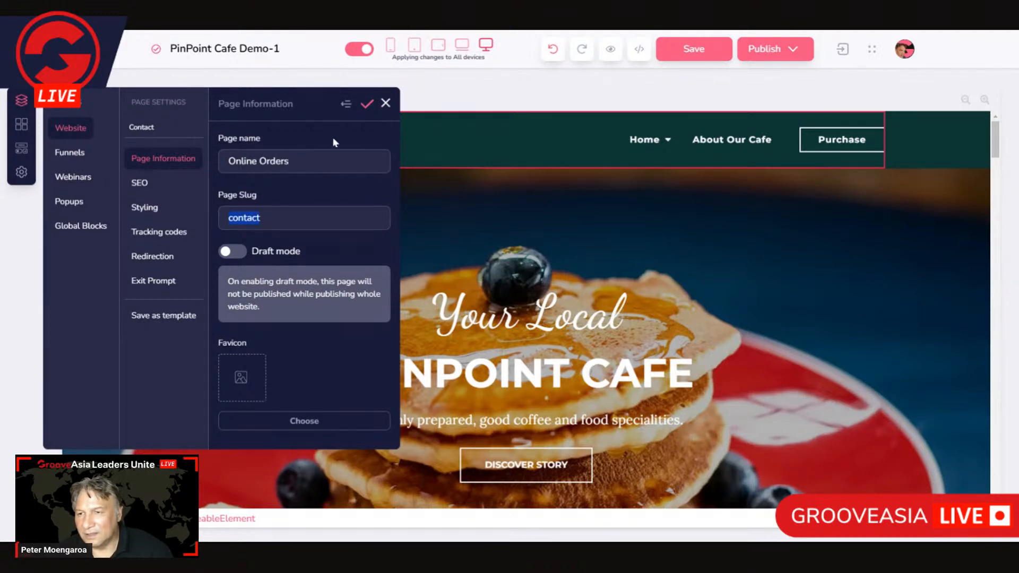
{"action": "type", "text": "online orders"}
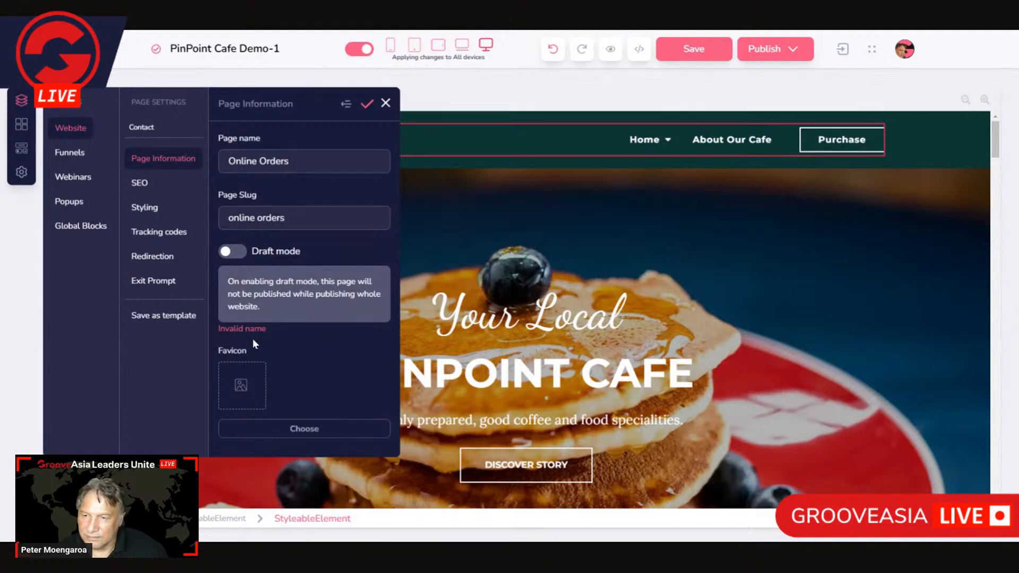
{"action": "left_click", "coordinate": [385, 104]}
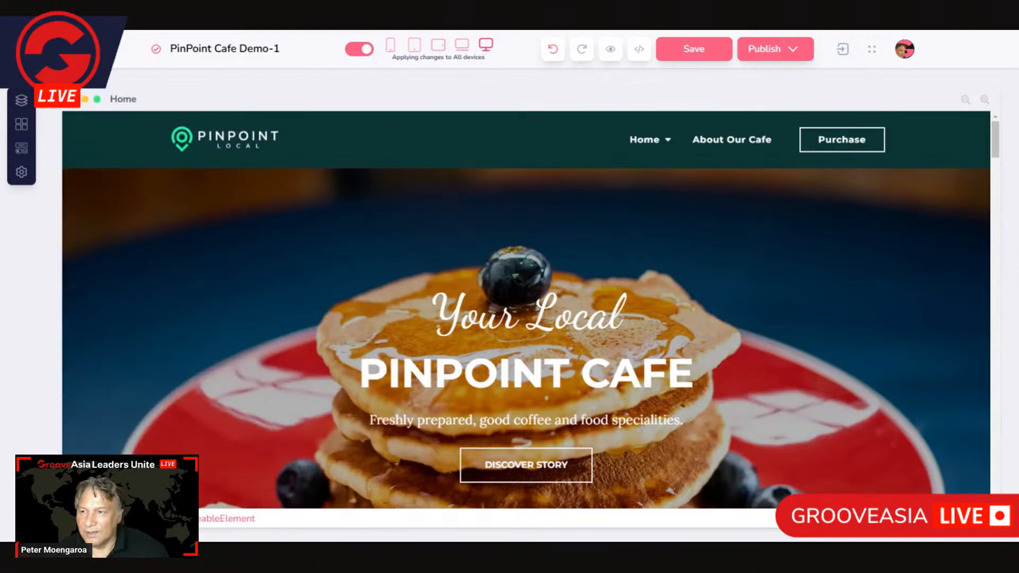
- Open the Home page's megamenu for editing, review its link entries, and cancel out of the editor
{"action": "left_click", "coordinate": [22, 100]}
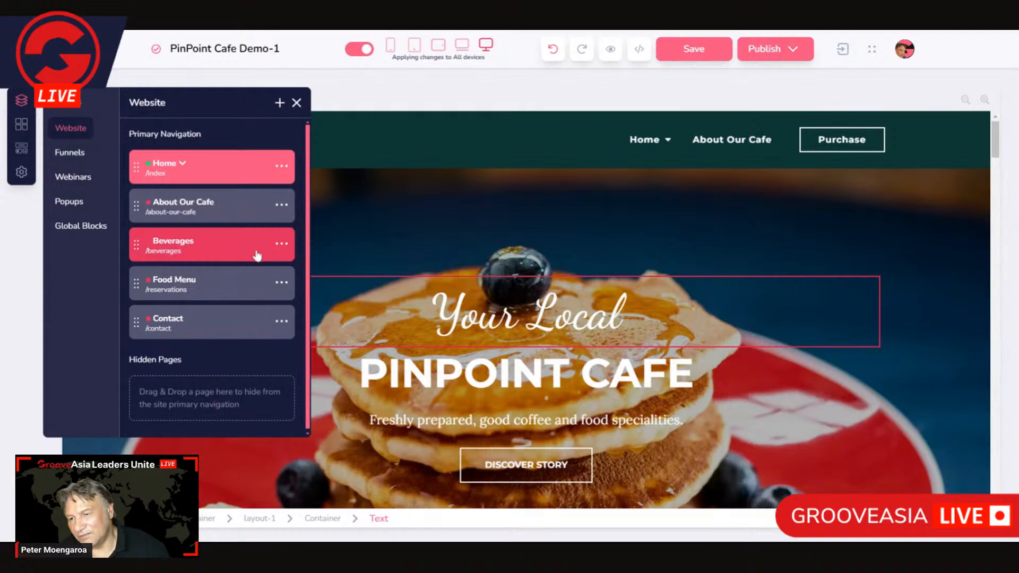
{"action": "left_click", "coordinate": [281, 166]}
{"action": "left_click", "coordinate": [199, 336]}
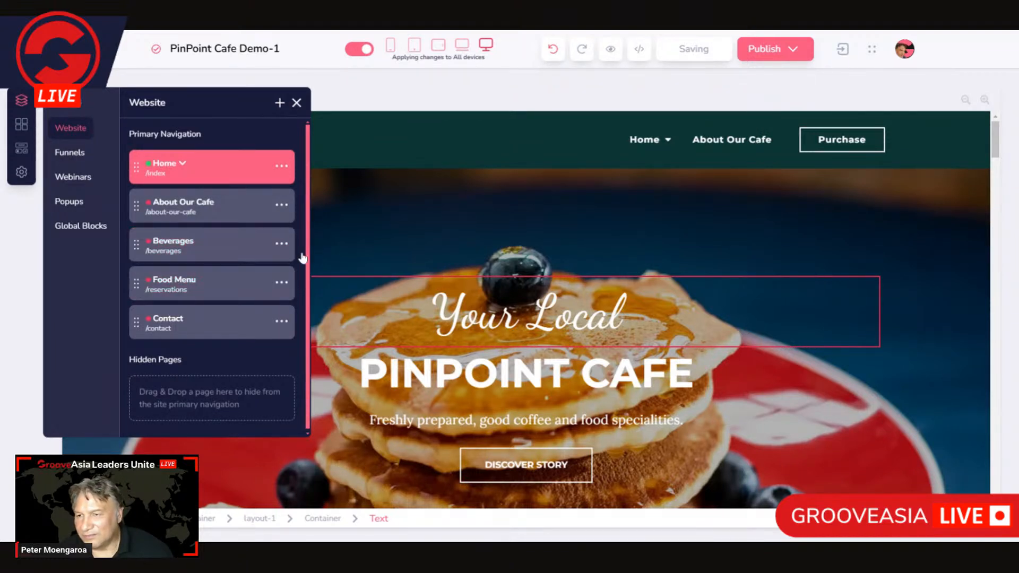
{"action": "left_click", "coordinate": [260, 286]}
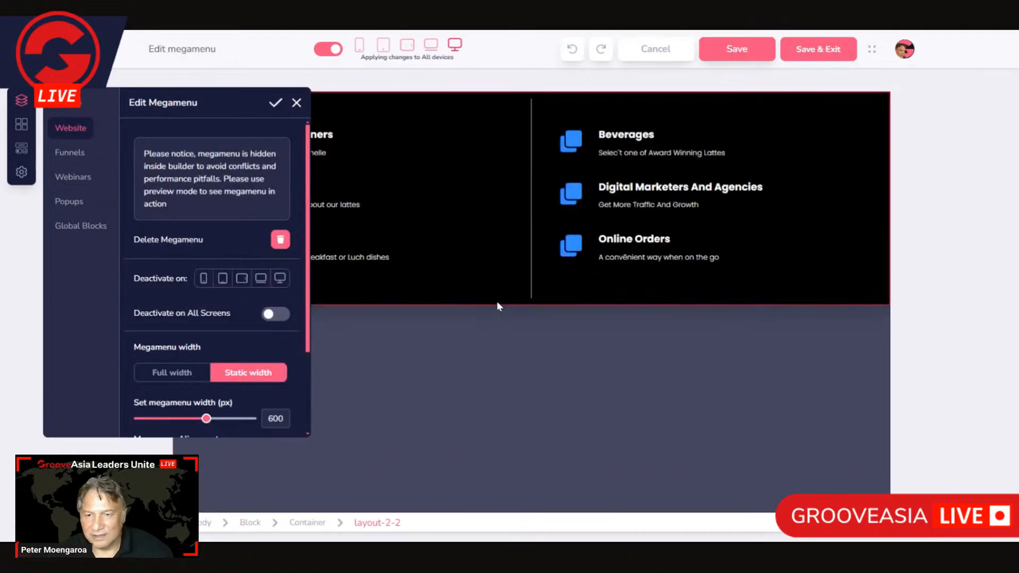
{"action": "left_click", "coordinate": [497, 300]}
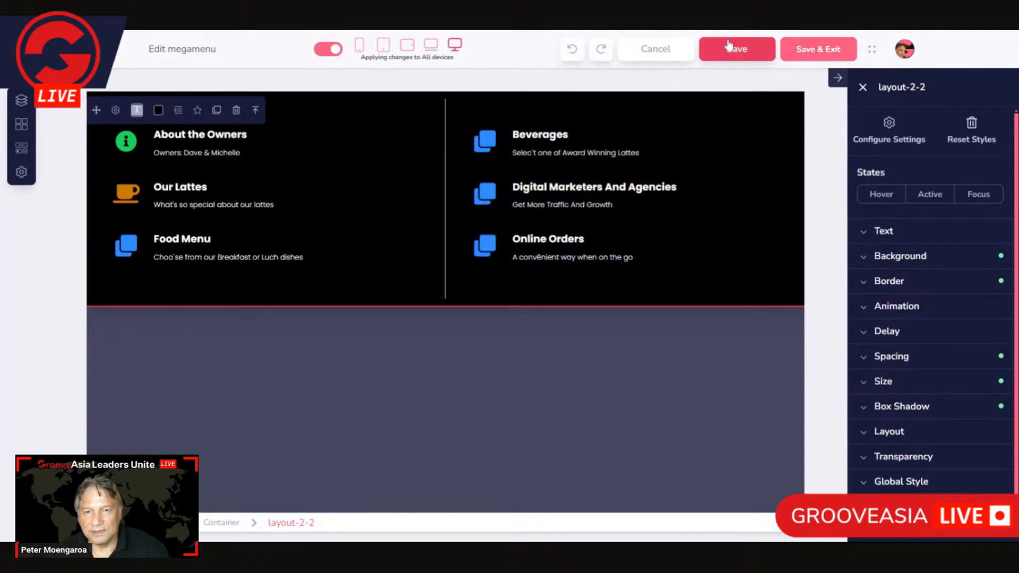
{"action": "left_click", "coordinate": [670, 51]}
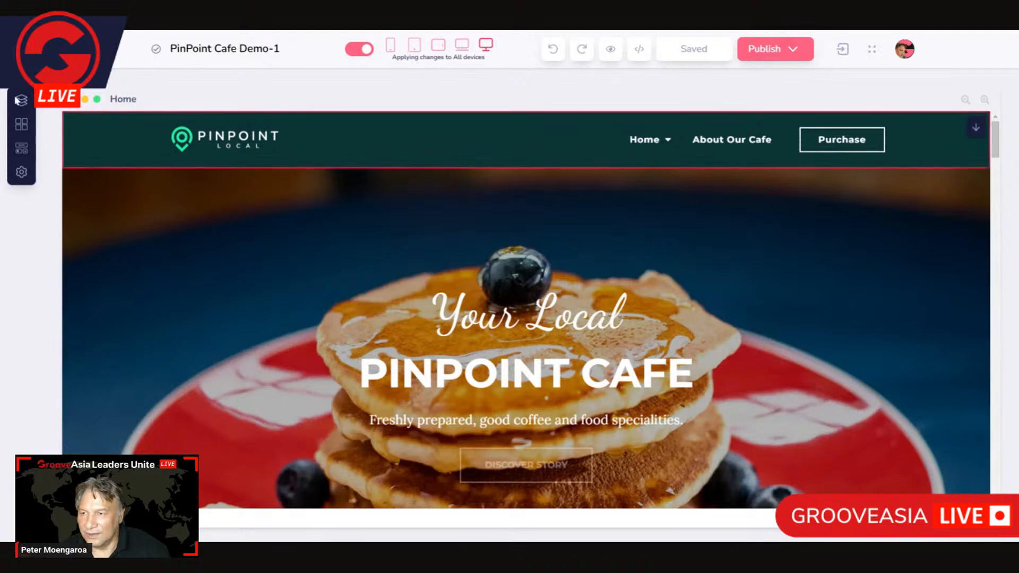
- Open the Beverages page's settings and change its page name to Our Beverages
{"action": "left_click", "coordinate": [24, 102]}
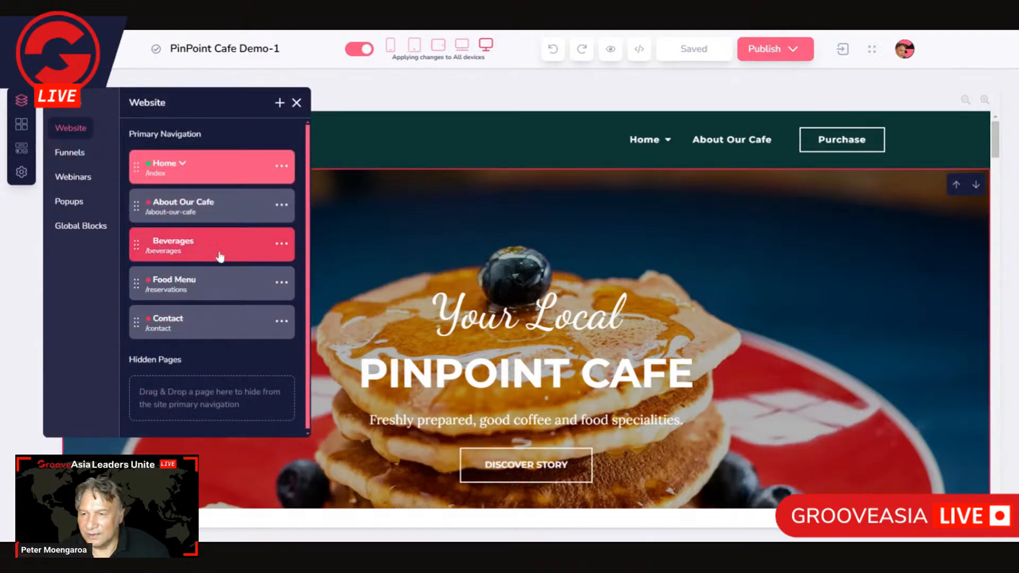
{"action": "left_click", "coordinate": [281, 245]}
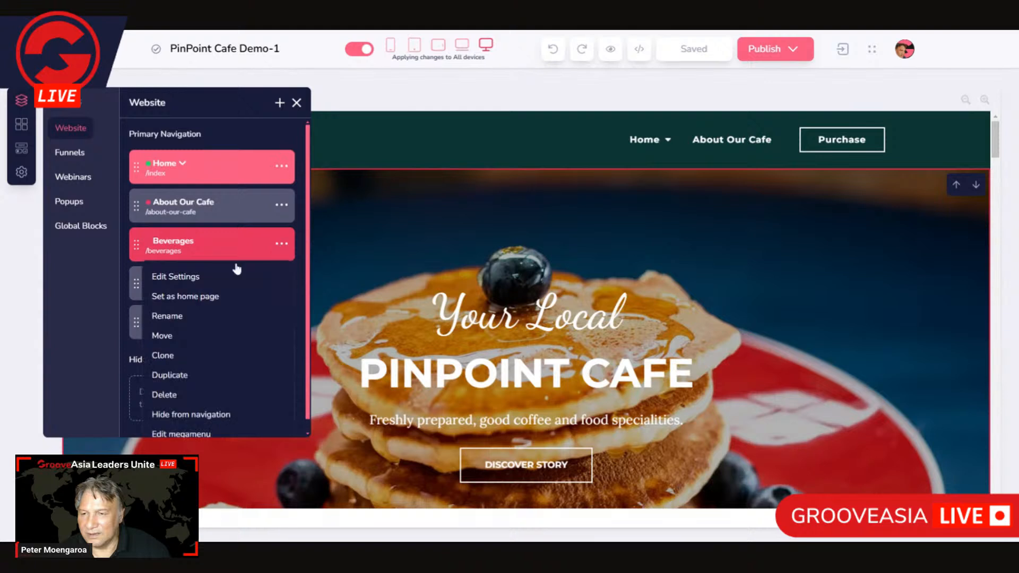
{"action": "left_click", "coordinate": [196, 274]}
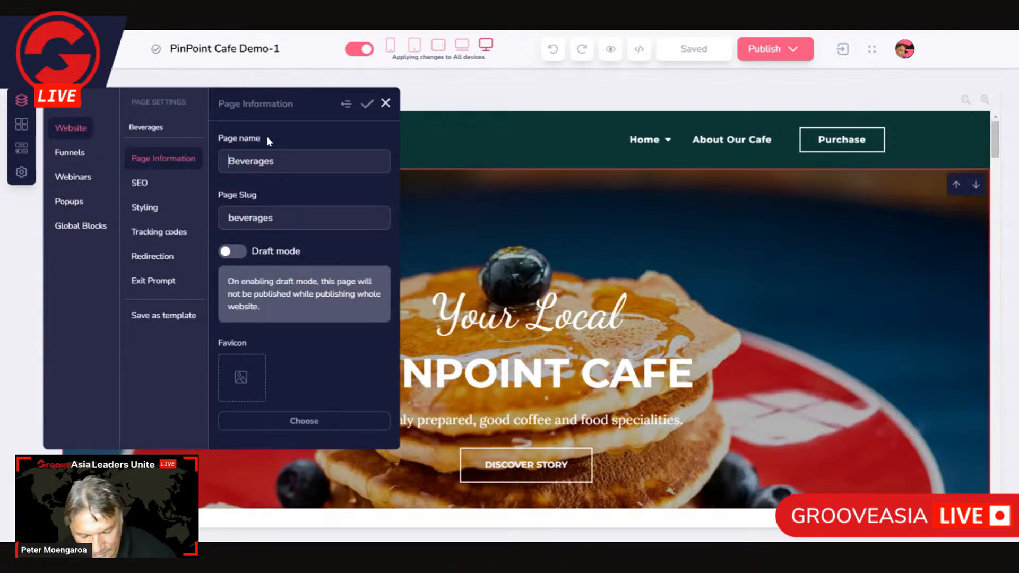
{"action": "type", "text": "Our"}
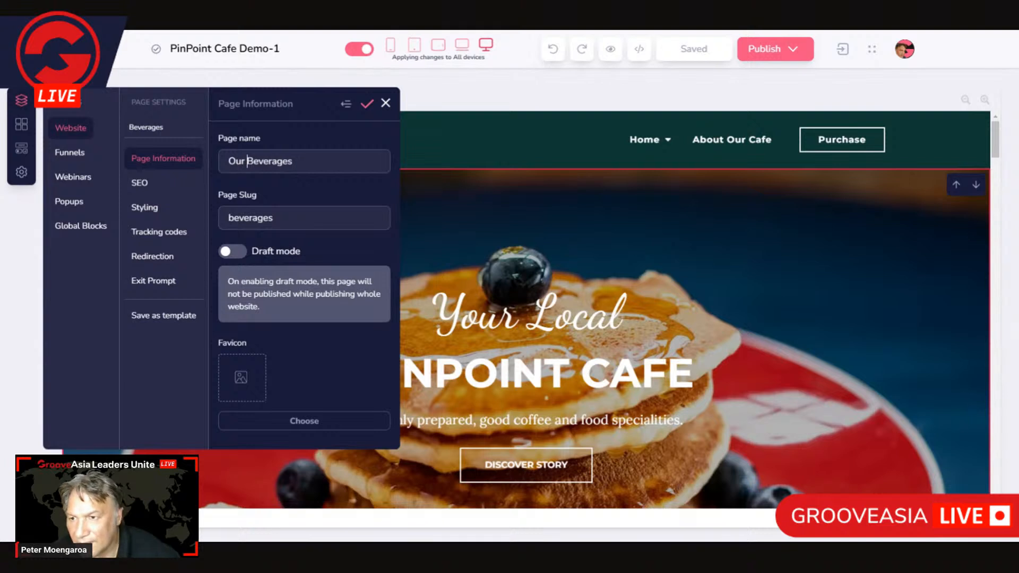
- Set the Beverages page's slug to our-beverages and apply its page settings
{"action": "left_click", "coordinate": [222, 202]}
{"action": "type", "text": "or-"}
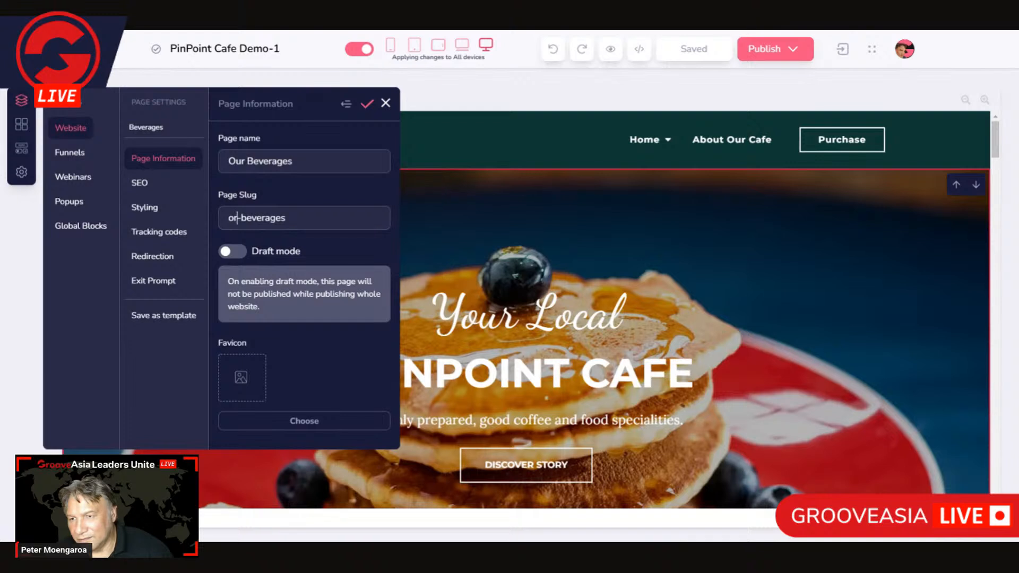
{"action": "key", "text": "BackSpace"}
{"action": "type", "text": "u"}
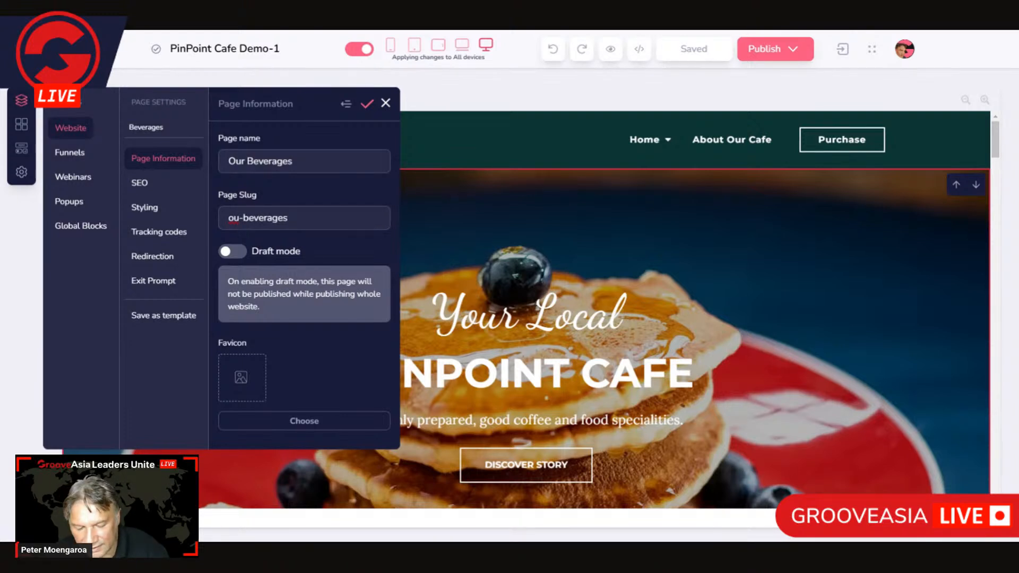
{"action": "type", "text": "r"}
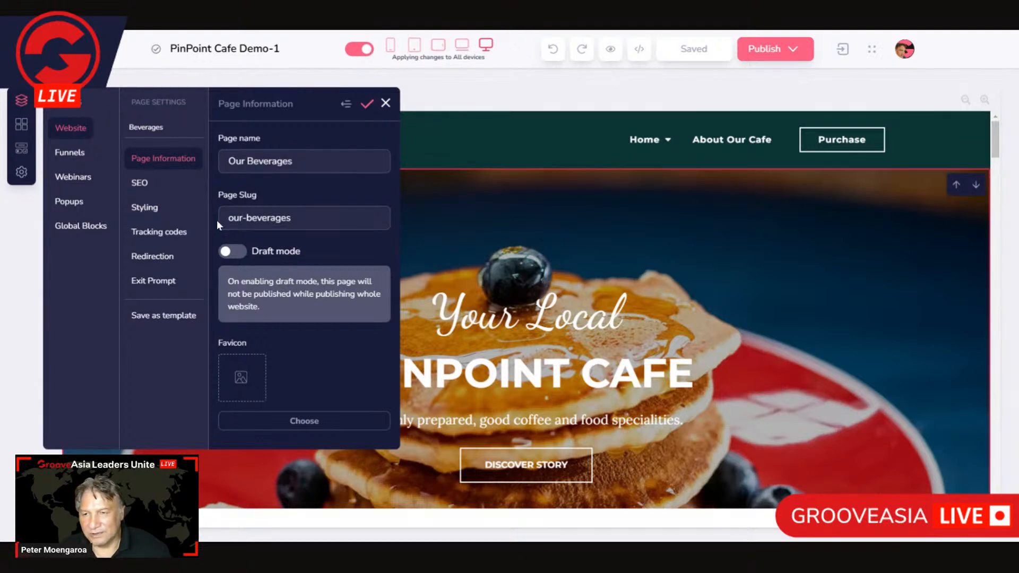
{"action": "left_click", "coordinate": [367, 106]}
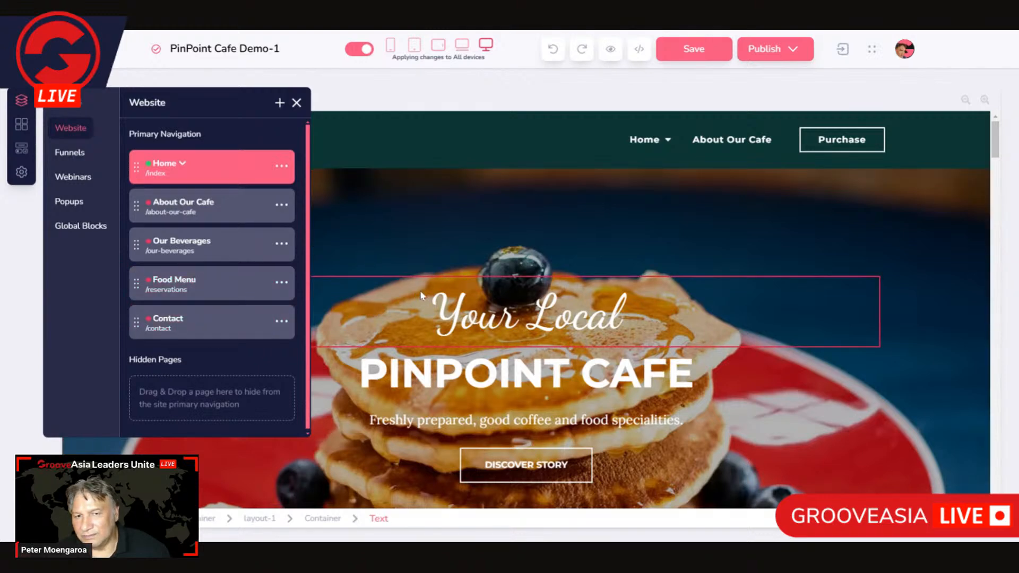
- Save the website with the updated Beverages page, then close the page list and confirm discarding unsaved settings
{"action": "left_click", "coordinate": [298, 103]}
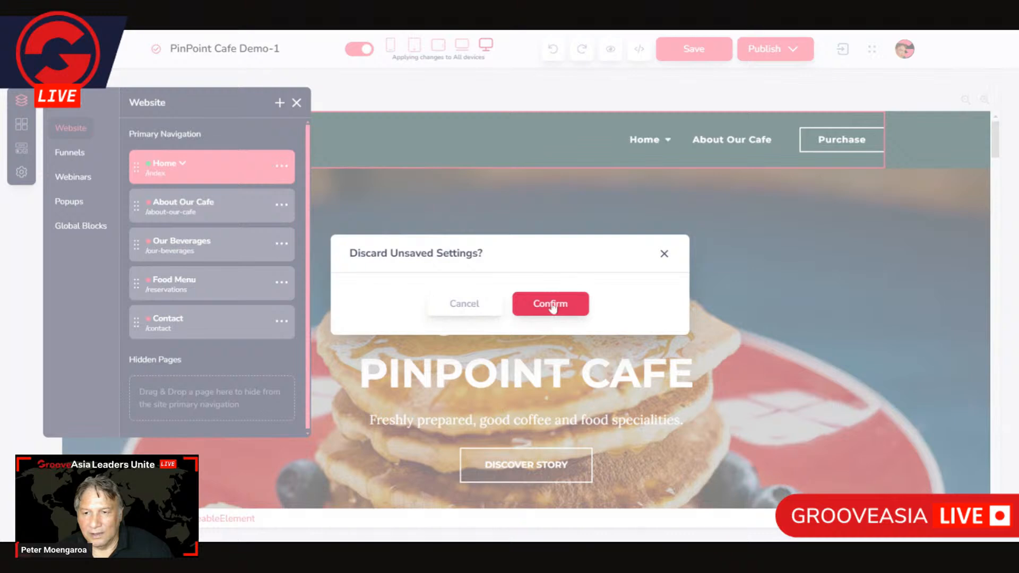
{"action": "left_click", "coordinate": [484, 312]}
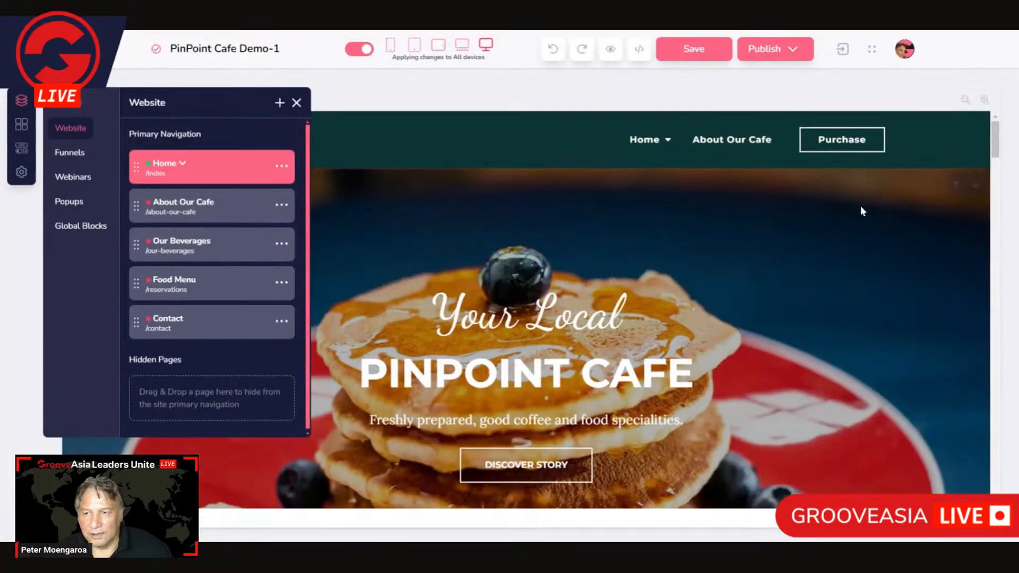
{"action": "key", "text": "ctrl+s"}
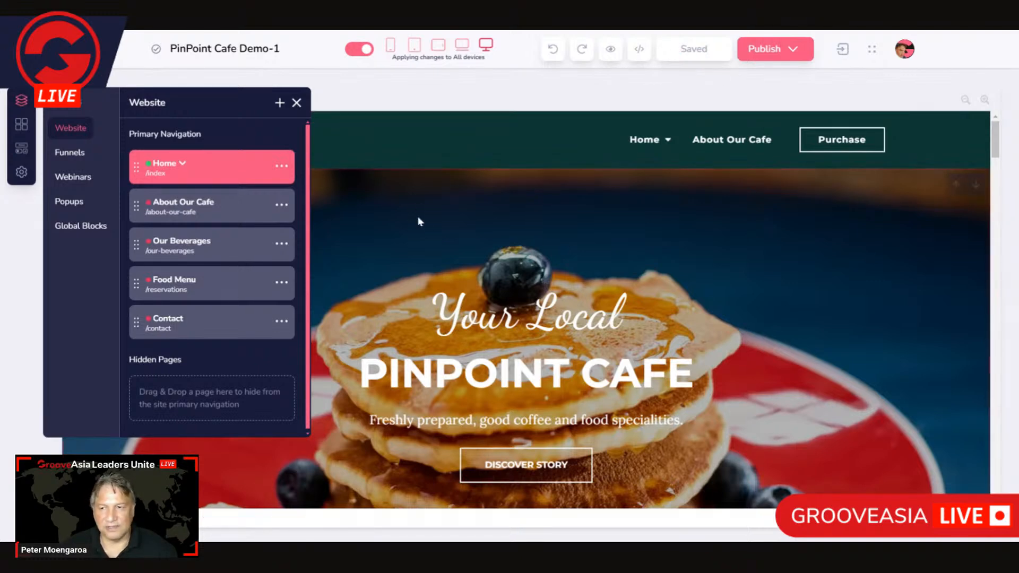
{"action": "left_click", "coordinate": [296, 102]}
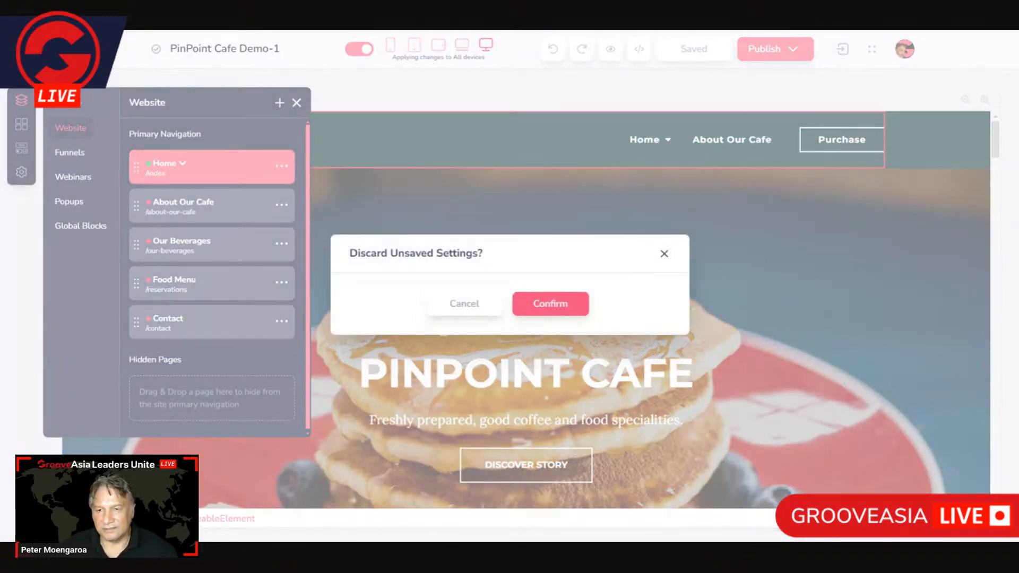
{"action": "left_click", "coordinate": [553, 307]}
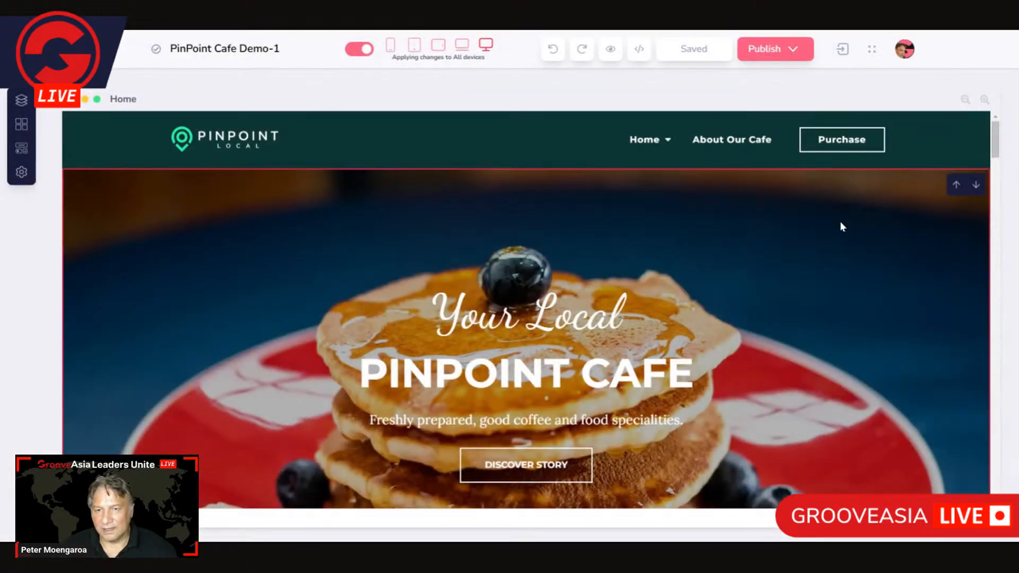
- Open the Food Menu page's settings, set its slug to food-menu, and apply the change
{"action": "left_click", "coordinate": [21, 102]}
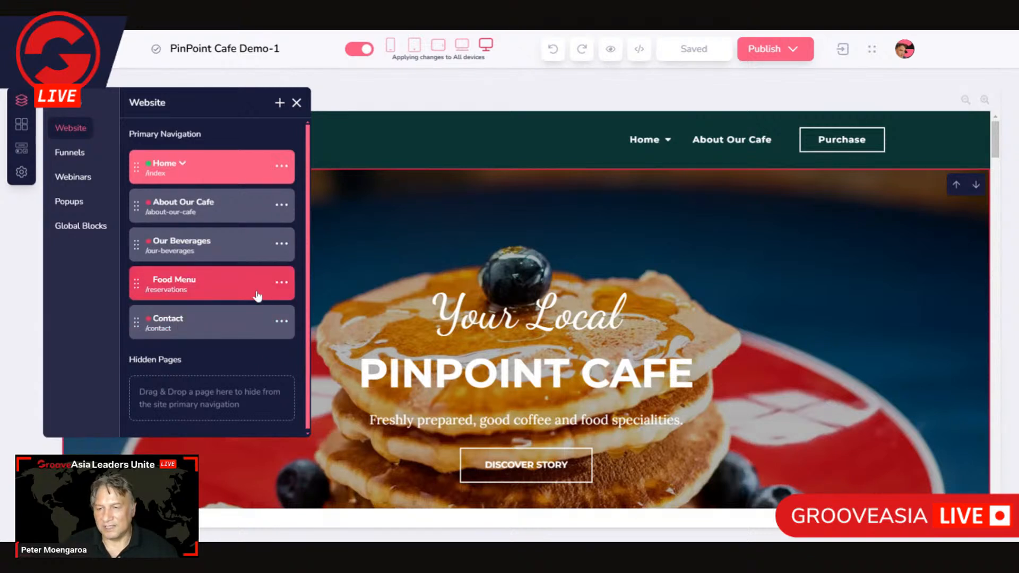
{"action": "left_click", "coordinate": [281, 284]}
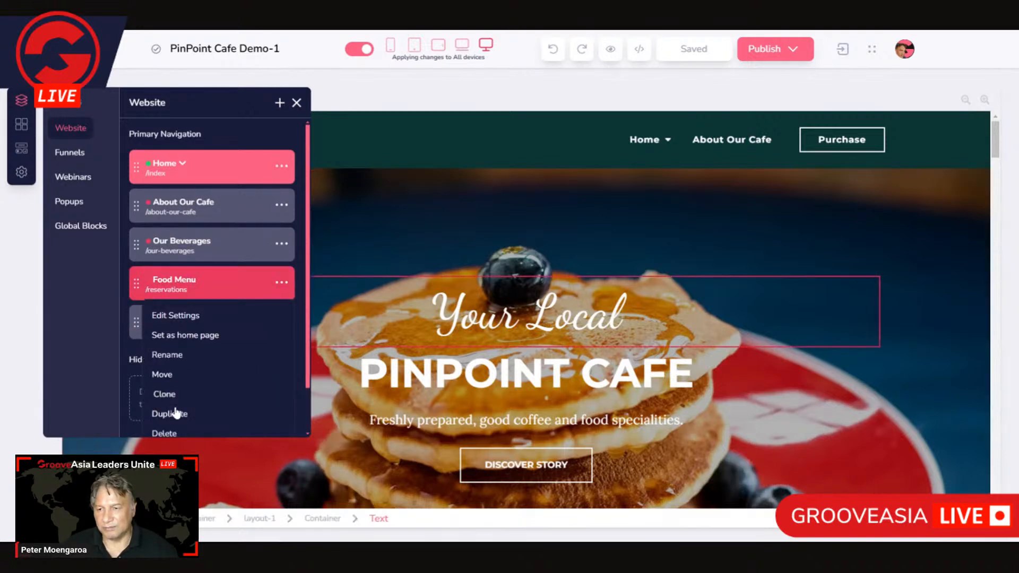
{"action": "left_click", "coordinate": [178, 316]}
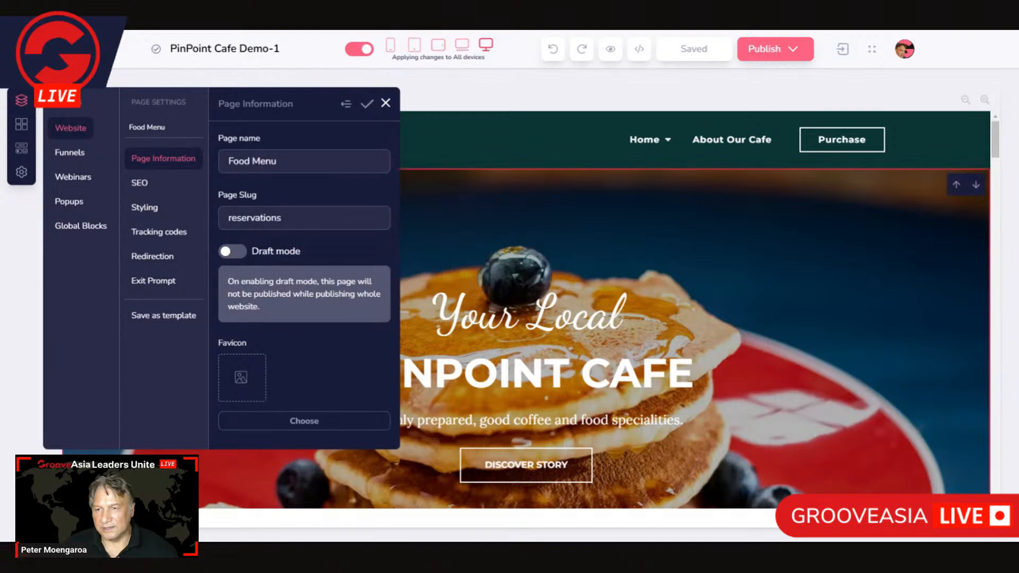
{"action": "double_click", "coordinate": [246, 217]}
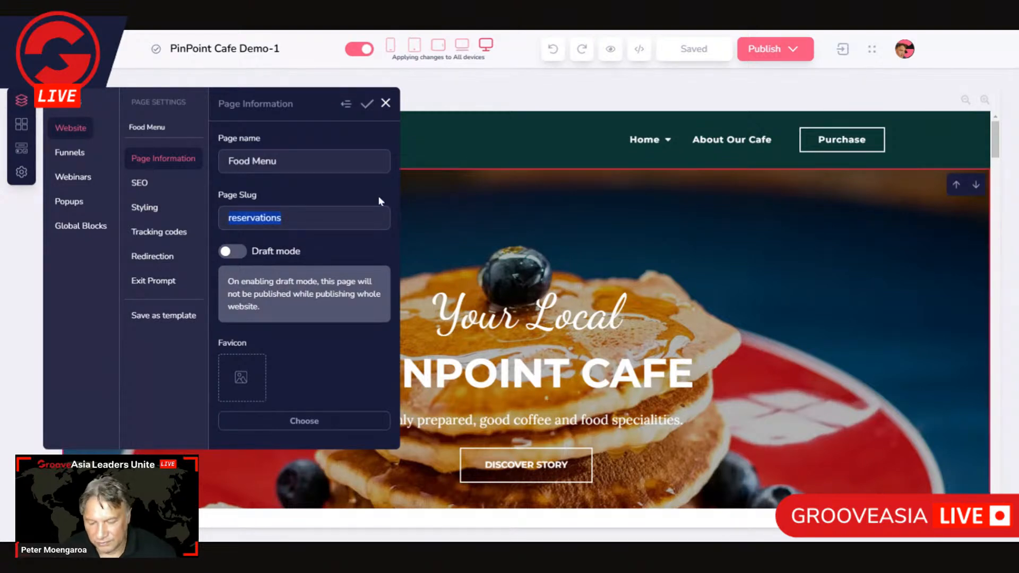
{"action": "type", "text": "food"}
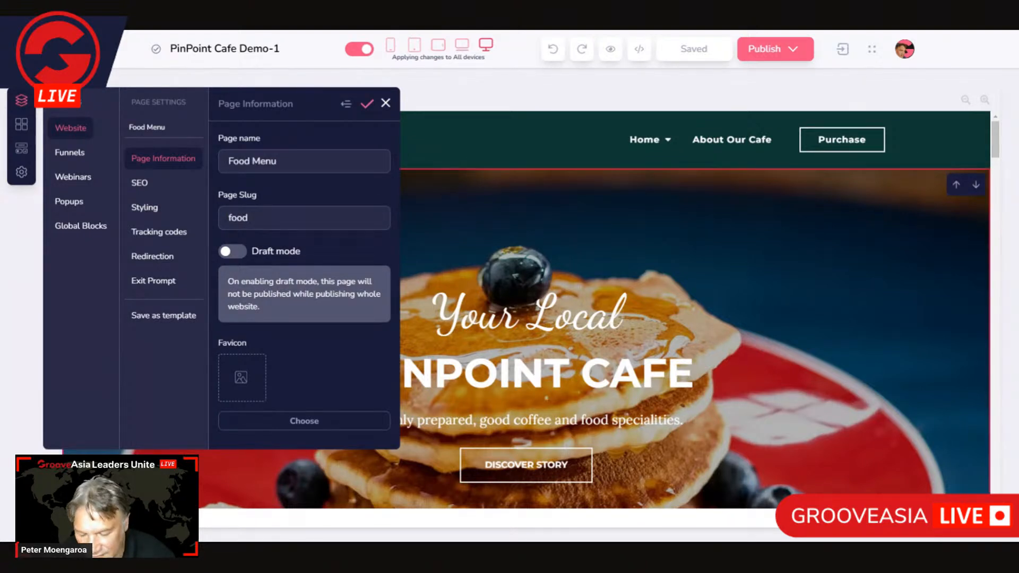
{"action": "type", "text": "-m"}
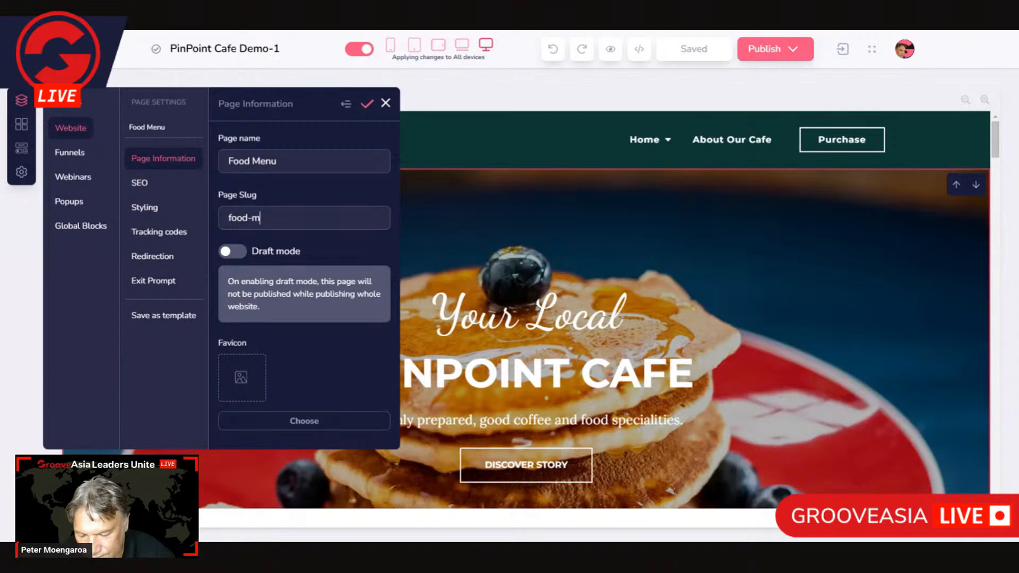
{"action": "type", "text": "enu"}
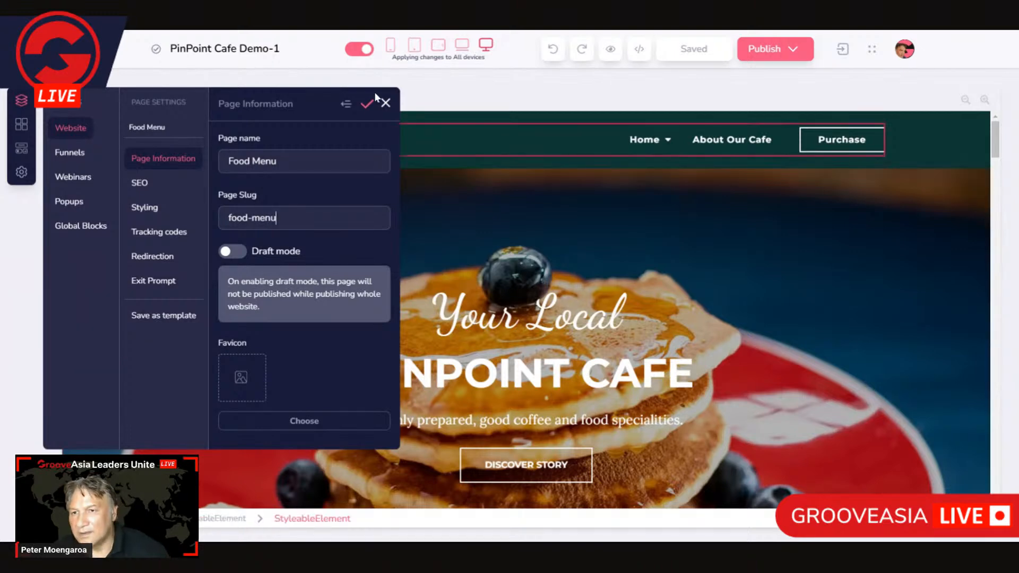
{"action": "left_click", "coordinate": [367, 104]}
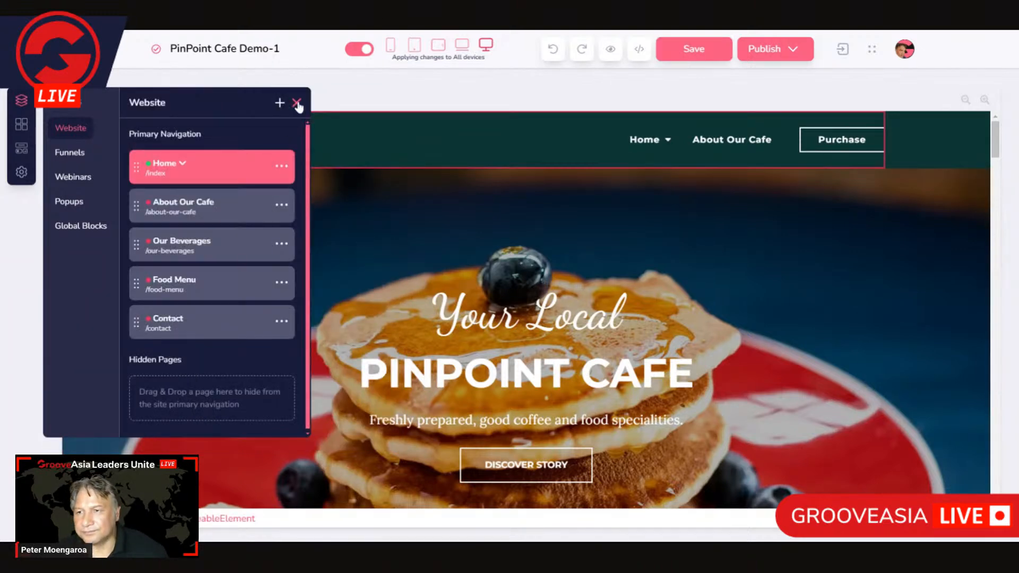
- Save the website with the new Food Menu slug and close the page list, confirming the discard prompt
{"action": "left_click", "coordinate": [297, 105]}
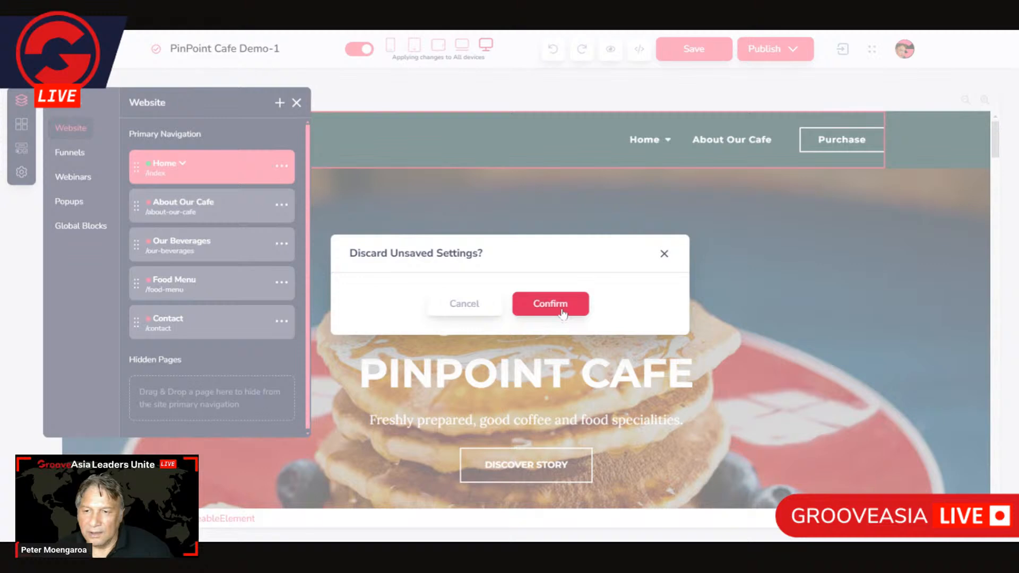
{"action": "left_click", "coordinate": [465, 307]}
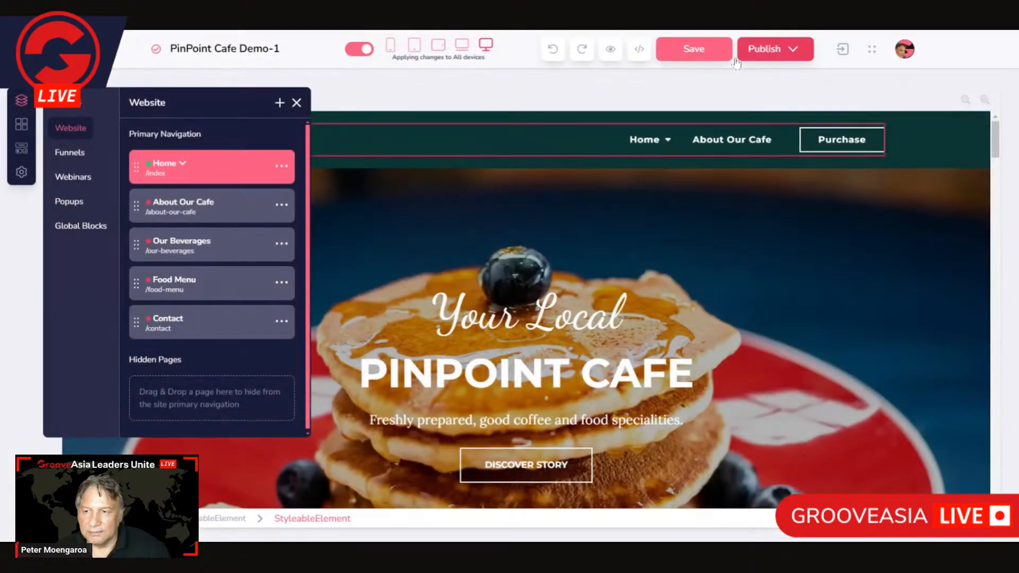
{"action": "left_click", "coordinate": [697, 53]}
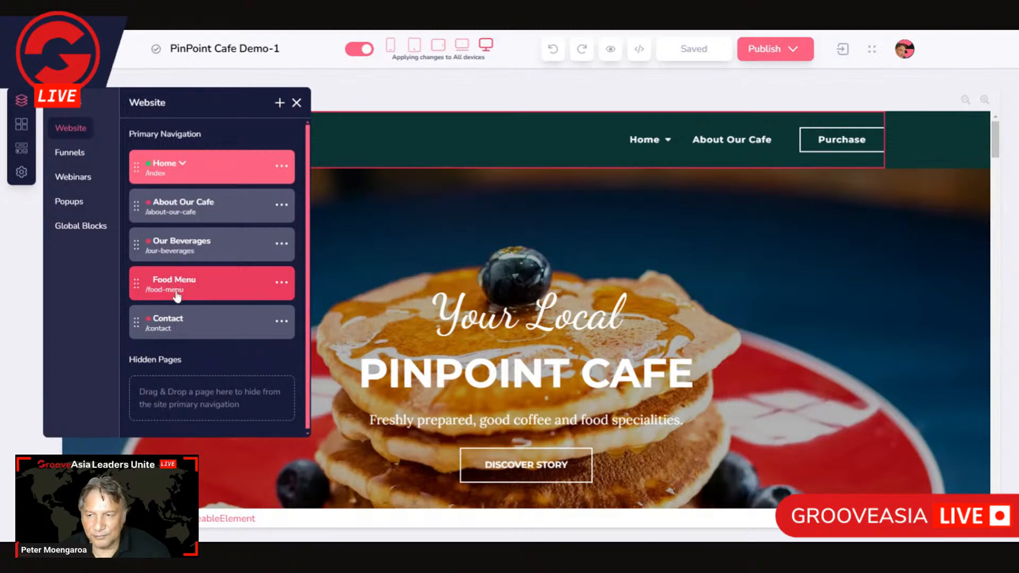
{"action": "left_click", "coordinate": [304, 105]}
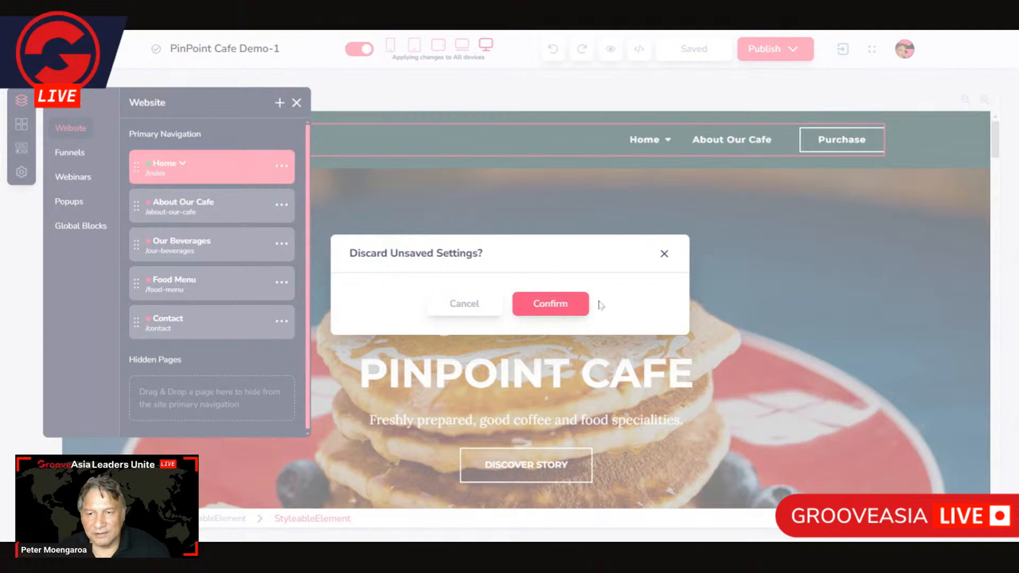
{"action": "left_click", "coordinate": [539, 311]}
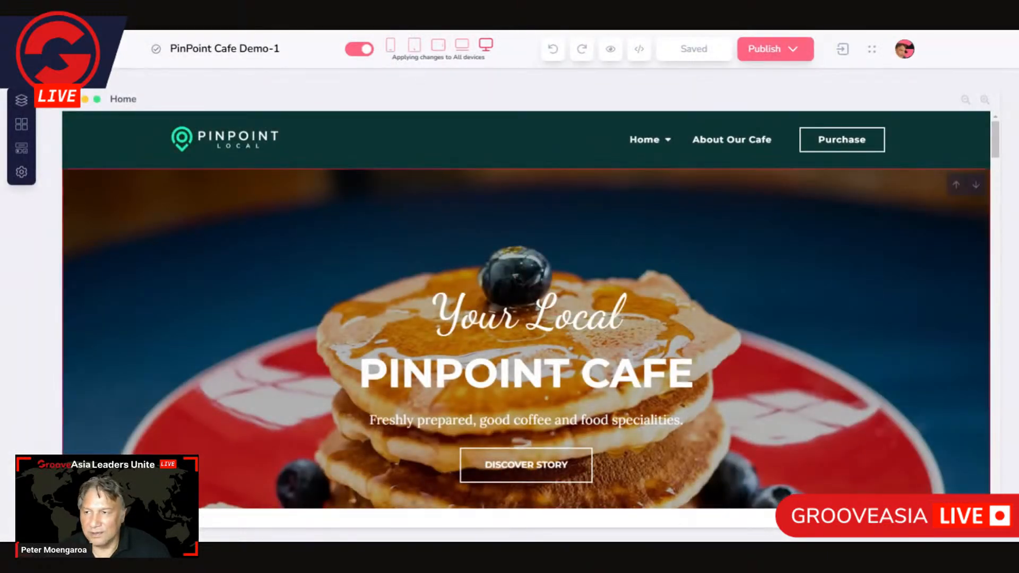
- Review the website's page list, preview the Home page's navigation, and return to the editor
{"action": "left_click", "coordinate": [21, 100]}
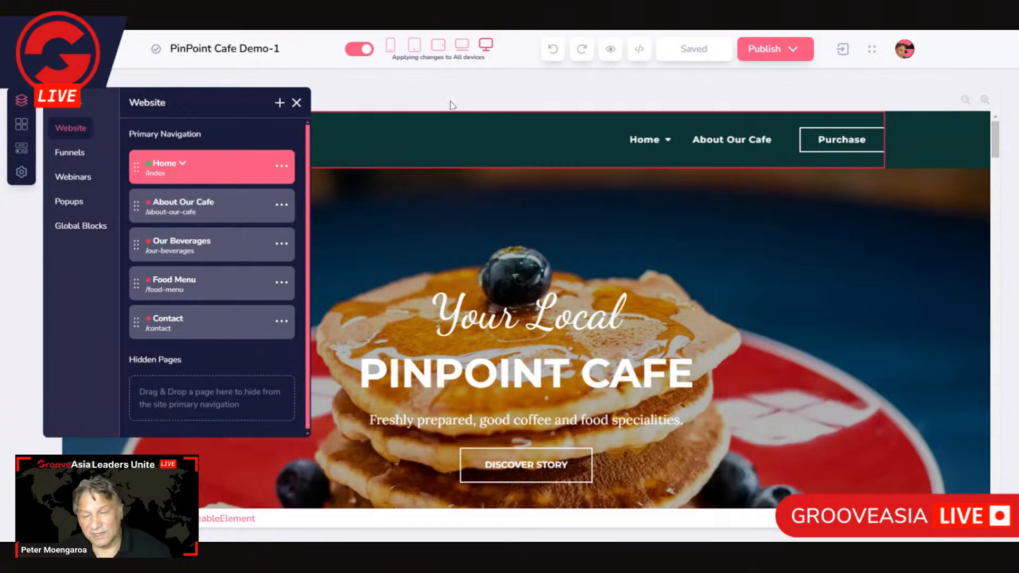
{"action": "left_click", "coordinate": [296, 102]}
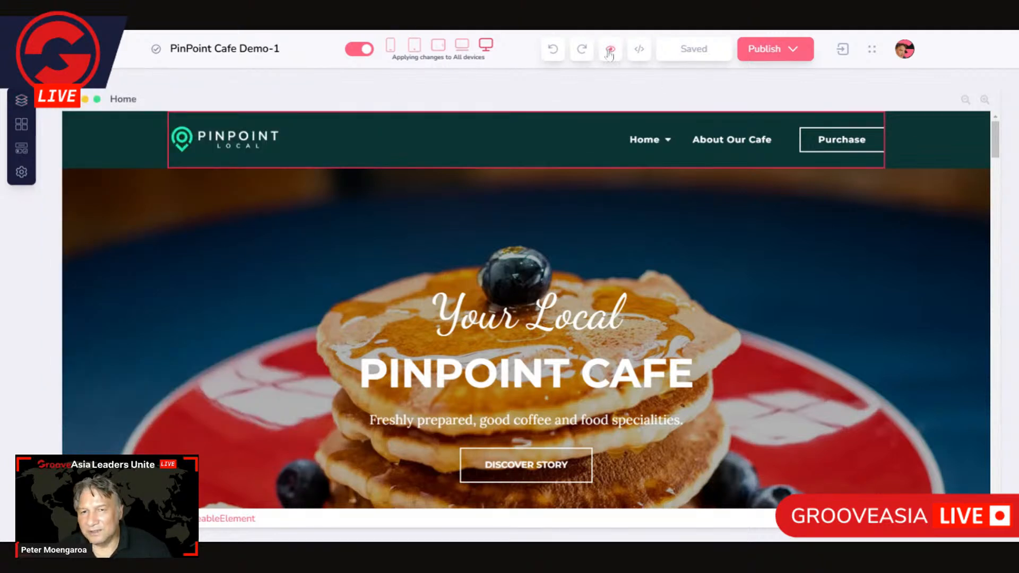
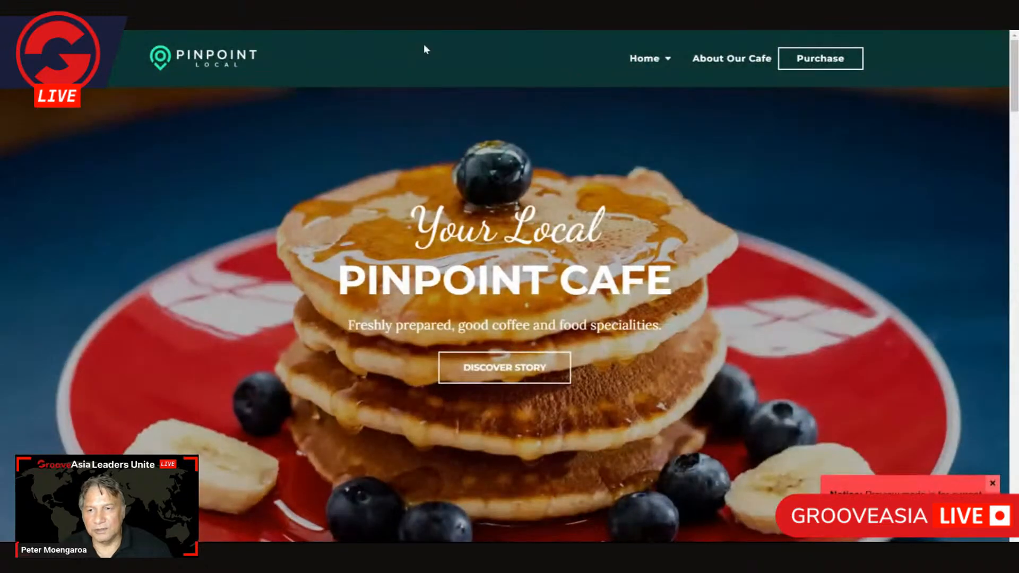
{"action": "mouse_move", "coordinate": [660, 57]}
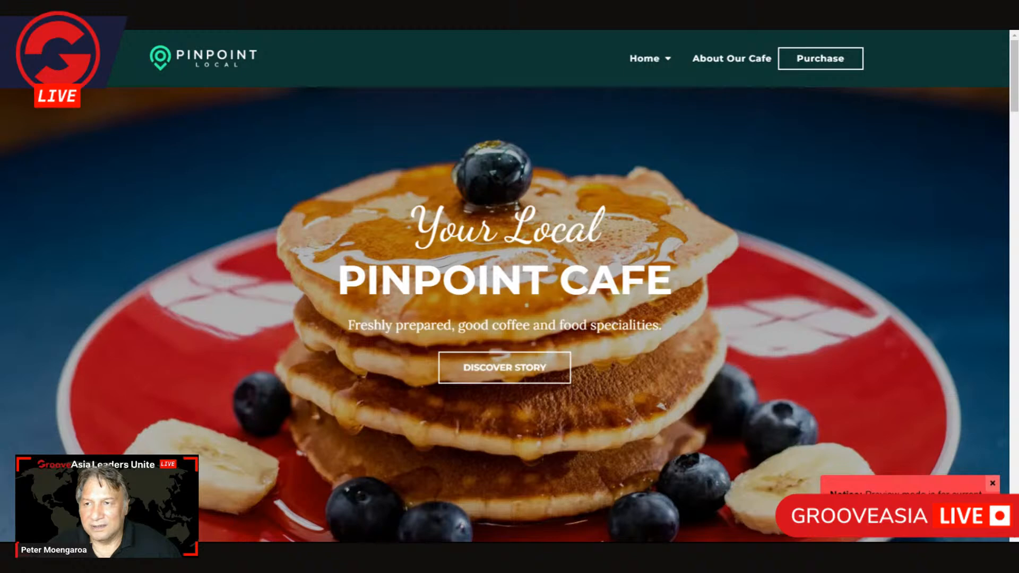
{"action": "key", "text": "Escape"}
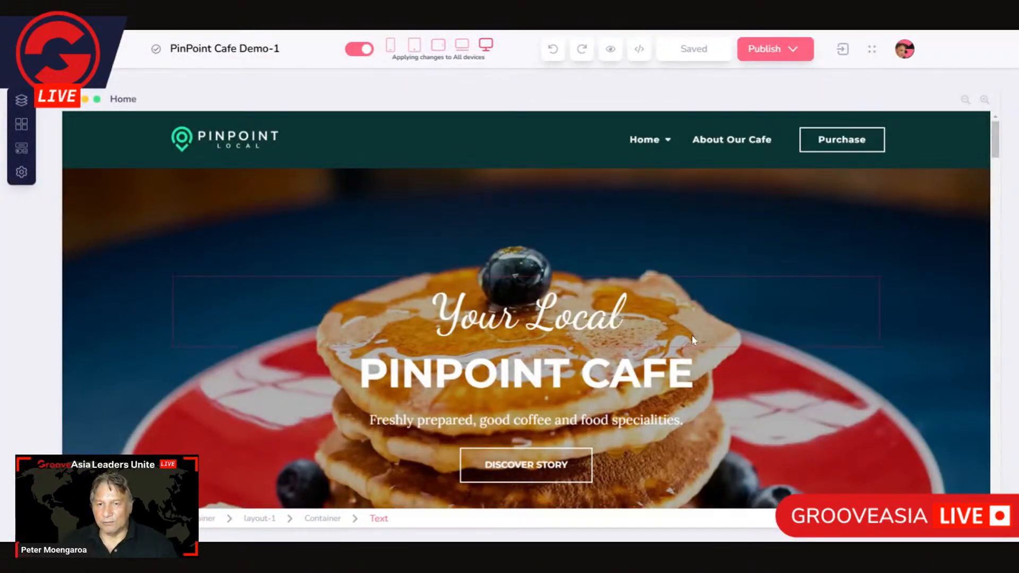
{"action": "scroll", "coordinate": [680, 367], "scroll_direction": "down", "scroll_amount": 1}
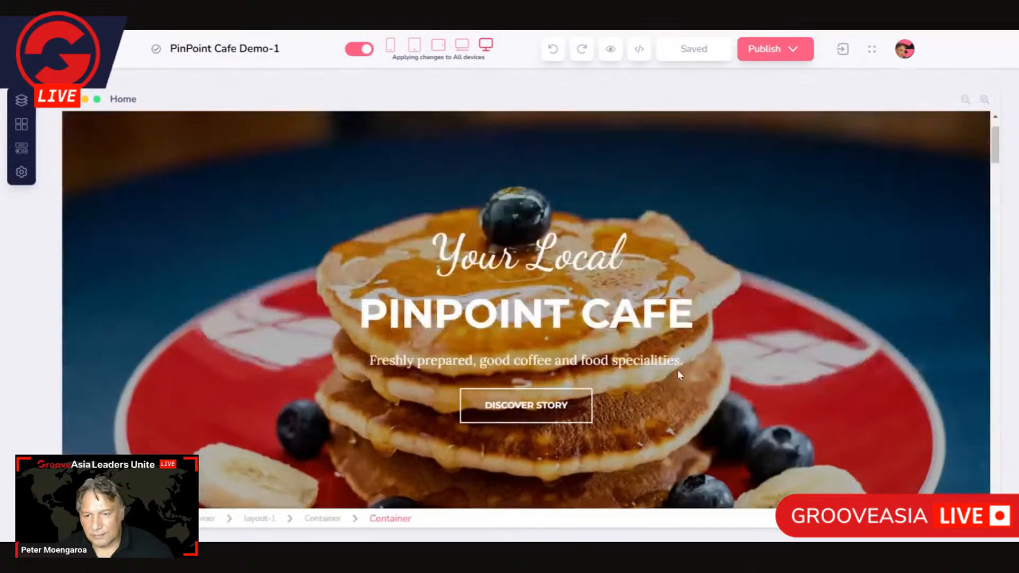
{"action": "scroll", "coordinate": [678, 372], "scroll_direction": "up", "scroll_amount": 1}
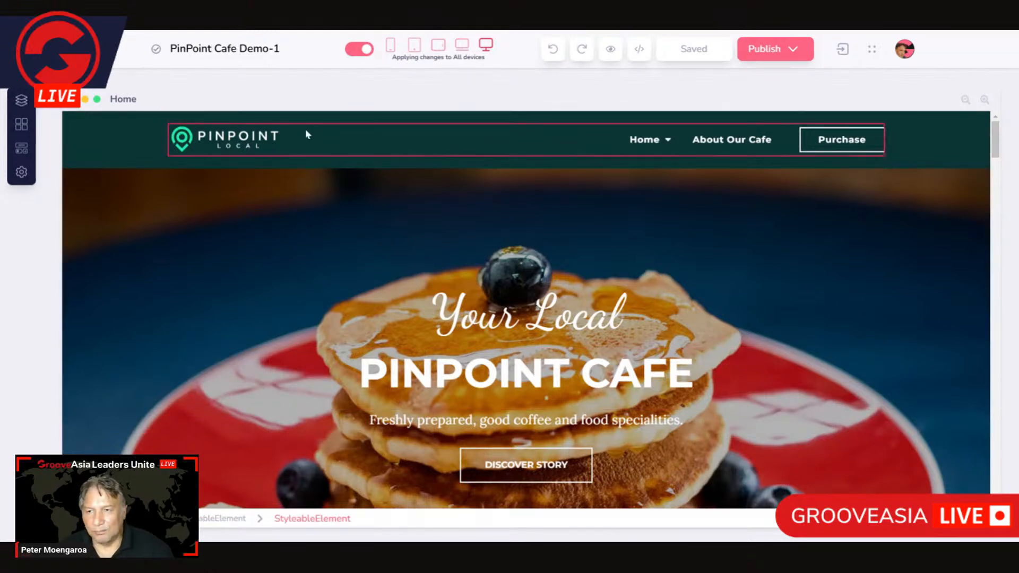
- Open the Cafe Navbar global block for editing, select its navbar block, and exit back to the Home page
{"action": "left_click", "coordinate": [75, 156]}
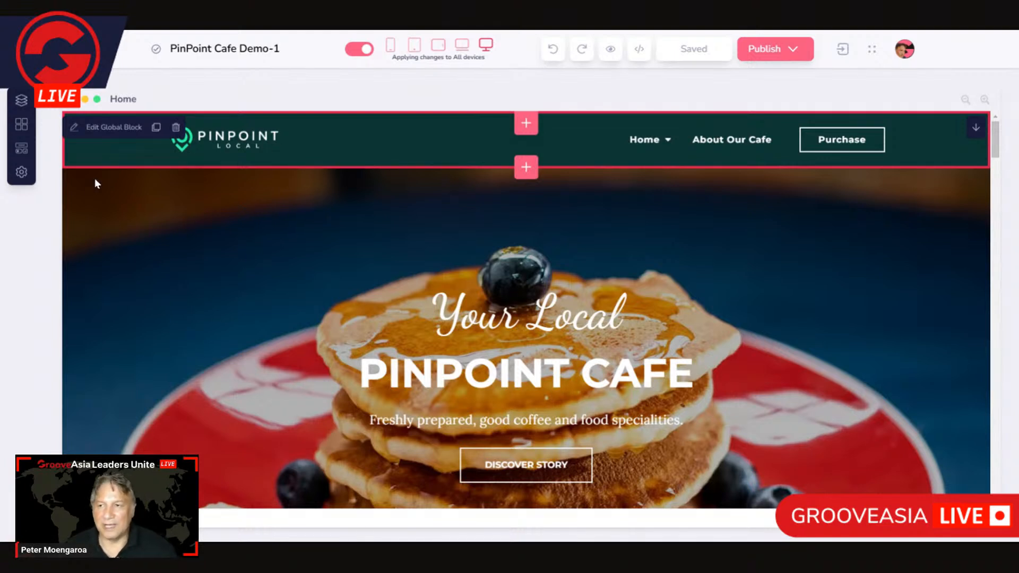
{"action": "left_click", "coordinate": [113, 129]}
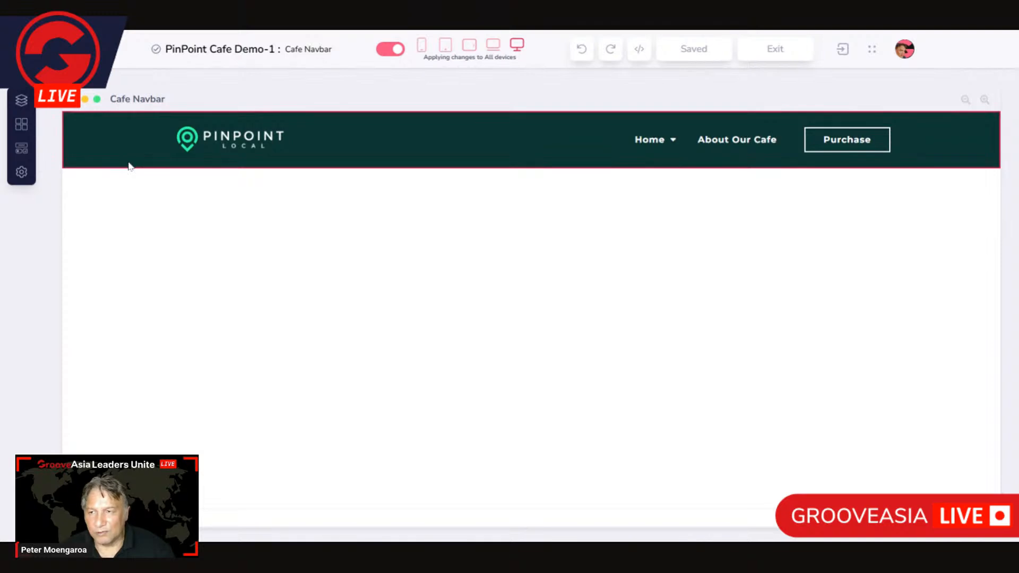
{"action": "left_click", "coordinate": [129, 165]}
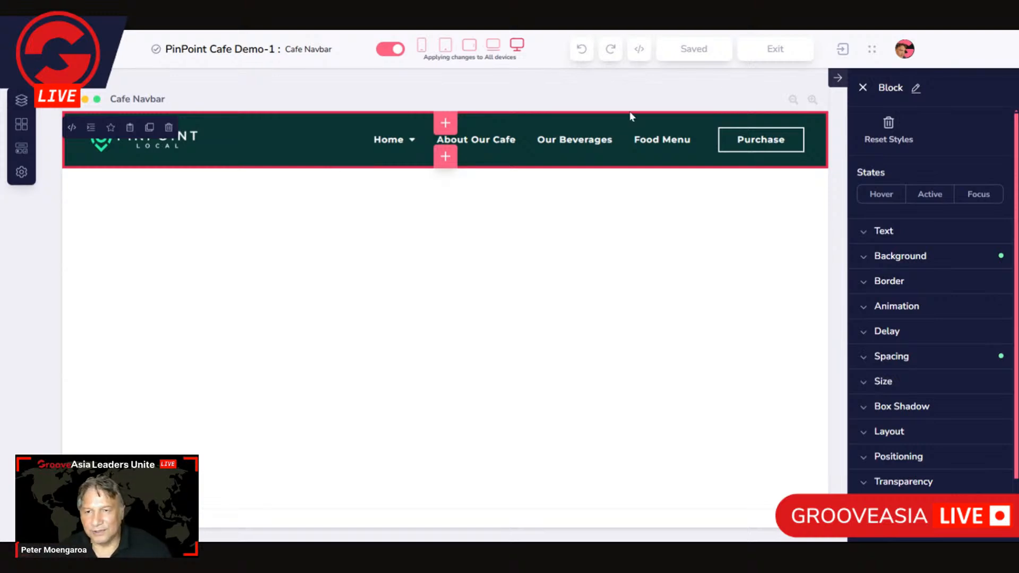
{"action": "left_click", "coordinate": [775, 49]}
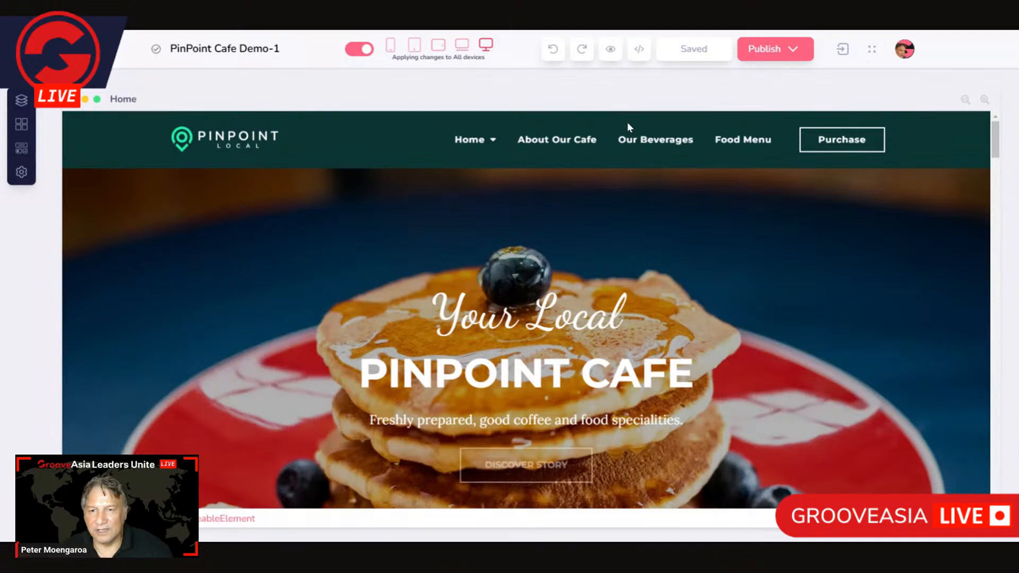
- Compare the website's page list with the navbar entries and close the list
{"action": "left_click", "coordinate": [21, 101]}
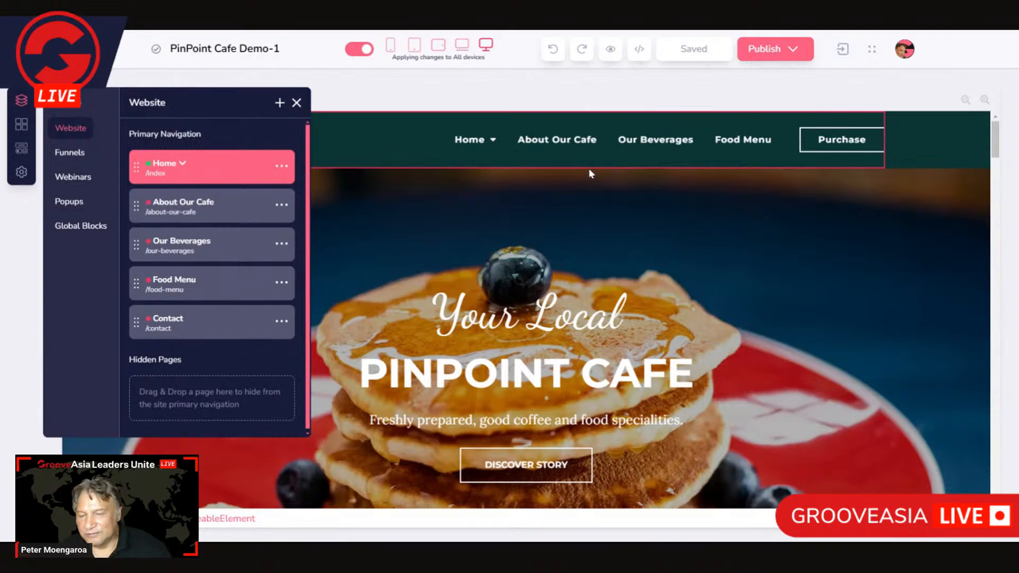
{"action": "left_click", "coordinate": [296, 103]}
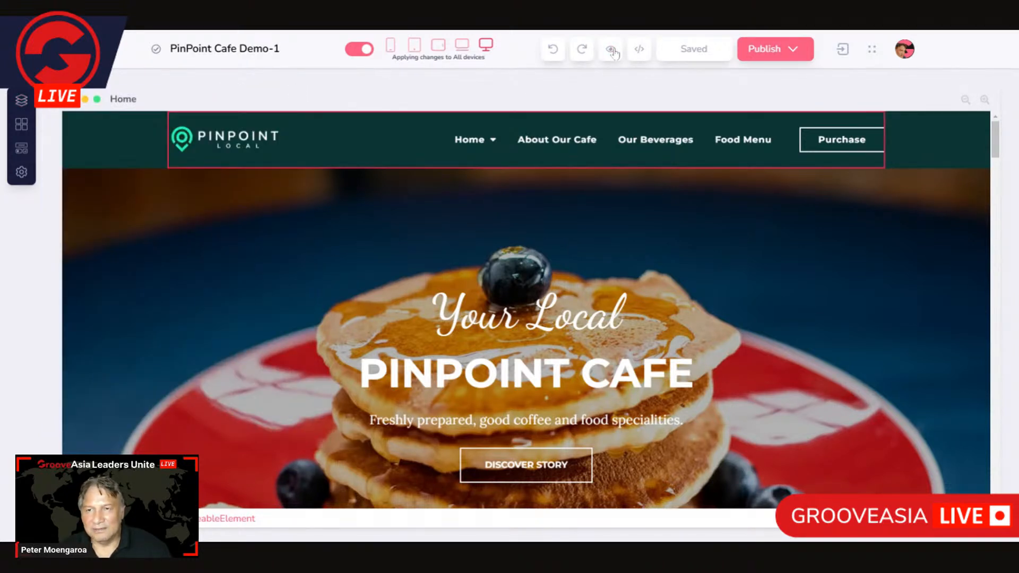
- Preview the Home page, dismiss its VIP newsletter popup to look at the navigation, and return to the editor
{"action": "left_click", "coordinate": [612, 51]}
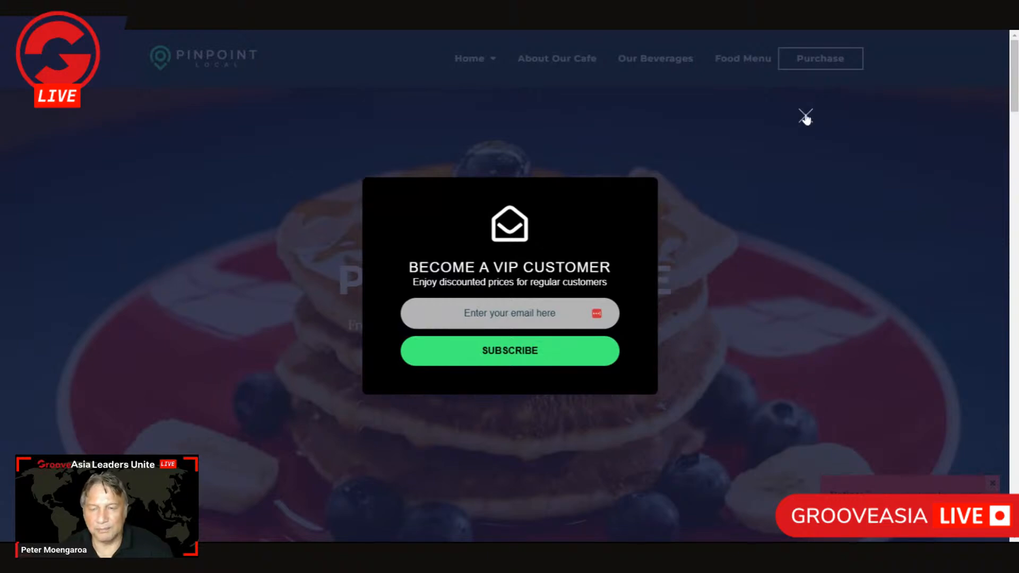
{"action": "left_click", "coordinate": [806, 117]}
{"action": "mouse_move", "coordinate": [476, 62]}
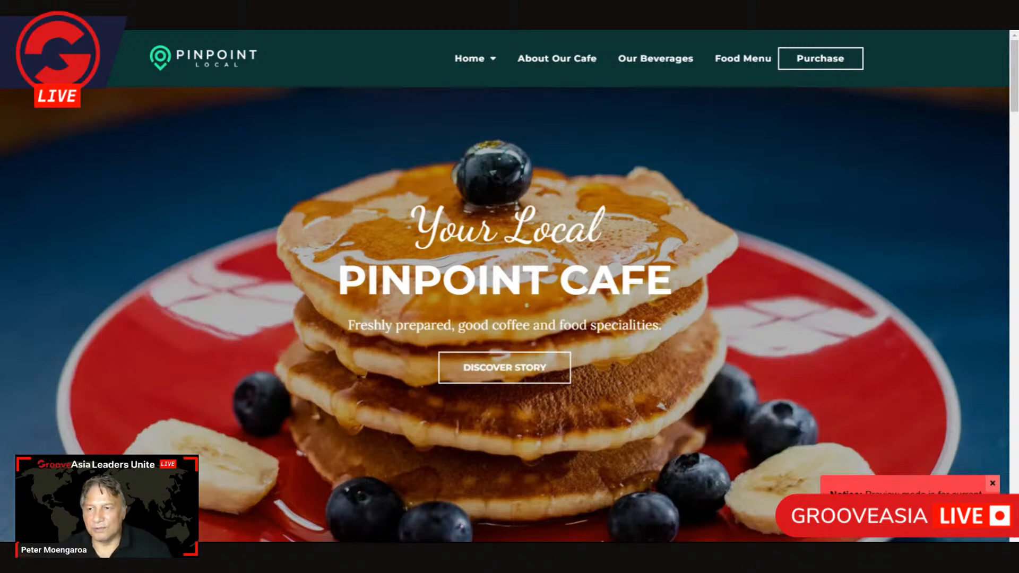
{"action": "key", "text": "Escape"}
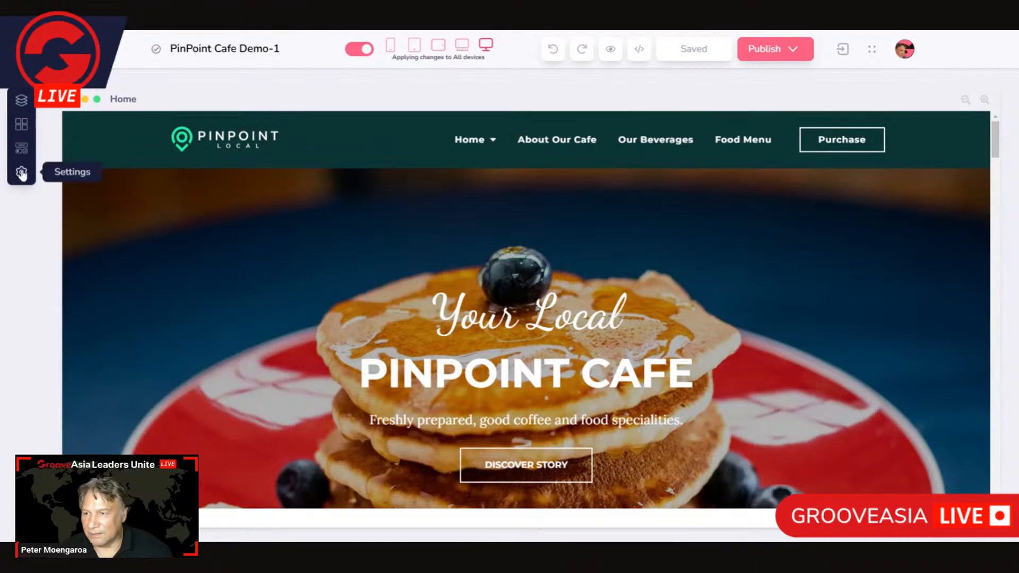
- Inspect the All Time Favorites burger image in the Home page's Freshly Roasted Coffee section
{"action": "scroll", "coordinate": [219, 260], "scroll_direction": "down", "scroll_amount": 3}
{"action": "scroll", "coordinate": [212, 267], "scroll_direction": "down", "scroll_amount": 3}
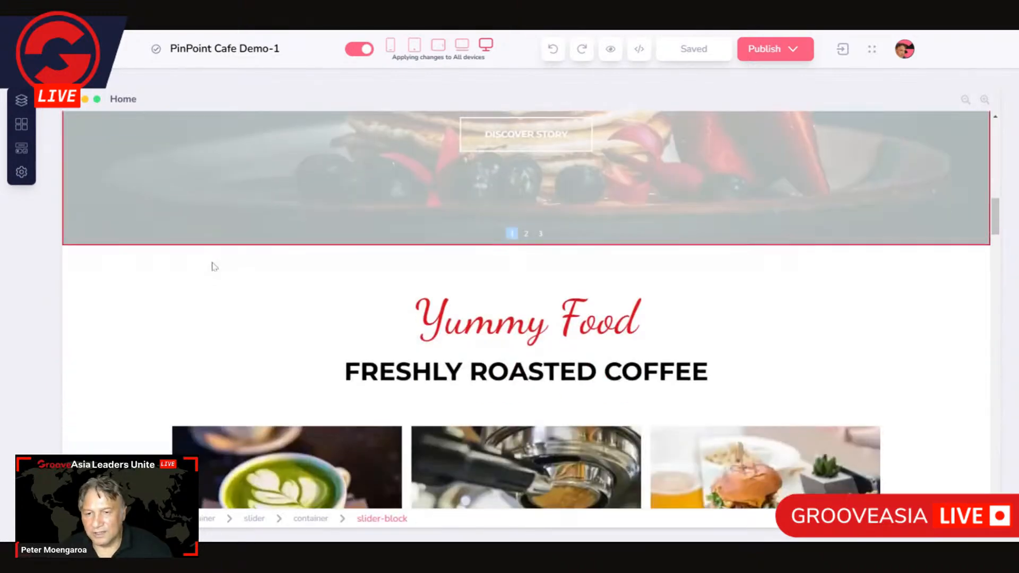
{"action": "scroll", "coordinate": [215, 265], "scroll_direction": "down", "scroll_amount": 2}
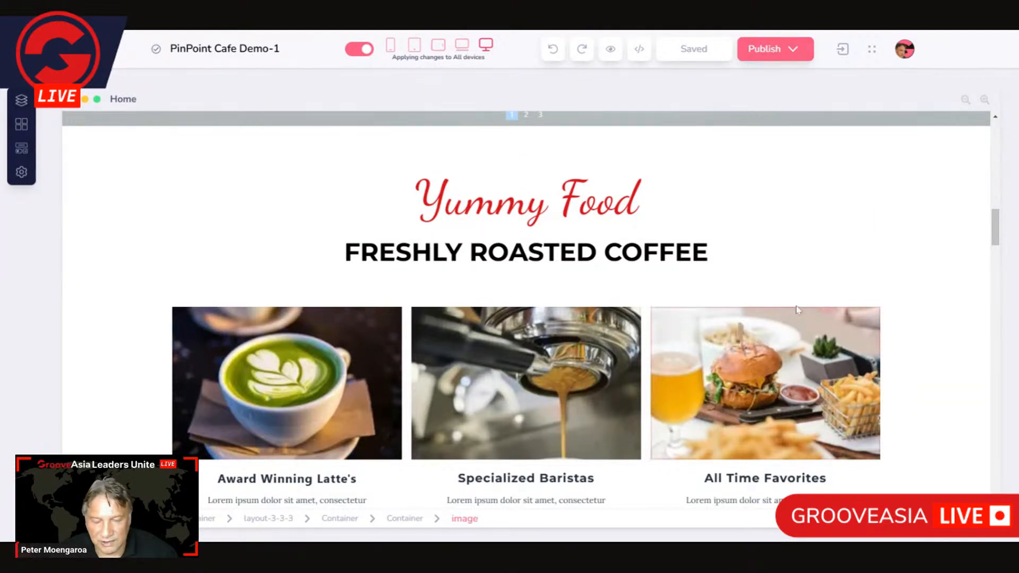
{"action": "left_click", "coordinate": [802, 375]}
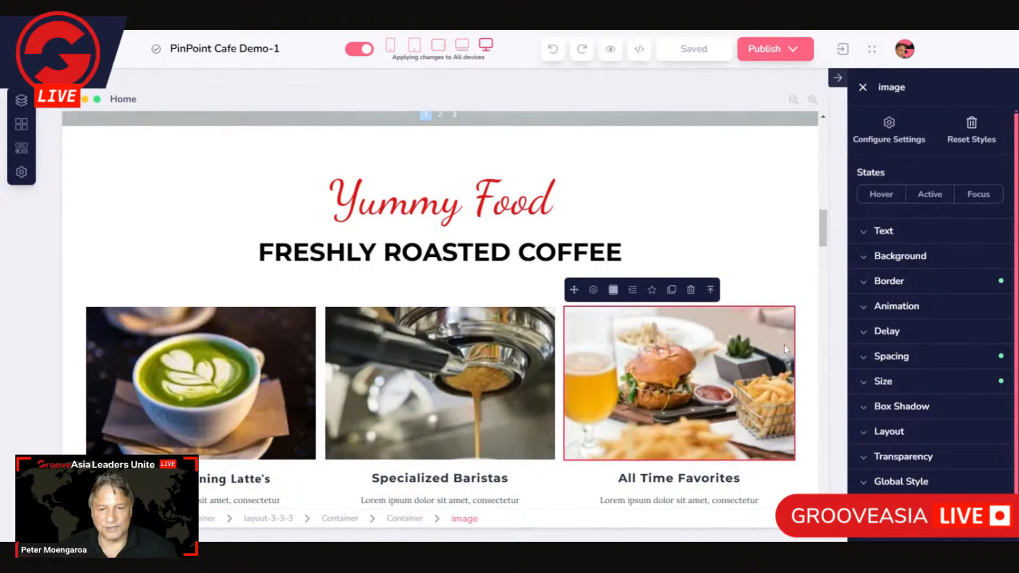
{"action": "left_click", "coordinate": [118, 264]}
- Create a new popup for the site from the Blank Template
{"action": "left_click", "coordinate": [21, 100]}
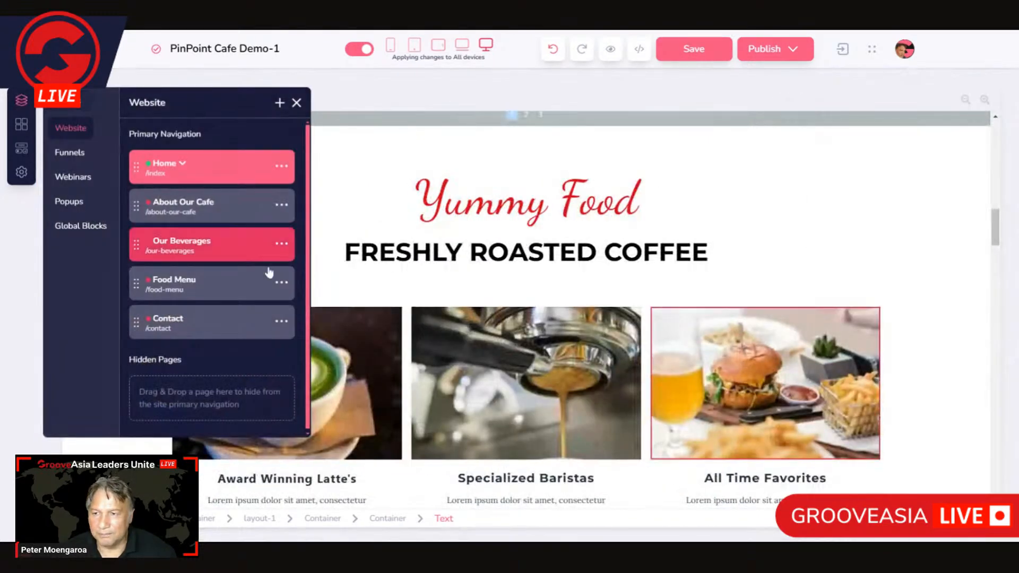
{"action": "left_click", "coordinate": [69, 201]}
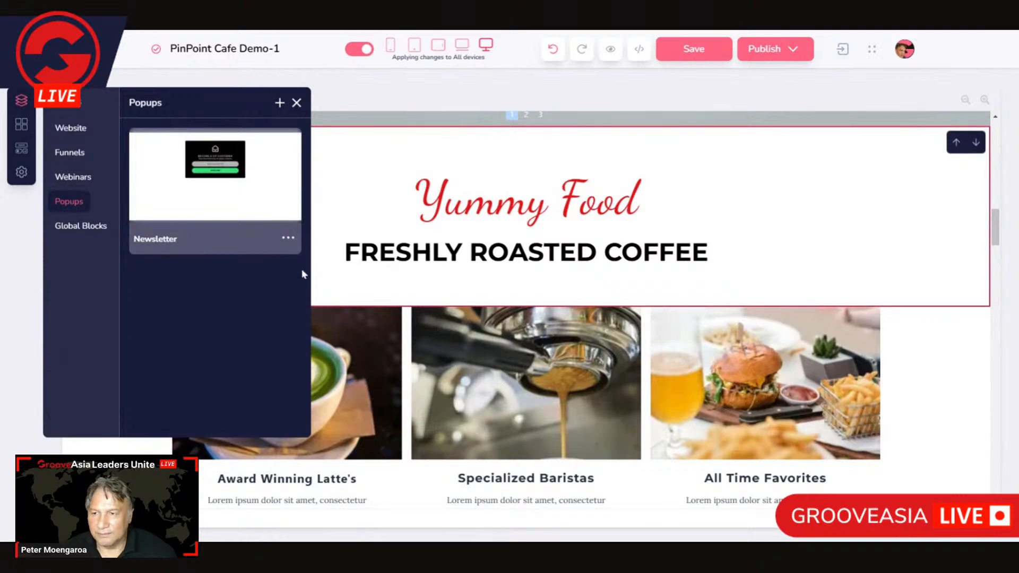
{"action": "left_click", "coordinate": [278, 103]}
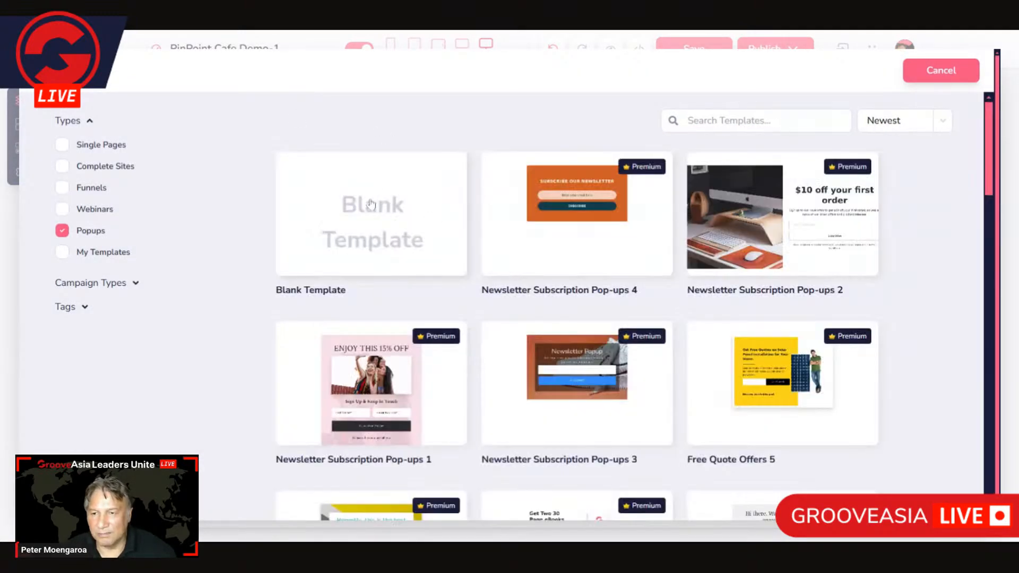
{"action": "left_click", "coordinate": [371, 205]}
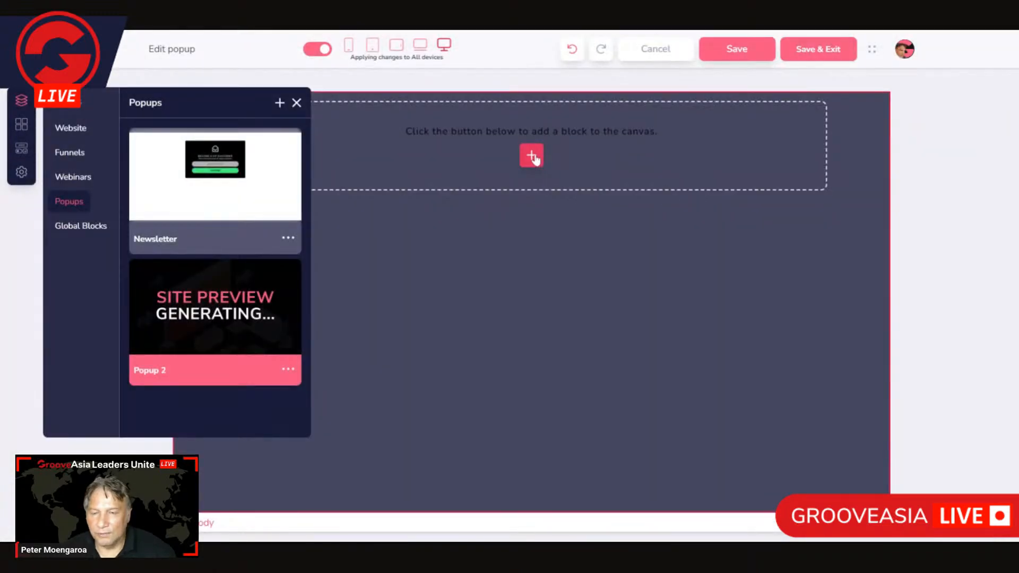
- Add a one-column block from the Empty blocks category to the blank popup's canvas
{"action": "left_click", "coordinate": [532, 156]}
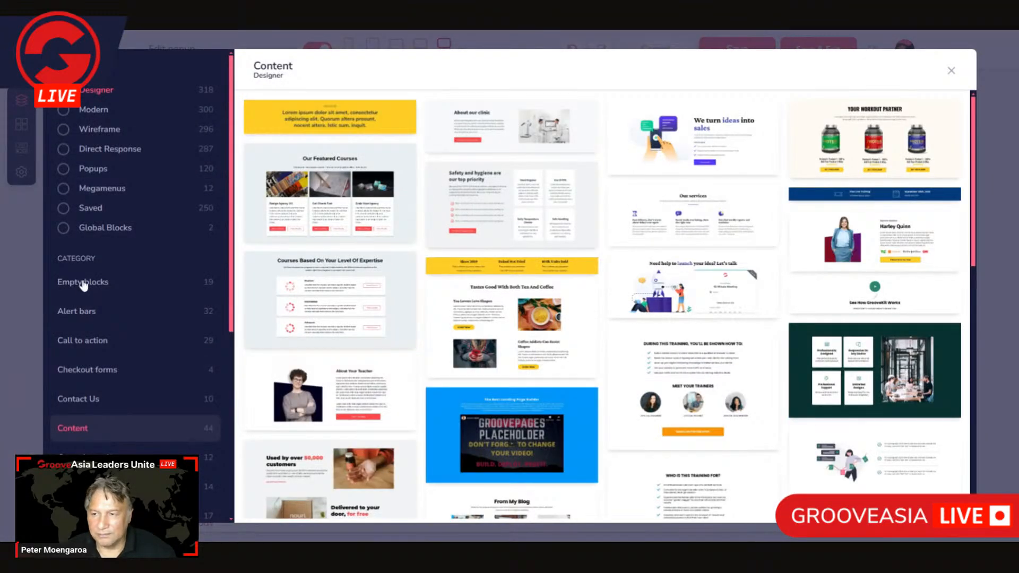
{"action": "left_click", "coordinate": [83, 283]}
{"action": "left_click", "coordinate": [341, 214]}
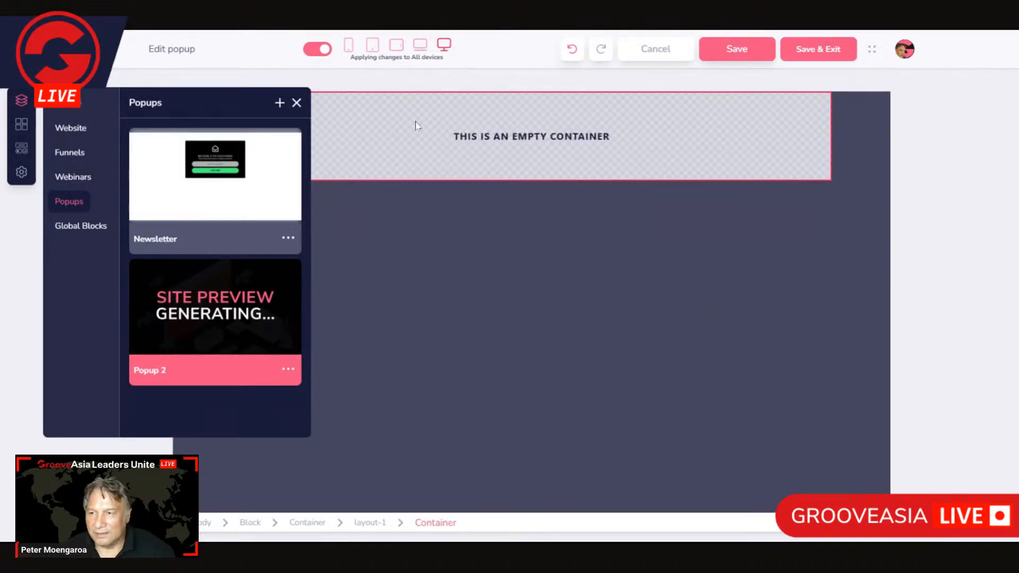
- Place an Image element from the Media elements inside the popup's empty container
{"action": "left_click", "coordinate": [348, 116]}
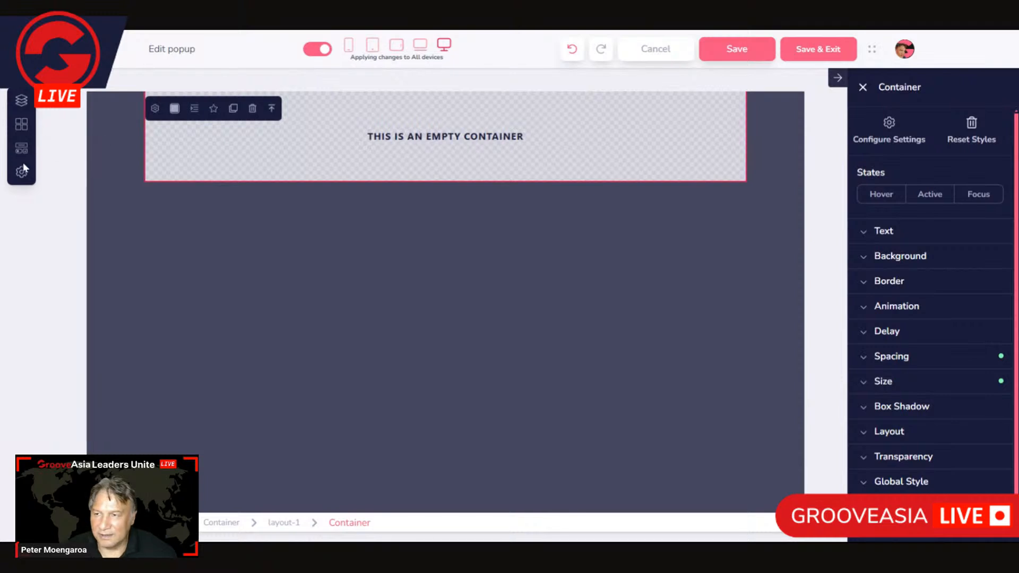
{"action": "left_click", "coordinate": [21, 149]}
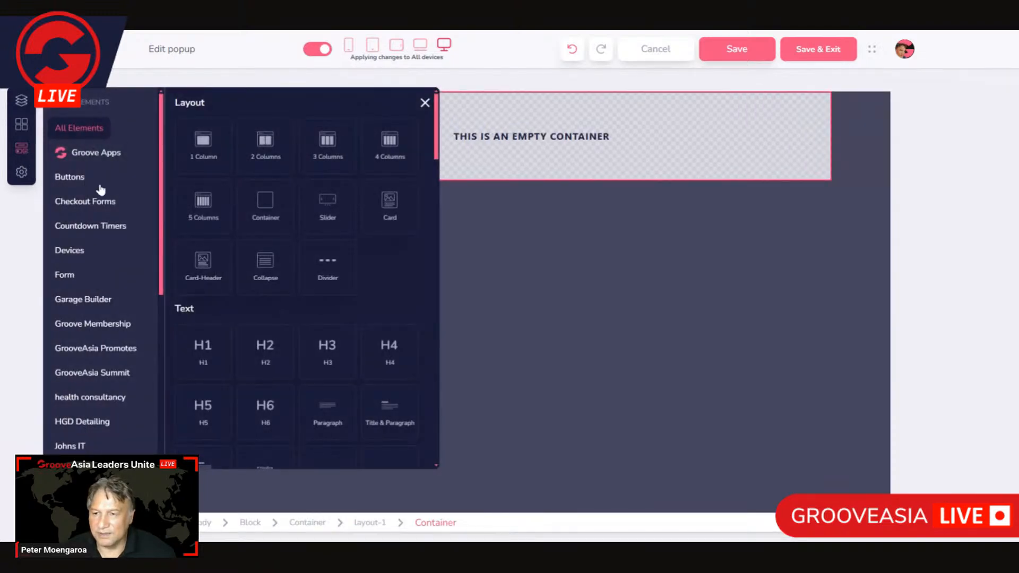
{"action": "scroll", "coordinate": [257, 250], "scroll_direction": "down", "scroll_amount": 6}
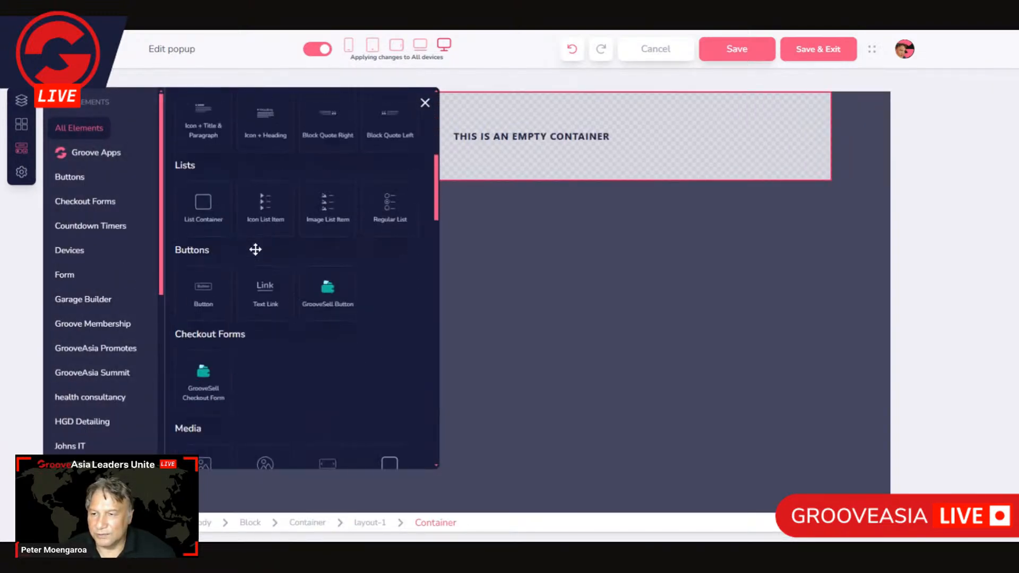
{"action": "scroll", "coordinate": [256, 249], "scroll_direction": "down", "scroll_amount": 5}
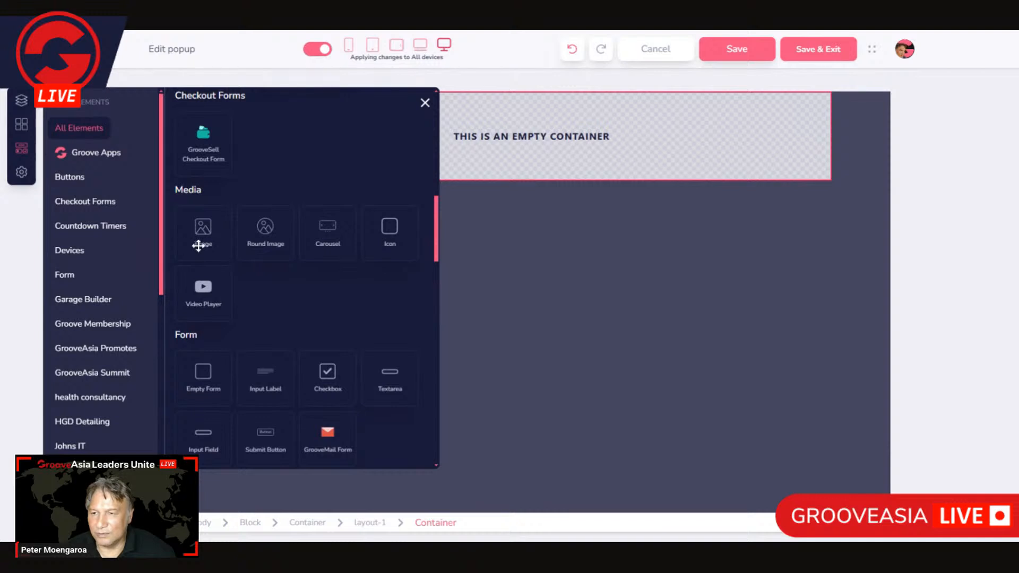
{"action": "left_click_drag", "start_coordinate": [198, 246], "coordinate": [527, 151]}
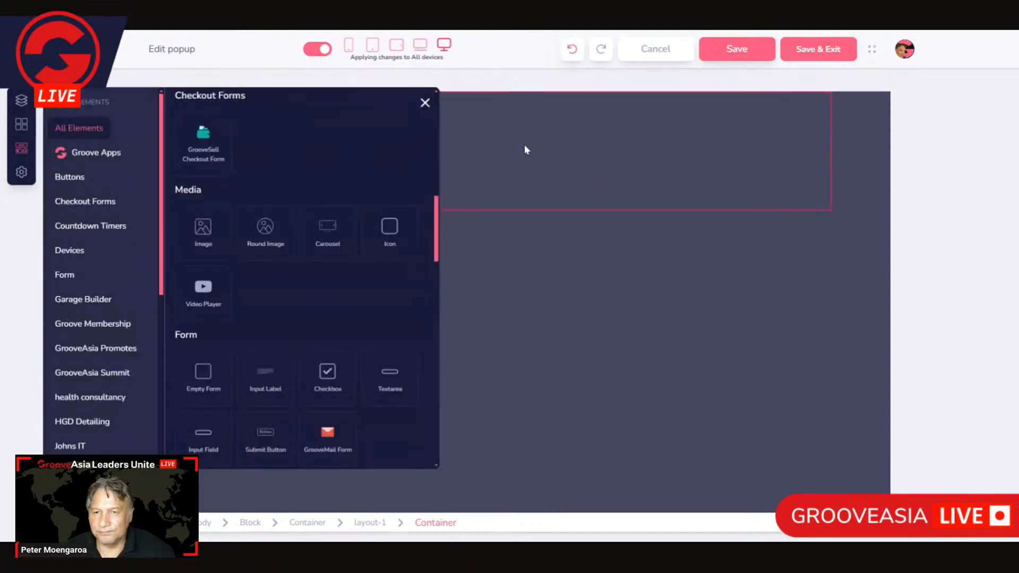
- Center the popup container's content along both the primary and secondary layout axes
{"action": "left_click", "coordinate": [761, 192]}
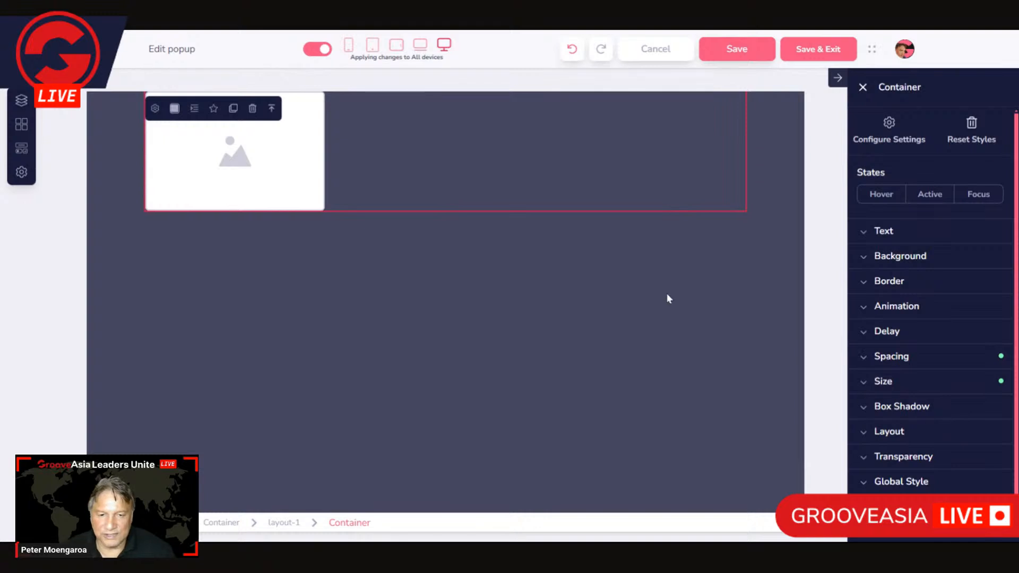
{"action": "left_click", "coordinate": [890, 432]}
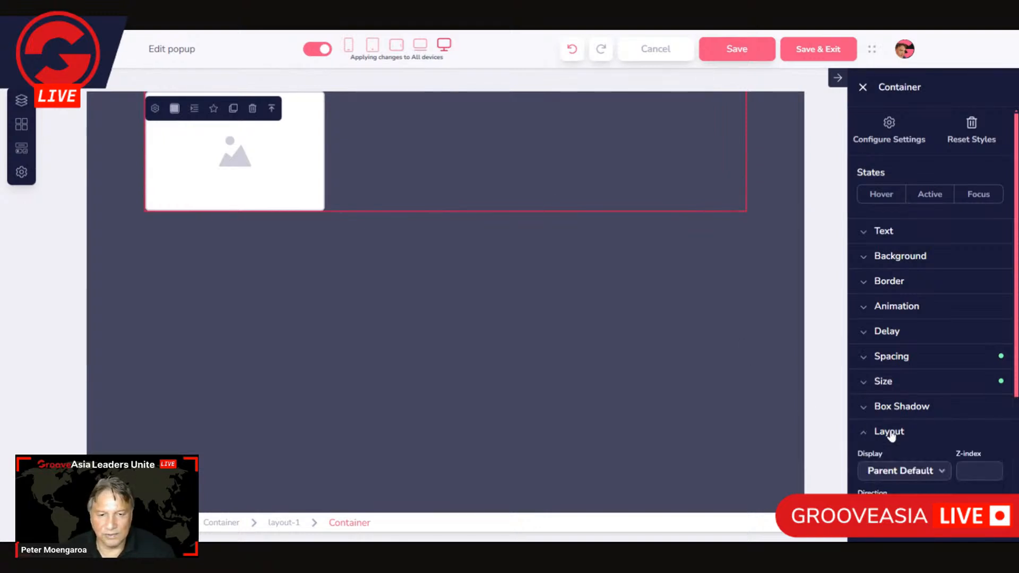
{"action": "scroll", "coordinate": [924, 442], "scroll_direction": "down", "scroll_amount": 3}
{"action": "left_click", "coordinate": [901, 372]}
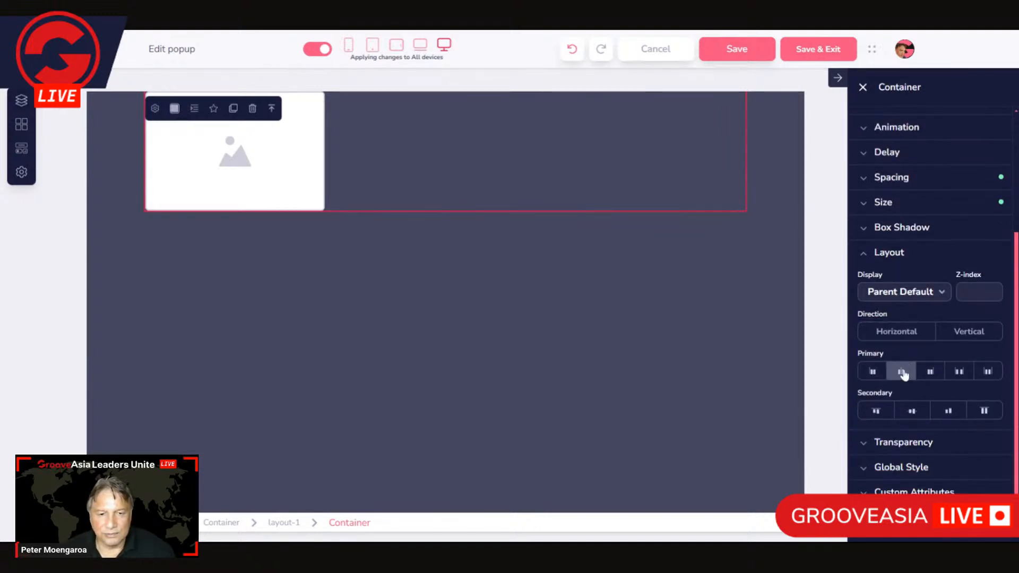
{"action": "left_click", "coordinate": [914, 408]}
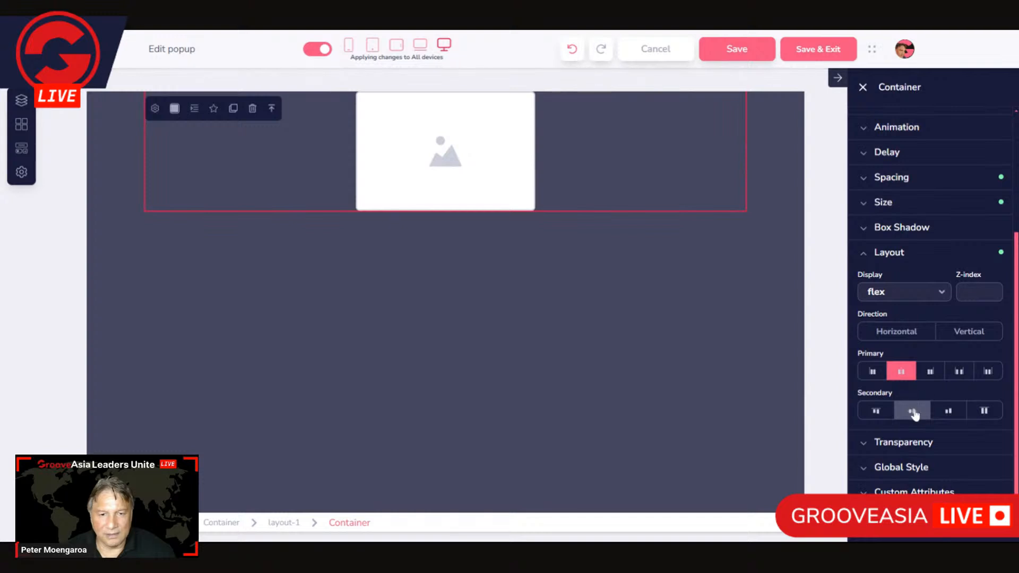
{"action": "left_click", "coordinate": [909, 421]}
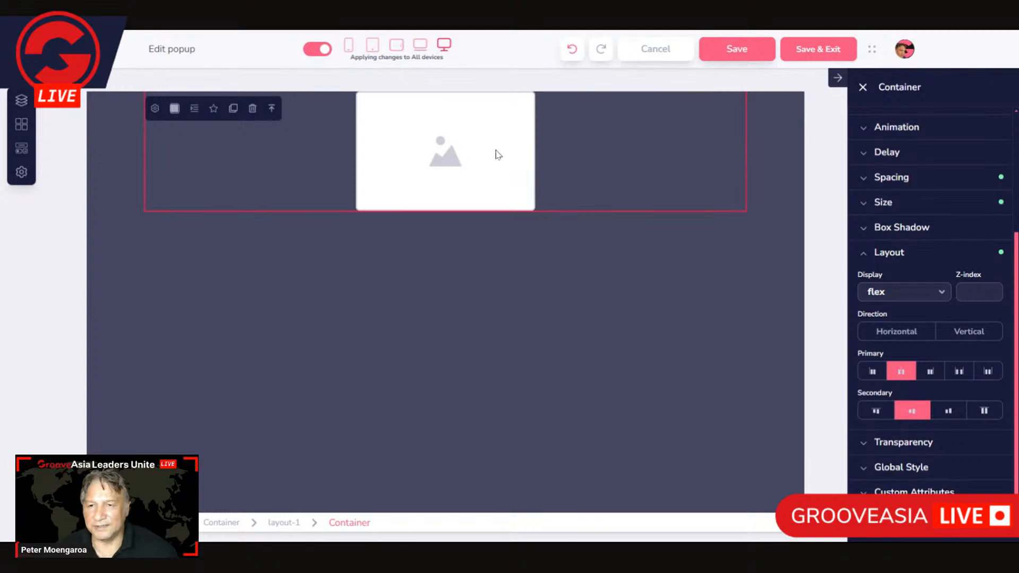
- Check the food images in the page preview and open the image library for the popup's image placeholder
{"action": "left_click", "coordinate": [515, 166]}
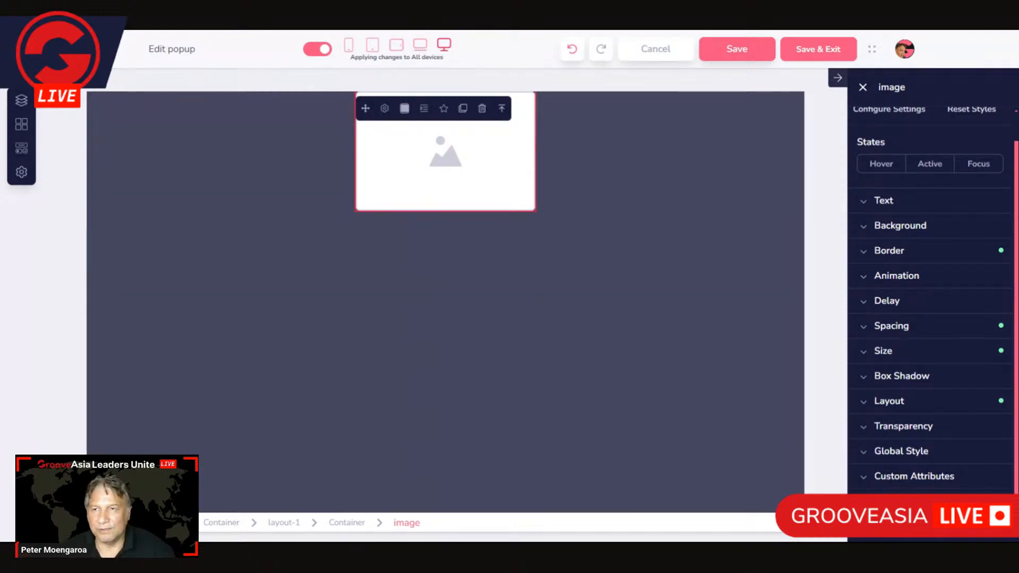
{"action": "left_click", "coordinate": [404, 21]}
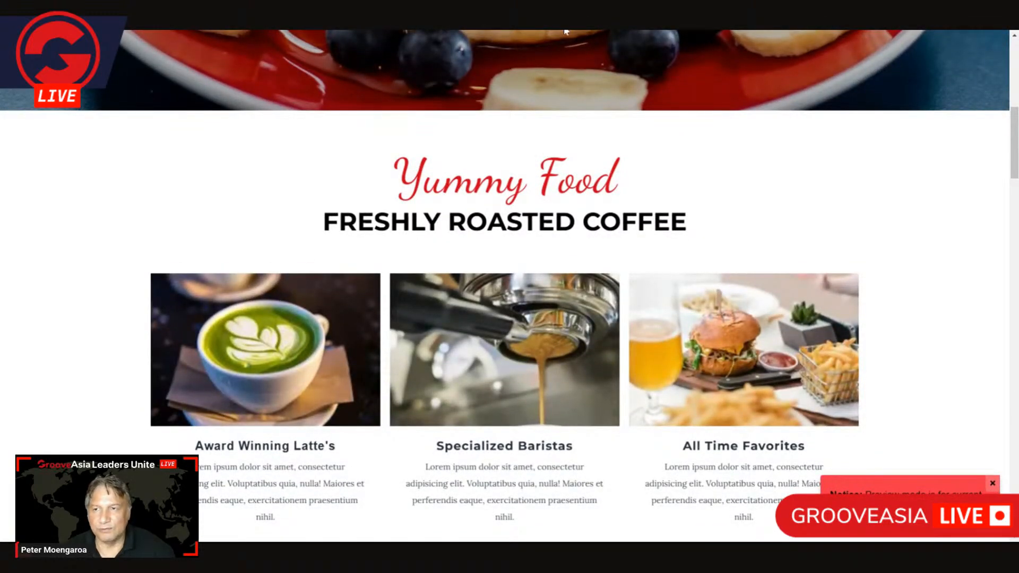
{"action": "left_click", "coordinate": [341, 29]}
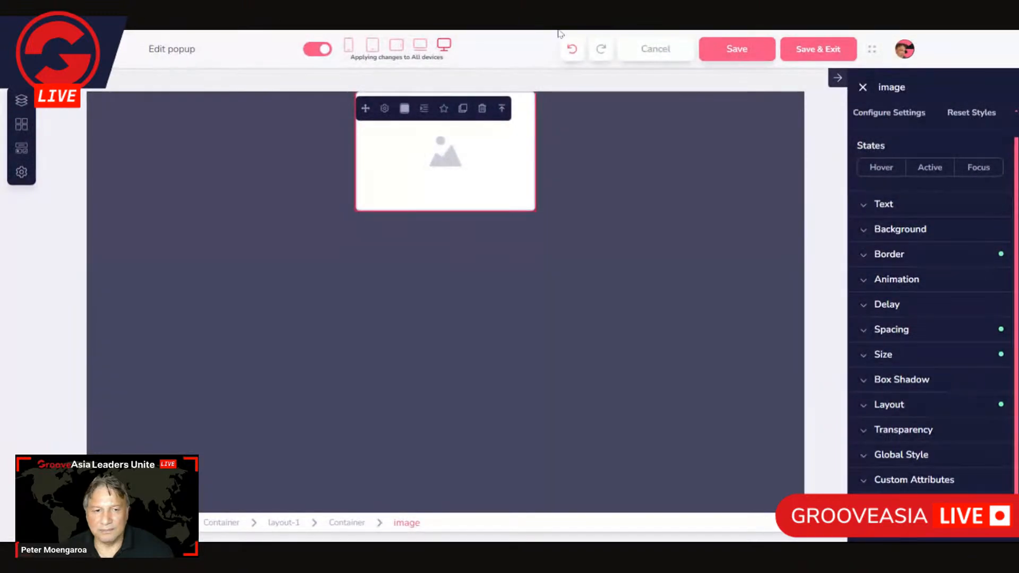
{"action": "left_click", "coordinate": [384, 108]}
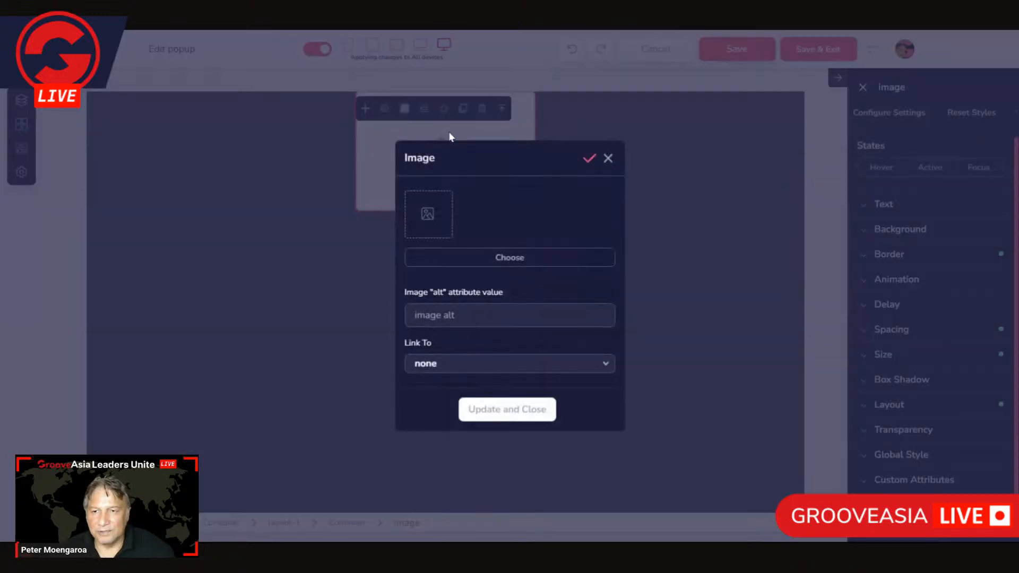
{"action": "left_click", "coordinate": [531, 263]}
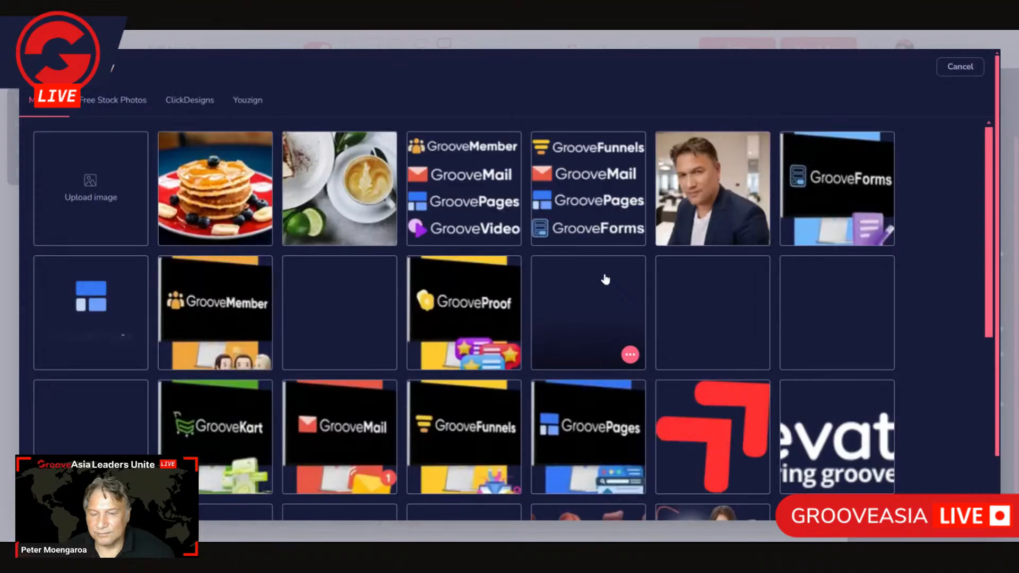
- Look through the image library for a food picture suited to the popup
{"action": "scroll", "coordinate": [511, 256], "scroll_direction": "down", "scroll_amount": 2}
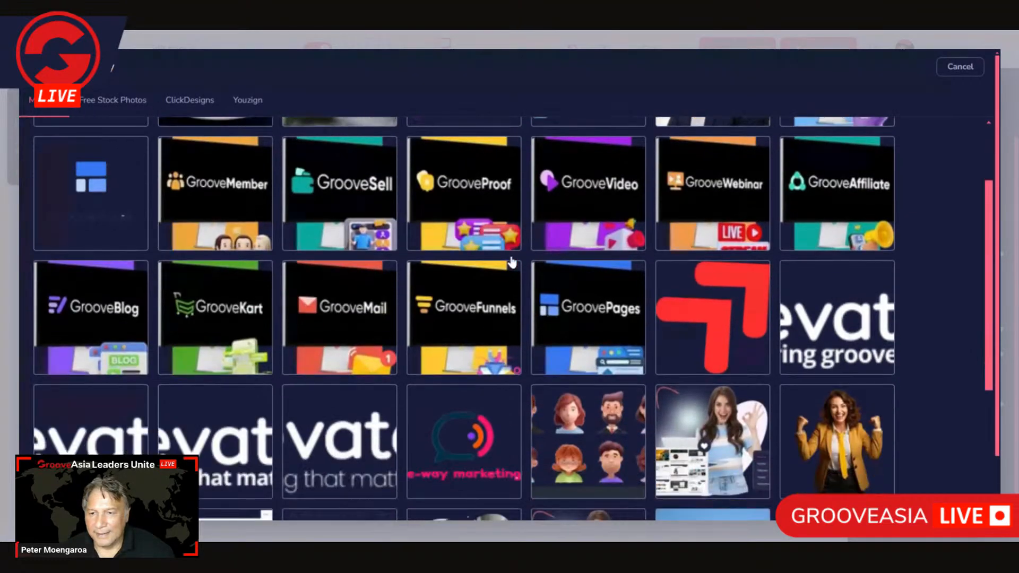
{"action": "scroll", "coordinate": [511, 256], "scroll_direction": "down", "scroll_amount": 2}
{"action": "scroll", "coordinate": [511, 255], "scroll_direction": "up", "scroll_amount": 4}
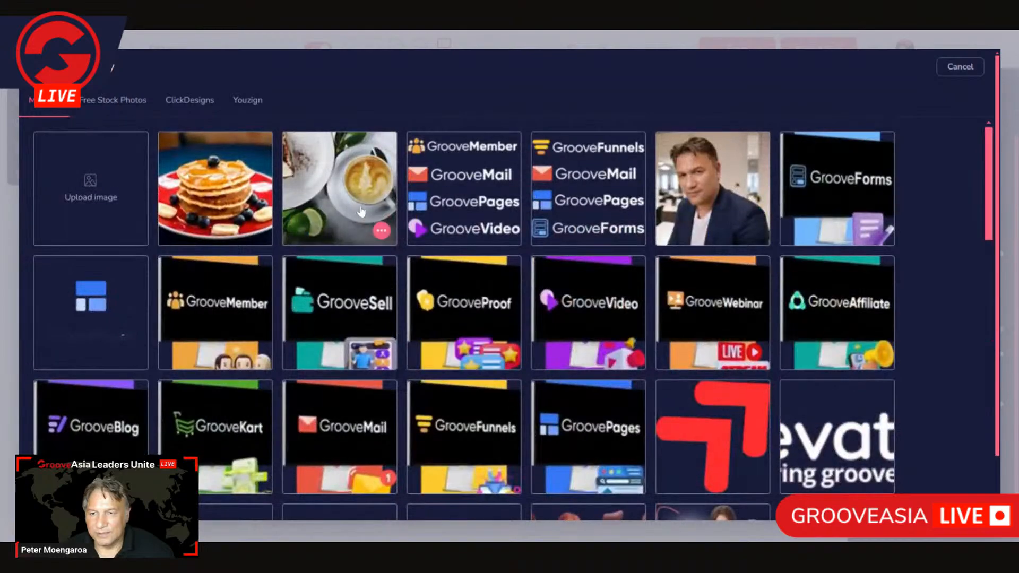
{"action": "scroll", "coordinate": [552, 271], "scroll_direction": "down", "scroll_amount": 10}
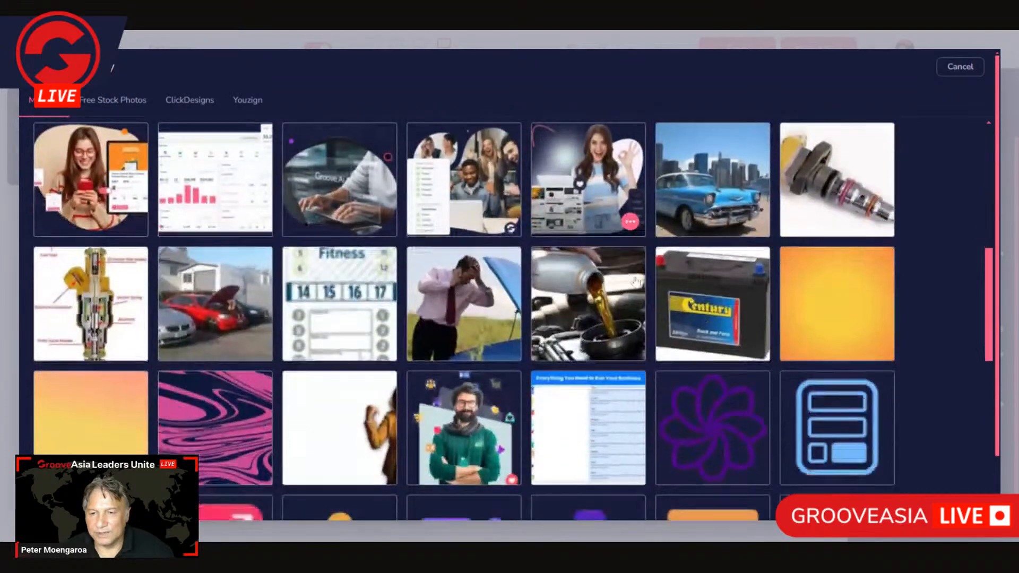
{"action": "scroll", "coordinate": [635, 283], "scroll_direction": "down", "scroll_amount": 9}
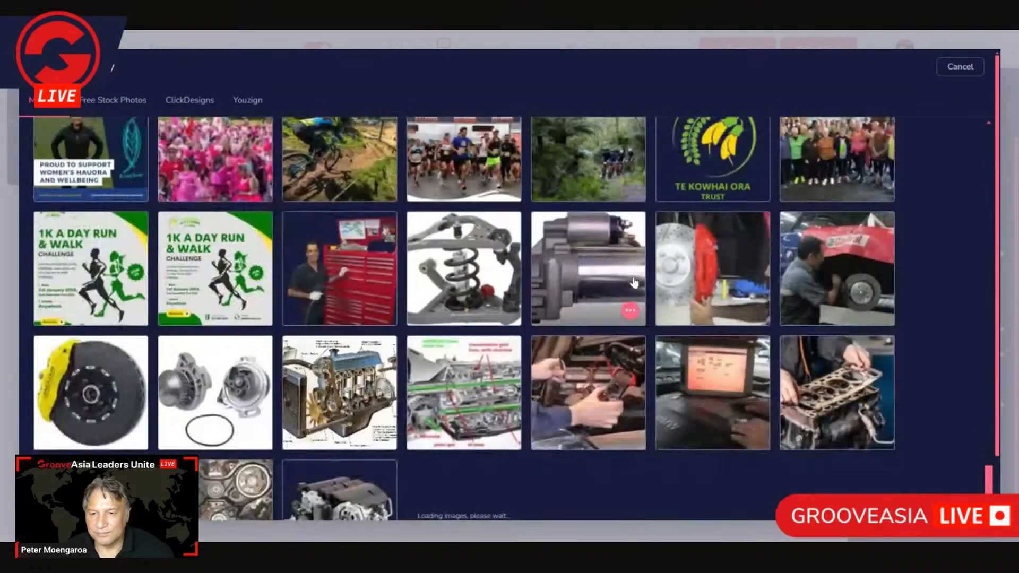
{"action": "scroll", "coordinate": [618, 280], "scroll_direction": "up", "scroll_amount": 6}
{"action": "scroll", "coordinate": [618, 279], "scroll_direction": "down", "scroll_amount": 3}
{"action": "scroll", "coordinate": [617, 280], "scroll_direction": "up", "scroll_amount": 10}
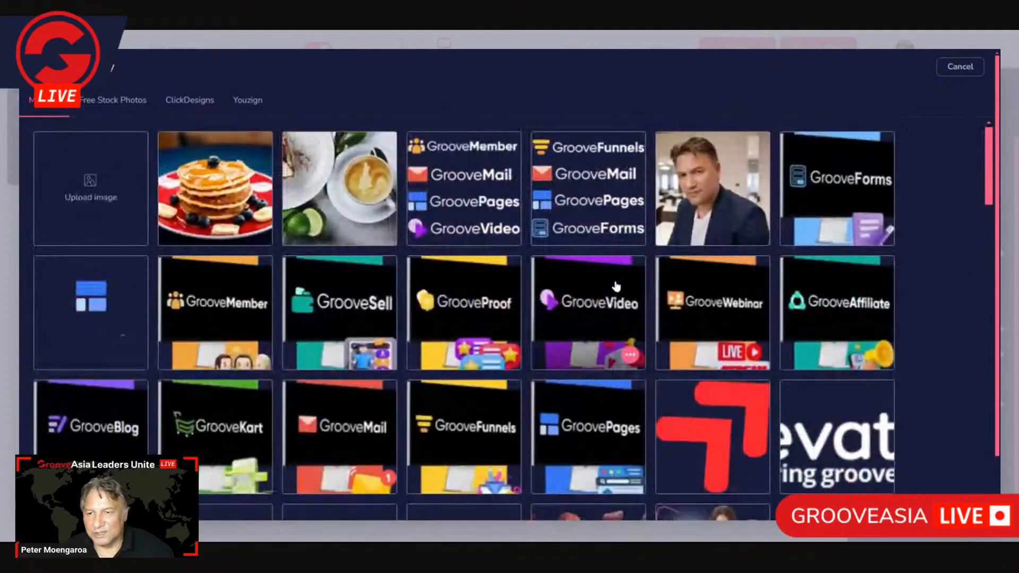
{"action": "scroll", "coordinate": [620, 280], "scroll_direction": "down", "scroll_amount": 3}
{"action": "scroll", "coordinate": [619, 279], "scroll_direction": "up", "scroll_amount": 5}
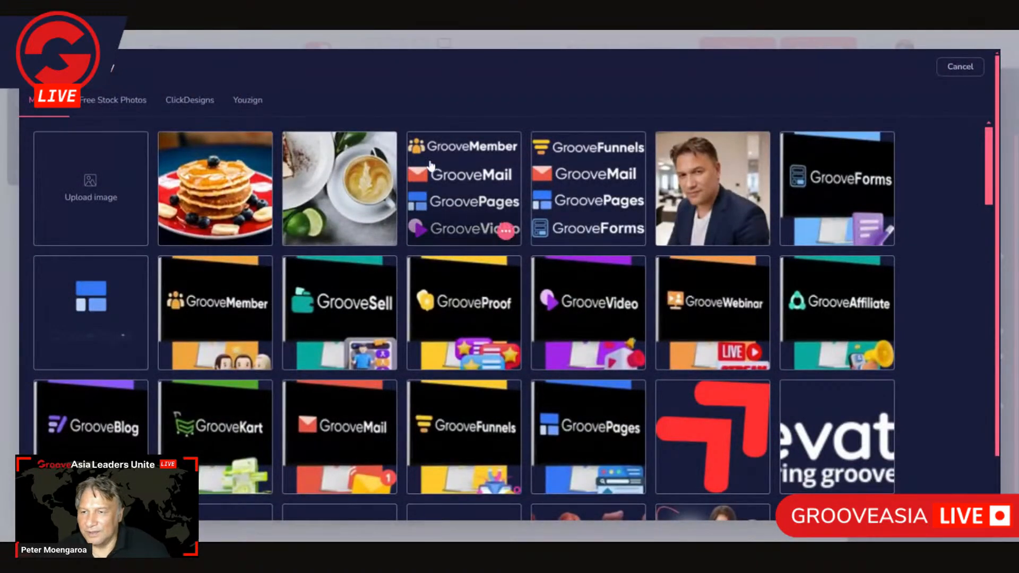
{"action": "scroll", "coordinate": [350, 258], "scroll_direction": "down", "scroll_amount": 3}
{"action": "scroll", "coordinate": [348, 264], "scroll_direction": "up", "scroll_amount": 3}
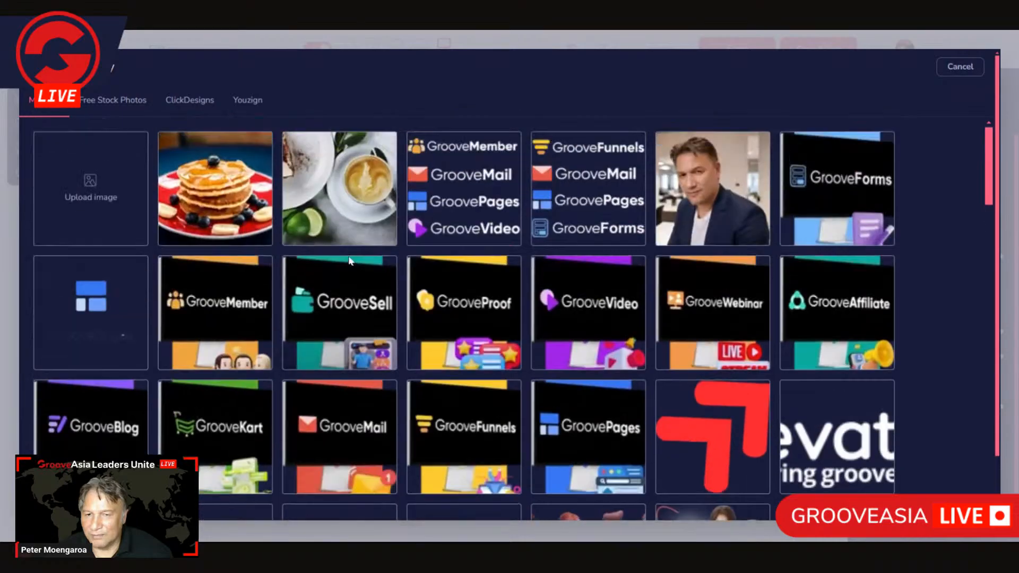
{"action": "scroll", "coordinate": [350, 260], "scroll_direction": "down", "scroll_amount": 20}
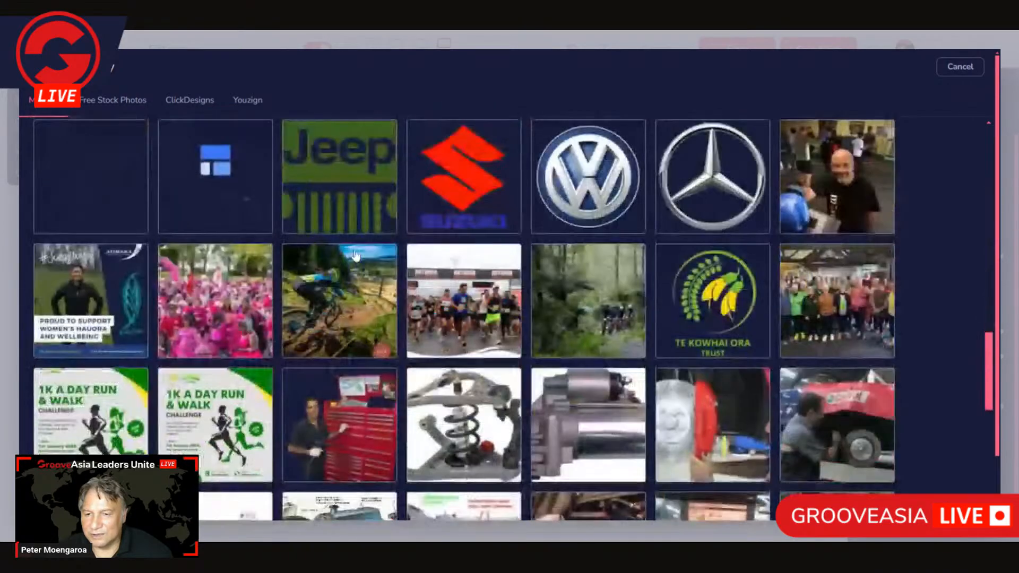
{"action": "scroll", "coordinate": [354, 256], "scroll_direction": "up", "scroll_amount": 5}
{"action": "scroll", "coordinate": [353, 252], "scroll_direction": "down", "scroll_amount": 5}
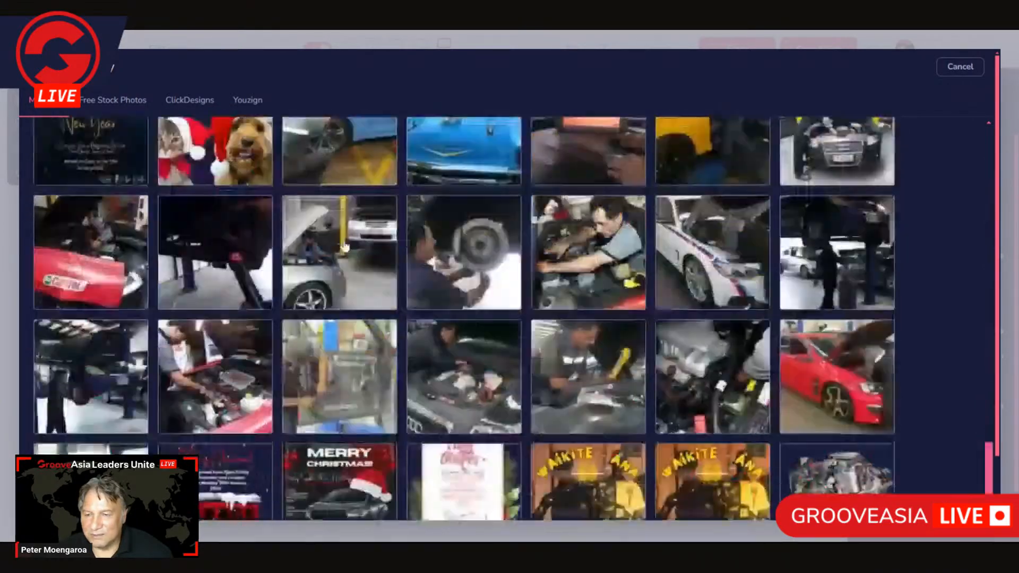
{"action": "scroll", "coordinate": [350, 239], "scroll_direction": "up", "scroll_amount": 20}
{"action": "scroll", "coordinate": [340, 212], "scroll_direction": "up", "scroll_amount": 15}
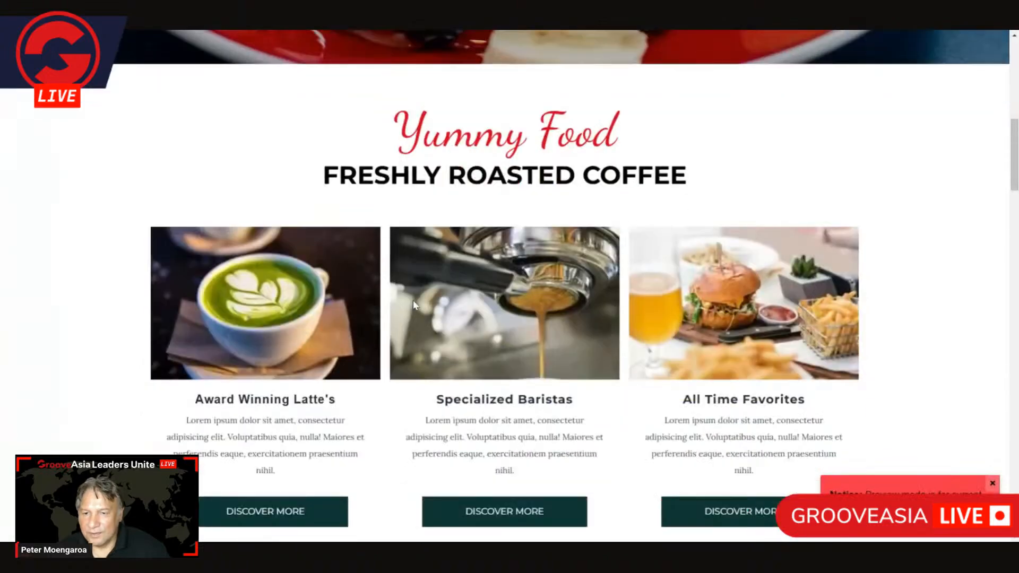
- Check the café preview's food images through the Daily Menu section and return to the image library
{"action": "scroll", "coordinate": [510, 286], "scroll_direction": "down", "scroll_amount": 10}
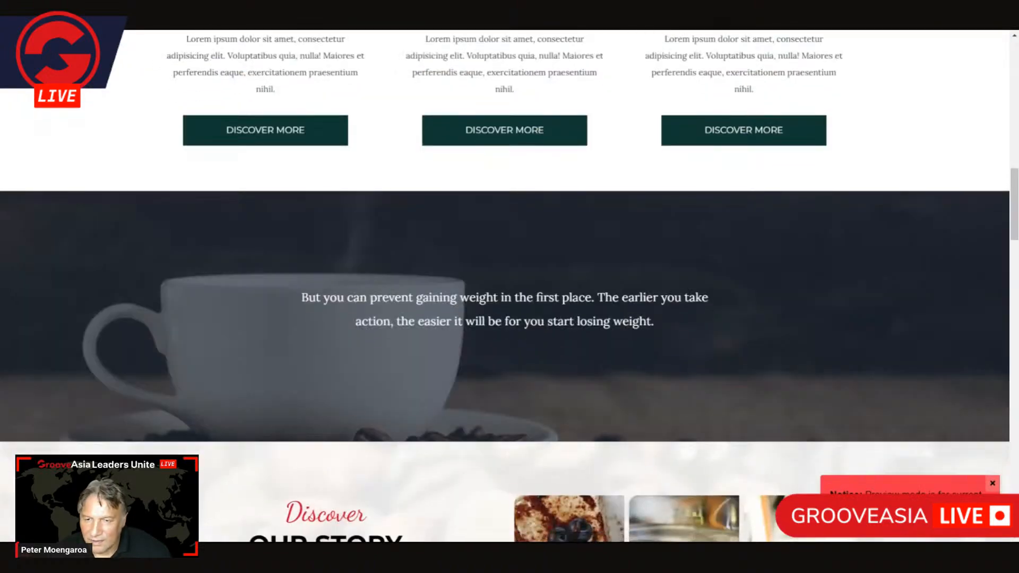
{"action": "scroll", "coordinate": [406, 304], "scroll_direction": "down", "scroll_amount": 15}
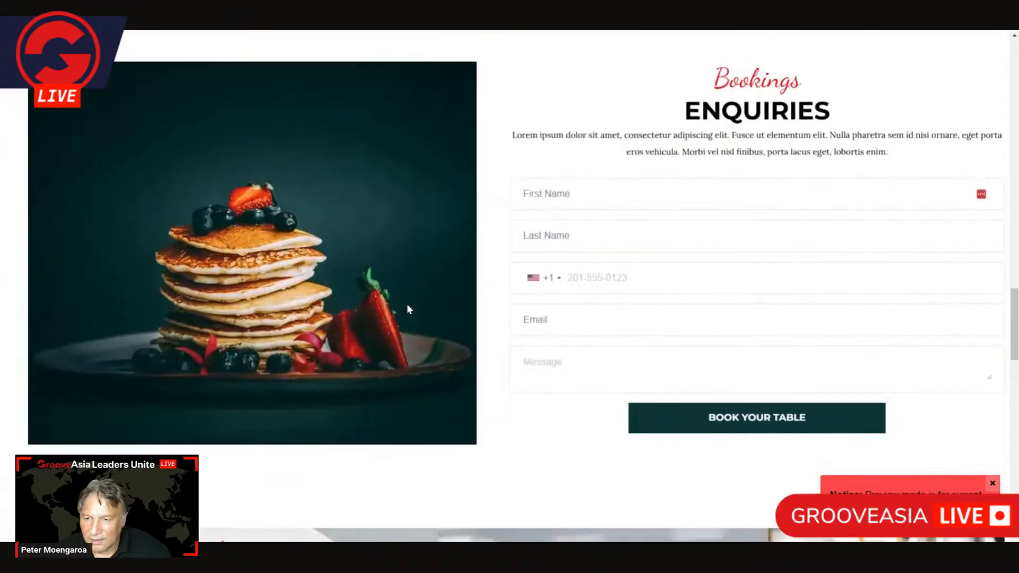
{"action": "scroll", "coordinate": [407, 309], "scroll_direction": "down", "scroll_amount": 10}
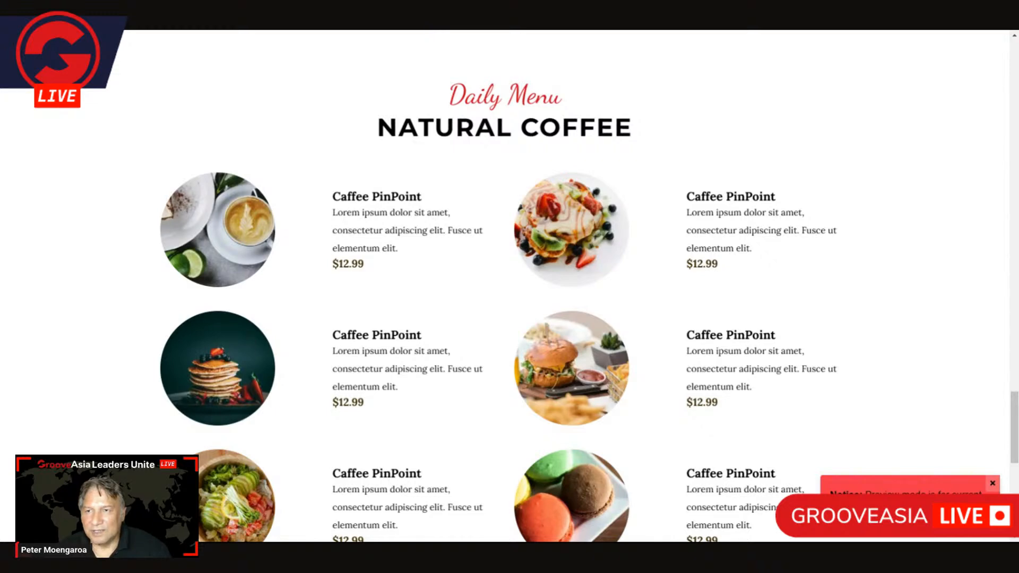
{"action": "key", "text": "ctrl+w"}
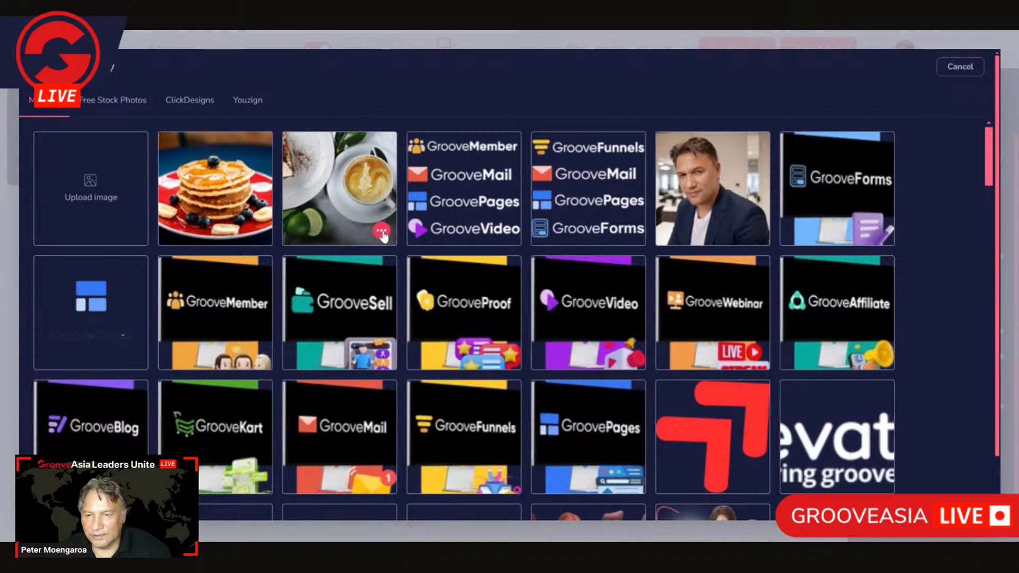
- Insert the latte-and-cake image into the popup at a width of 850 px with locked proportions, and save and exit the popup
{"action": "left_click", "coordinate": [383, 234]}
{"action": "double_click", "coordinate": [384, 188]}
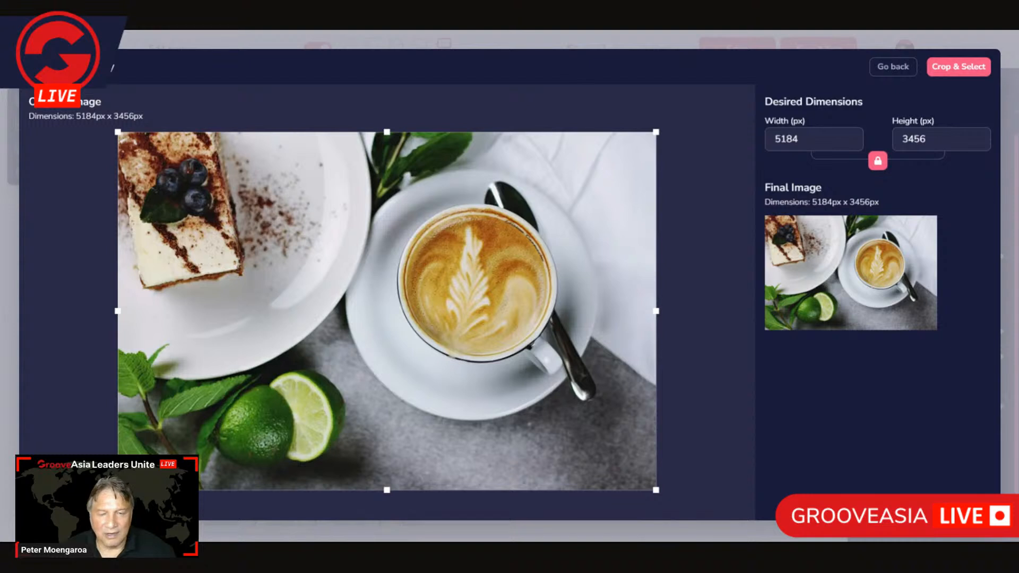
{"action": "double_click", "coordinate": [787, 139]}
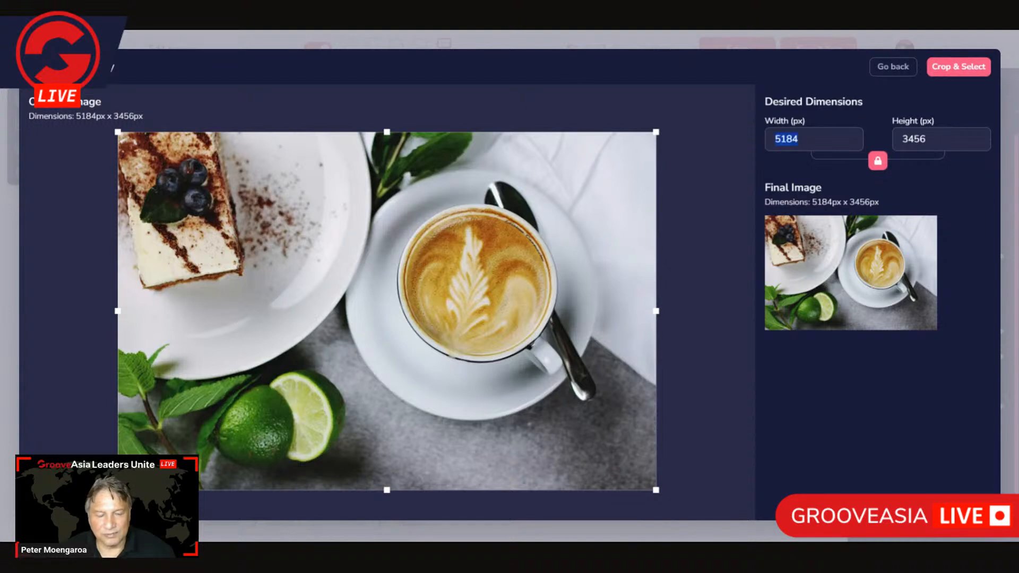
{"action": "type", "text": "850"}
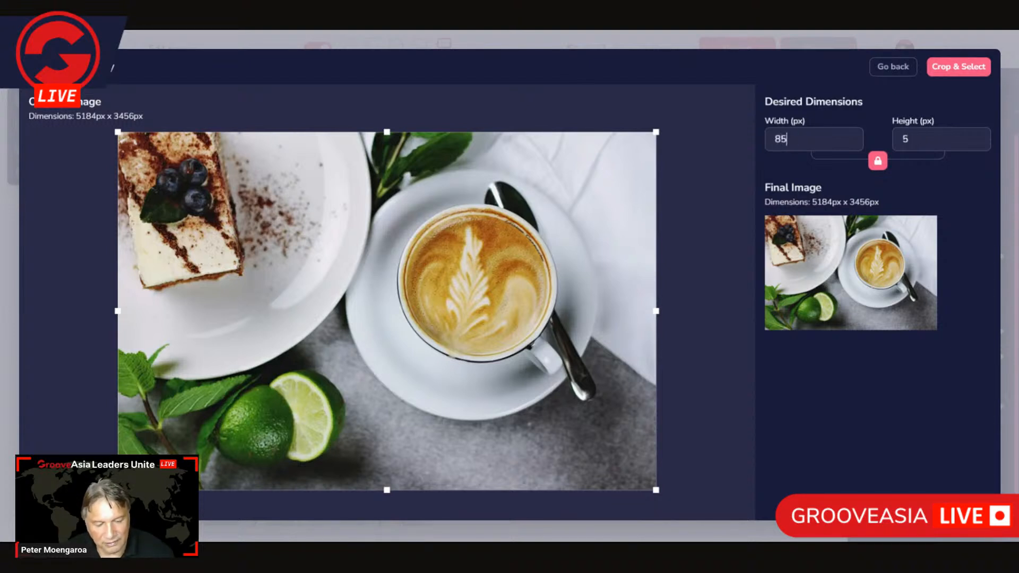
{"action": "left_click", "coordinate": [960, 69]}
{"action": "left_click", "coordinate": [569, 340]}
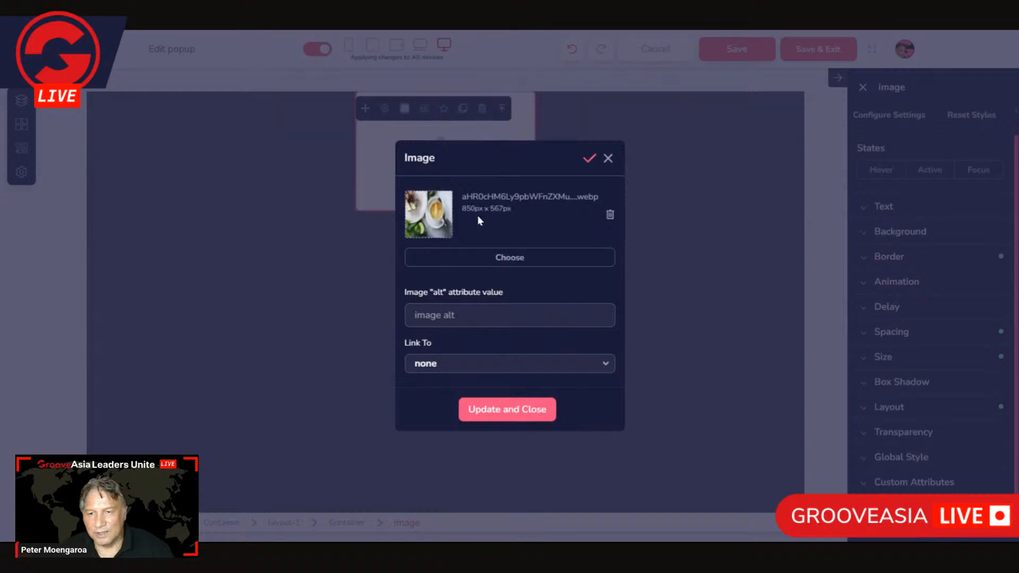
{"action": "left_click", "coordinate": [509, 415]}
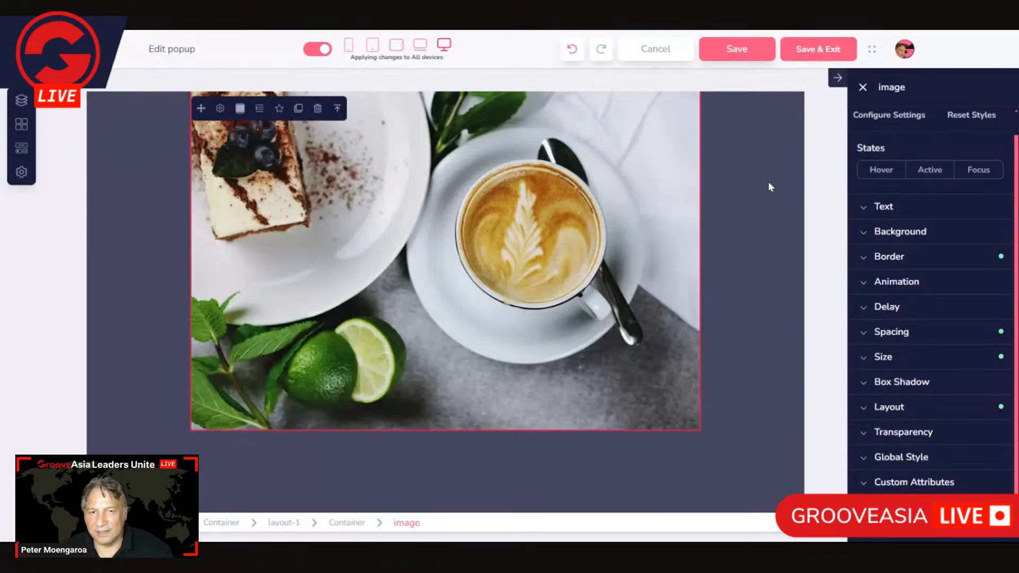
{"action": "left_click", "coordinate": [820, 48]}
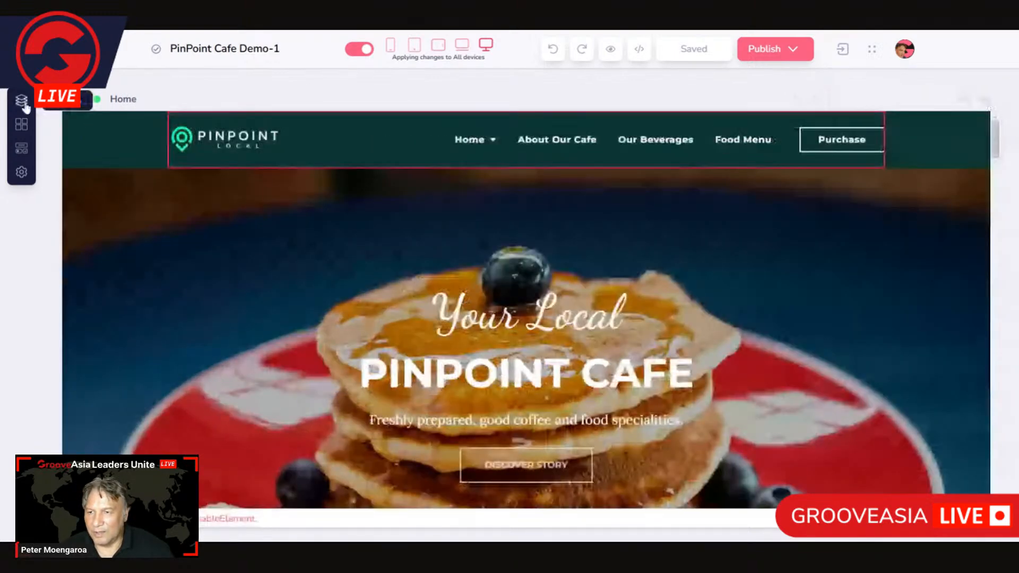
- Review the settings of Popup 2, including its type and page assignment, and return to the popup list
{"action": "left_click", "coordinate": [25, 101]}
{"action": "left_click", "coordinate": [69, 201]}
{"action": "left_click", "coordinate": [289, 370]}
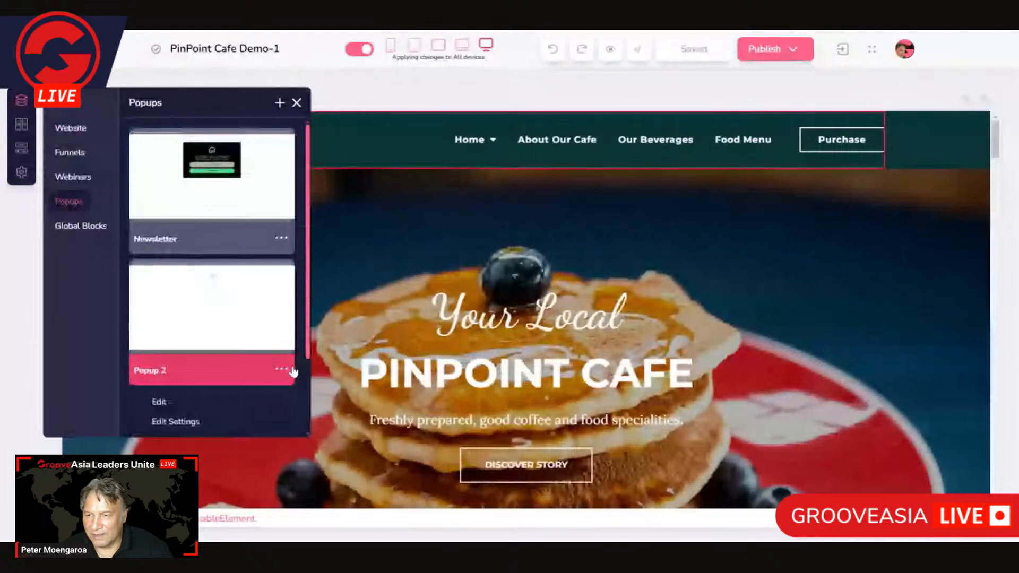
{"action": "scroll", "coordinate": [239, 361], "scroll_direction": "down", "scroll_amount": 2}
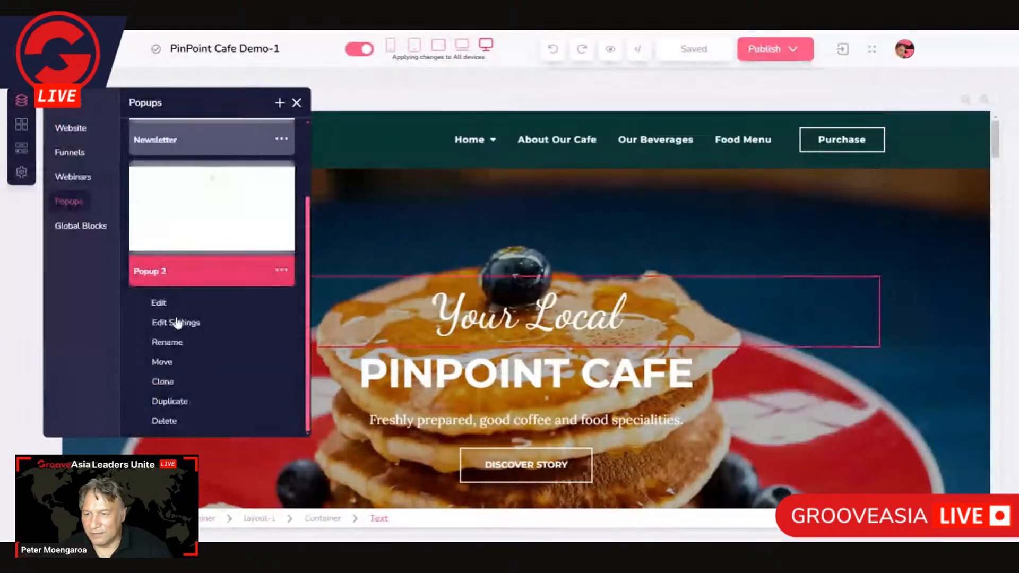
{"action": "left_click", "coordinate": [178, 323]}
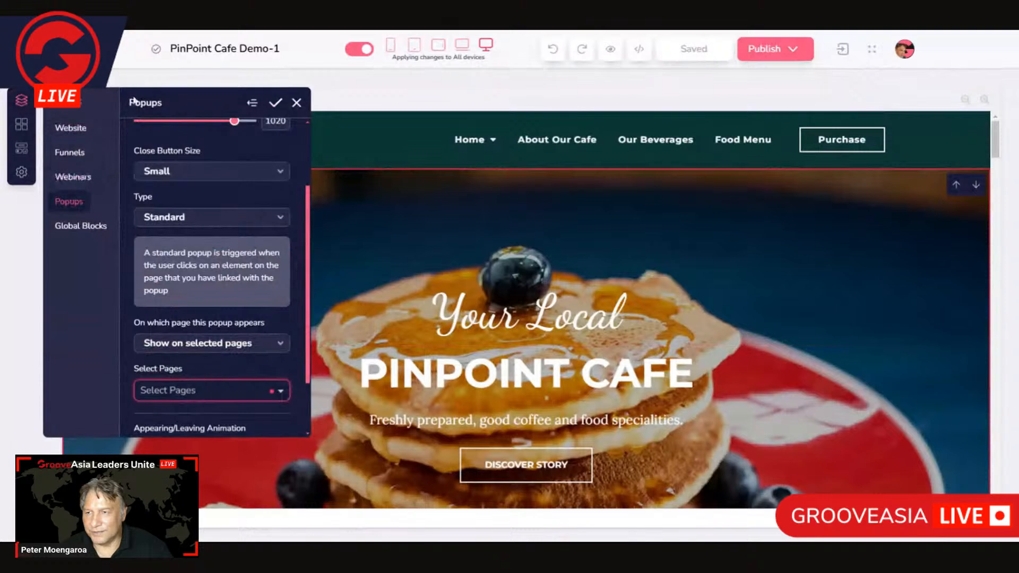
{"action": "left_click", "coordinate": [252, 103]}
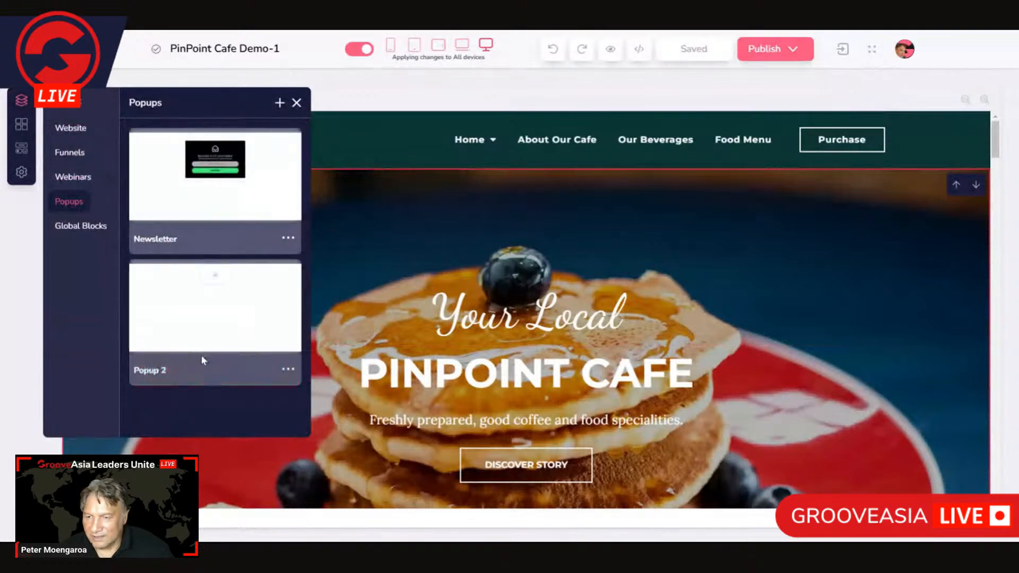
- Open Popup 2 for editing and dismiss the popup list
{"action": "left_click", "coordinate": [290, 375]}
{"action": "left_click", "coordinate": [160, 402]}
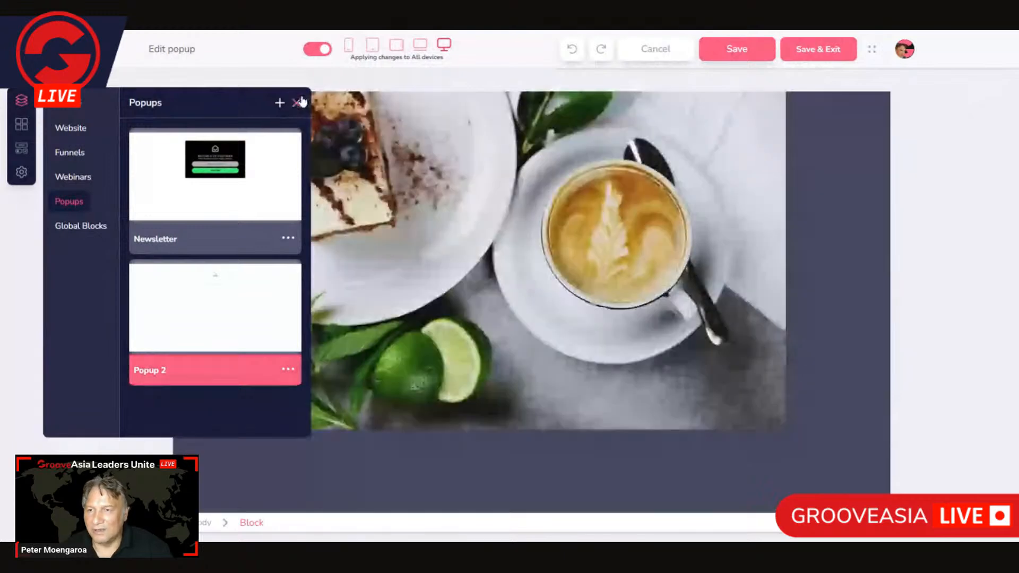
{"action": "left_click", "coordinate": [299, 103]}
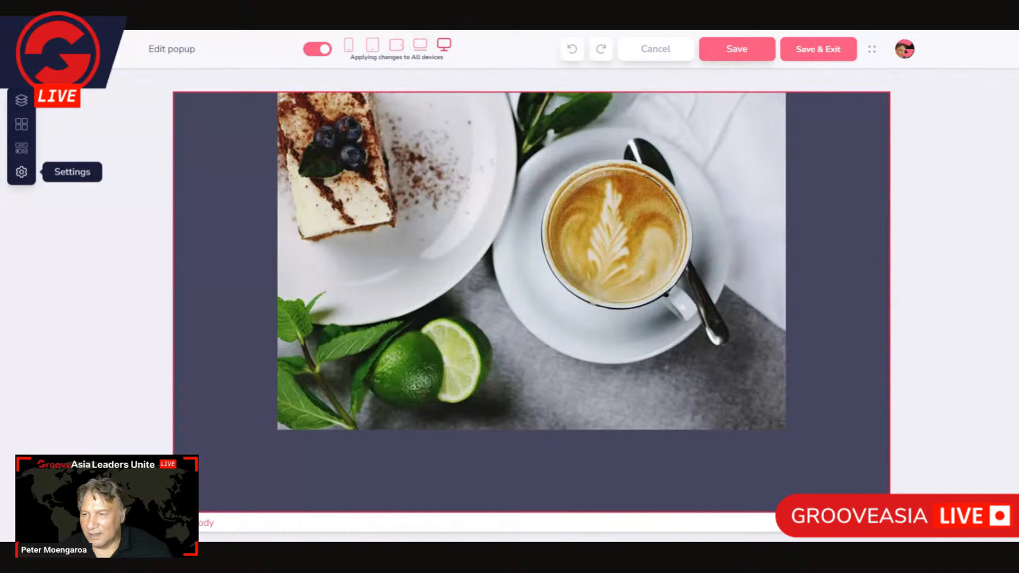
- Set the popup's page name to Latte and its slug to latte in the page information, and save and exit
{"action": "left_click", "coordinate": [22, 172]}
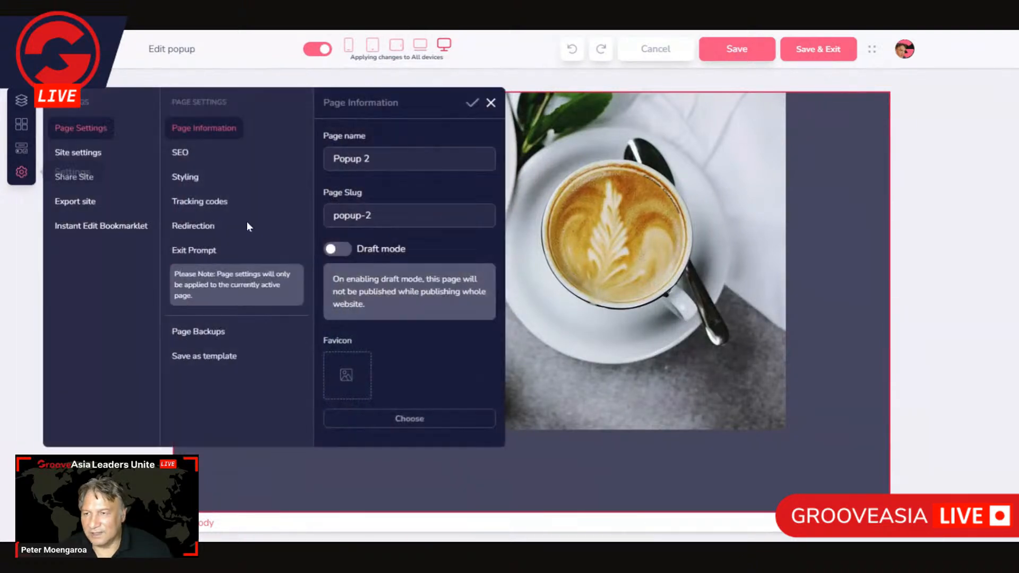
{"action": "double_click", "coordinate": [348, 158]}
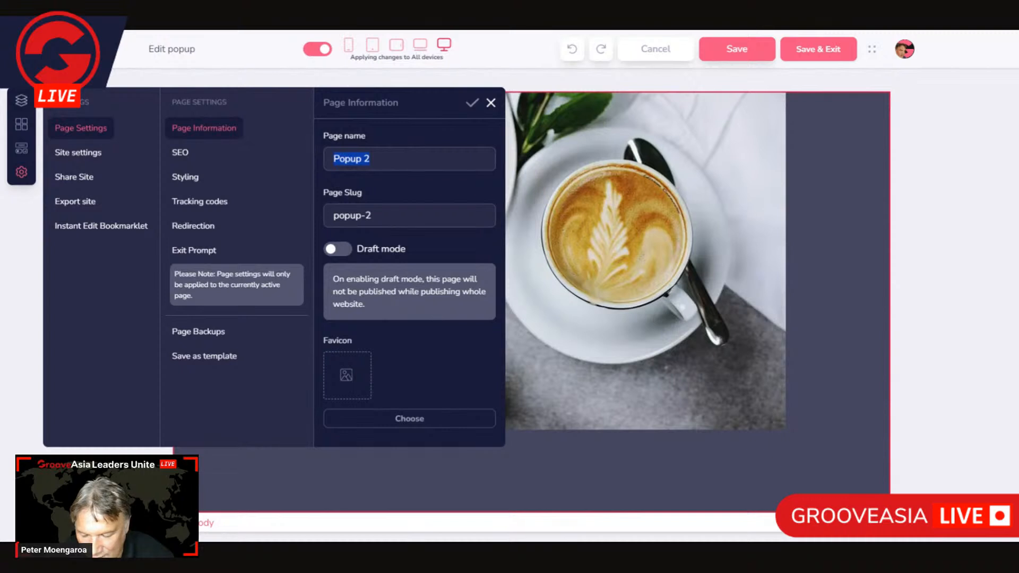
{"action": "type", "text": "Latte"}
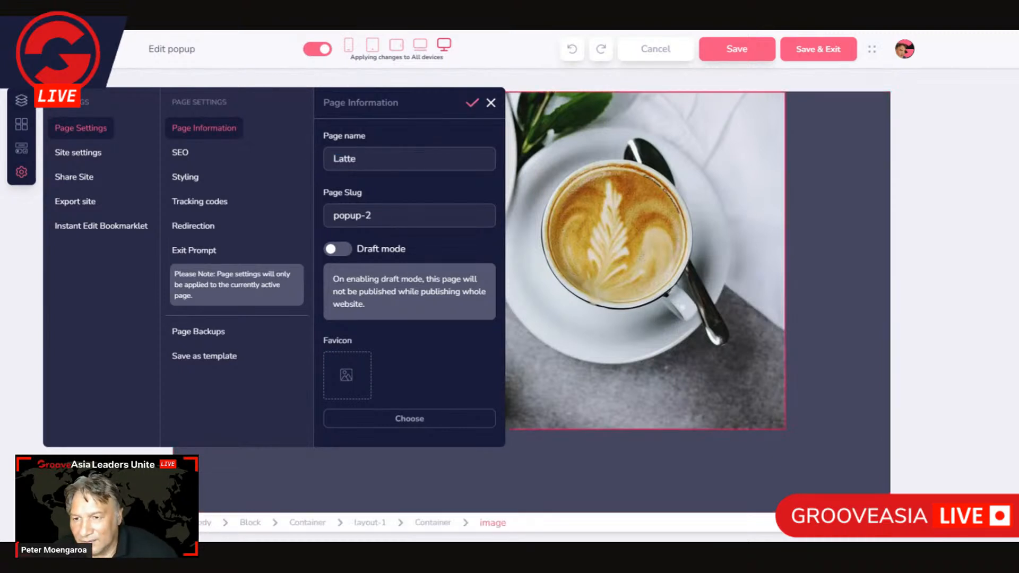
{"action": "left_click_drag", "start_coordinate": [373, 215], "coordinate": [317, 221]}
{"action": "type", "text": "la"}
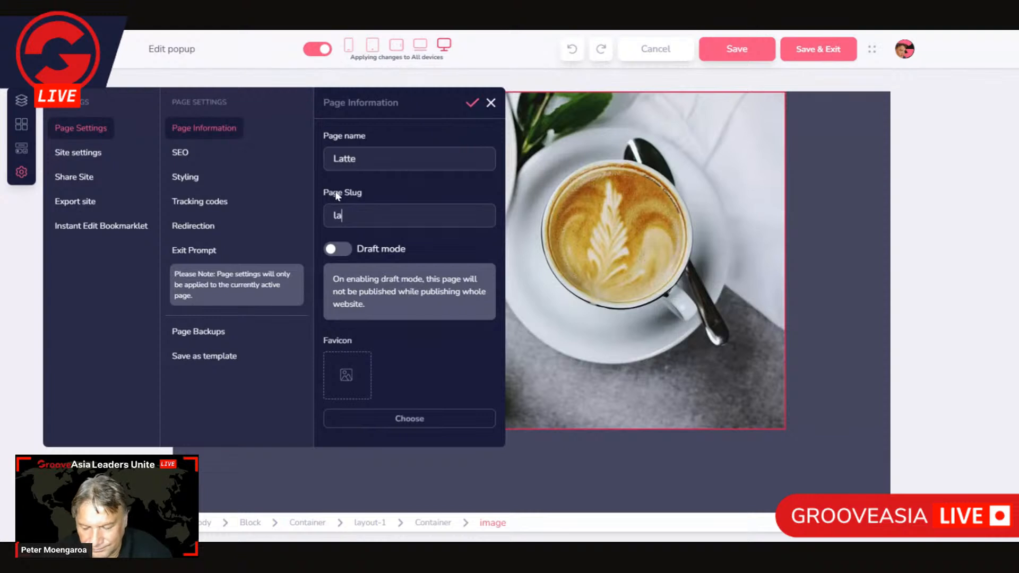
{"action": "type", "text": "tte"}
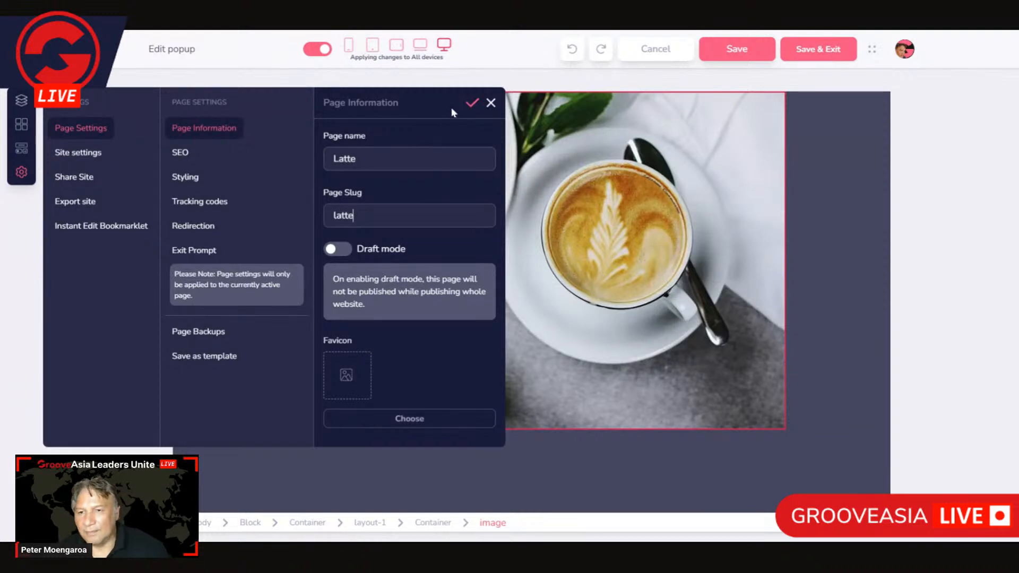
{"action": "left_click", "coordinate": [472, 102]}
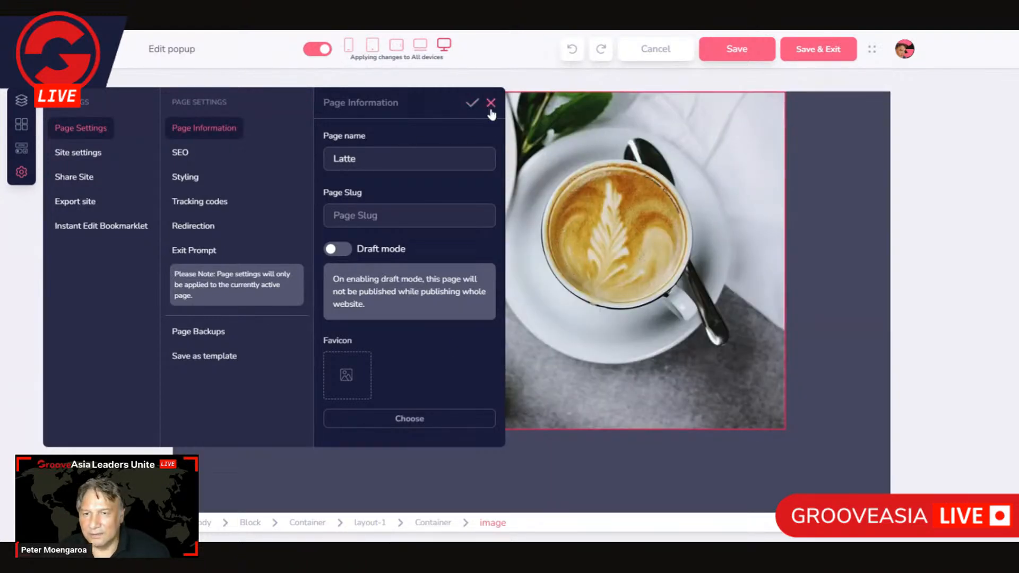
{"action": "left_click", "coordinate": [490, 103]}
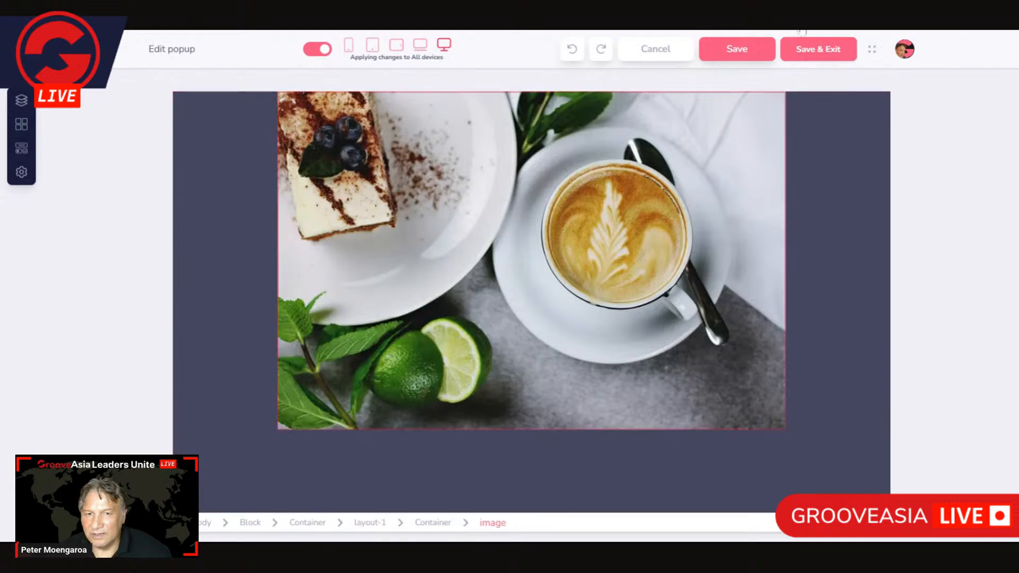
{"action": "left_click", "coordinate": [816, 49]}
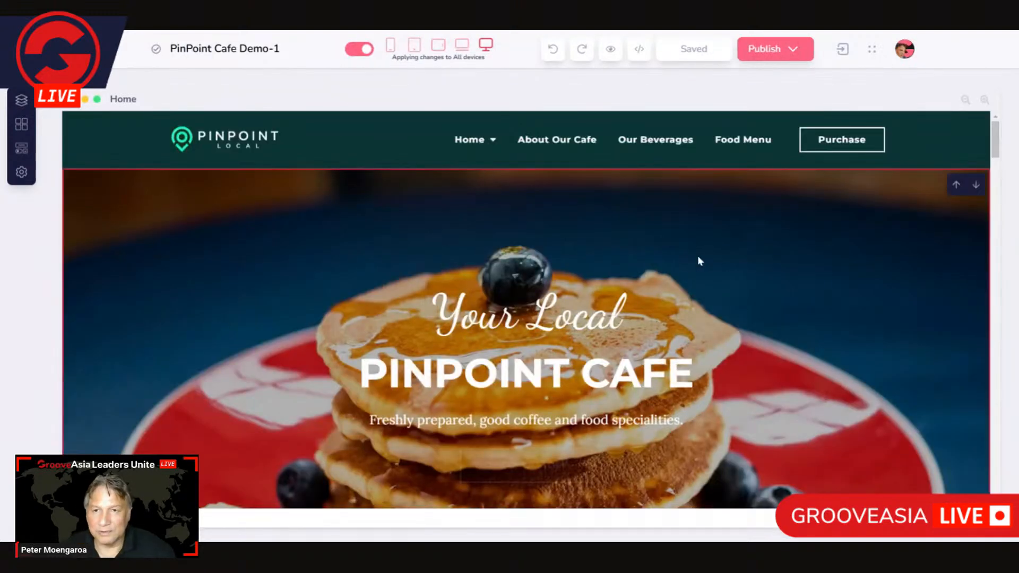
- Look through the Home page down to the Natural Coffee section of the daily menu
{"action": "scroll", "coordinate": [716, 268], "scroll_direction": "down", "scroll_amount": 3}
{"action": "scroll", "coordinate": [673, 268], "scroll_direction": "down", "scroll_amount": 3}
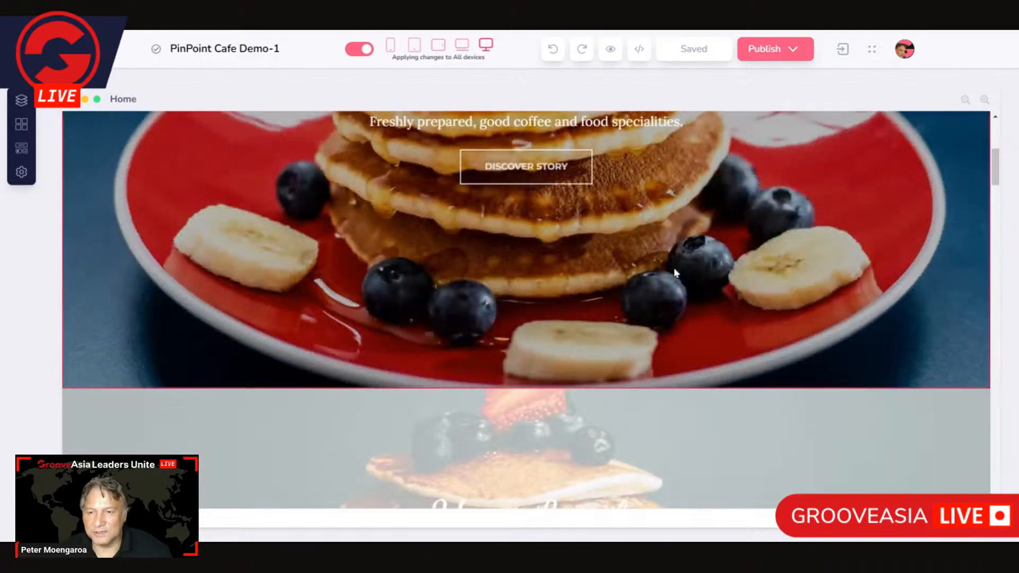
{"action": "scroll", "coordinate": [673, 267], "scroll_direction": "up", "scroll_amount": 6}
{"action": "scroll", "coordinate": [673, 266], "scroll_direction": "down", "scroll_amount": 6}
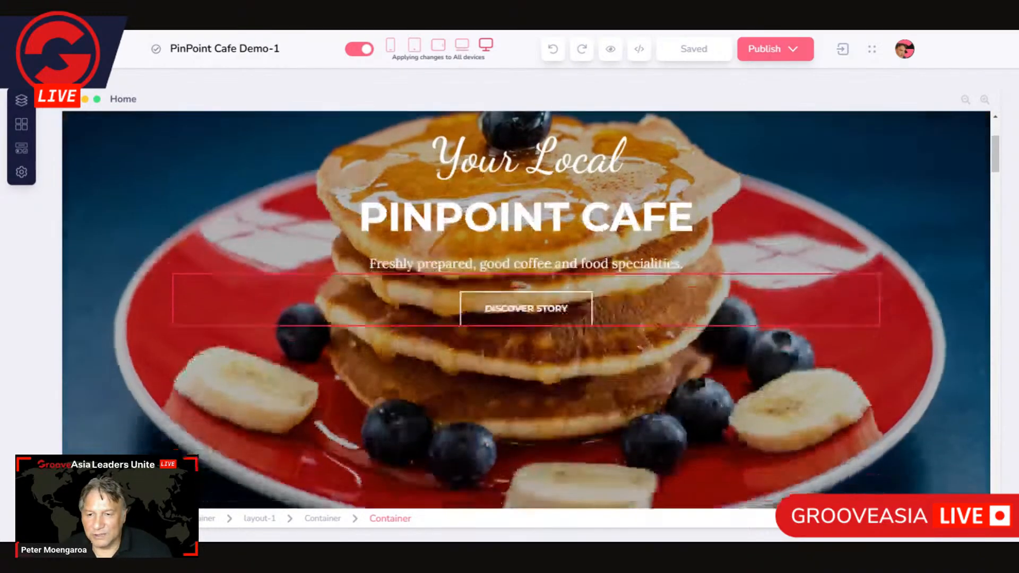
{"action": "scroll", "coordinate": [677, 273], "scroll_direction": "down", "scroll_amount": 5}
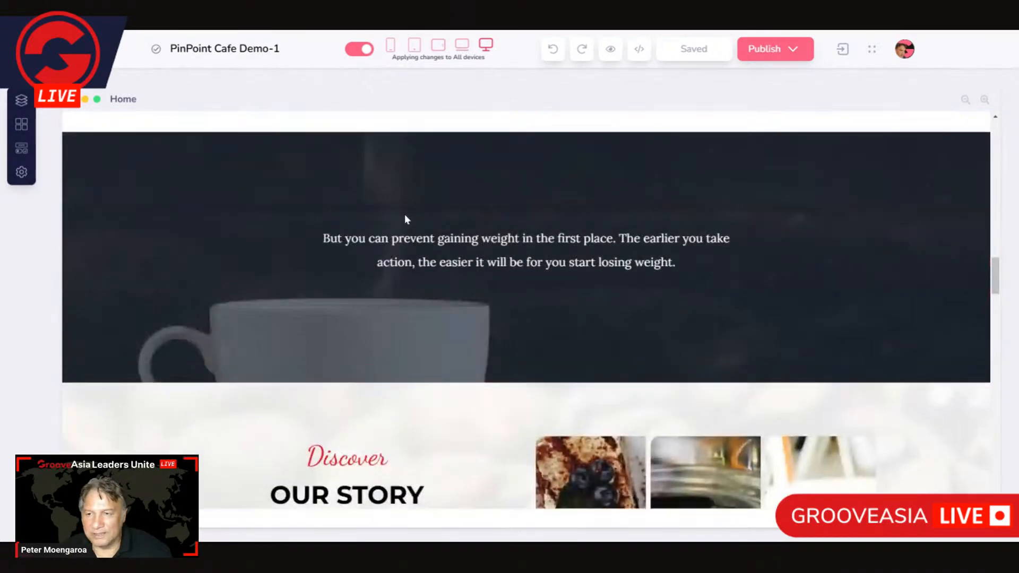
{"action": "scroll", "coordinate": [405, 220], "scroll_direction": "down", "scroll_amount": 10}
{"action": "scroll", "coordinate": [405, 220], "scroll_direction": "down", "scroll_amount": 8}
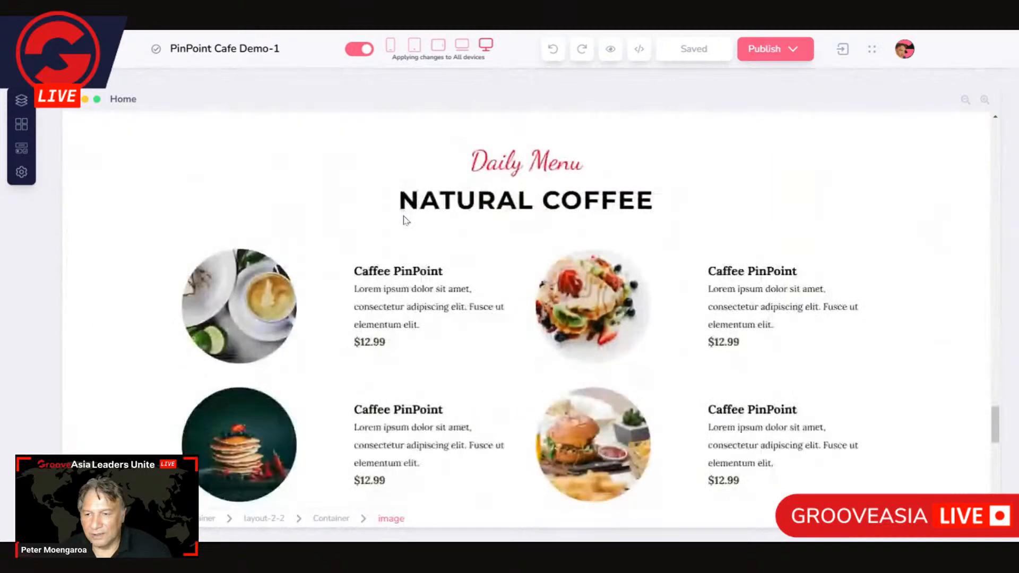
{"action": "scroll", "coordinate": [402, 221], "scroll_direction": "up", "scroll_amount": 1}
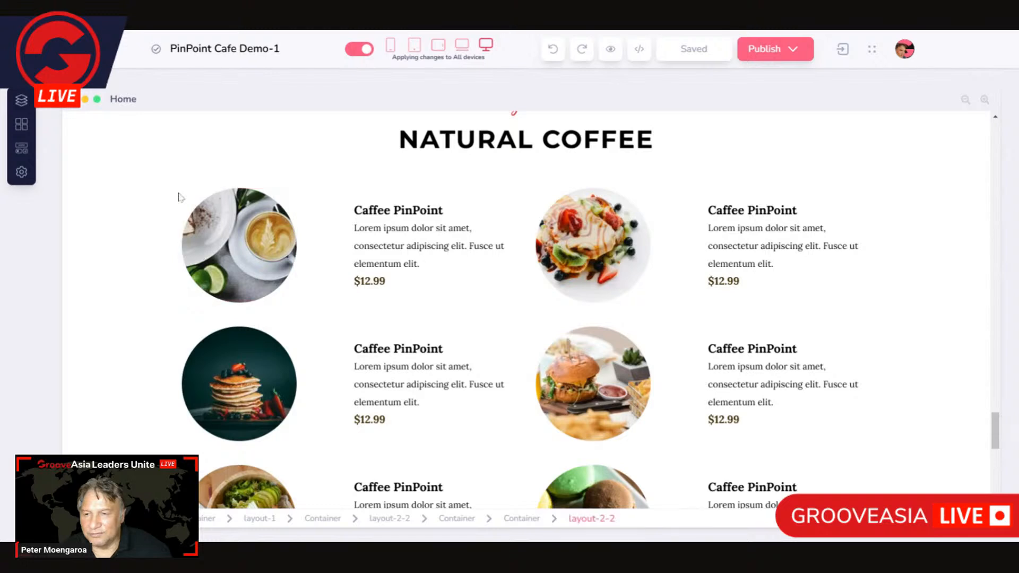
- Open the settings of the Latte popup and go to its page visibility options
{"action": "left_click", "coordinate": [21, 101]}
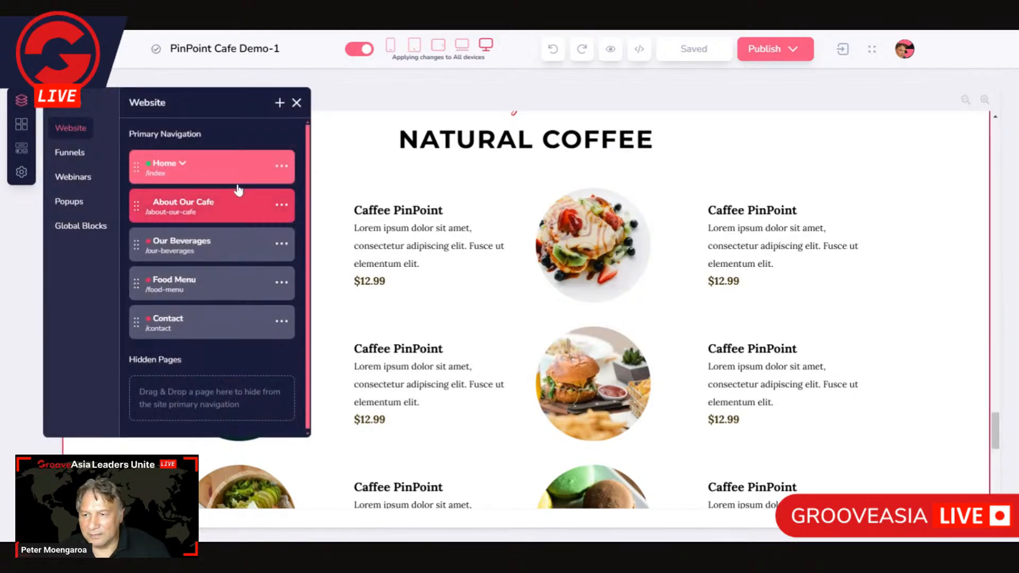
{"action": "left_click", "coordinate": [74, 202]}
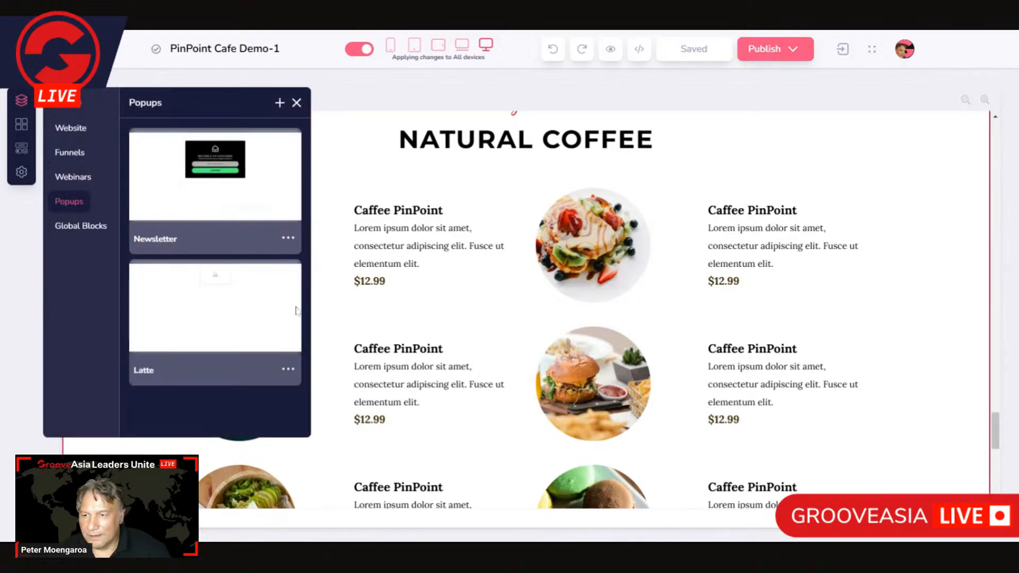
{"action": "left_click", "coordinate": [285, 368]}
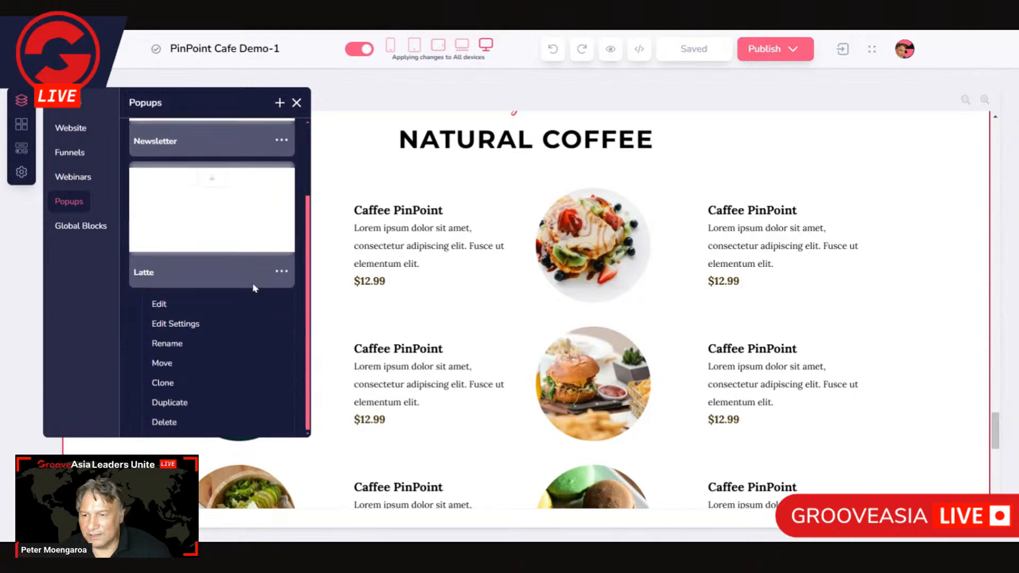
{"action": "left_click", "coordinate": [177, 324]}
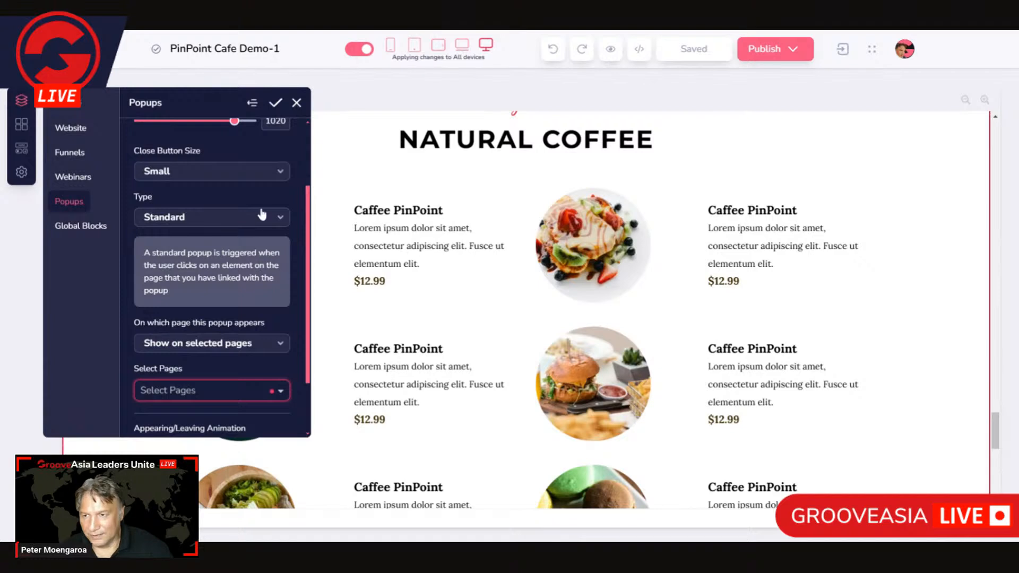
{"action": "scroll", "coordinate": [274, 228], "scroll_direction": "down", "scroll_amount": 2}
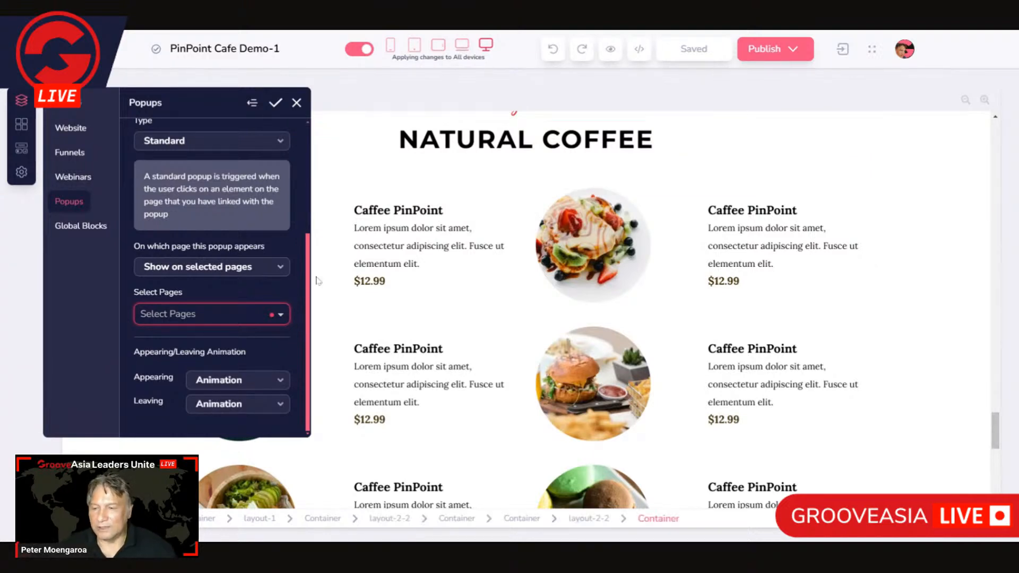
- Set the popup to show on selected pages with Home as the chosen page, apply the settings and dismiss the popup list
{"action": "left_click", "coordinate": [279, 269]}
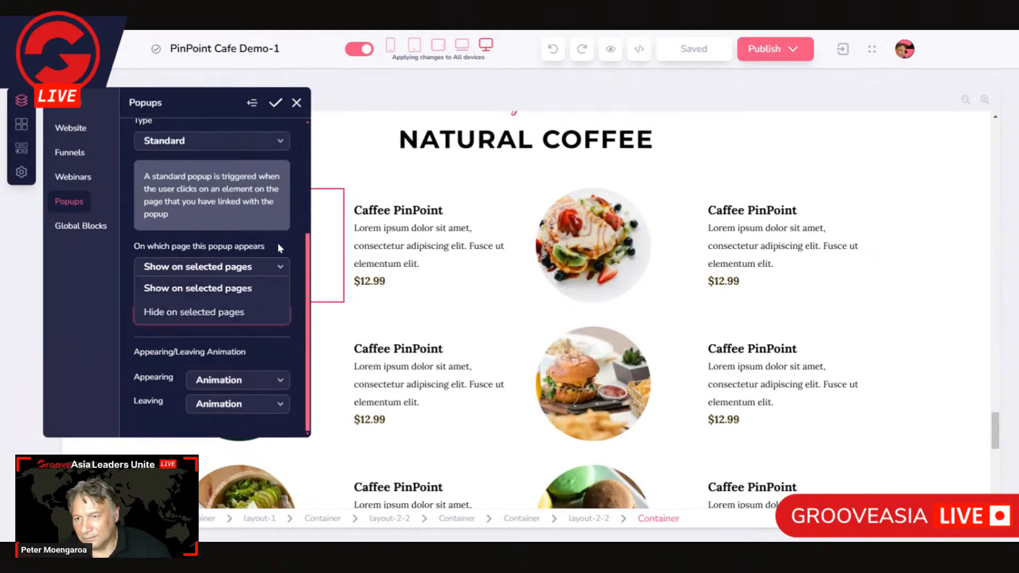
{"action": "left_click", "coordinate": [259, 286]}
{"action": "left_click", "coordinate": [281, 316]}
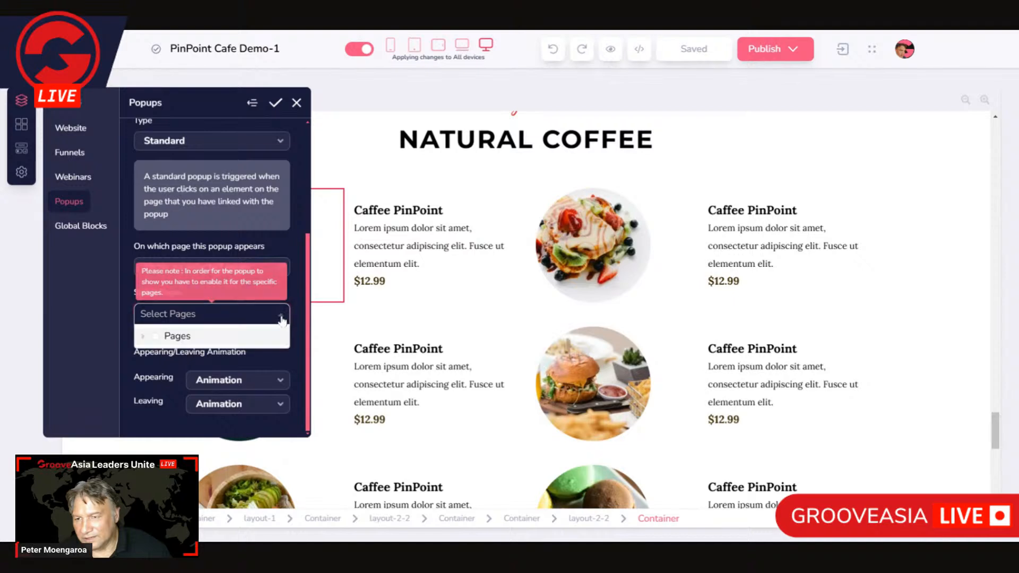
{"action": "left_click", "coordinate": [143, 338]}
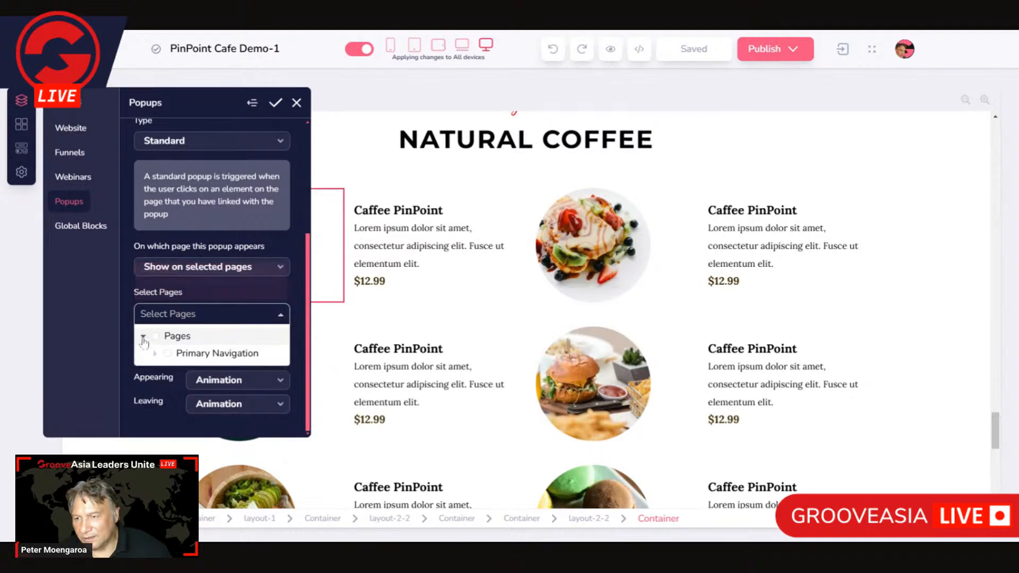
{"action": "left_click", "coordinate": [155, 356]}
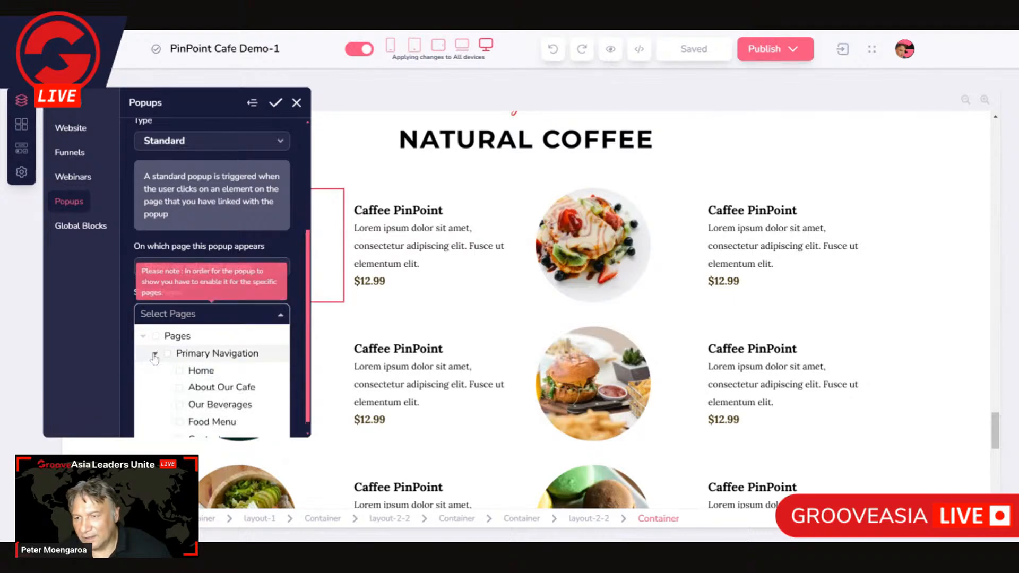
{"action": "left_click", "coordinate": [202, 372]}
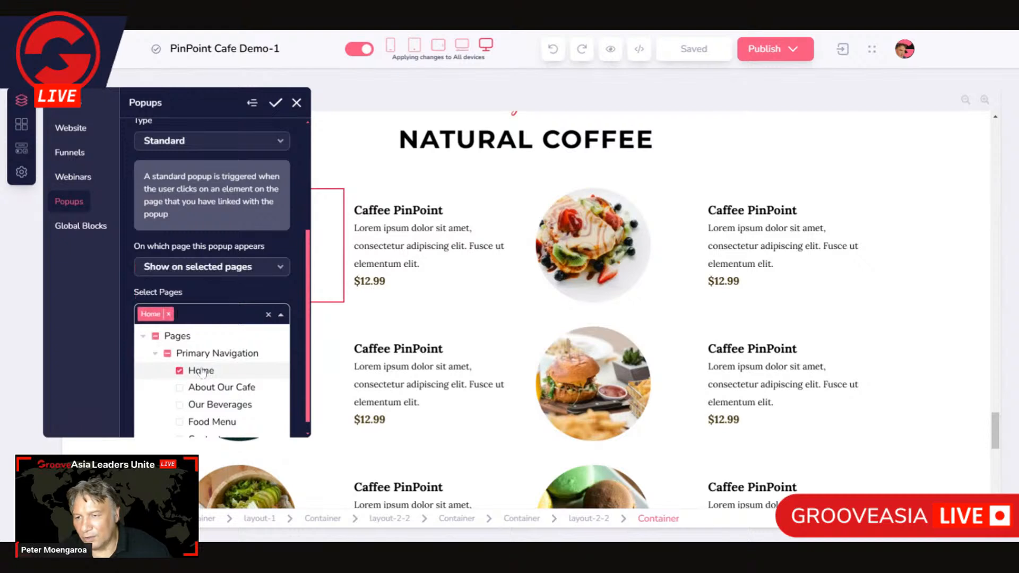
{"action": "left_click", "coordinate": [292, 297]}
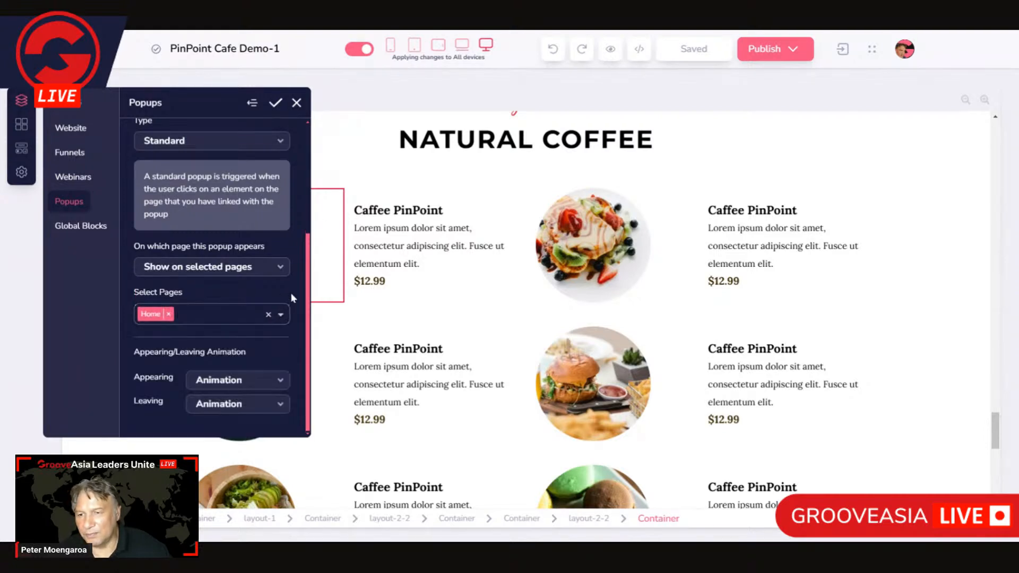
{"action": "left_click", "coordinate": [274, 106]}
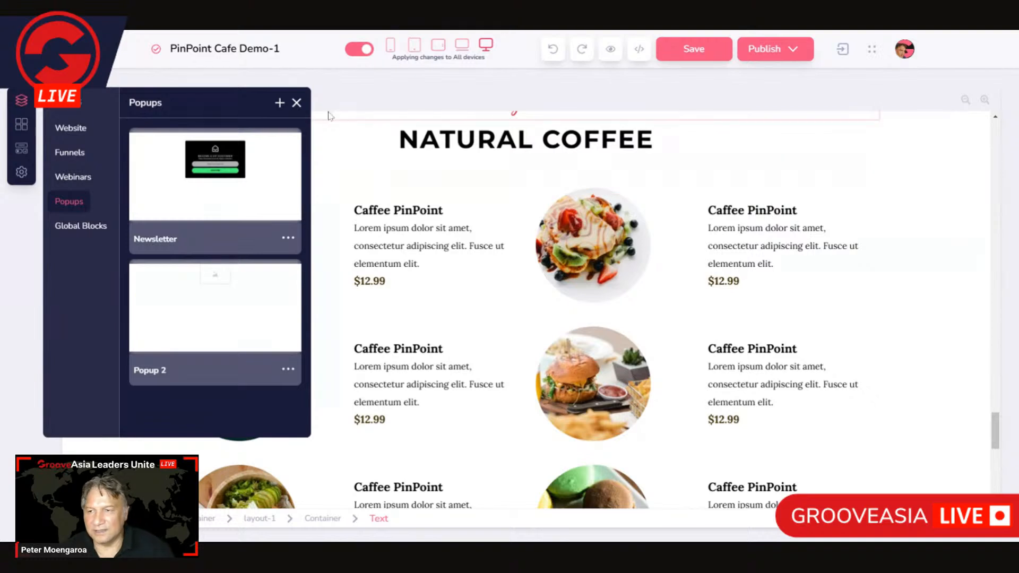
{"action": "left_click", "coordinate": [296, 104]}
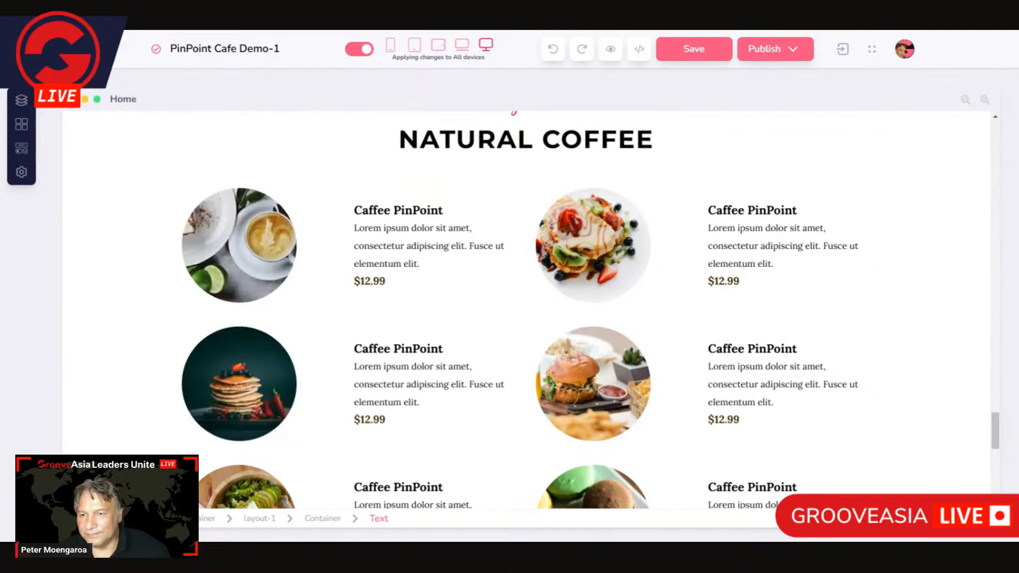
- Open the settings of the round latte image in the Natural Coffee section and set its link target to Popup
{"action": "left_click", "coordinate": [260, 283]}
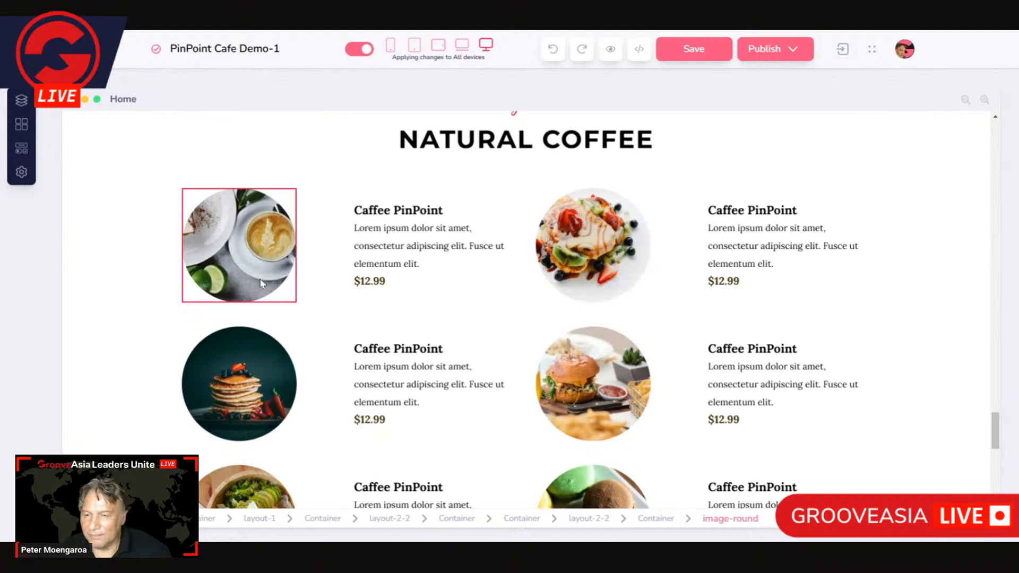
{"action": "left_click", "coordinate": [263, 287]}
{"action": "left_click", "coordinate": [231, 284]}
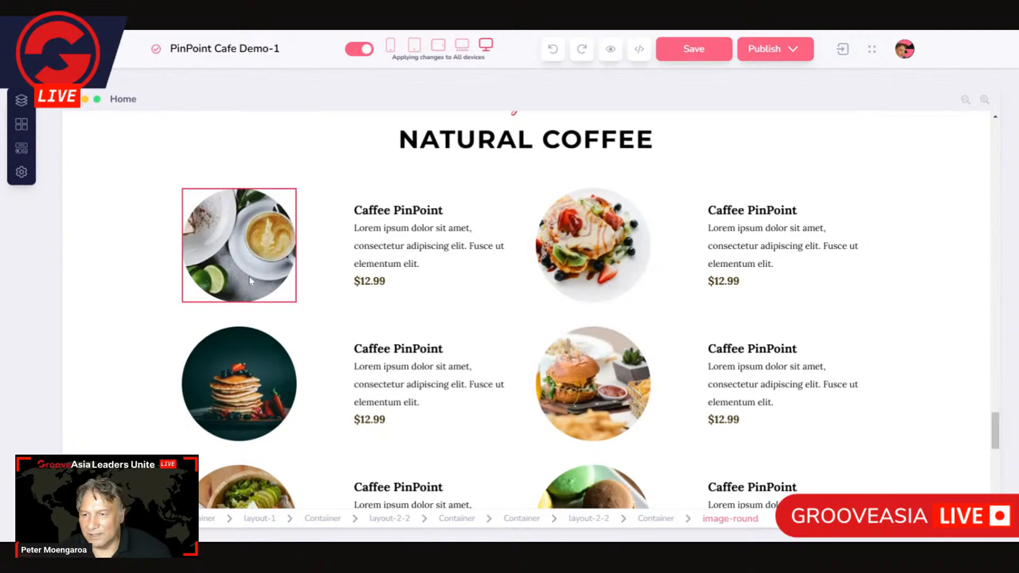
{"action": "left_click", "coordinate": [250, 276]}
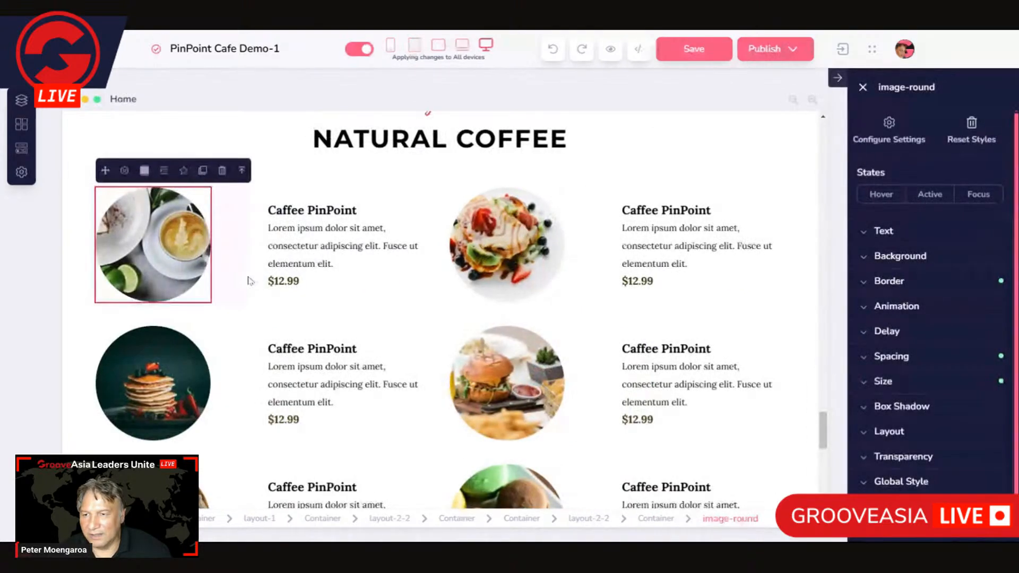
{"action": "left_click", "coordinate": [124, 175]}
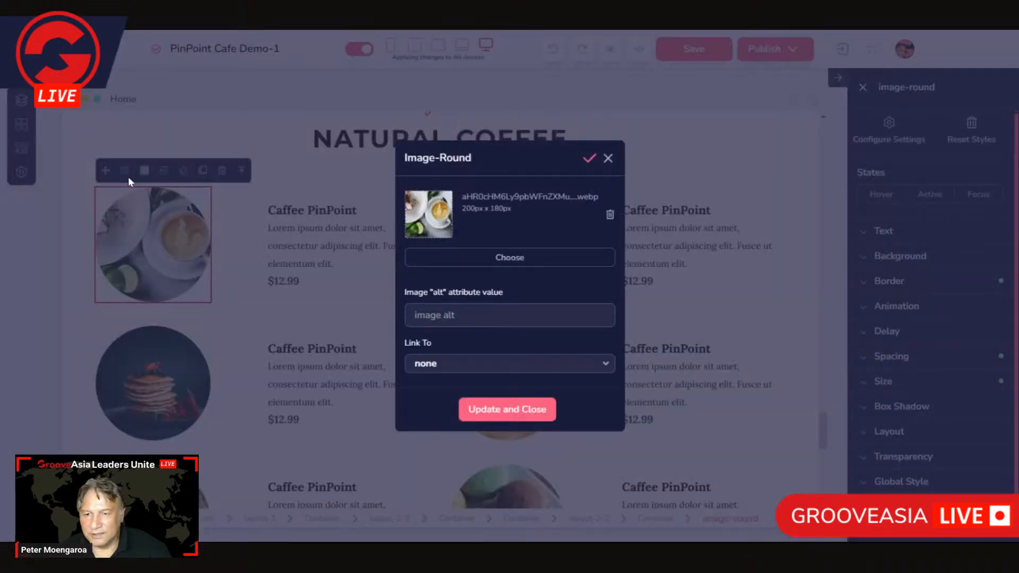
{"action": "left_click", "coordinate": [455, 364]}
{"action": "scroll", "coordinate": [613, 317], "scroll_direction": "down", "scroll_amount": 2}
{"action": "scroll", "coordinate": [474, 346], "scroll_direction": "down", "scroll_amount": 2}
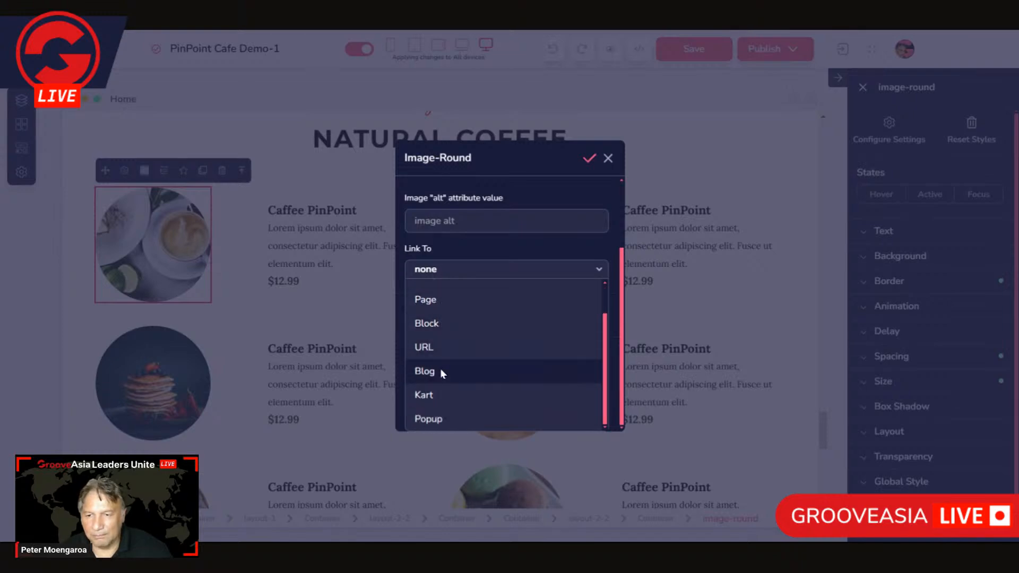
{"action": "left_click", "coordinate": [431, 419]}
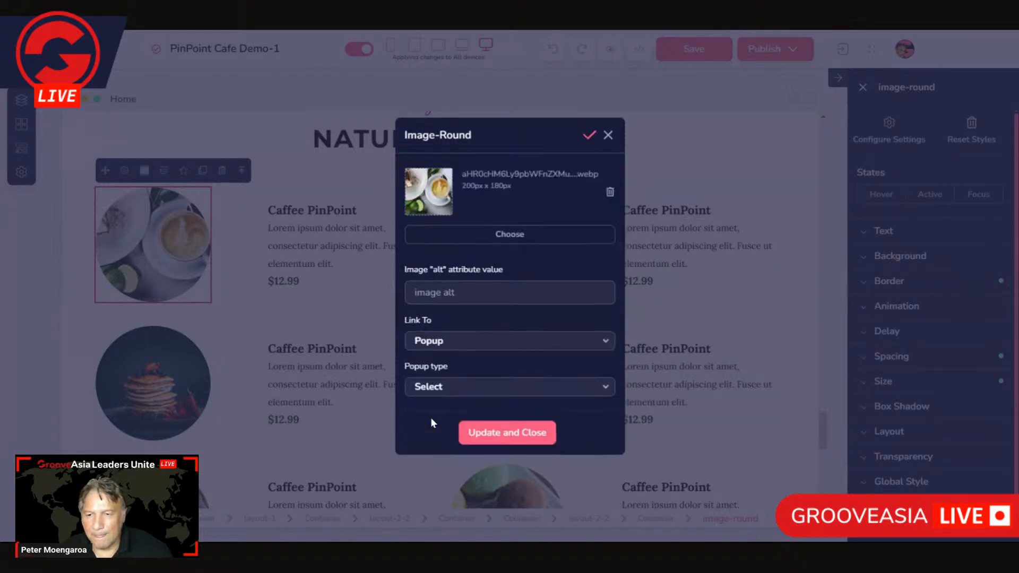
- Set the image link's popup type to Regular and its popup to Popup 2, and update the image
{"action": "left_click", "coordinate": [460, 391]}
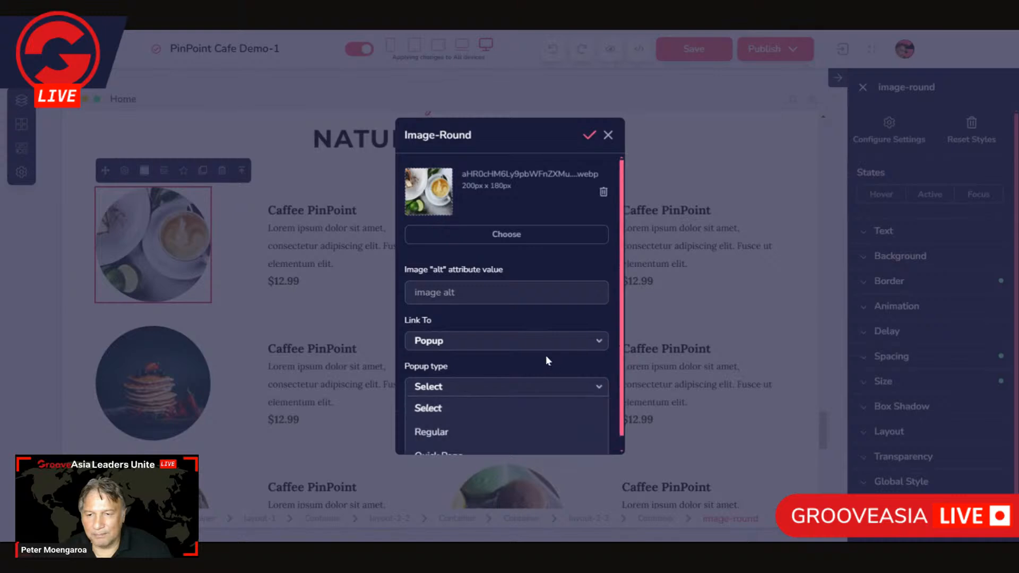
{"action": "left_click", "coordinate": [438, 419]}
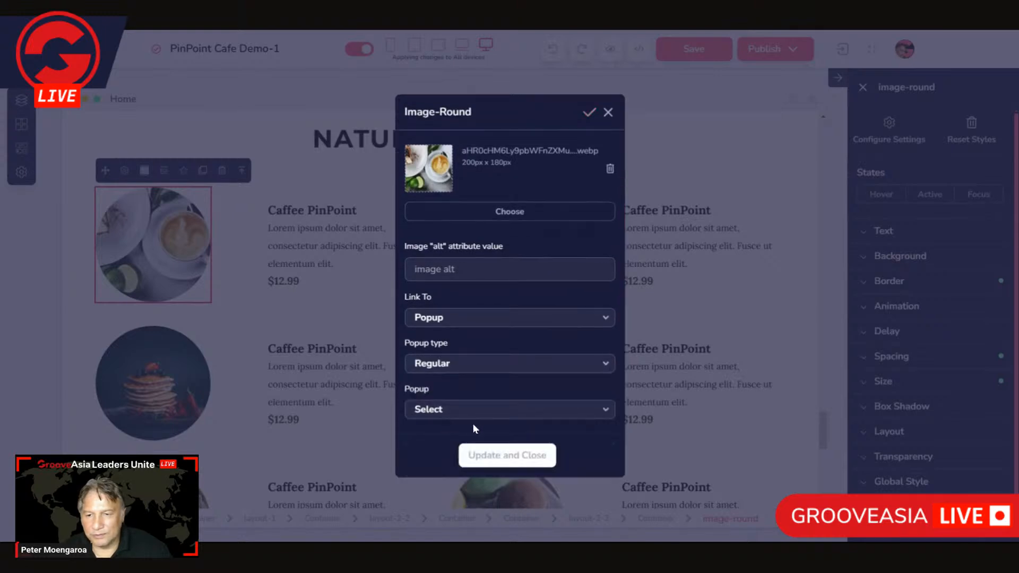
{"action": "left_click", "coordinate": [434, 410]}
{"action": "scroll", "coordinate": [555, 378], "scroll_direction": "down", "scroll_amount": 1}
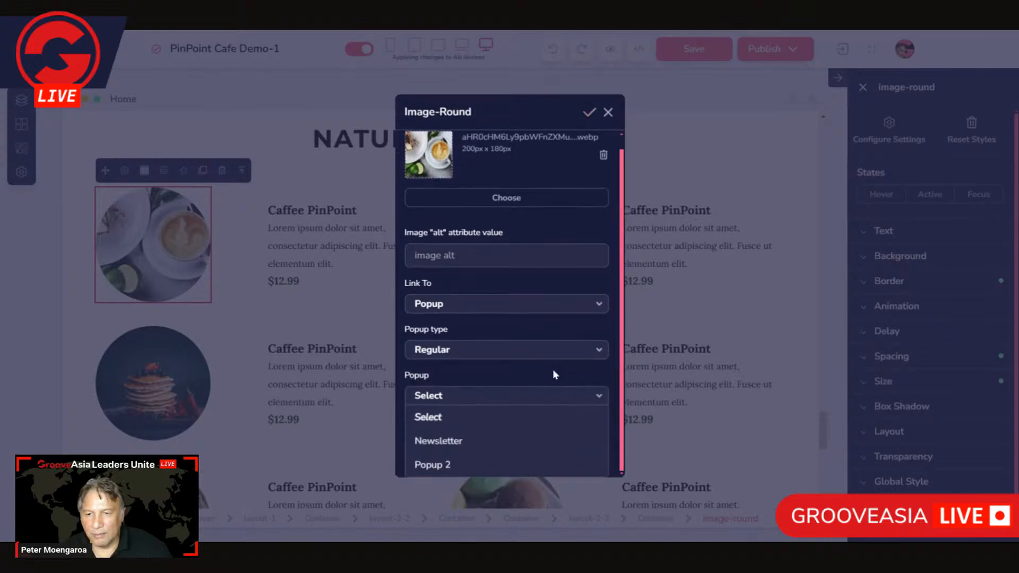
{"action": "left_click", "coordinate": [440, 465]}
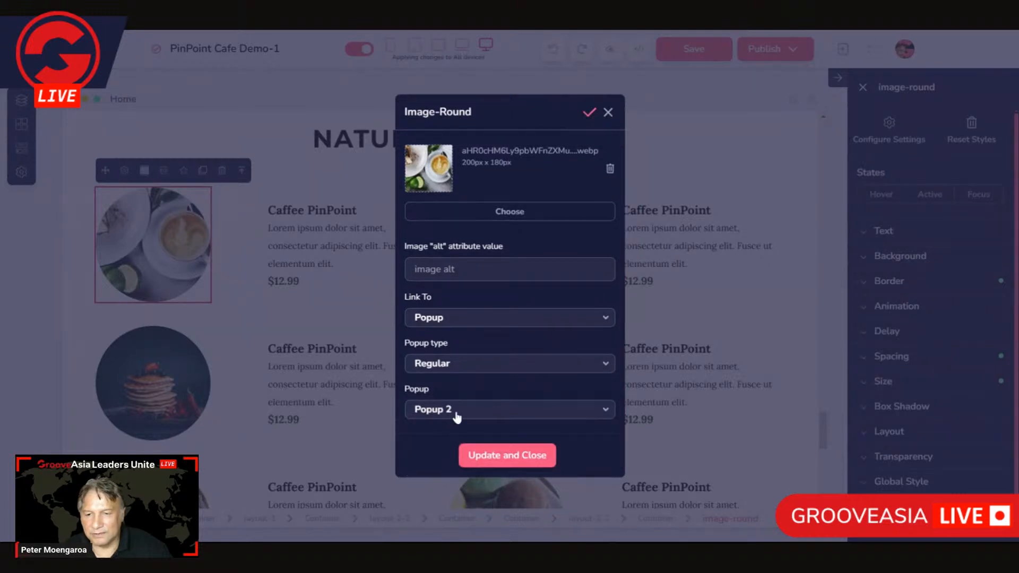
{"action": "left_click", "coordinate": [487, 463]}
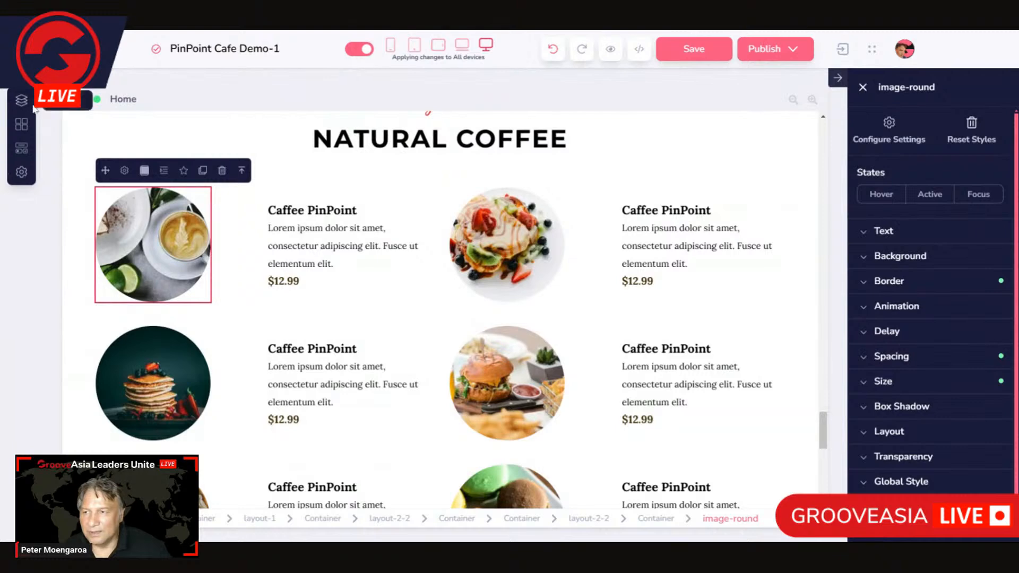
- Rename Popup 2 as Latte in the site's popup list
{"action": "left_click", "coordinate": [23, 102]}
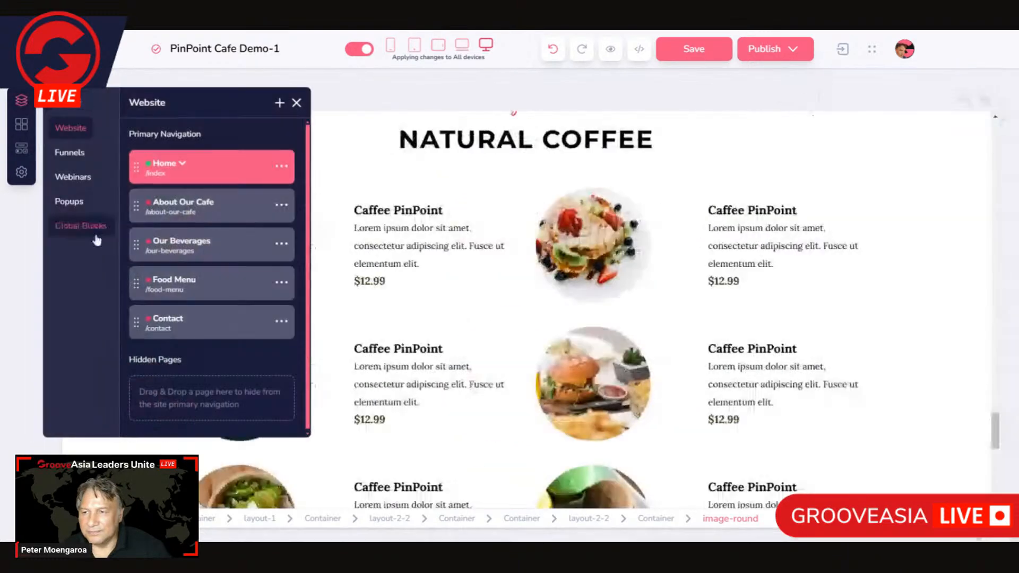
{"action": "left_click", "coordinate": [70, 204]}
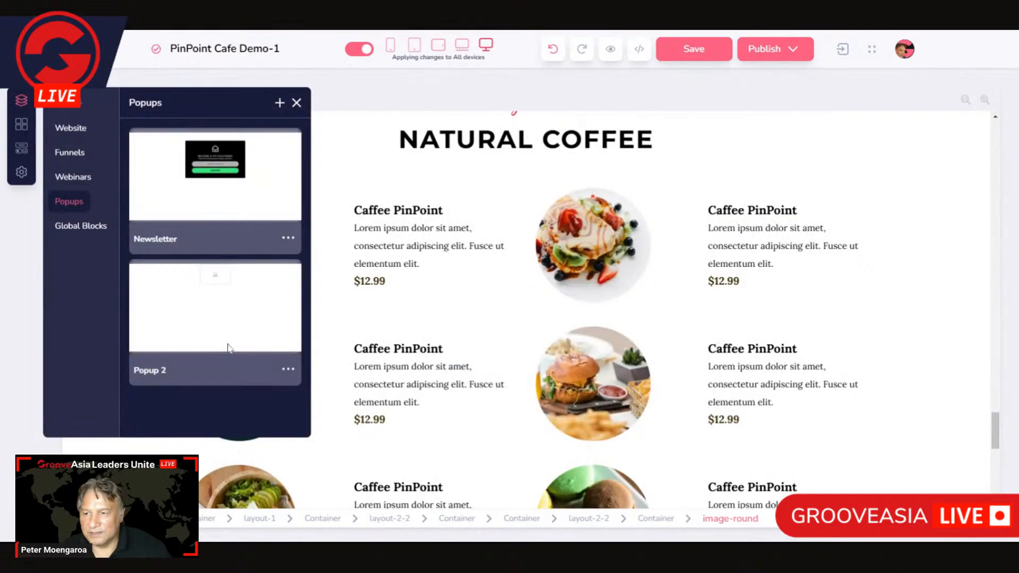
{"action": "left_click", "coordinate": [285, 372]}
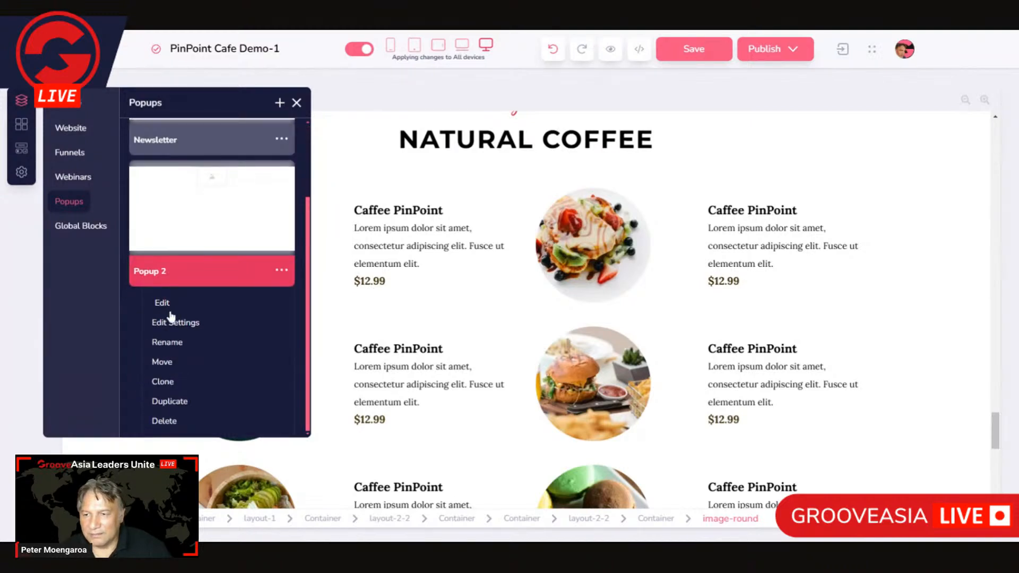
{"action": "left_click", "coordinate": [168, 342]}
{"action": "triple_click", "coordinate": [164, 372]}
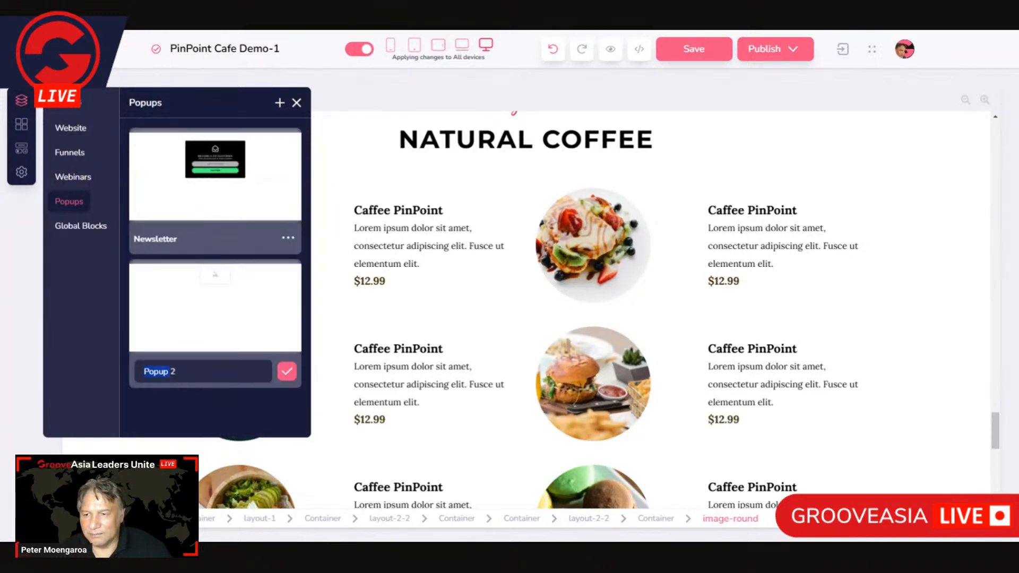
{"action": "type", "text": "Lat`t"}
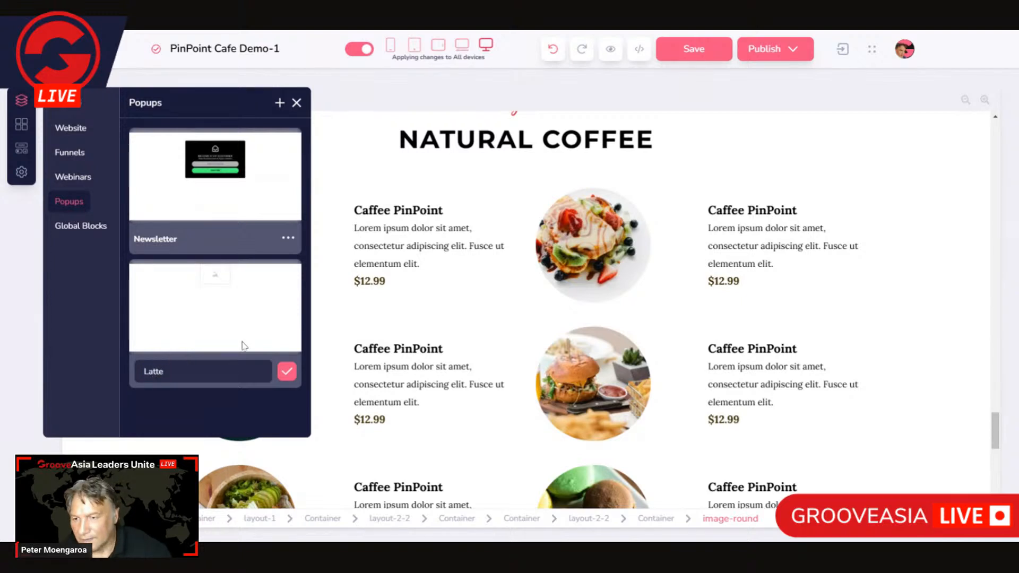
{"action": "left_click", "coordinate": [287, 372]}
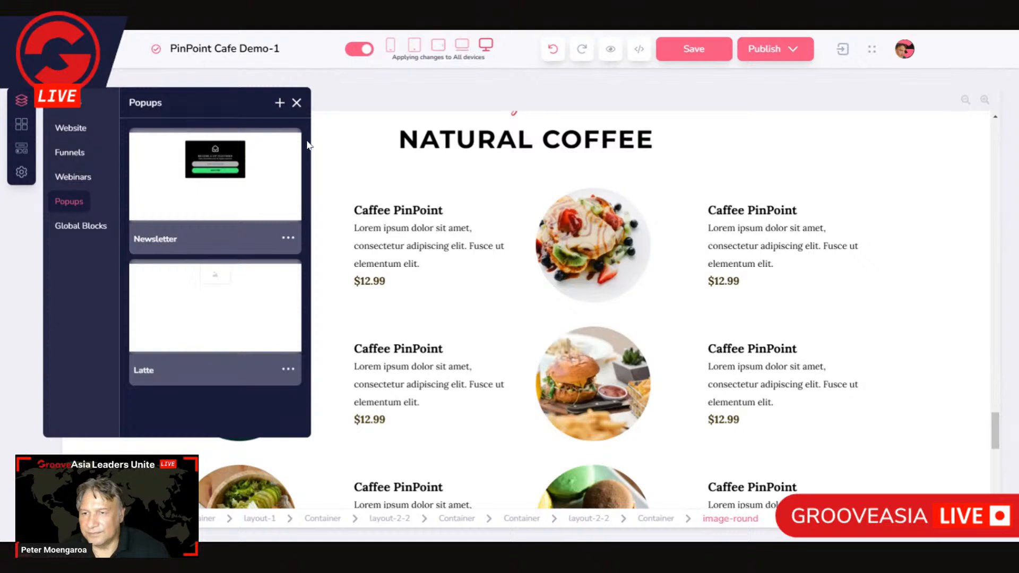
- Dismiss the popup list, check that the round latte image's link uses the Latte popup, and update the image
{"action": "left_click", "coordinate": [296, 104]}
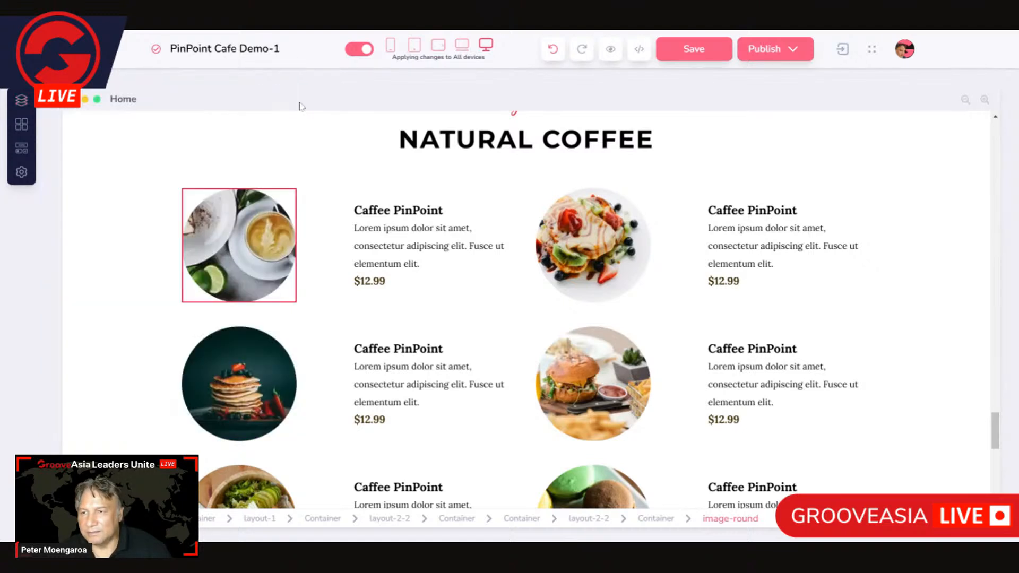
{"action": "left_click", "coordinate": [256, 271]}
{"action": "left_click", "coordinate": [125, 174]}
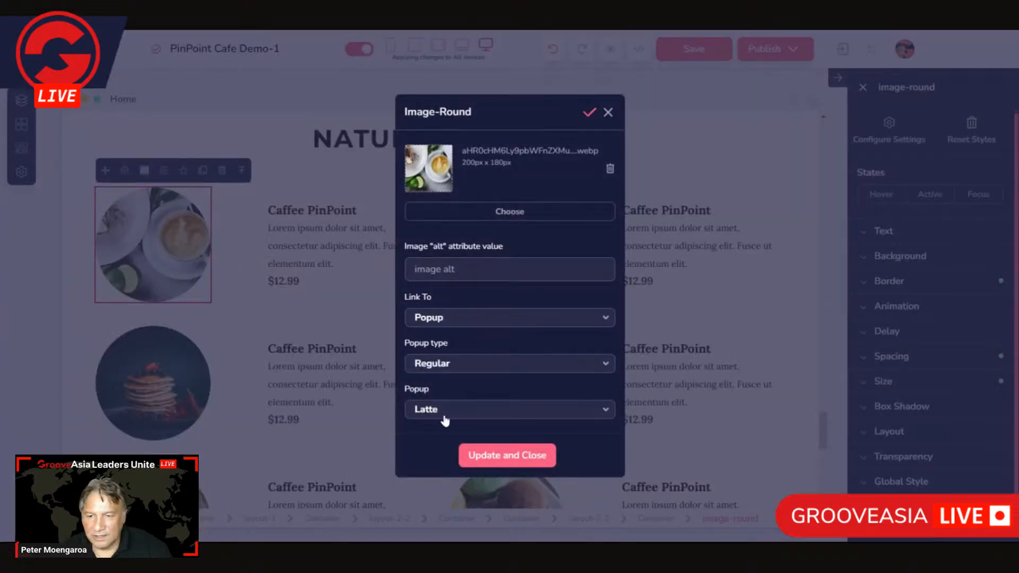
{"action": "left_click", "coordinate": [497, 458]}
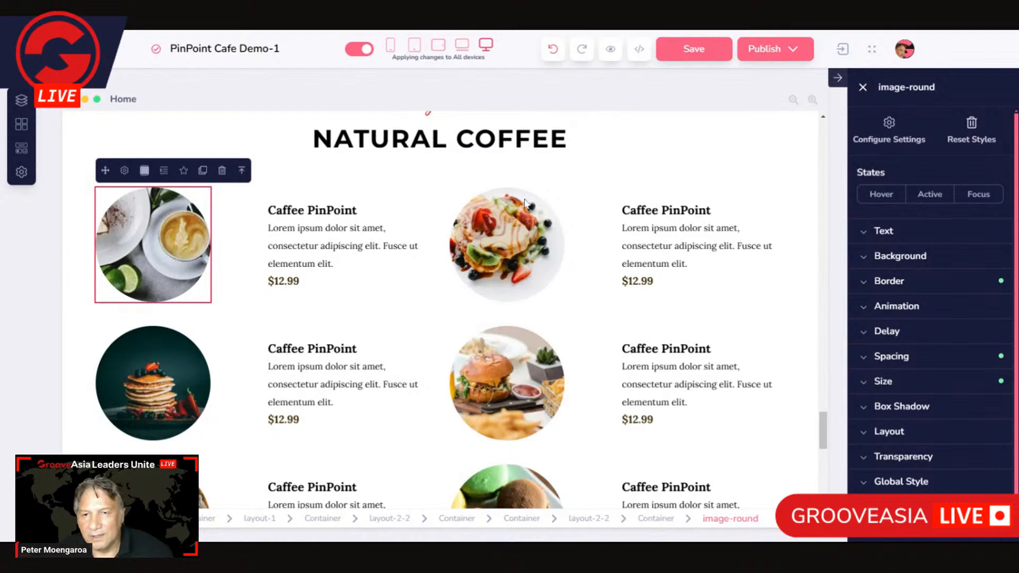
- Preview the site, dismiss the newsletter popup and examine the Natural Coffee section before returning to the editor
{"action": "left_click", "coordinate": [611, 53]}
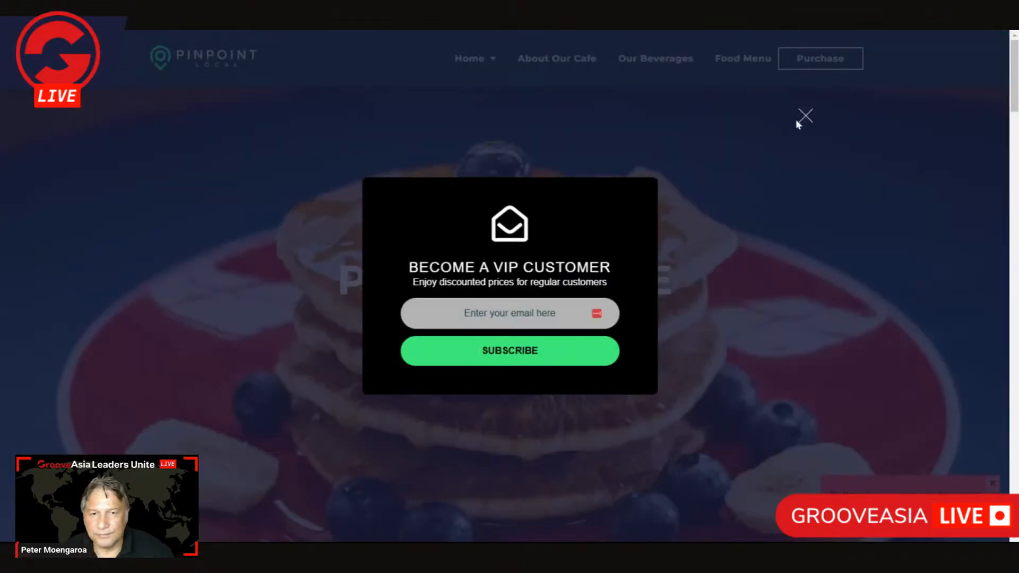
{"action": "left_click", "coordinate": [805, 117]}
{"action": "scroll", "coordinate": [512, 267], "scroll_direction": "down", "scroll_amount": 15}
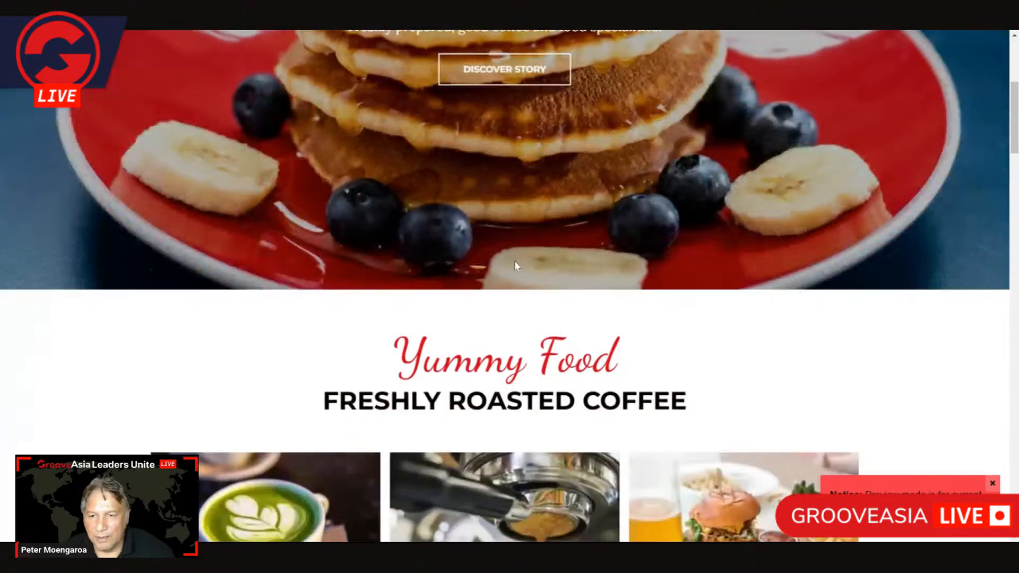
{"action": "scroll", "coordinate": [510, 266], "scroll_direction": "down", "scroll_amount": 8}
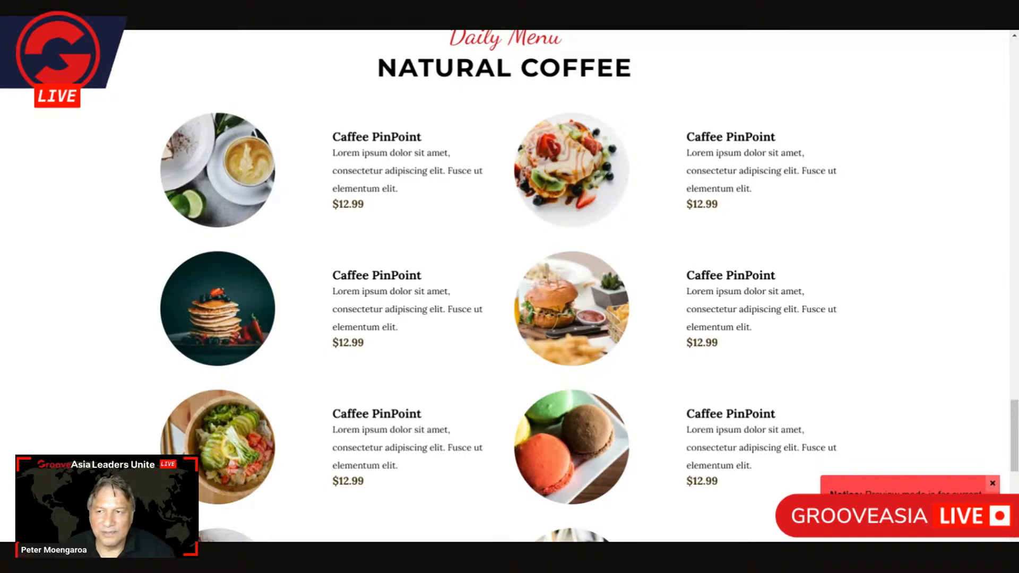
{"action": "key", "text": "Escape"}
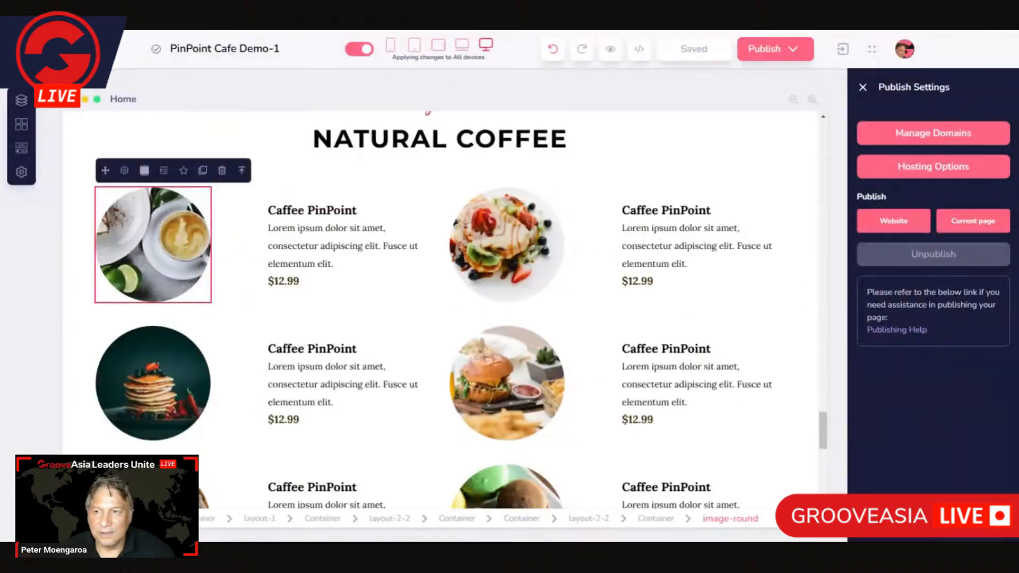
- Recheck and update the latte image's popup link, and open the Latte popup's settings at its page options
{"action": "left_click", "coordinate": [124, 171]}
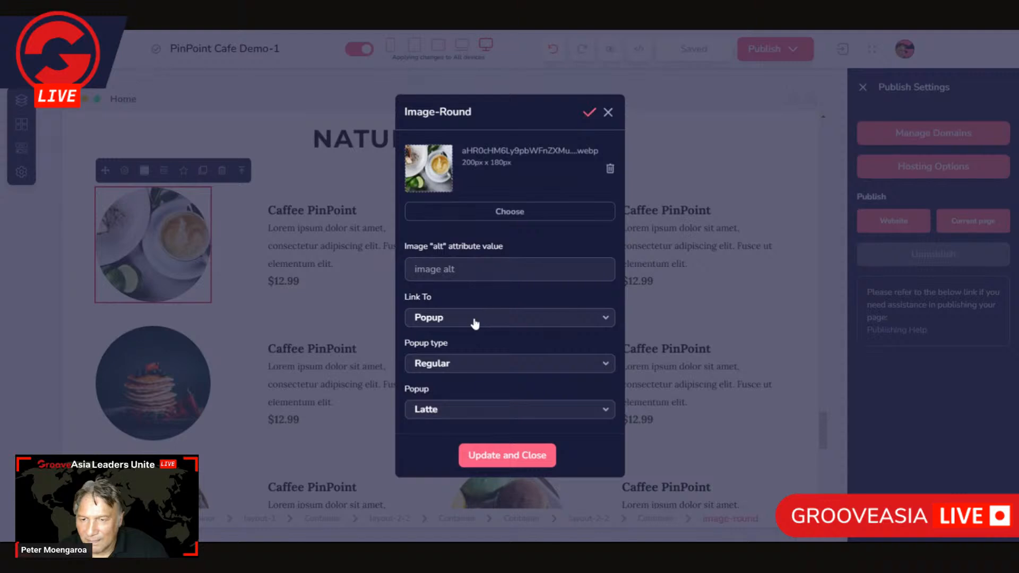
{"action": "left_click", "coordinate": [510, 457]}
{"action": "left_click", "coordinate": [21, 100]}
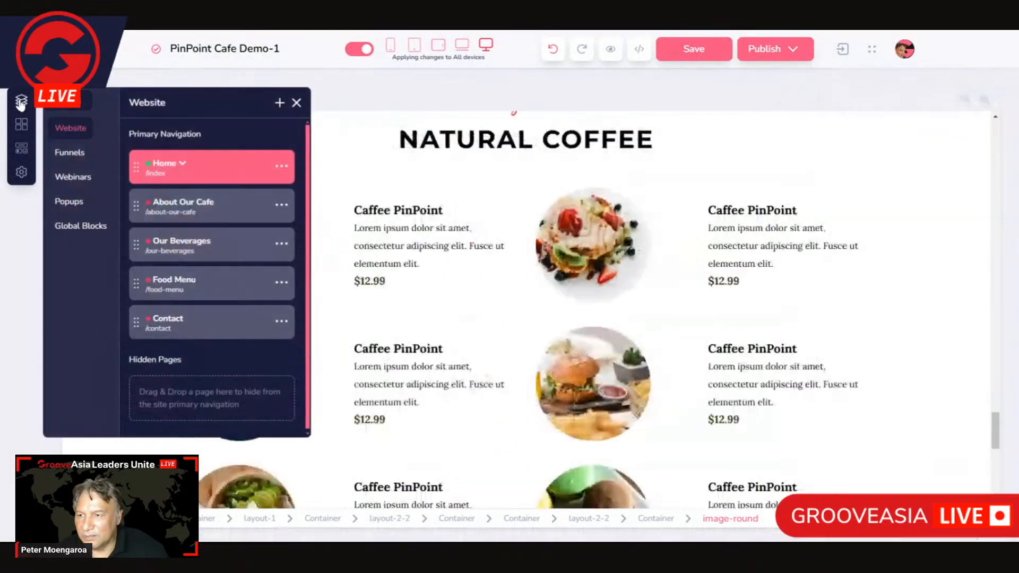
{"action": "left_click", "coordinate": [69, 202]}
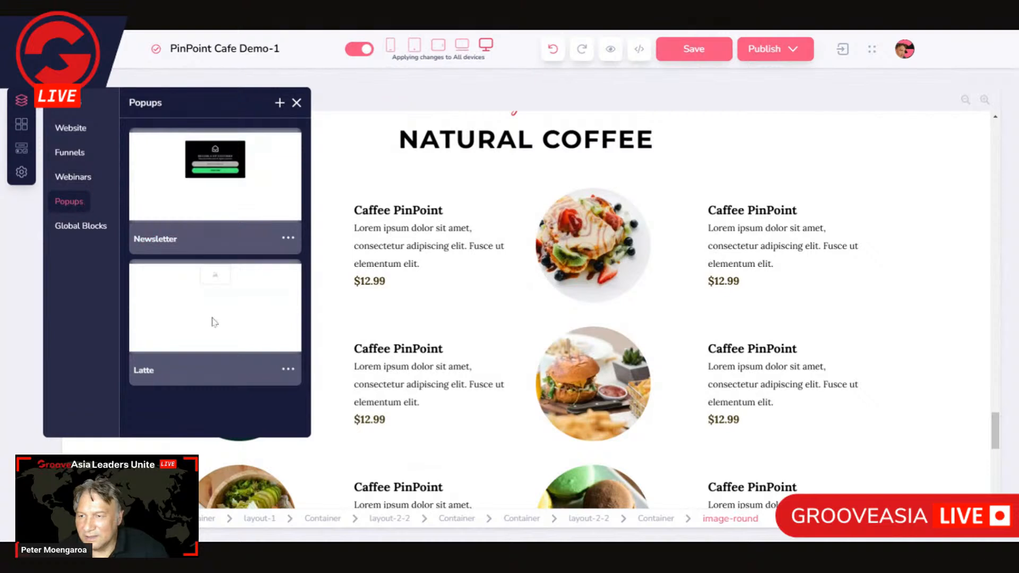
{"action": "left_click", "coordinate": [287, 371]}
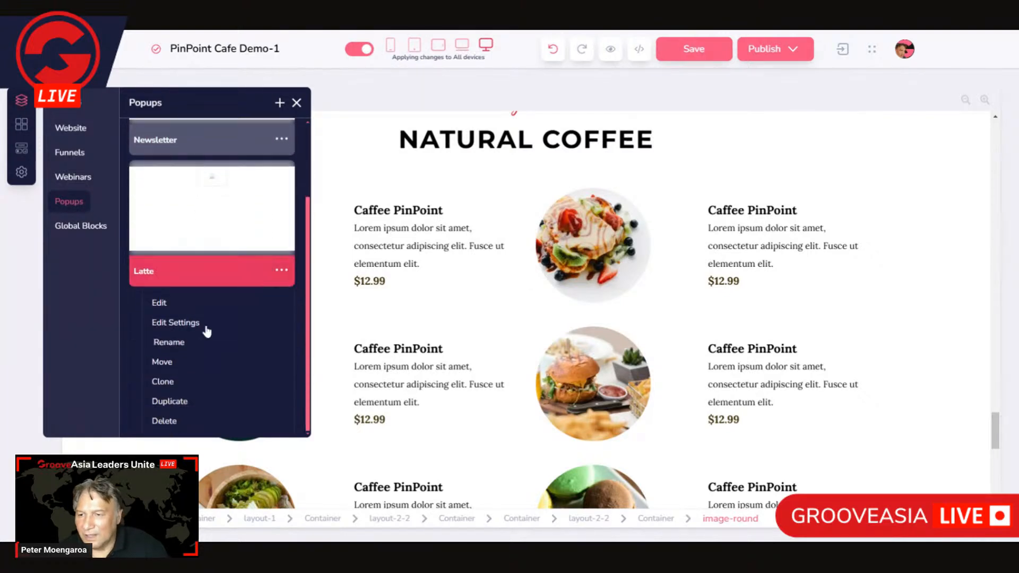
{"action": "left_click", "coordinate": [191, 322]}
{"action": "scroll", "coordinate": [235, 329], "scroll_direction": "down", "scroll_amount": 2}
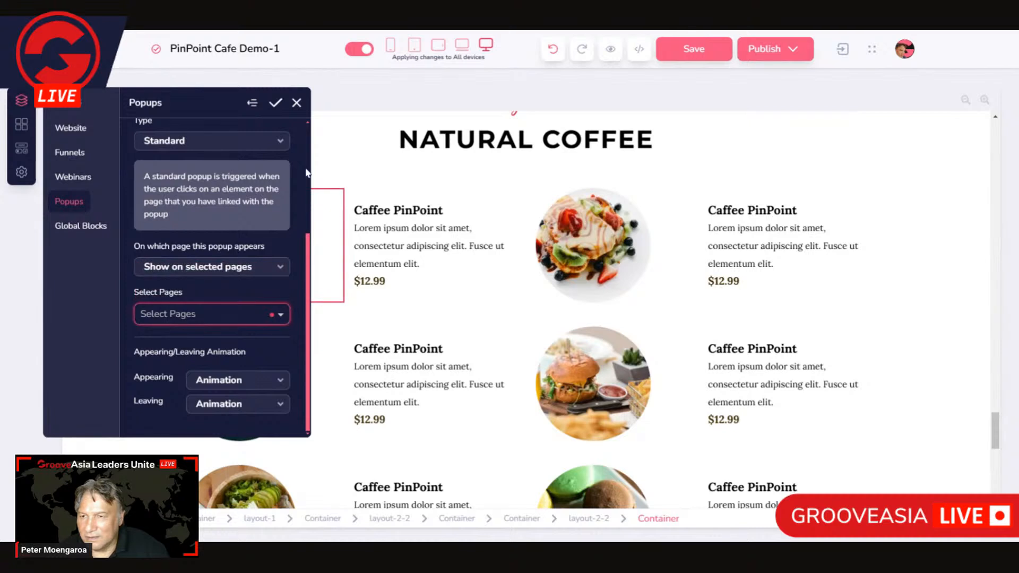
- Select Home under Primary Navigation as the Latte popup's page, apply the settings and dismiss the popup list
{"action": "mouse_move", "coordinate": [274, 313]}
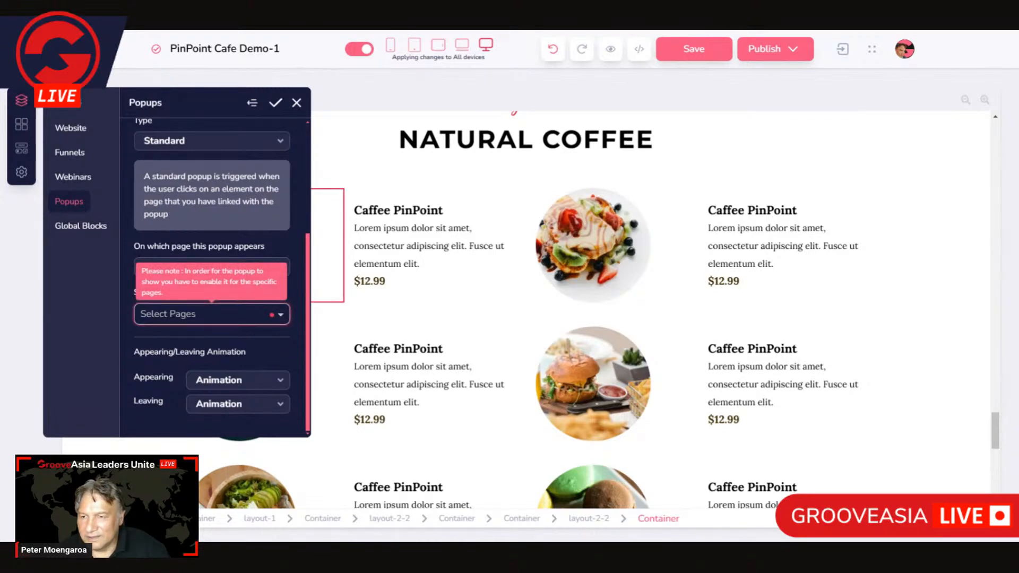
{"action": "left_click", "coordinate": [281, 318]}
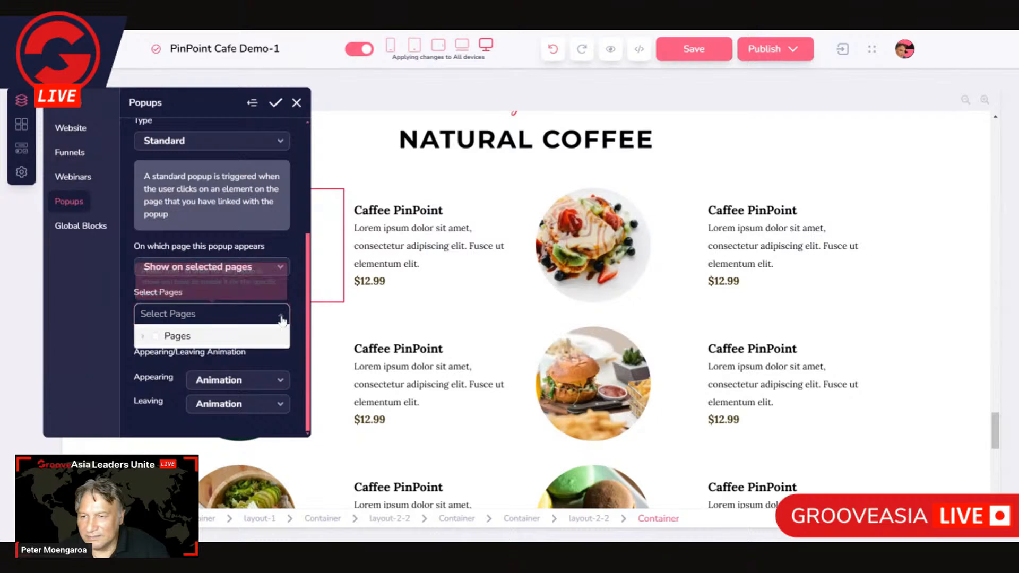
{"action": "left_click", "coordinate": [144, 337]}
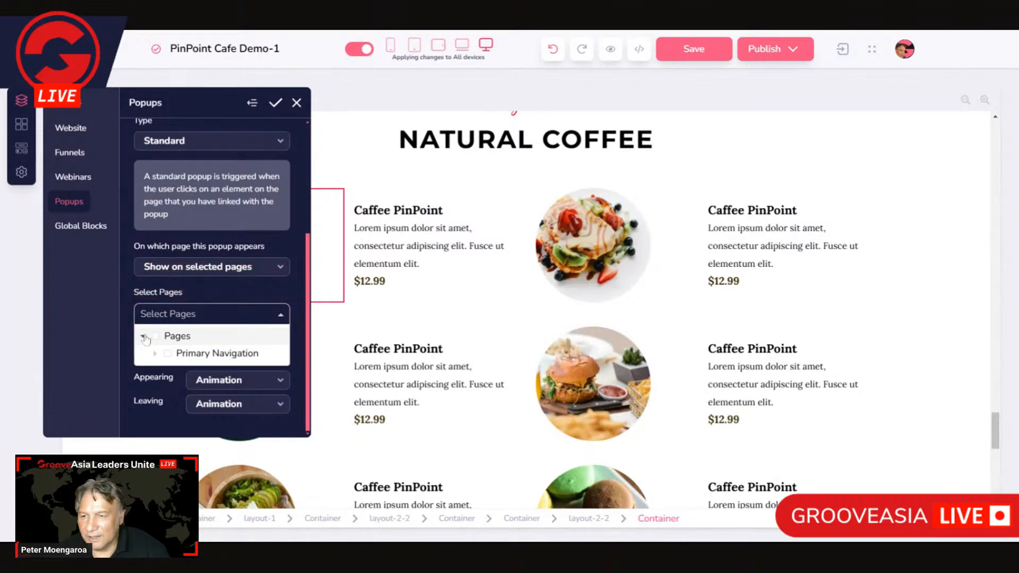
{"action": "left_click", "coordinate": [155, 353]}
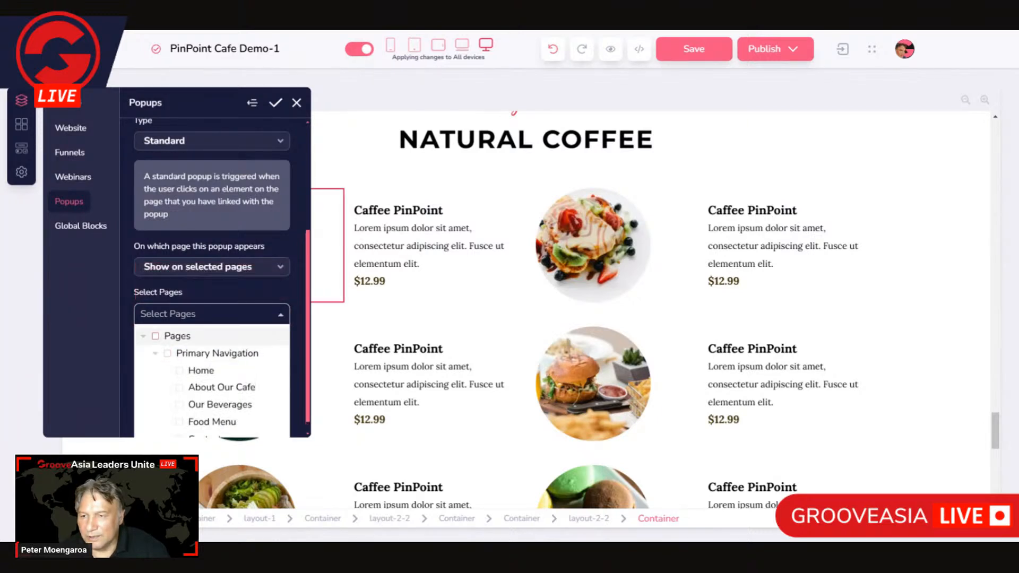
{"action": "left_click", "coordinate": [198, 356]}
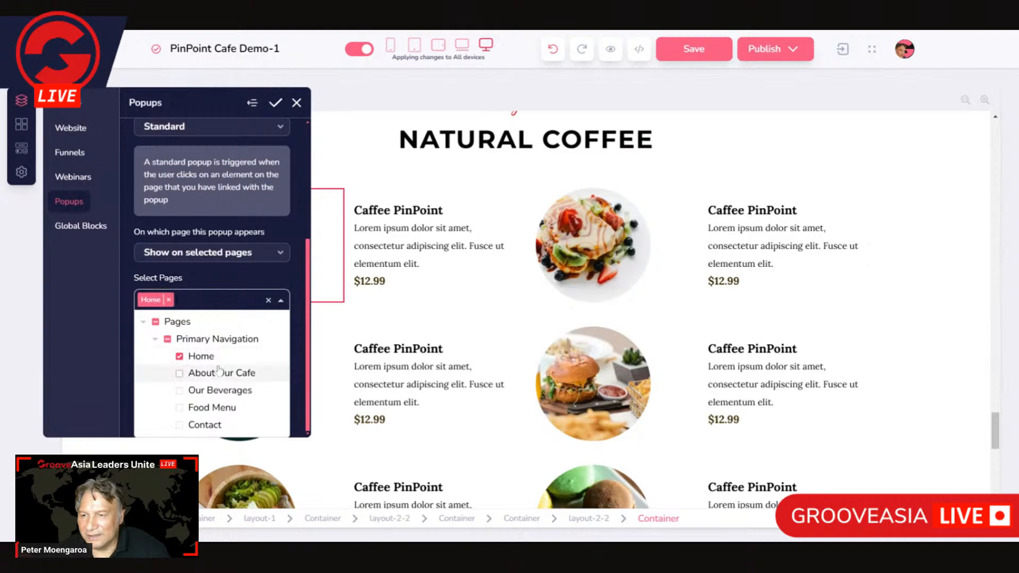
{"action": "left_click", "coordinate": [287, 280]}
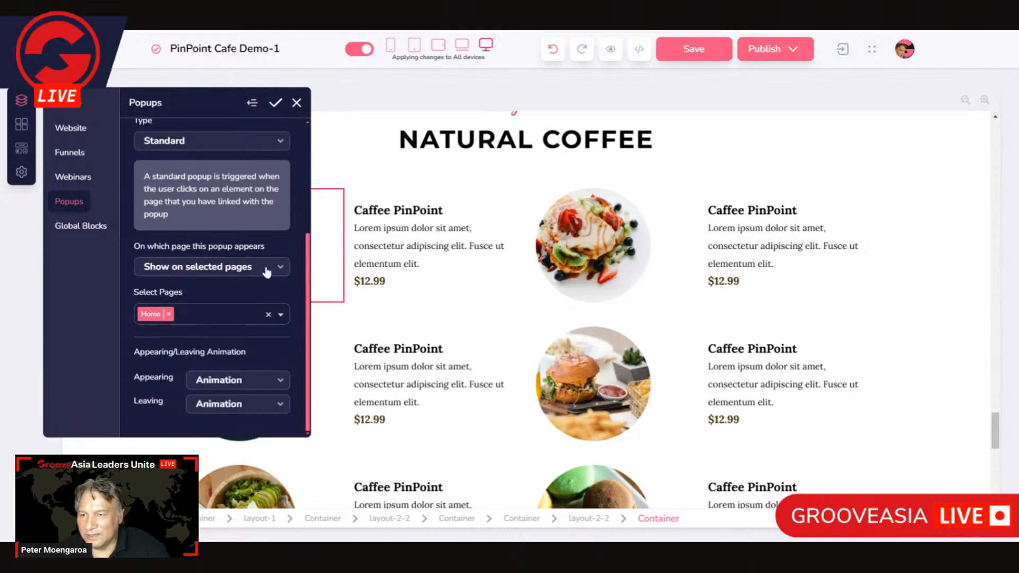
{"action": "scroll", "coordinate": [267, 272], "scroll_direction": "up", "scroll_amount": 4}
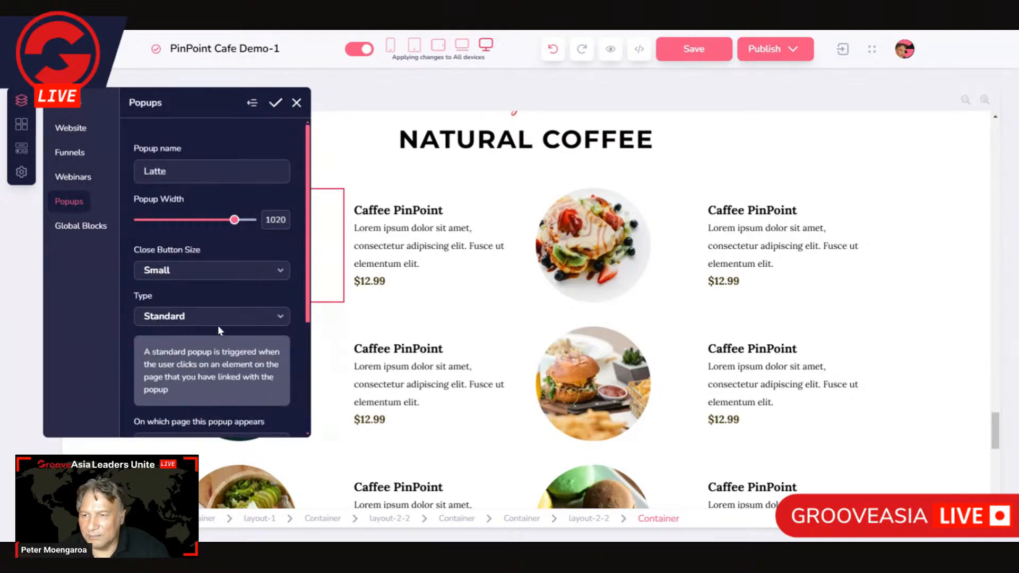
{"action": "scroll", "coordinate": [218, 326], "scroll_direction": "down", "scroll_amount": 4}
{"action": "scroll", "coordinate": [270, 333], "scroll_direction": "up", "scroll_amount": 4}
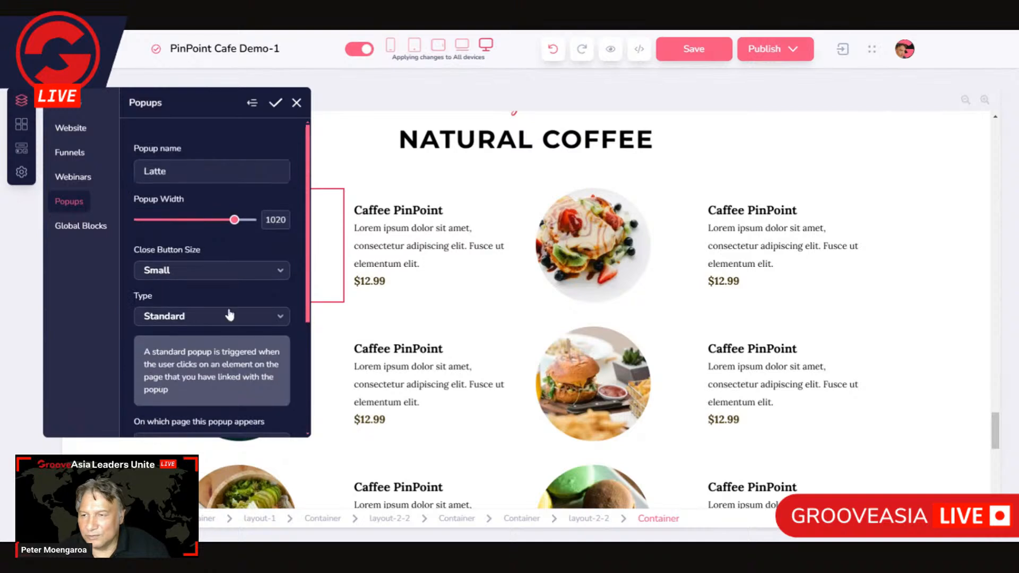
{"action": "left_click", "coordinate": [276, 105]}
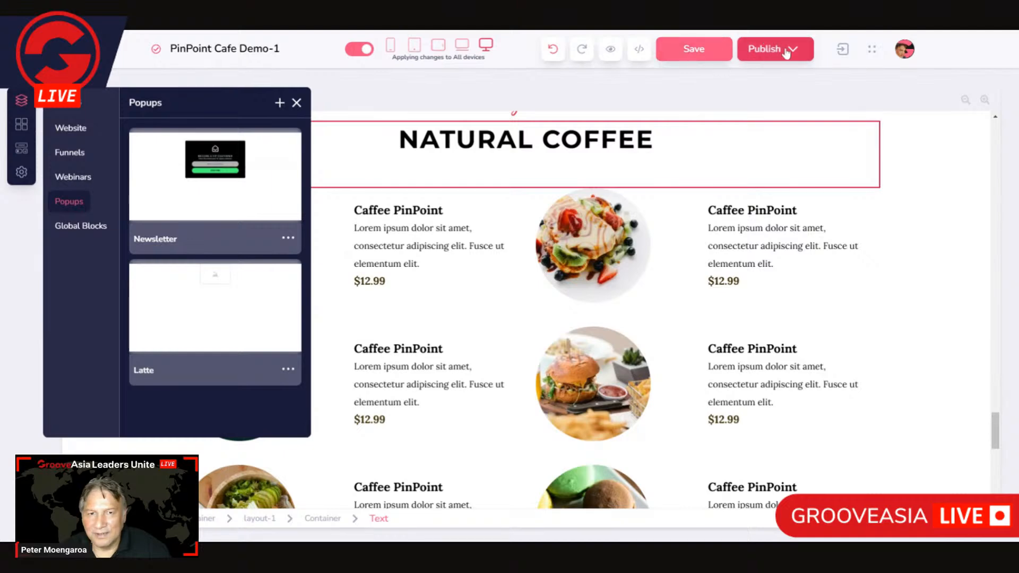
{"action": "left_click", "coordinate": [297, 102]}
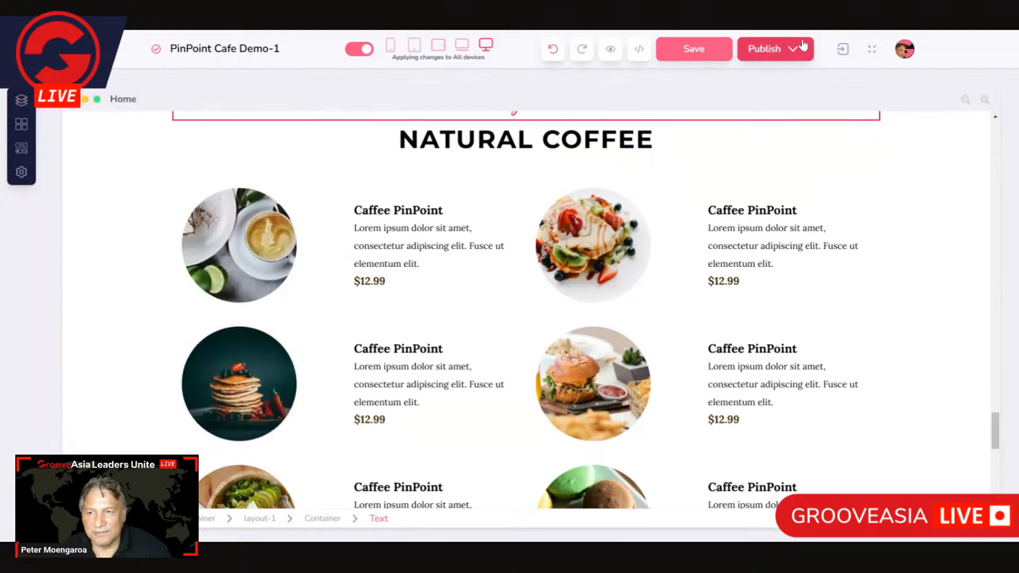
- Publish the current page and open its live version
{"action": "left_click", "coordinate": [794, 51]}
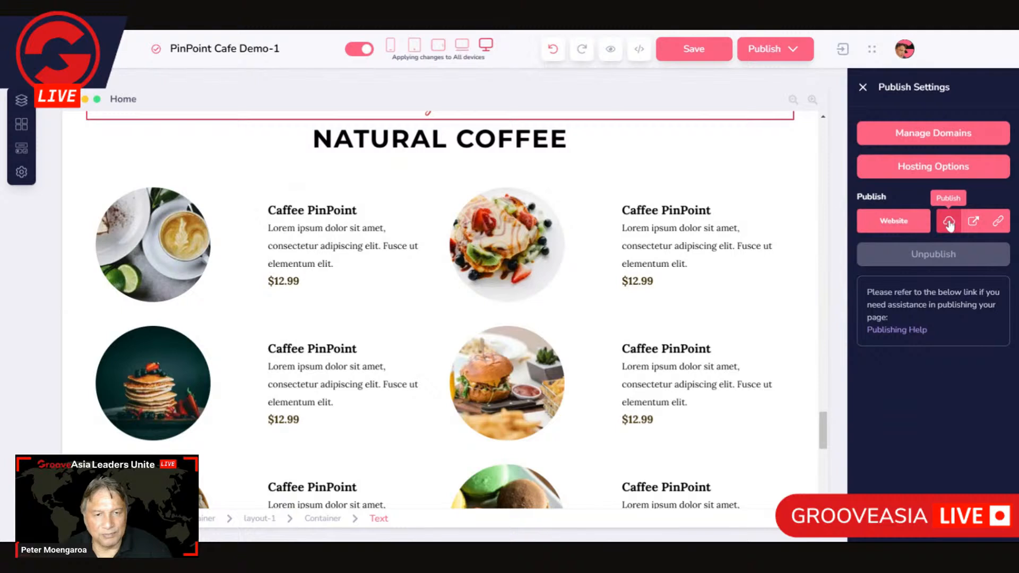
{"action": "left_click", "coordinate": [949, 224]}
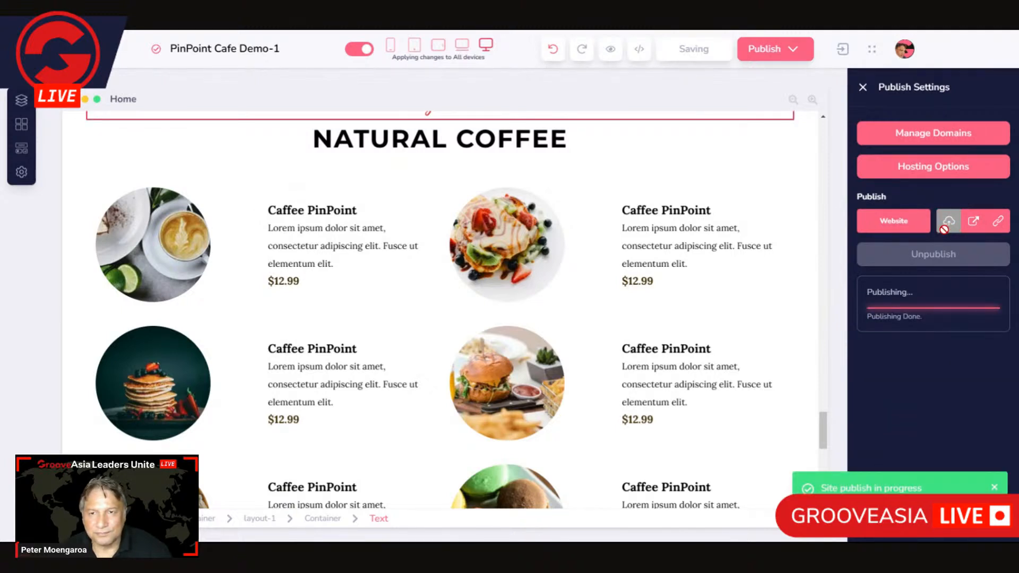
{"action": "left_click", "coordinate": [974, 222]}
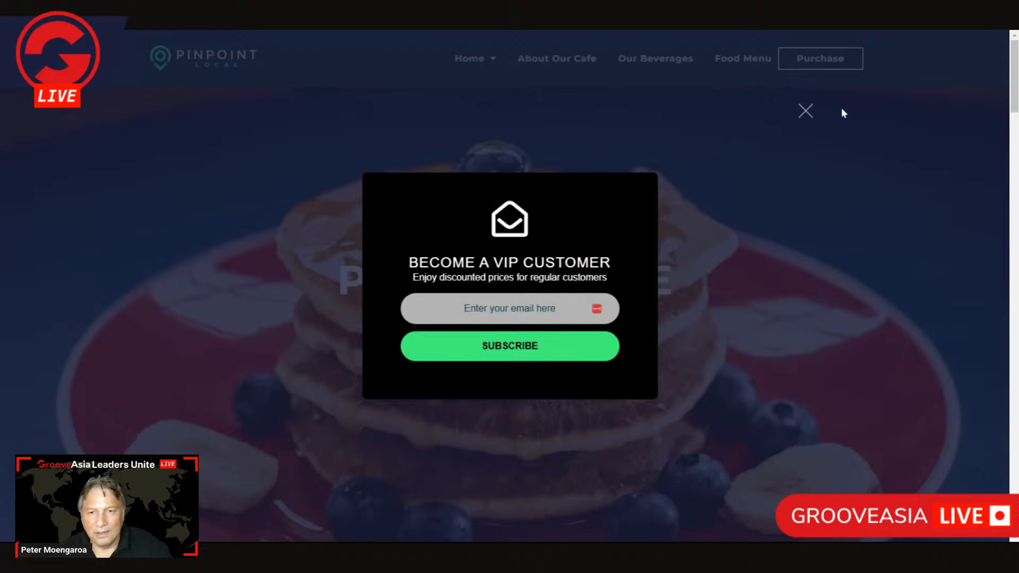
- Dismiss the newsletter popup on the live page and test the latte image's popup in the Natural Coffee section, opening and closing it twice
{"action": "left_click", "coordinate": [805, 111]}
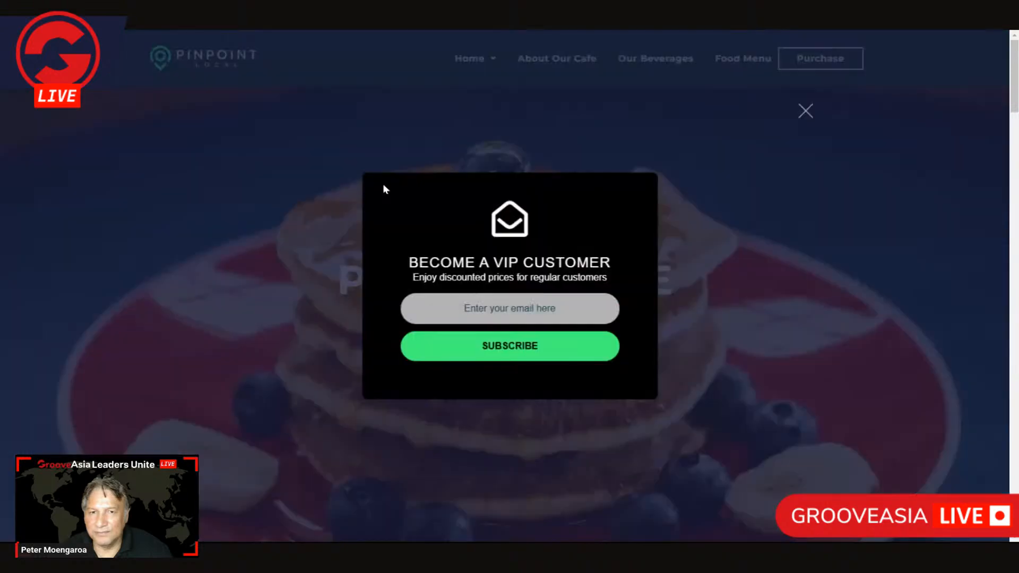
{"action": "left_click", "coordinate": [805, 111]}
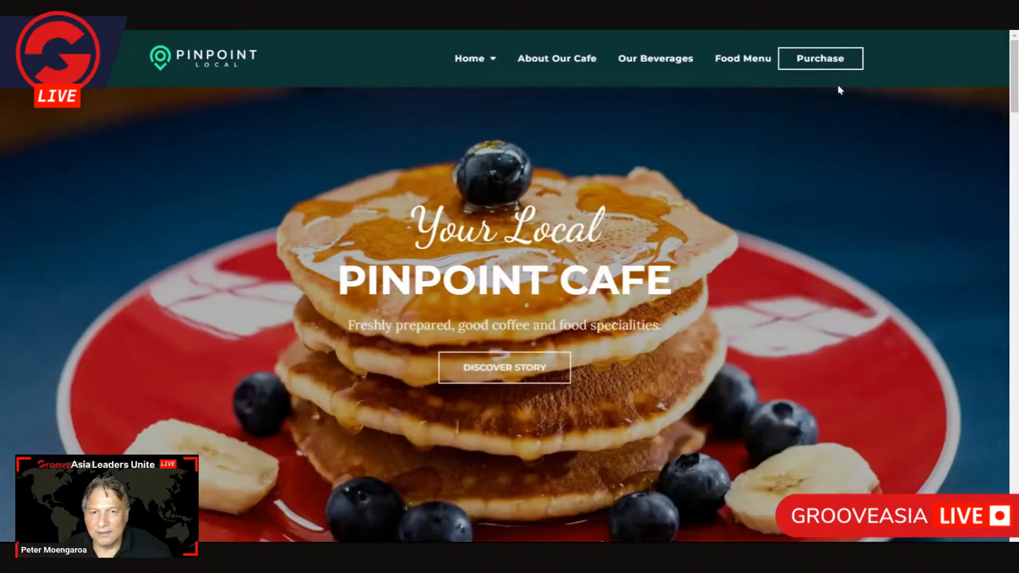
{"action": "scroll", "coordinate": [519, 205], "scroll_direction": "down", "scroll_amount": 20}
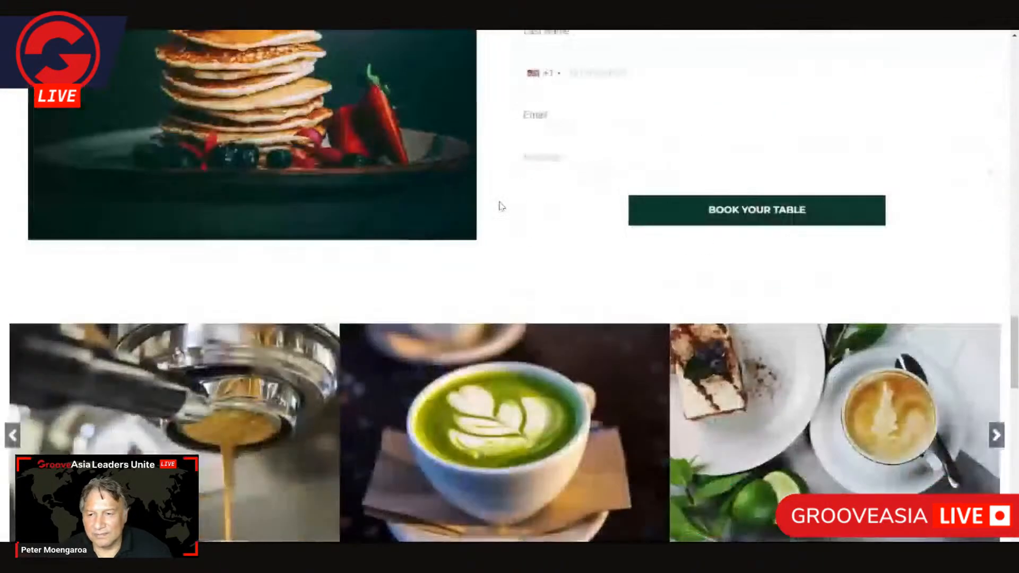
{"action": "scroll", "coordinate": [499, 206], "scroll_direction": "down", "scroll_amount": 10}
{"action": "scroll", "coordinate": [459, 209], "scroll_direction": "up", "scroll_amount": 5}
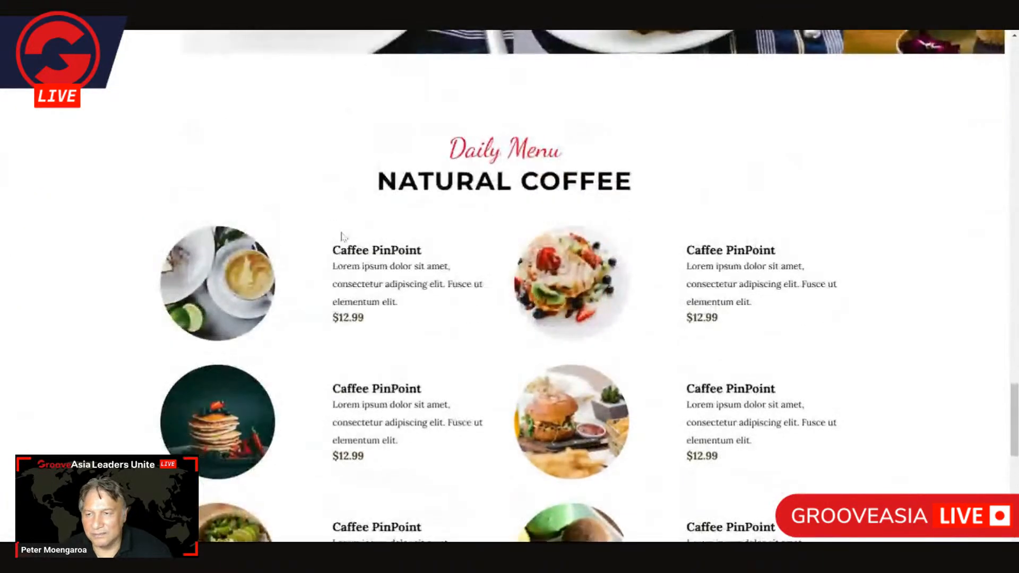
{"action": "left_click", "coordinate": [200, 287]}
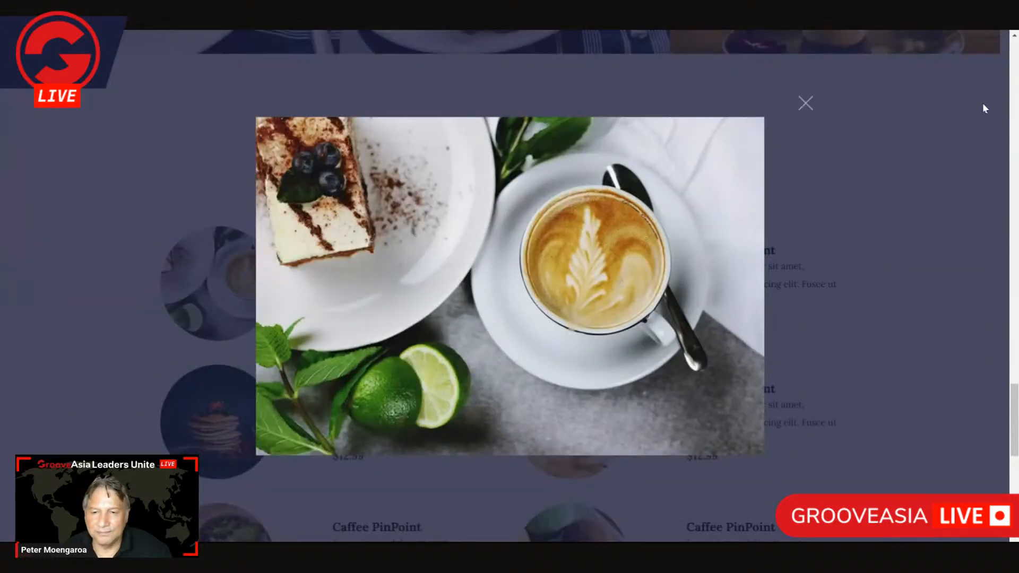
{"action": "left_click", "coordinate": [806, 102]}
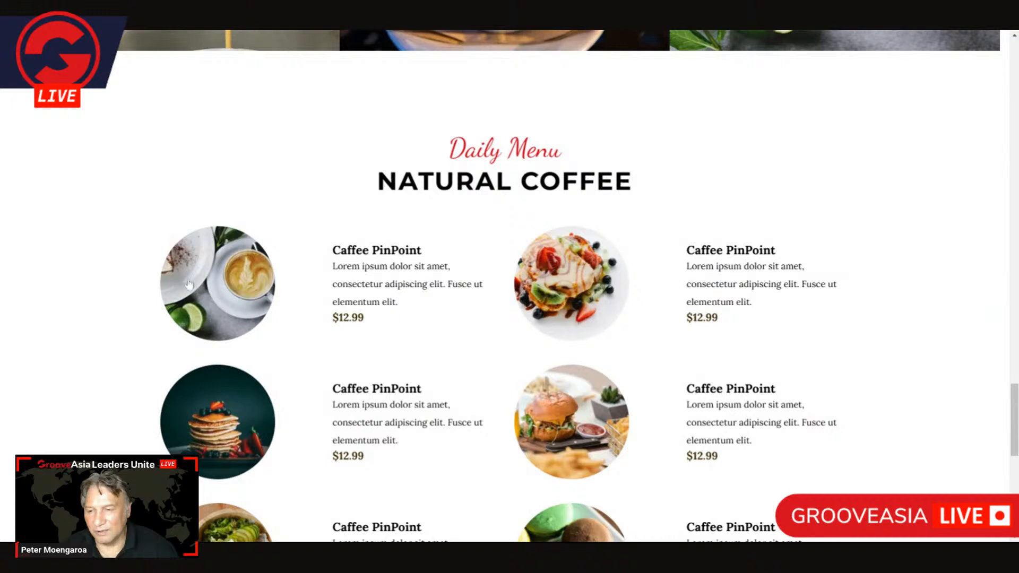
{"action": "left_click", "coordinate": [232, 280]}
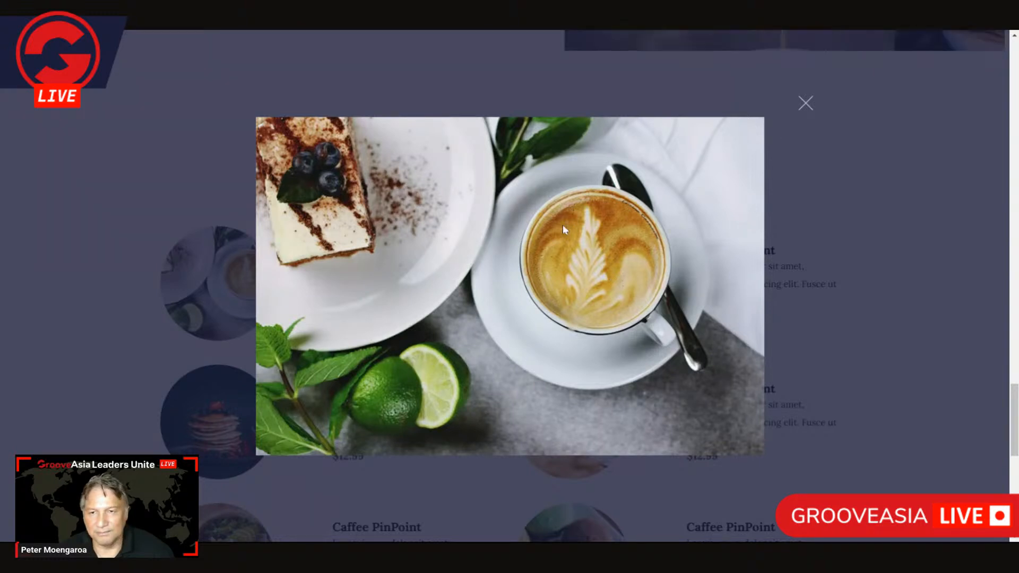
{"action": "left_click", "coordinate": [804, 105]}
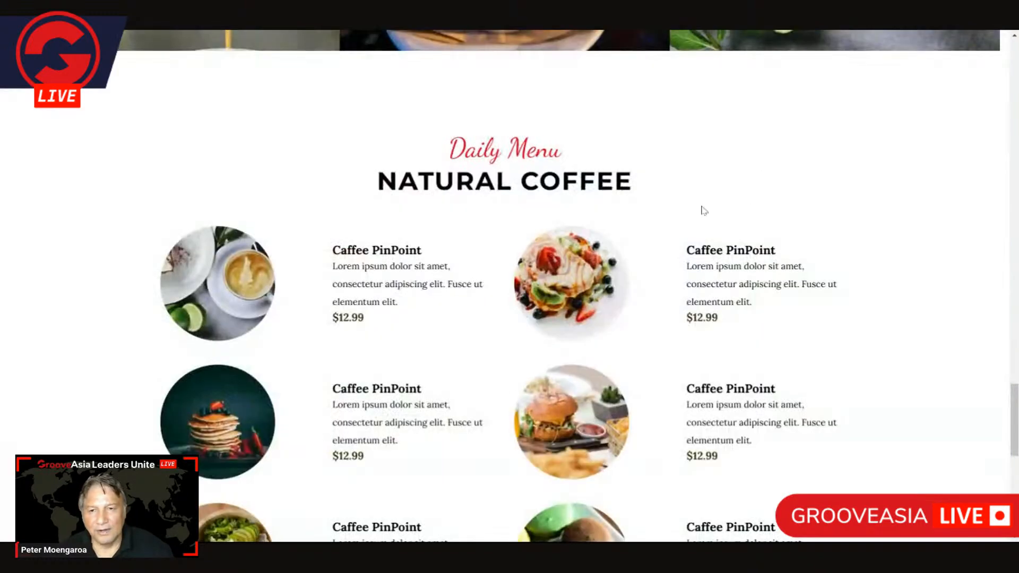